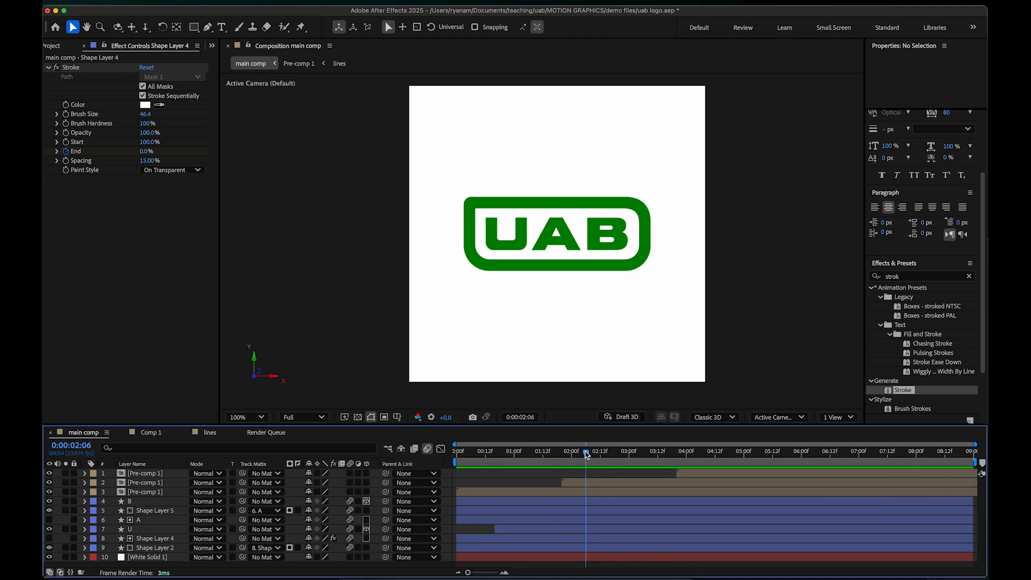
Step: Preview the main comp animation from the first frame and toggle the U, Shape Layer 5, B and lowest Pre-comp 1 layers off and on
{"action": "left_click_drag", "start_coordinate": [586, 456], "coordinate": [425, 458]}
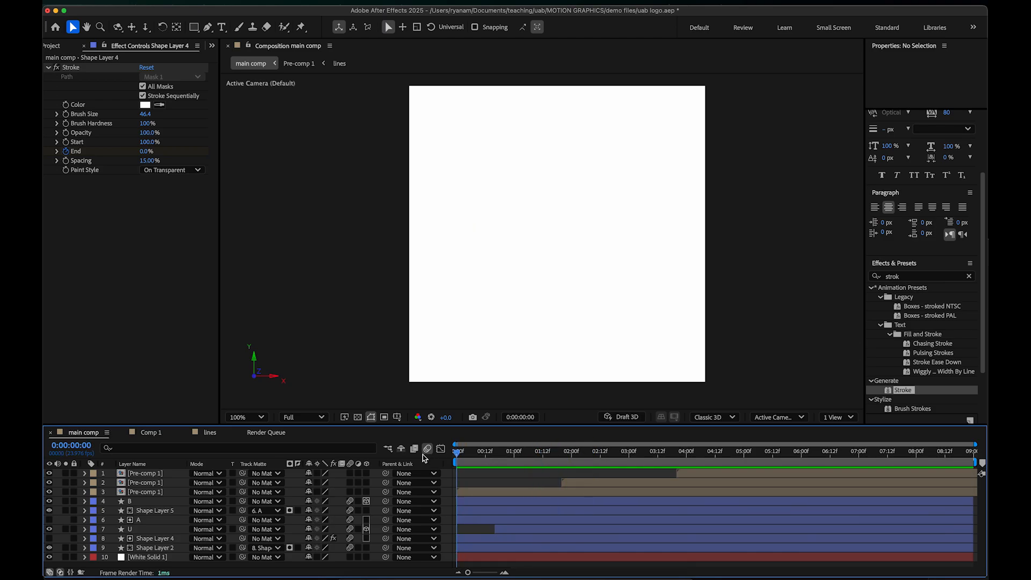
{"action": "key", "text": "space"}
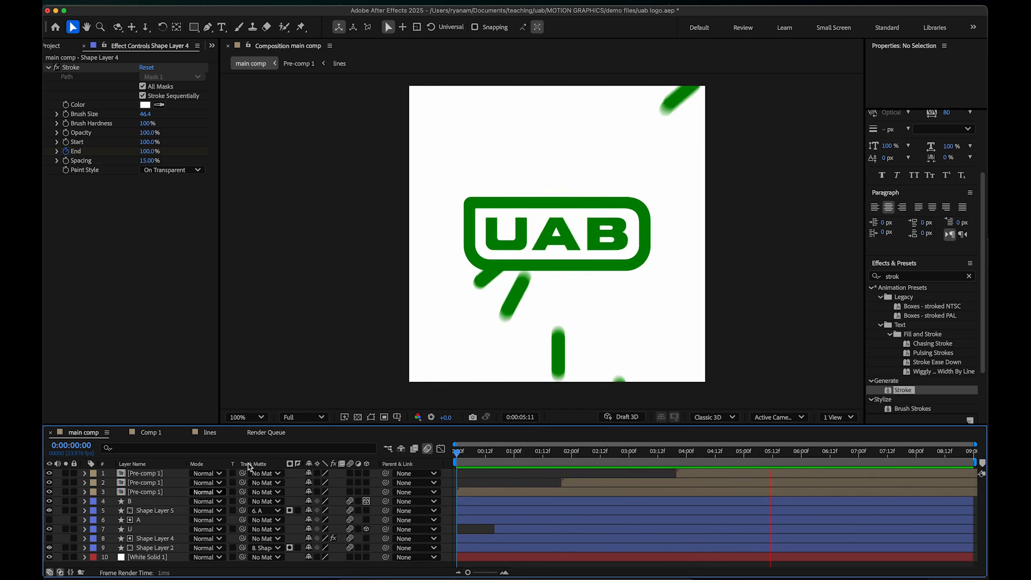
{"action": "left_click_drag", "start_coordinate": [521, 424], "coordinate": [521, 385]}
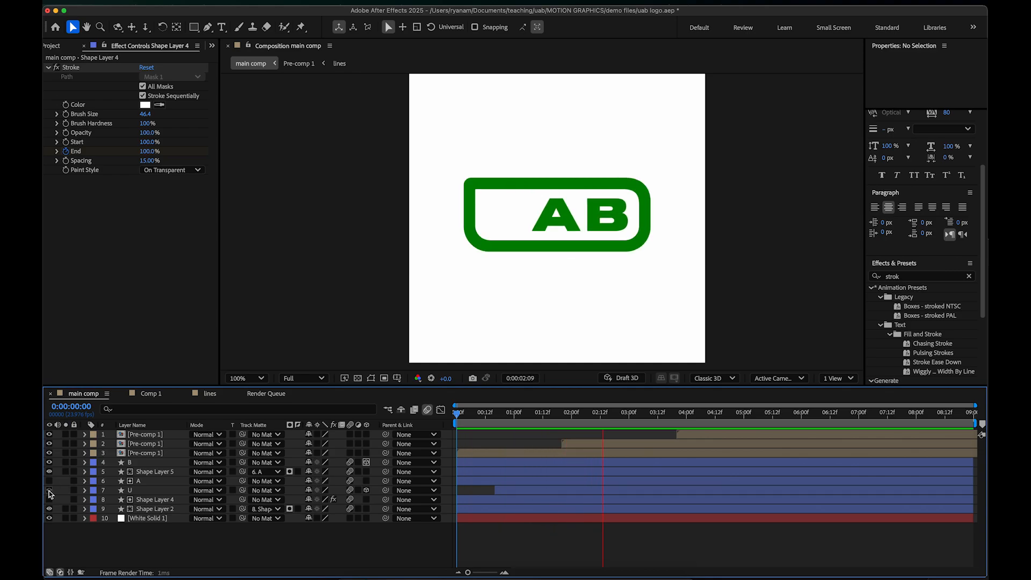
{"action": "left_click", "coordinate": [48, 490]}
{"action": "left_click", "coordinate": [48, 471]}
{"action": "left_click", "coordinate": [49, 471]}
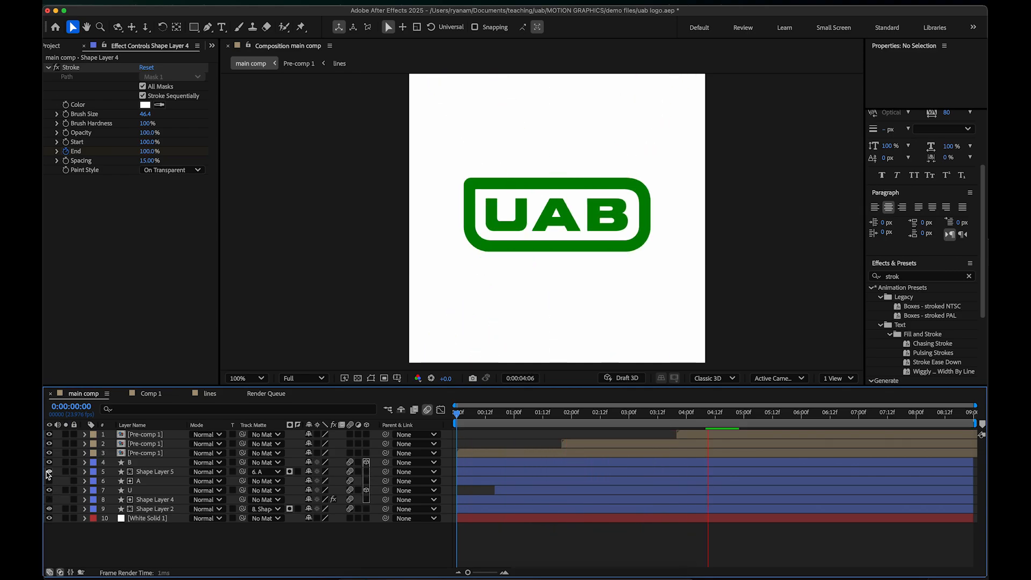
{"action": "left_click", "coordinate": [49, 462]}
{"action": "left_click", "coordinate": [49, 462]}
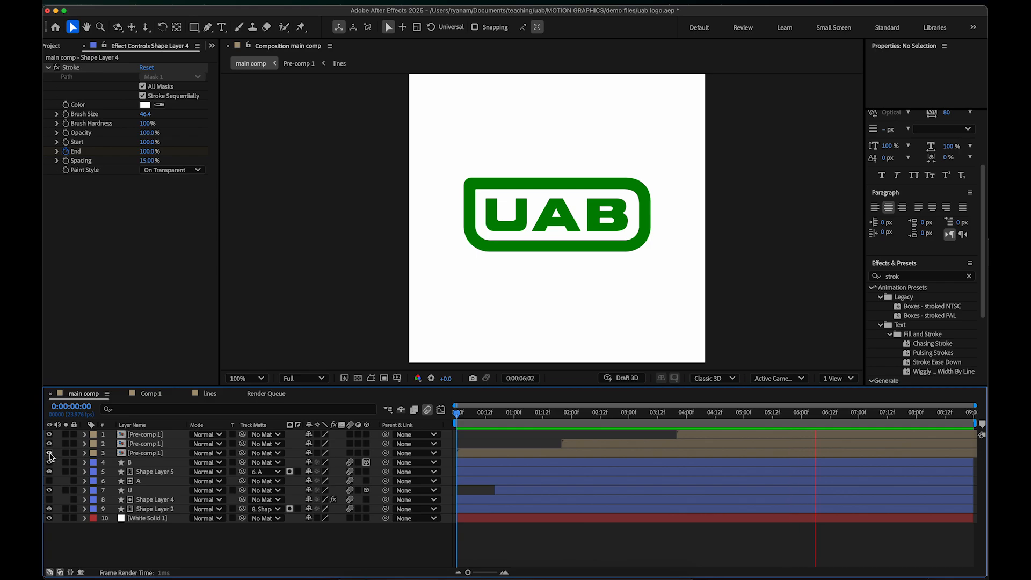
{"action": "left_click", "coordinate": [49, 453]}
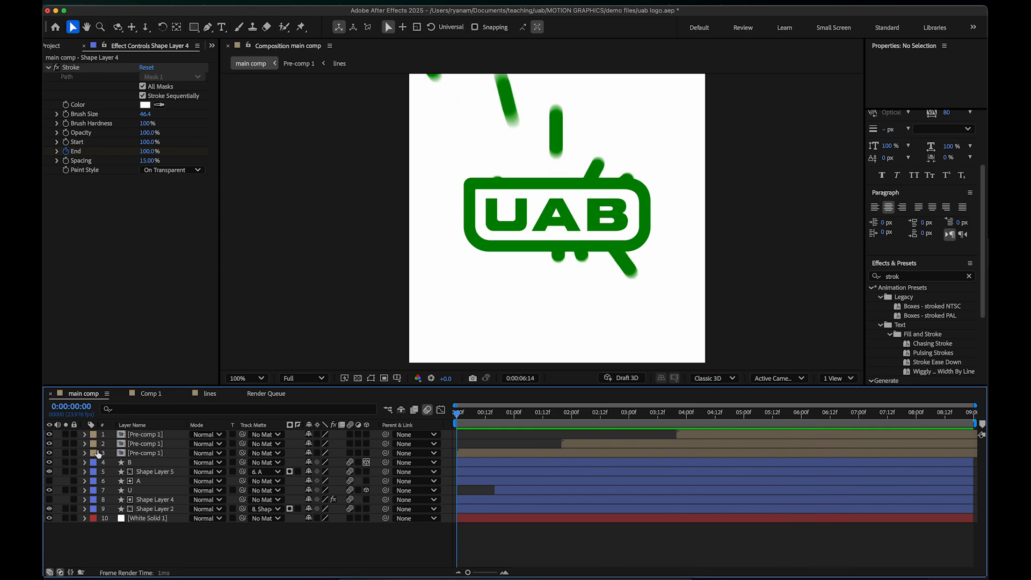
Step: Examine the start times of the three Pre-comp 1 layers and the A and U layers while stepping through the animation
{"action": "left_click", "coordinate": [151, 452]}
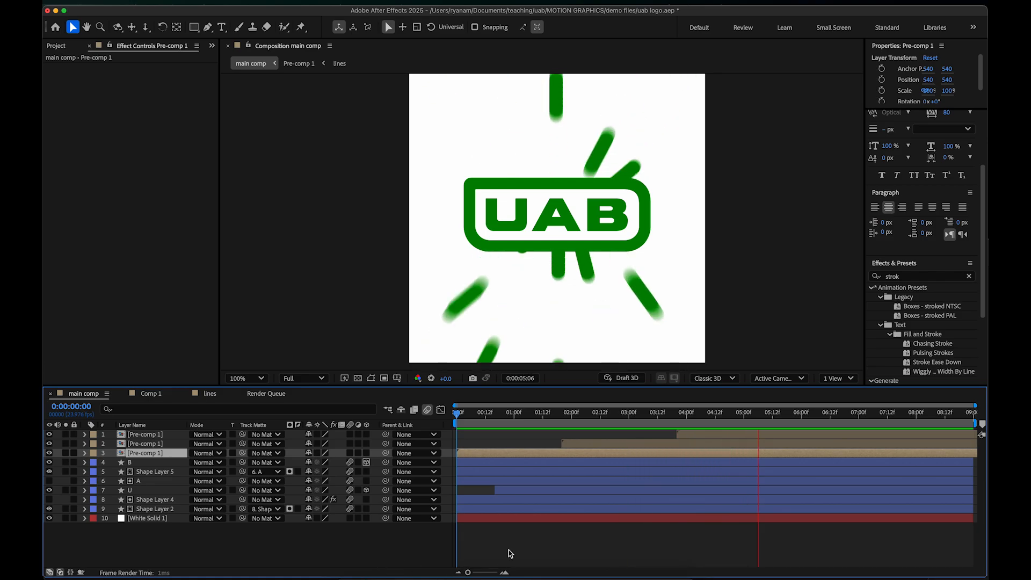
{"action": "left_click", "coordinate": [504, 484]}
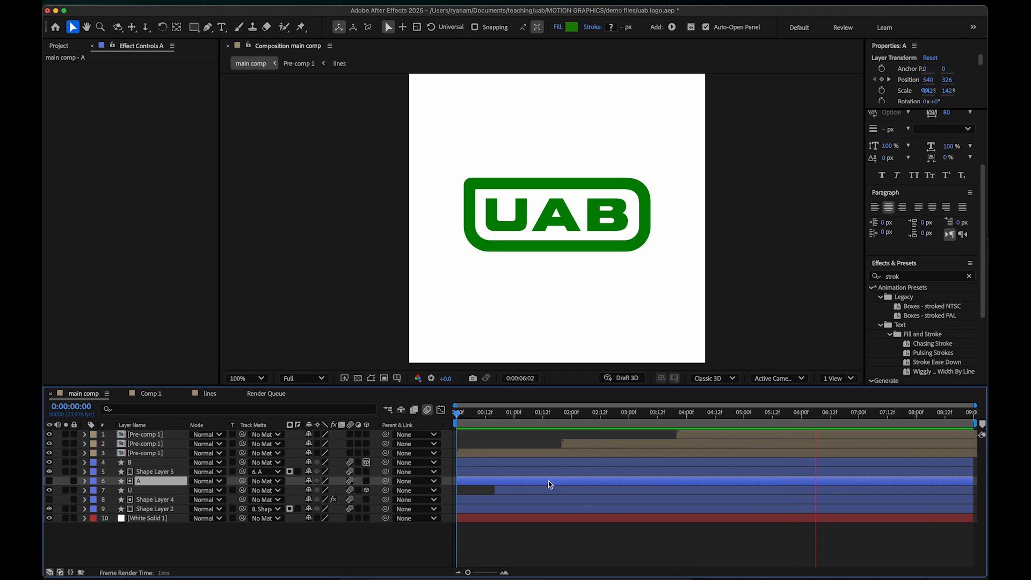
{"action": "mouse_move", "coordinate": [522, 483]}
{"action": "left_mouse_down"}
{"action": "mouse_move", "coordinate": [646, 481]}
{"action": "mouse_move", "coordinate": [511, 489]}
{"action": "left_mouse_up"}
{"action": "key", "text": "space"}
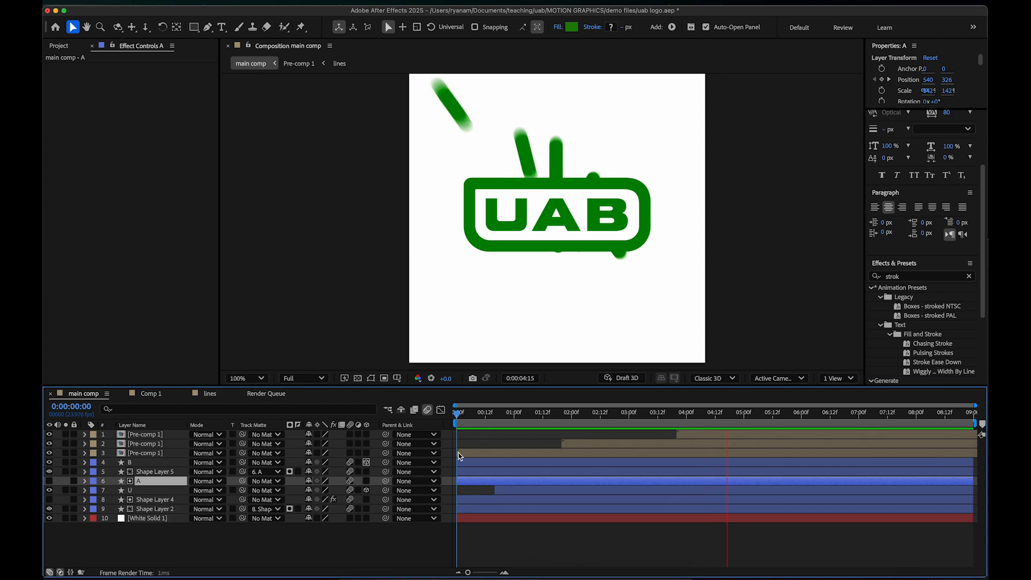
{"action": "left_click_drag", "start_coordinate": [484, 417], "coordinate": [903, 413]}
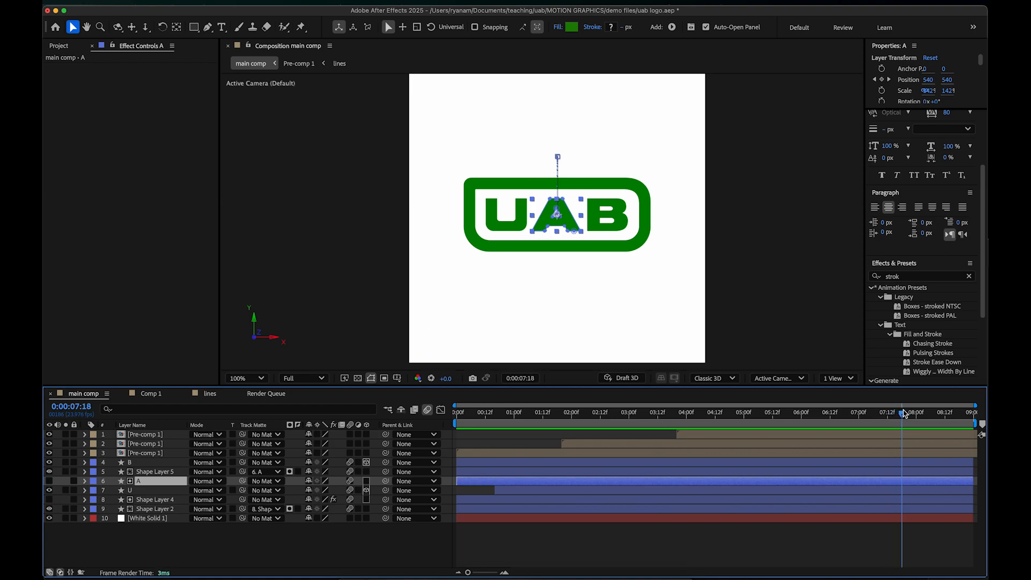
{"action": "left_click", "coordinate": [550, 454]}
{"action": "left_click", "coordinate": [578, 444]}
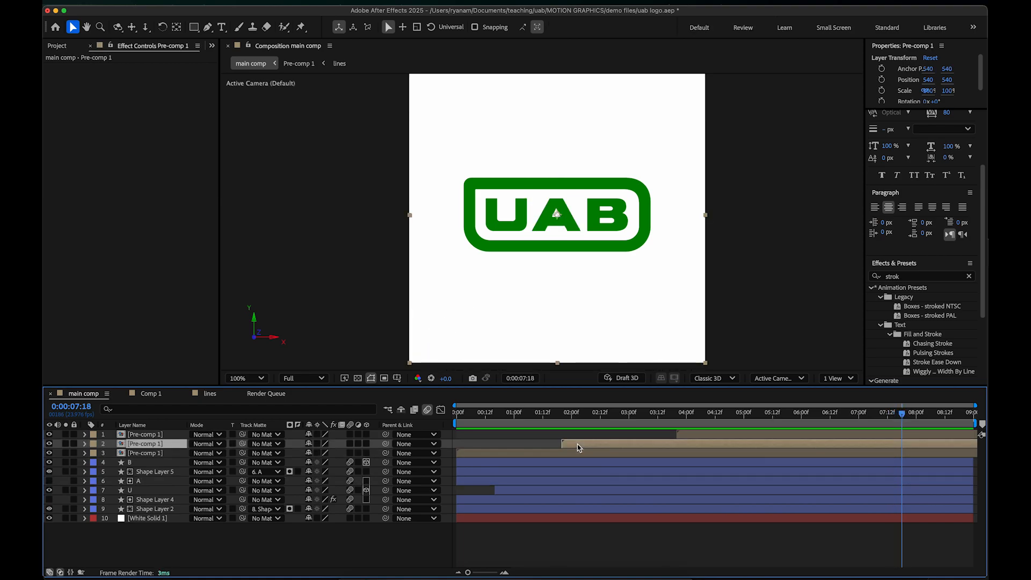
{"action": "left_click", "coordinate": [678, 434]}
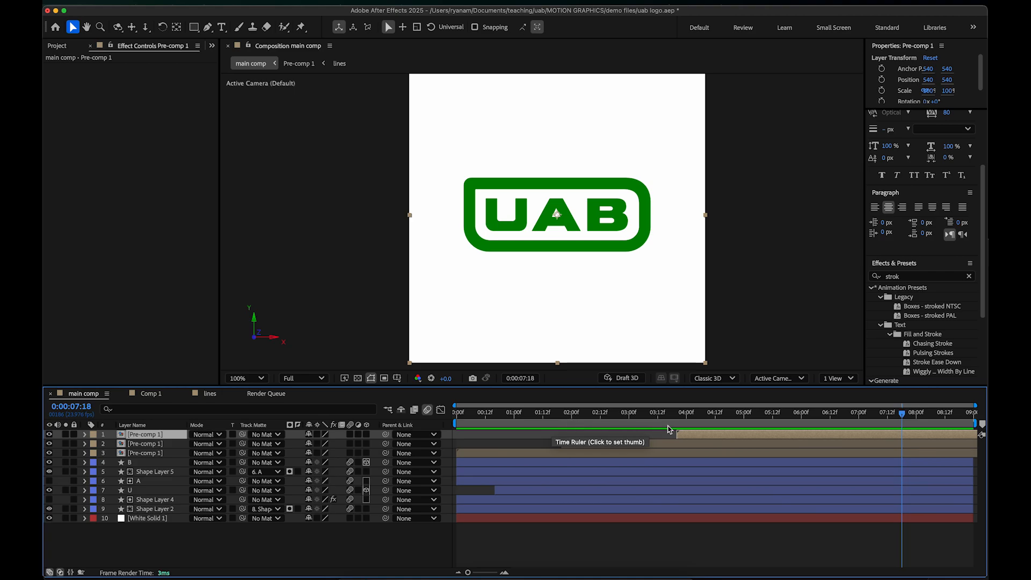
{"action": "left_click_drag", "start_coordinate": [703, 413], "coordinate": [524, 415]}
{"action": "left_click", "coordinate": [548, 490]}
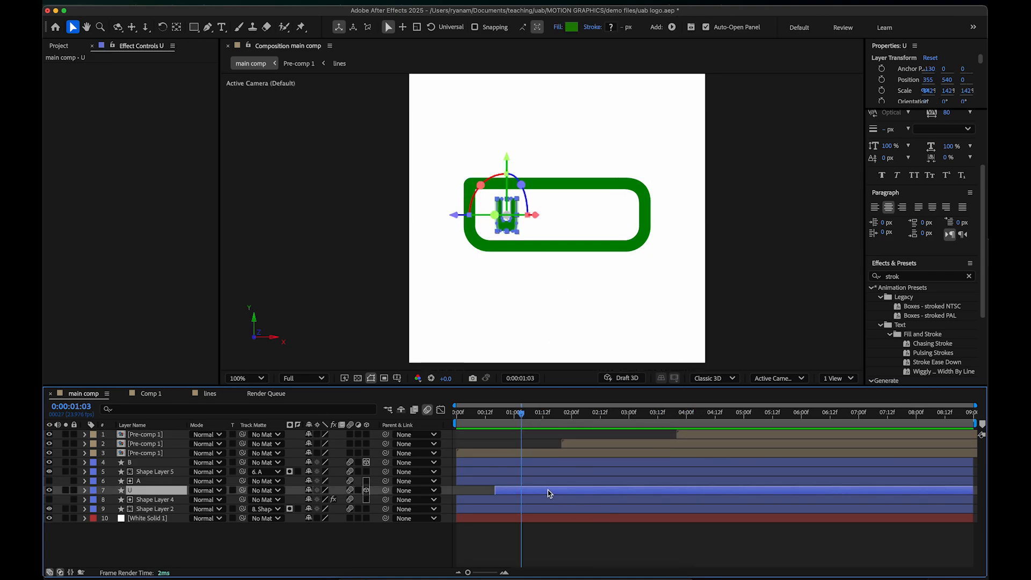
{"action": "left_click", "coordinate": [537, 482]}
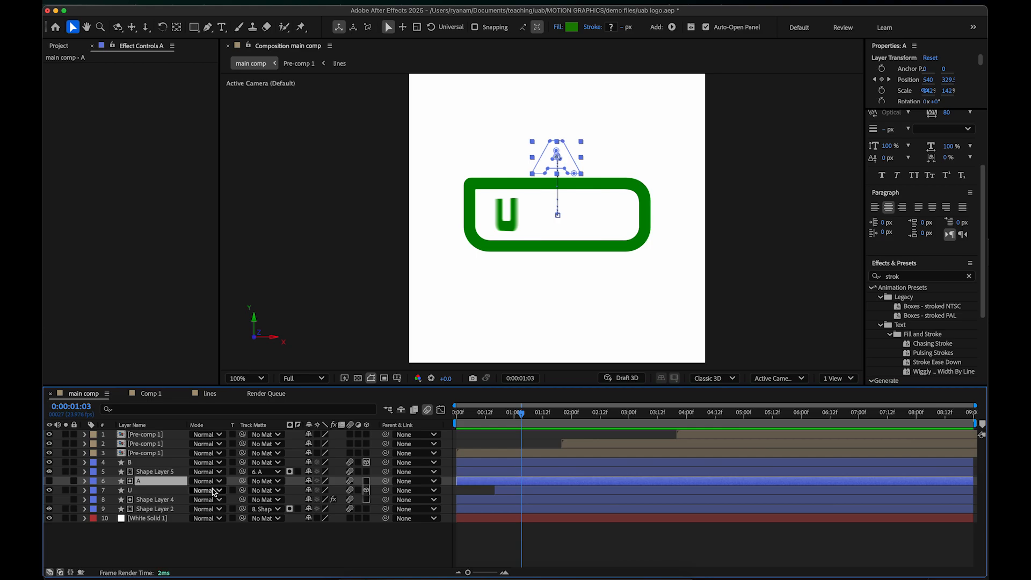
{"action": "left_click", "coordinate": [149, 455]}
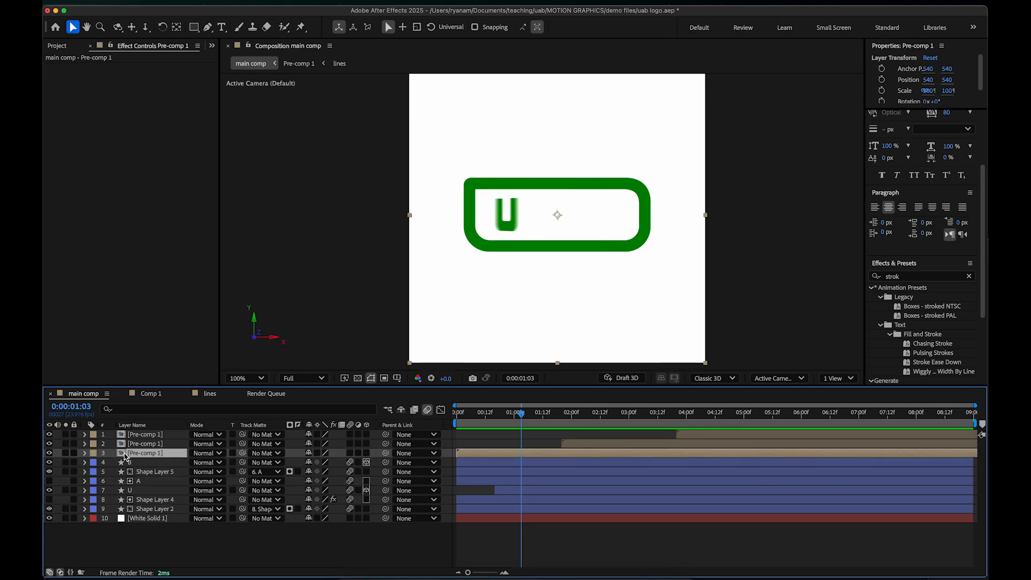
{"action": "mouse_move", "coordinate": [122, 437]}
{"action": "left_mouse_down"}
{"action": "mouse_move", "coordinate": [125, 515]}
{"action": "mouse_move", "coordinate": [131, 441]}
{"action": "left_mouse_up"}
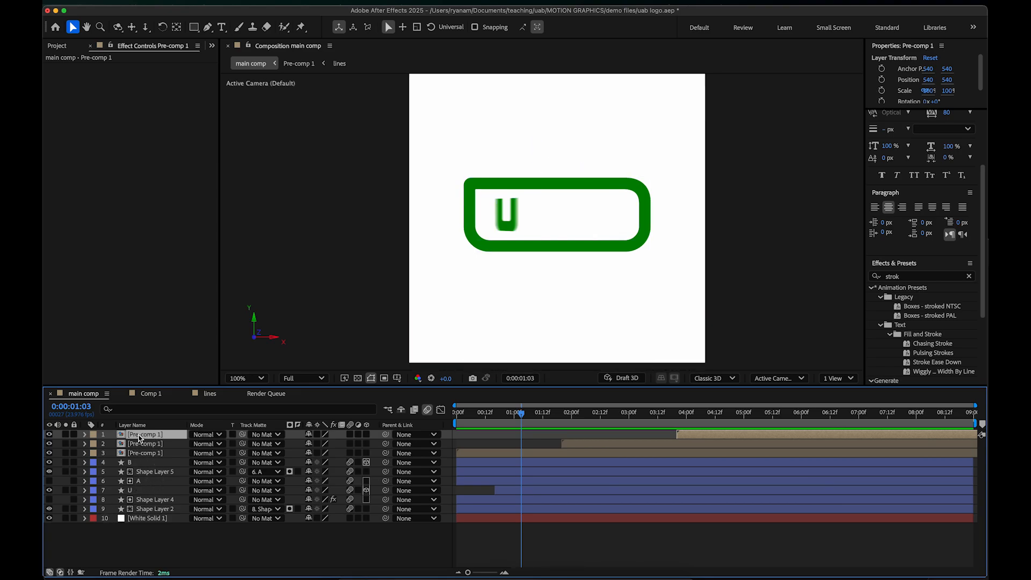
{"action": "mouse_move", "coordinate": [138, 439]}
{"action": "left_mouse_down"}
{"action": "mouse_move", "coordinate": [136, 491]}
{"action": "mouse_move", "coordinate": [144, 434]}
{"action": "left_mouse_up"}
Step: Split the U layer at 0:00:02:10
{"action": "left_click", "coordinate": [594, 416]}
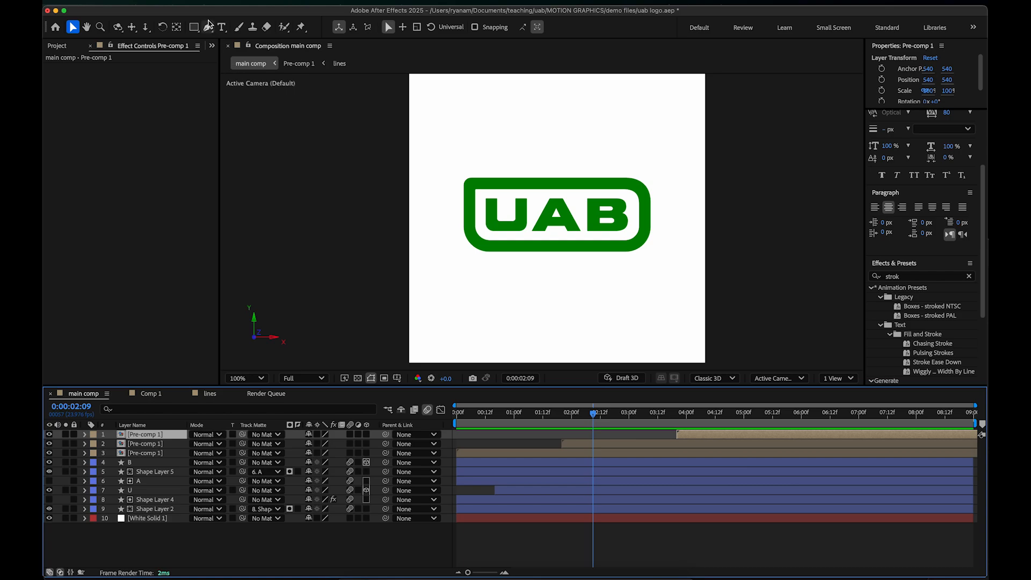
{"action": "left_click", "coordinate": [194, 1]}
{"action": "mouse_move", "coordinate": [156, 1]}
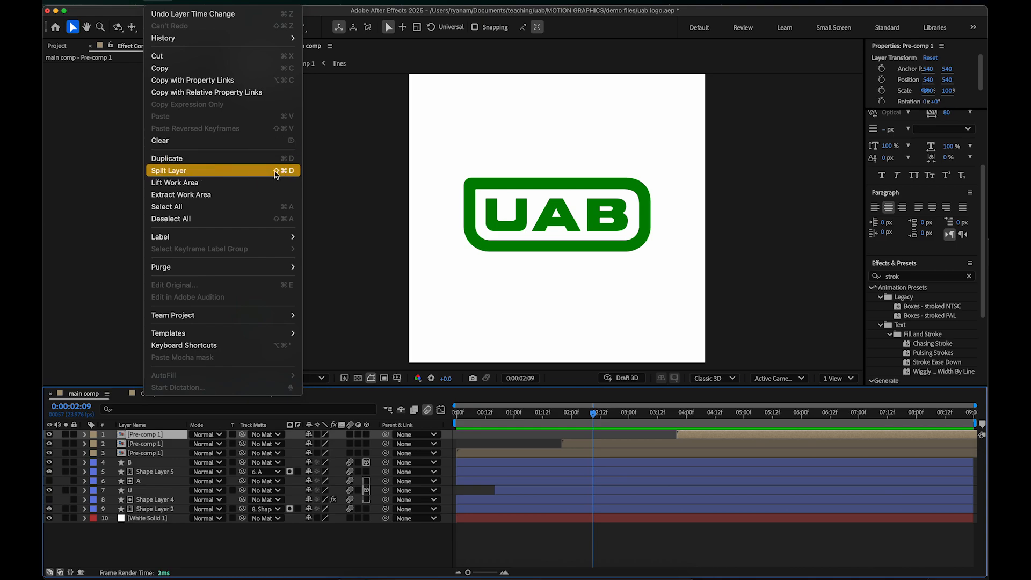
{"action": "left_click", "coordinate": [182, 553]}
{"action": "left_click", "coordinate": [157, 491]}
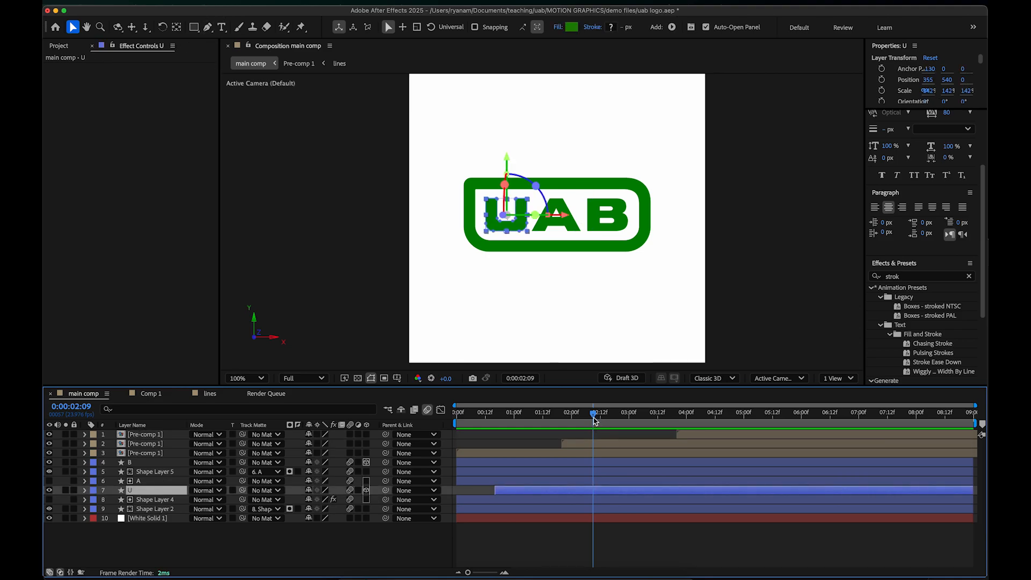
{"action": "mouse_move", "coordinate": [595, 420]}
{"action": "left_mouse_down"}
{"action": "mouse_move", "coordinate": [586, 419]}
{"action": "mouse_move", "coordinate": [595, 419]}
{"action": "left_mouse_up"}
{"action": "left_click", "coordinate": [162, 1]}
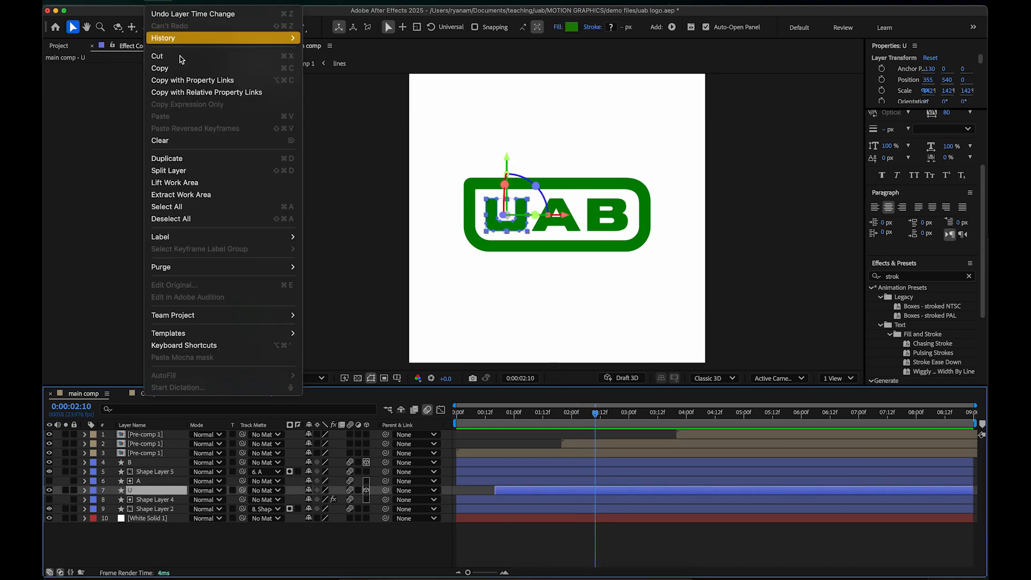
{"action": "left_click", "coordinate": [180, 171]}
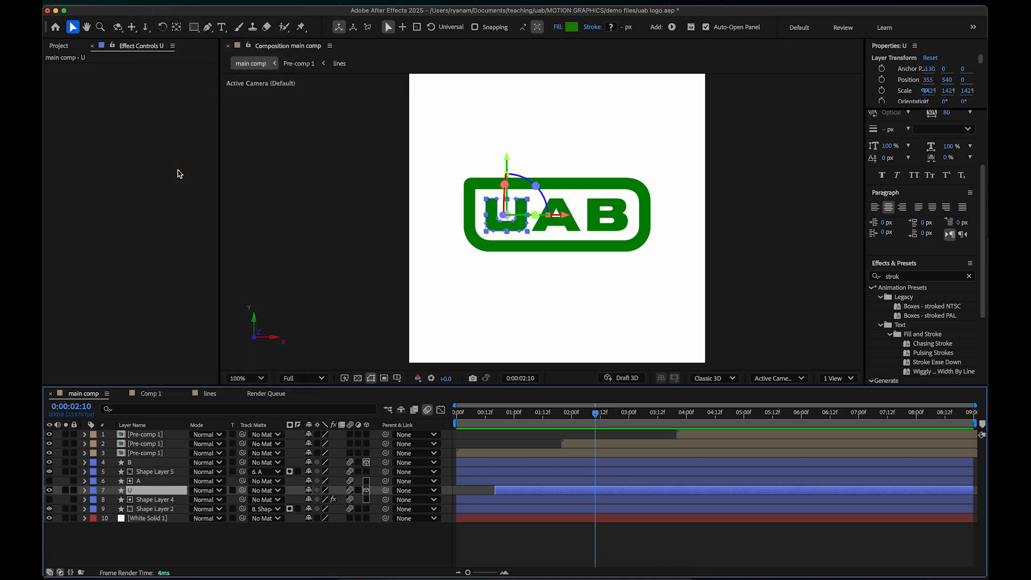
{"action": "left_click", "coordinate": [542, 468]}
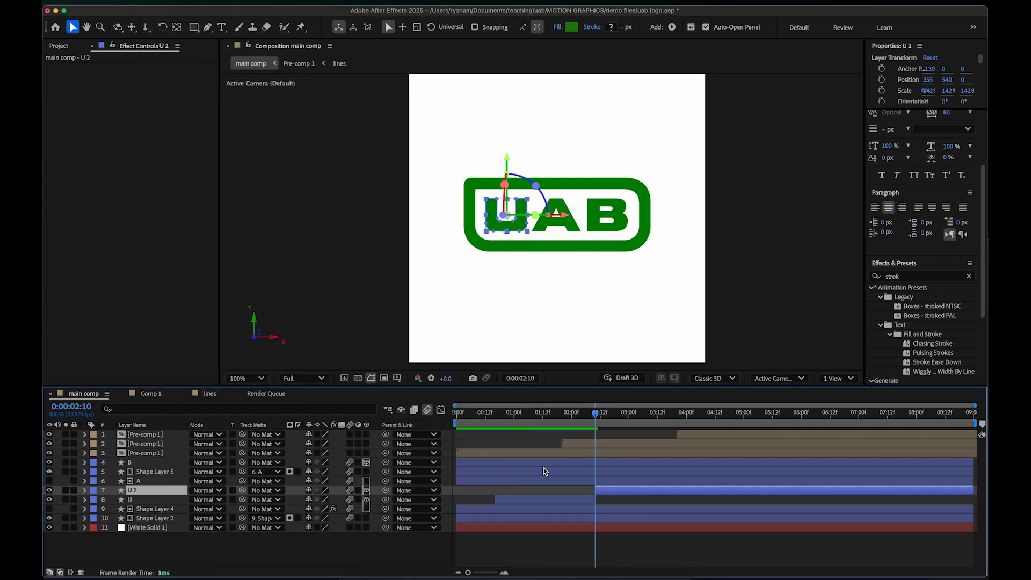
Step: Compare the two segments of the split U layer and undo the split
{"action": "left_click", "coordinate": [587, 499]}
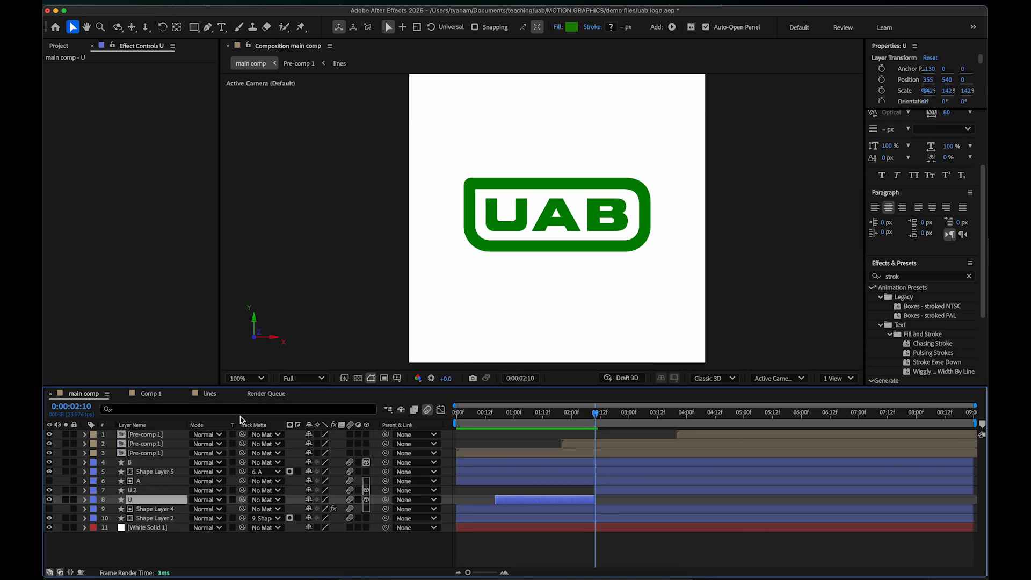
{"action": "left_click", "coordinate": [603, 490]}
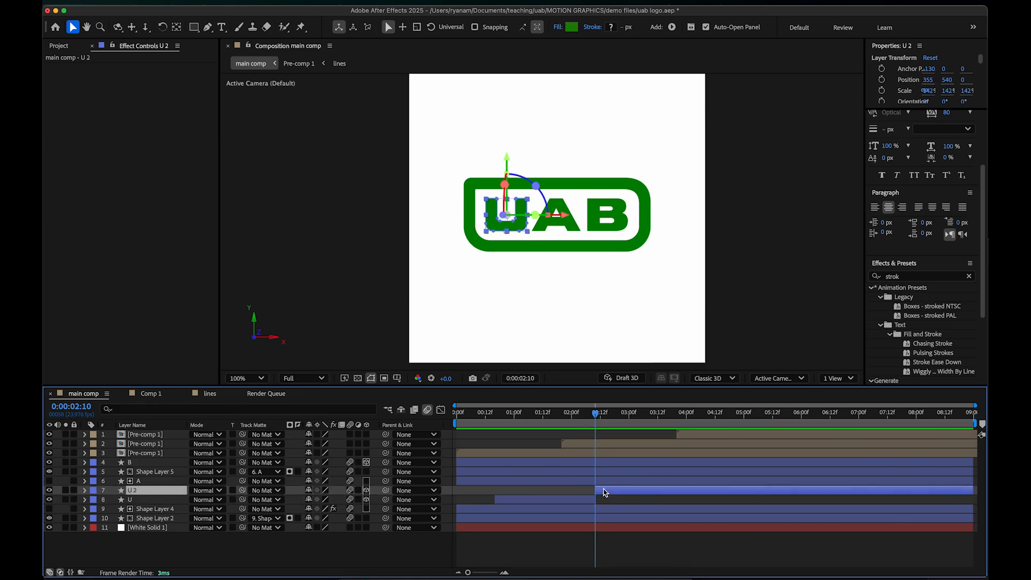
{"action": "left_click", "coordinate": [138, 500]}
{"action": "left_click", "coordinate": [138, 491]}
{"action": "left_click", "coordinate": [139, 500]}
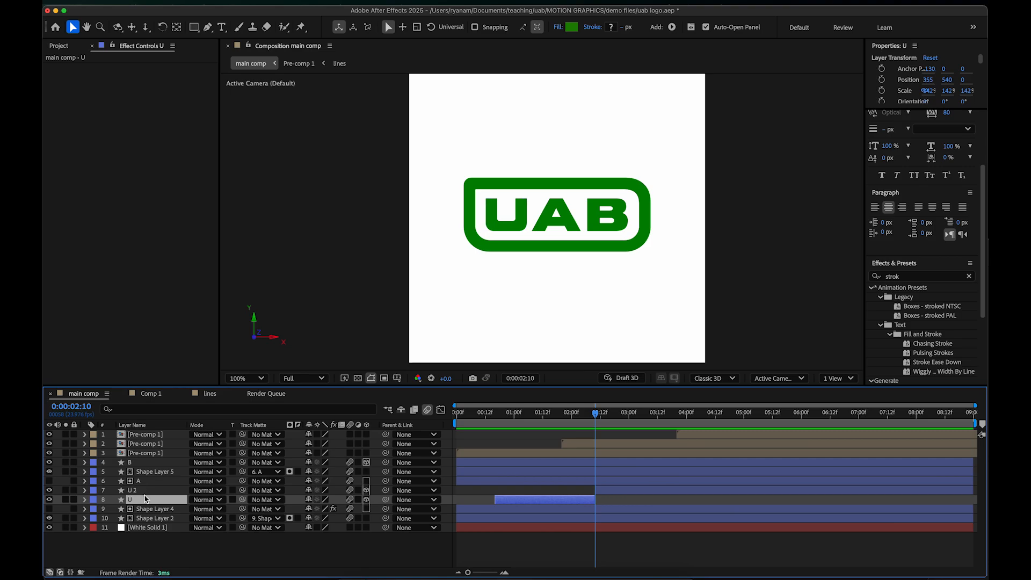
{"action": "key", "text": "super+z"}
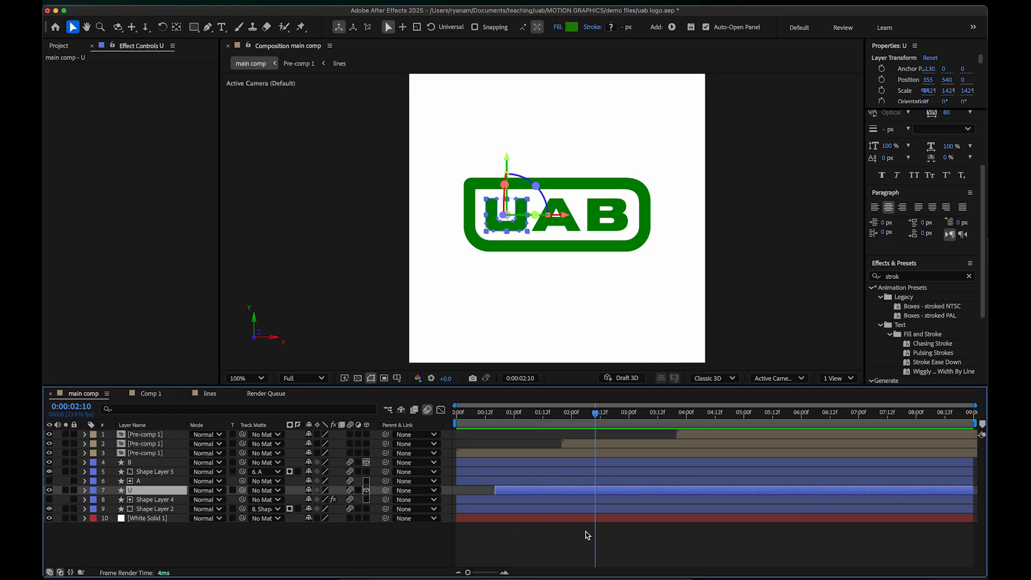
Step: Scrub through the letter animations and inspect the B, Shape Layer 5, A, Shape Layer 4 and U layers up to 0:00:03:09
{"action": "left_click_drag", "start_coordinate": [514, 416], "coordinate": [590, 415]}
{"action": "left_click", "coordinate": [524, 414]}
{"action": "left_click", "coordinate": [542, 564]}
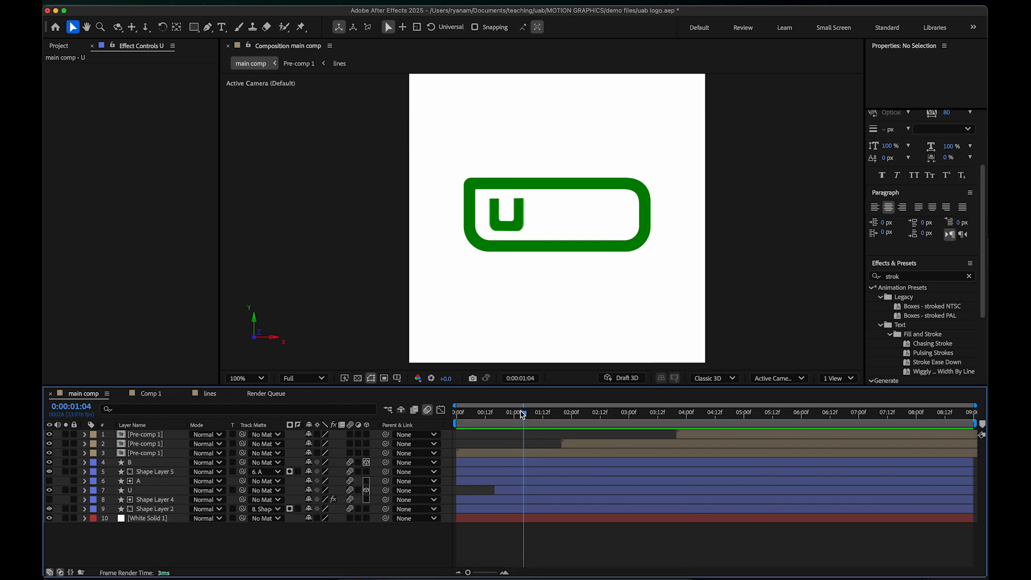
{"action": "left_click_drag", "start_coordinate": [523, 413], "coordinate": [540, 413]}
{"action": "left_click", "coordinate": [149, 474]}
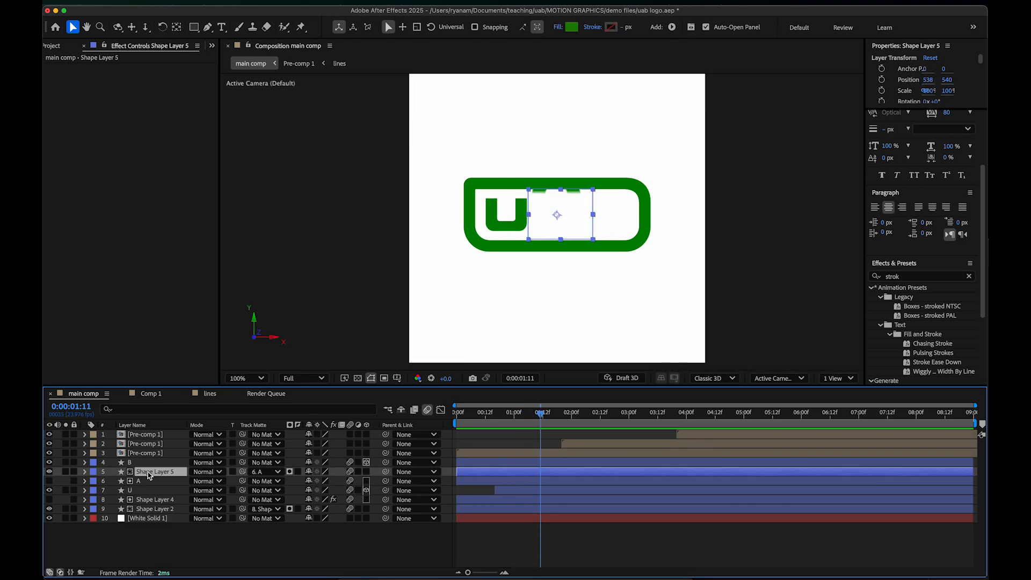
{"action": "left_click", "coordinate": [152, 463]}
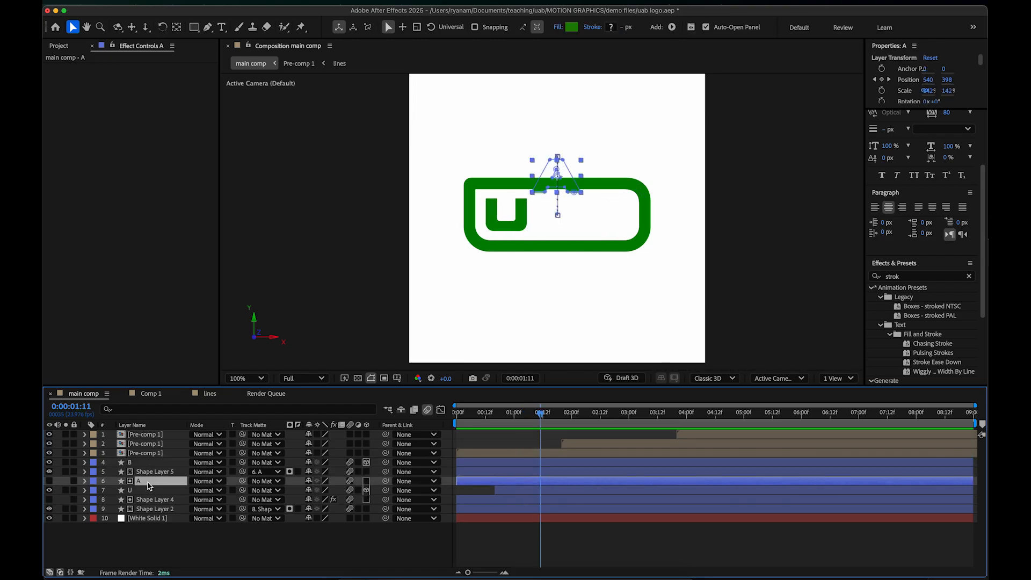
{"action": "left_click", "coordinate": [149, 483]}
{"action": "left_click", "coordinate": [152, 501]}
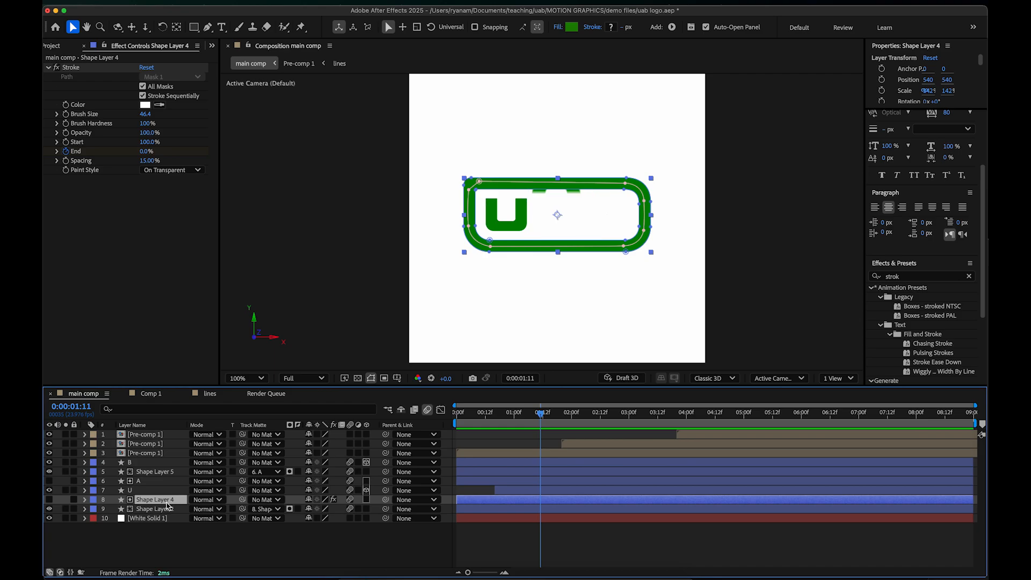
{"action": "left_click", "coordinate": [155, 490]}
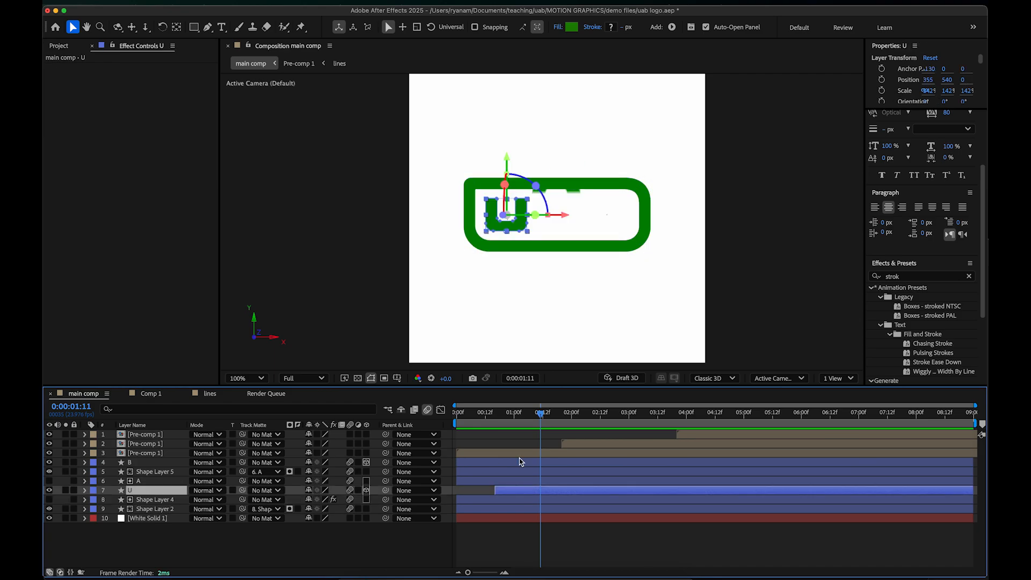
{"action": "mouse_move", "coordinate": [539, 417]}
{"action": "left_mouse_down"}
{"action": "mouse_move", "coordinate": [511, 416]}
{"action": "mouse_move", "coordinate": [592, 429]}
{"action": "mouse_move", "coordinate": [612, 422]}
{"action": "mouse_move", "coordinate": [456, 418]}
{"action": "mouse_move", "coordinate": [670, 419]}
{"action": "mouse_move", "coordinate": [601, 428]}
{"action": "mouse_move", "coordinate": [599, 420]}
{"action": "mouse_move", "coordinate": [630, 417]}
{"action": "mouse_move", "coordinate": [765, 418]}
{"action": "mouse_move", "coordinate": [651, 419]}
{"action": "left_mouse_up"}
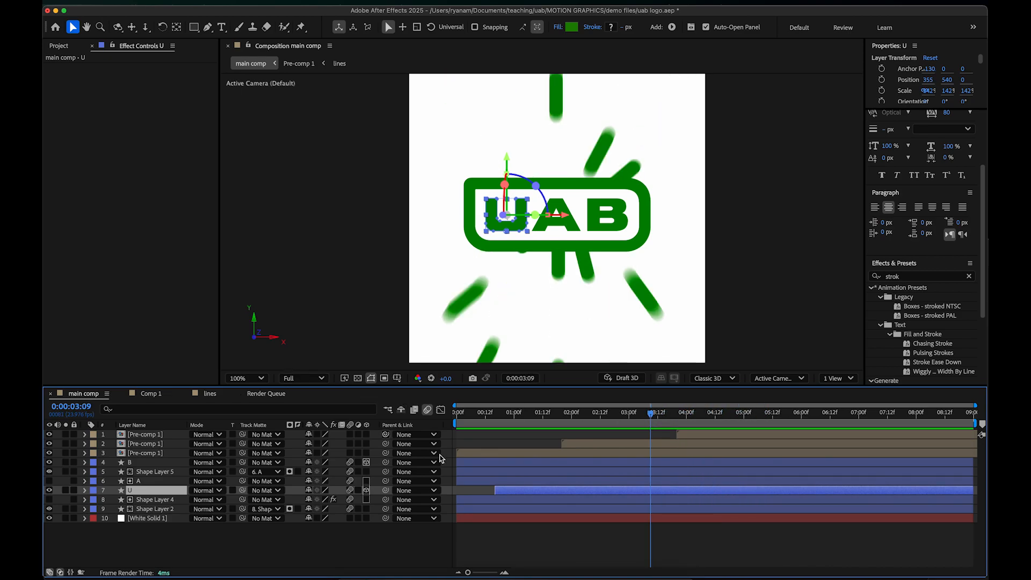
Step: Return the current time to 0:00:00:00 and create a new composition named UAB logo
{"action": "left_click", "coordinate": [519, 415]}
{"action": "left_click_drag", "start_coordinate": [520, 415], "coordinate": [453, 415]}
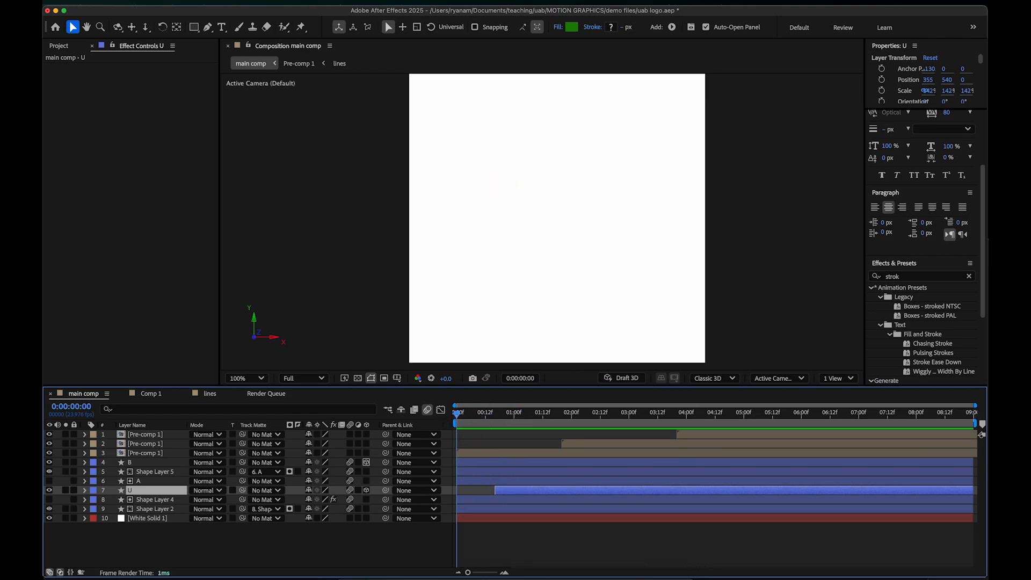
{"action": "left_click", "coordinate": [198, 2]}
{"action": "left_click", "coordinate": [198, 13]}
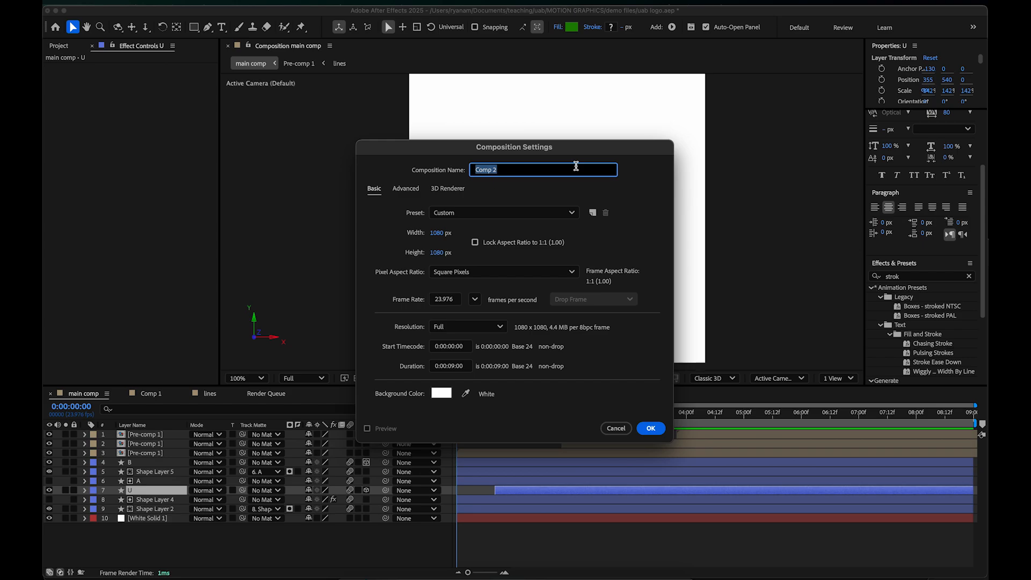
{"action": "type", "text": "UAB logo"}
{"action": "left_click", "coordinate": [651, 428]}
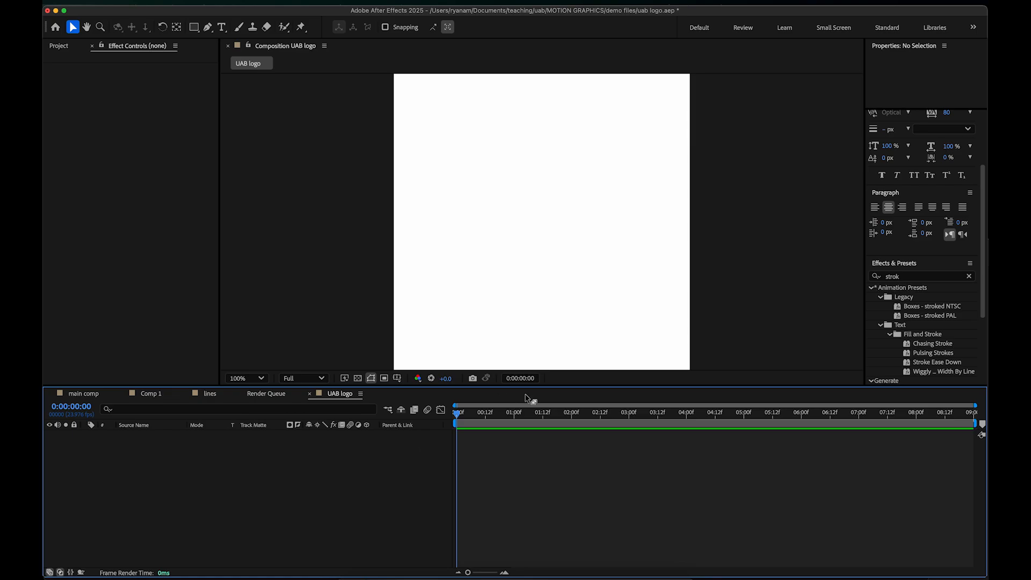
Step: Review the finished logo in main comp at 0:00:03:04 and return to the UAB logo composition
{"action": "left_click_drag", "start_coordinate": [558, 386], "coordinate": [558, 421]}
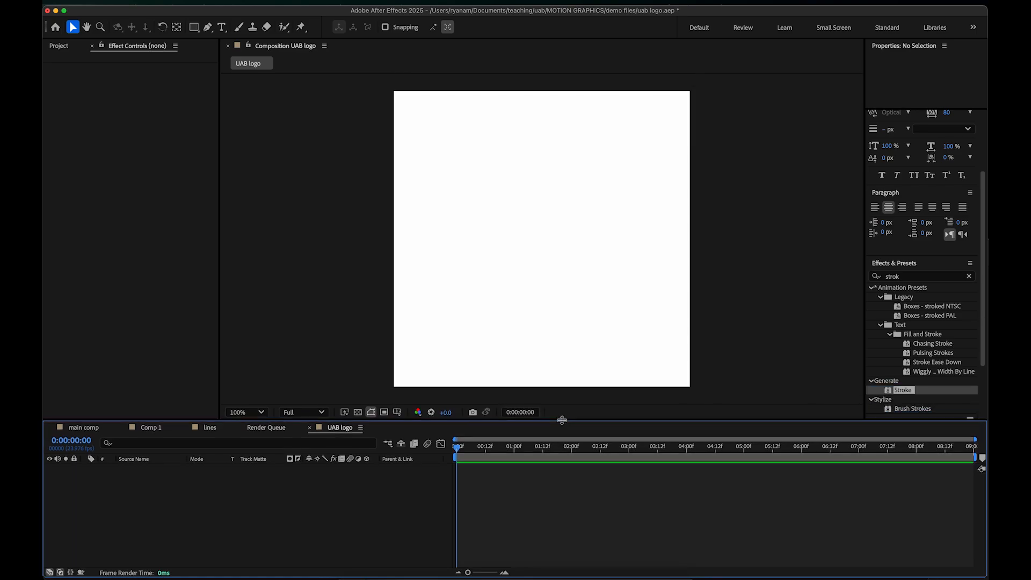
{"action": "left_click", "coordinate": [92, 429]}
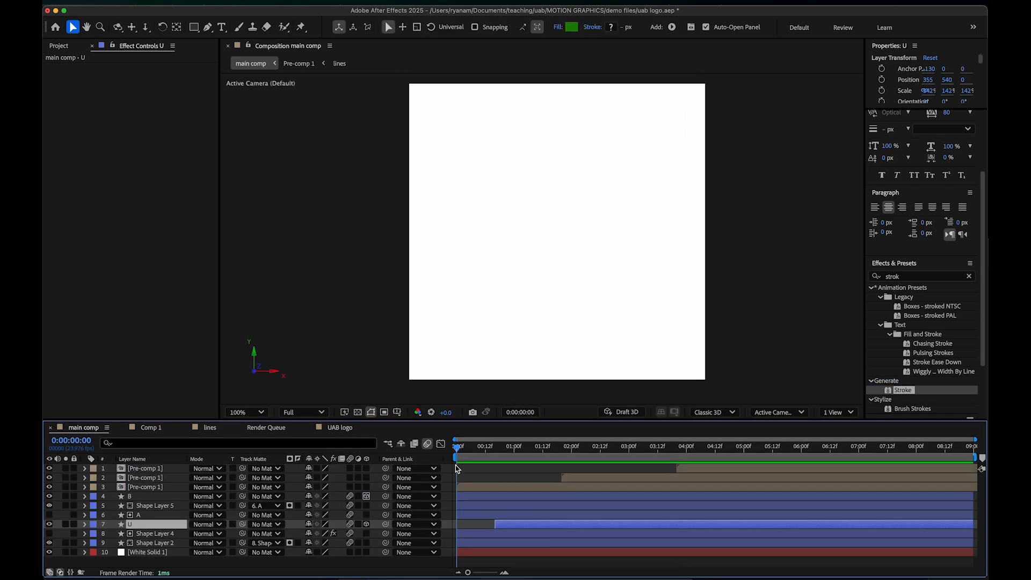
{"action": "left_click_drag", "start_coordinate": [543, 447], "coordinate": [638, 447]}
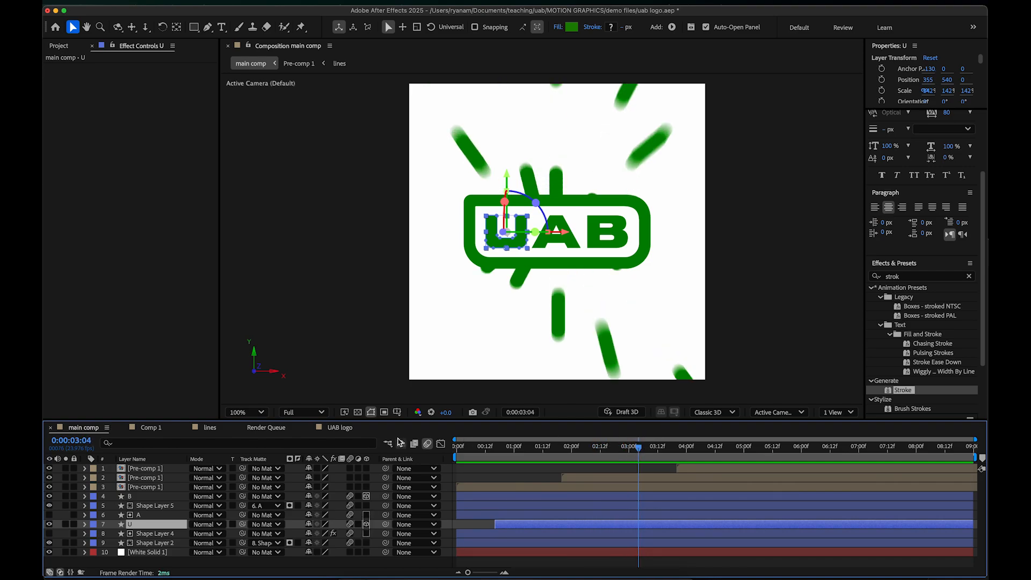
{"action": "left_click", "coordinate": [342, 427]}
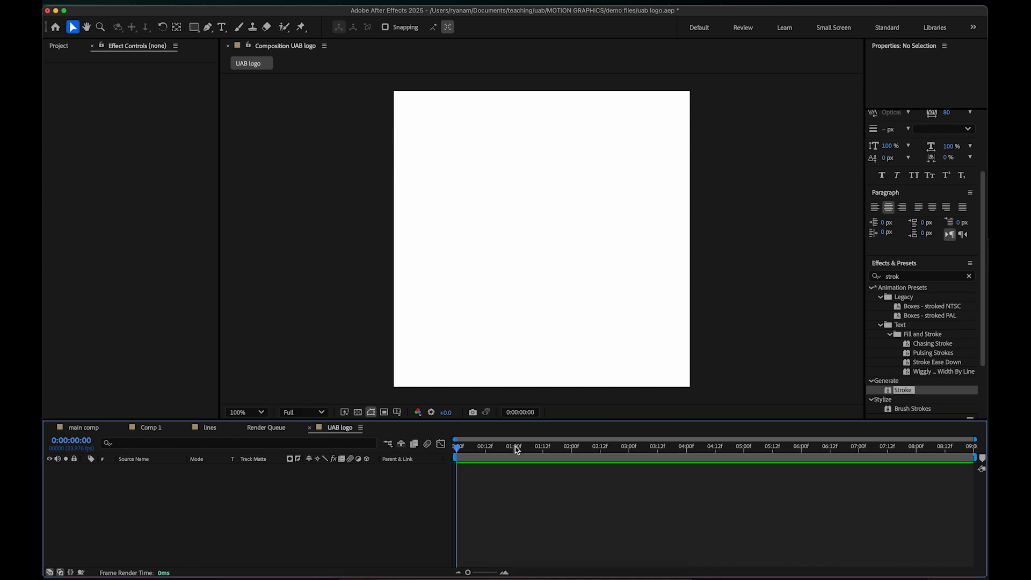
Step: Move the current time to 0:00:00:18 and add a text box across the composition's middle reading UAB
{"action": "left_click_drag", "start_coordinate": [501, 449], "coordinate": [531, 449]}
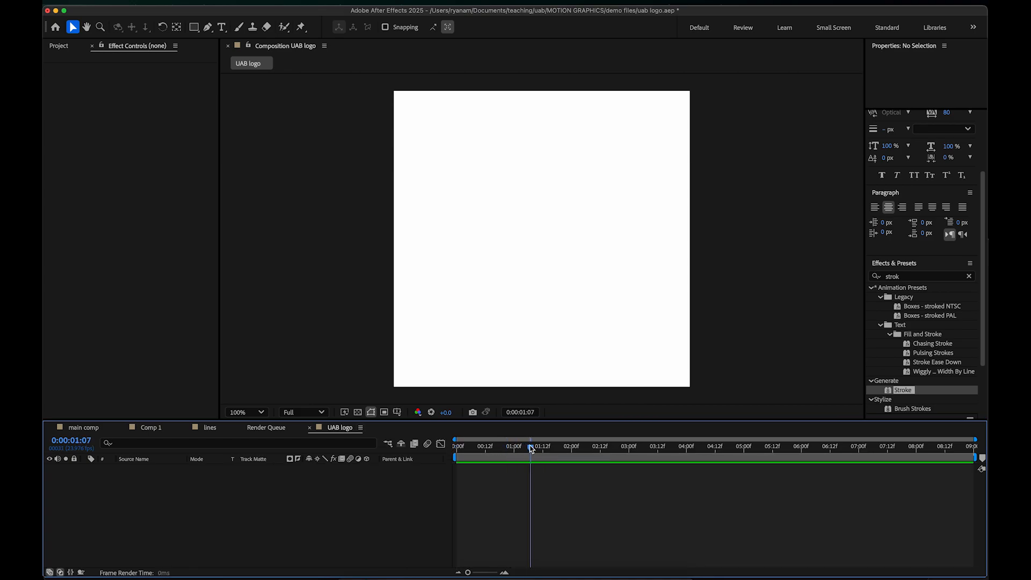
{"action": "left_click_drag", "start_coordinate": [531, 449], "coordinate": [500, 448]}
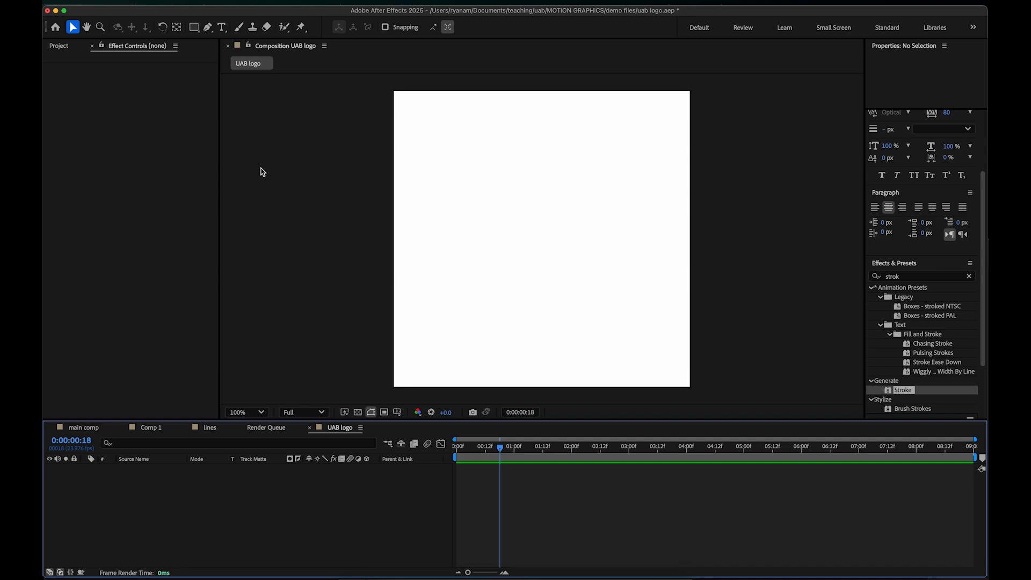
{"action": "left_click", "coordinate": [224, 28]}
{"action": "left_click_drag", "start_coordinate": [441, 187], "coordinate": [649, 284]}
{"action": "type", "text": "UAB"}
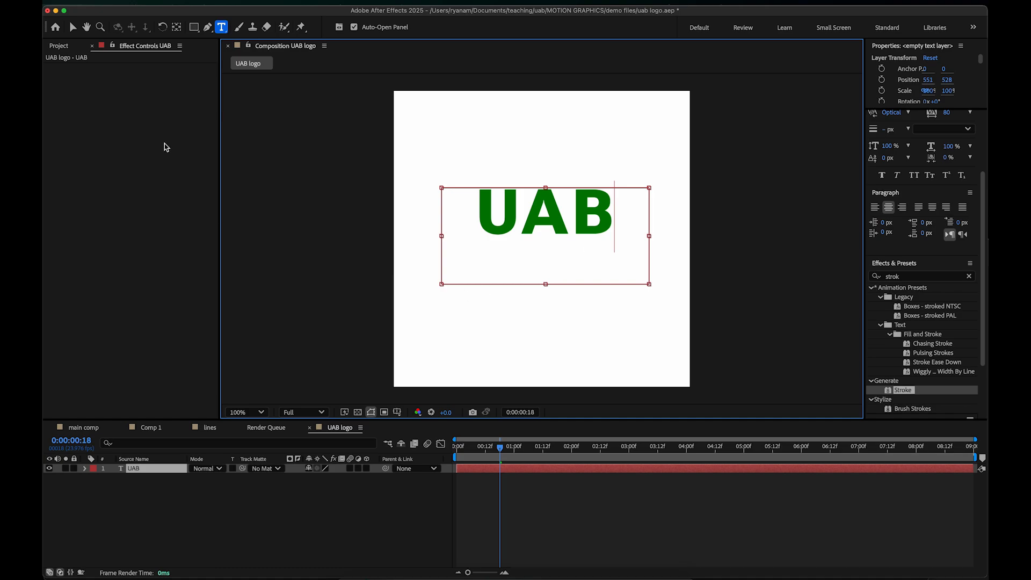
Step: Move the UAB text near the composition's centre, to a position of about 563, 618
{"action": "left_click", "coordinate": [72, 27]}
{"action": "left_click_drag", "start_coordinate": [581, 227], "coordinate": [577, 245]}
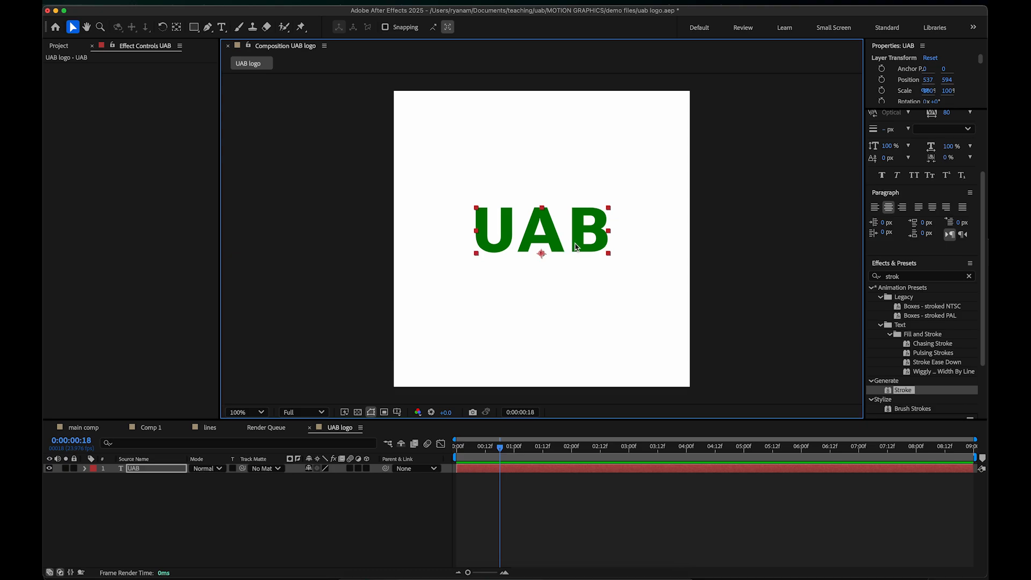
{"action": "left_click_drag", "start_coordinate": [575, 247], "coordinate": [578, 252]}
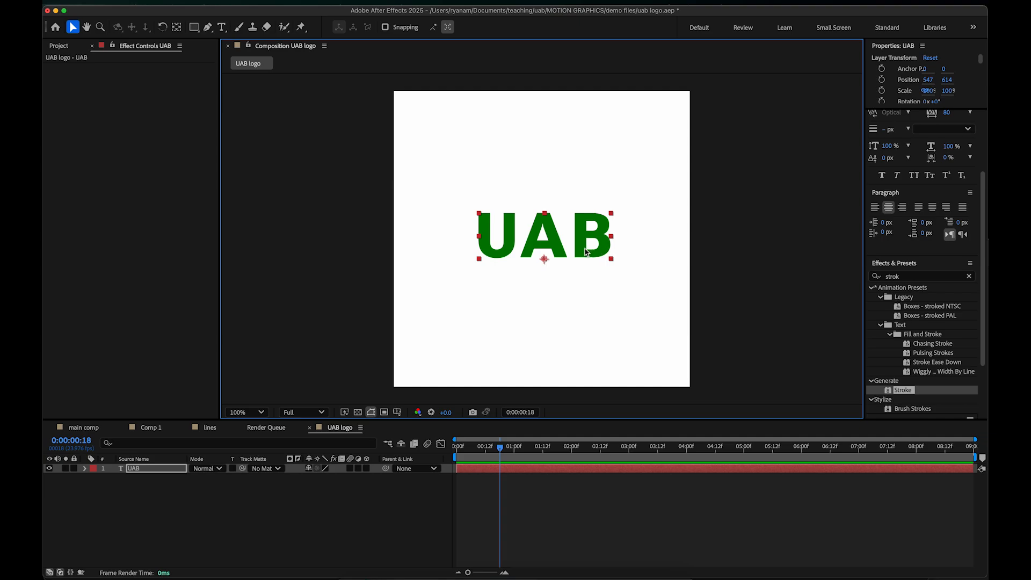
{"action": "left_click_drag", "start_coordinate": [585, 252], "coordinate": [590, 252]}
Step: Expand the UAB layer's Text, More Options and Transform groups in an enlarged timeline and examine their properties
{"action": "left_click", "coordinate": [162, 474]}
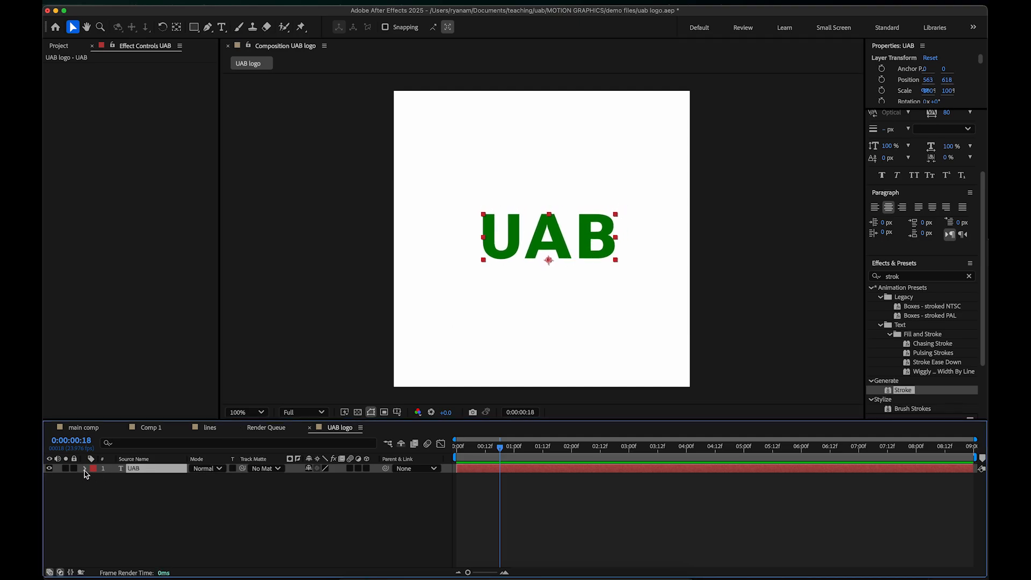
{"action": "left_click", "coordinate": [85, 468]}
{"action": "left_click", "coordinate": [96, 478]}
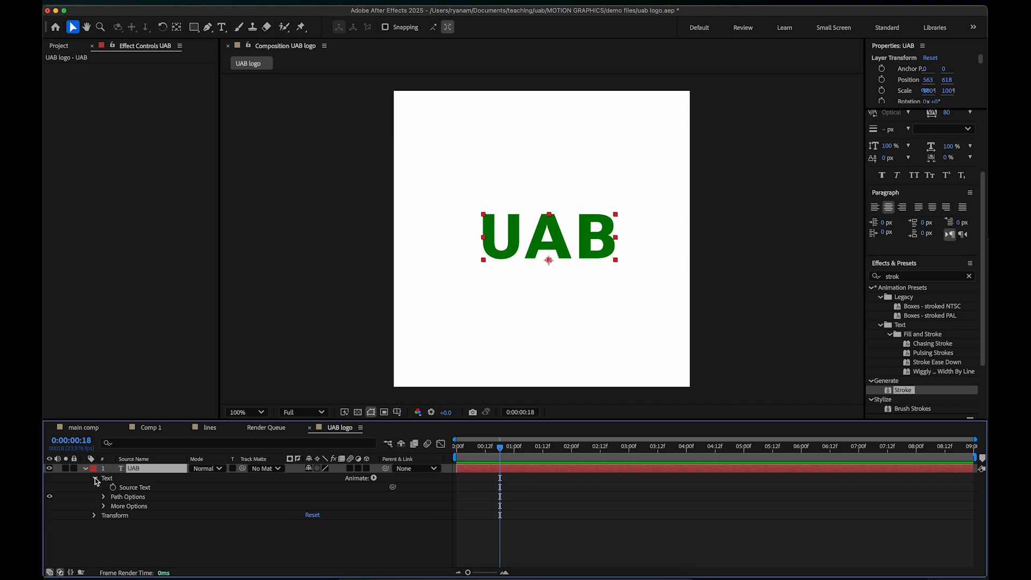
{"action": "left_click", "coordinate": [104, 506]}
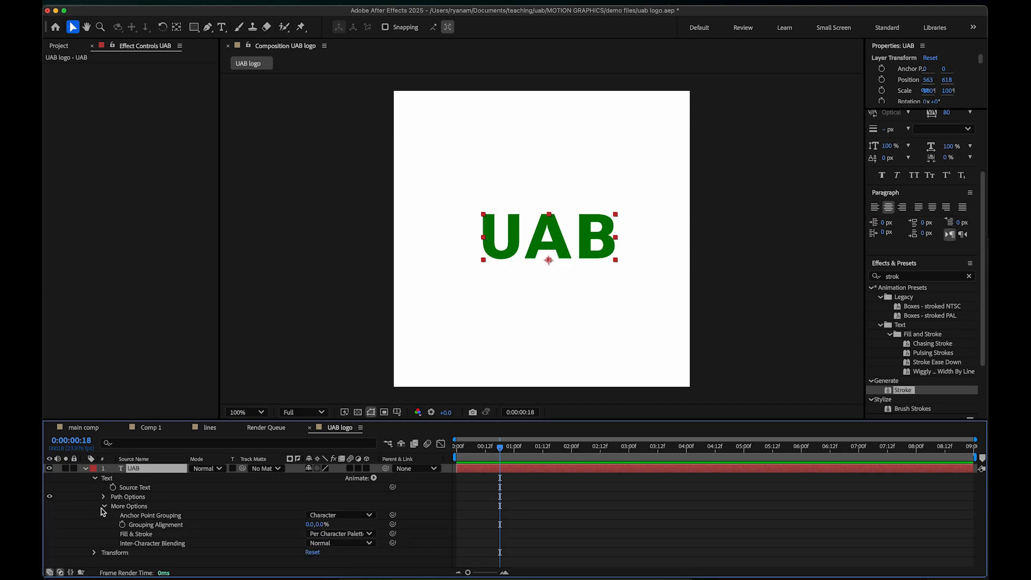
{"action": "left_click", "coordinate": [95, 553]}
{"action": "scroll", "coordinate": [98, 537], "scroll_direction": "down", "scroll_amount": 2}
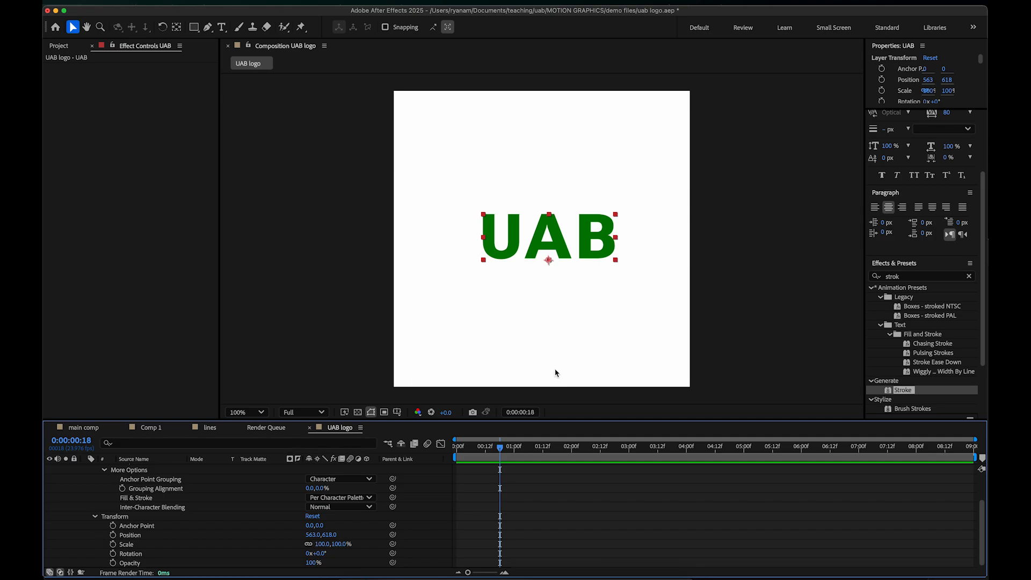
{"action": "left_click_drag", "start_coordinate": [561, 421], "coordinate": [575, 318]}
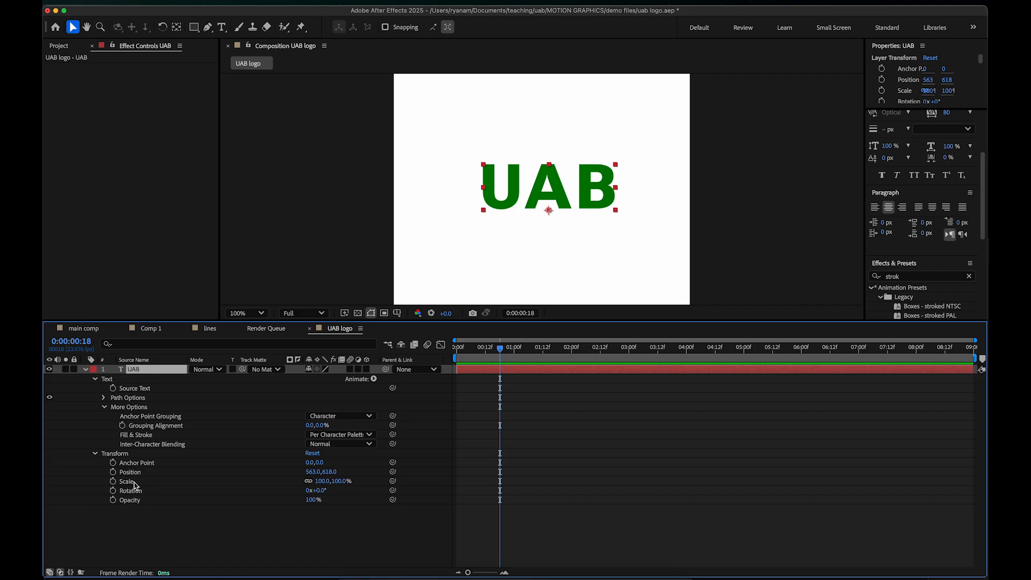
{"action": "left_click", "coordinate": [104, 397]}
{"action": "left_click", "coordinate": [104, 397]}
{"action": "left_click", "coordinate": [124, 376]}
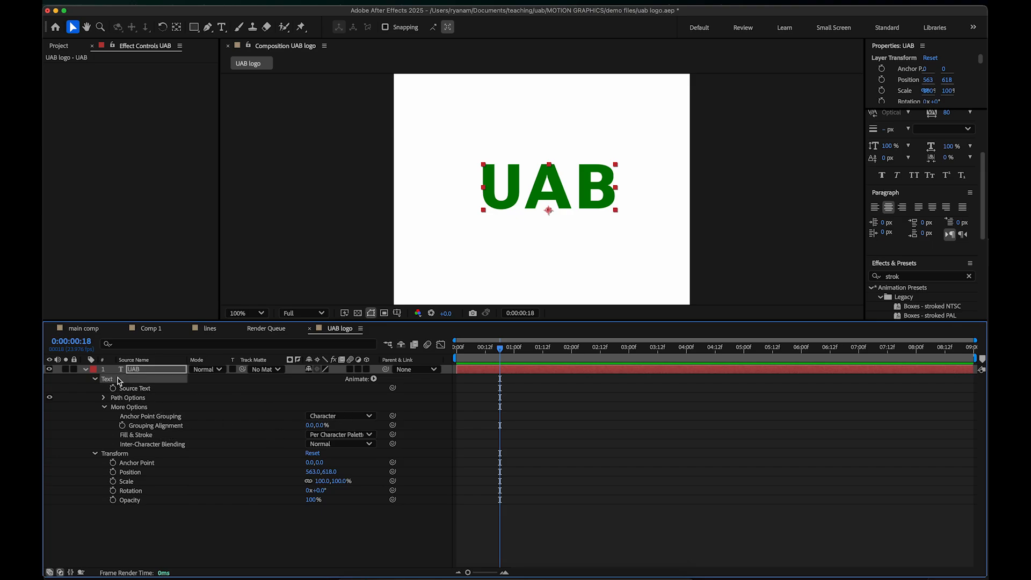
Step: Add a Tracking animator to the UAB text and set its Tracking Amount to 3
{"action": "left_click", "coordinate": [374, 379]}
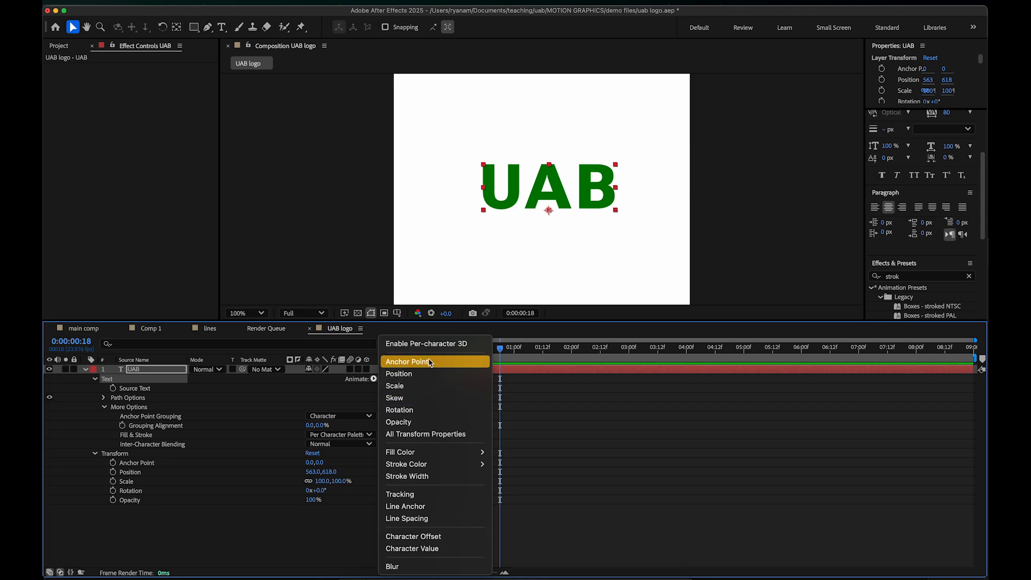
{"action": "left_click", "coordinate": [430, 497]}
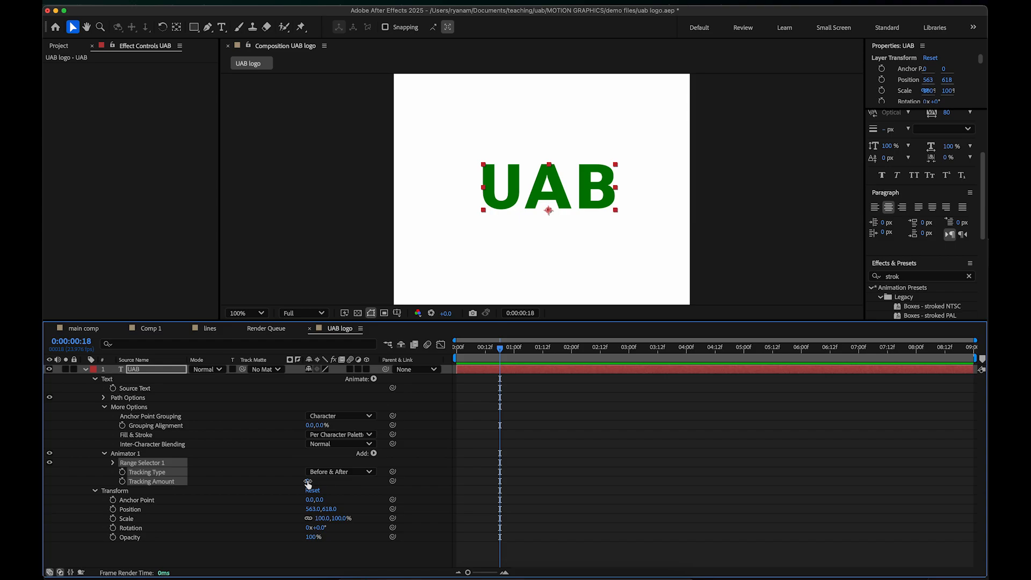
{"action": "mouse_move", "coordinate": [307, 481]}
{"action": "left_mouse_down"}
{"action": "mouse_move", "coordinate": [396, 482]}
{"action": "mouse_move", "coordinate": [294, 483]}
{"action": "mouse_move", "coordinate": [432, 482]}
{"action": "mouse_move", "coordinate": [318, 490]}
{"action": "left_mouse_up"}
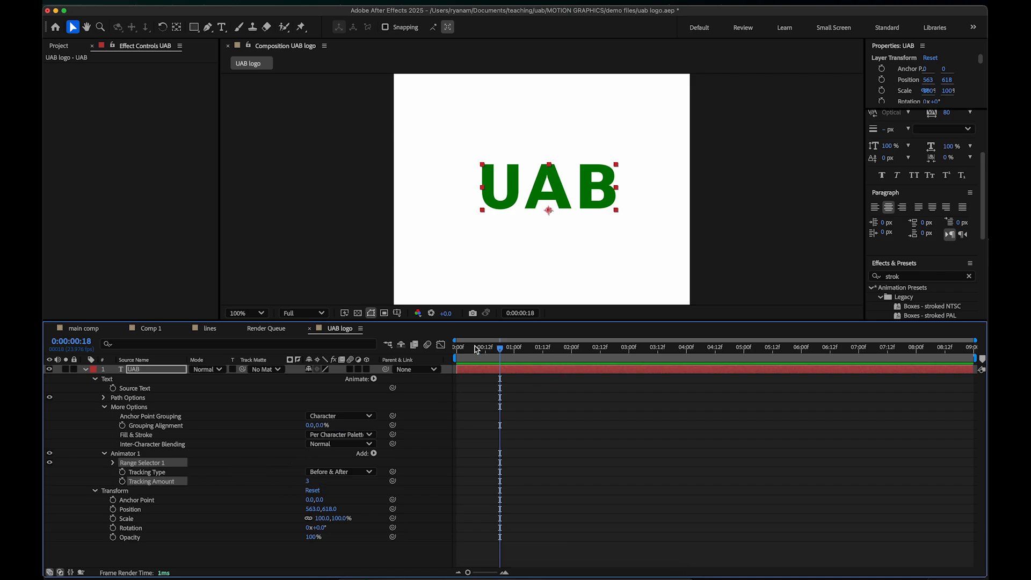
Step: Keyframe the UAB text's Tracking Amount at 3 on 0:00:00:00 and 101 on 0:00:01:00
{"action": "left_click_drag", "start_coordinate": [475, 350], "coordinate": [441, 353]}
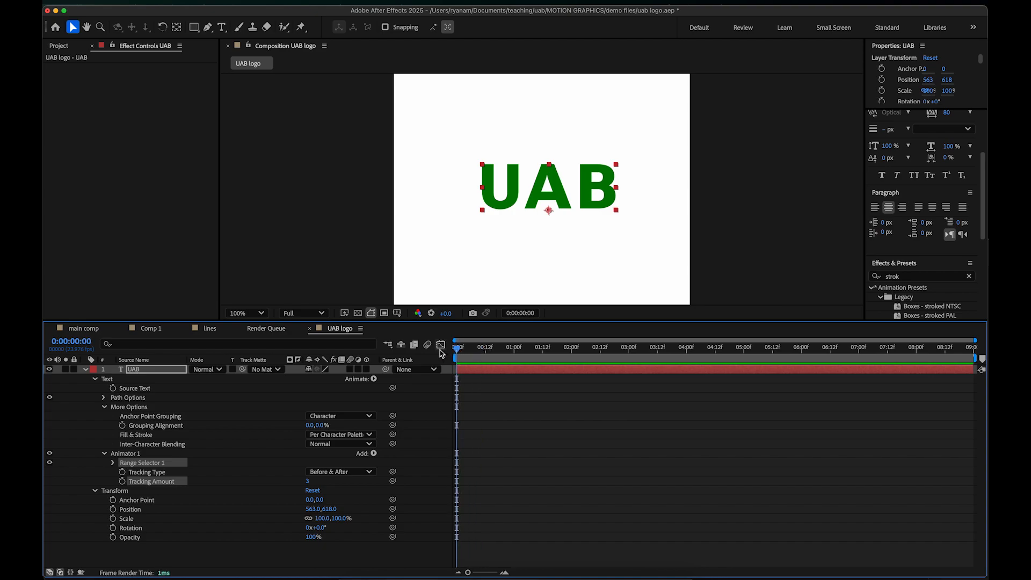
{"action": "left_click", "coordinate": [122, 481]}
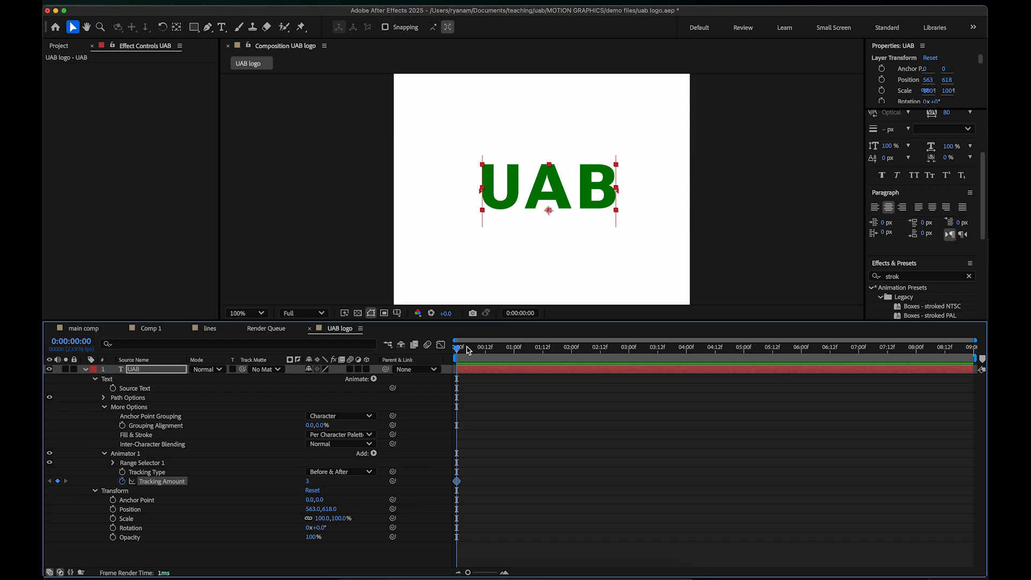
{"action": "left_click_drag", "start_coordinate": [457, 351], "coordinate": [496, 352]}
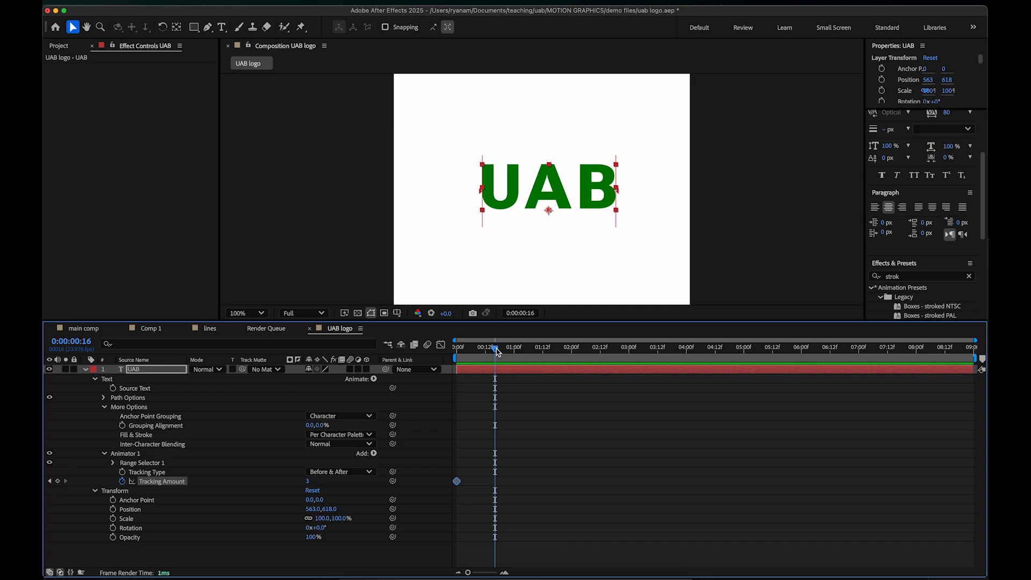
{"action": "left_click_drag", "start_coordinate": [497, 351], "coordinate": [516, 352]}
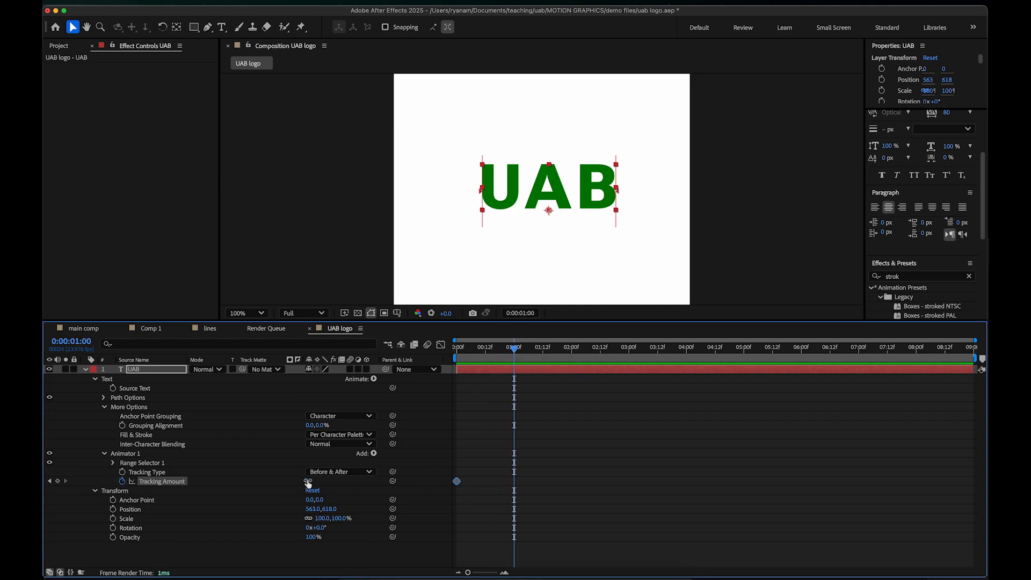
{"action": "left_click_drag", "start_coordinate": [308, 481], "coordinate": [358, 482]}
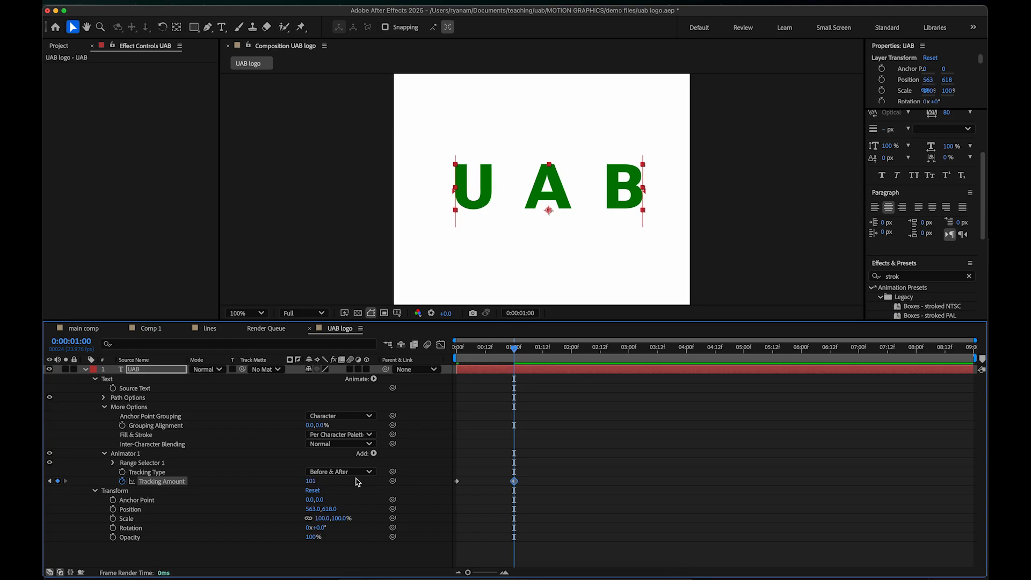
Step: Preview the tracking animation from the start and scrub through it to 0:00:00:22
{"action": "key", "text": "Home"}
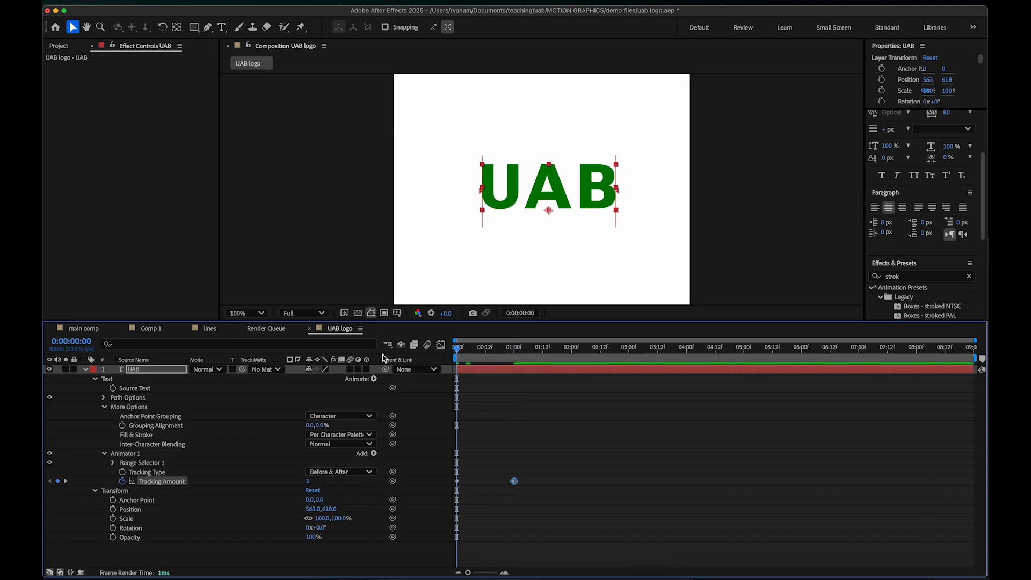
{"action": "key", "text": "space"}
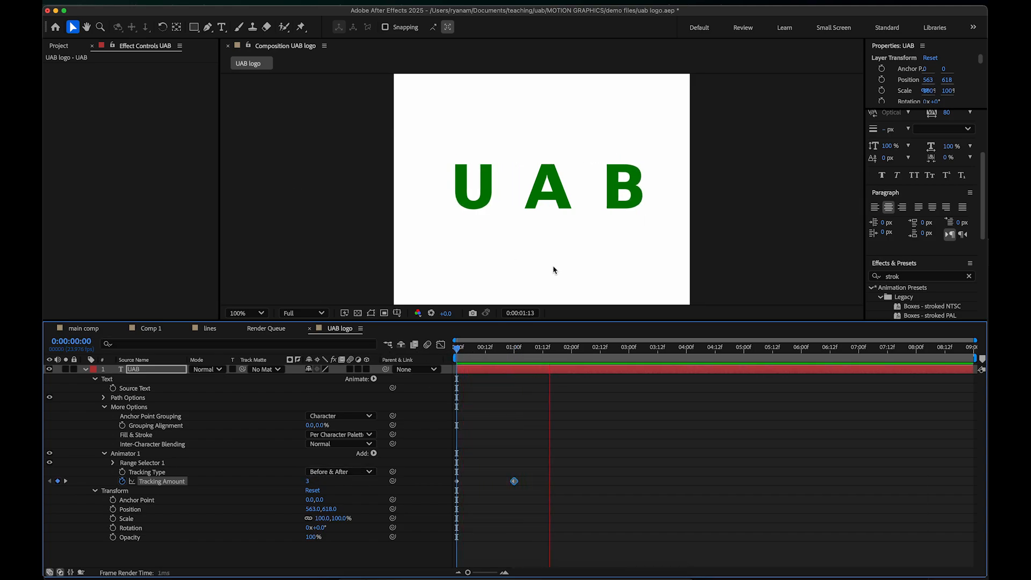
{"action": "key", "text": "space"}
{"action": "left_click_drag", "start_coordinate": [470, 350], "coordinate": [510, 350]}
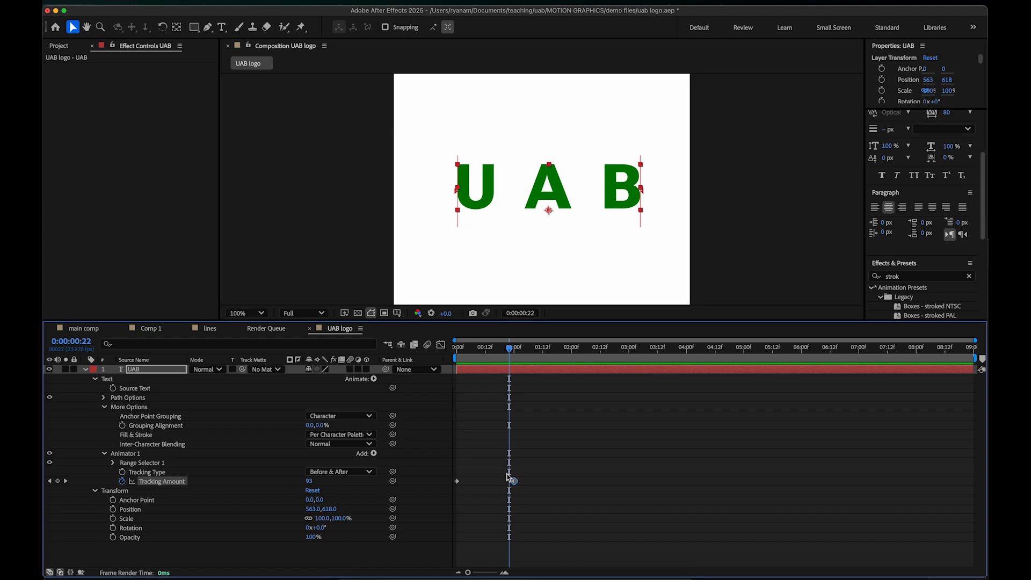
Step: Add a Fill Color Hue property to the UAB text's existing animator
{"action": "left_click", "coordinate": [374, 379]}
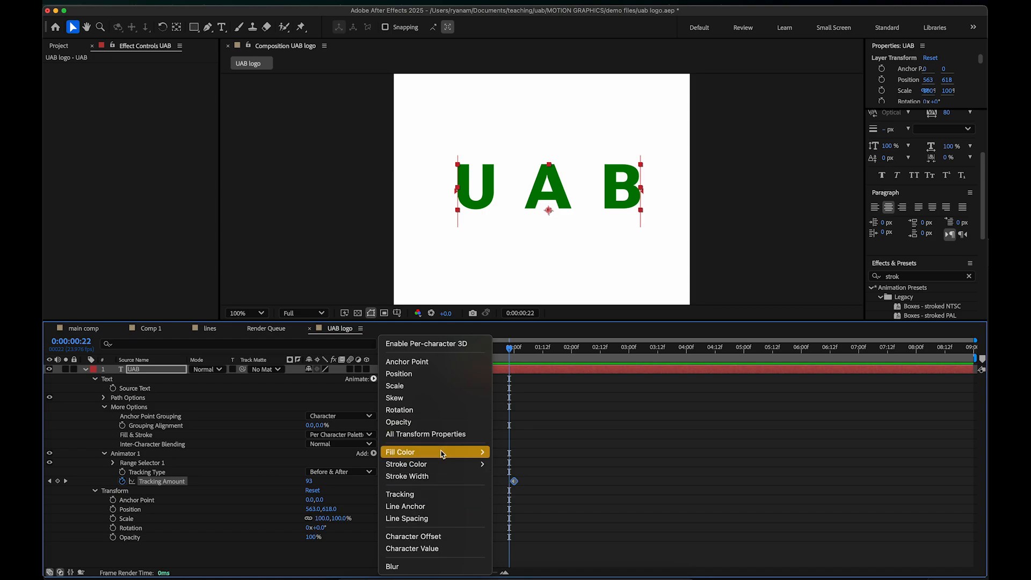
{"action": "mouse_move", "coordinate": [441, 459]}
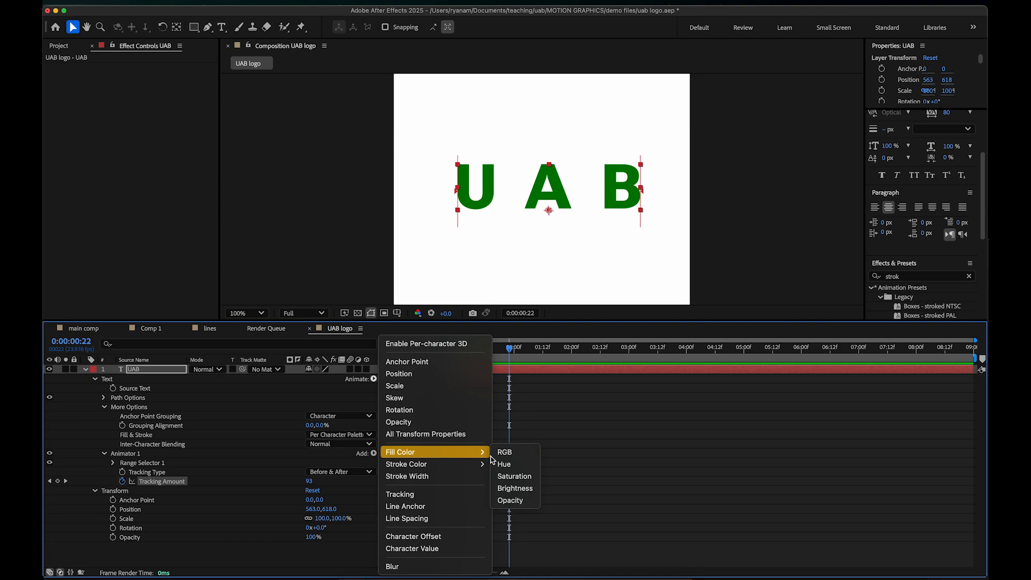
{"action": "left_click", "coordinate": [526, 465]}
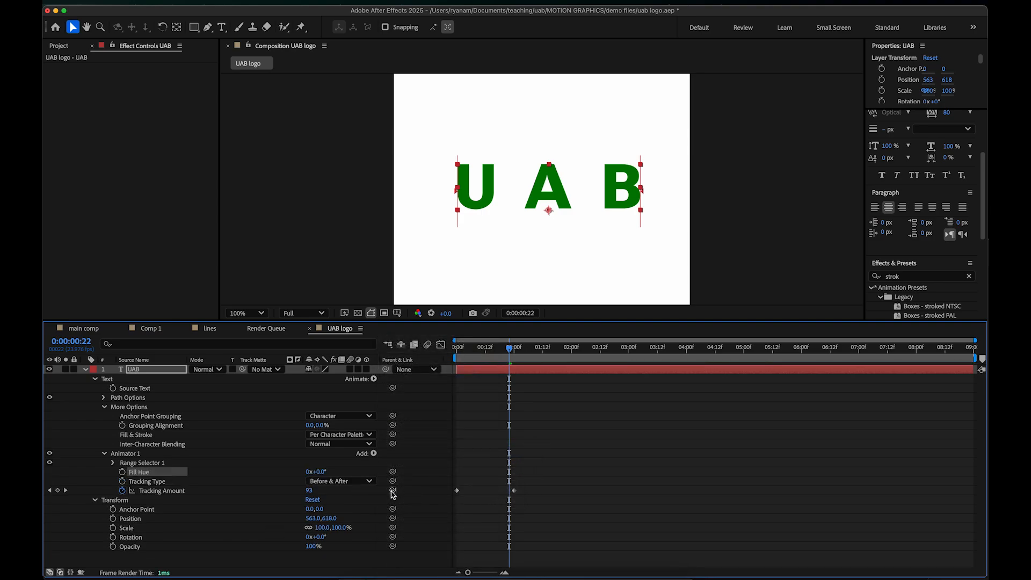
Step: Keyframe the UAB text's Fill Hue at 0x+0.0° on 0:00:00:00 and 0x+175.0° on 0:00:00:23
{"action": "left_click", "coordinate": [457, 348]}
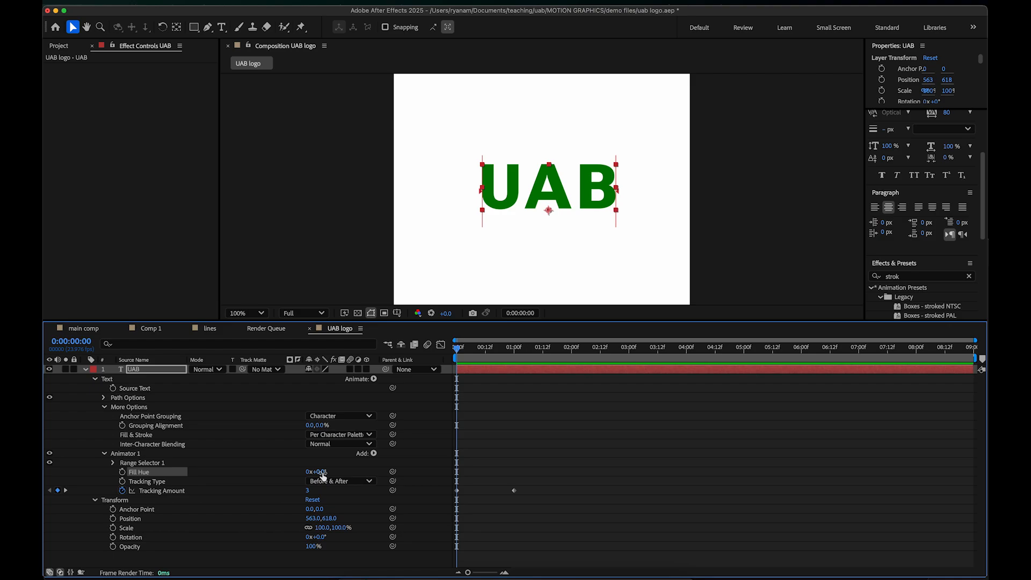
{"action": "left_click", "coordinate": [123, 471]}
{"action": "left_click_drag", "start_coordinate": [458, 351], "coordinate": [514, 356]}
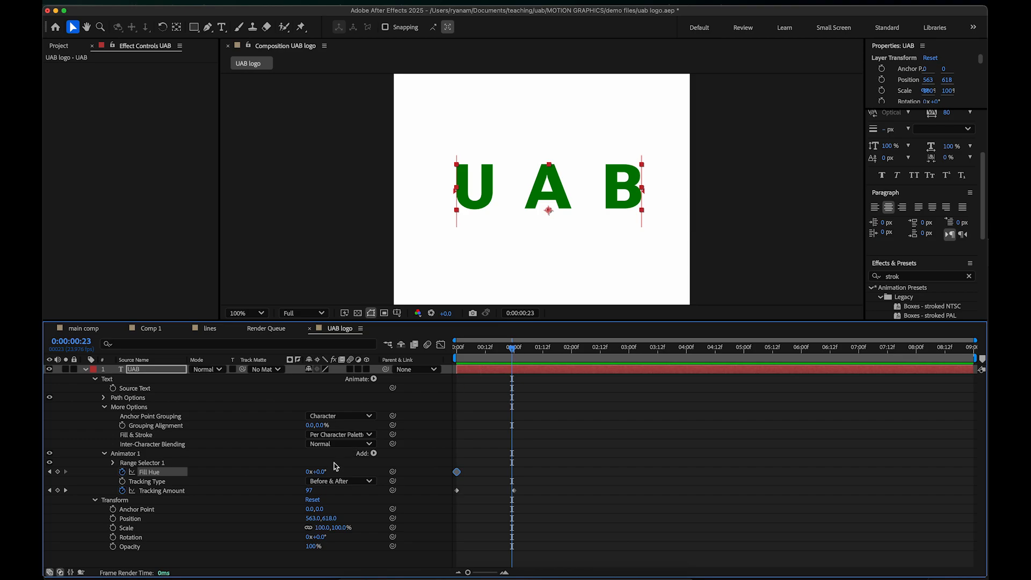
{"action": "left_click_drag", "start_coordinate": [318, 471], "coordinate": [501, 438]}
{"action": "left_click_drag", "start_coordinate": [434, 452], "coordinate": [408, 447]}
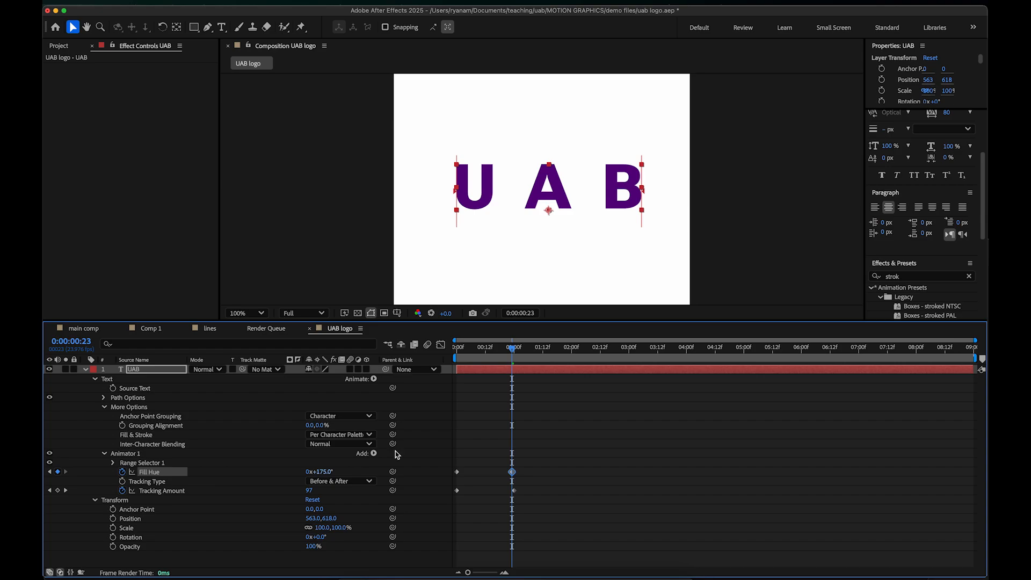
Step: Play the combined tracking and fill hue animation from 0:00:00:00 and stop at 0:00:01:20
{"action": "left_click", "coordinate": [457, 347]}
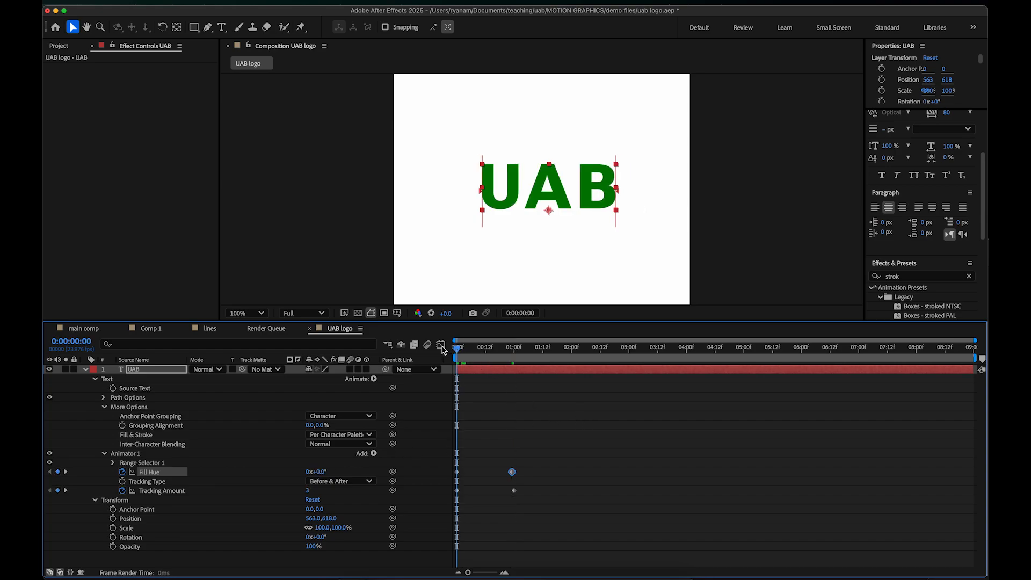
{"action": "key", "text": "space"}
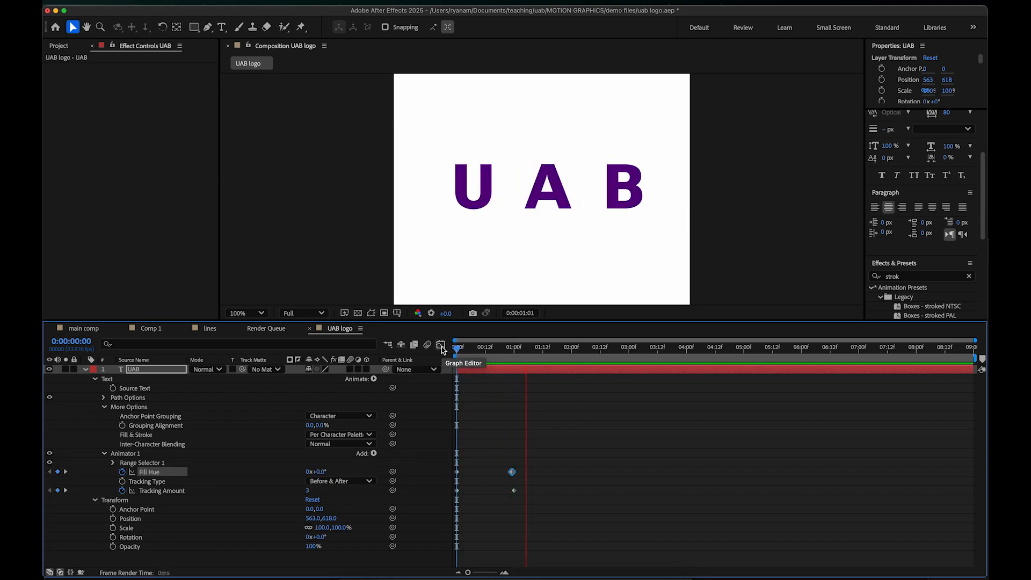
{"action": "key", "text": "space"}
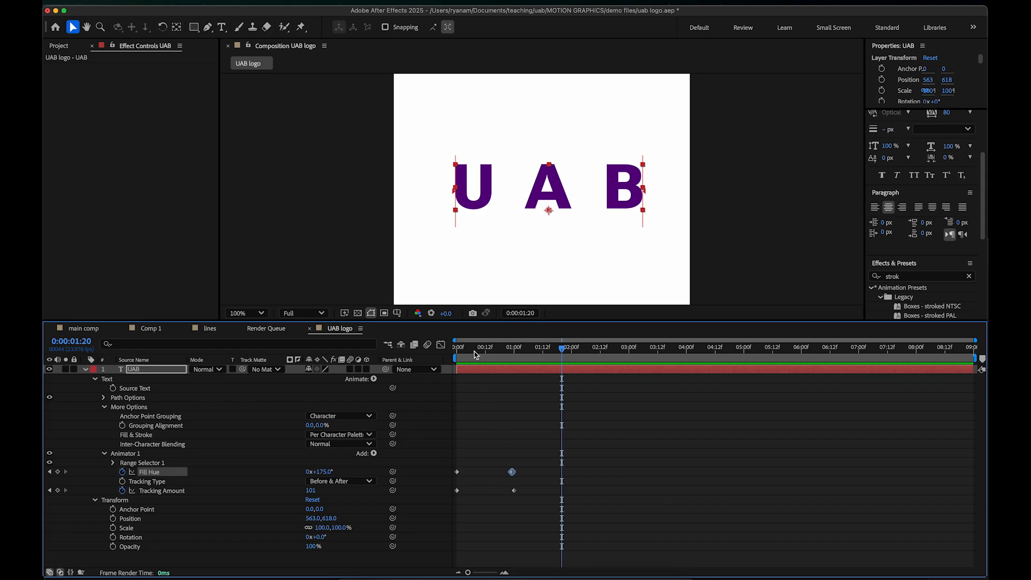
Step: Remove all Fill Hue and Tracking Amount keyframes from the UAB text, return to 0:00:00:00, and collapse the layer's properties
{"action": "mouse_move", "coordinate": [473, 348]}
{"action": "left_mouse_down"}
{"action": "mouse_move", "coordinate": [455, 349]}
{"action": "mouse_move", "coordinate": [518, 346]}
{"action": "mouse_move", "coordinate": [456, 348]}
{"action": "left_mouse_up"}
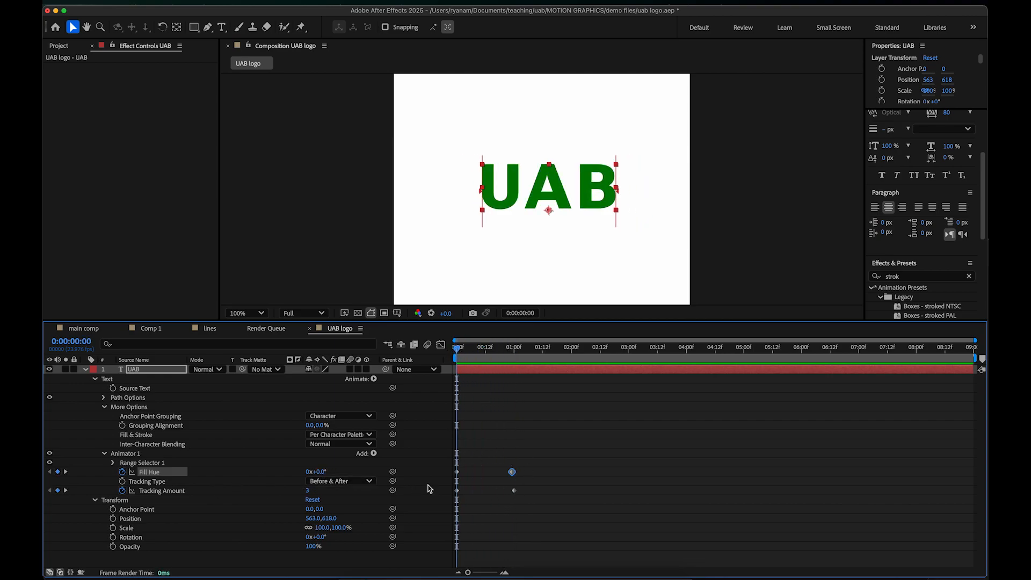
{"action": "key", "text": "Delete"}
{"action": "left_click", "coordinate": [161, 491]}
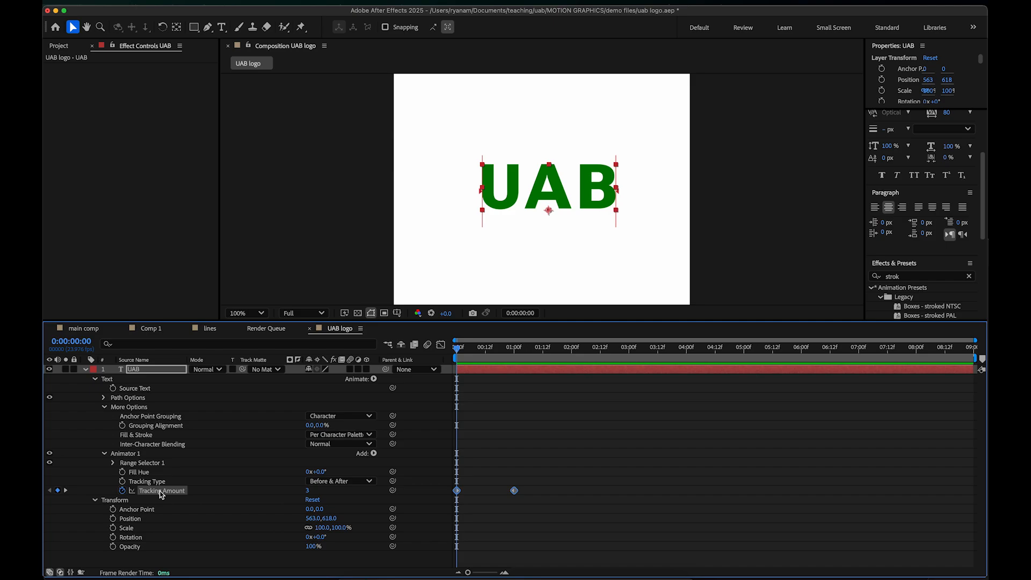
{"action": "key", "text": "Delete"}
{"action": "left_click", "coordinate": [466, 348]}
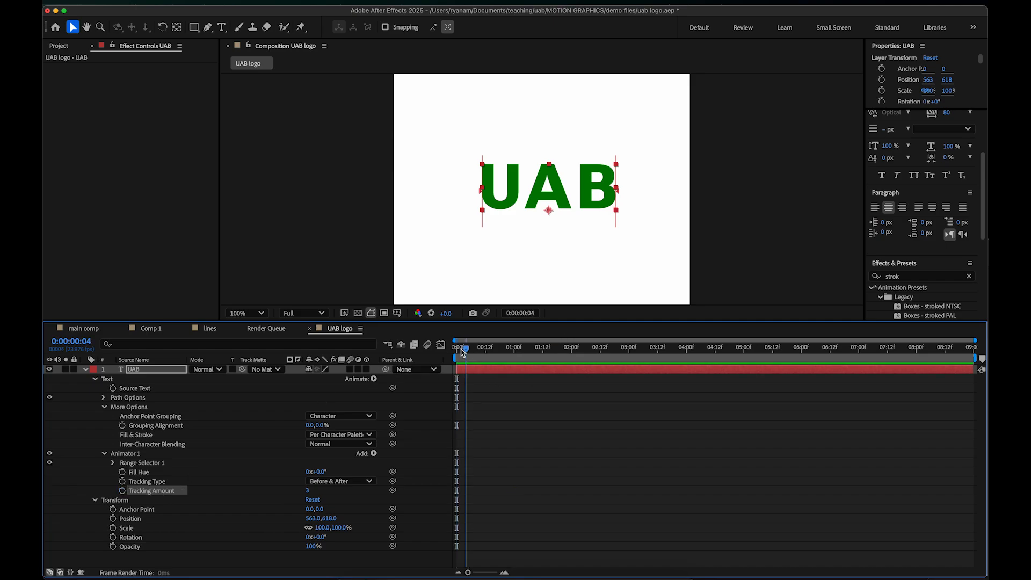
{"action": "mouse_move", "coordinate": [462, 351]}
{"action": "left_mouse_down"}
{"action": "mouse_move", "coordinate": [516, 349]}
{"action": "mouse_move", "coordinate": [456, 349]}
{"action": "left_mouse_up"}
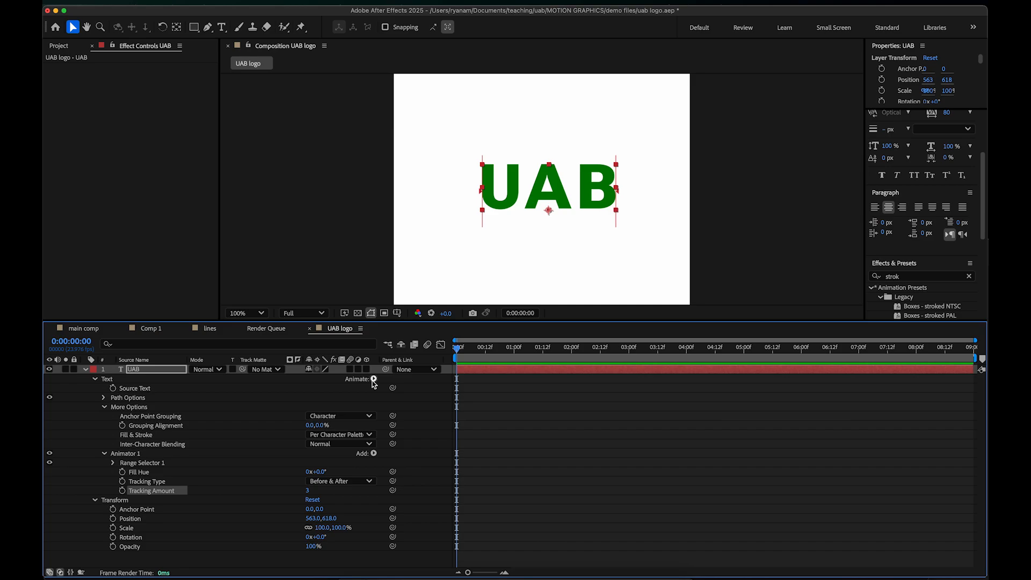
{"action": "left_click", "coordinate": [85, 369]}
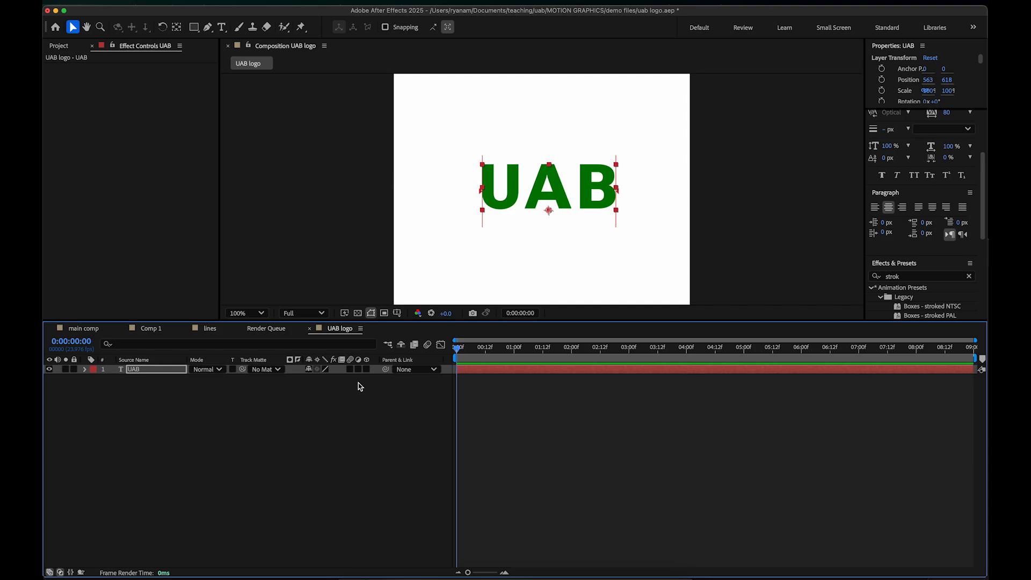
{"action": "left_click", "coordinate": [156, 370]}
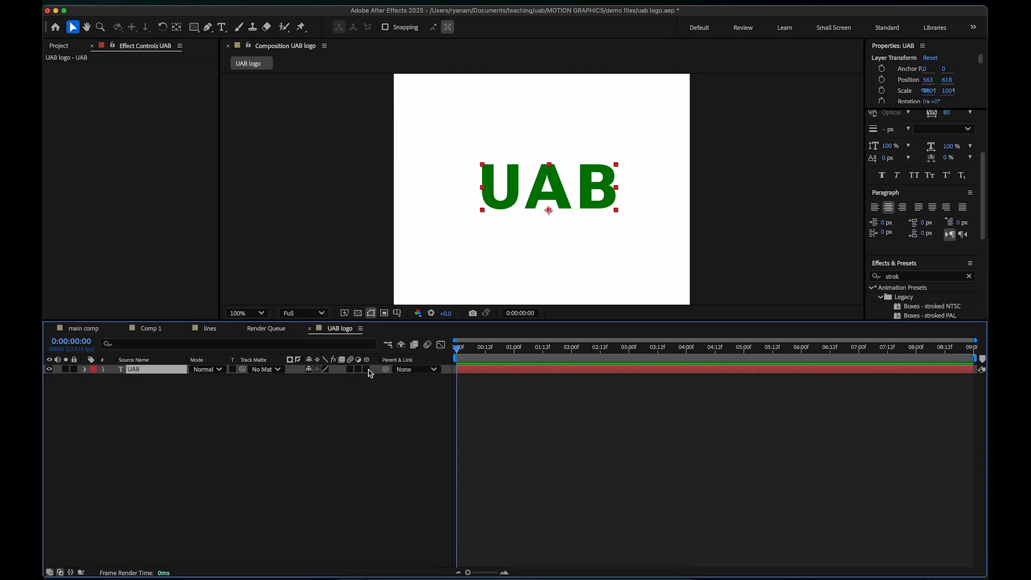
Step: Demonstrate showing and hiding the timeline's render time, in/out/duration/stretch, transfer controls and layer switches columns, leaving transfer controls and layer switches shown
{"action": "left_click", "coordinate": [71, 572]}
{"action": "left_click", "coordinate": [71, 572]}
{"action": "left_click", "coordinate": [72, 571]}
{"action": "left_click", "coordinate": [81, 571]}
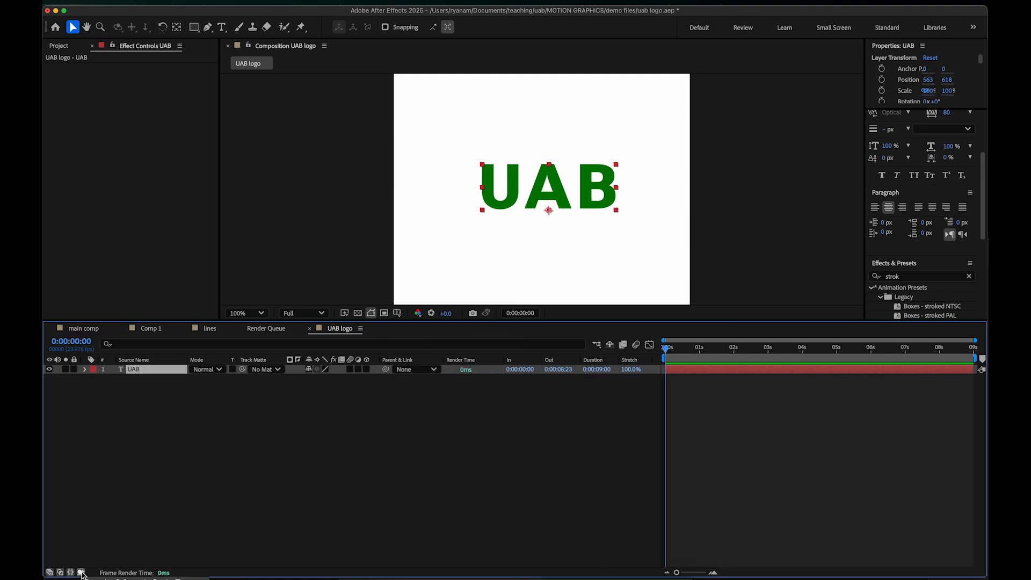
{"action": "left_click", "coordinate": [82, 572]}
{"action": "left_click", "coordinate": [71, 572]}
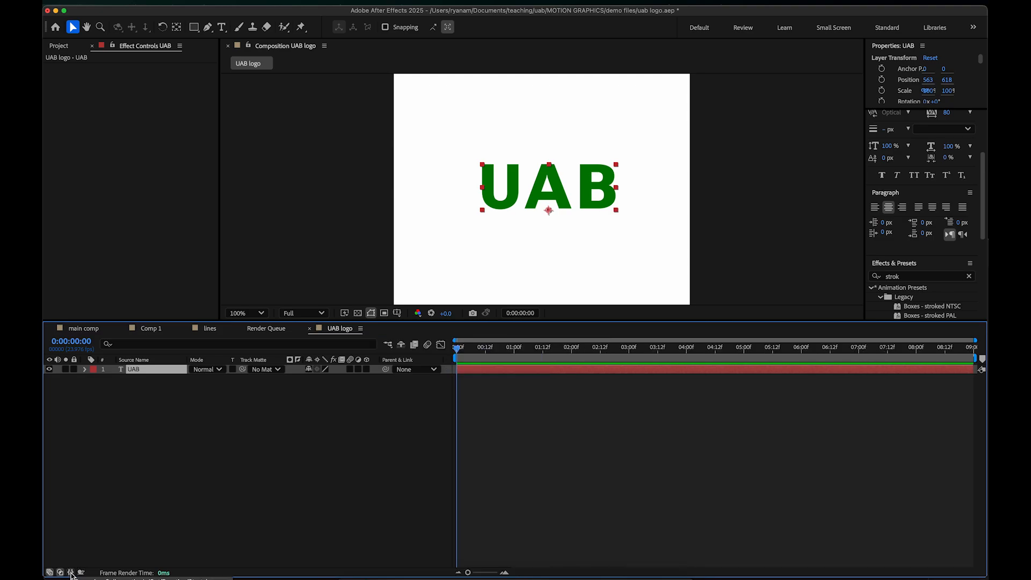
{"action": "left_click", "coordinate": [61, 571]}
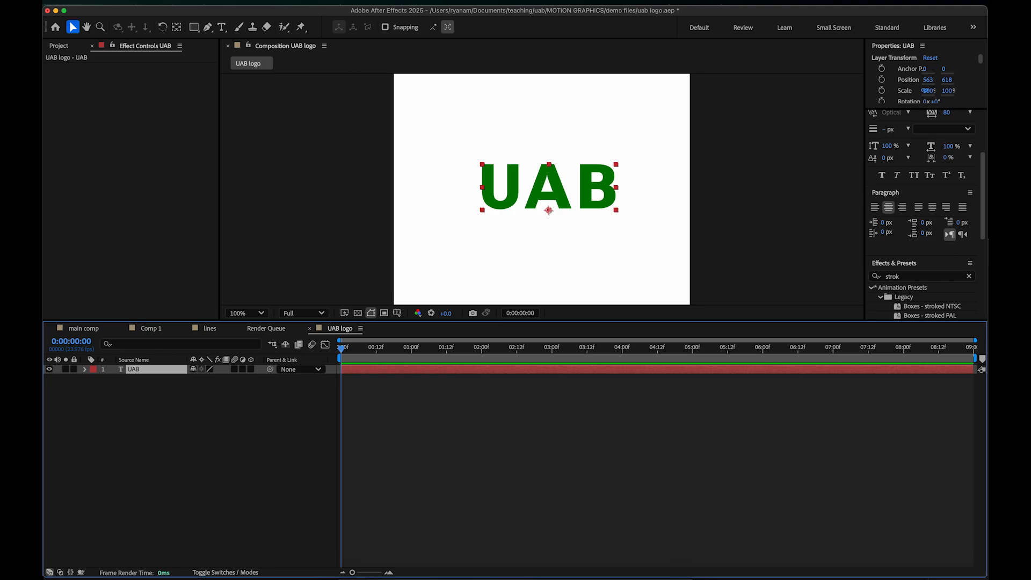
{"action": "left_click", "coordinate": [50, 572]}
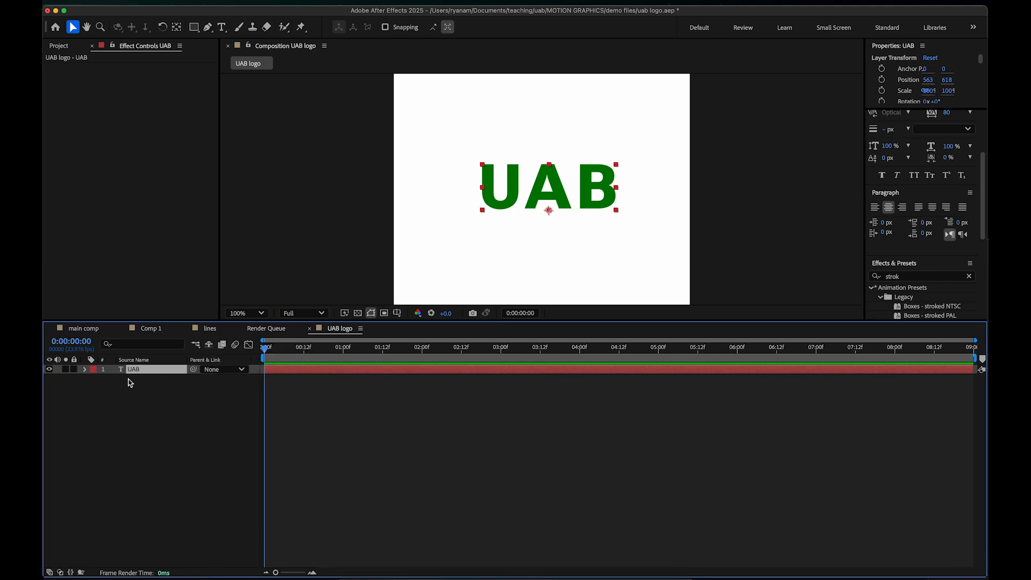
{"action": "left_click", "coordinate": [50, 572]}
{"action": "left_click", "coordinate": [60, 572]}
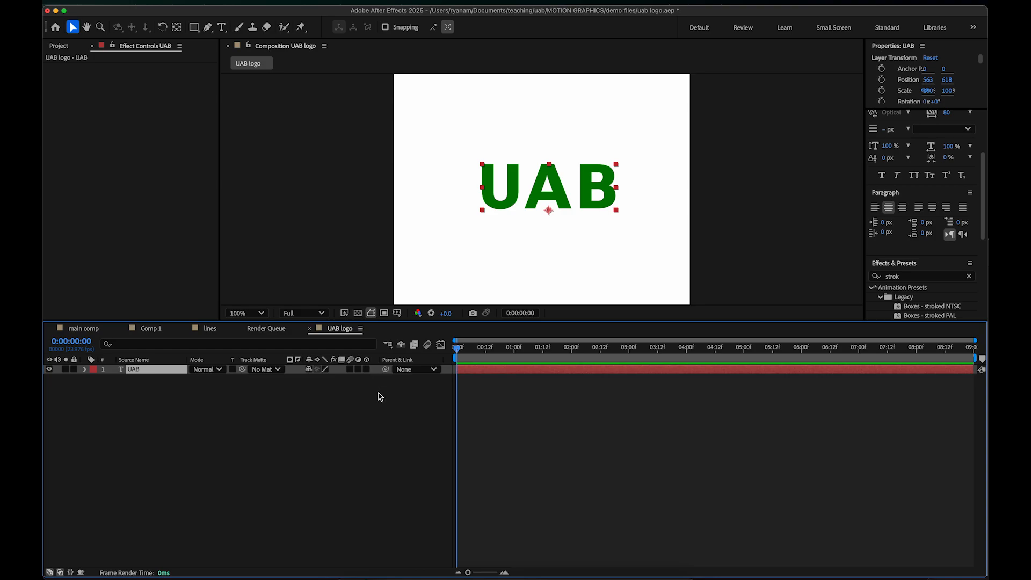
Step: Make the UAB layer 3D and reveal its Transform properties with the Text group collapsed
{"action": "left_click", "coordinate": [367, 369]}
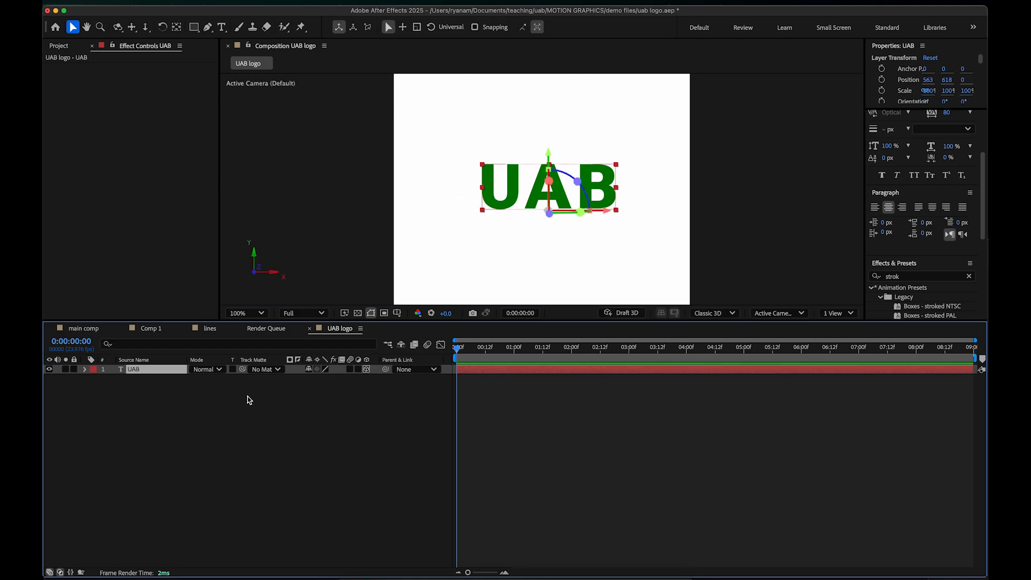
{"action": "left_click", "coordinate": [85, 370]}
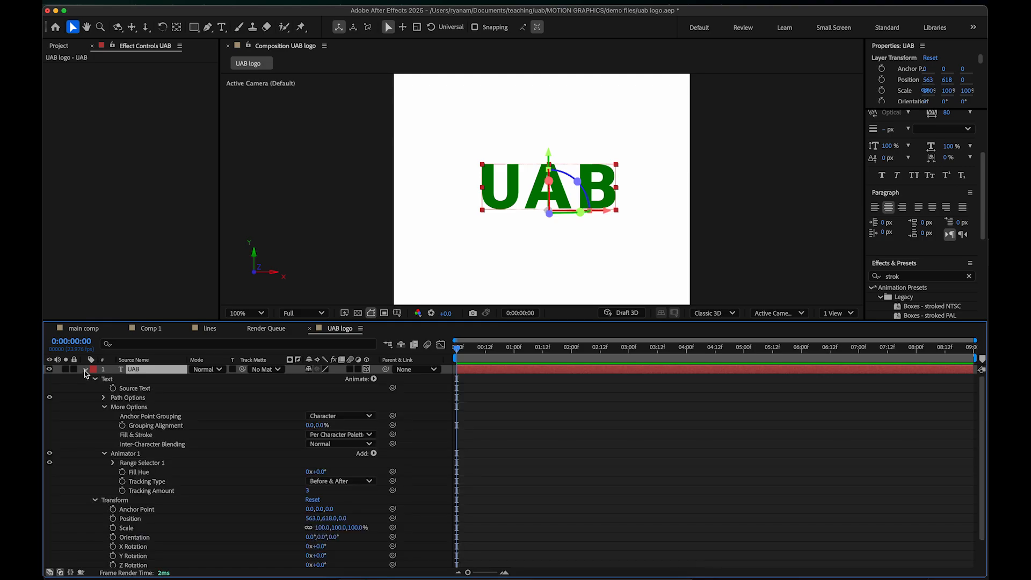
{"action": "left_click", "coordinate": [95, 380]}
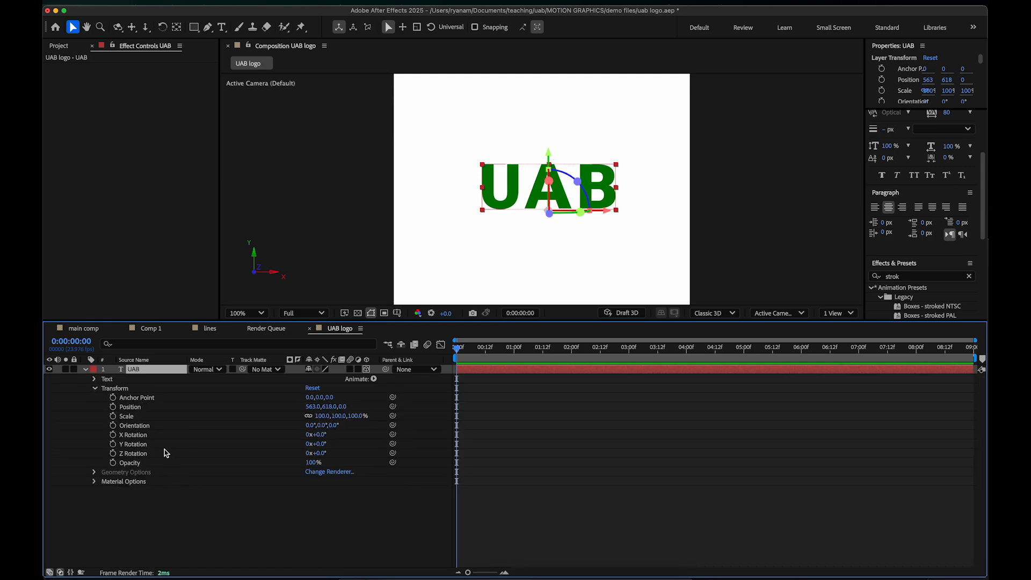
Step: Try the UAB layer's Rotation in 2D and its X Rotation at 0x+61.0° in 3D, undoing both and leaving the layer 3D
{"action": "left_click", "coordinate": [367, 369]}
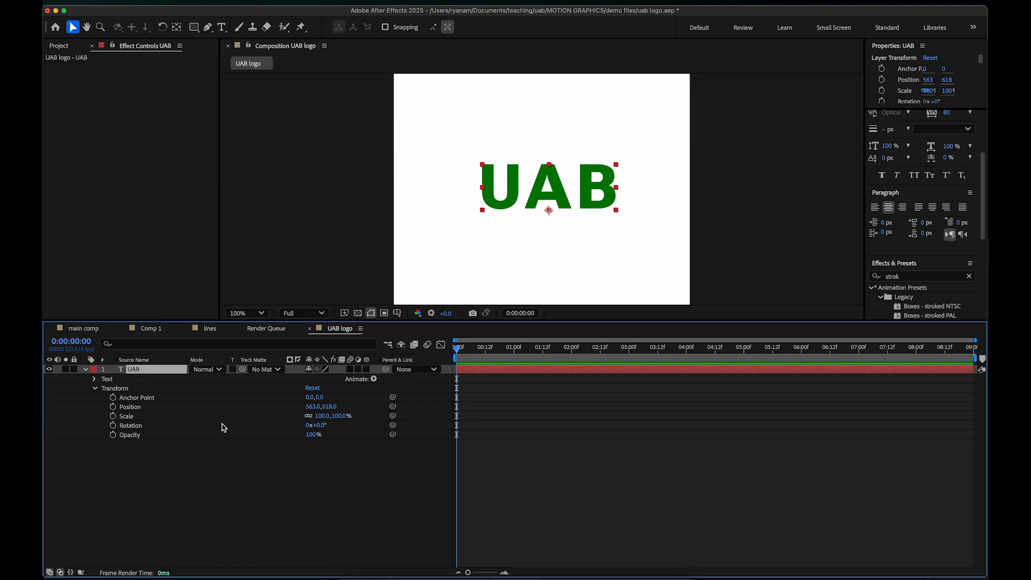
{"action": "left_click_drag", "start_coordinate": [316, 425], "coordinate": [414, 453]}
{"action": "key", "text": "super+z"}
{"action": "left_click", "coordinate": [366, 369]}
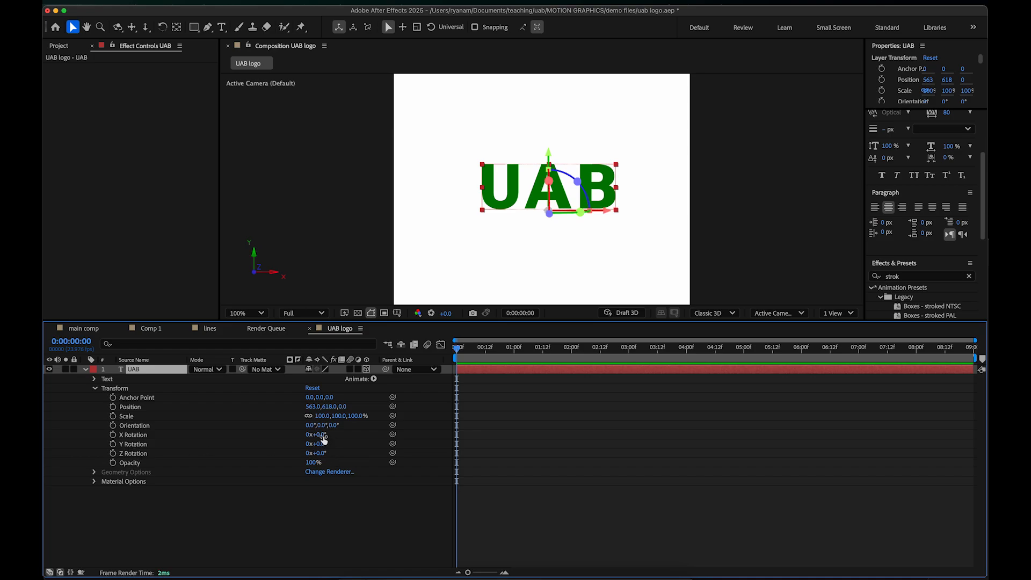
{"action": "left_click_drag", "start_coordinate": [320, 435], "coordinate": [363, 443]}
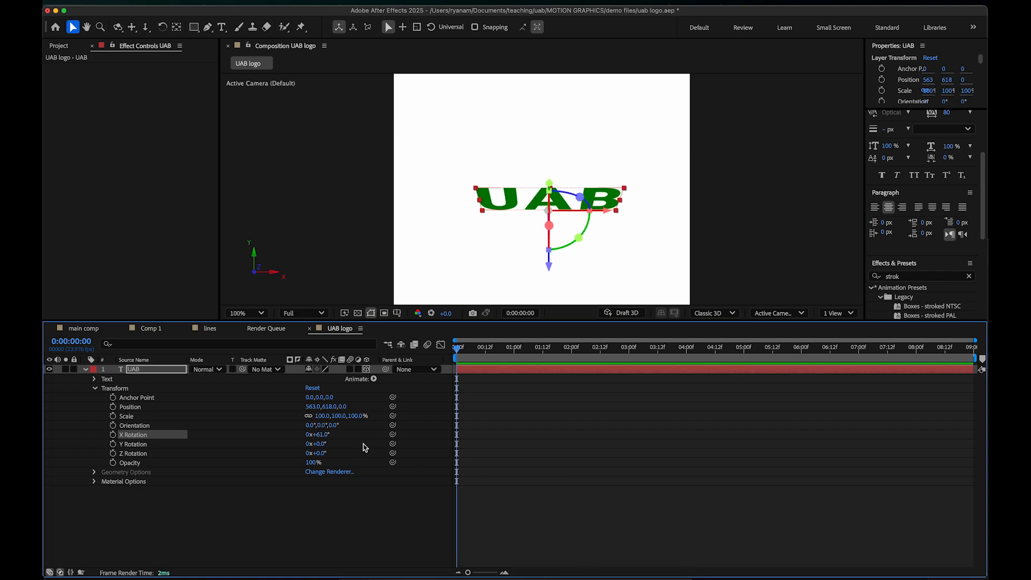
{"action": "key", "text": "super+z"}
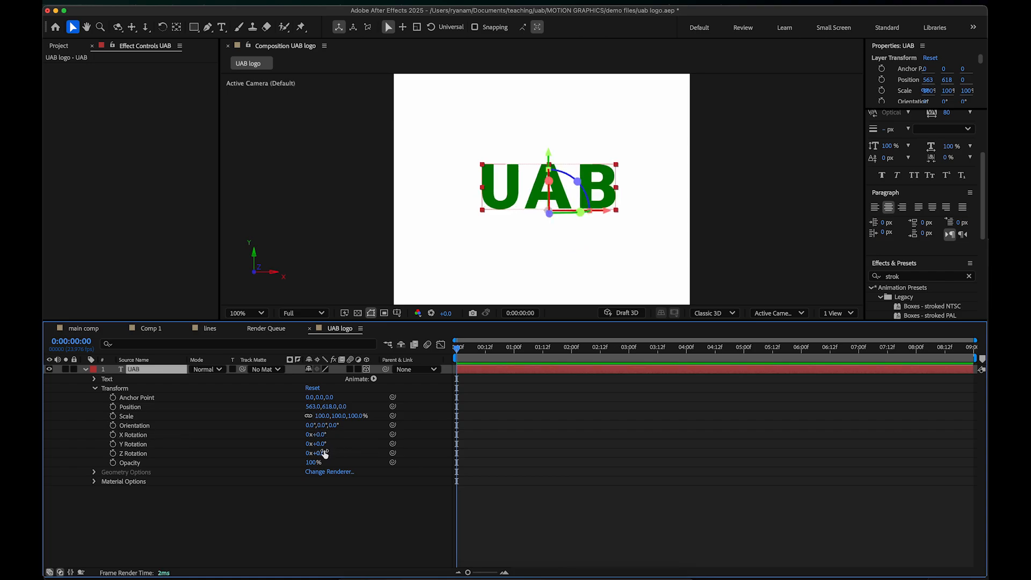
Step: Swing the UAB layer's Y Rotation in both directions and settle it at 0x+1.0°
{"action": "mouse_move", "coordinate": [320, 444]}
{"action": "left_mouse_down"}
{"action": "mouse_move", "coordinate": [347, 443]}
{"action": "mouse_move", "coordinate": [290, 448]}
{"action": "mouse_move", "coordinate": [418, 436]}
{"action": "mouse_move", "coordinate": [310, 450]}
{"action": "mouse_move", "coordinate": [342, 449]}
{"action": "mouse_move", "coordinate": [324, 450]}
{"action": "left_mouse_up"}
{"action": "mouse_move", "coordinate": [319, 443]}
{"action": "left_mouse_down"}
{"action": "mouse_move", "coordinate": [365, 439]}
{"action": "mouse_move", "coordinate": [279, 460]}
{"action": "mouse_move", "coordinate": [350, 442]}
{"action": "mouse_move", "coordinate": [306, 453]}
{"action": "left_mouse_up"}
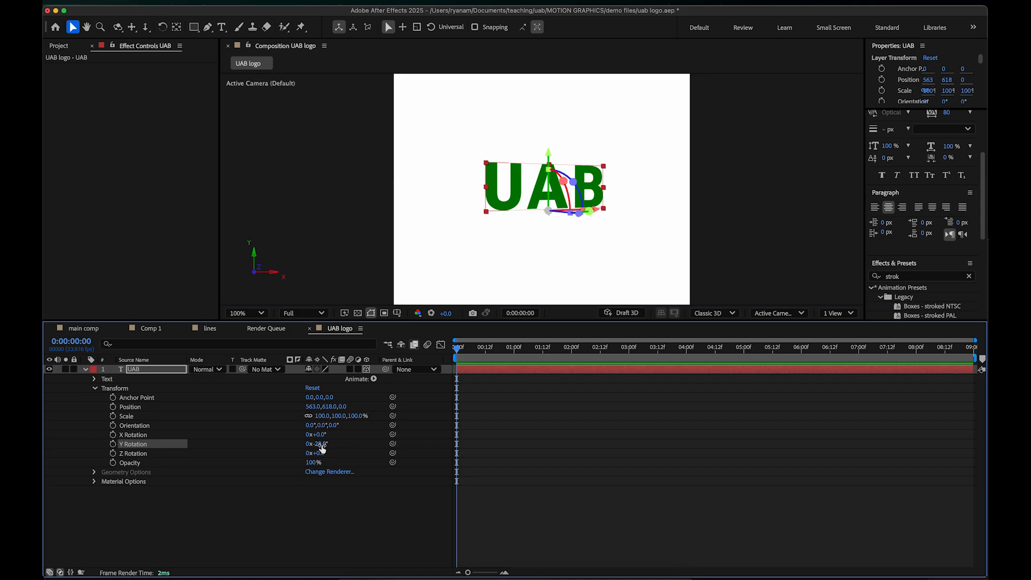
{"action": "left_click_drag", "start_coordinate": [320, 446], "coordinate": [339, 454]}
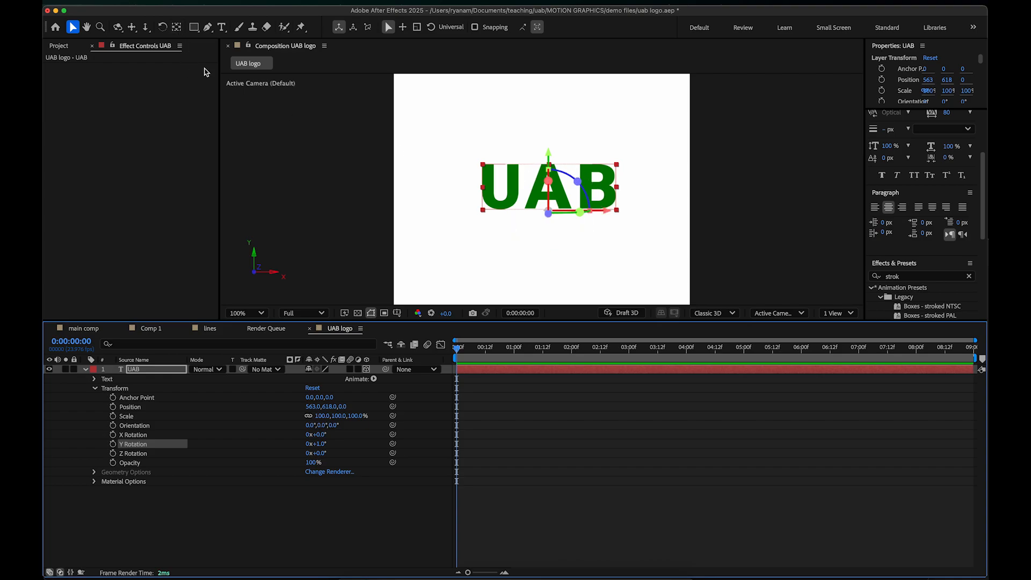
Step: Move the UAB layer's anchor point beside the B to about 417.9, -72.0, 7.3, with X Rotation at 0x+31.0° and Y Rotation at 0x+6.0°
{"action": "left_click", "coordinate": [177, 27]}
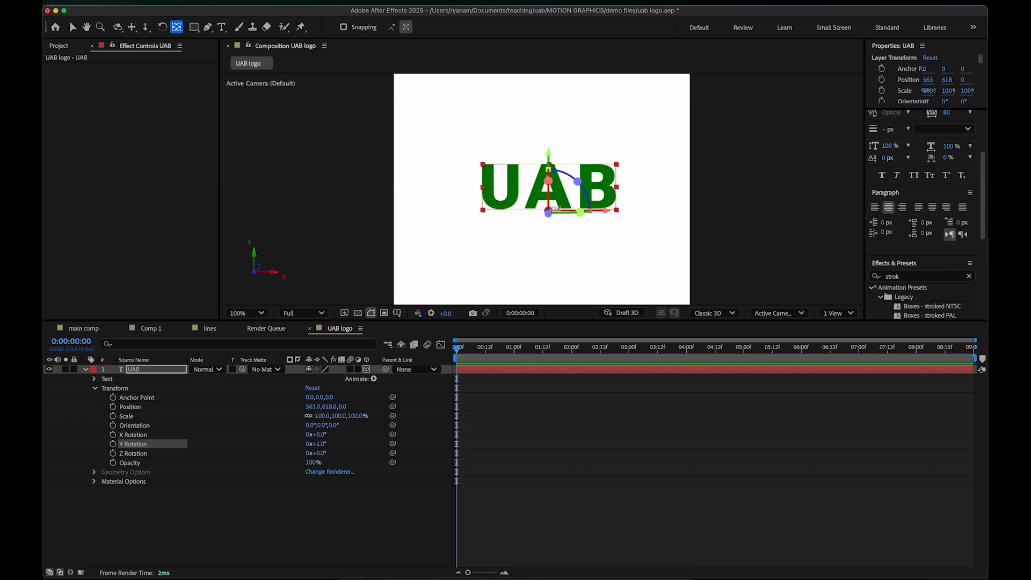
{"action": "left_click_drag", "start_coordinate": [548, 212], "coordinate": [661, 190]}
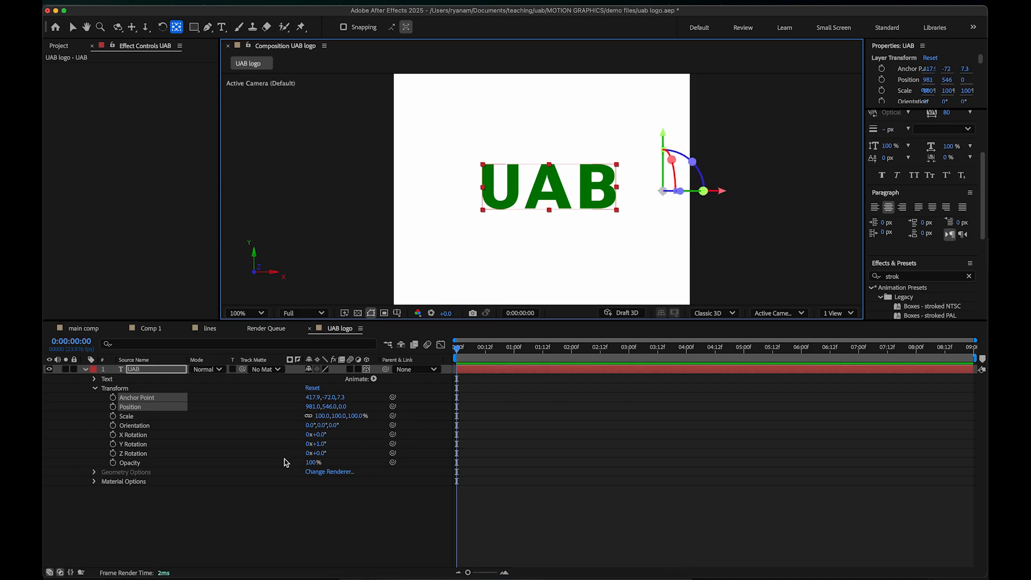
{"action": "mouse_move", "coordinate": [321, 443]}
{"action": "left_mouse_down"}
{"action": "mouse_move", "coordinate": [367, 442]}
{"action": "mouse_move", "coordinate": [277, 445]}
{"action": "mouse_move", "coordinate": [379, 446]}
{"action": "mouse_move", "coordinate": [298, 458]}
{"action": "mouse_move", "coordinate": [328, 452]}
{"action": "left_mouse_up"}
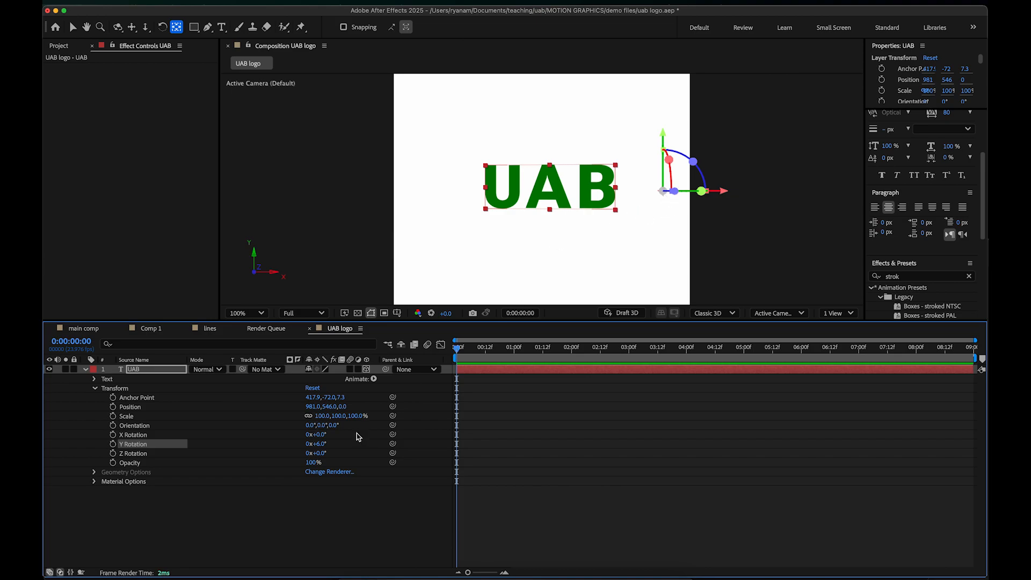
{"action": "mouse_move", "coordinate": [323, 434]}
{"action": "left_mouse_down"}
{"action": "mouse_move", "coordinate": [348, 430]}
{"action": "mouse_move", "coordinate": [329, 428]}
{"action": "left_mouse_up"}
Step: Shift the UAB layer's anchor point to about 406.3, -48.0, -2.9 and set X Rotation to 0x+346.0°
{"action": "mouse_move", "coordinate": [664, 199]}
{"action": "left_mouse_down"}
{"action": "mouse_move", "coordinate": [668, 189]}
{"action": "mouse_move", "coordinate": [675, 199]}
{"action": "left_mouse_up"}
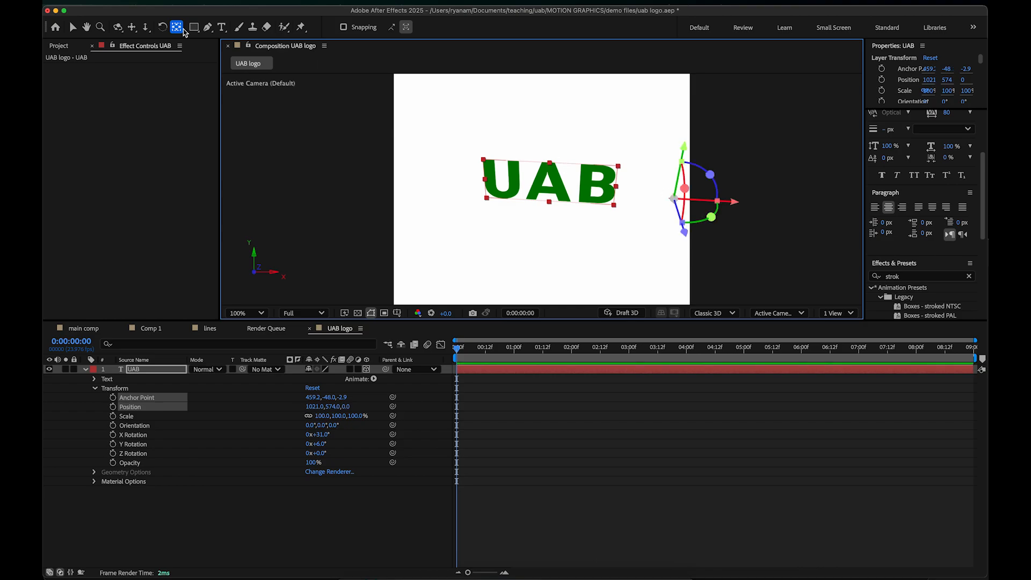
{"action": "left_click_drag", "start_coordinate": [683, 203], "coordinate": [667, 203]}
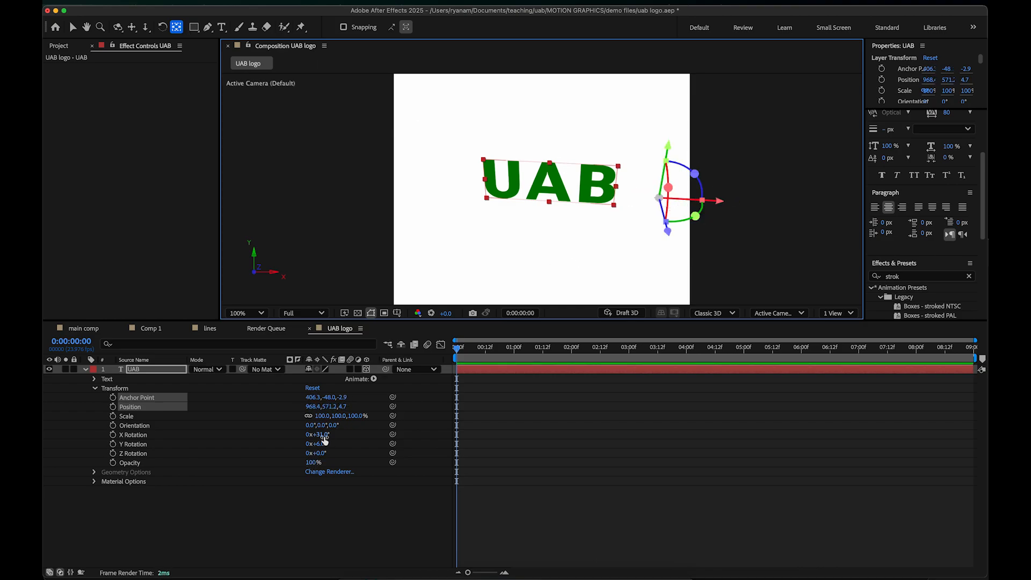
{"action": "left_click_drag", "start_coordinate": [321, 434], "coordinate": [627, 314]}
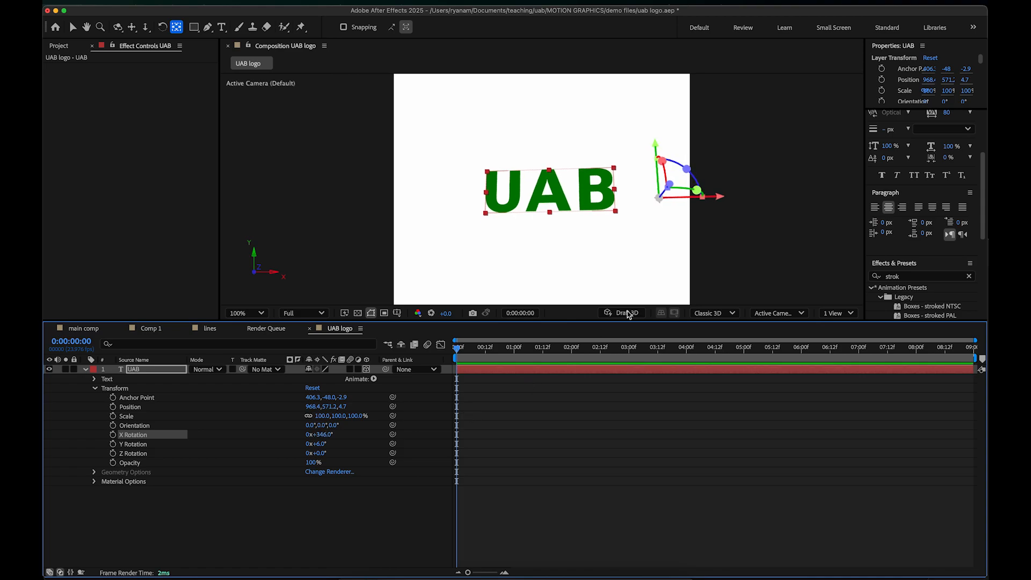
Step: Move the UAB layer's anchor point above the text to about 102.3, -258.3, -2.9 and set X Rotation to 2x+12.0°
{"action": "left_click", "coordinate": [661, 207]}
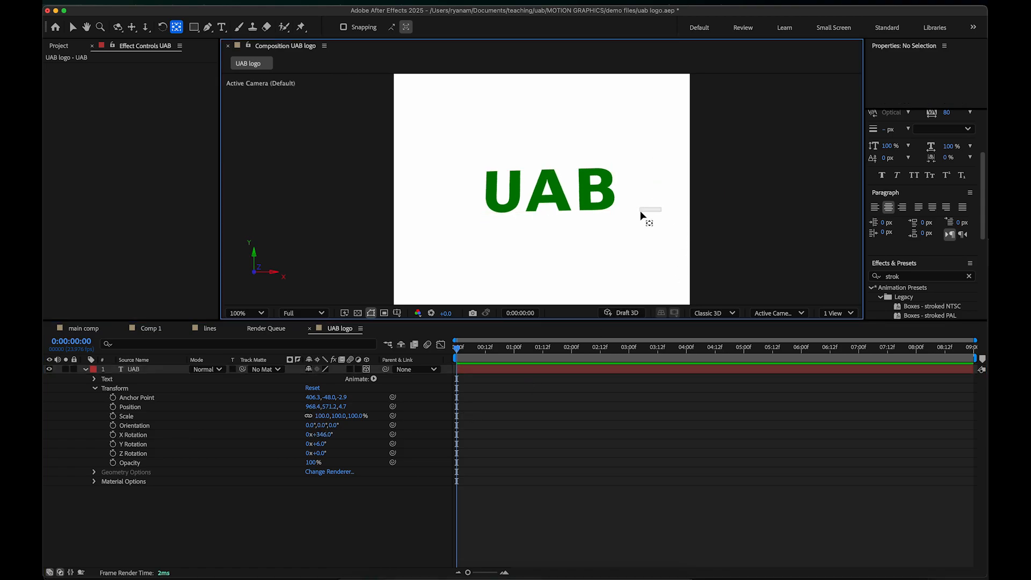
{"action": "left_click", "coordinate": [161, 369]}
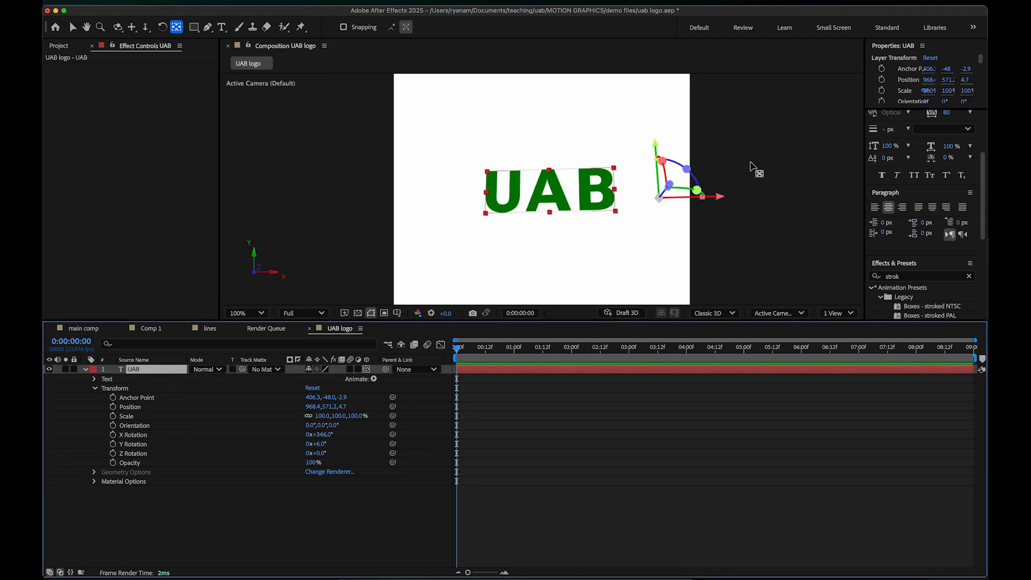
{"action": "left_click", "coordinate": [638, 190]}
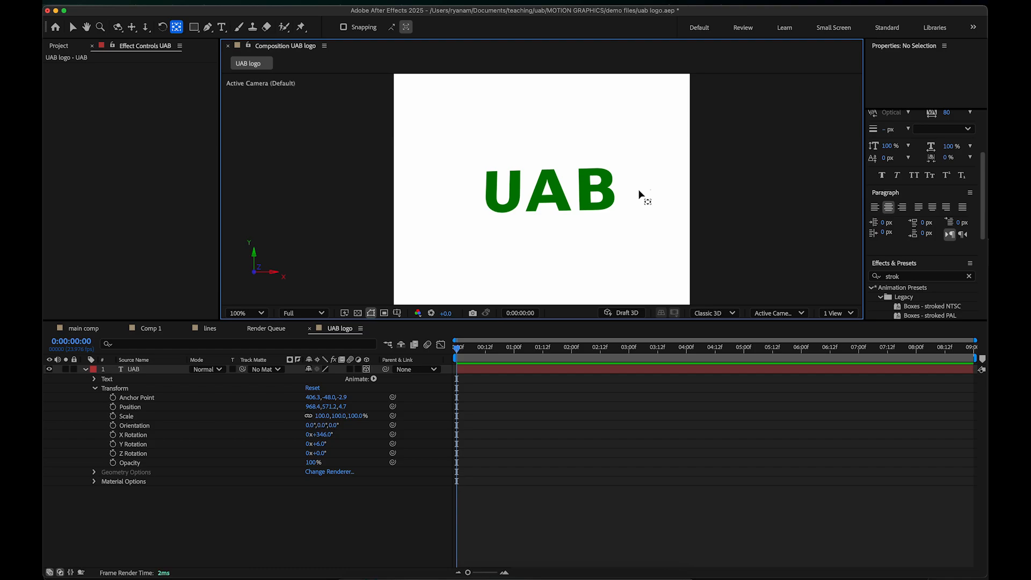
{"action": "left_click", "coordinate": [609, 195]}
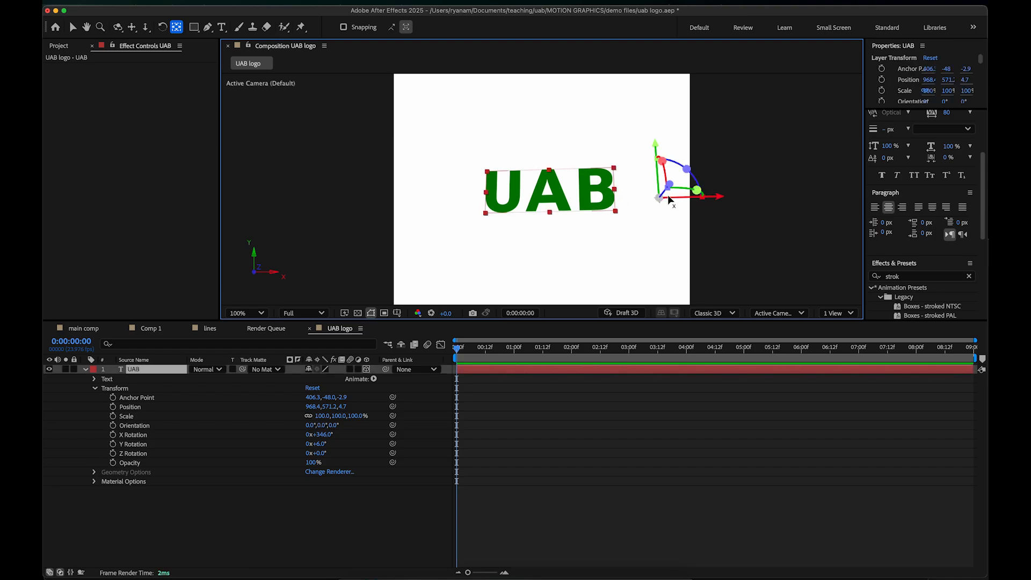
{"action": "left_click_drag", "start_coordinate": [669, 200], "coordinate": [575, 199]}
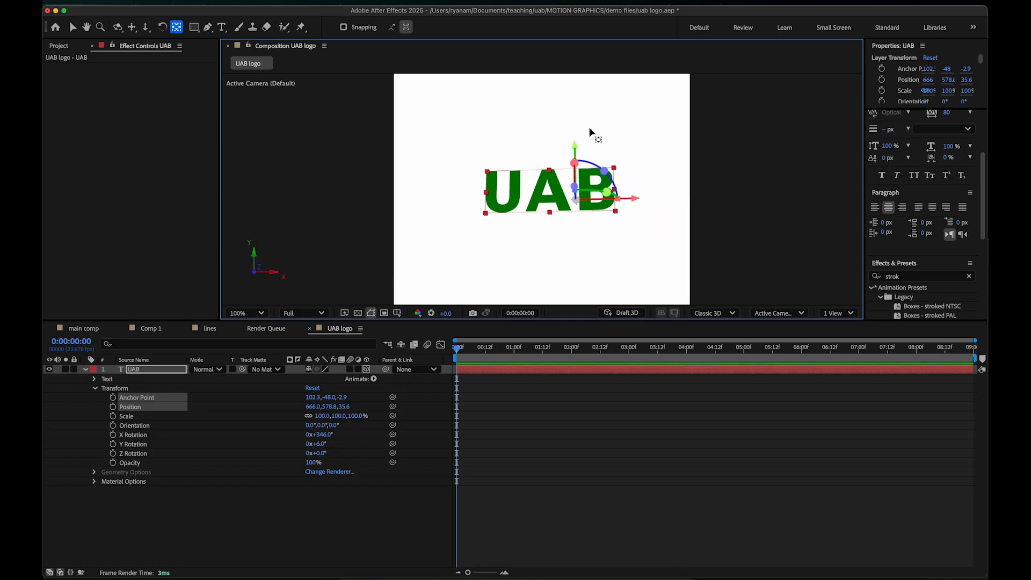
{"action": "left_click_drag", "start_coordinate": [574, 153], "coordinate": [573, 101]}
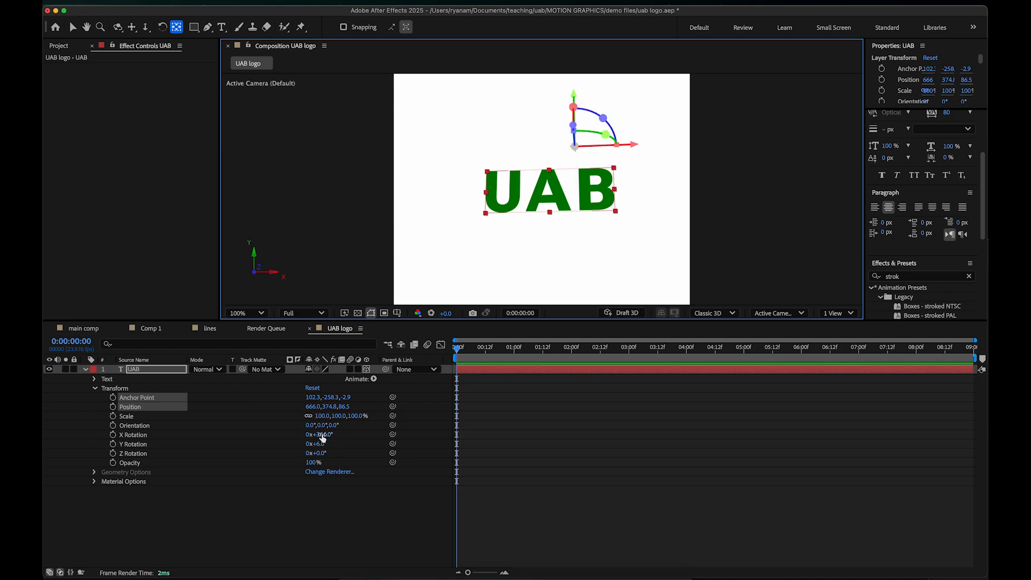
{"action": "left_click_drag", "start_coordinate": [322, 437], "coordinate": [499, 401]}
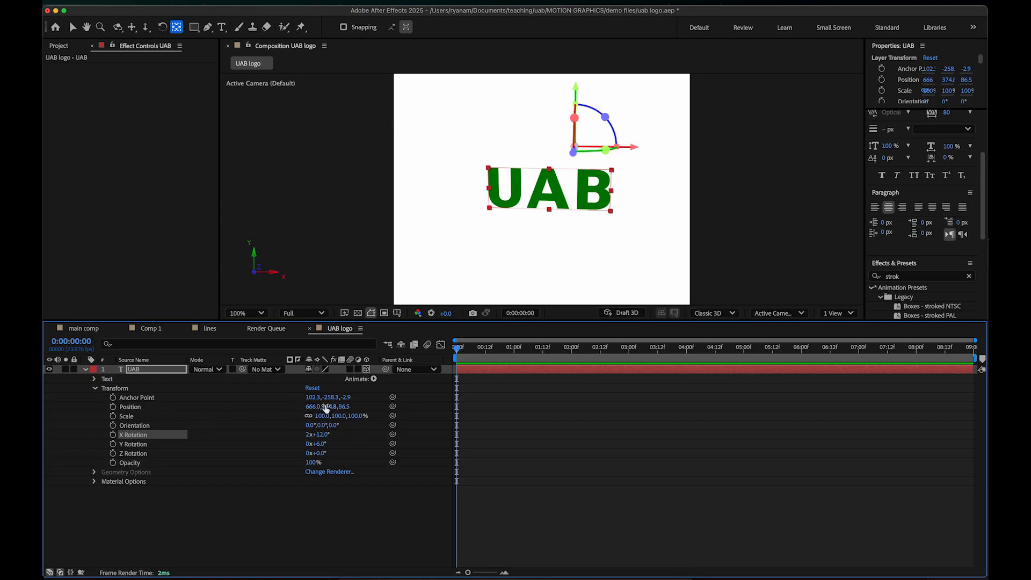
Step: Set the UAB layer's Position to about 527.0, 392.8, 155.5 and its X Rotation to 2x+74.0°
{"action": "left_click_drag", "start_coordinate": [344, 406], "coordinate": [241, 409]}
{"action": "mouse_move", "coordinate": [330, 406]}
{"action": "left_mouse_down"}
{"action": "mouse_move", "coordinate": [353, 388]}
{"action": "mouse_move", "coordinate": [352, 409]}
{"action": "mouse_move", "coordinate": [193, 419]}
{"action": "mouse_move", "coordinate": [626, 394]}
{"action": "mouse_move", "coordinate": [211, 414]}
{"action": "mouse_move", "coordinate": [701, 357]}
{"action": "mouse_move", "coordinate": [408, 400]}
{"action": "mouse_move", "coordinate": [518, 403]}
{"action": "mouse_move", "coordinate": [473, 403]}
{"action": "mouse_move", "coordinate": [537, 401]}
{"action": "mouse_move", "coordinate": [334, 388]}
{"action": "left_mouse_up"}
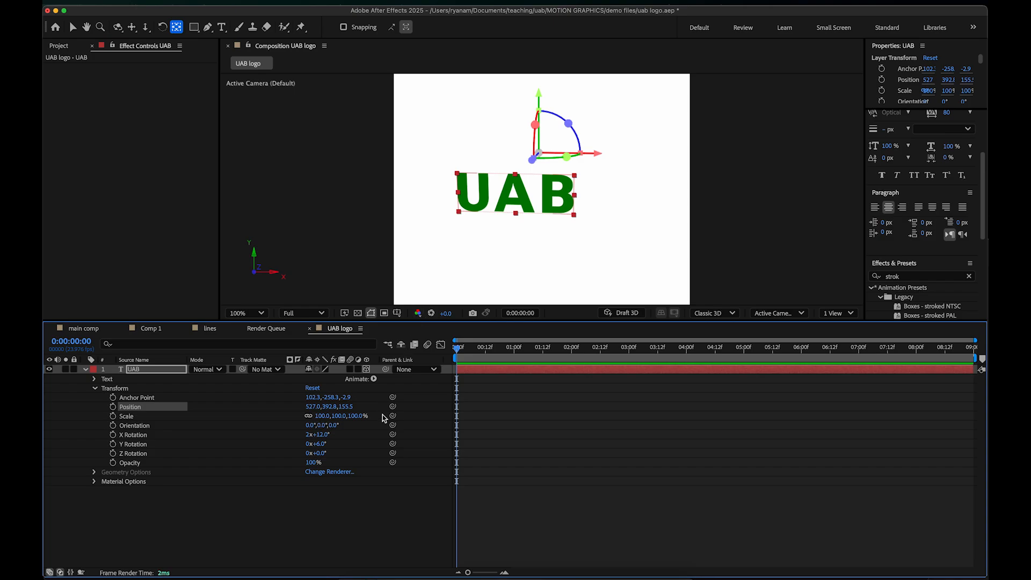
{"action": "left_click_drag", "start_coordinate": [324, 436], "coordinate": [361, 441]}
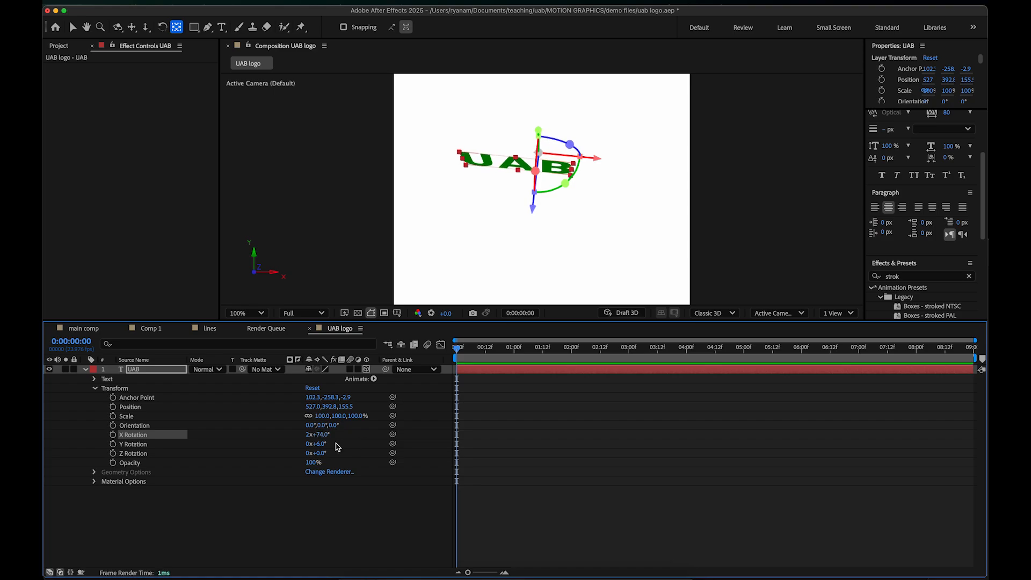
Step: Set the UAB layer's Y Rotation to 0x+0.0° and its X Rotation to 2x+96.0°
{"action": "left_click", "coordinate": [320, 443]}
{"action": "left_click", "coordinate": [350, 515]}
{"action": "mouse_move", "coordinate": [317, 436]}
{"action": "left_mouse_down"}
{"action": "mouse_move", "coordinate": [282, 441]}
{"action": "mouse_move", "coordinate": [327, 432]}
{"action": "left_mouse_up"}
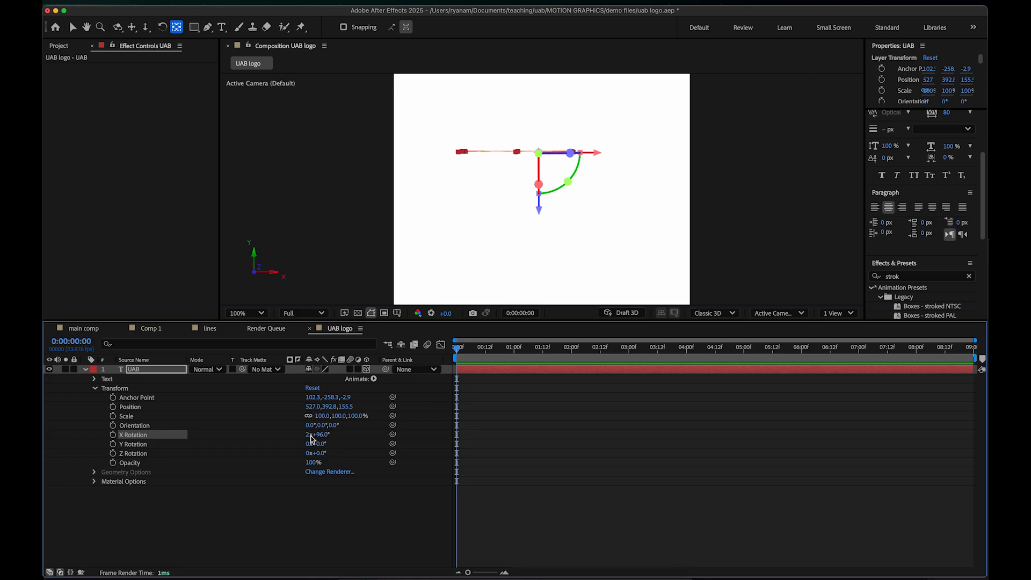
Step: Clear the full turns from the UAB layer's X Rotation and turn the text edge-on at 0x+94.0°
{"action": "left_click", "coordinate": [308, 435]}
{"action": "key", "text": "Return"}
{"action": "left_click", "coordinate": [322, 436]}
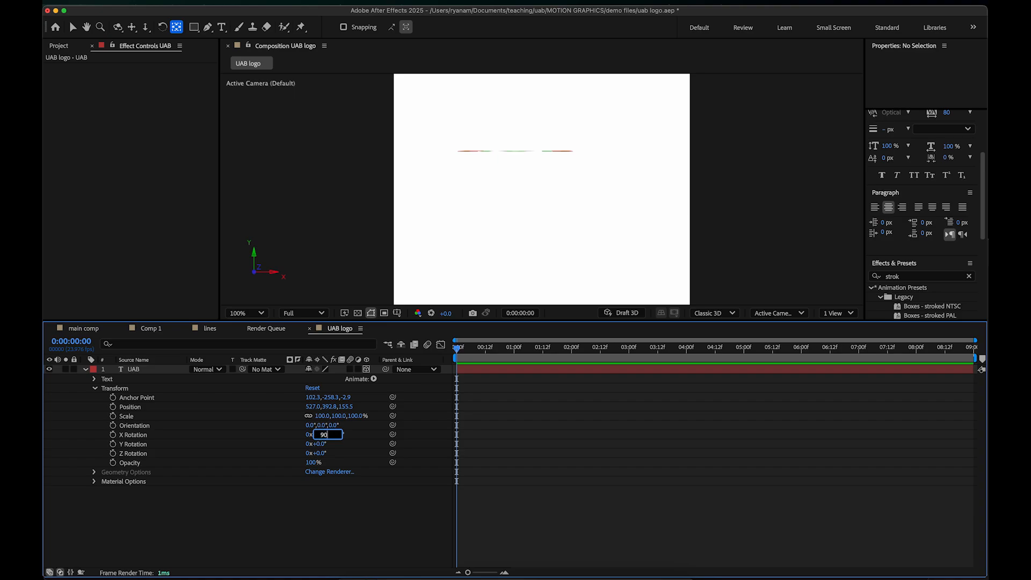
{"action": "key", "text": "Return"}
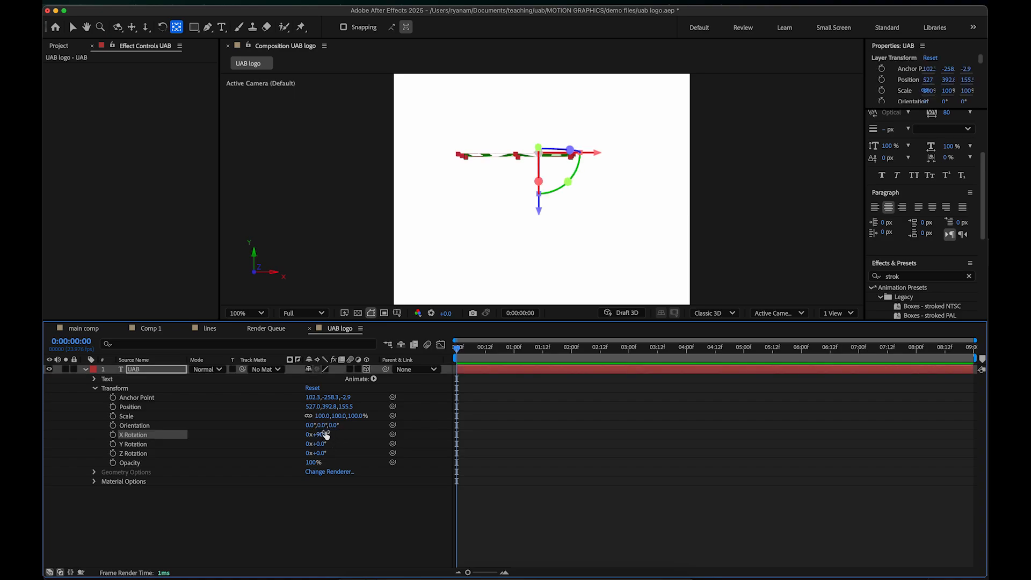
{"action": "left_click_drag", "start_coordinate": [323, 433], "coordinate": [327, 433]}
{"action": "left_click", "coordinate": [316, 536]}
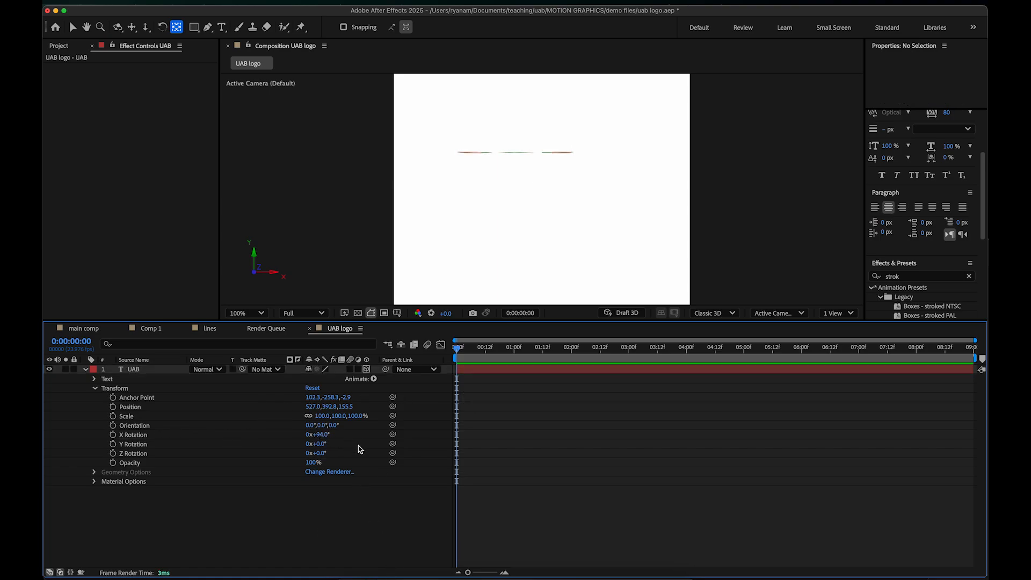
Step: Keyframe the UAB layer's X Rotation at the first frame and set it to 0x-6.0° at 0:00:00:13
{"action": "left_click", "coordinate": [113, 435]}
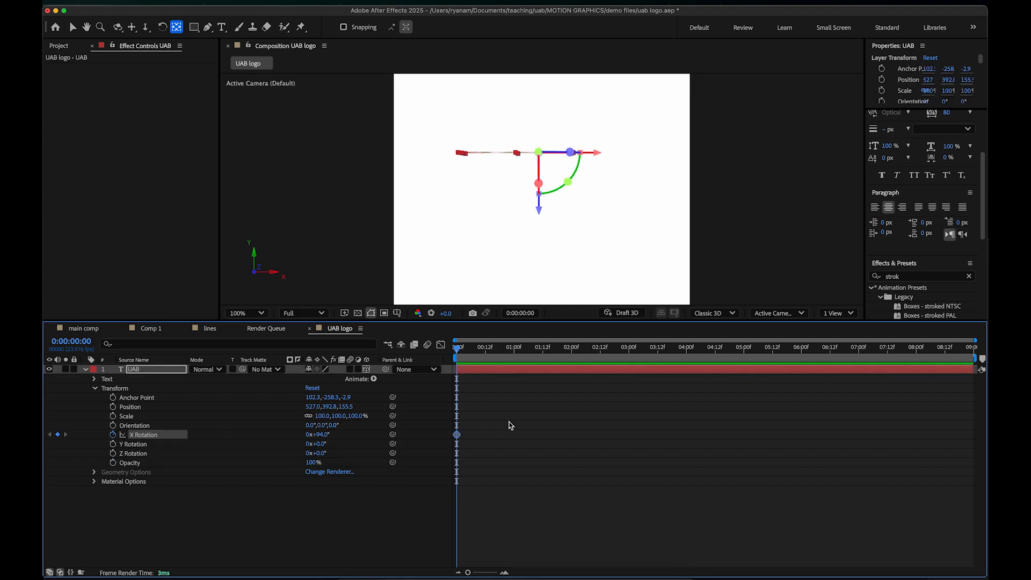
{"action": "left_click", "coordinate": [488, 351]}
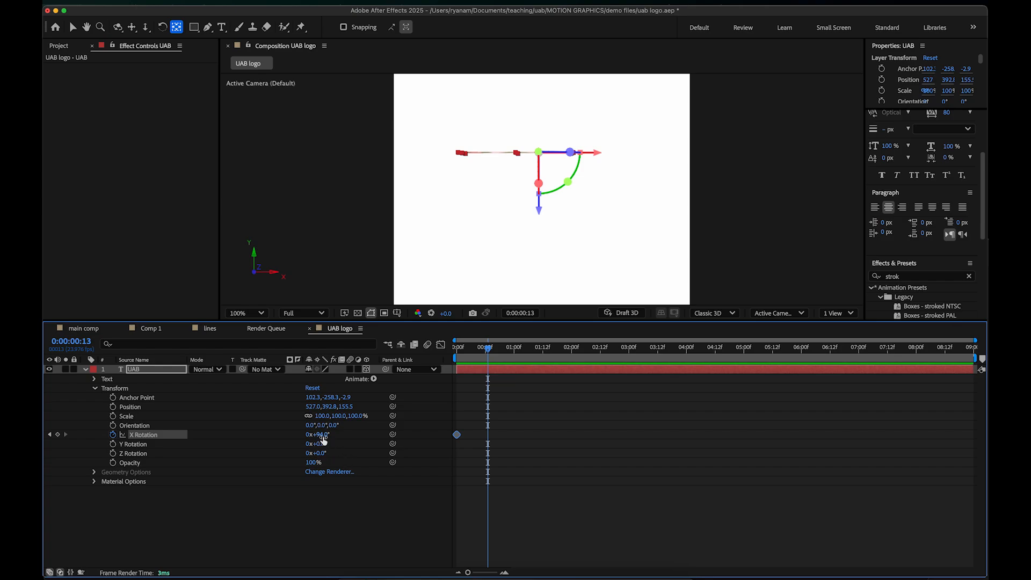
{"action": "mouse_move", "coordinate": [321, 434]}
{"action": "left_mouse_down"}
{"action": "mouse_move", "coordinate": [267, 438]}
{"action": "mouse_move", "coordinate": [304, 437]}
{"action": "left_mouse_up"}
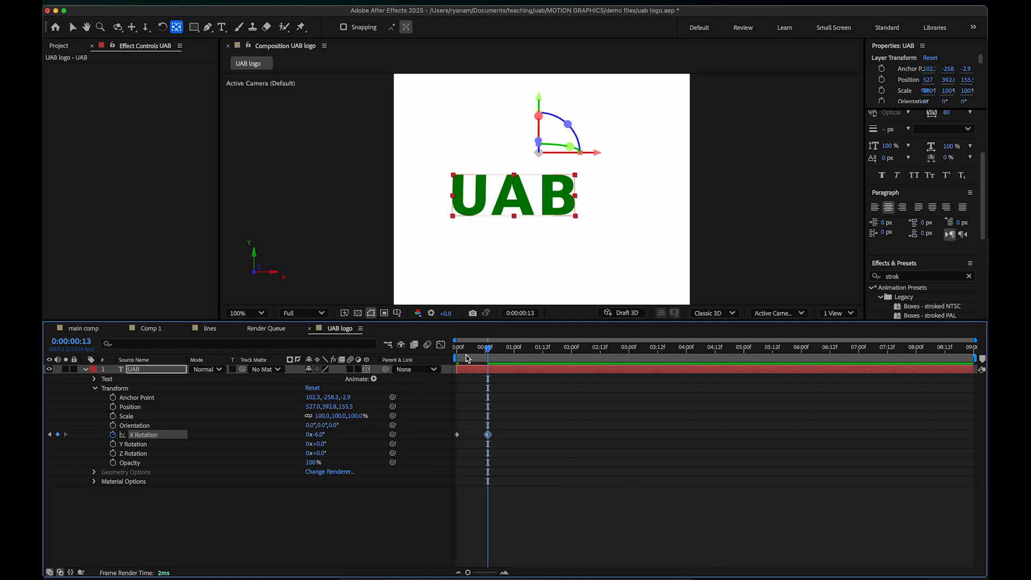
Step: Preview the UAB text's X Rotation swing from the first frame
{"action": "left_click_drag", "start_coordinate": [466, 349], "coordinate": [448, 348]}
{"action": "key", "text": "space"}
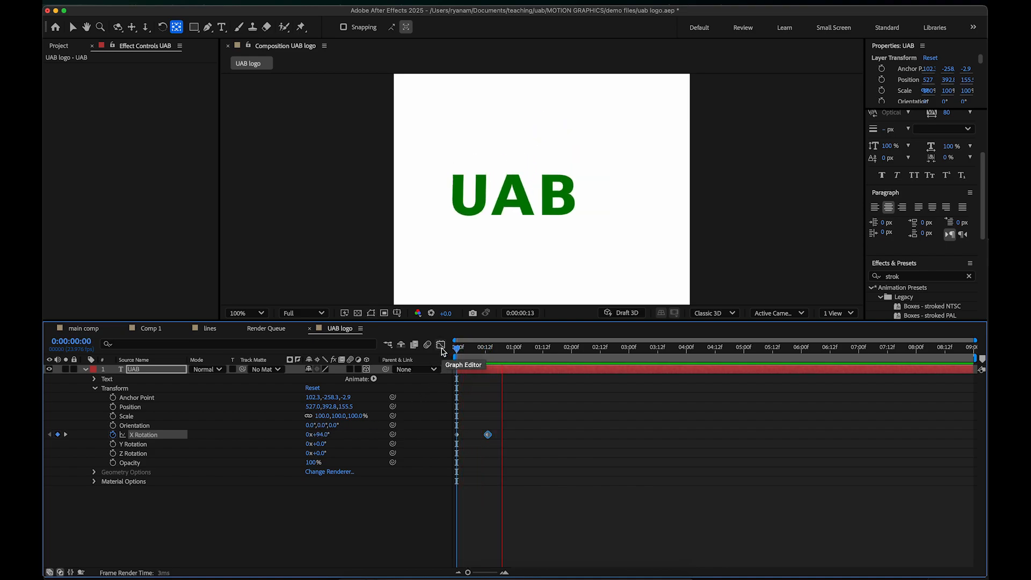
{"action": "key", "text": "space"}
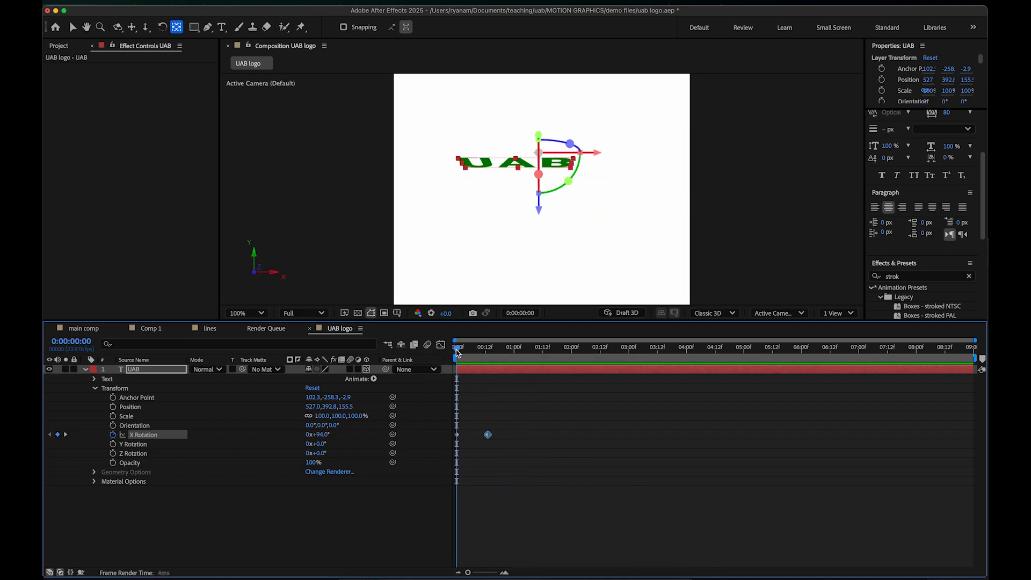
{"action": "key", "text": "space"}
{"action": "key", "text": "space"}
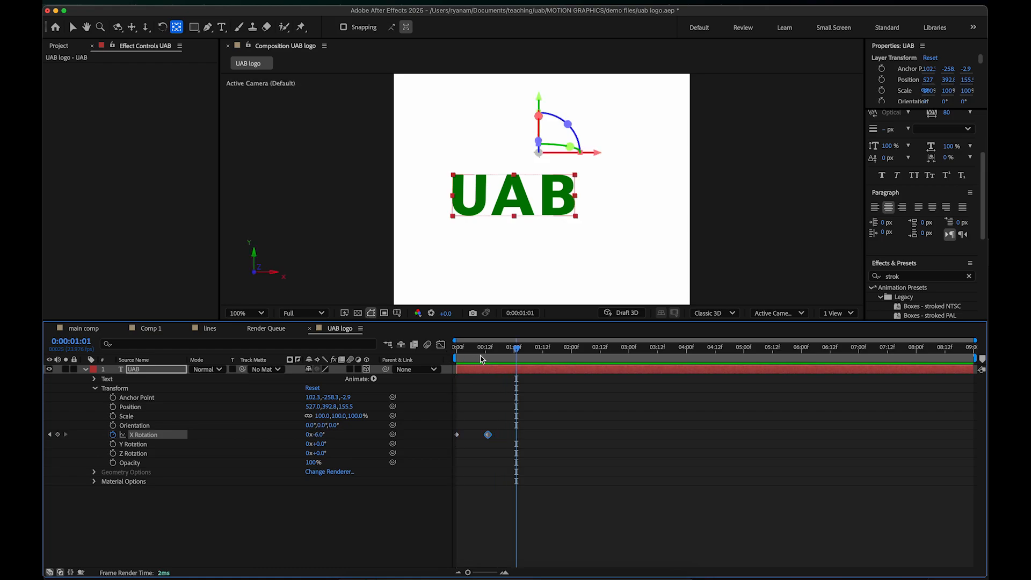
Step: Change the X Rotation keyframe at 0:00:00:13 to 0x-40.0° and add one of 0x+32.0° at 0:00:00:22
{"action": "left_click", "coordinate": [474, 349]}
{"action": "mouse_move", "coordinate": [474, 349]}
{"action": "left_mouse_down"}
{"action": "mouse_move", "coordinate": [459, 349]}
{"action": "mouse_move", "coordinate": [488, 354]}
{"action": "left_mouse_up"}
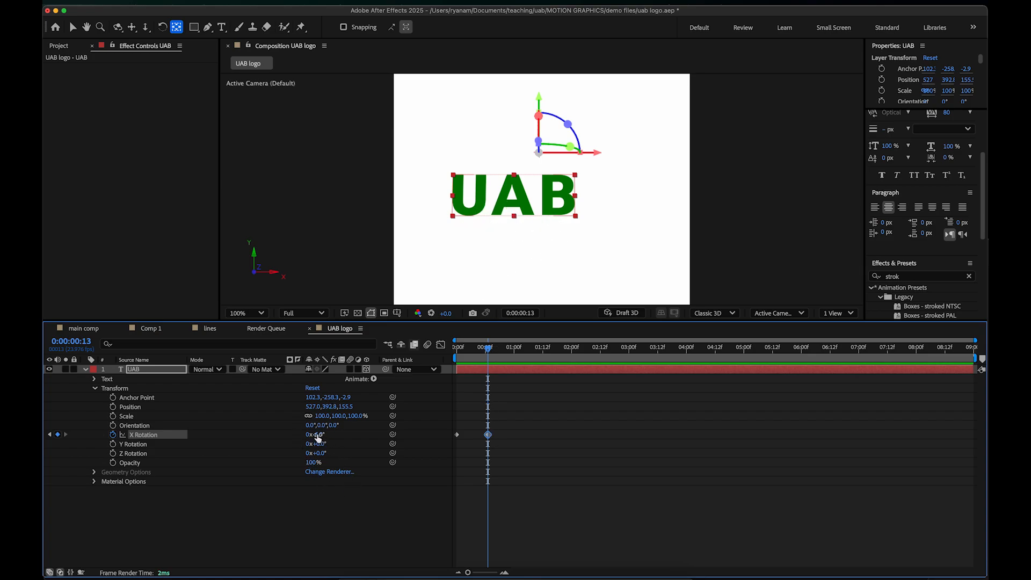
{"action": "left_click_drag", "start_coordinate": [319, 434], "coordinate": [297, 433]}
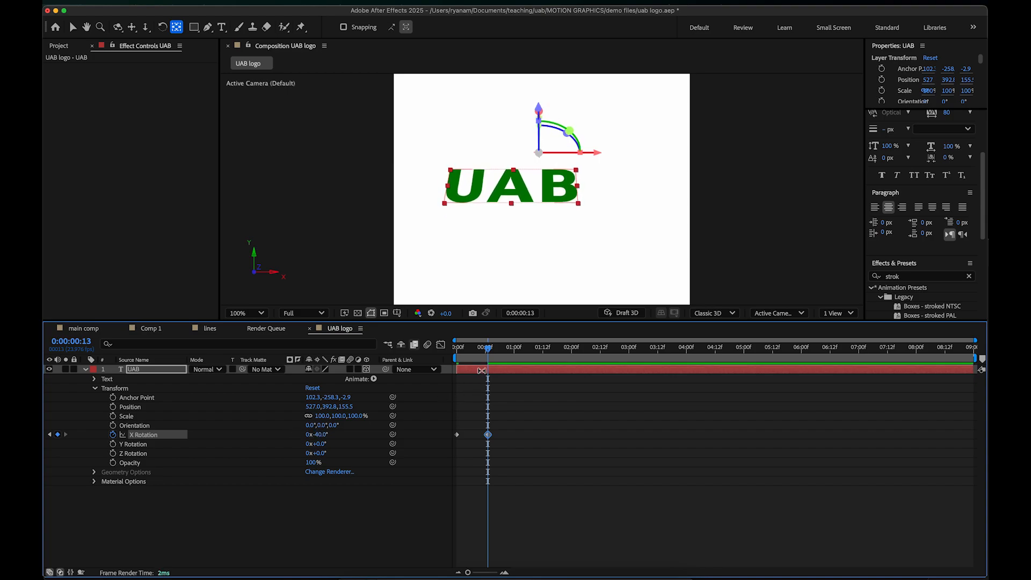
{"action": "left_click_drag", "start_coordinate": [497, 348], "coordinate": [510, 350]}
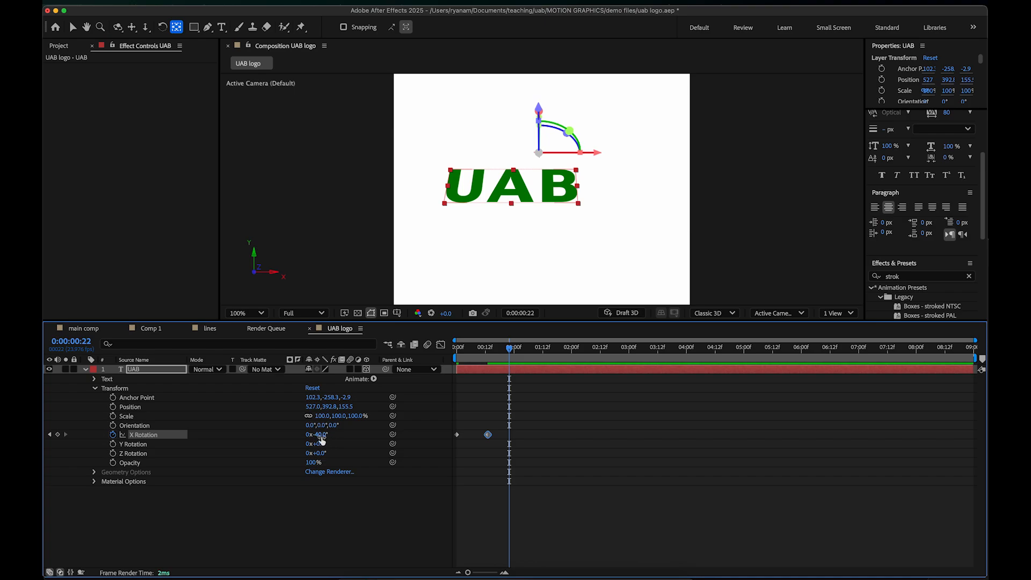
{"action": "left_click_drag", "start_coordinate": [320, 434], "coordinate": [466, 392]}
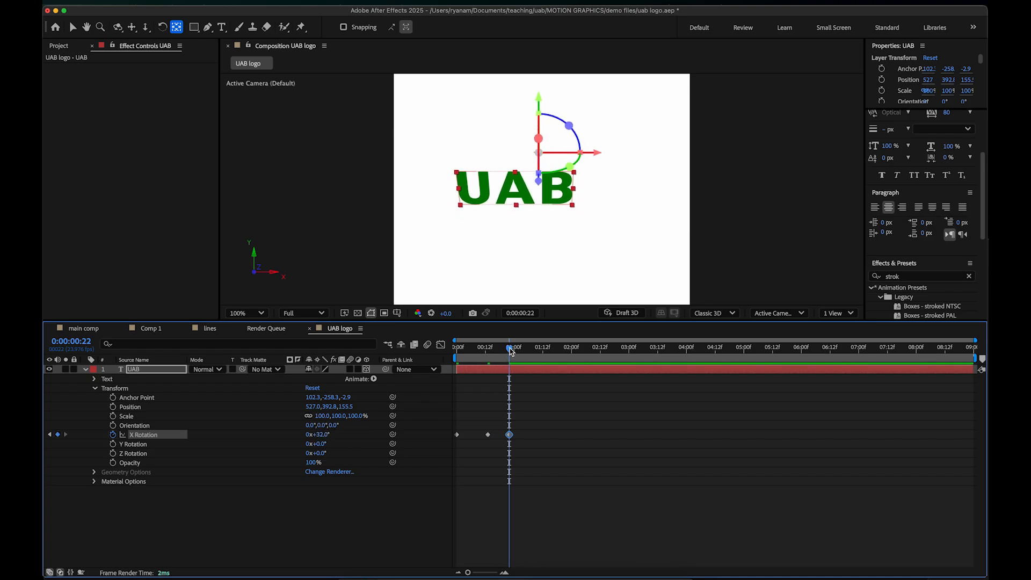
Step: Add X Rotation keyframes of 0x-18.0° at 0:00:01:04 and 0x+12.0° at 0:00:01:09
{"action": "left_click_drag", "start_coordinate": [510, 350], "coordinate": [525, 351]}
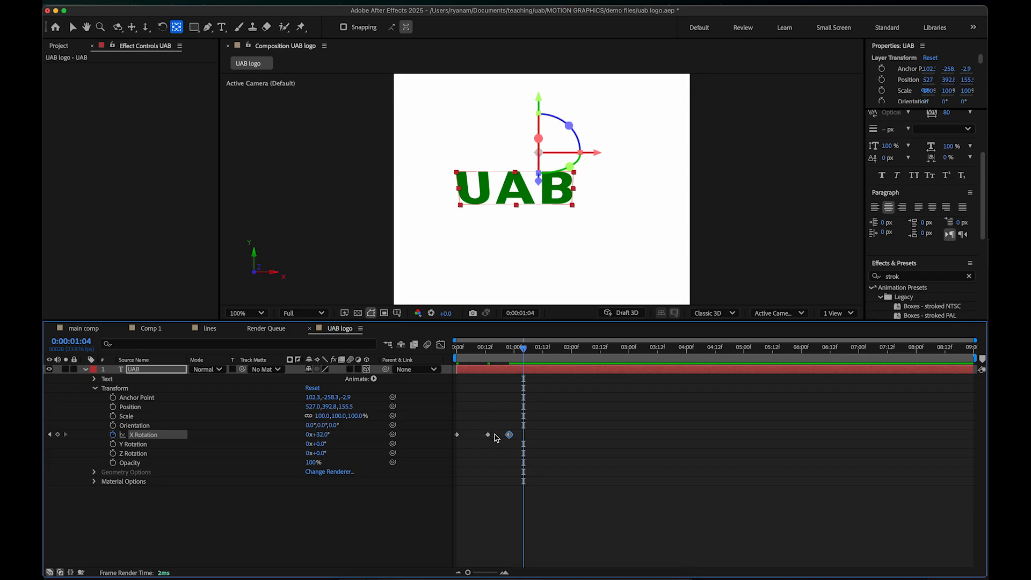
{"action": "left_click_drag", "start_coordinate": [326, 437], "coordinate": [302, 437]}
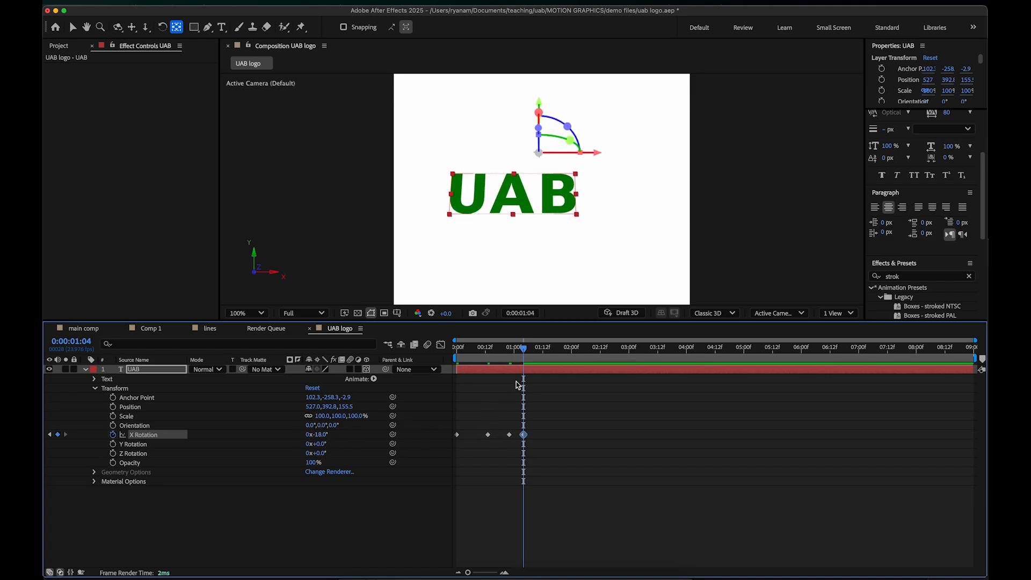
{"action": "left_click_drag", "start_coordinate": [525, 351], "coordinate": [535, 351]}
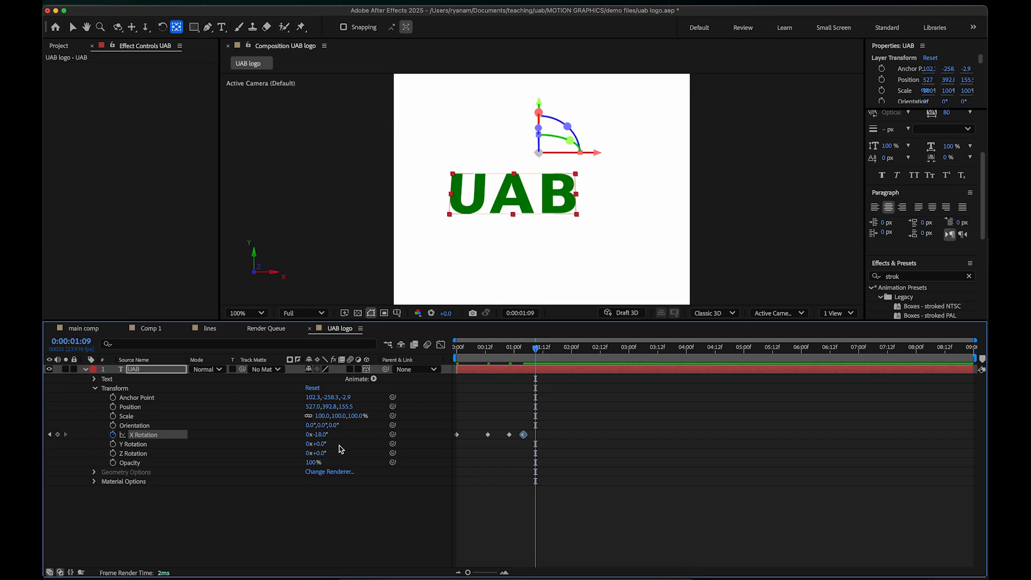
{"action": "left_click_drag", "start_coordinate": [321, 439], "coordinate": [335, 438]}
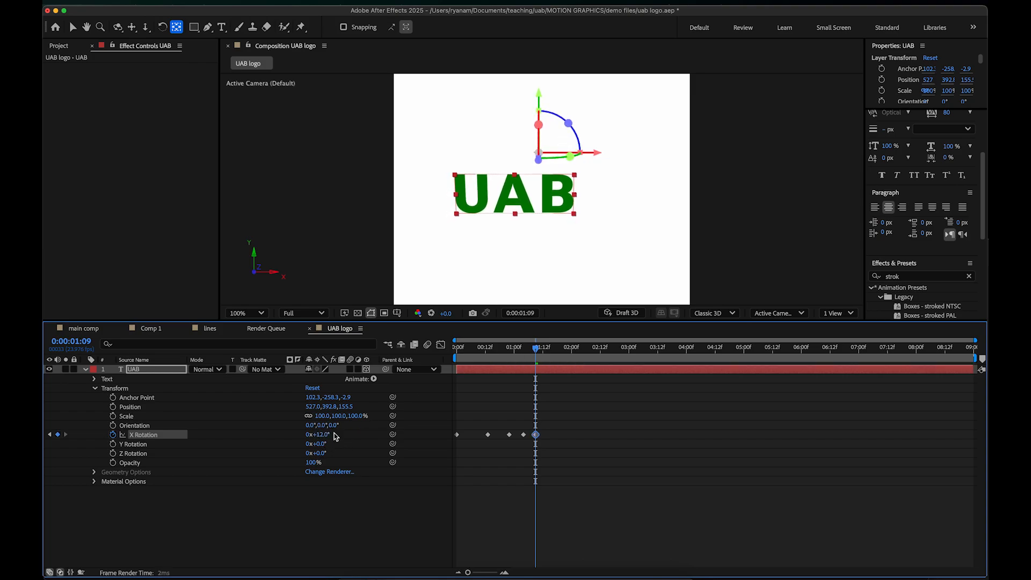
Step: Add X Rotation keyframes of 0x-12.0° at 0:00:01:12 and 0x+0.0° at 0:00:01:14
{"action": "left_click_drag", "start_coordinate": [536, 350], "coordinate": [544, 351]}
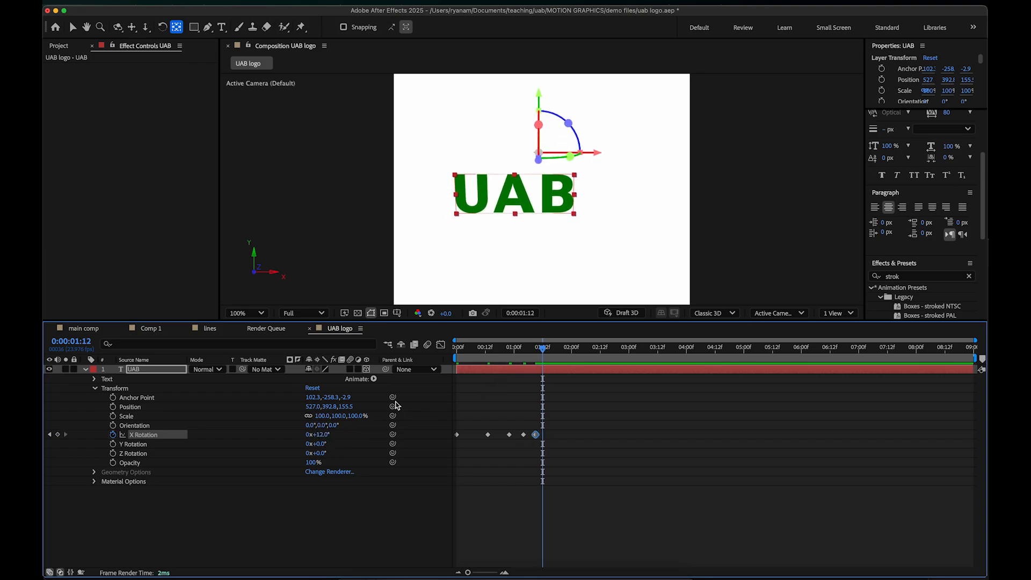
{"action": "left_click_drag", "start_coordinate": [323, 435], "coordinate": [312, 435]}
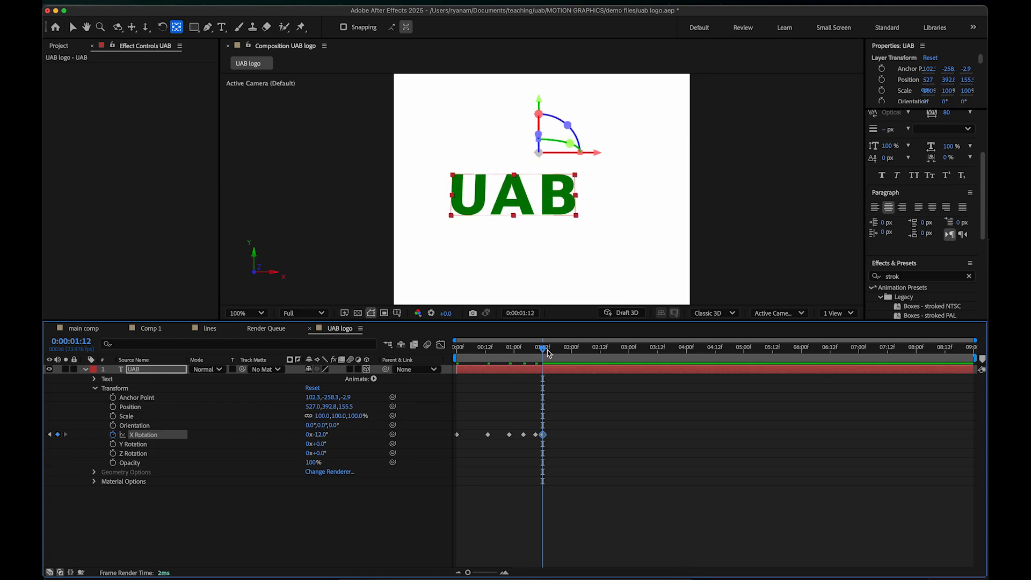
{"action": "left_click_drag", "start_coordinate": [543, 350], "coordinate": [548, 351]}
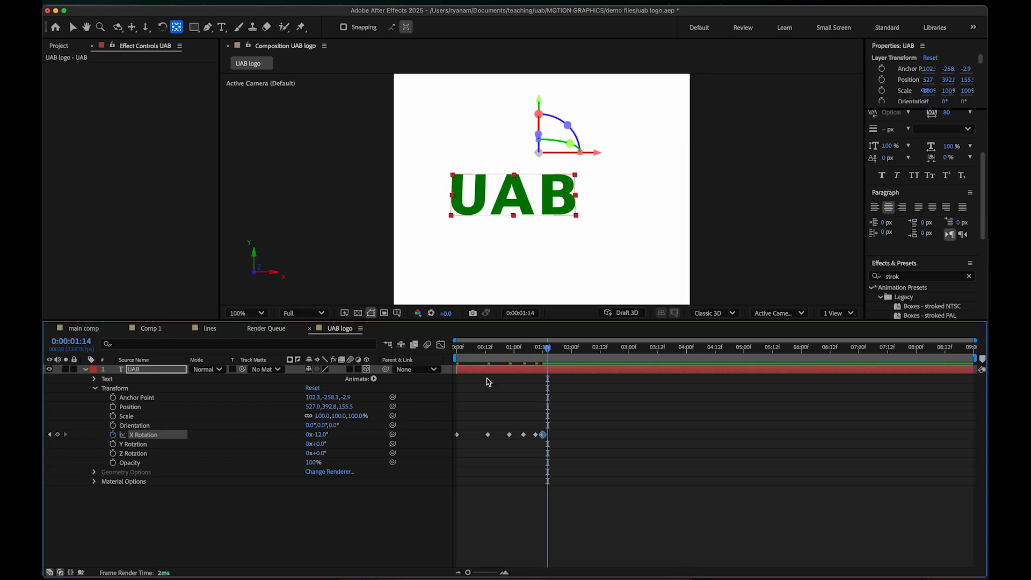
{"action": "left_click", "coordinate": [323, 435]}
{"action": "type", "text": "0"}
{"action": "key", "text": "Return"}
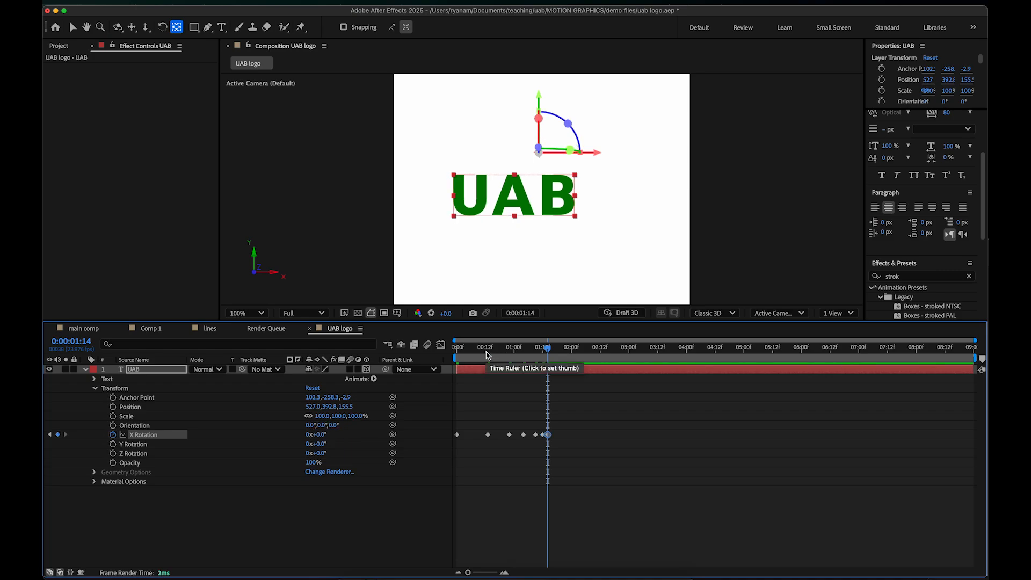
Step: Play the finished back-and-forth swing twice from the first frame, then scrub through it to 0:00:01:21
{"action": "left_click_drag", "start_coordinate": [472, 353], "coordinate": [446, 354]}
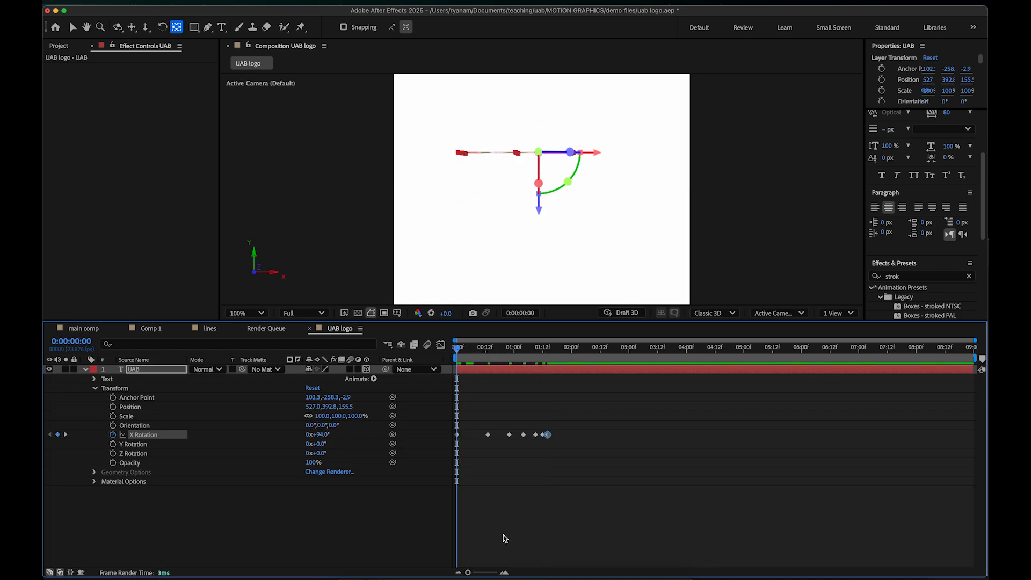
{"action": "key", "text": "space"}
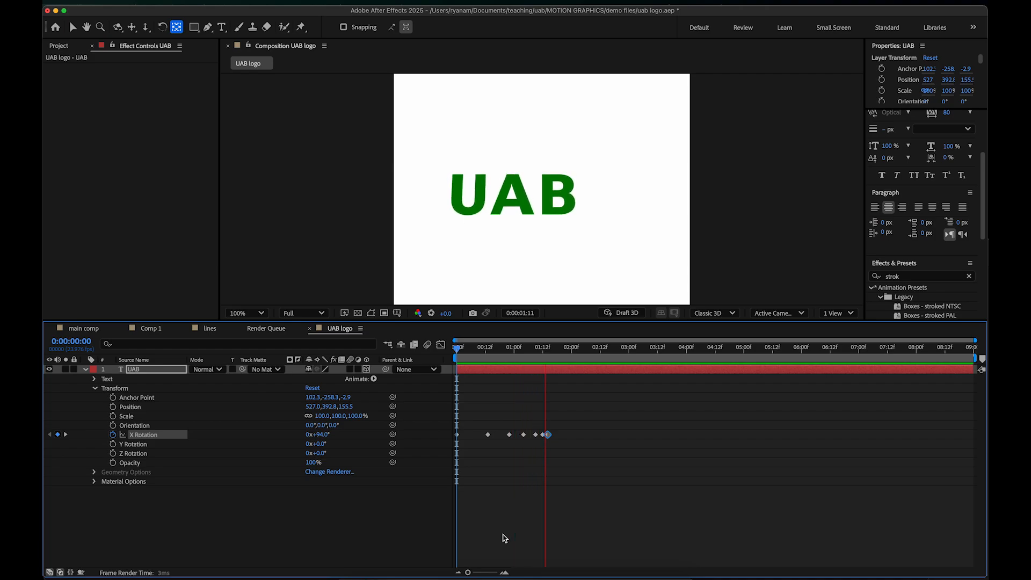
{"action": "key", "text": "space"}
{"action": "left_click_drag", "start_coordinate": [483, 348], "coordinate": [448, 351]}
{"action": "key", "text": "space"}
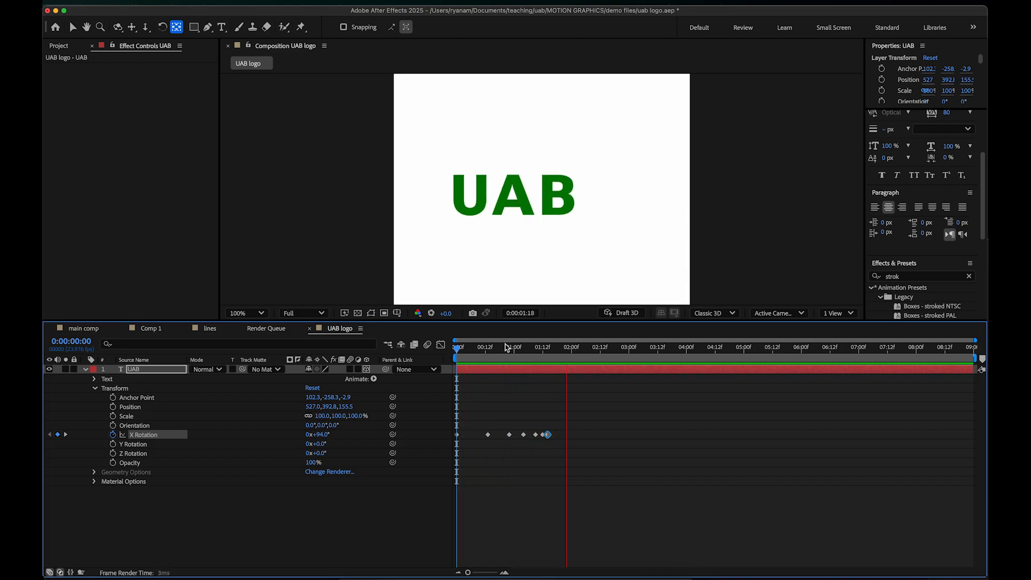
{"action": "left_click", "coordinate": [479, 349]}
{"action": "left_click_drag", "start_coordinate": [479, 349], "coordinate": [564, 378]}
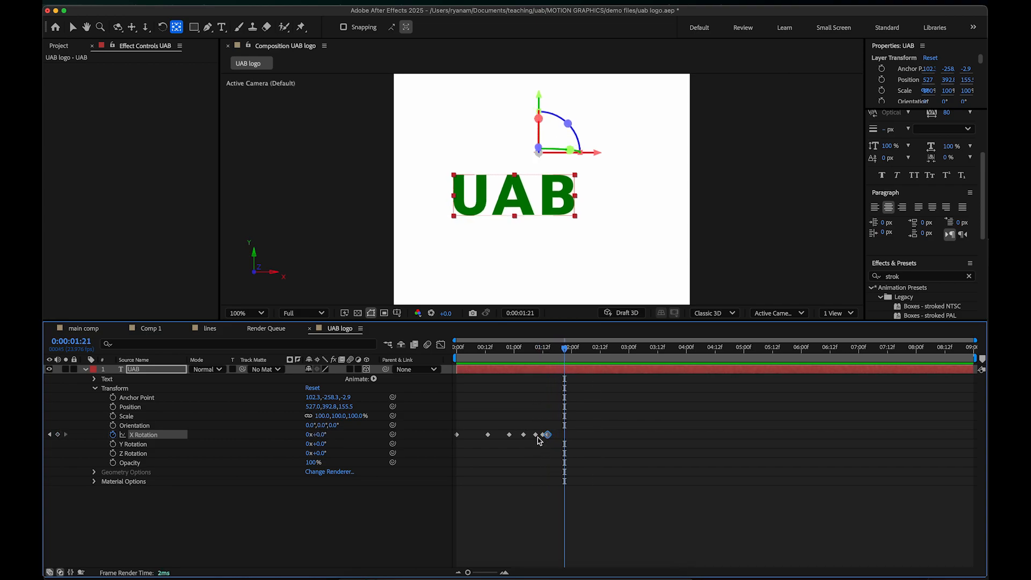
Step: Examine the X Rotation keyframe spacing up close, replay the swing, and return to the first frame
{"action": "key", "text": "="}
{"action": "key", "text": "="}
{"action": "key", "text": "="}
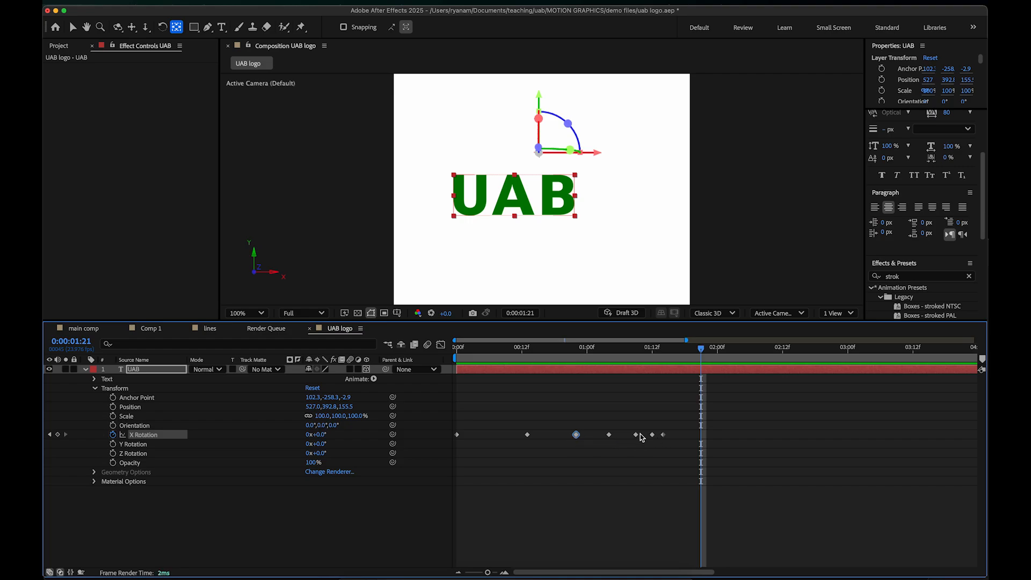
{"action": "key", "text": "Home"}
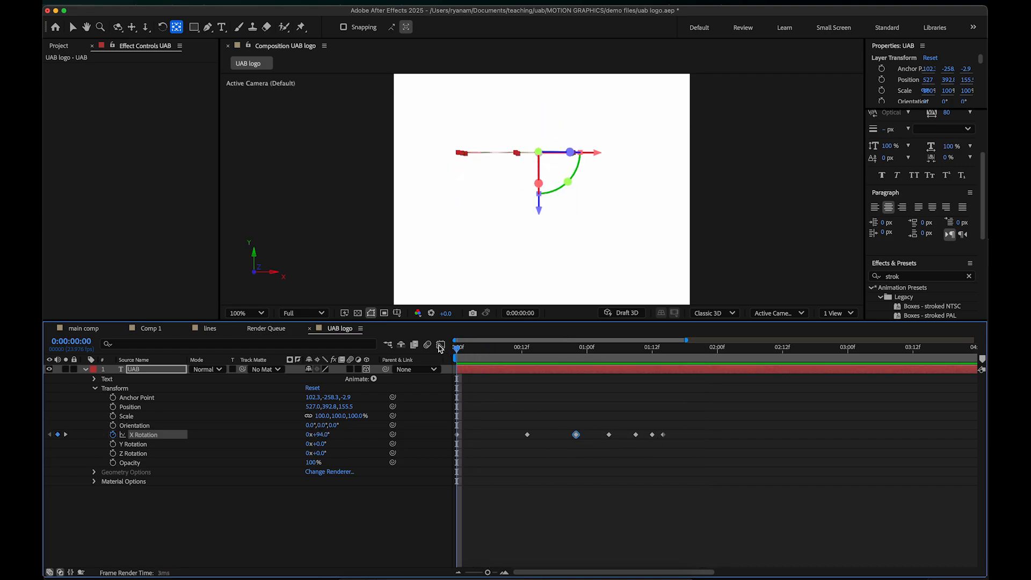
{"action": "key", "text": "space"}
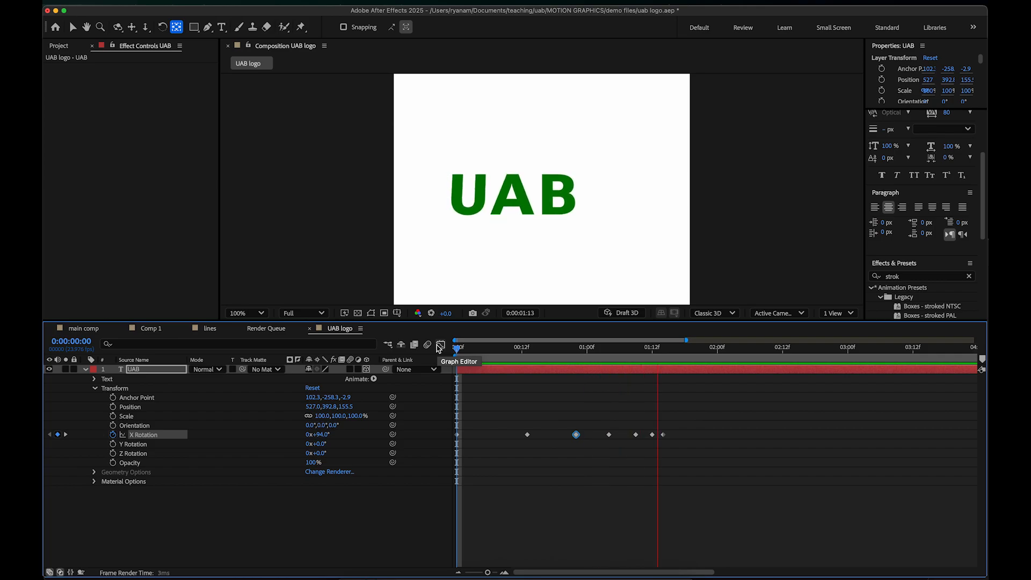
{"action": "key", "text": "space"}
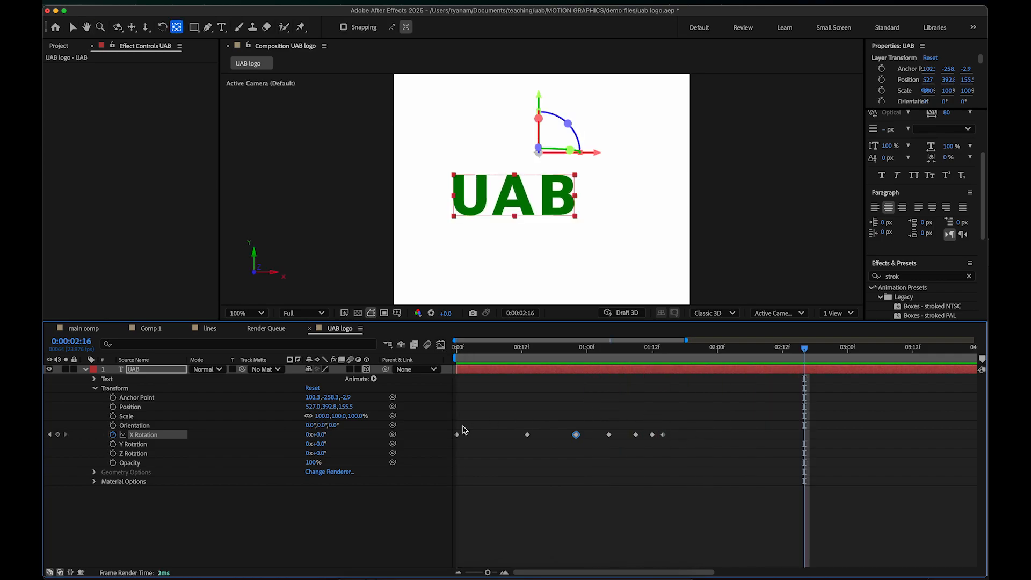
{"action": "mouse_move", "coordinate": [460, 352]}
{"action": "left_mouse_down"}
{"action": "mouse_move", "coordinate": [666, 358]}
{"action": "mouse_move", "coordinate": [456, 357]}
{"action": "left_mouse_up"}
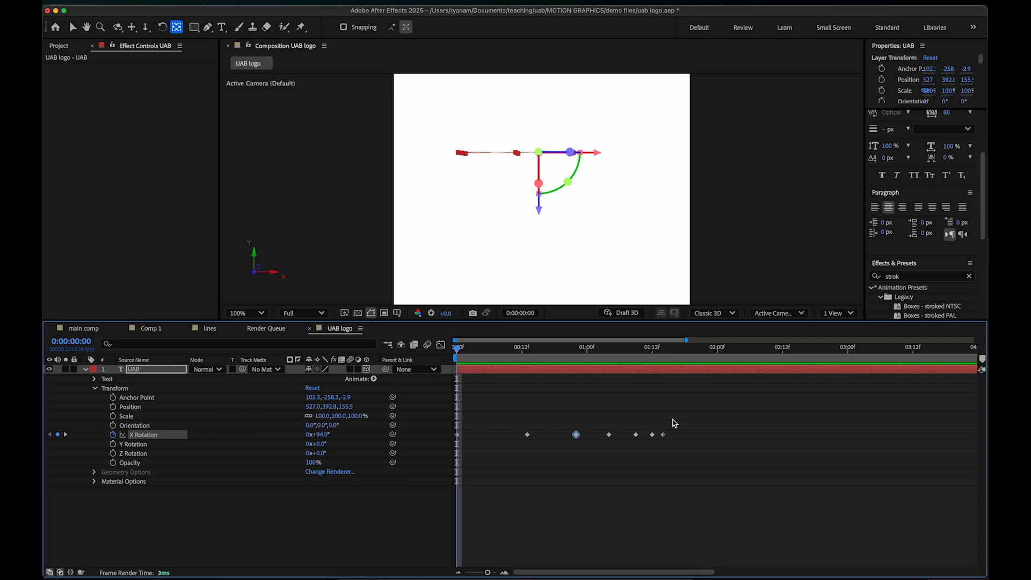
Step: Select all X Rotation keyframes of the UAB layer and apply Easy Ease to them
{"action": "left_click", "coordinate": [517, 484]}
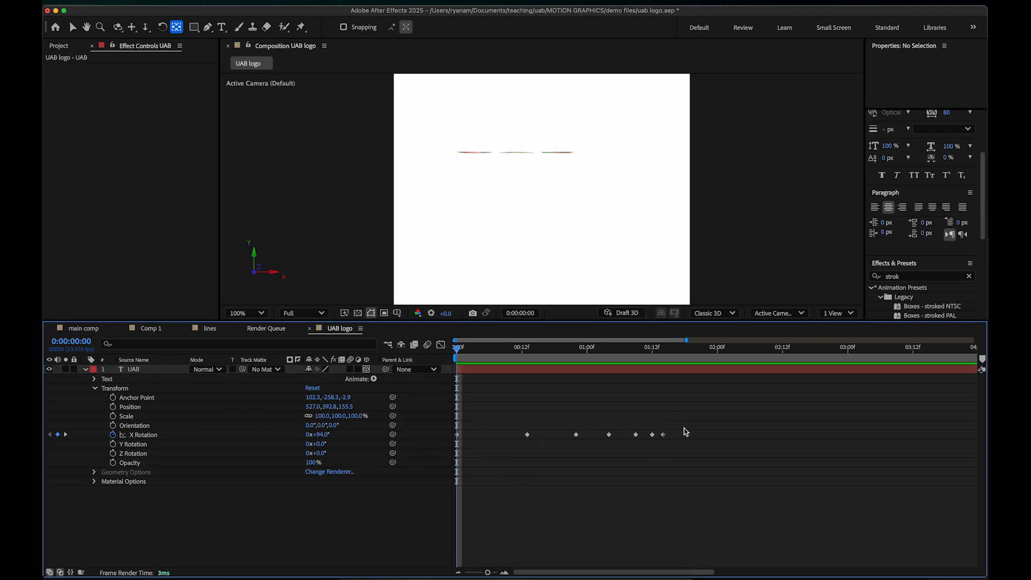
{"action": "left_click_drag", "start_coordinate": [684, 427], "coordinate": [453, 444]}
{"action": "left_click", "coordinate": [587, 498]}
{"action": "left_click_drag", "start_coordinate": [677, 414], "coordinate": [454, 446]}
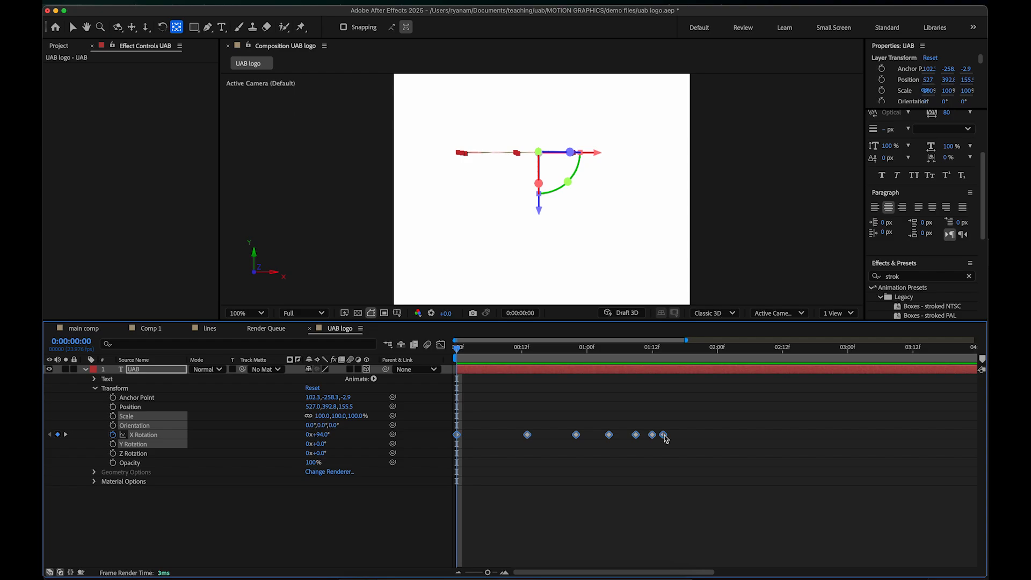
{"action": "mouse_move", "coordinate": [577, 438]}
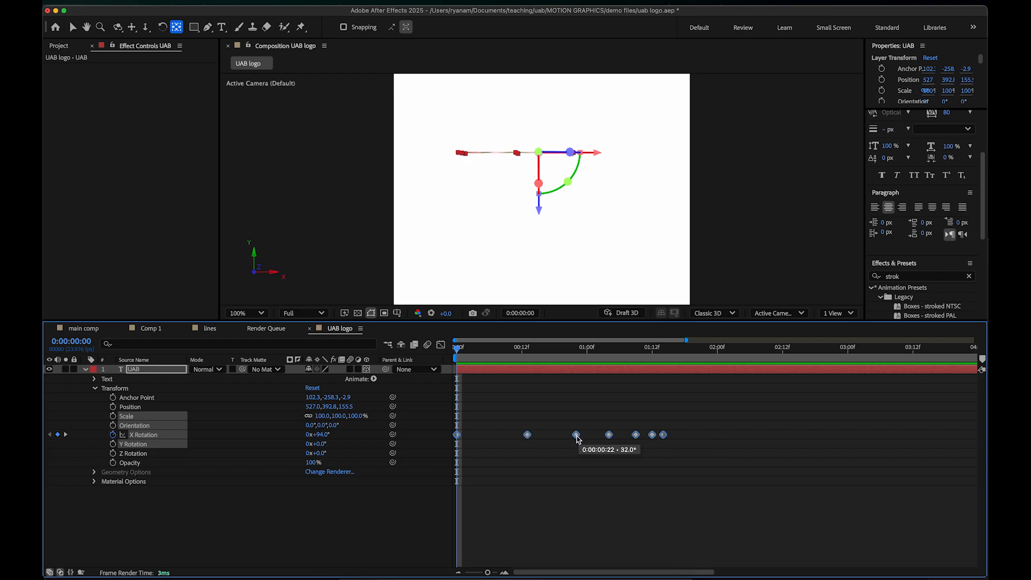
{"action": "right_click", "coordinate": [576, 435]}
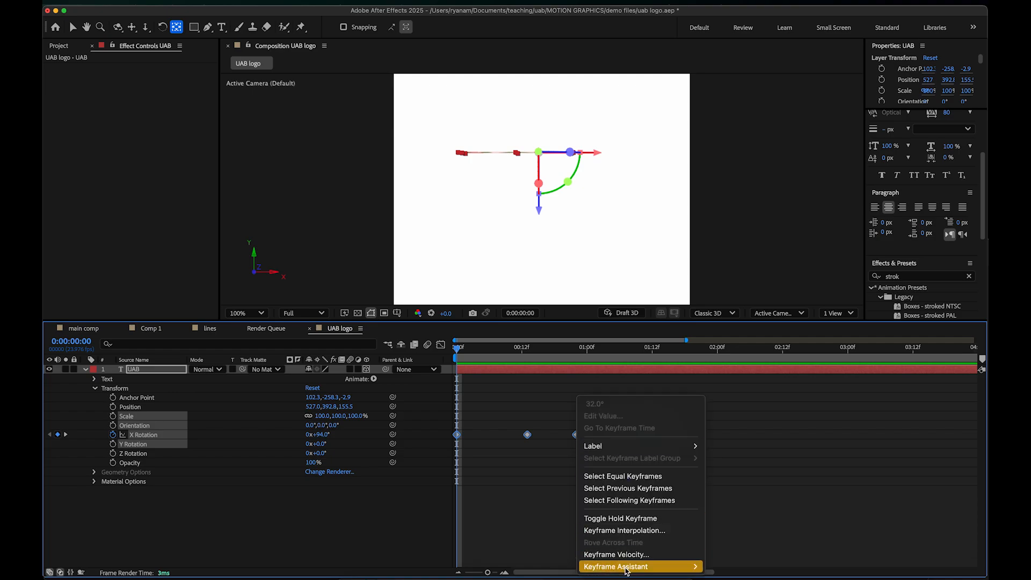
{"action": "mouse_move", "coordinate": [625, 568]}
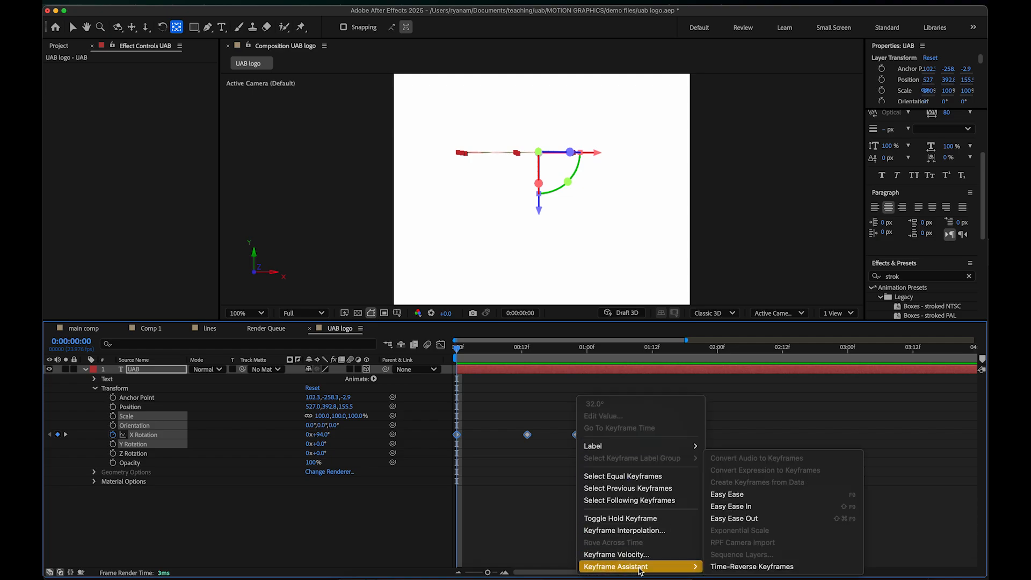
{"action": "left_click", "coordinate": [765, 497]}
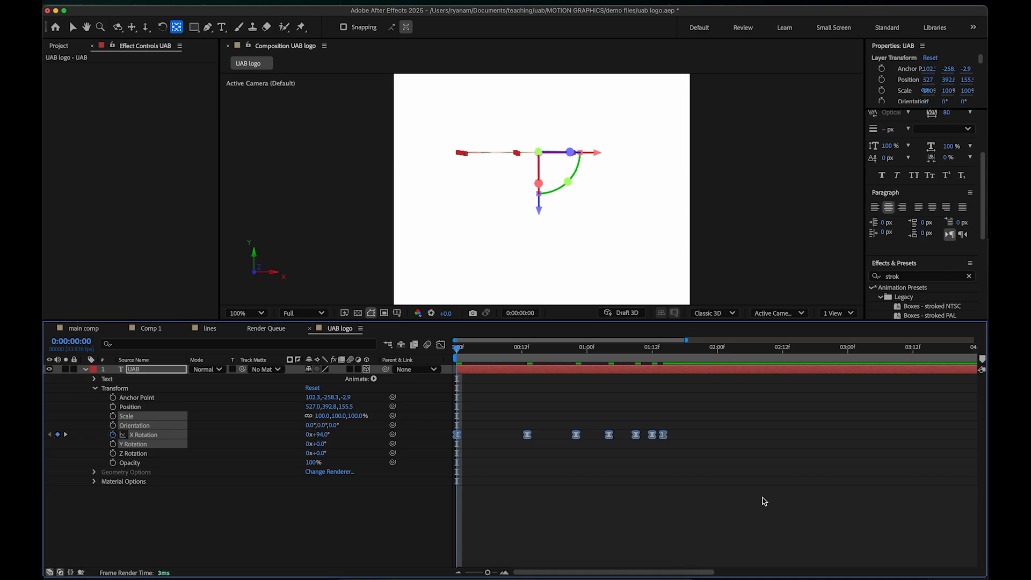
{"action": "key", "text": "super+z"}
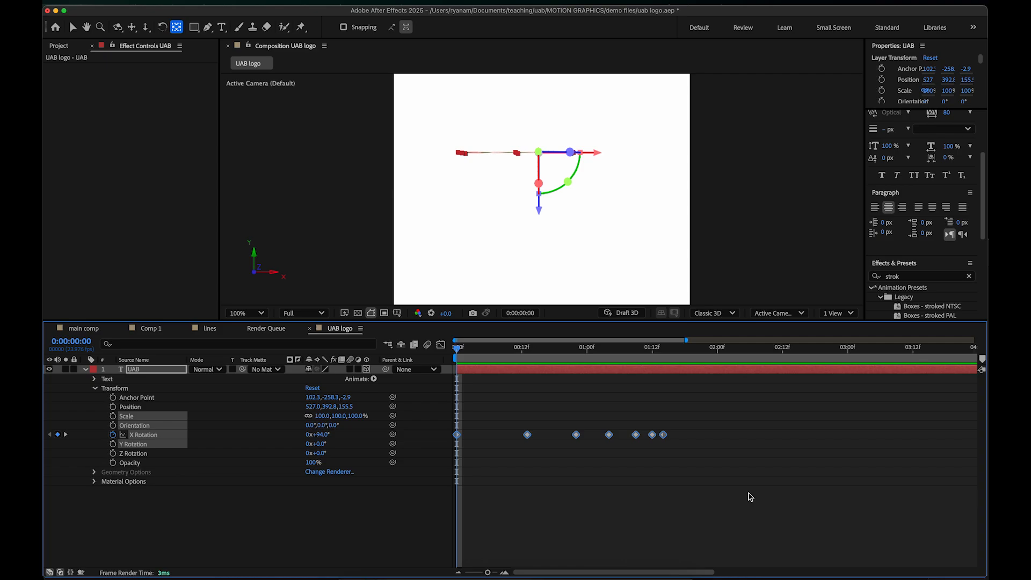
{"action": "key", "text": "F9"}
Step: Play the eased swing repeatedly from the first frame, then replay its last part from 0:00:01:06
{"action": "key", "text": "space"}
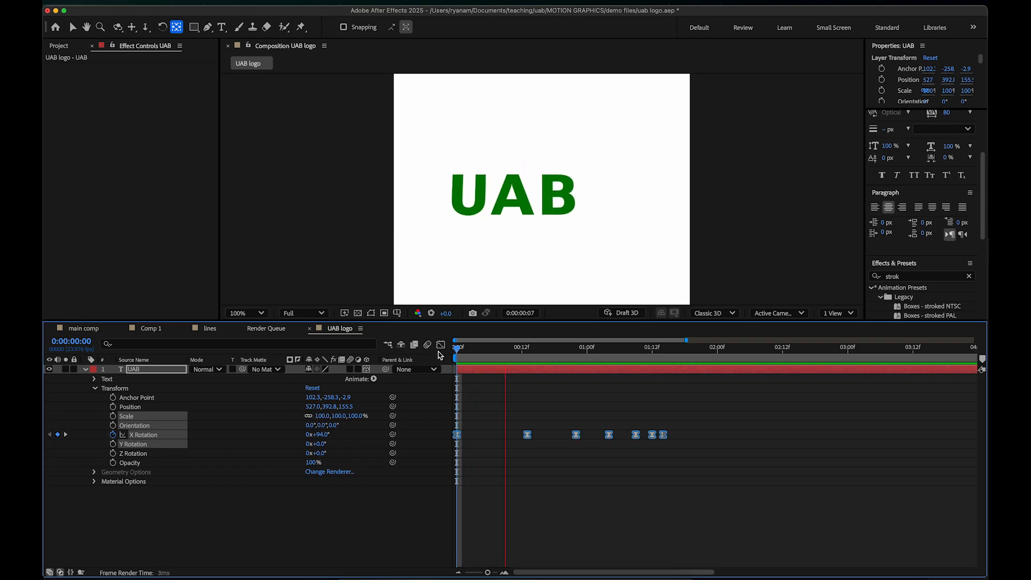
{"action": "key", "text": "space"}
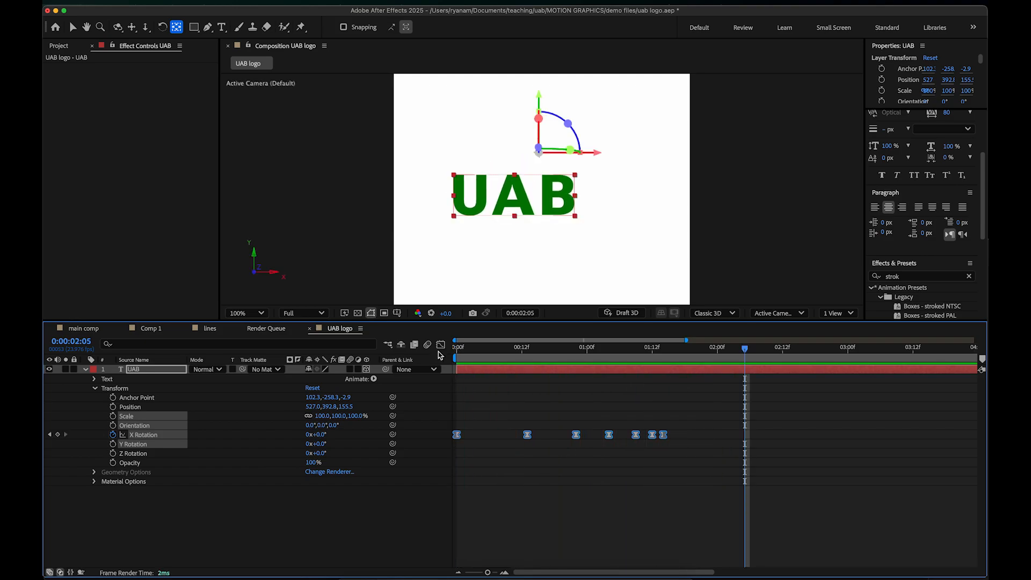
{"action": "key", "text": "space"}
{"action": "left_click_drag", "start_coordinate": [516, 349], "coordinate": [430, 355]}
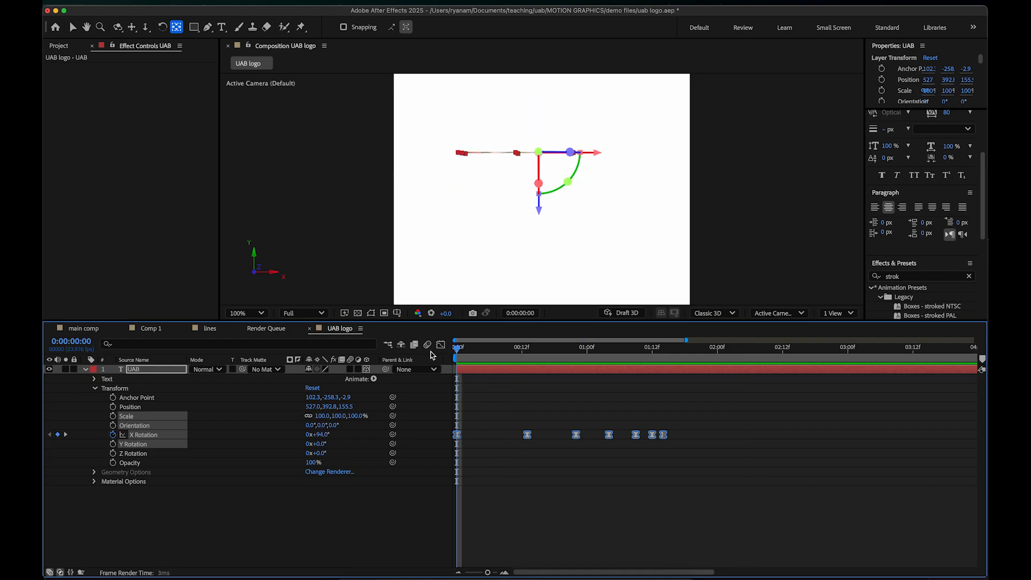
{"action": "key", "text": "space"}
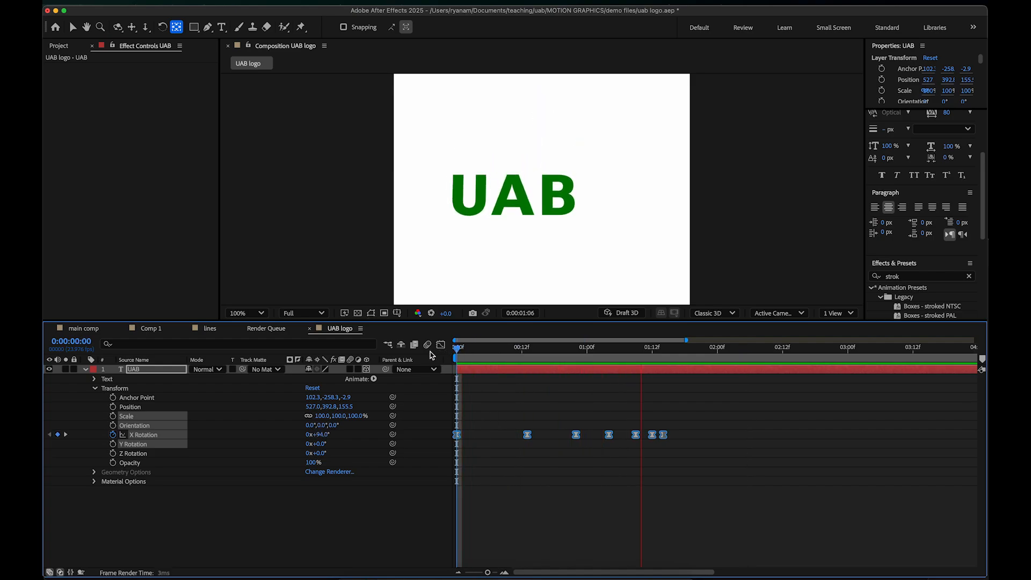
{"action": "key", "text": "space"}
{"action": "left_click_drag", "start_coordinate": [601, 352], "coordinate": [544, 356]}
{"action": "key", "text": "space"}
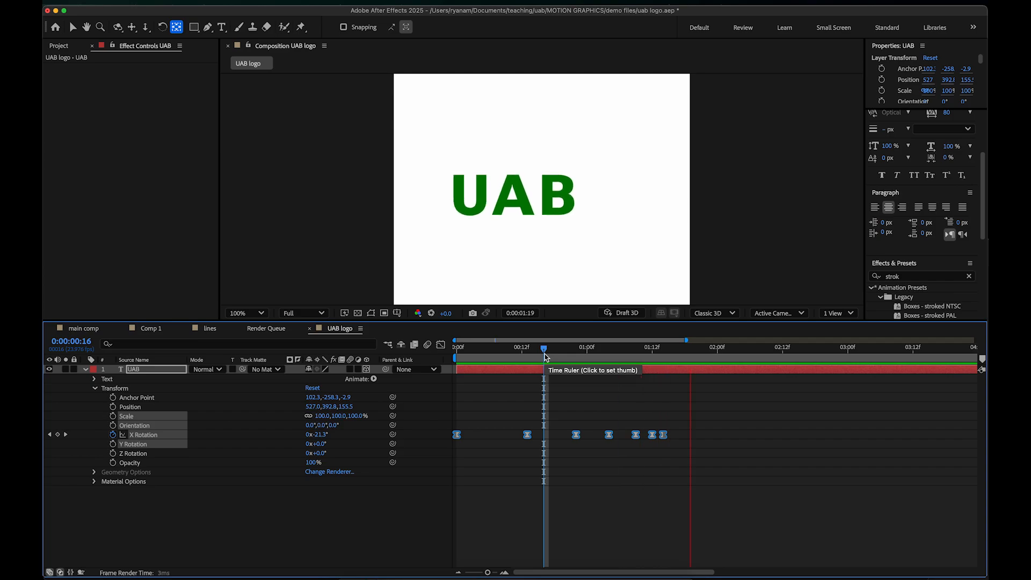
{"action": "key", "text": "space"}
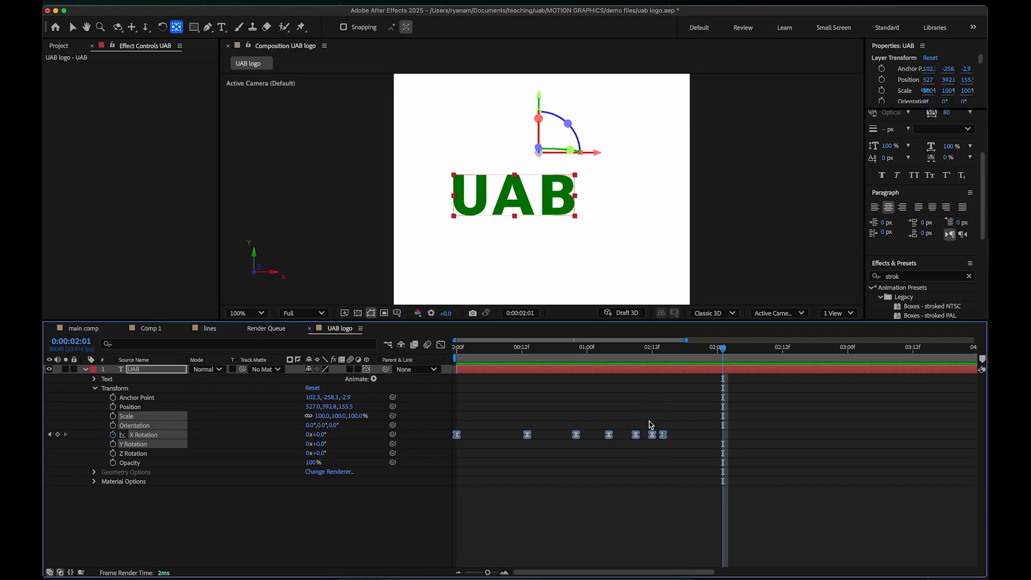
{"action": "left_click", "coordinate": [625, 355]}
{"action": "left_click", "coordinate": [621, 352]}
{"action": "key", "text": "space"}
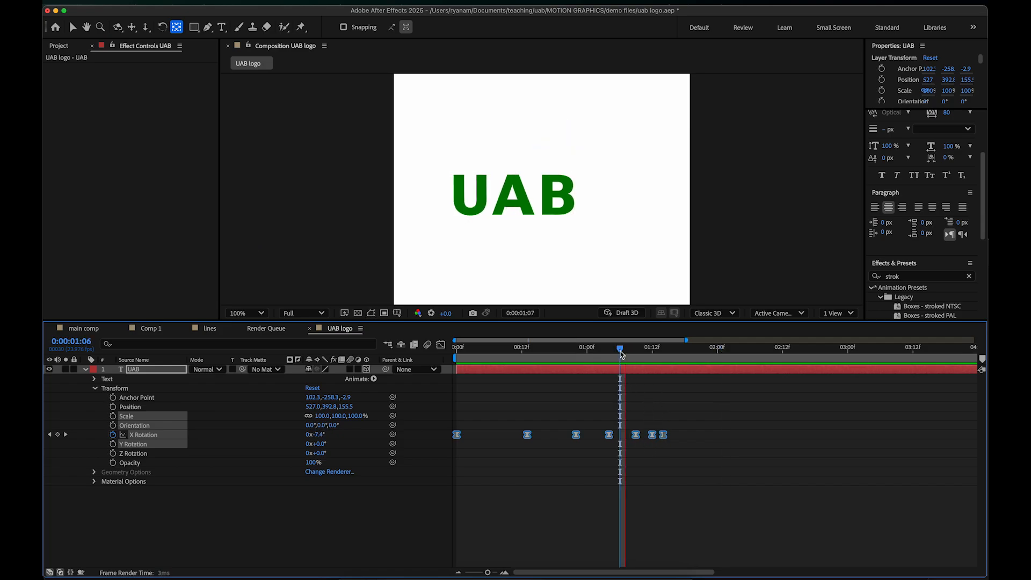
{"action": "key", "text": "space"}
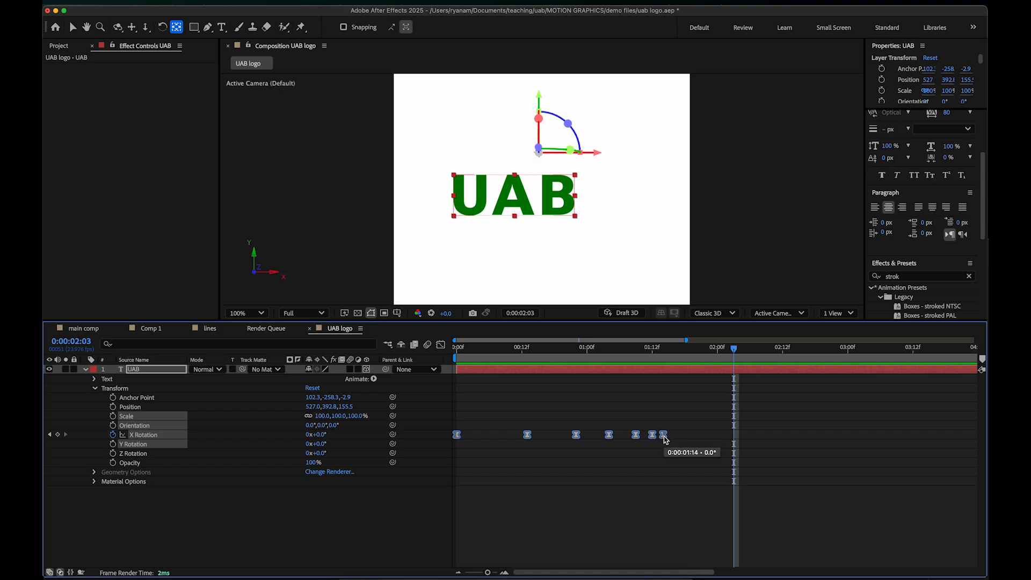
{"action": "left_click_drag", "start_coordinate": [664, 435], "coordinate": [668, 436]}
{"action": "key", "text": "super+z"}
{"action": "left_click", "coordinate": [671, 483]}
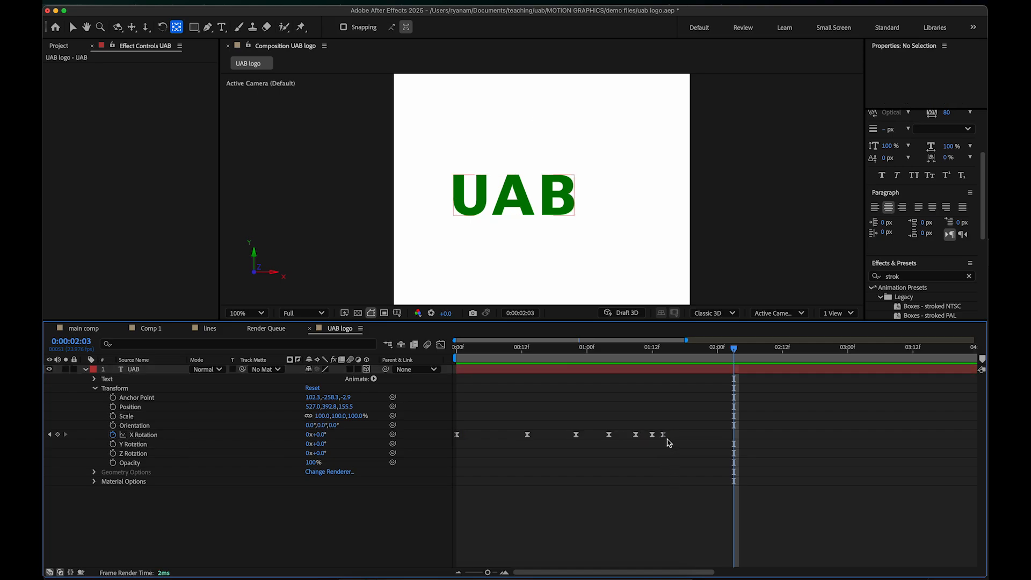
{"action": "left_click_drag", "start_coordinate": [689, 422], "coordinate": [453, 453]}
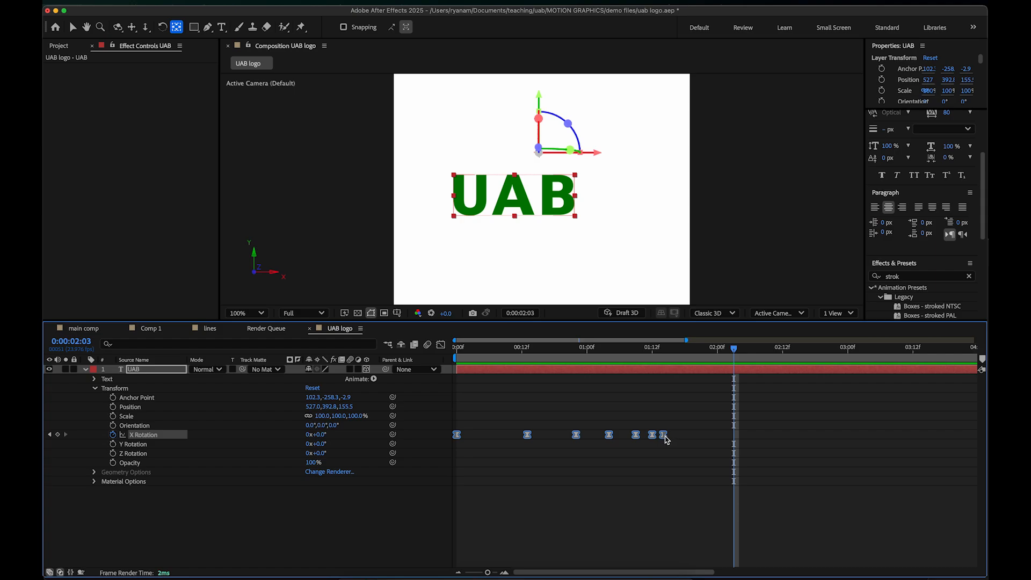
{"action": "left_click_drag", "start_coordinate": [665, 439], "coordinate": [709, 433]}
{"action": "key", "text": "super+z"}
{"action": "left_click", "coordinate": [658, 472]}
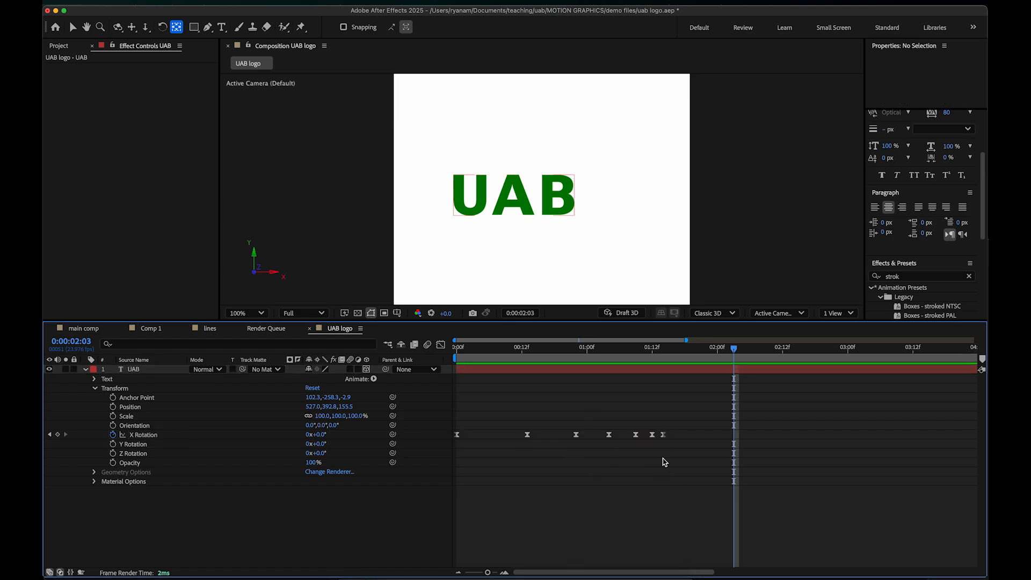
Step: Move the last two X Rotation keyframes to 0:00:01:13 and 0:00:01:16, replay the swing, and return to 0:00:01:16
{"action": "mouse_move", "coordinate": [663, 435]}
{"action": "left_mouse_down"}
{"action": "mouse_move", "coordinate": [671, 440]}
{"action": "mouse_move", "coordinate": [655, 438]}
{"action": "mouse_move", "coordinate": [674, 435]}
{"action": "left_mouse_up"}
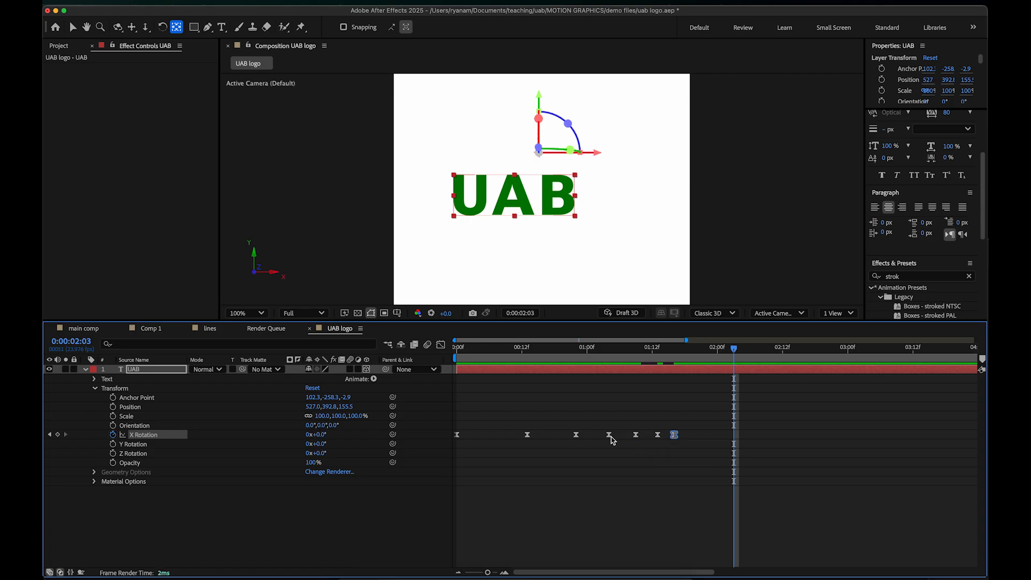
{"action": "left_click", "coordinate": [610, 436]}
{"action": "left_click", "coordinate": [538, 354]}
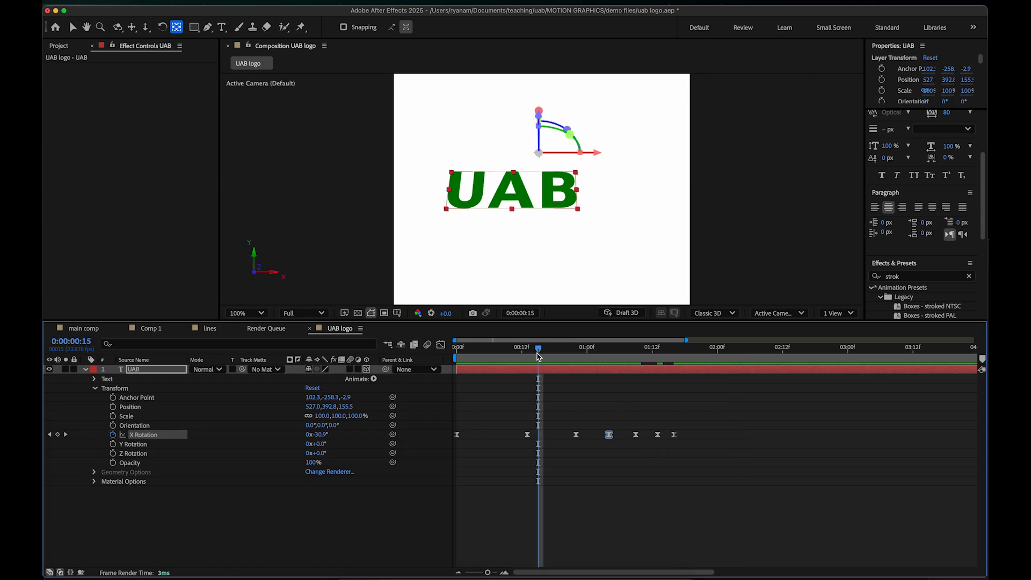
{"action": "key", "text": "space"}
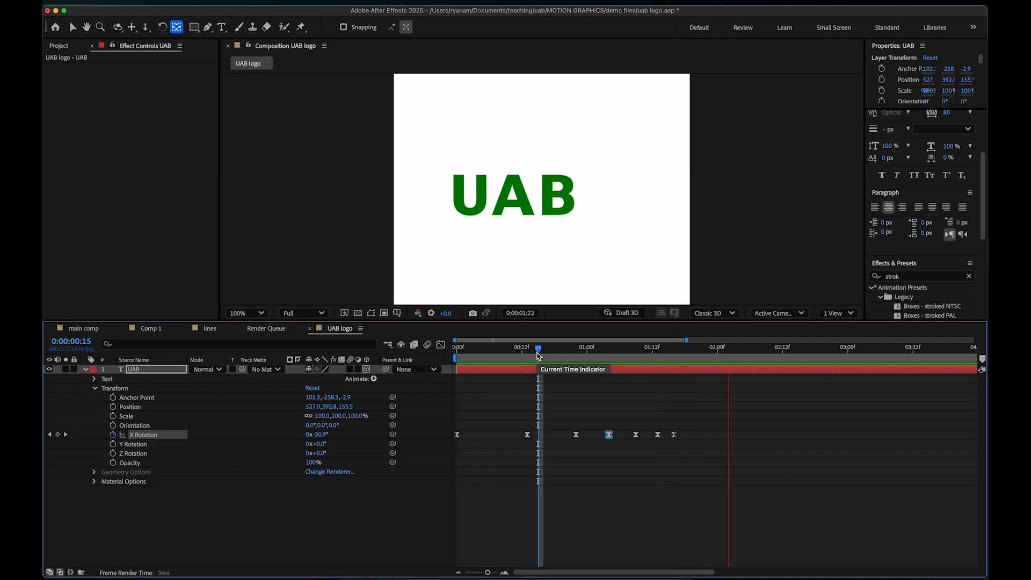
{"action": "key", "text": "space"}
{"action": "left_click_drag", "start_coordinate": [481, 350], "coordinate": [428, 353]}
{"action": "key", "text": "space"}
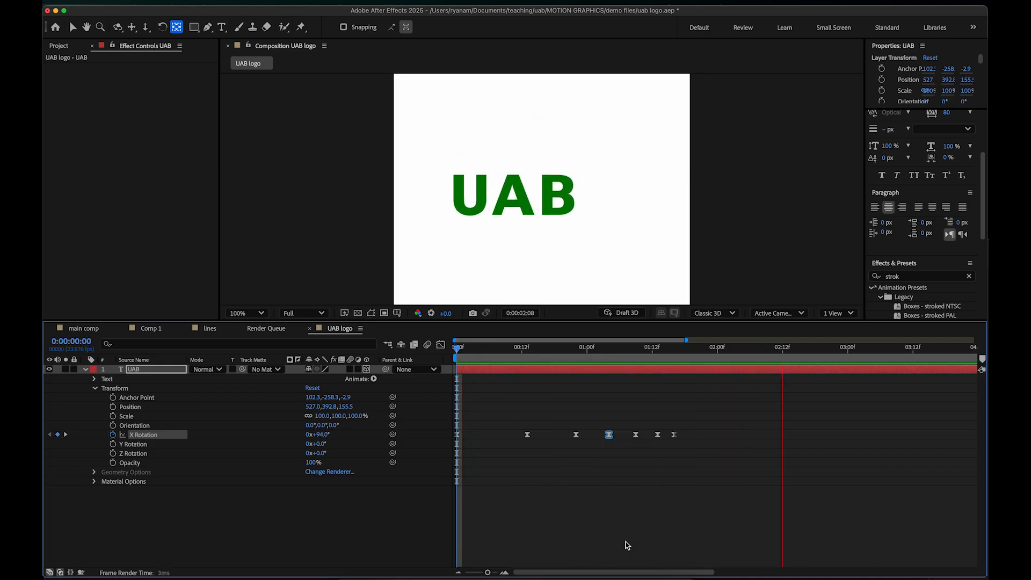
{"action": "key", "text": "space"}
{"action": "left_click_drag", "start_coordinate": [506, 351], "coordinate": [673, 361]}
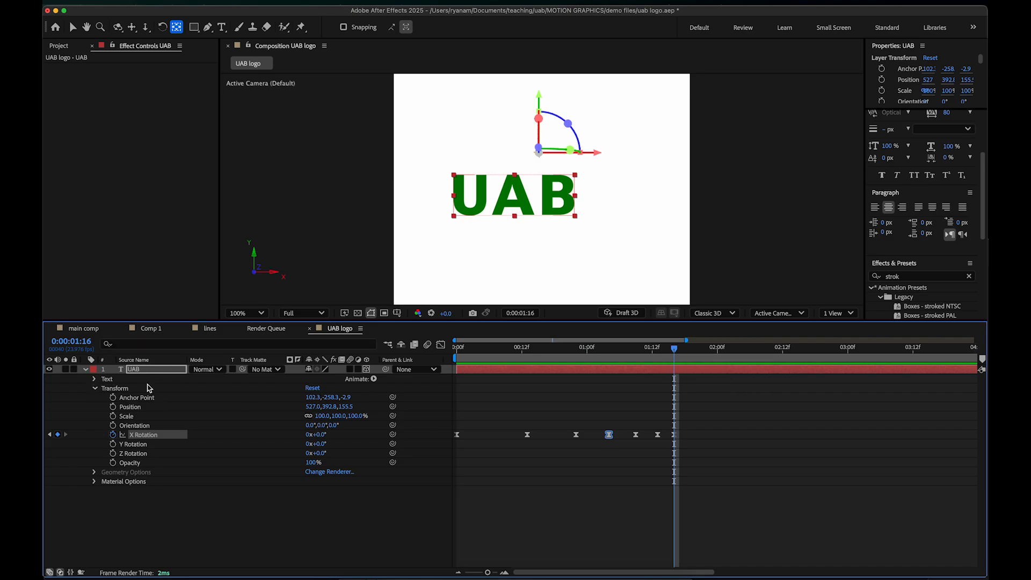
Step: Collapse the UAB layer's properties and reposition the UAB text near the composition's centre, at about X 631 and Y 368
{"action": "left_click", "coordinate": [86, 370]}
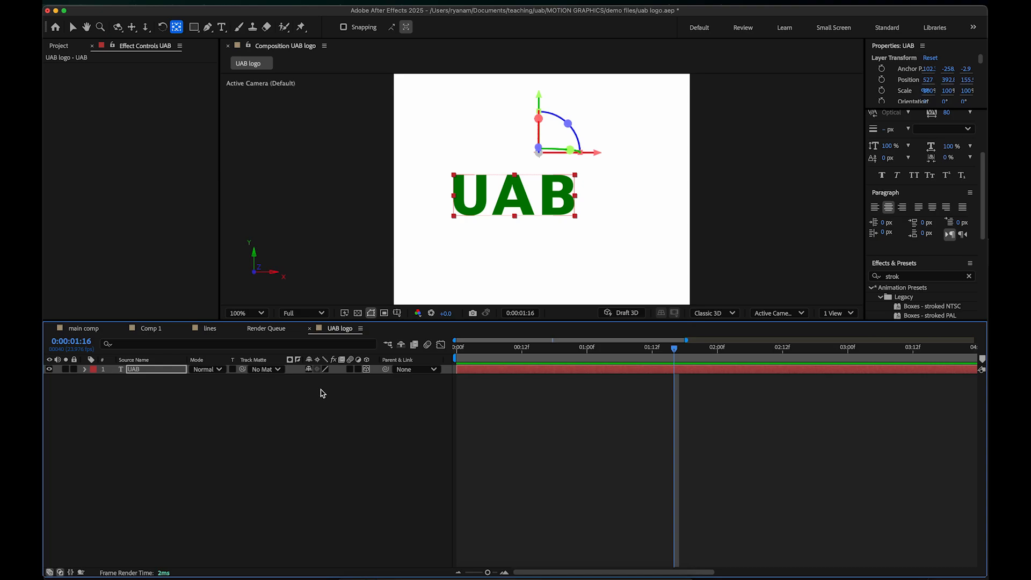
{"action": "left_click", "coordinate": [193, 29]}
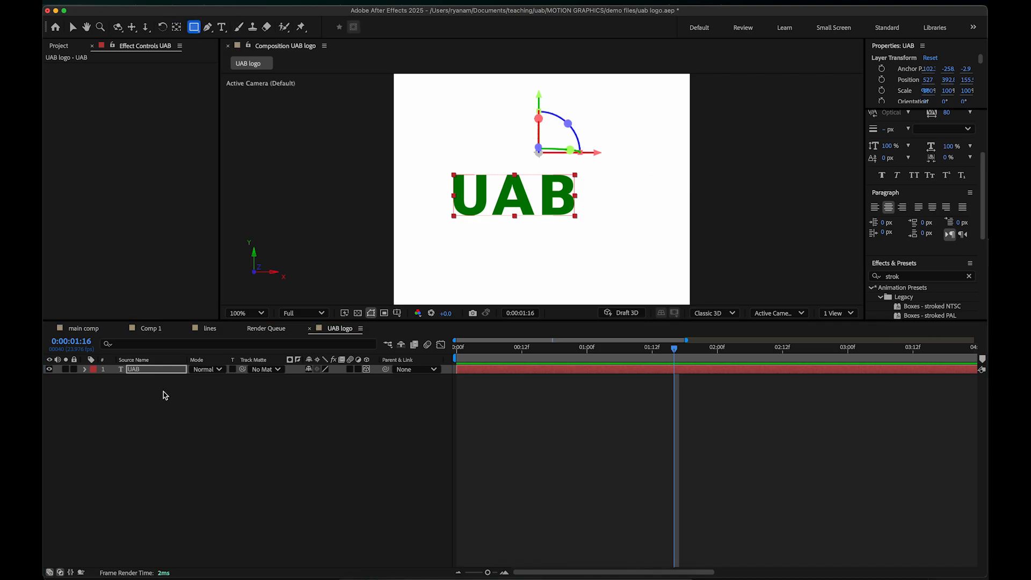
{"action": "left_click", "coordinate": [134, 405]}
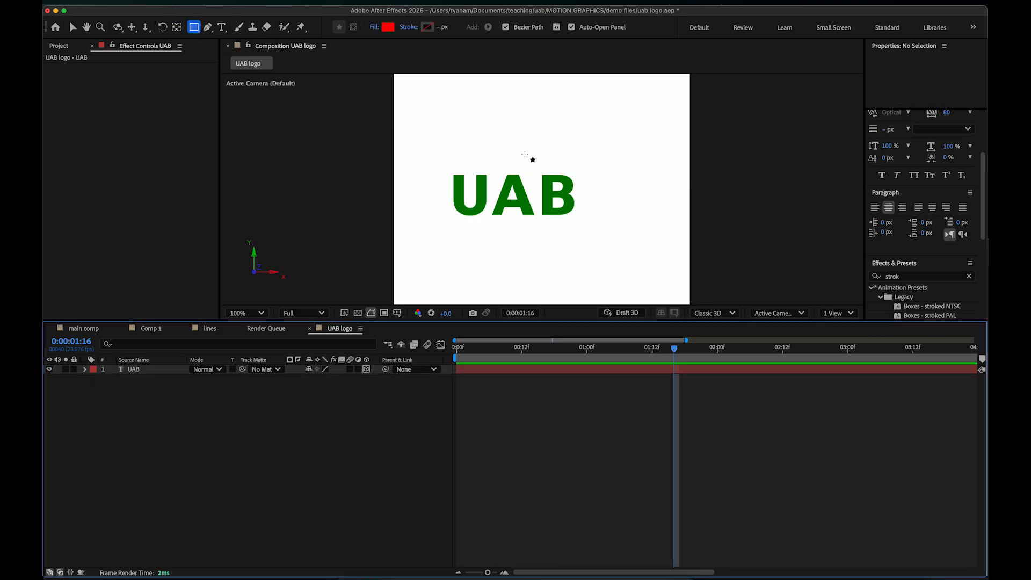
{"action": "key", "text": "v"}
{"action": "left_click", "coordinate": [152, 371]}
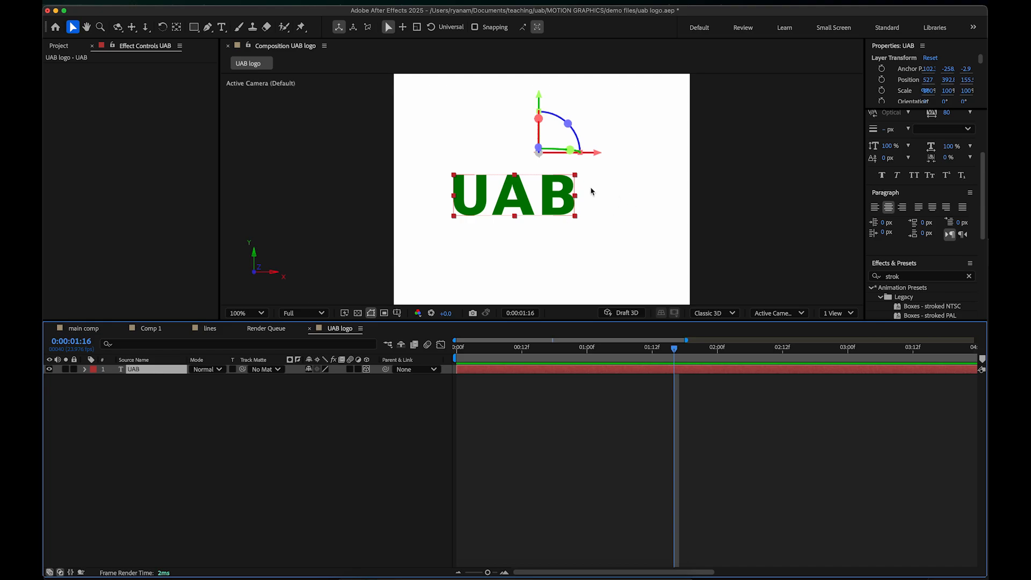
{"action": "left_click_drag", "start_coordinate": [551, 203], "coordinate": [589, 204]}
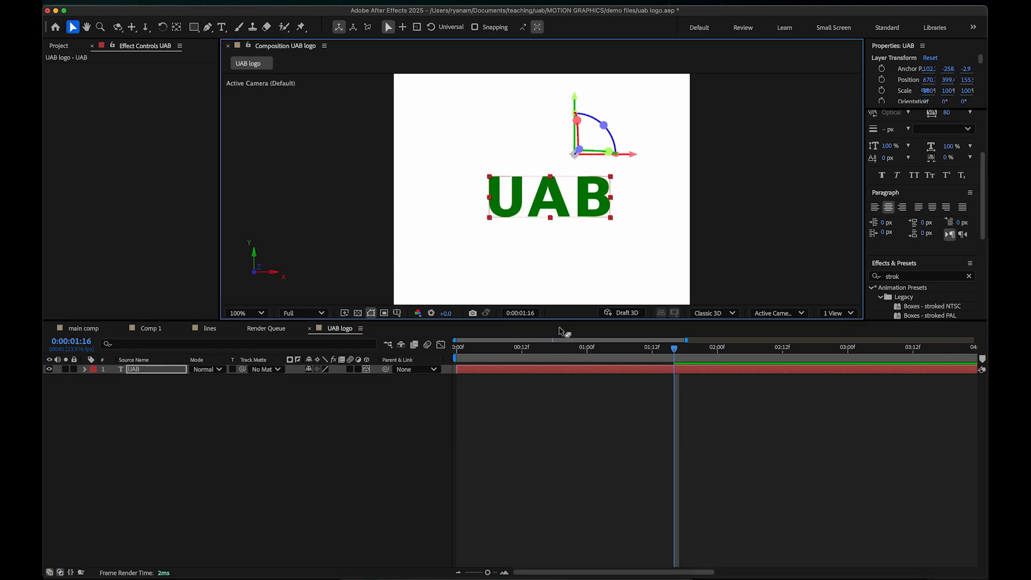
{"action": "left_click_drag", "start_coordinate": [558, 321], "coordinate": [558, 442]}
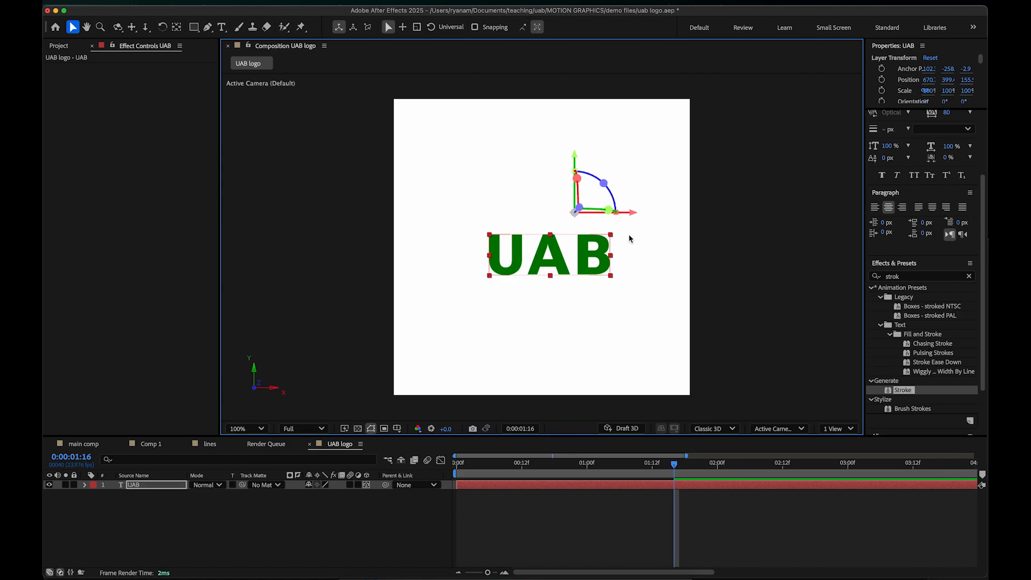
{"action": "mouse_move", "coordinate": [590, 262]}
{"action": "left_mouse_down"}
{"action": "mouse_move", "coordinate": [565, 262]}
{"action": "mouse_move", "coordinate": [571, 246]}
{"action": "mouse_move", "coordinate": [578, 253]}
{"action": "left_mouse_up"}
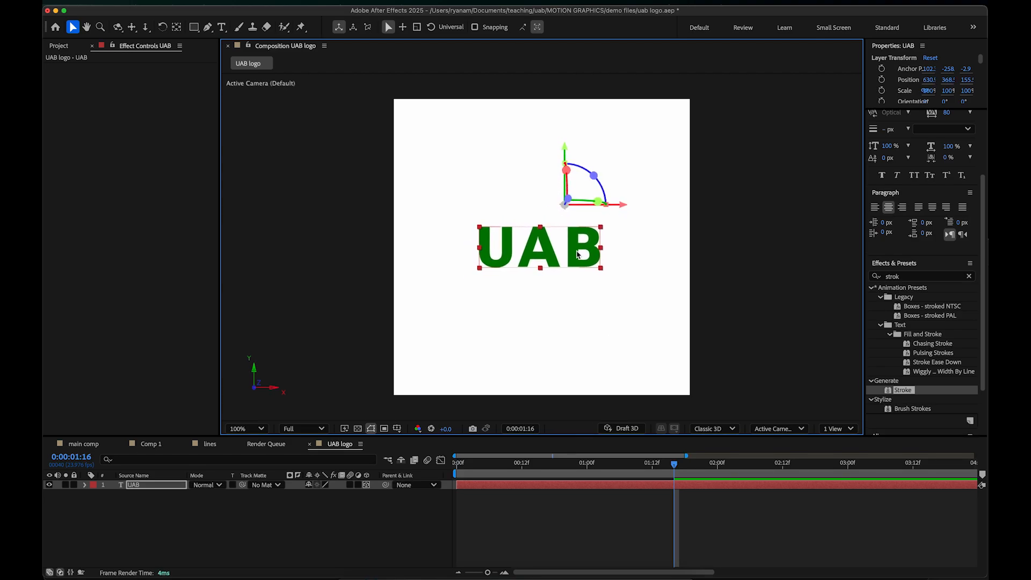
Step: Draw a rectangular mask around the UAB text on its layer and delete that mask
{"action": "left_click", "coordinate": [194, 27]}
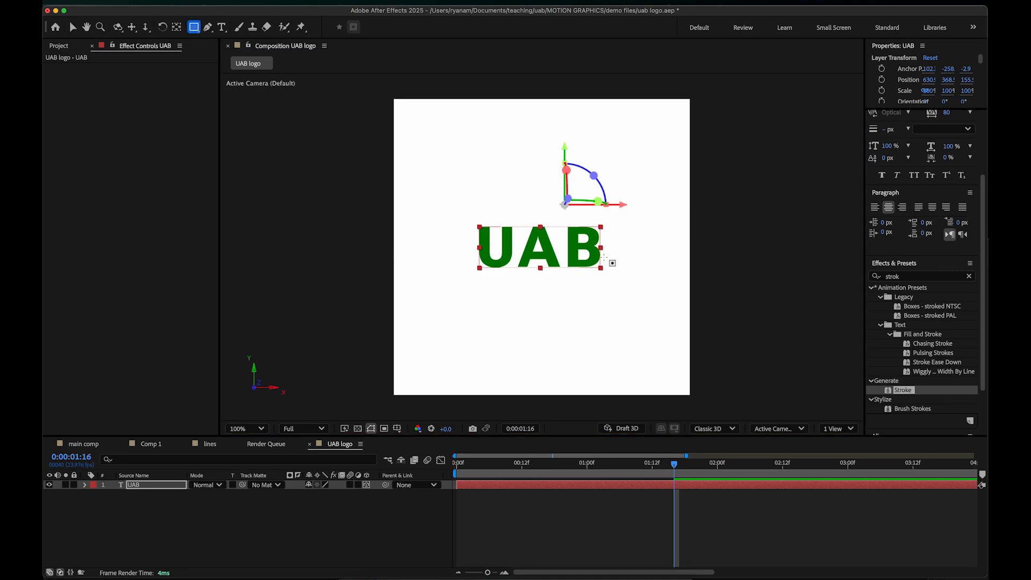
{"action": "mouse_move", "coordinate": [446, 197]}
{"action": "left_mouse_down"}
{"action": "mouse_move", "coordinate": [575, 294]}
{"action": "mouse_move", "coordinate": [639, 298]}
{"action": "mouse_move", "coordinate": [531, 224]}
{"action": "mouse_move", "coordinate": [458, 210]}
{"action": "mouse_move", "coordinate": [629, 294]}
{"action": "mouse_move", "coordinate": [464, 207]}
{"action": "left_mouse_up"}
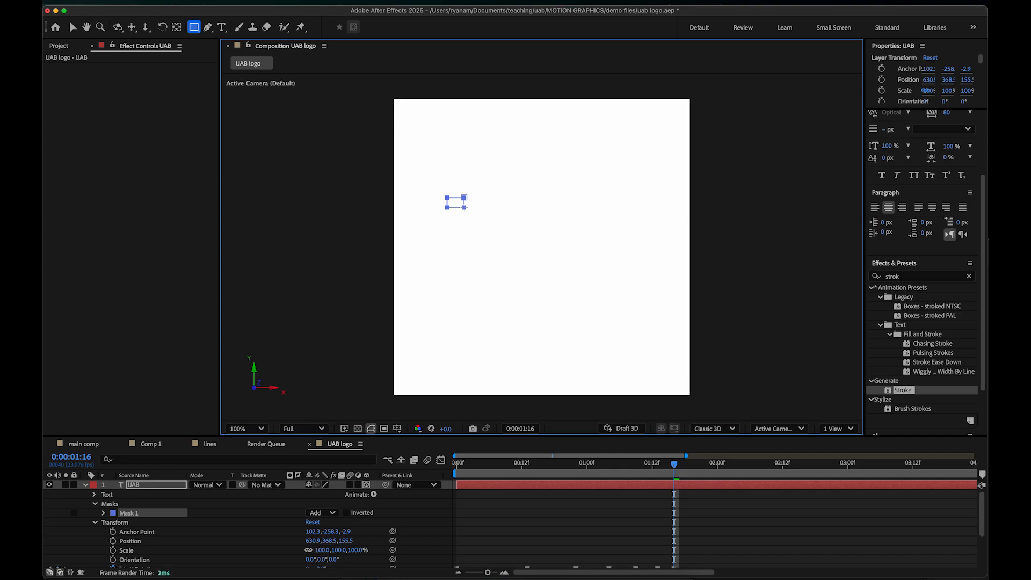
{"action": "left_click_drag", "start_coordinate": [465, 207], "coordinate": [630, 291]}
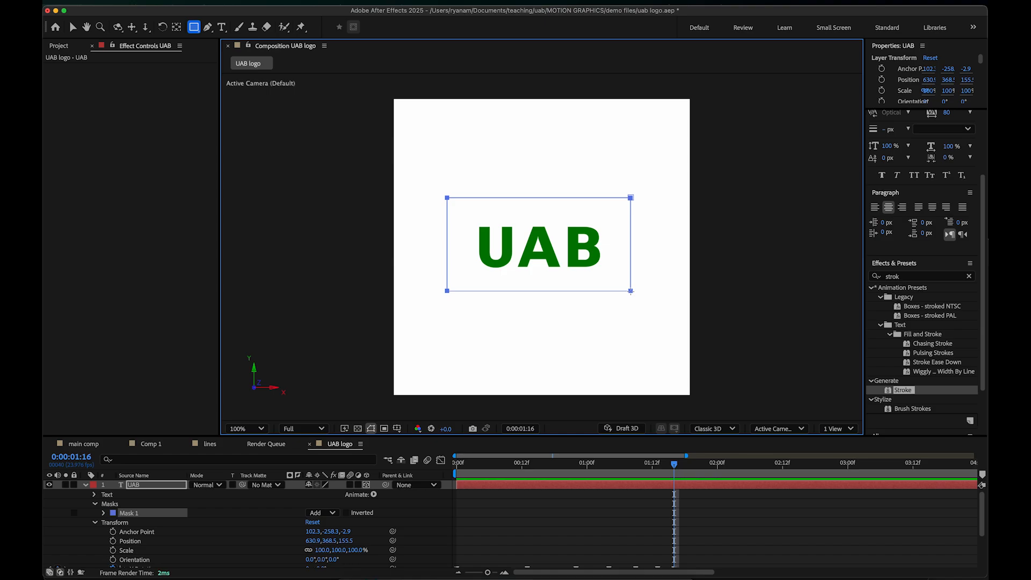
{"action": "left_click_drag", "start_coordinate": [631, 291], "coordinate": [630, 296]}
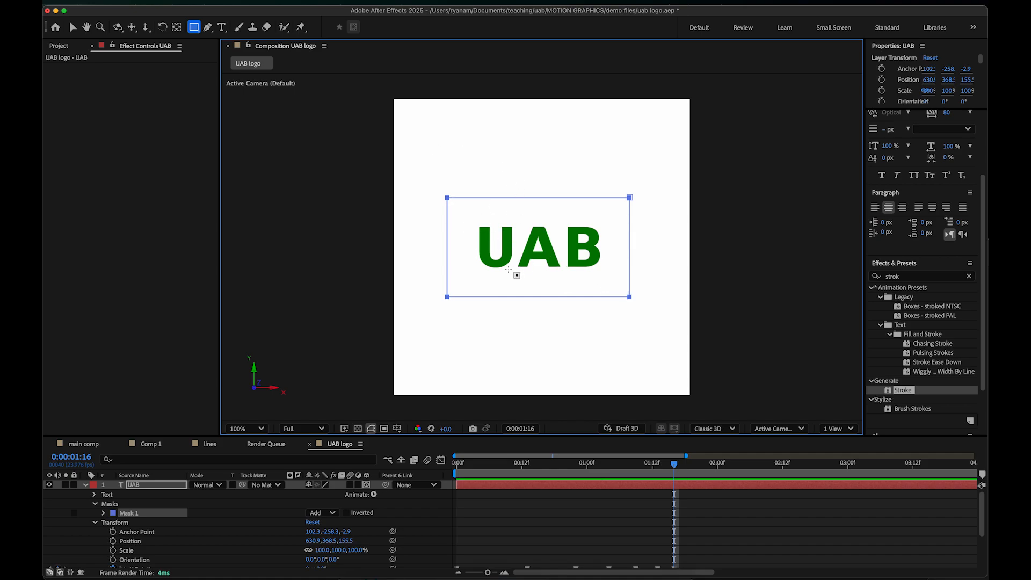
{"action": "key", "text": "Delete"}
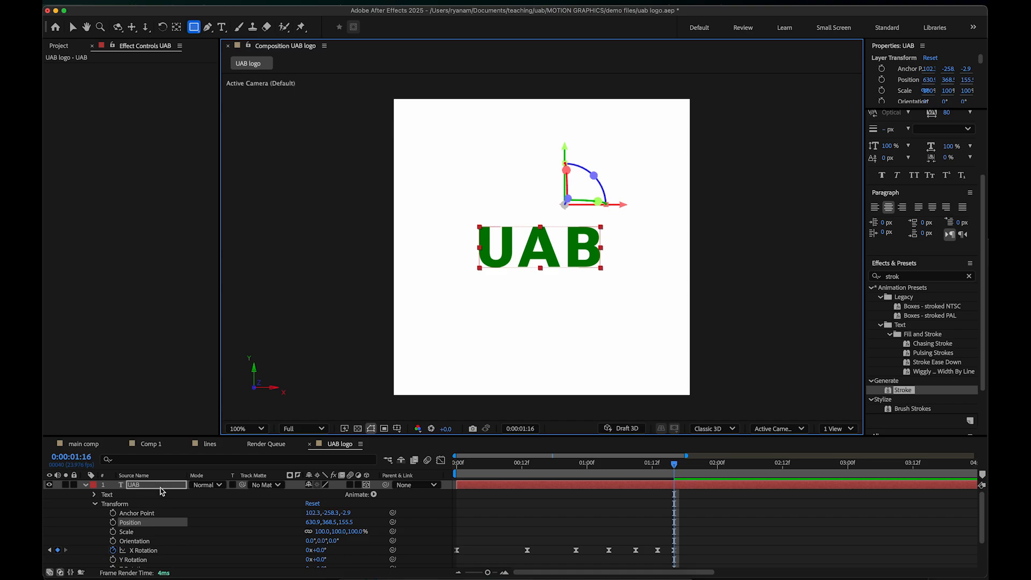
Step: Collapse and deselect the UAB layer, then set the new-shape fill to None and the stroke to Solid Color
{"action": "left_click", "coordinate": [85, 486]}
{"action": "left_click", "coordinate": [85, 488]}
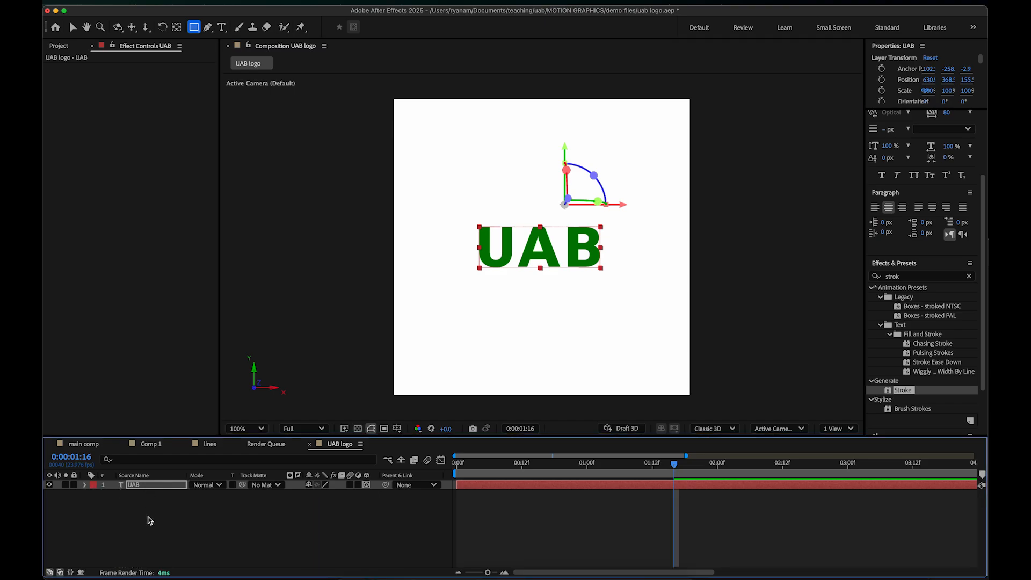
{"action": "left_click", "coordinate": [149, 518]}
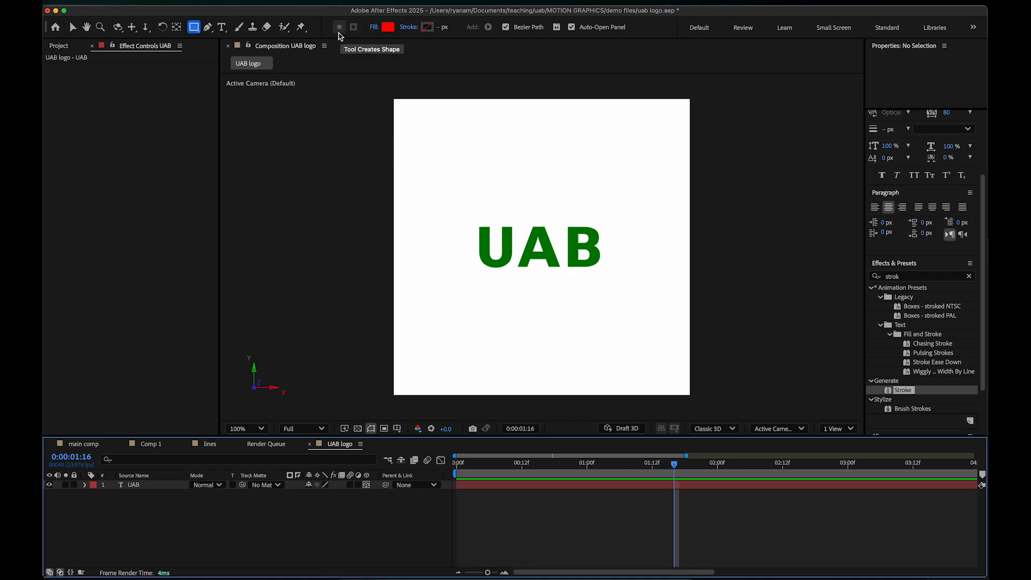
{"action": "left_click", "coordinate": [374, 30]}
{"action": "left_click", "coordinate": [456, 269]}
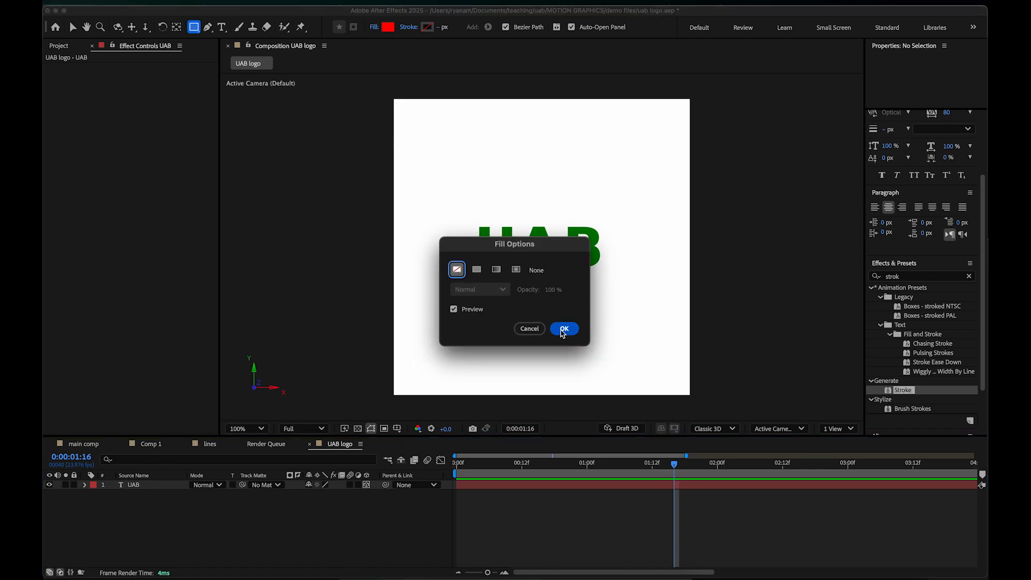
{"action": "left_click", "coordinate": [568, 333]}
{"action": "left_click", "coordinate": [408, 29]}
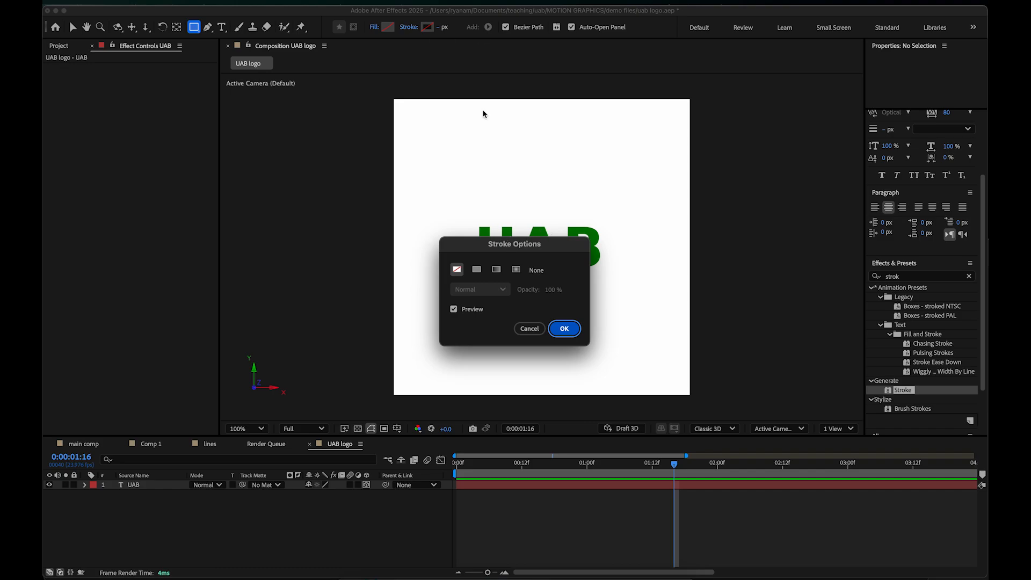
{"action": "left_click", "coordinate": [476, 269]}
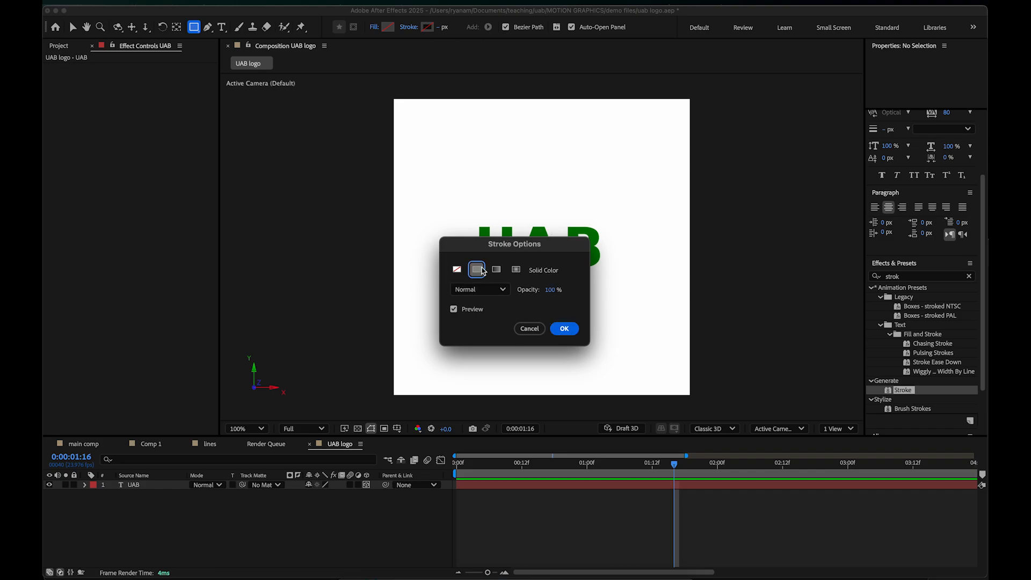
{"action": "left_click", "coordinate": [563, 328]}
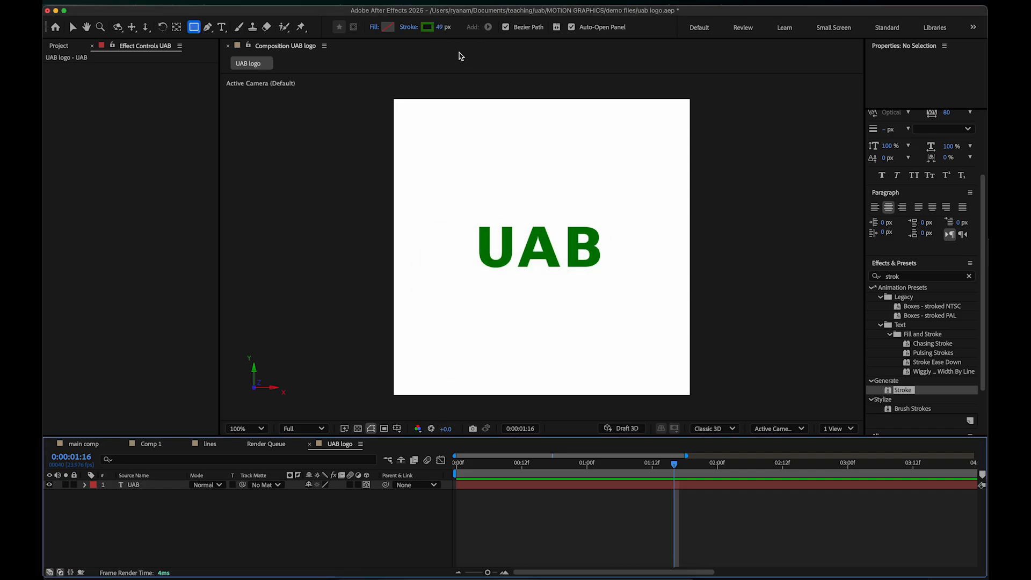
Step: Draw a rectangle around the UAB text as a new shape layer with a 49 px green stroke, and deselect it
{"action": "mouse_move", "coordinate": [460, 204]}
{"action": "left_mouse_down"}
{"action": "mouse_move", "coordinate": [537, 282]}
{"action": "mouse_move", "coordinate": [636, 296]}
{"action": "mouse_move", "coordinate": [620, 287]}
{"action": "left_mouse_up"}
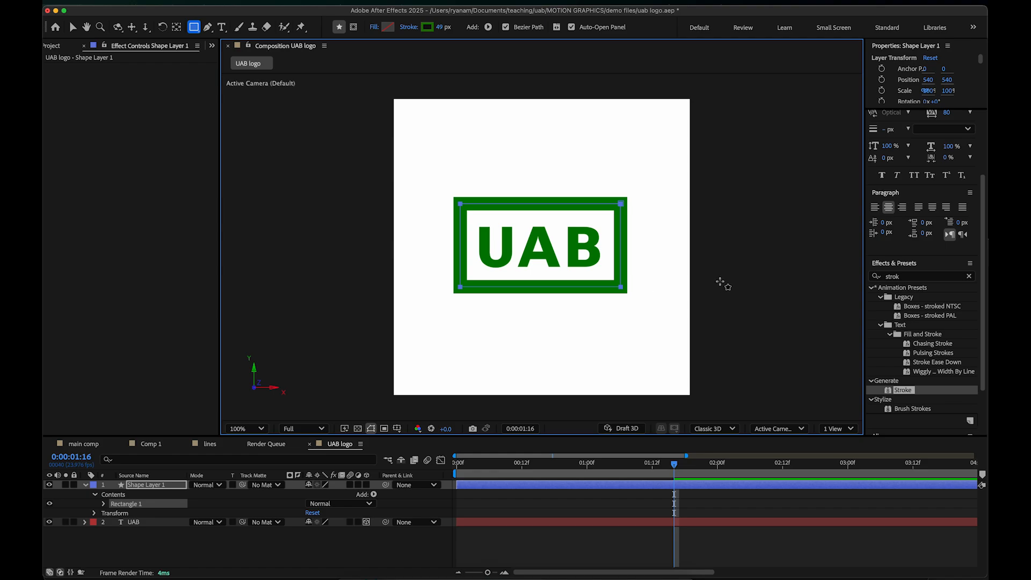
{"action": "key", "text": "v"}
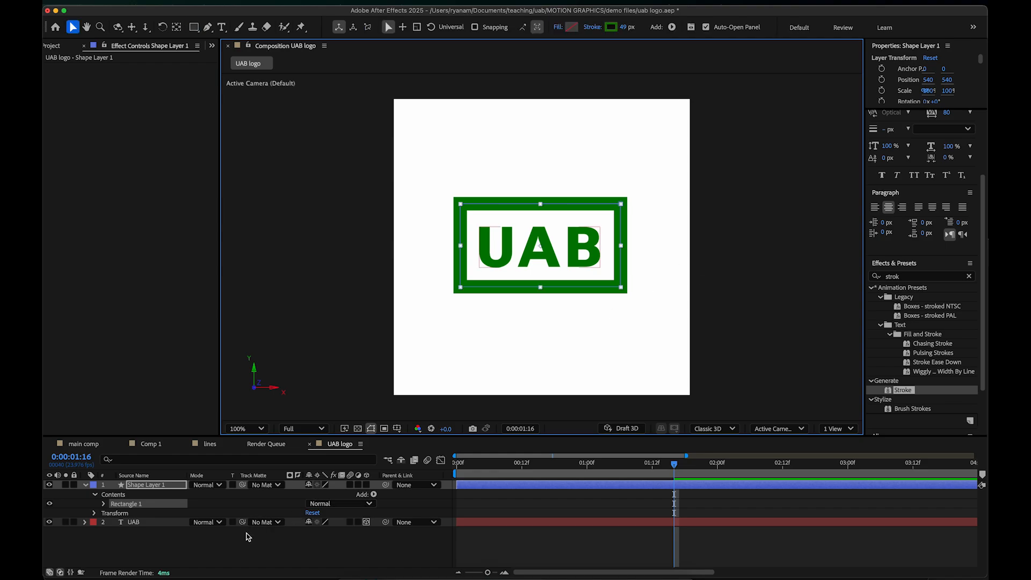
{"action": "left_click", "coordinate": [183, 568]}
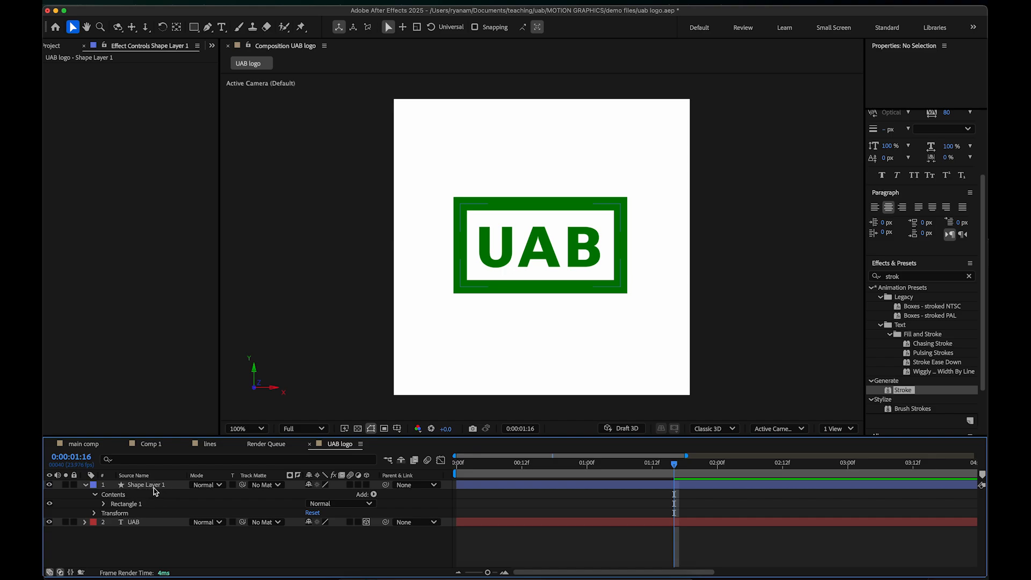
Step: Expand the rectangle's contents in the shape layer and toggle the visibility of its fill on and off again
{"action": "left_click", "coordinate": [95, 494]}
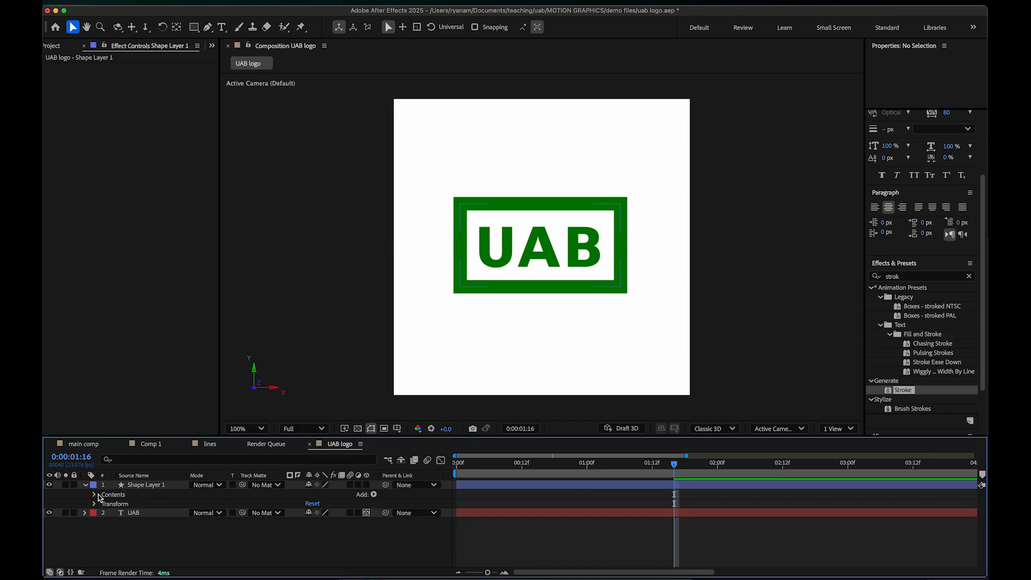
{"action": "left_click", "coordinate": [95, 495]}
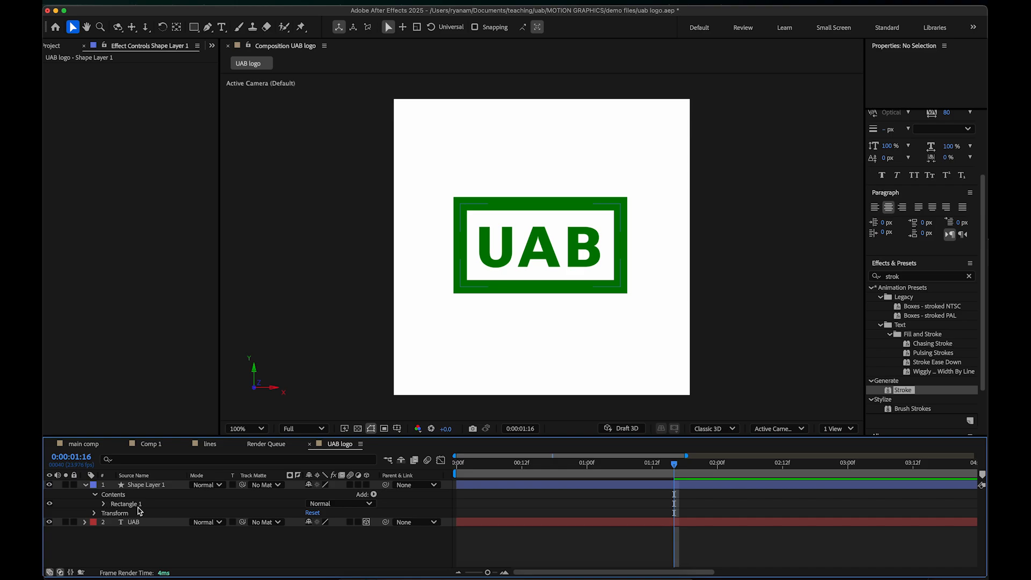
{"action": "left_click", "coordinate": [104, 504]}
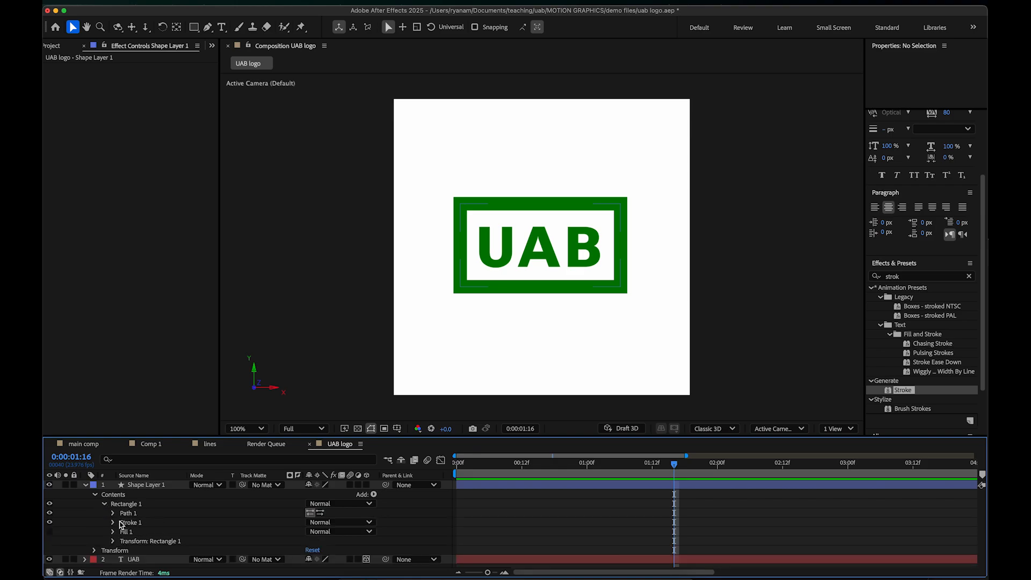
{"action": "left_click", "coordinate": [49, 531]}
{"action": "left_click", "coordinate": [49, 532]}
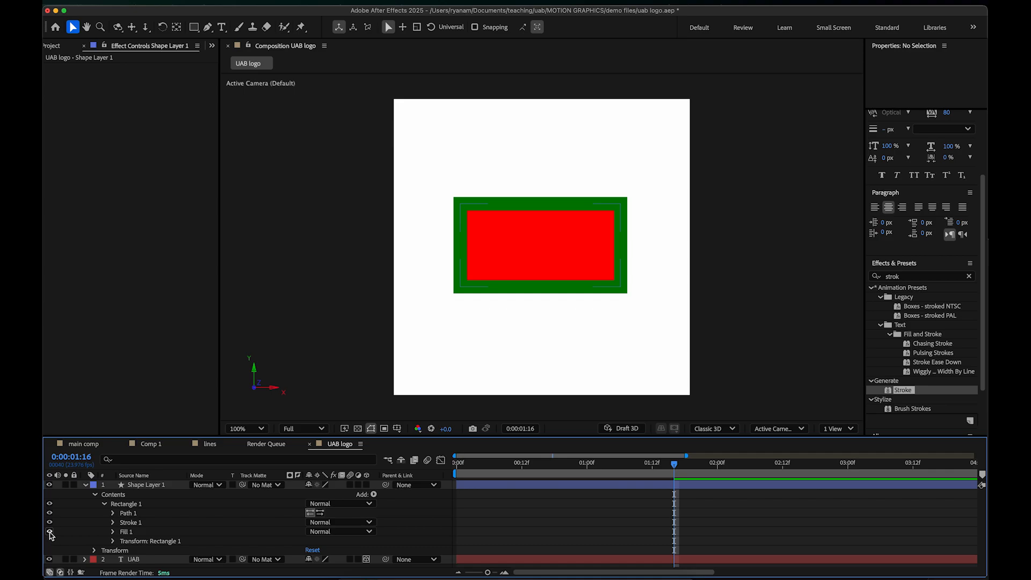
{"action": "left_click", "coordinate": [49, 531]}
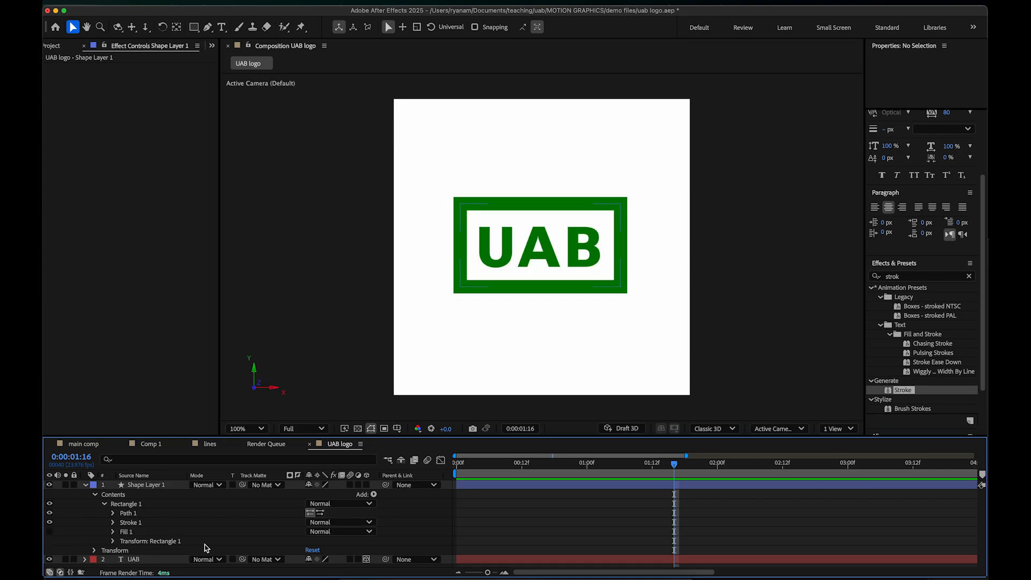
Step: Compare the rectangle's own transform properties with the shape layer's transform properties, and collapse both groups
{"action": "left_click", "coordinate": [113, 540]}
{"action": "scroll", "coordinate": [166, 524], "scroll_direction": "down", "scroll_amount": 5}
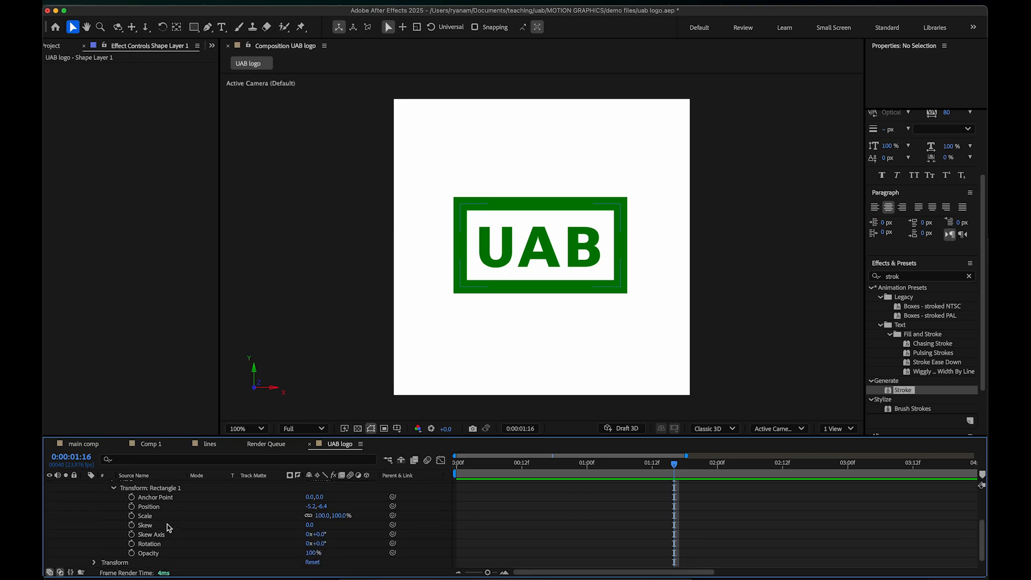
{"action": "scroll", "coordinate": [166, 524], "scroll_direction": "down", "scroll_amount": 1}
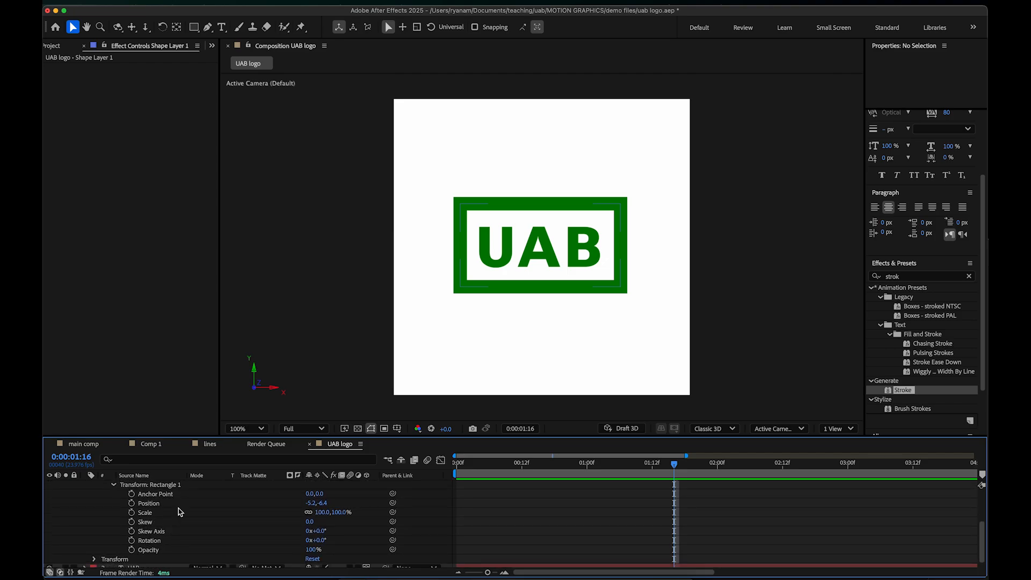
{"action": "left_click", "coordinate": [94, 560]}
{"action": "scroll", "coordinate": [94, 563], "scroll_direction": "down", "scroll_amount": 4}
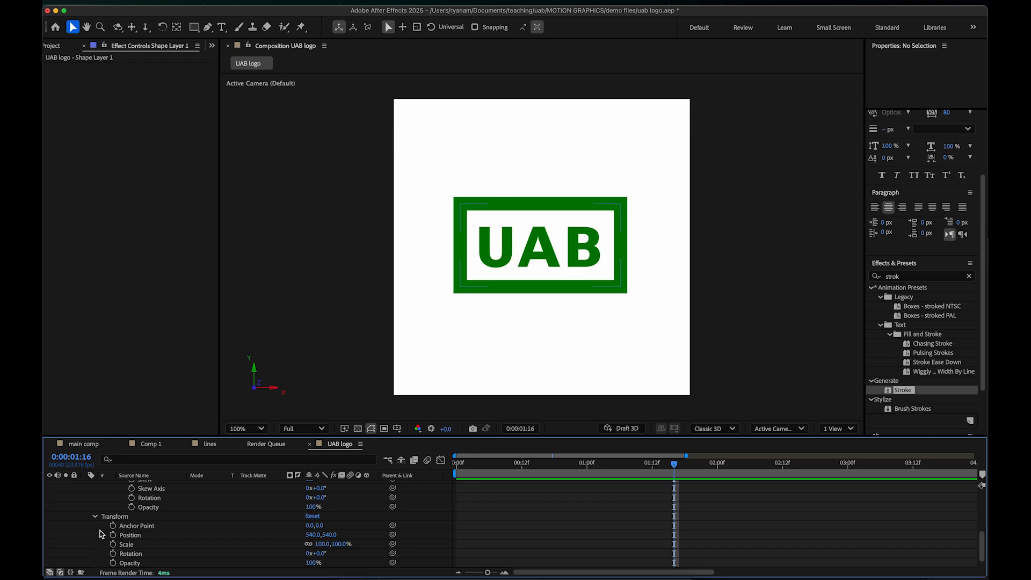
{"action": "scroll", "coordinate": [99, 527], "scroll_direction": "up", "scroll_amount": 5}
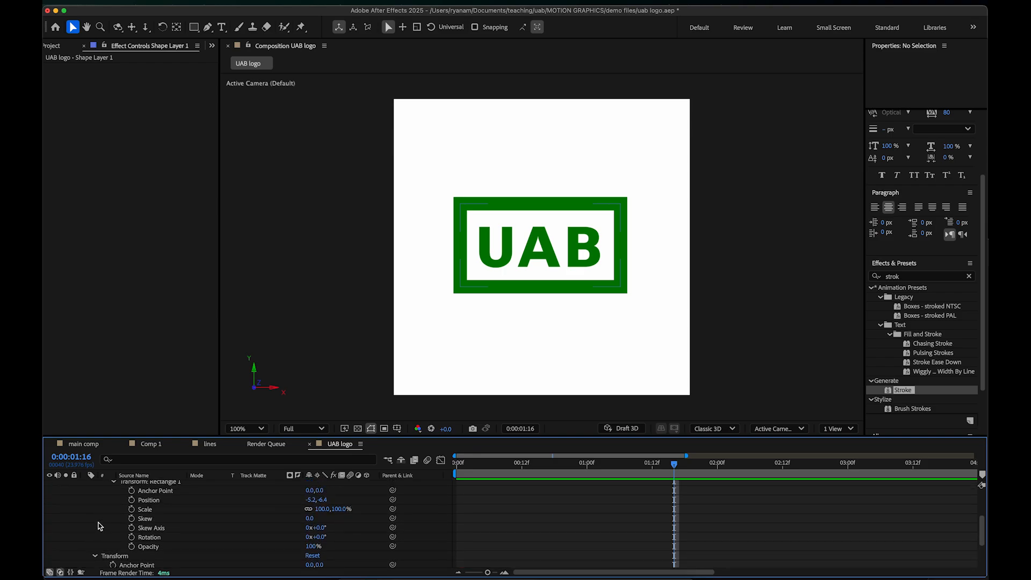
{"action": "left_click", "coordinate": [113, 506]}
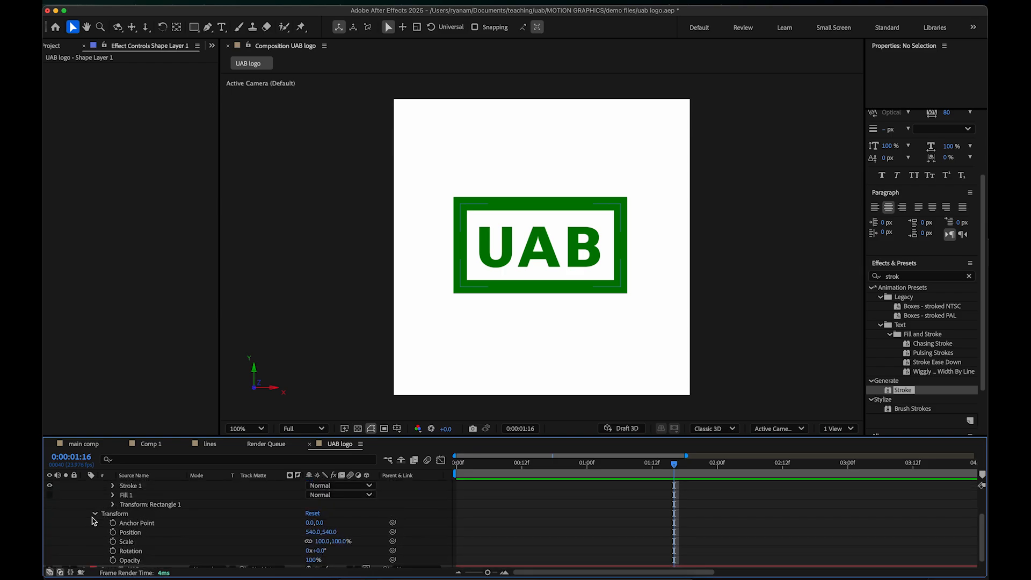
{"action": "left_click", "coordinate": [95, 514]}
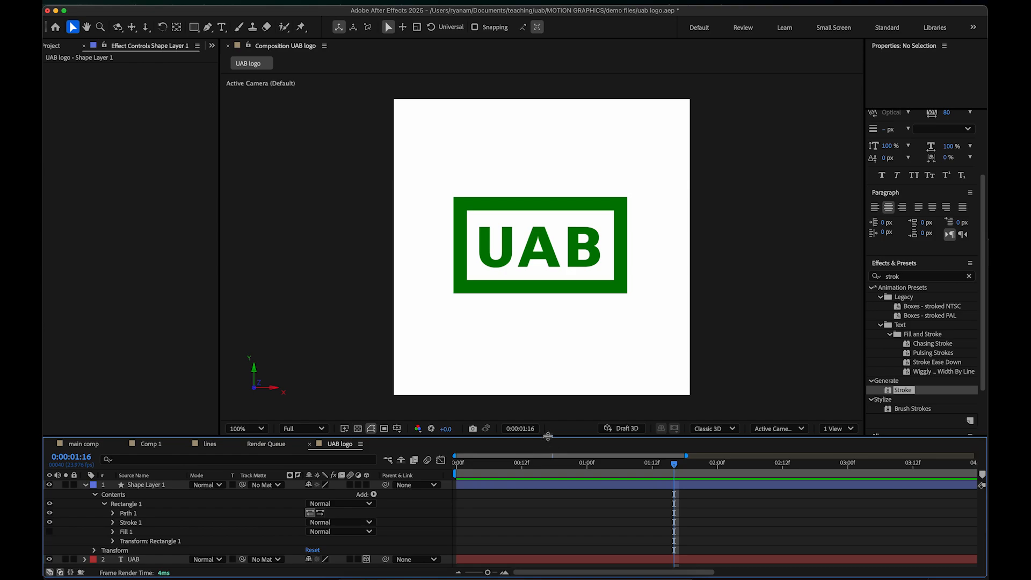
Step: Enlarge the timeline area, add Round Corners to Rectangle 1 with a radius of 100, and collapse its properties
{"action": "left_click_drag", "start_coordinate": [550, 436], "coordinate": [573, 381]}
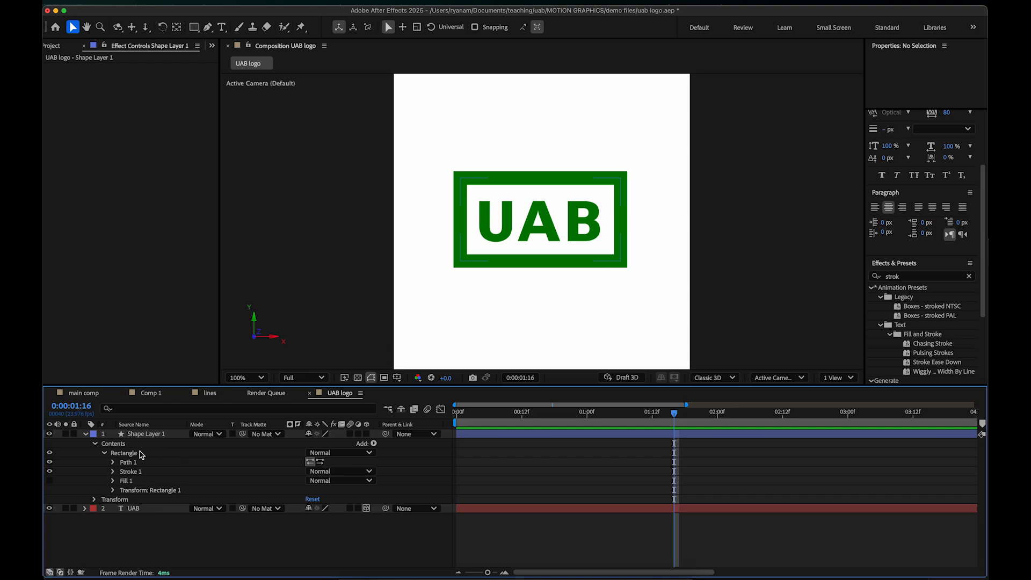
{"action": "left_click", "coordinate": [122, 453]}
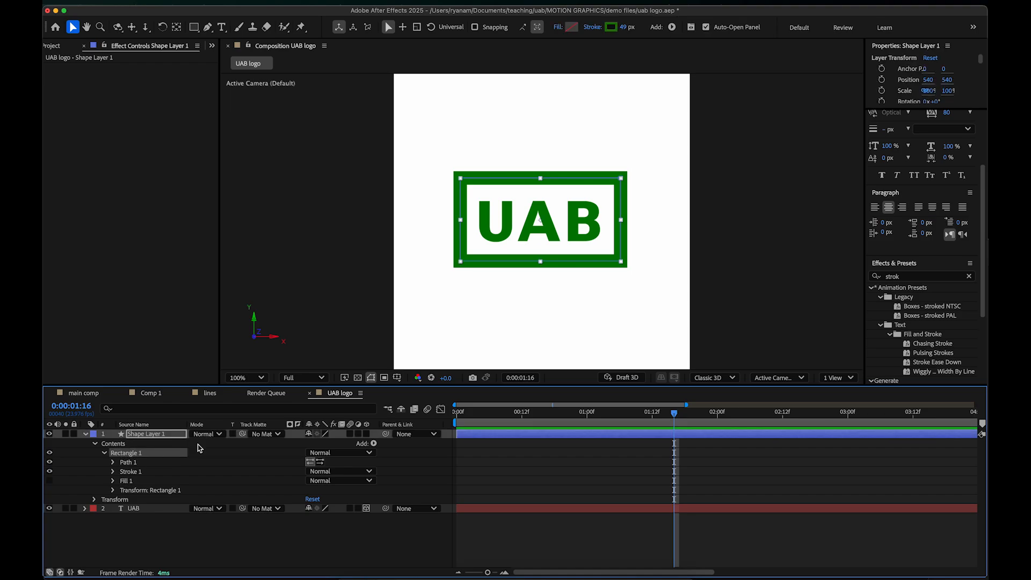
{"action": "left_click", "coordinate": [374, 444]}
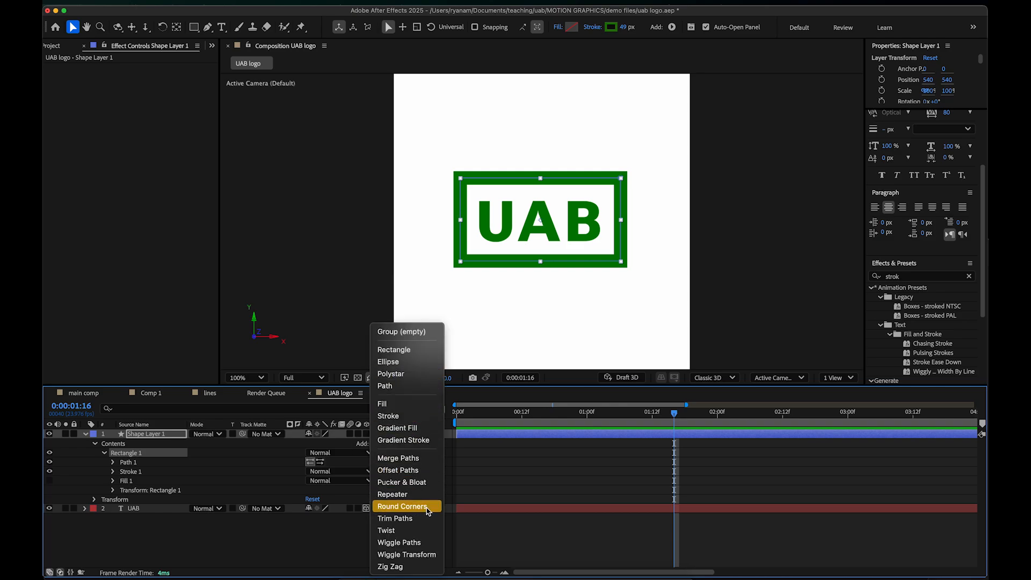
{"action": "left_click", "coordinate": [402, 507]}
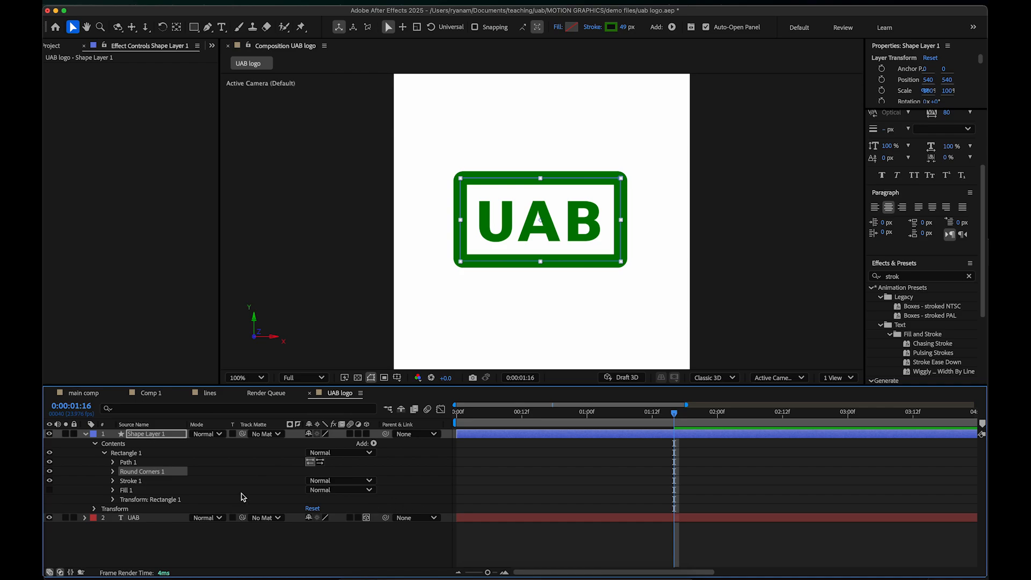
{"action": "left_click", "coordinate": [113, 471]}
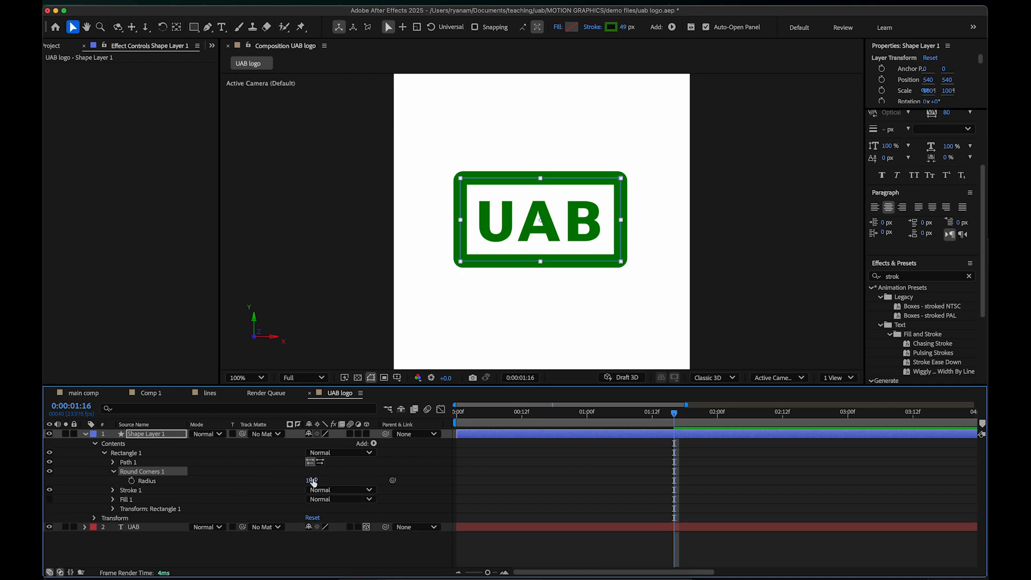
{"action": "left_click_drag", "start_coordinate": [312, 481], "coordinate": [355, 476]}
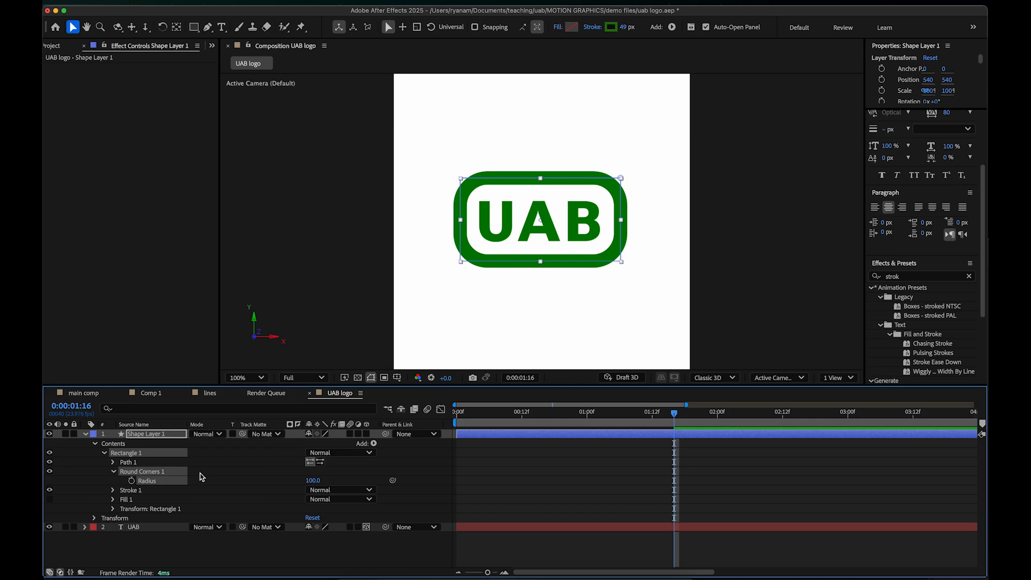
{"action": "key", "text": "super+shift+a"}
{"action": "left_click", "coordinate": [114, 472]}
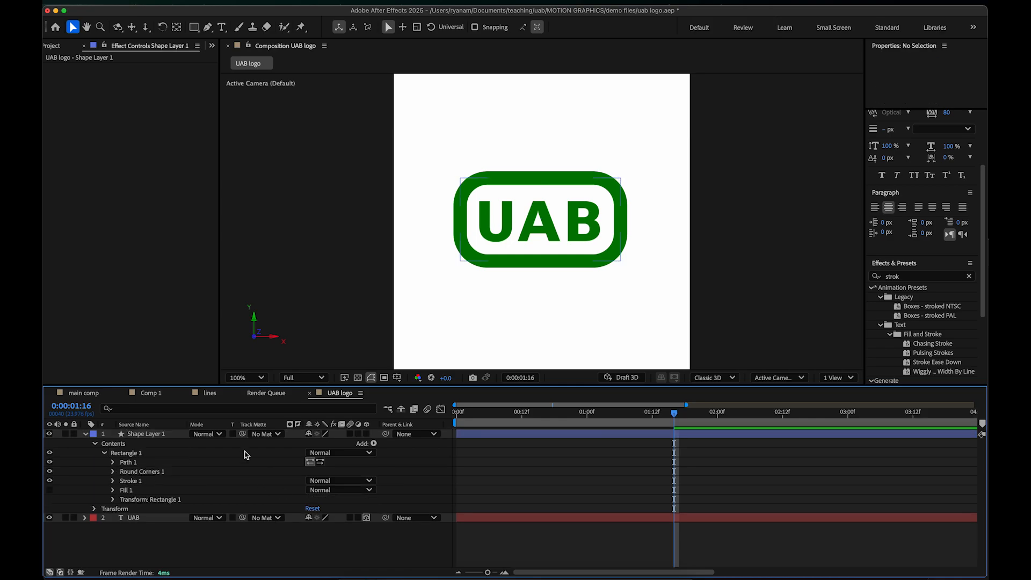
Step: Add Trim Paths to the contents of the whole shape layer and expand its properties
{"action": "left_click", "coordinate": [374, 443]}
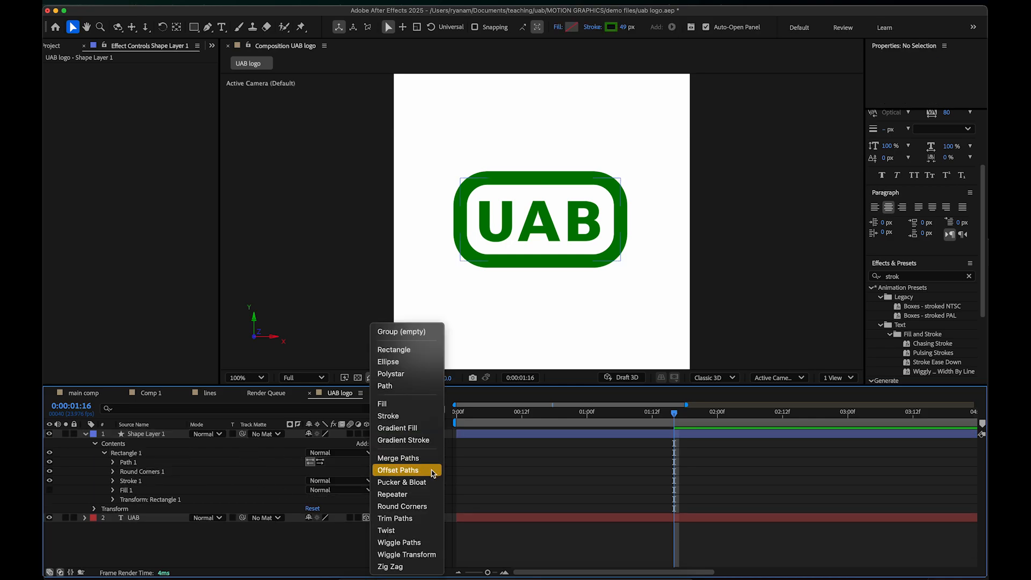
{"action": "left_click", "coordinate": [400, 519]}
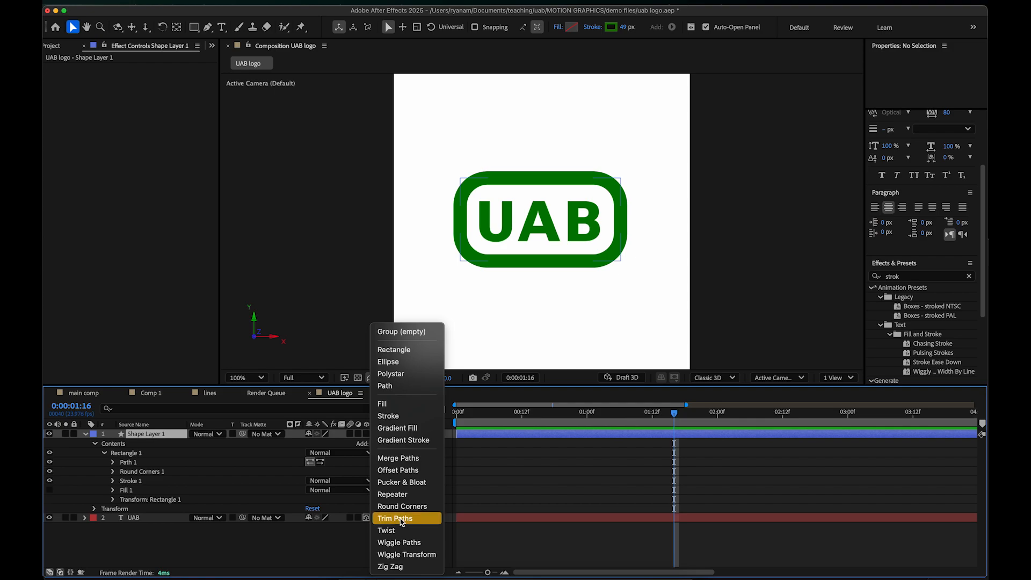
{"action": "left_click", "coordinate": [401, 519]}
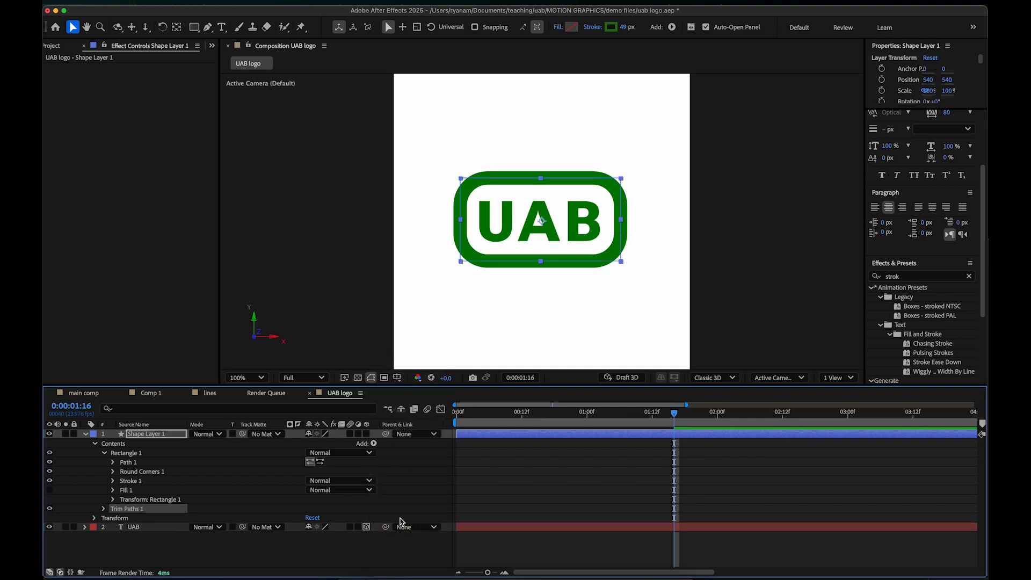
{"action": "left_click", "coordinate": [103, 508]}
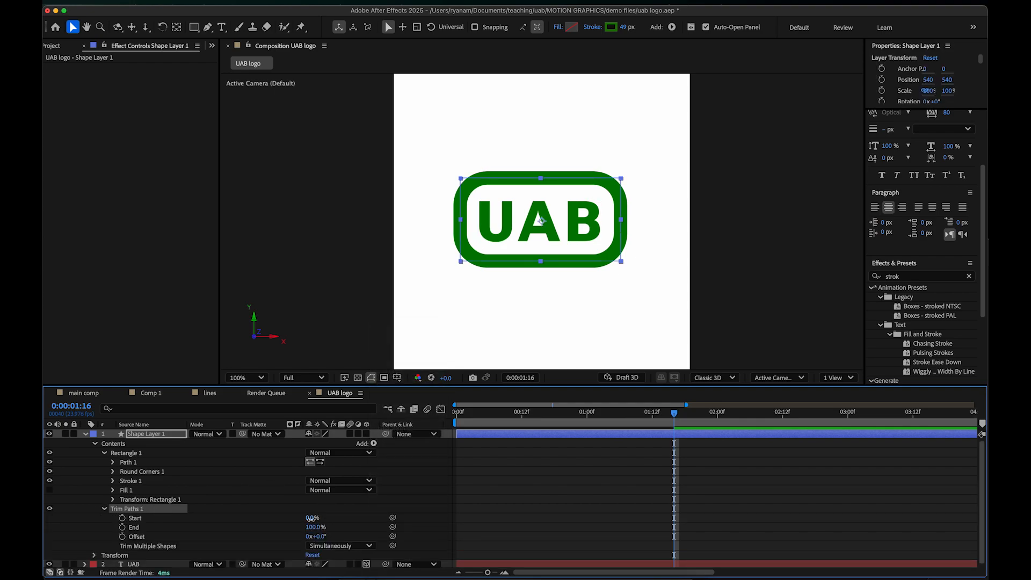
Step: Try out different Trim Paths Start and End values, then set both to 0%
{"action": "mouse_move", "coordinate": [310, 517]}
{"action": "left_mouse_down"}
{"action": "mouse_move", "coordinate": [359, 514]}
{"action": "mouse_move", "coordinate": [300, 508]}
{"action": "mouse_move", "coordinate": [330, 509]}
{"action": "mouse_move", "coordinate": [292, 527]}
{"action": "mouse_move", "coordinate": [260, 510]}
{"action": "mouse_move", "coordinate": [239, 515]}
{"action": "left_mouse_up"}
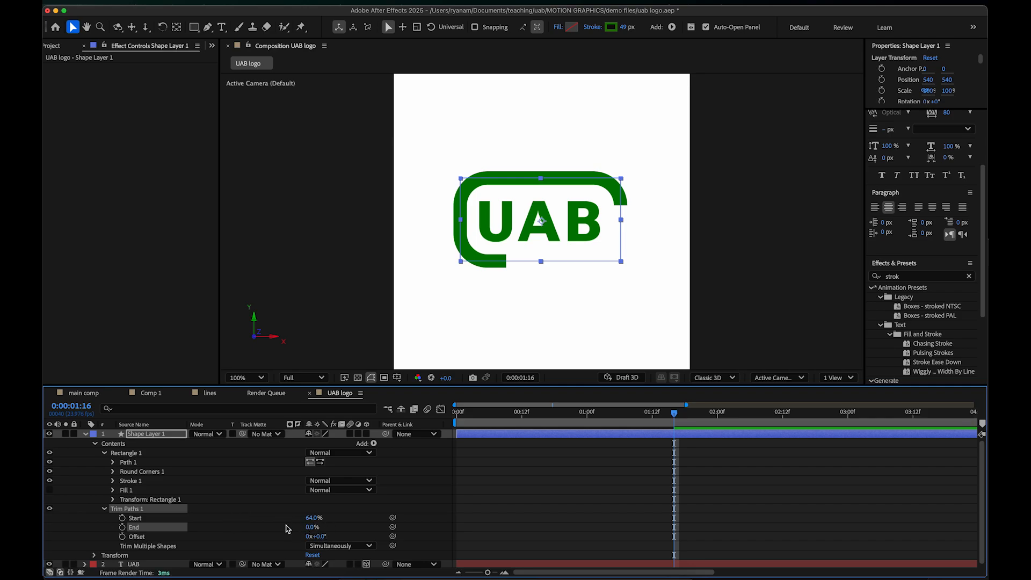
{"action": "left_click", "coordinate": [313, 518]}
{"action": "type", "text": "0"}
{"action": "key", "text": "Return"}
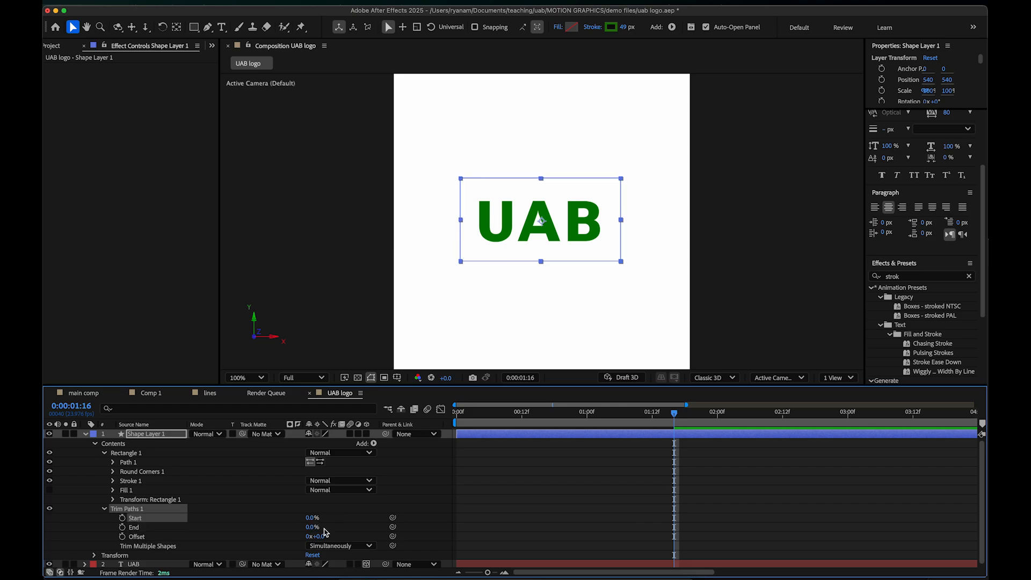
Step: Play the UAB swing from the first frame and stop the playback at 0:00:01:23
{"action": "left_click_drag", "start_coordinate": [515, 413], "coordinate": [449, 415]}
{"action": "key", "text": "space"}
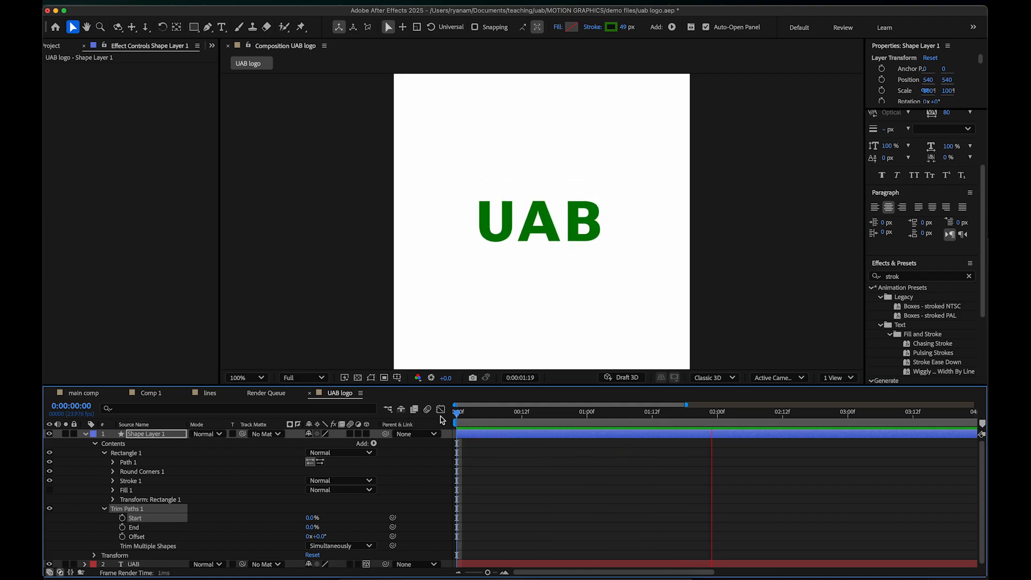
{"action": "key", "text": "space"}
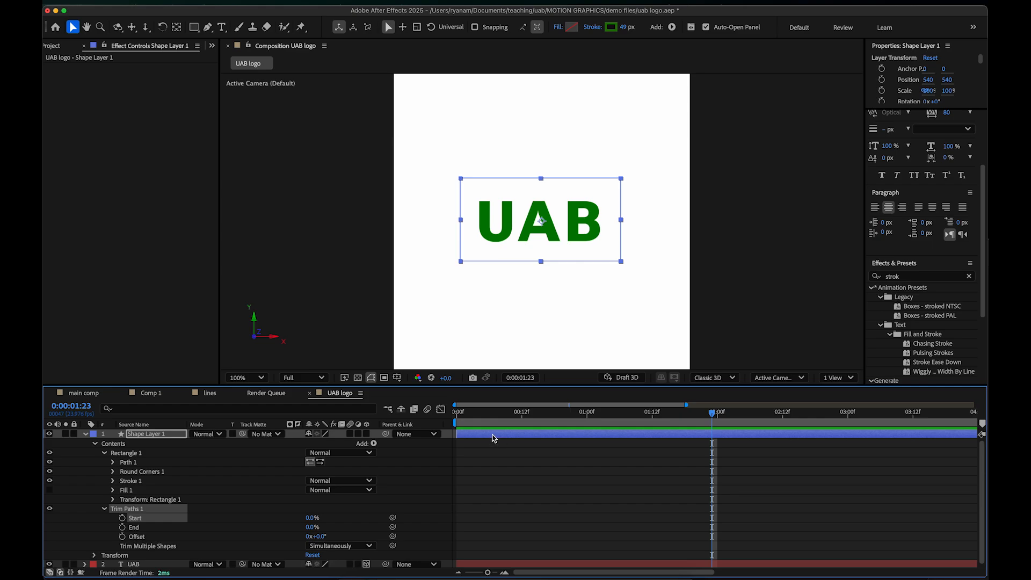
Step: Shift the UAB text layer later in time so it starts at about 0:00:01:05
{"action": "scroll", "coordinate": [510, 481], "scroll_direction": "down", "scroll_amount": 1}
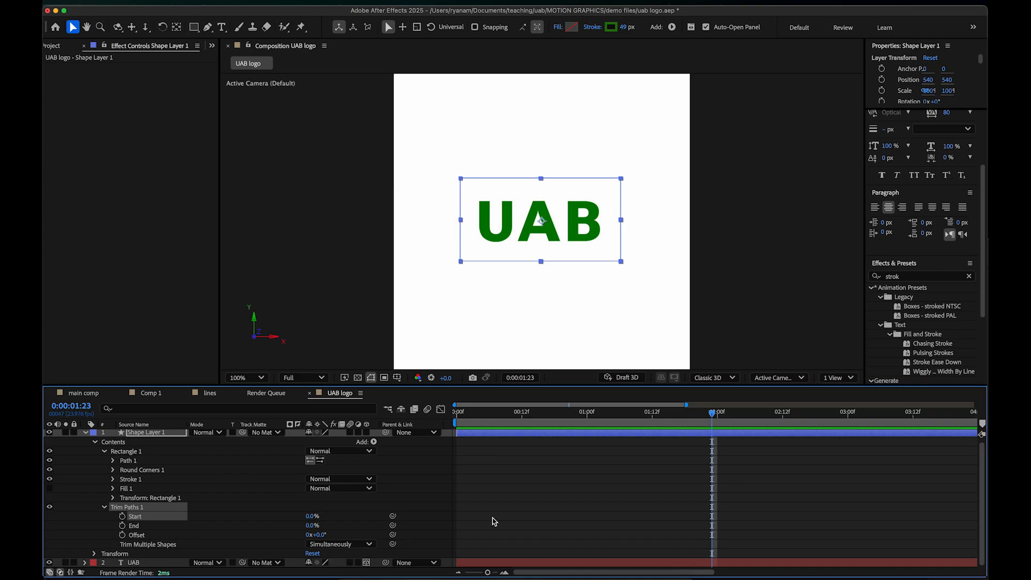
{"action": "left_click", "coordinate": [476, 563]}
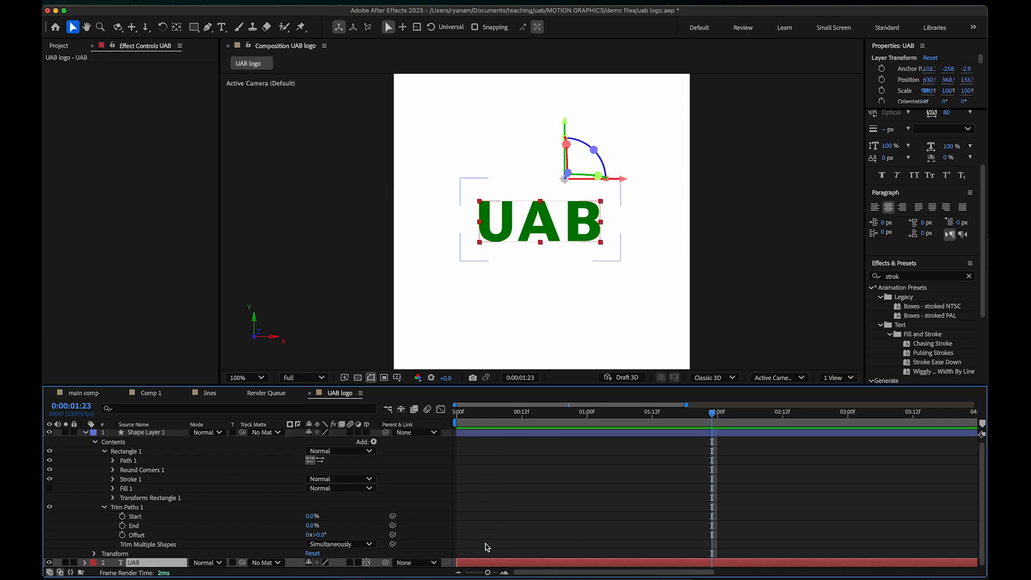
{"action": "left_click_drag", "start_coordinate": [465, 564], "coordinate": [553, 564]}
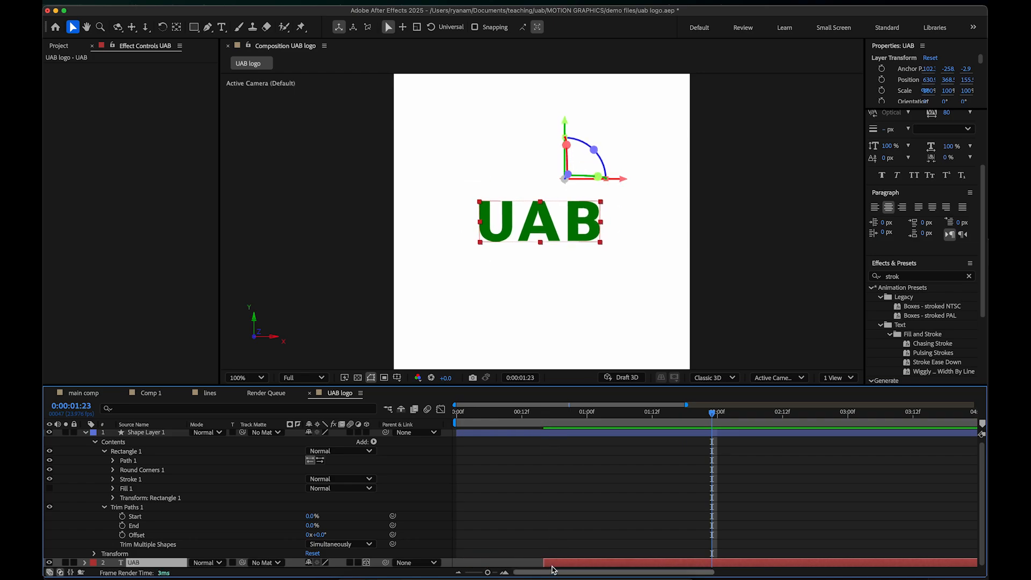
{"action": "left_click_drag", "start_coordinate": [563, 562], "coordinate": [628, 562]}
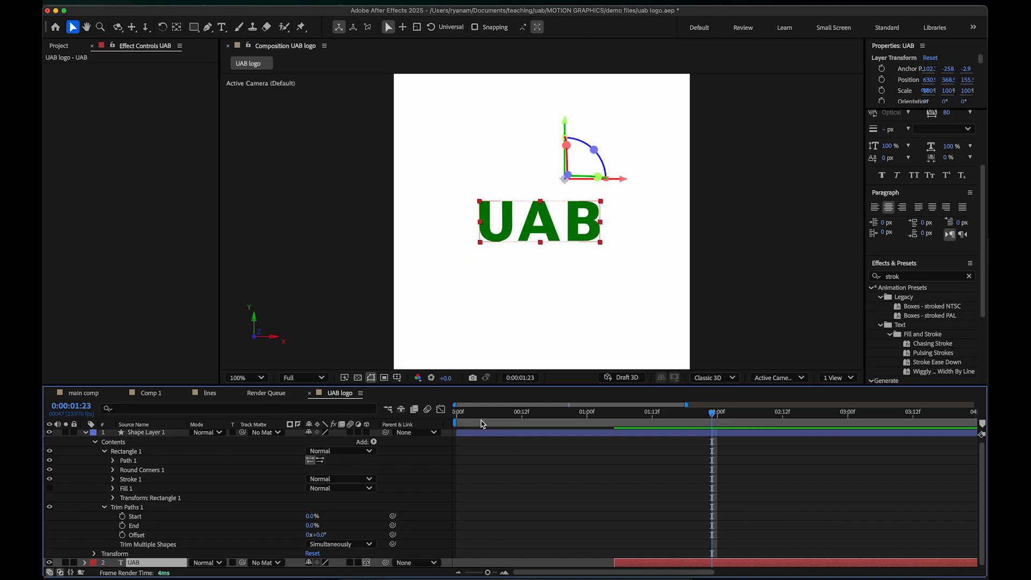
Step: At the first frame, set the outline's Trim Paths Start and End to 100% and the Offset to -229°
{"action": "left_click_drag", "start_coordinate": [482, 413], "coordinate": [443, 415]}
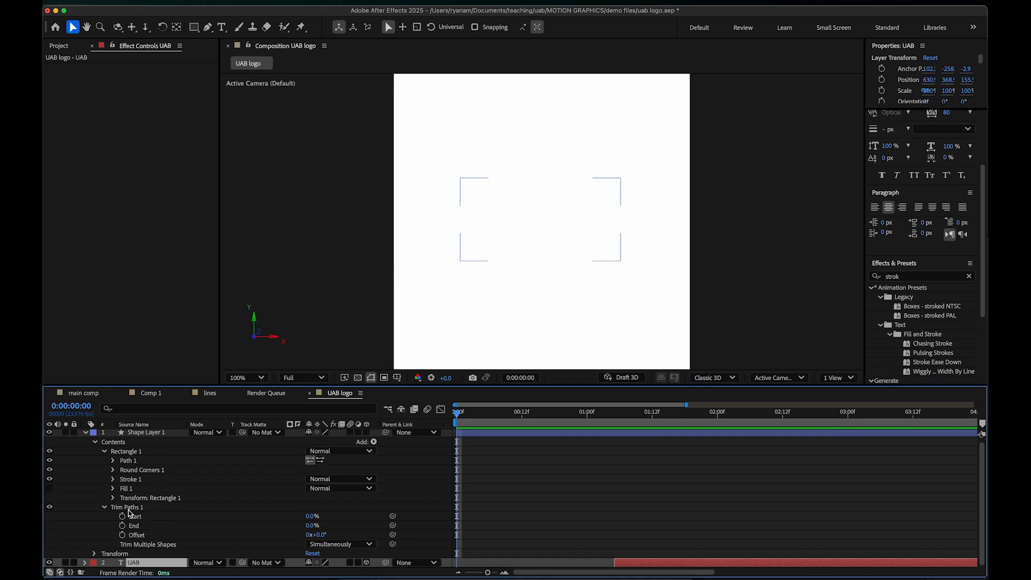
{"action": "left_click", "coordinate": [130, 508]}
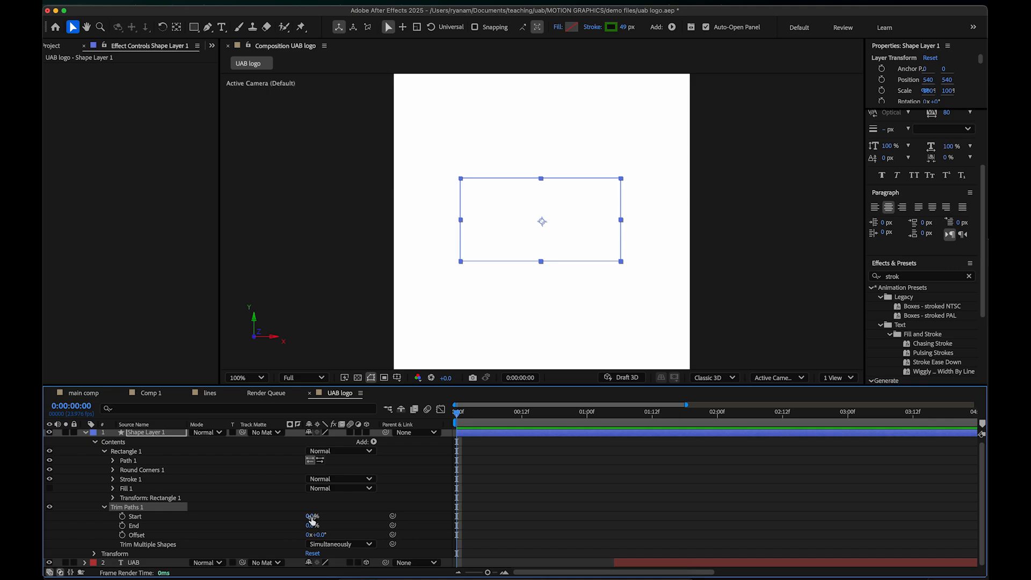
{"action": "mouse_move", "coordinate": [312, 516]}
{"action": "left_mouse_down"}
{"action": "mouse_move", "coordinate": [330, 514]}
{"action": "mouse_move", "coordinate": [304, 515]}
{"action": "mouse_move", "coordinate": [323, 529]}
{"action": "mouse_move", "coordinate": [275, 523]}
{"action": "mouse_move", "coordinate": [303, 525]}
{"action": "mouse_move", "coordinate": [328, 511]}
{"action": "mouse_move", "coordinate": [301, 511]}
{"action": "mouse_move", "coordinate": [354, 502]}
{"action": "mouse_move", "coordinate": [332, 522]}
{"action": "mouse_move", "coordinate": [285, 521]}
{"action": "mouse_move", "coordinate": [320, 534]}
{"action": "mouse_move", "coordinate": [209, 546]}
{"action": "left_mouse_up"}
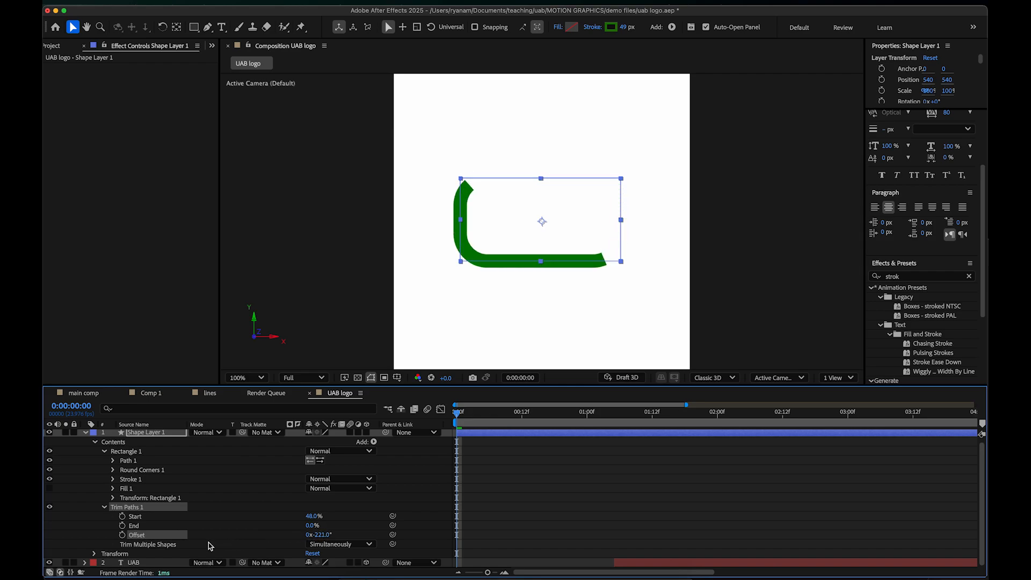
{"action": "mouse_move", "coordinate": [311, 531]}
{"action": "left_mouse_down"}
{"action": "mouse_move", "coordinate": [343, 530]}
{"action": "mouse_move", "coordinate": [288, 529]}
{"action": "mouse_move", "coordinate": [313, 517]}
{"action": "mouse_move", "coordinate": [277, 513]}
{"action": "mouse_move", "coordinate": [317, 535]}
{"action": "mouse_move", "coordinate": [316, 517]}
{"action": "mouse_move", "coordinate": [302, 525]}
{"action": "mouse_move", "coordinate": [321, 535]}
{"action": "mouse_move", "coordinate": [315, 516]}
{"action": "mouse_move", "coordinate": [338, 506]}
{"action": "mouse_move", "coordinate": [314, 524]}
{"action": "mouse_move", "coordinate": [340, 514]}
{"action": "mouse_move", "coordinate": [302, 523]}
{"action": "mouse_move", "coordinate": [335, 515]}
{"action": "mouse_move", "coordinate": [327, 524]}
{"action": "left_mouse_up"}
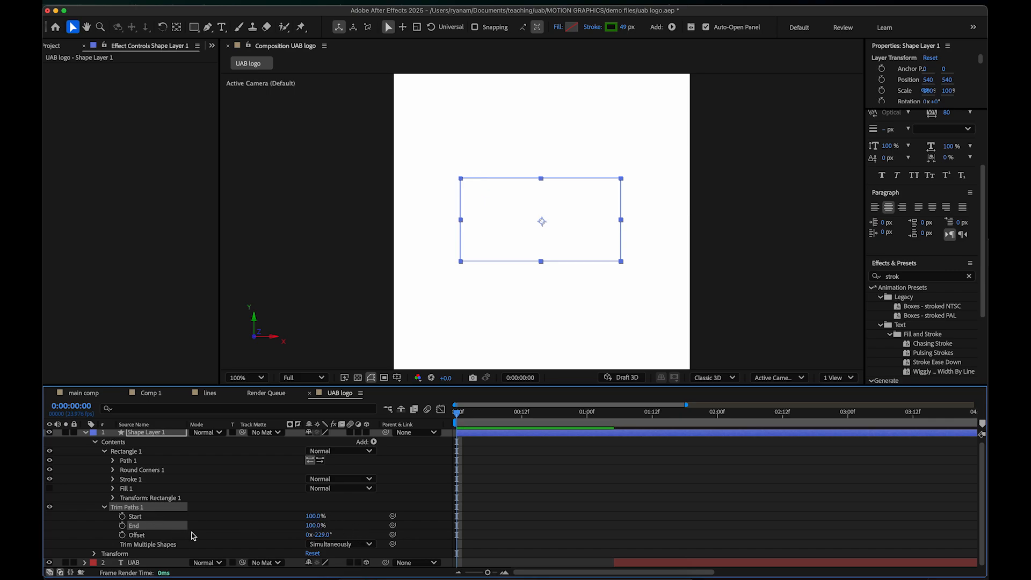
{"action": "mouse_move", "coordinate": [309, 525]}
{"action": "left_mouse_down"}
{"action": "mouse_move", "coordinate": [300, 525]}
{"action": "mouse_move", "coordinate": [321, 524]}
{"action": "left_mouse_up"}
Step: Keyframe the Trim Paths End at 100% on the first frame and at 1% at 0:00:01:04
{"action": "left_click", "coordinate": [122, 526]}
{"action": "left_click_drag", "start_coordinate": [457, 412], "coordinate": [608, 418]}
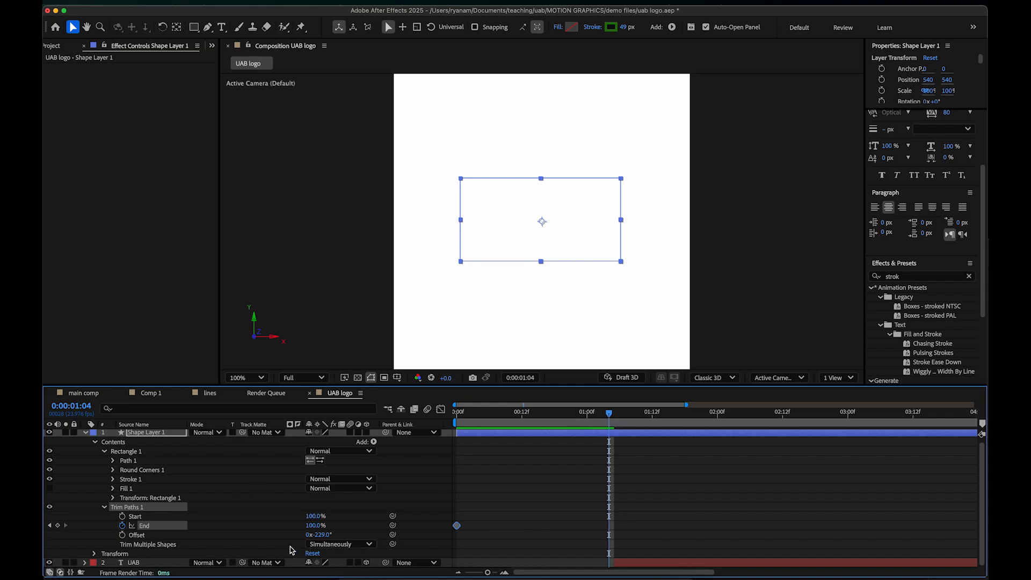
{"action": "mouse_move", "coordinate": [317, 525]}
{"action": "left_mouse_down"}
{"action": "mouse_move", "coordinate": [336, 523]}
{"action": "mouse_move", "coordinate": [301, 525]}
{"action": "mouse_move", "coordinate": [348, 522]}
{"action": "mouse_move", "coordinate": [299, 529]}
{"action": "left_mouse_up"}
Step: Play the outline drawing on from the first frame and stop at 0:00:02:09
{"action": "left_click_drag", "start_coordinate": [477, 416], "coordinate": [443, 420]}
{"action": "key", "text": "space"}
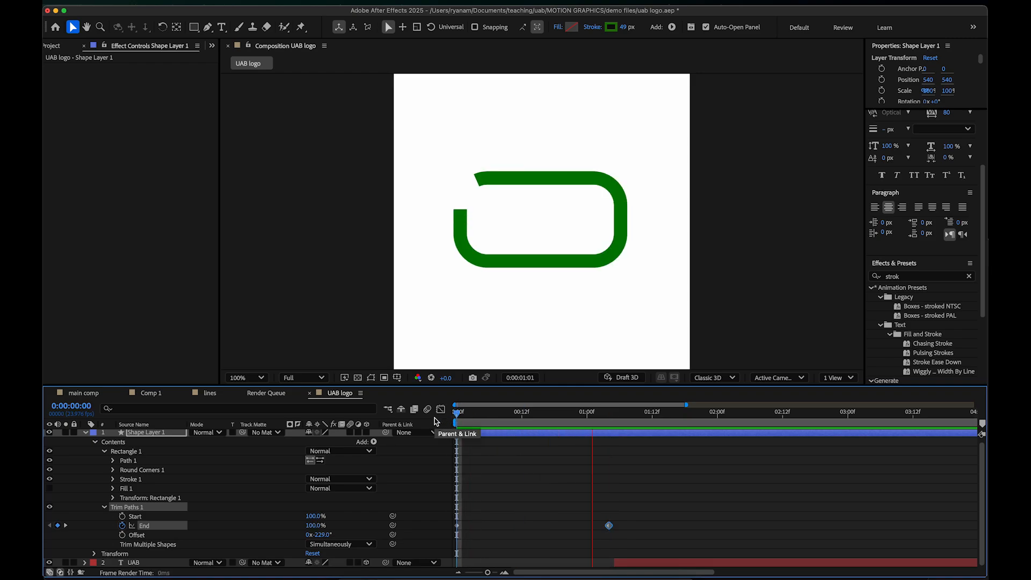
{"action": "key", "text": "space"}
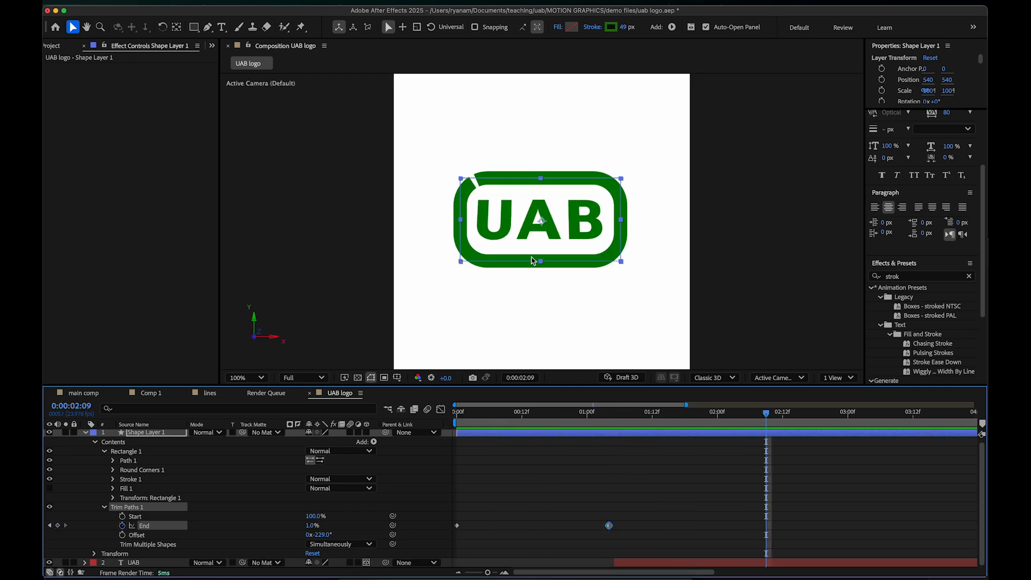
Step: Set the Trim Paths End keyframe at 0:00:01:04 to 0% to close the gap in the outline
{"action": "left_click", "coordinate": [609, 412]}
{"action": "mouse_move", "coordinate": [609, 412]}
{"action": "left_mouse_down"}
{"action": "mouse_move", "coordinate": [600, 415]}
{"action": "mouse_move", "coordinate": [610, 414]}
{"action": "left_mouse_up"}
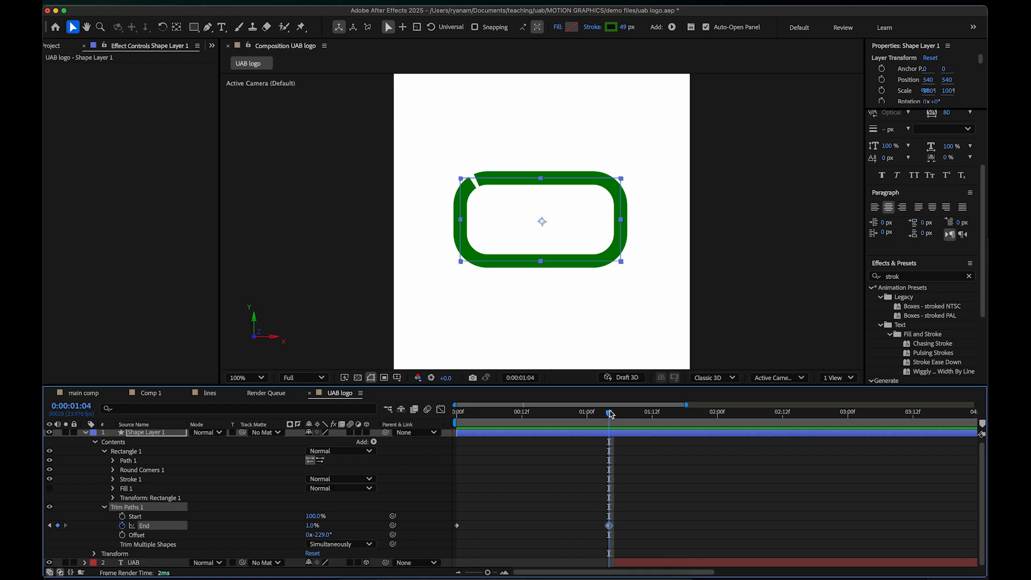
{"action": "left_click", "coordinate": [313, 525]}
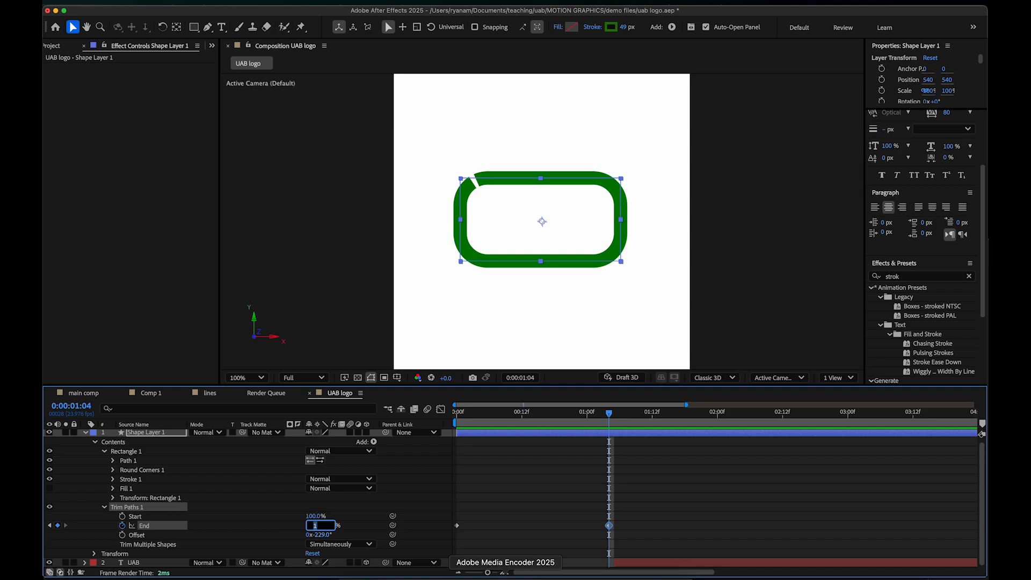
{"action": "left_click", "coordinate": [428, 532]}
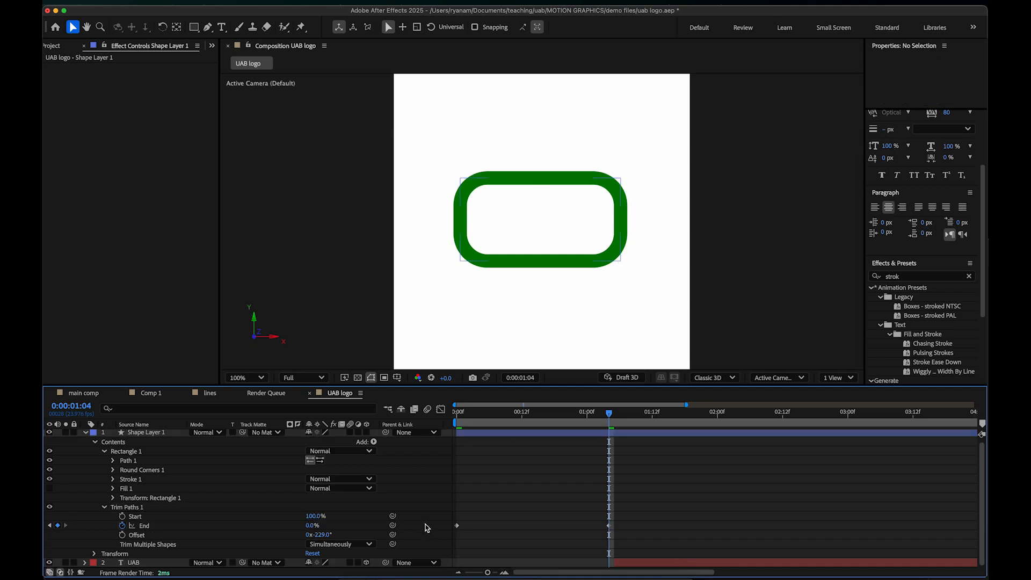
Step: Play the closed outline and text swing from the first frame and stop at 0:00:03:11
{"action": "left_click_drag", "start_coordinate": [485, 413], "coordinate": [456, 414]}
{"action": "key", "text": "space"}
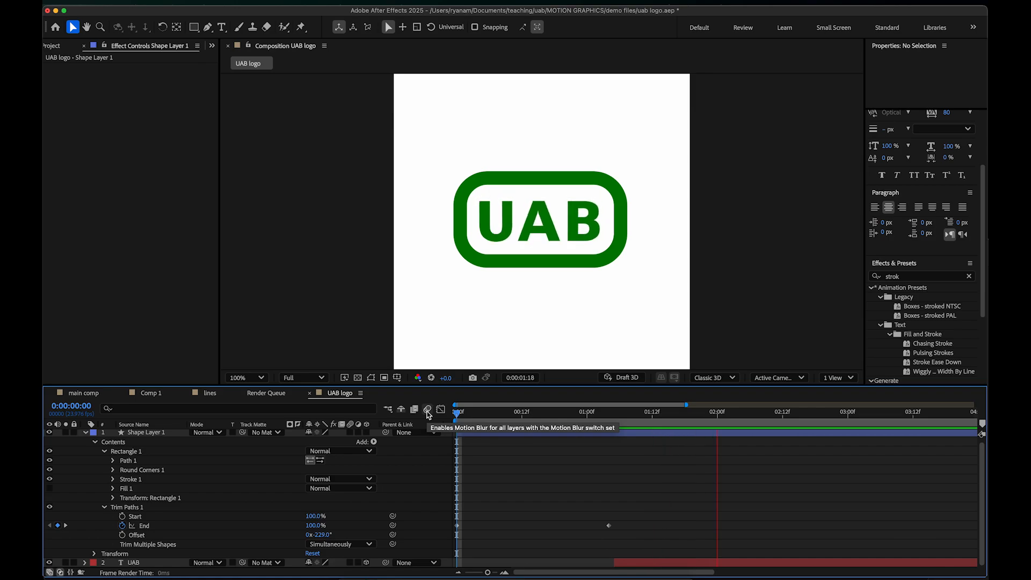
{"action": "key", "text": "space"}
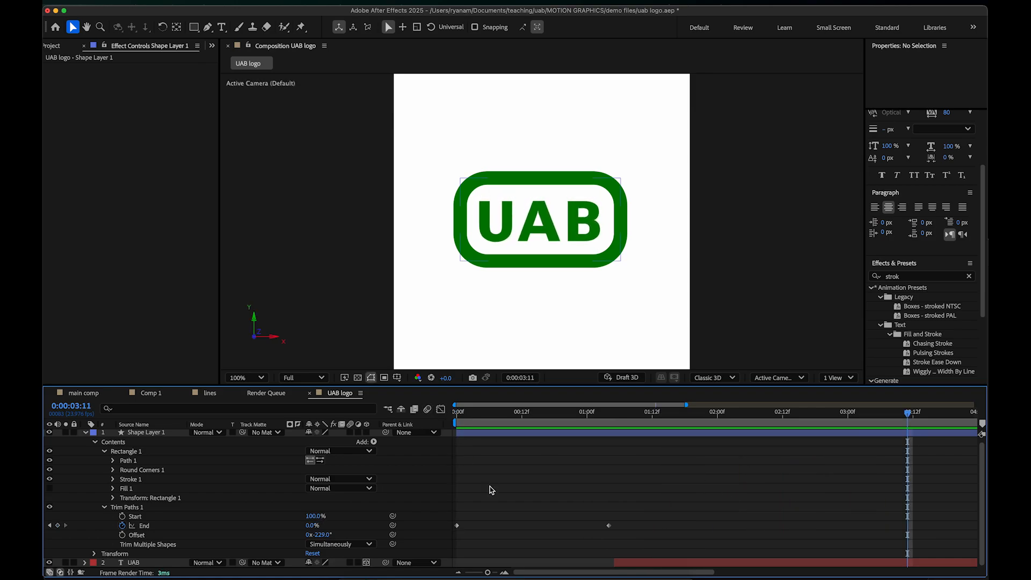
Step: Apply Easy Ease to both Trim Paths End keyframes of the outline
{"action": "mouse_move", "coordinate": [474, 417]}
{"action": "left_mouse_down"}
{"action": "mouse_move", "coordinate": [457, 418]}
{"action": "mouse_move", "coordinate": [881, 417]}
{"action": "mouse_move", "coordinate": [458, 418]}
{"action": "mouse_move", "coordinate": [599, 418]}
{"action": "left_mouse_up"}
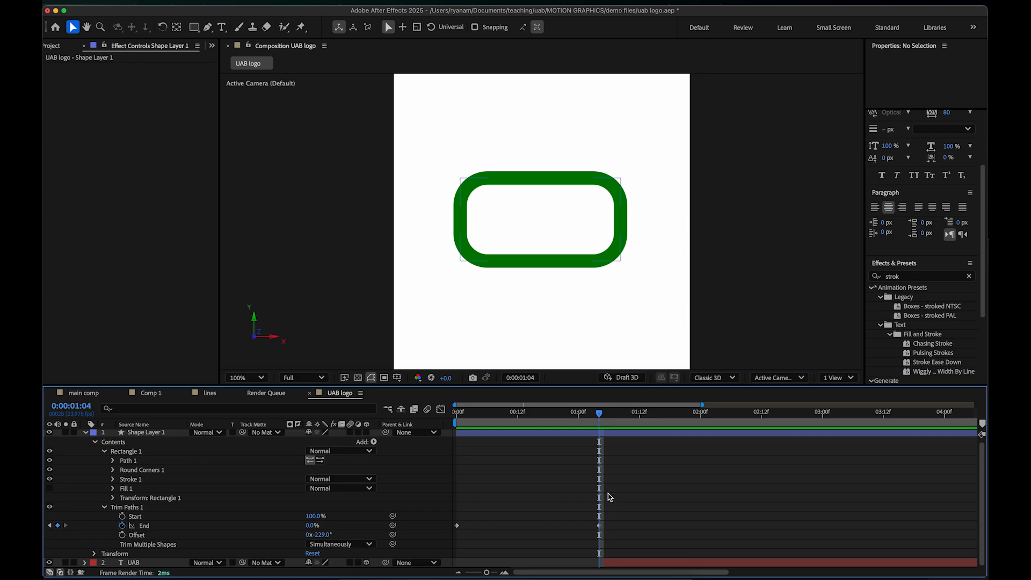
{"action": "left_click_drag", "start_coordinate": [623, 520], "coordinate": [456, 535]}
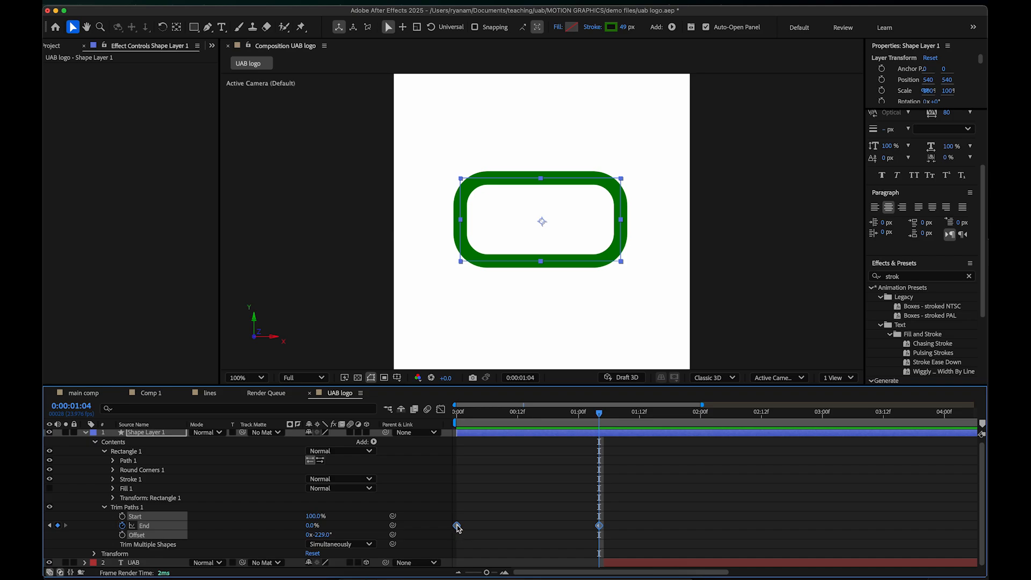
{"action": "right_click", "coordinate": [457, 526]}
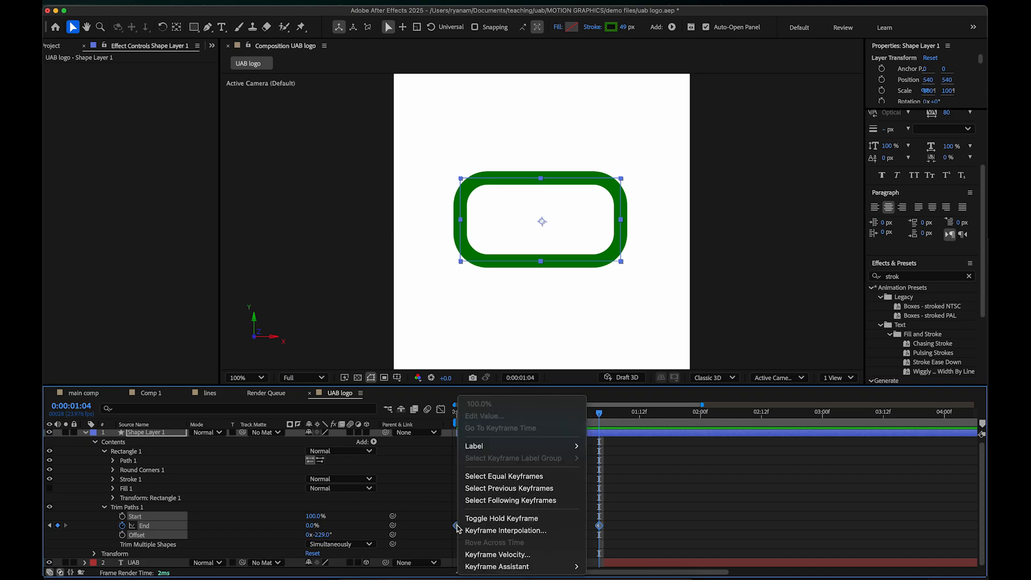
{"action": "mouse_move", "coordinate": [528, 567]}
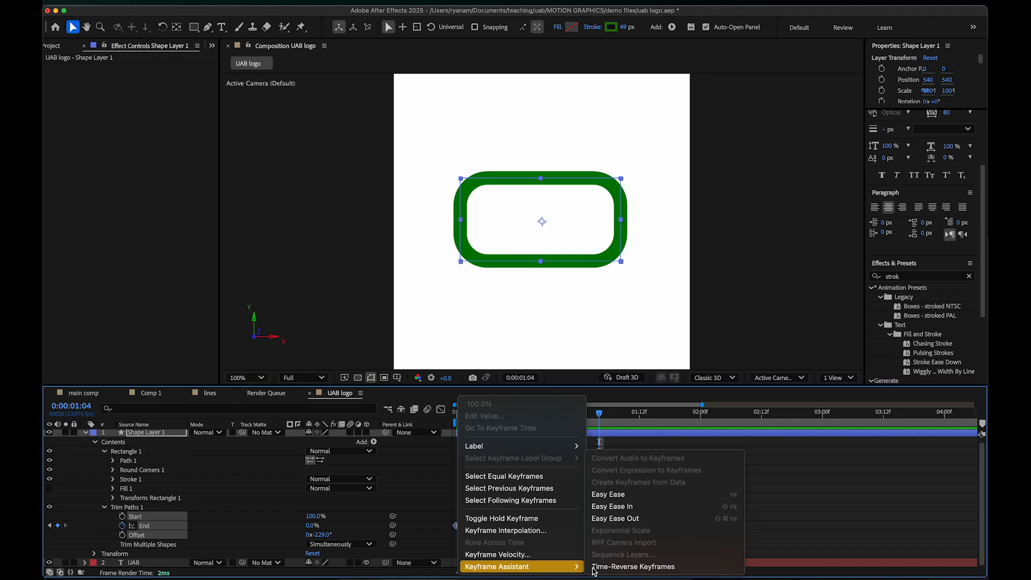
{"action": "left_click", "coordinate": [646, 499]}
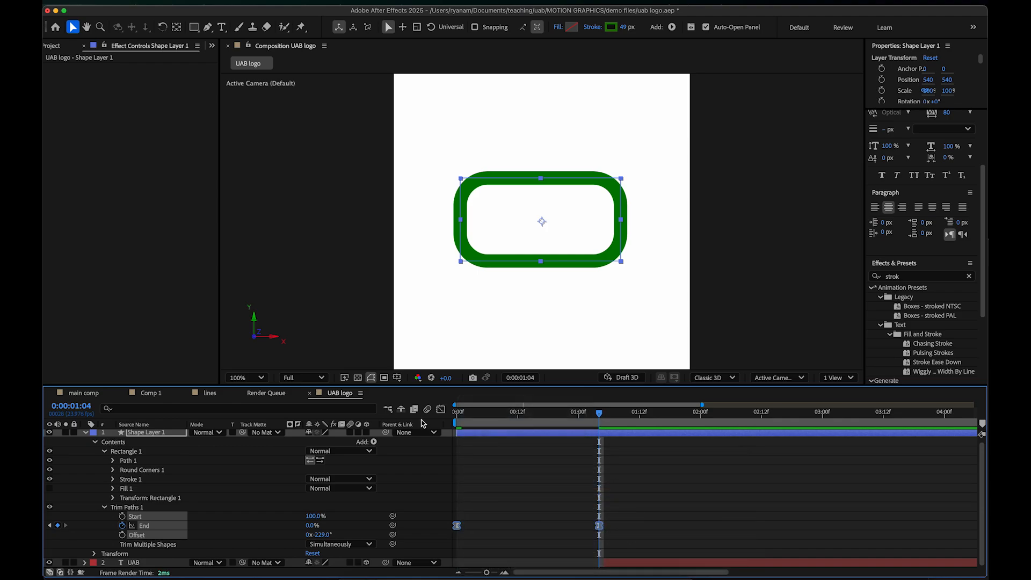
Step: Play the eased logo animation twice from the first frame to check the timing
{"action": "left_click", "coordinate": [459, 414]}
{"action": "left_click_drag", "start_coordinate": [459, 415], "coordinate": [450, 416]}
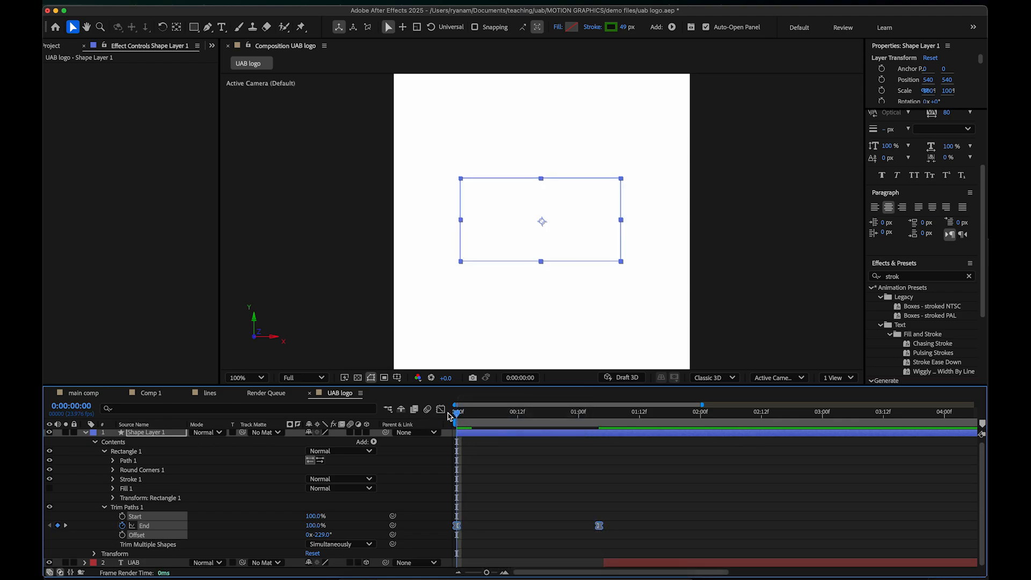
{"action": "key", "text": "space"}
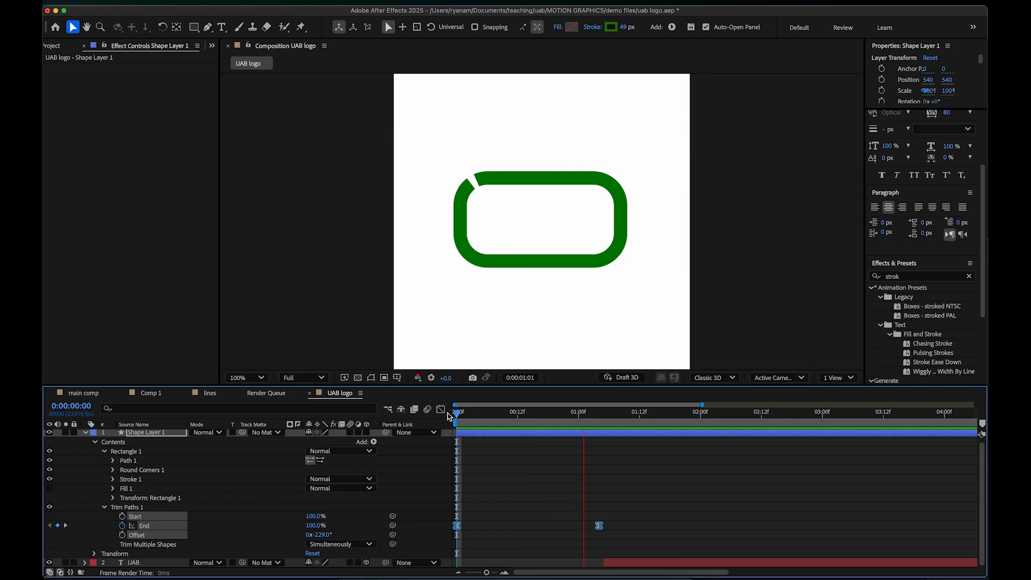
{"action": "key", "text": "space"}
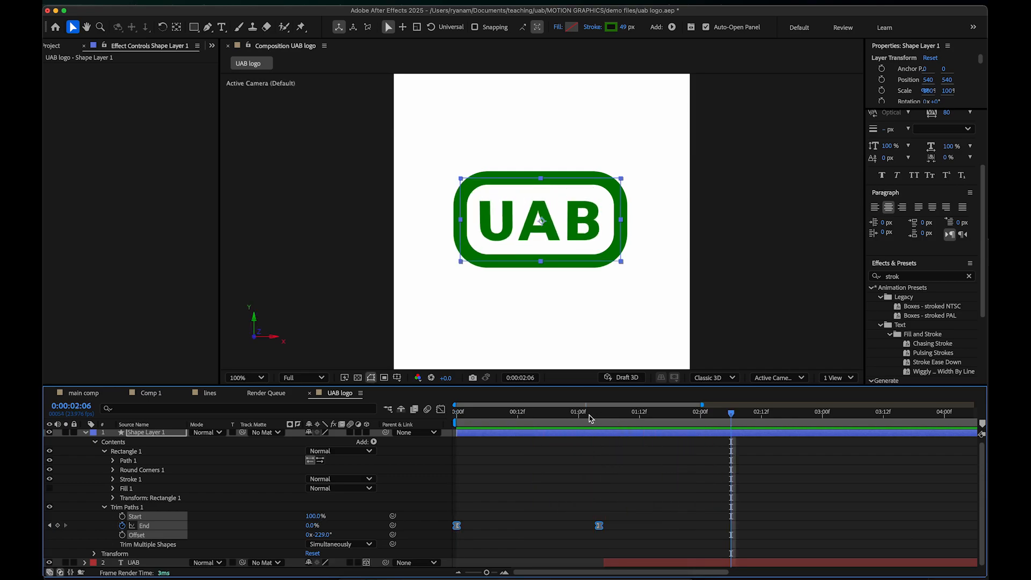
{"action": "mouse_move", "coordinate": [589, 418]}
{"action": "left_mouse_down"}
{"action": "mouse_move", "coordinate": [598, 418]}
{"action": "mouse_move", "coordinate": [440, 420]}
{"action": "left_mouse_up"}
{"action": "key", "text": "space"}
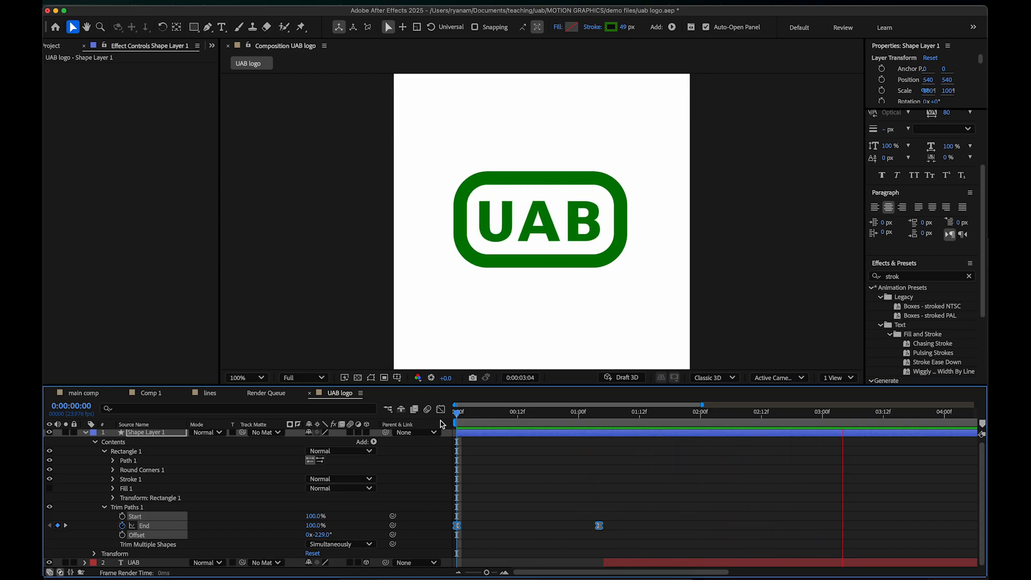
{"action": "key", "text": "space"}
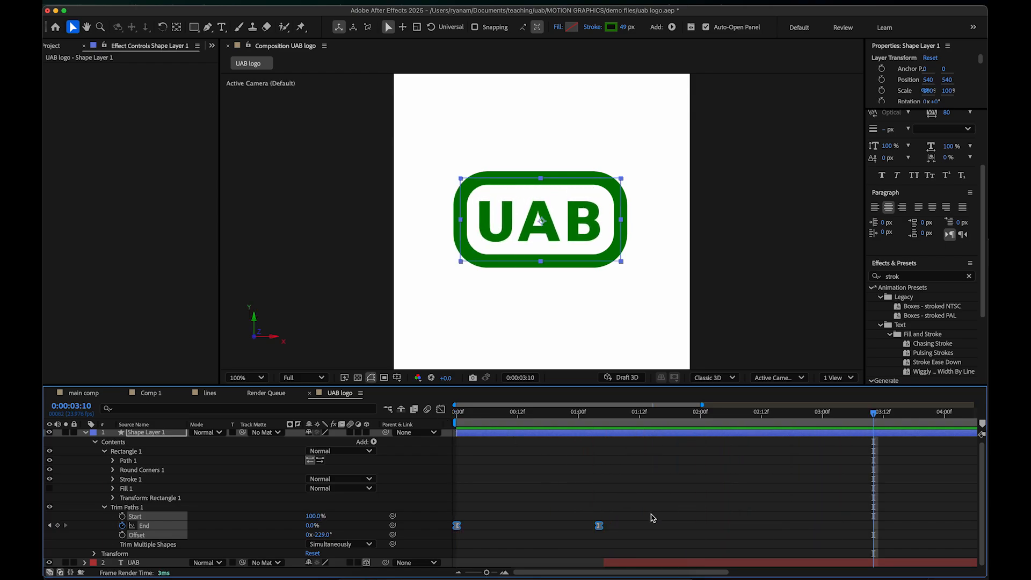
Step: Show a longer time range in the timeline, save the project, and collapse the properties of Shape Layer 1
{"action": "key", "text": "minus"}
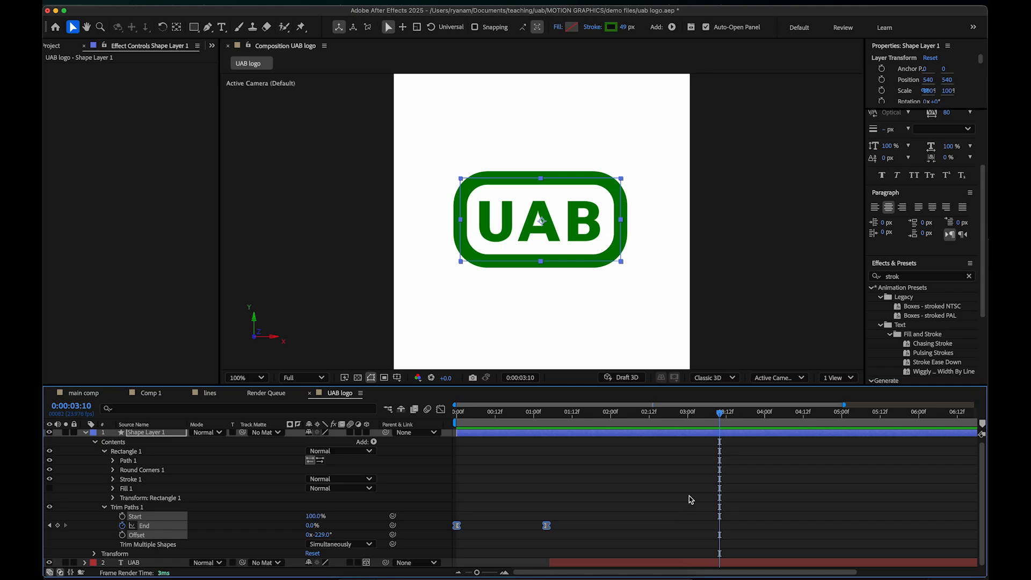
{"action": "key", "text": "super+s"}
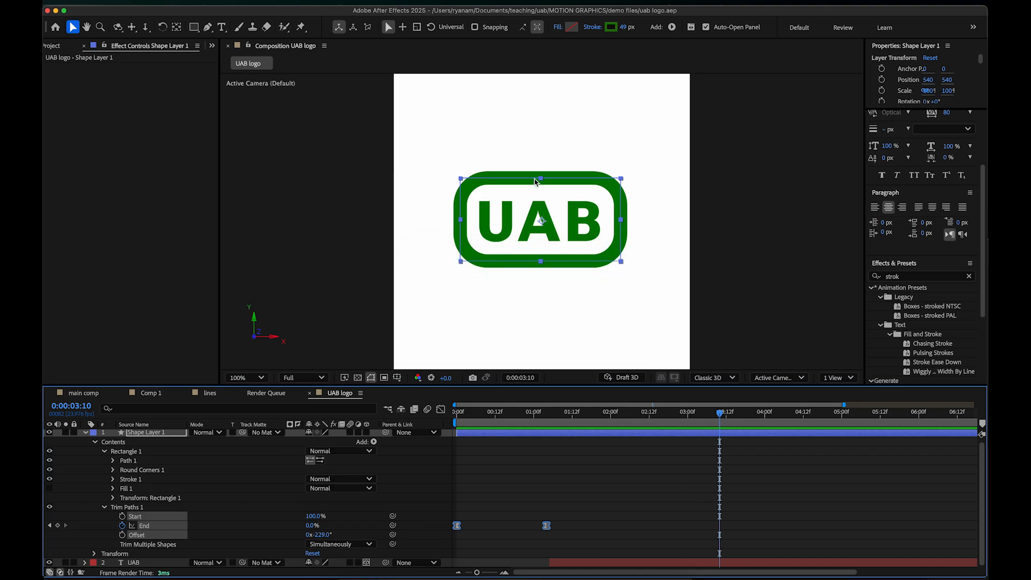
{"action": "left_click", "coordinate": [134, 1]}
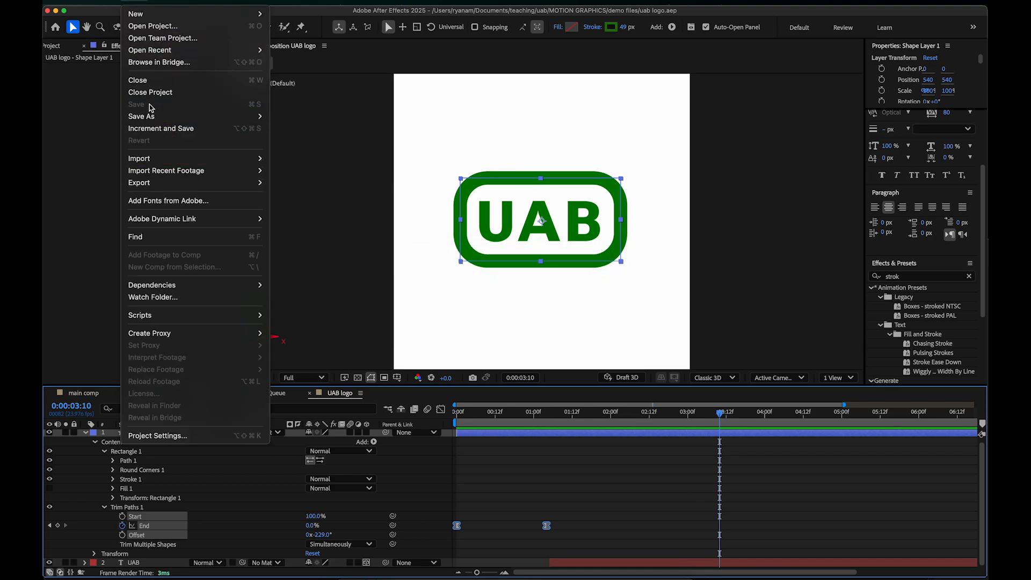
{"action": "left_click", "coordinate": [295, 19]}
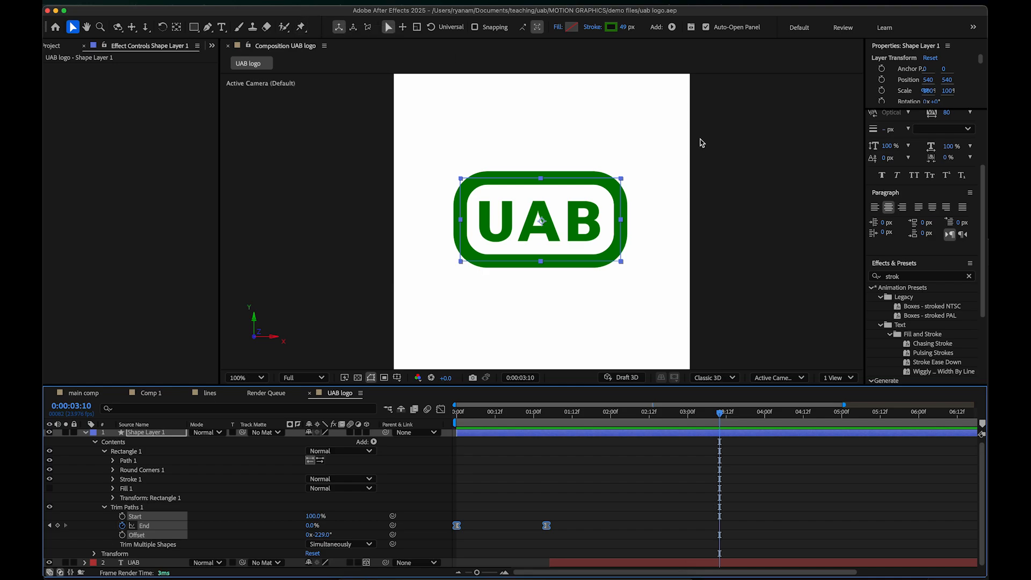
{"action": "left_click", "coordinate": [85, 433]}
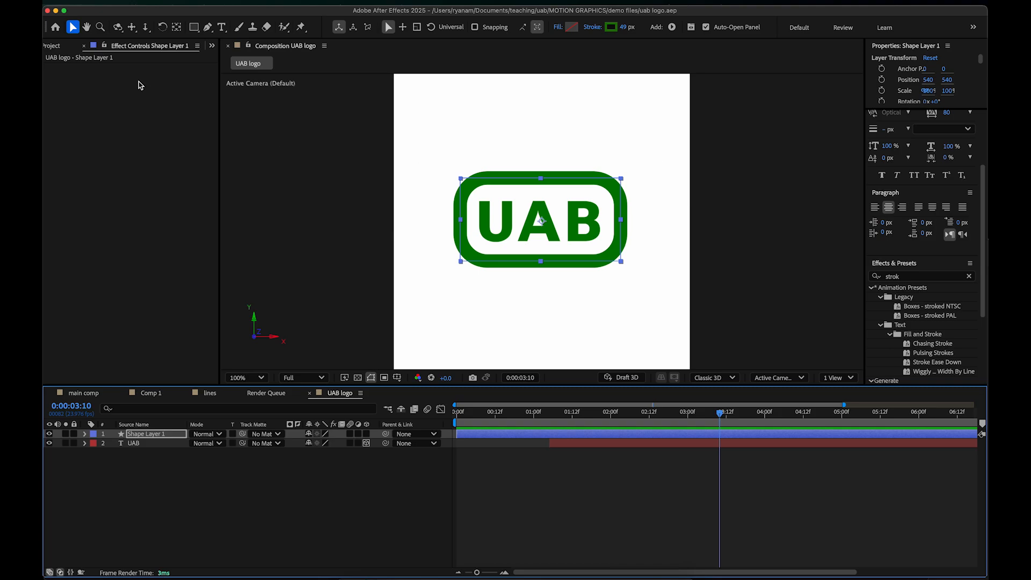
Step: Try moving the outline and UAB text together to the upper part of the composition, undo the move, and deselect both layers
{"action": "left_click", "coordinate": [150, 443], "text": "shift"}
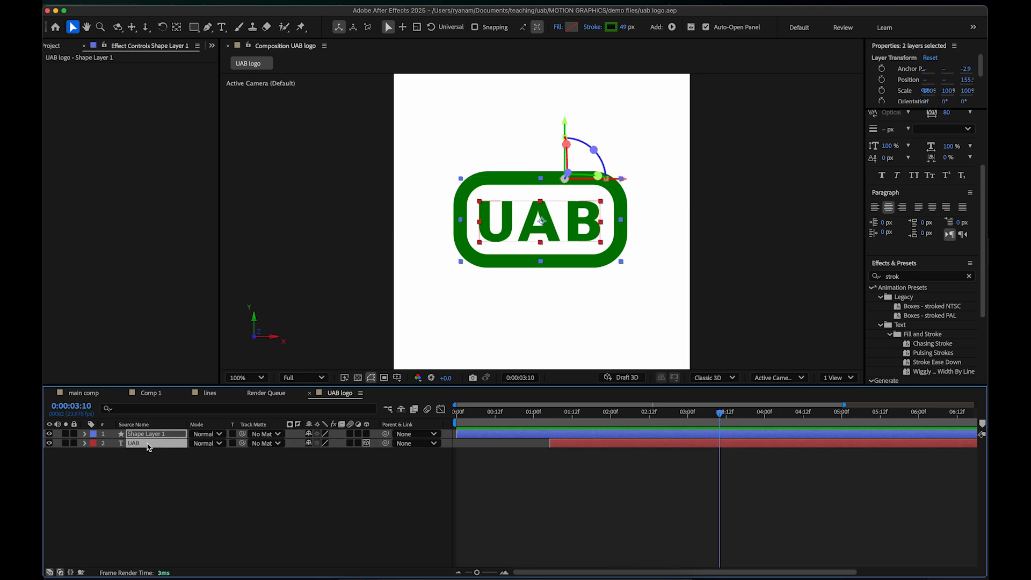
{"action": "left_click_drag", "start_coordinate": [618, 203], "coordinate": [620, 122]}
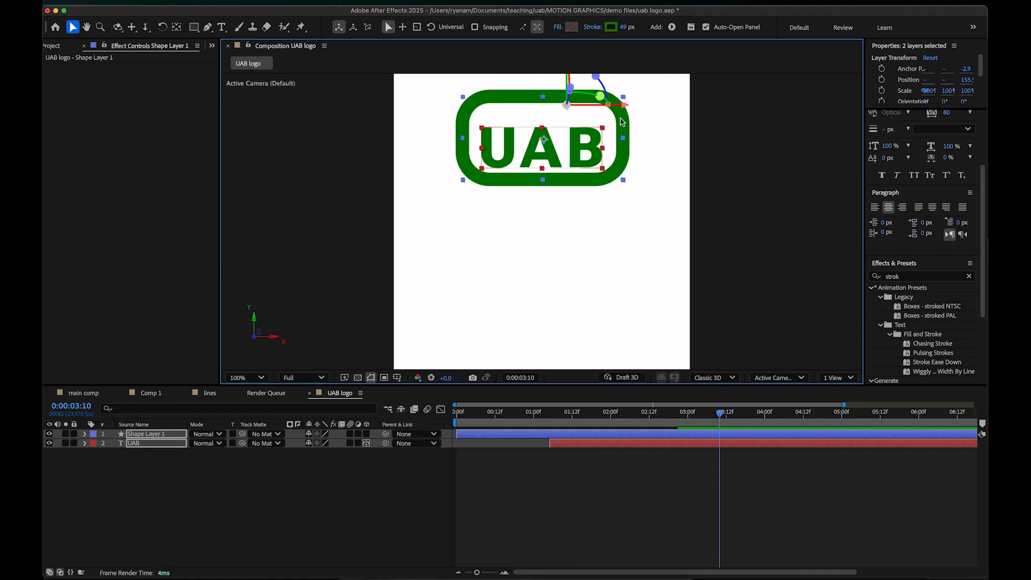
{"action": "key", "text": "super+z"}
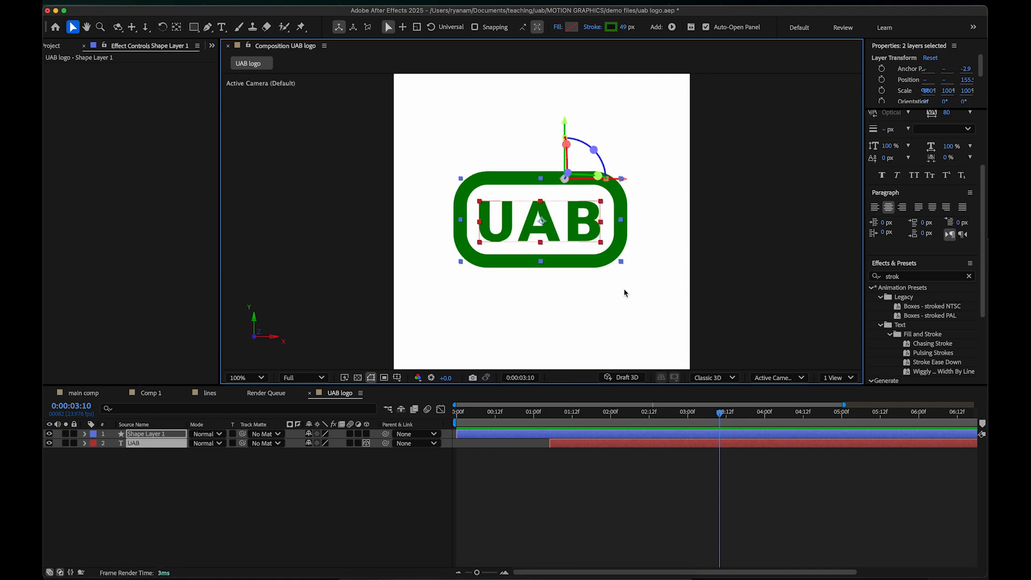
{"action": "left_click", "coordinate": [120, 510]}
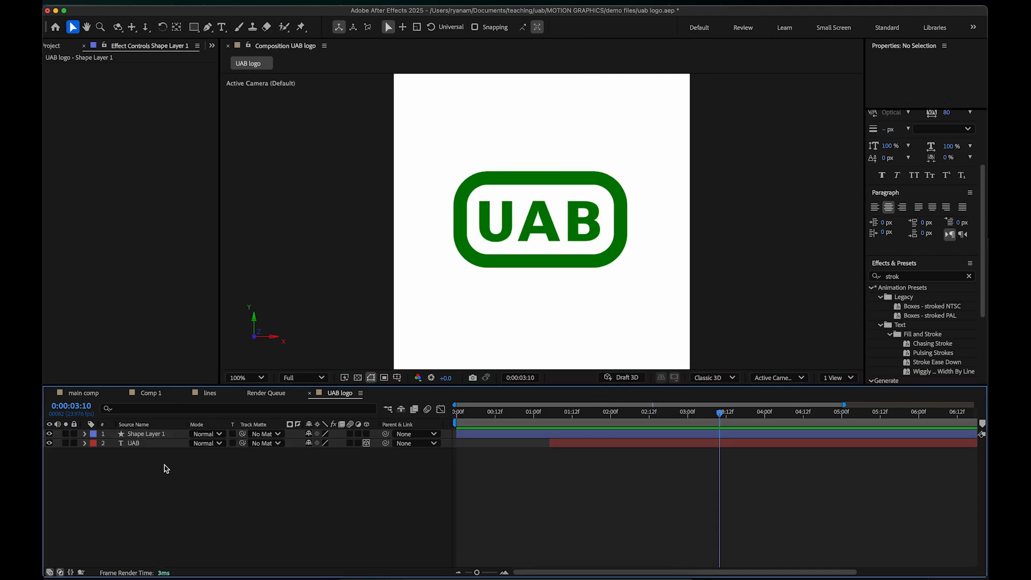
Step: Move the outline and UAB text layers together to the upper part of the composition
{"action": "left_click_drag", "start_coordinate": [164, 466], "coordinate": [148, 431]}
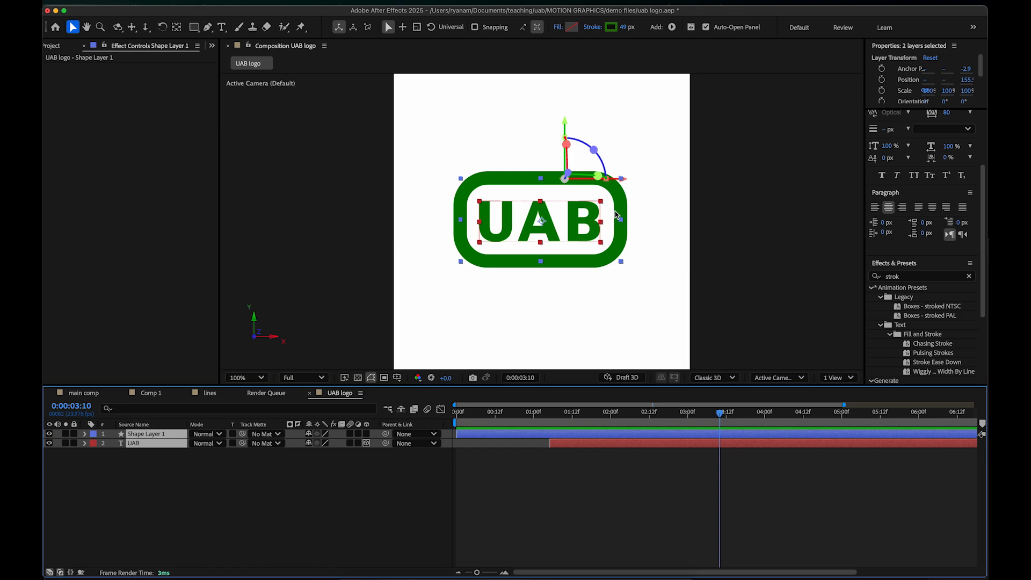
{"action": "key", "text": "shift+Up"}
{"action": "key", "text": "shift+Up"}
{"action": "key", "text": "shift+Up"}
{"action": "key", "text": "shift+Up"}
{"action": "key", "text": "shift+Up"}
{"action": "key", "text": "shift+Up"}
{"action": "key", "text": "shift+Up"}
{"action": "key", "text": "shift+Up"}
{"action": "key", "text": "shift+Up"}
{"action": "key", "text": "shift+Up"}
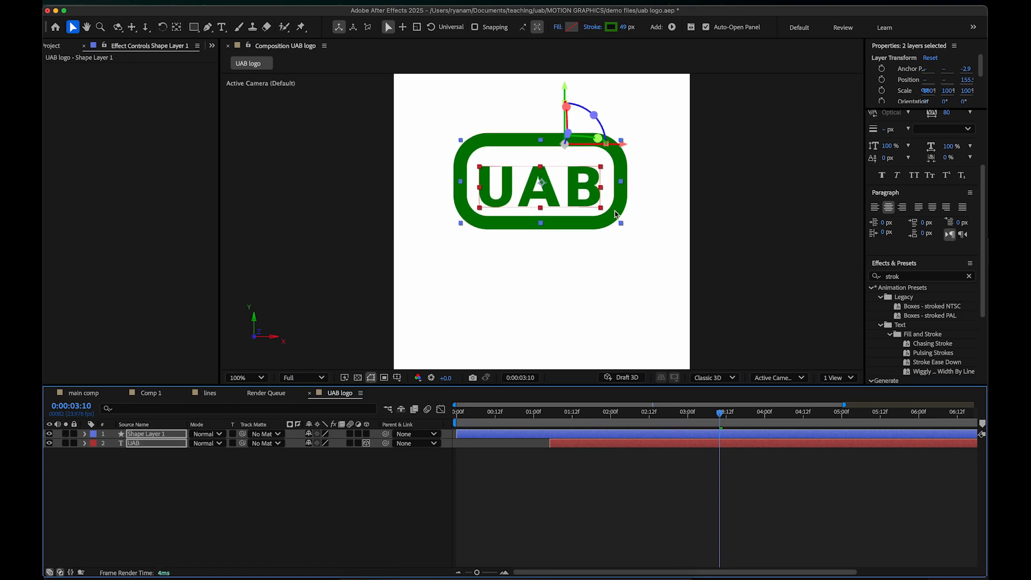
{"action": "key", "text": "shift+Up"}
{"action": "key", "text": "shift+Up"}
{"action": "key", "text": "shift+Up"}
{"action": "key", "text": "shift+Up"}
{"action": "key", "text": "shift+Up"}
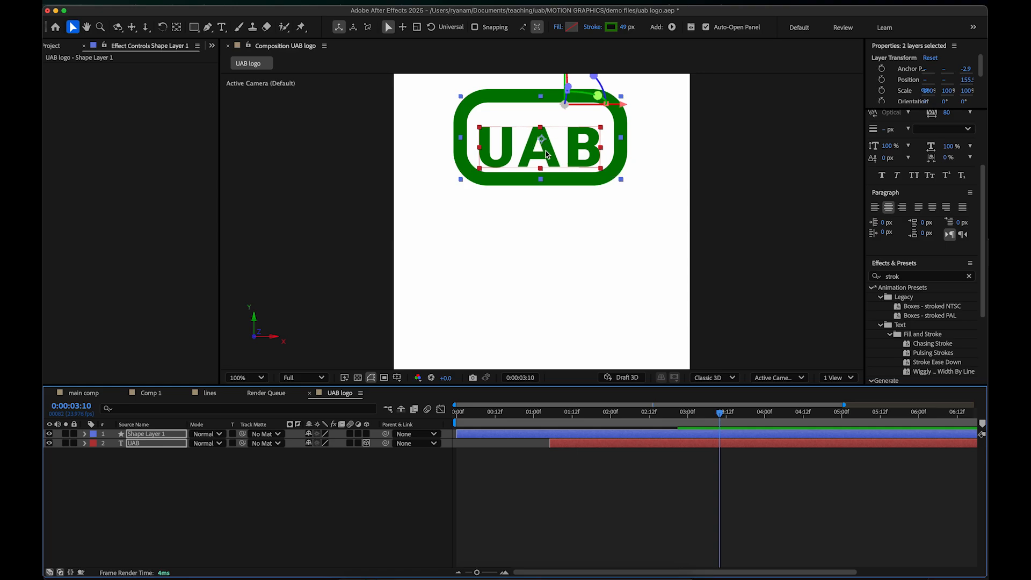
Step: Move the outline alone slightly down to position 540, 266 so it surrounds the UAB text evenly, and deselect it
{"action": "left_click", "coordinate": [715, 177]}
{"action": "left_click_drag", "start_coordinate": [547, 149], "coordinate": [546, 159]}
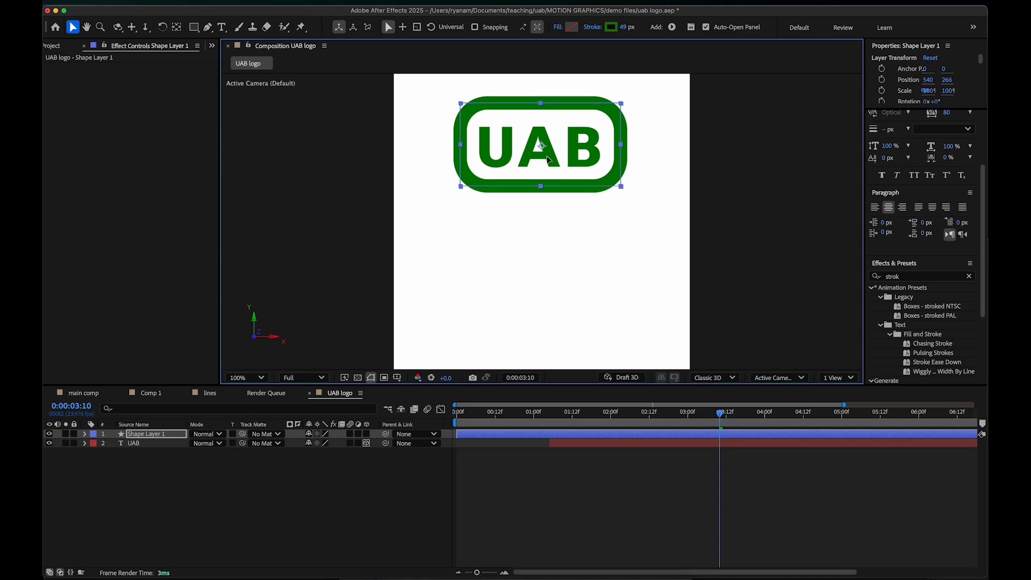
{"action": "left_click", "coordinate": [746, 195]}
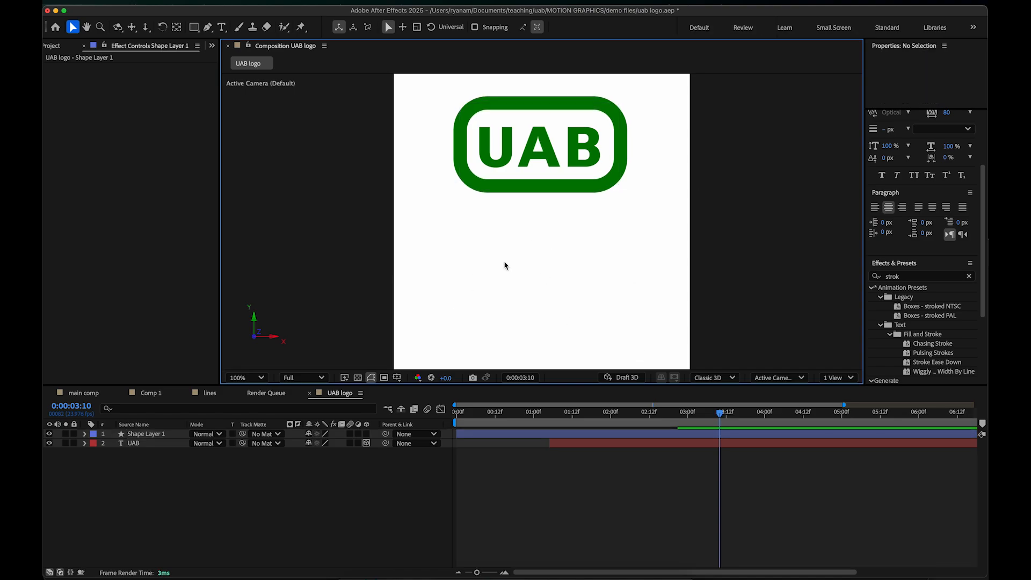
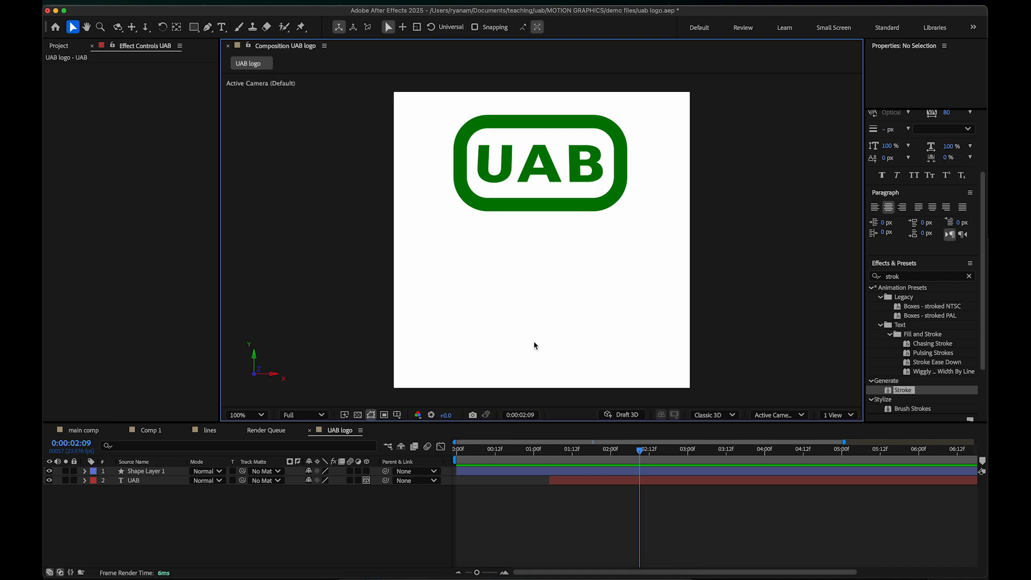
Step: Draw a closed six-point angular heart below the logo with the Pen tool, on a new shape layer
{"action": "left_click", "coordinate": [207, 27]}
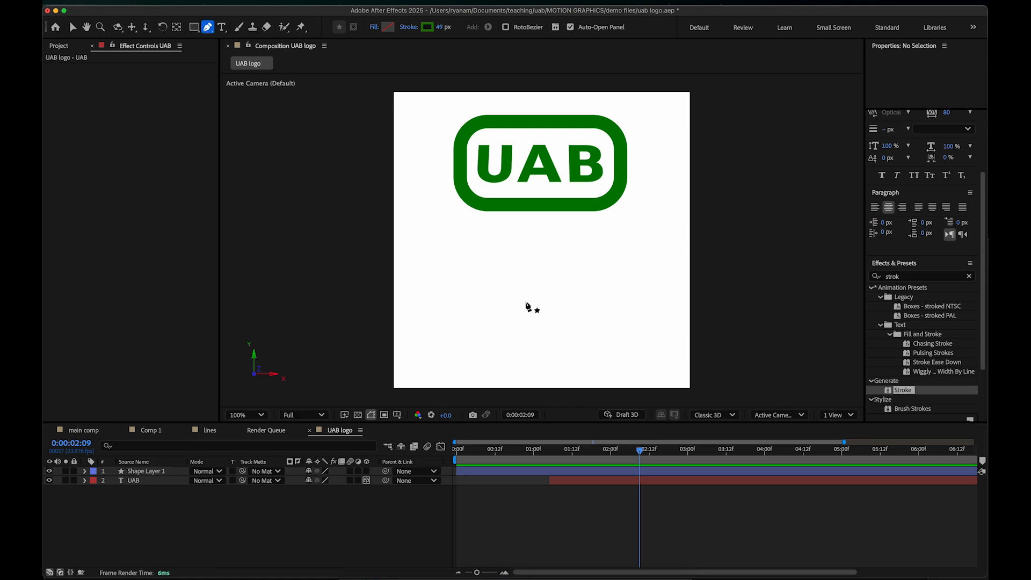
{"action": "left_click", "coordinate": [514, 272]}
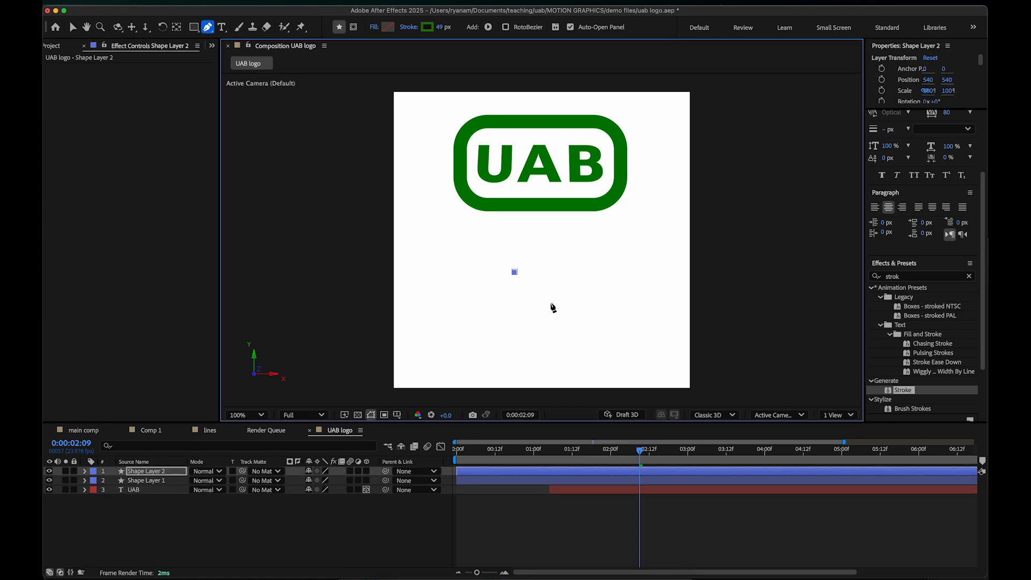
{"action": "left_click", "coordinate": [550, 303]}
{"action": "left_click", "coordinate": [586, 266]}
{"action": "left_click", "coordinate": [638, 302]}
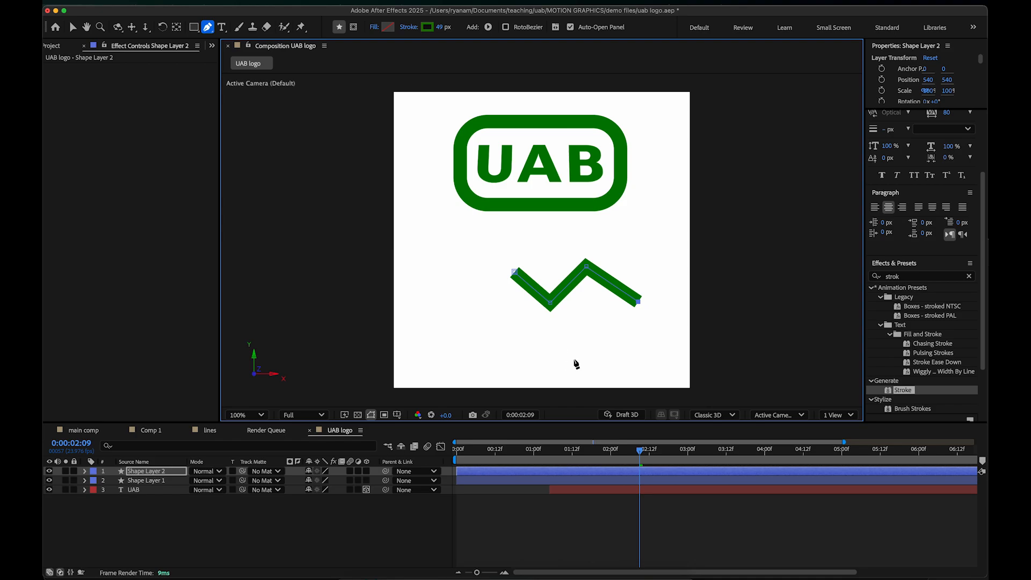
{"action": "left_click", "coordinate": [547, 368]}
{"action": "left_click", "coordinate": [476, 300]}
{"action": "left_click", "coordinate": [511, 274]}
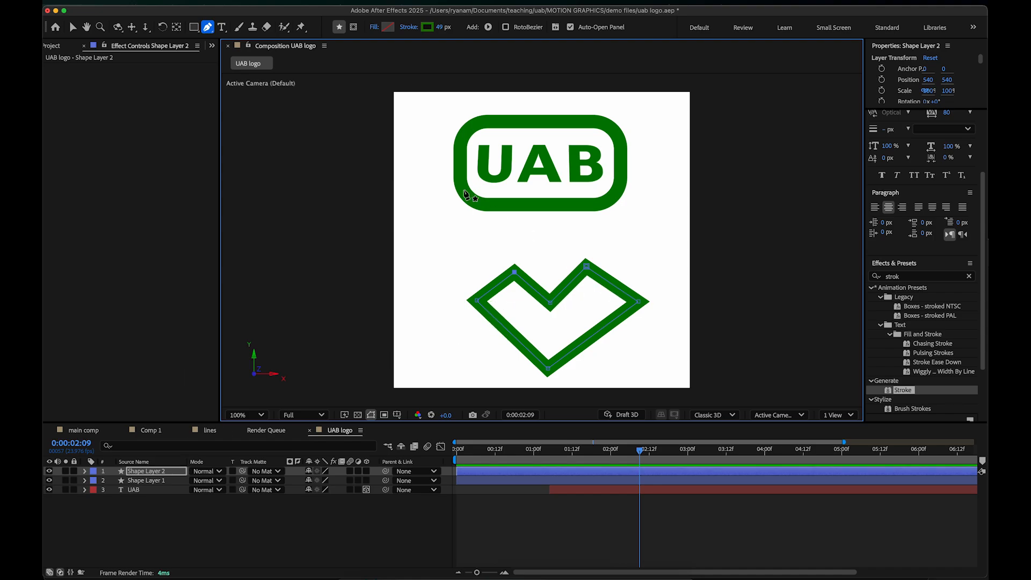
Step: Reposition the heart's left, upper and lowest points with the Pen tool to make the shape wider and more symmetrical
{"action": "left_click", "coordinate": [207, 28]}
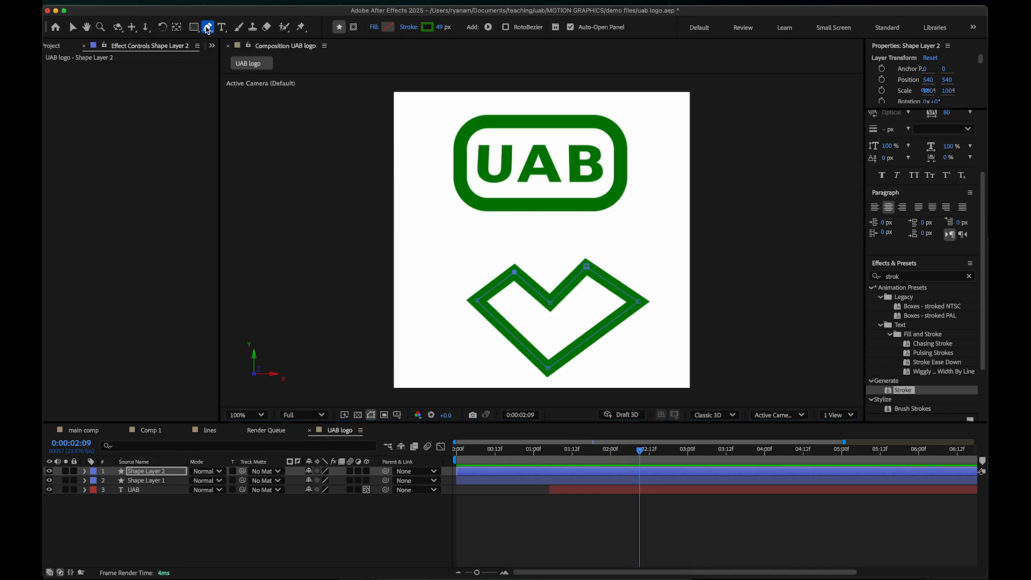
{"action": "left_click", "coordinate": [477, 304]}
{"action": "left_click_drag", "start_coordinate": [477, 304], "coordinate": [464, 301]}
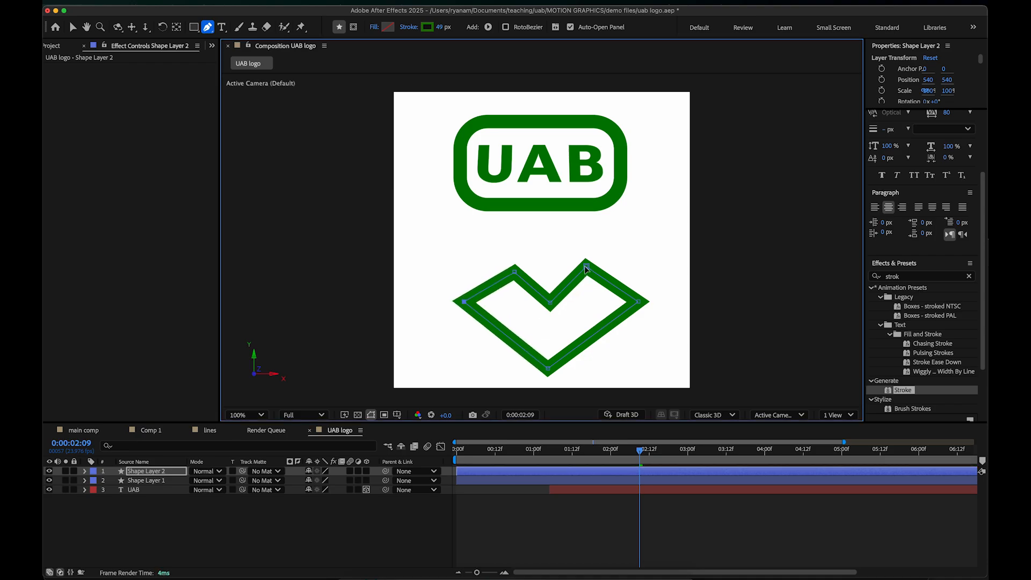
{"action": "left_click_drag", "start_coordinate": [586, 266], "coordinate": [582, 271]}
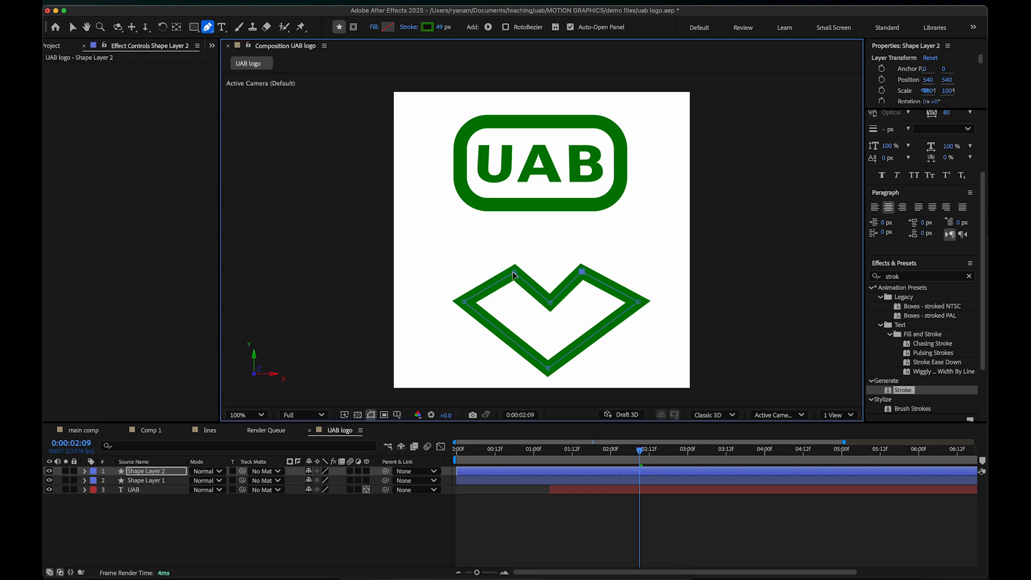
{"action": "left_click_drag", "start_coordinate": [514, 273], "coordinate": [512, 272]}
{"action": "left_click_drag", "start_coordinate": [547, 369], "coordinate": [548, 370]}
{"action": "left_click_drag", "start_coordinate": [582, 271], "coordinate": [585, 273]}
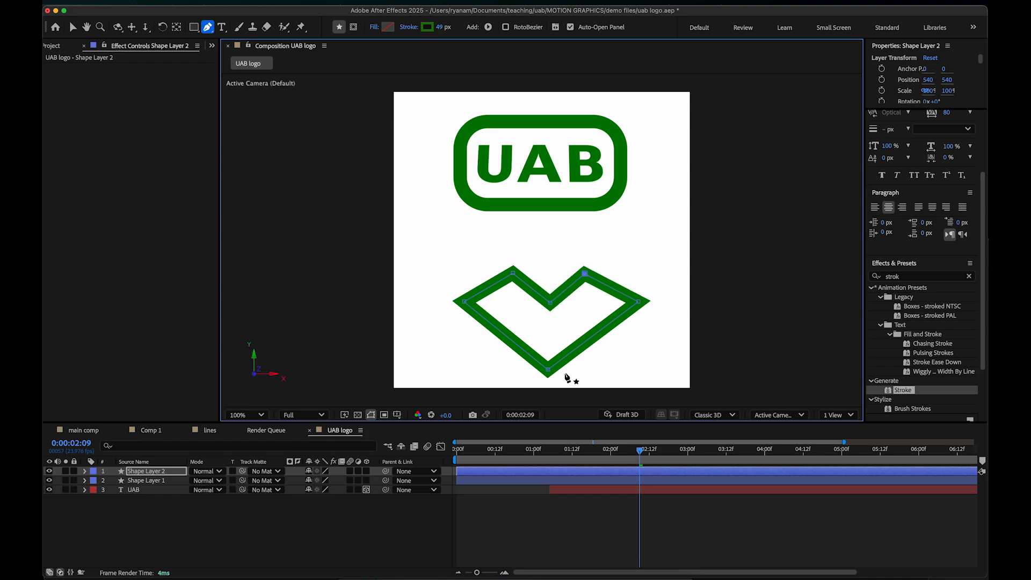
Step: Select the whole heart layer and set its Scale to 70%
{"action": "key", "text": "v"}
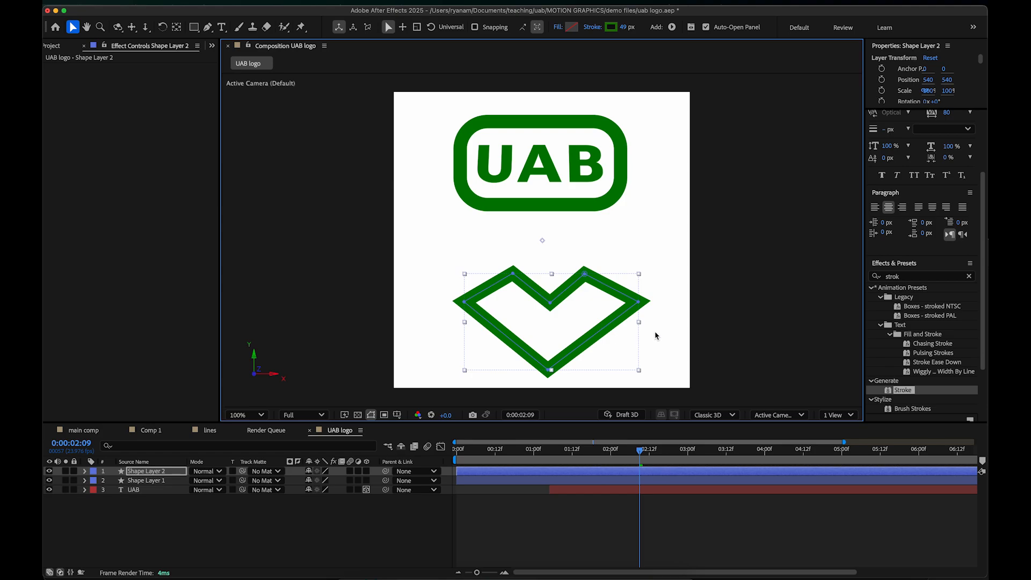
{"action": "left_click", "coordinate": [654, 335]}
{"action": "left_click", "coordinate": [603, 331]}
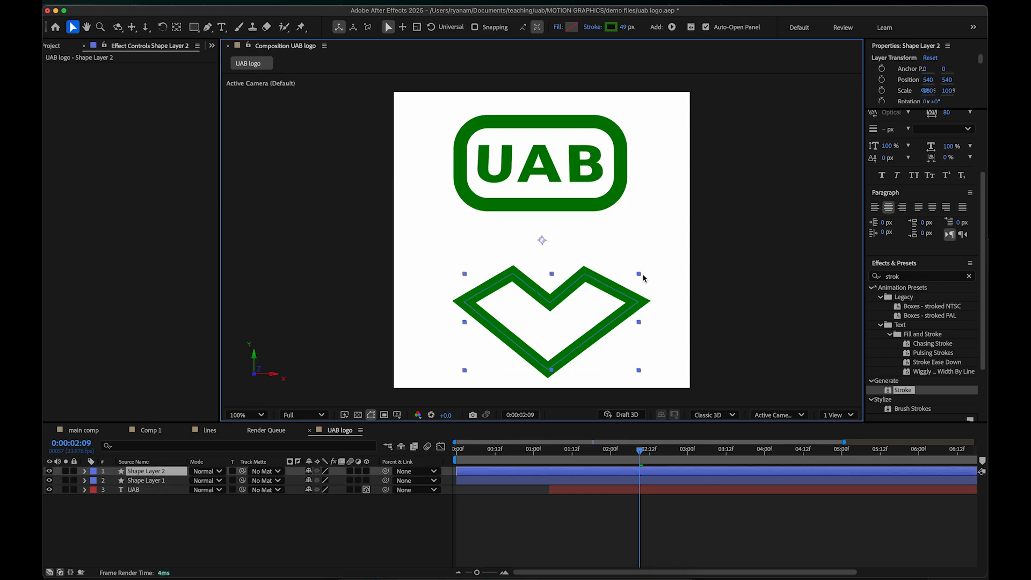
{"action": "key", "text": "s"}
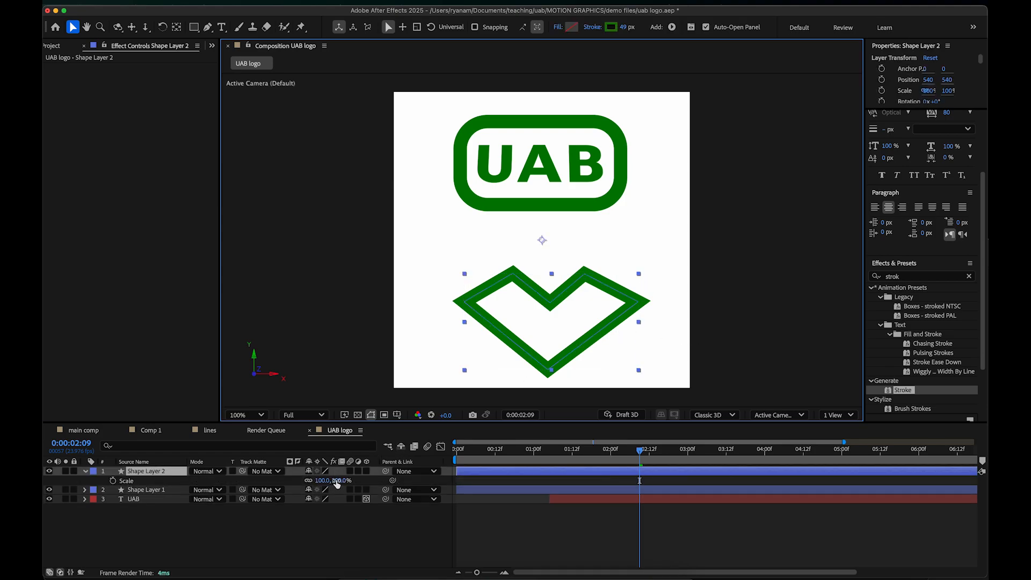
{"action": "left_click_drag", "start_coordinate": [335, 482], "coordinate": [321, 482]}
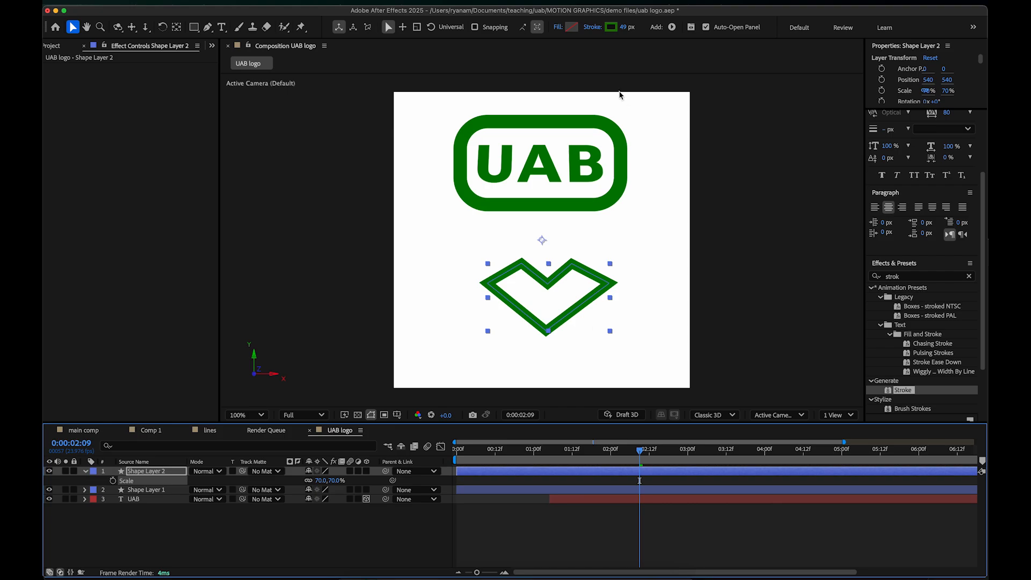
Step: Set the heart's stroke width to 69 px and move its layer to position 498, 608
{"action": "left_click_drag", "start_coordinate": [622, 28], "coordinate": [634, 27]}
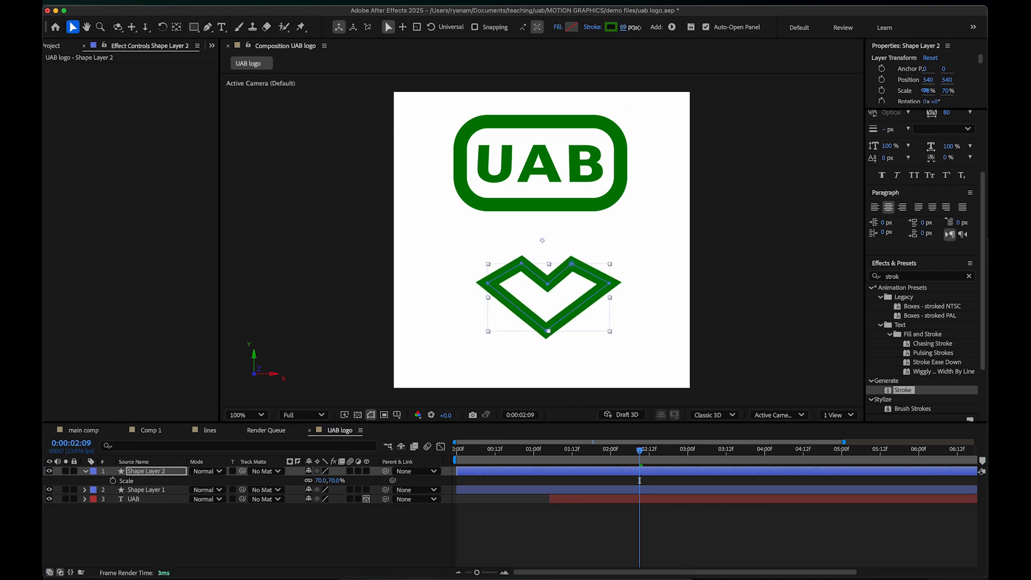
{"action": "left_click", "coordinate": [799, 334]}
{"action": "left_click_drag", "start_coordinate": [592, 285], "coordinate": [572, 323]}
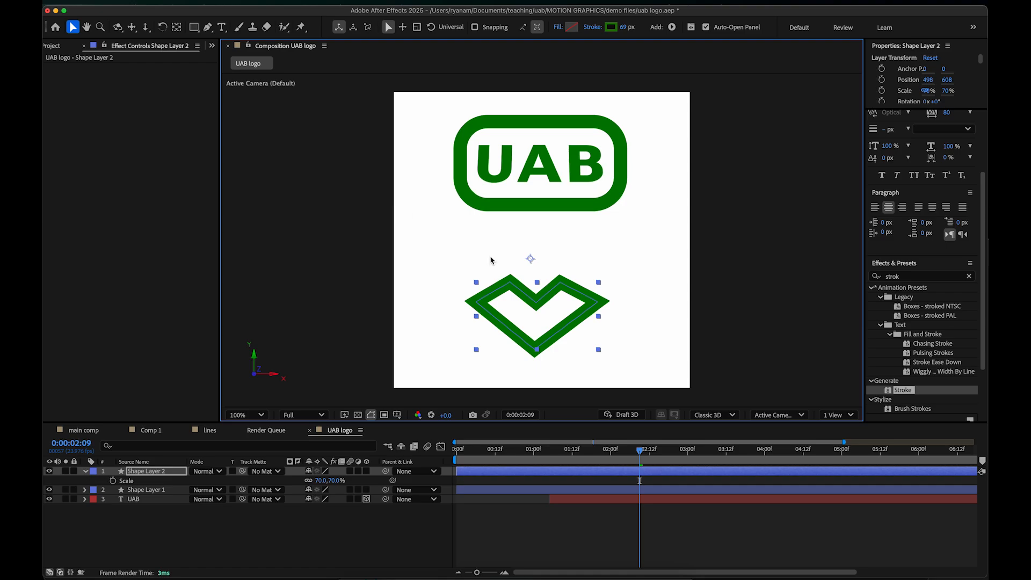
Step: Draw a rectangle around the heart on a new shape layer and set its stroke width to 54 px
{"action": "left_click", "coordinate": [194, 27]}
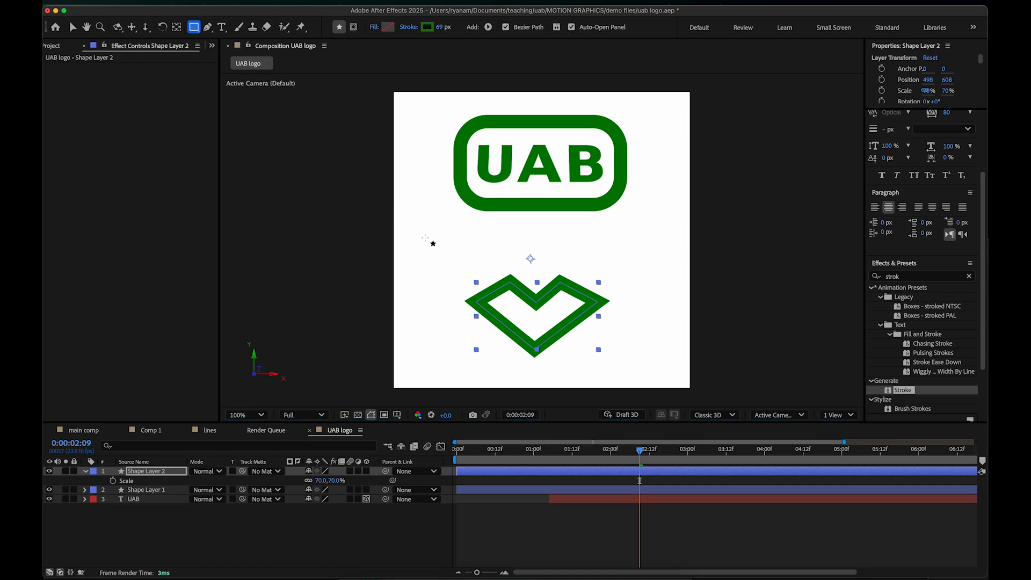
{"action": "left_click", "coordinate": [147, 520]}
{"action": "left_click_drag", "start_coordinate": [420, 233], "coordinate": [657, 385]}
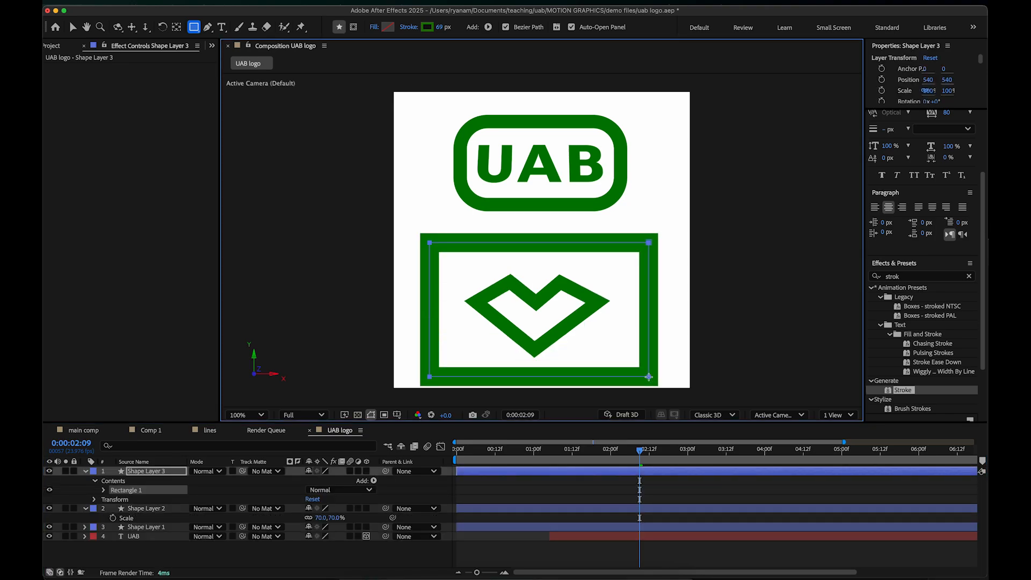
{"action": "left_click_drag", "start_coordinate": [439, 26], "coordinate": [429, 29]}
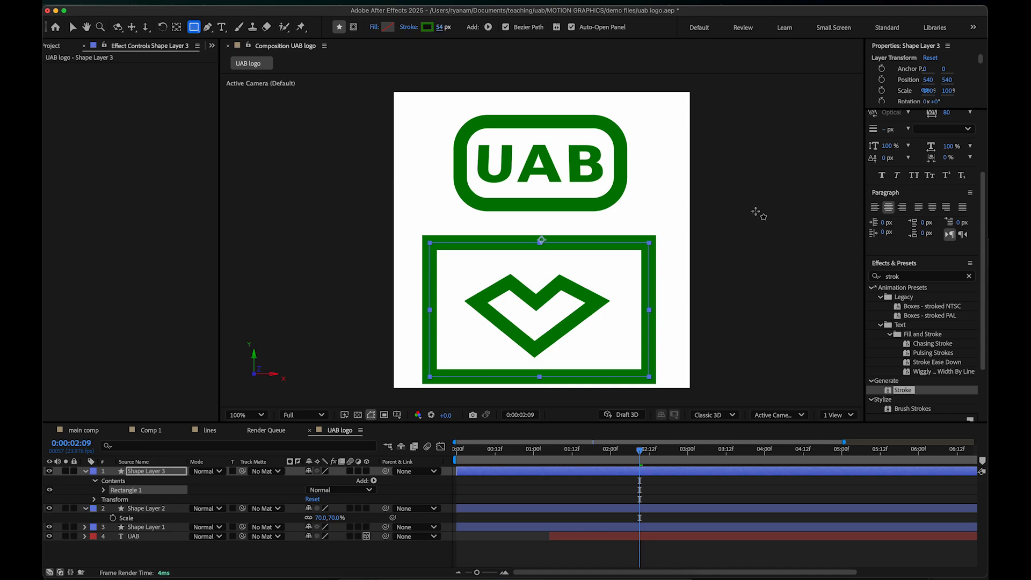
{"action": "left_click", "coordinate": [755, 215]}
Step: Move the heart inside the rectangular frame to position 500, 592
{"action": "key", "text": "v"}
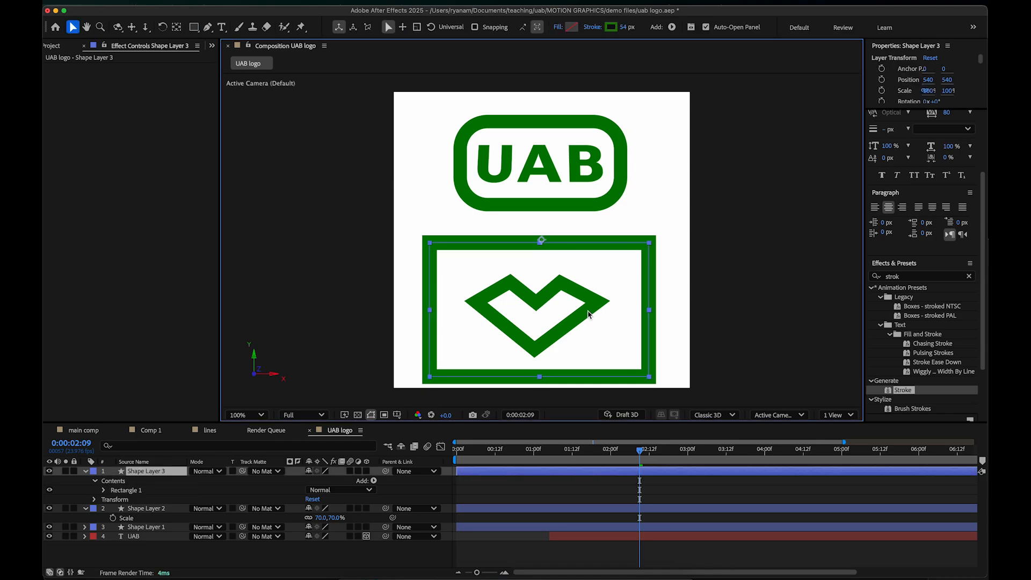
{"action": "left_click", "coordinate": [580, 325]}
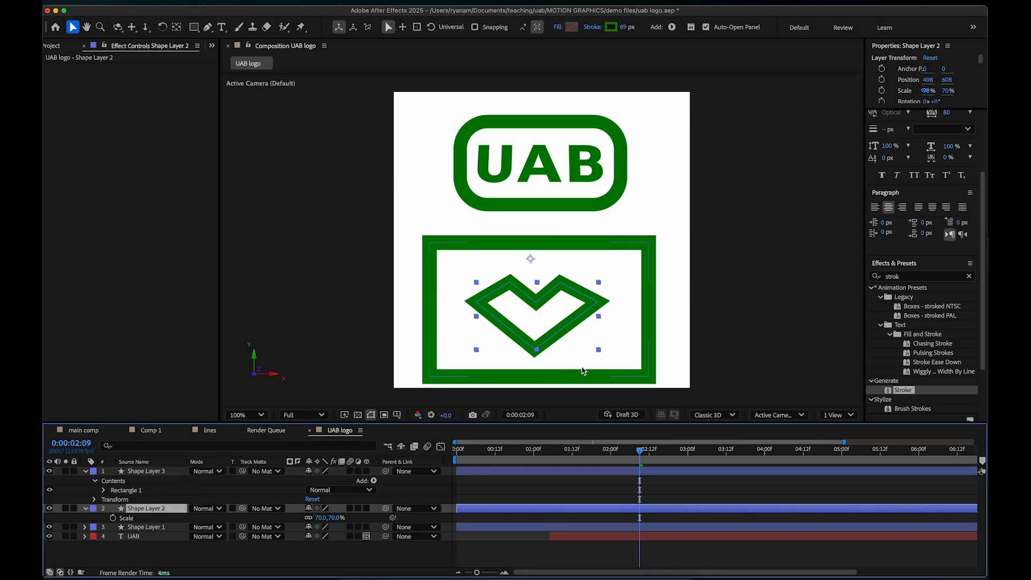
{"action": "mouse_move", "coordinate": [565, 326]}
{"action": "left_mouse_down"}
{"action": "mouse_move", "coordinate": [560, 173]}
{"action": "mouse_move", "coordinate": [561, 301]}
{"action": "mouse_move", "coordinate": [571, 248]}
{"action": "mouse_move", "coordinate": [568, 322]}
{"action": "mouse_move", "coordinate": [561, 194]}
{"action": "mouse_move", "coordinate": [566, 323]}
{"action": "left_mouse_up"}
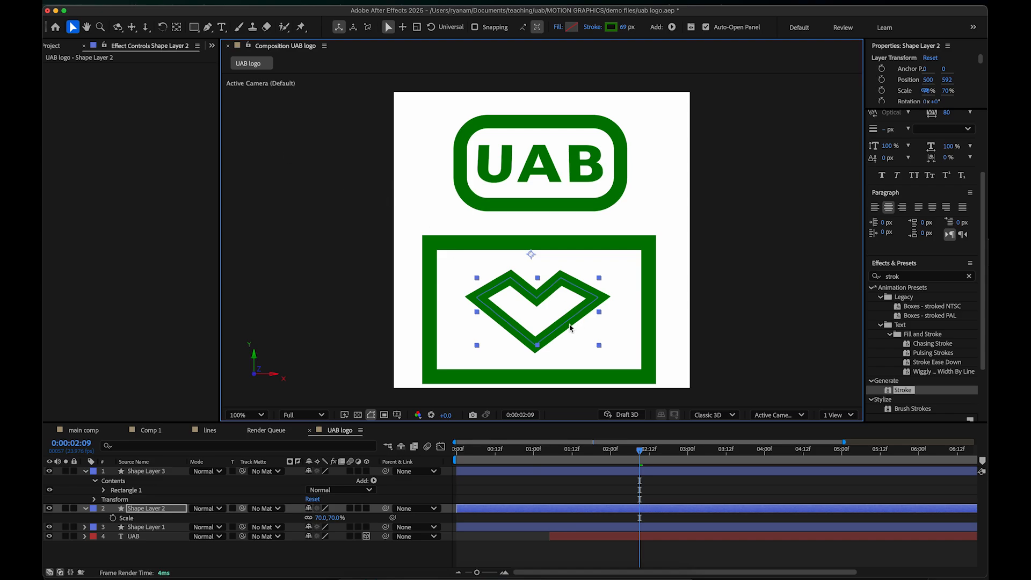
Step: Draw a rectangular mask on Shape Layer 2 around the heart, along the inside of the frame
{"action": "left_click", "coordinate": [152, 508]}
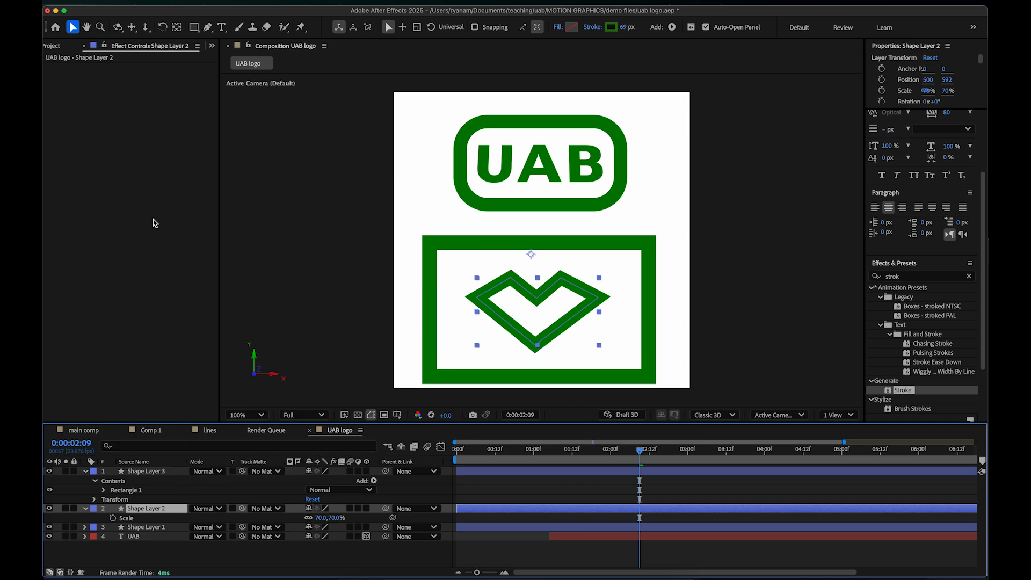
{"action": "left_click", "coordinate": [194, 26]}
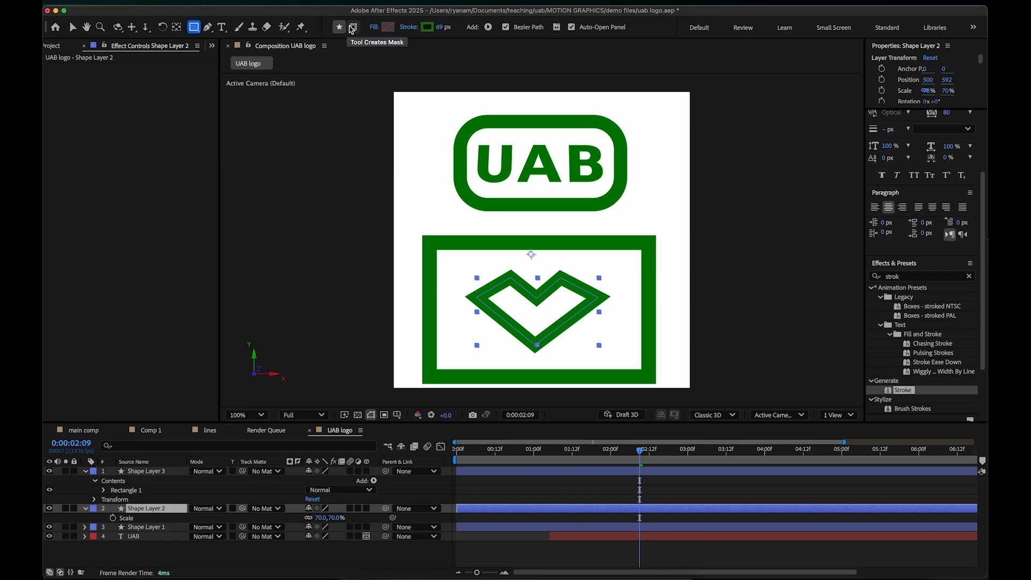
{"action": "left_click", "coordinate": [353, 28]}
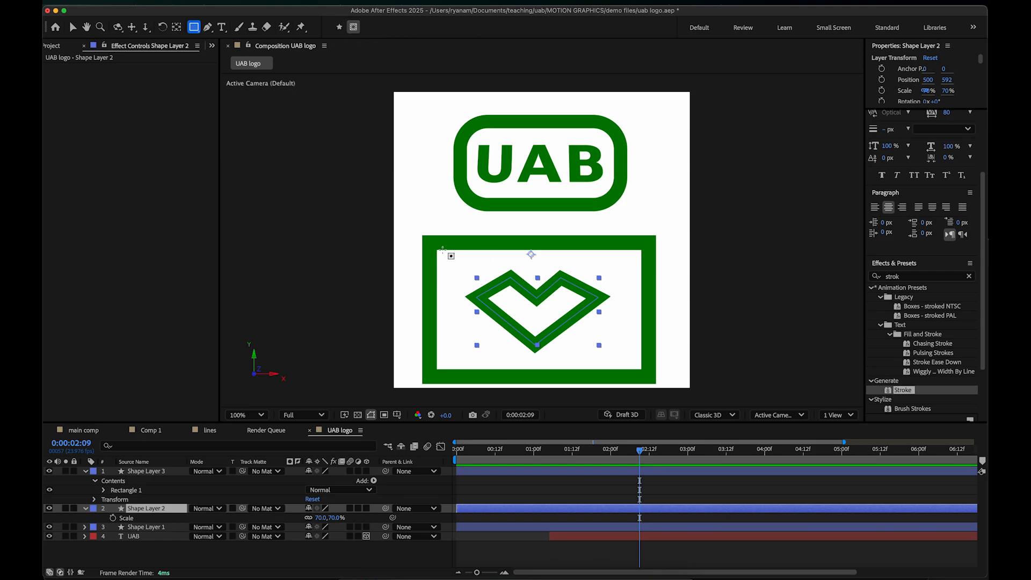
{"action": "left_click_drag", "start_coordinate": [443, 249], "coordinate": [638, 366]}
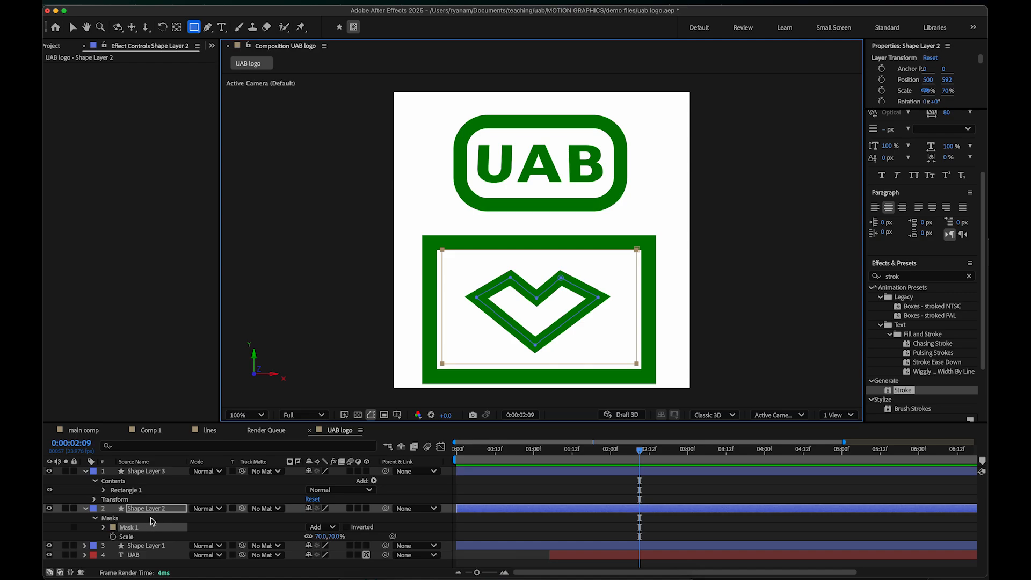
Step: Expand all properties of Shape Layer 2 and change its Position to 500, 594
{"action": "left_click", "coordinate": [140, 512]}
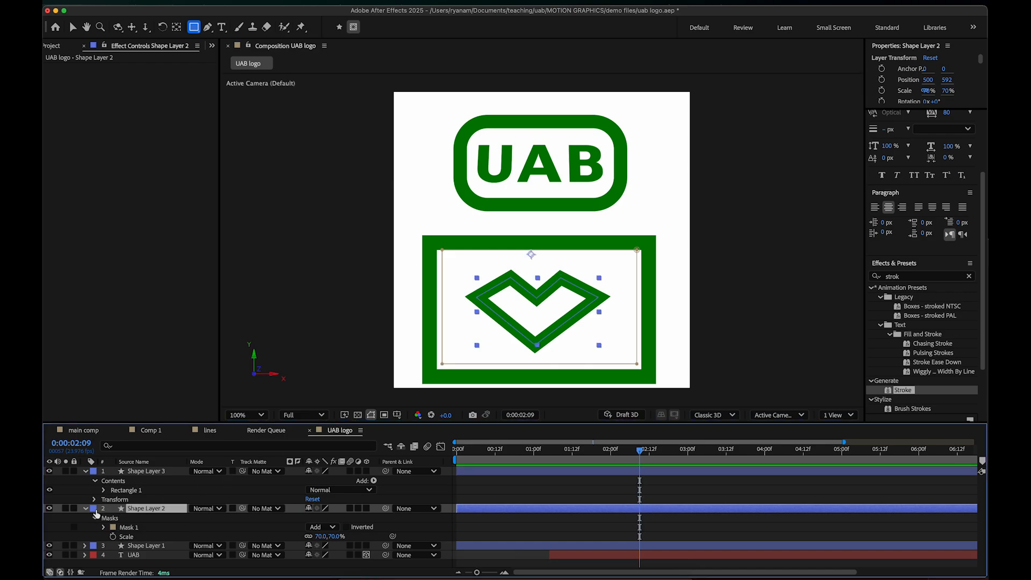
{"action": "left_click", "coordinate": [86, 509]}
{"action": "left_click", "coordinate": [87, 509]}
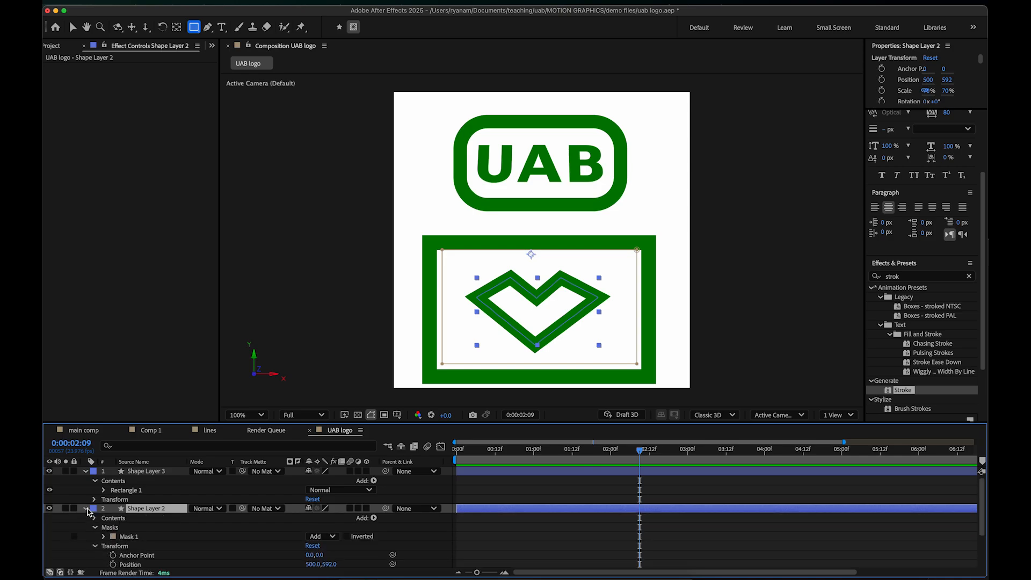
{"action": "scroll", "coordinate": [100, 529], "scroll_direction": "down", "scroll_amount": 2}
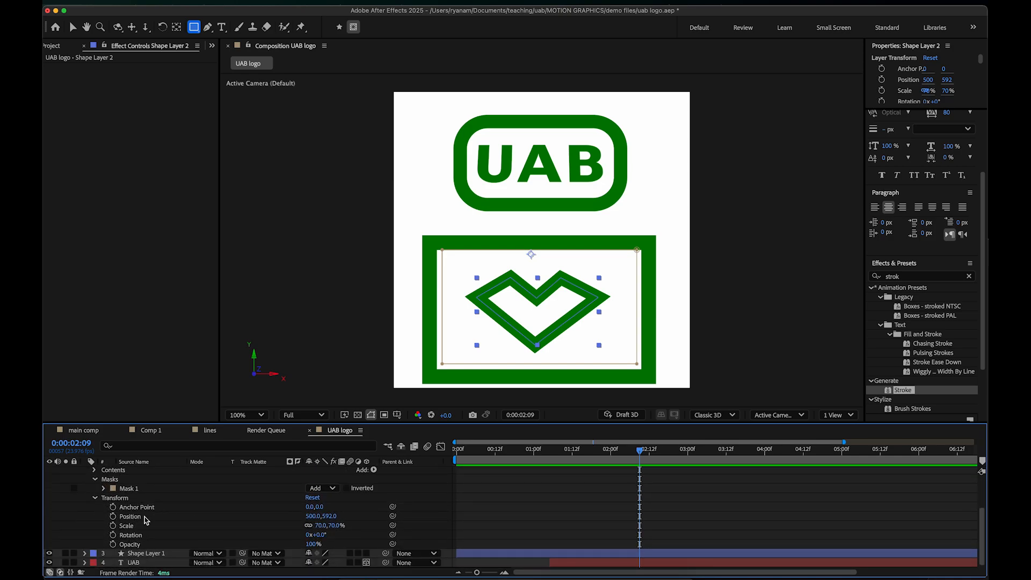
{"action": "left_click_drag", "start_coordinate": [329, 517], "coordinate": [191, 473]}
{"action": "left_click_drag", "start_coordinate": [257, 478], "coordinate": [364, 488]}
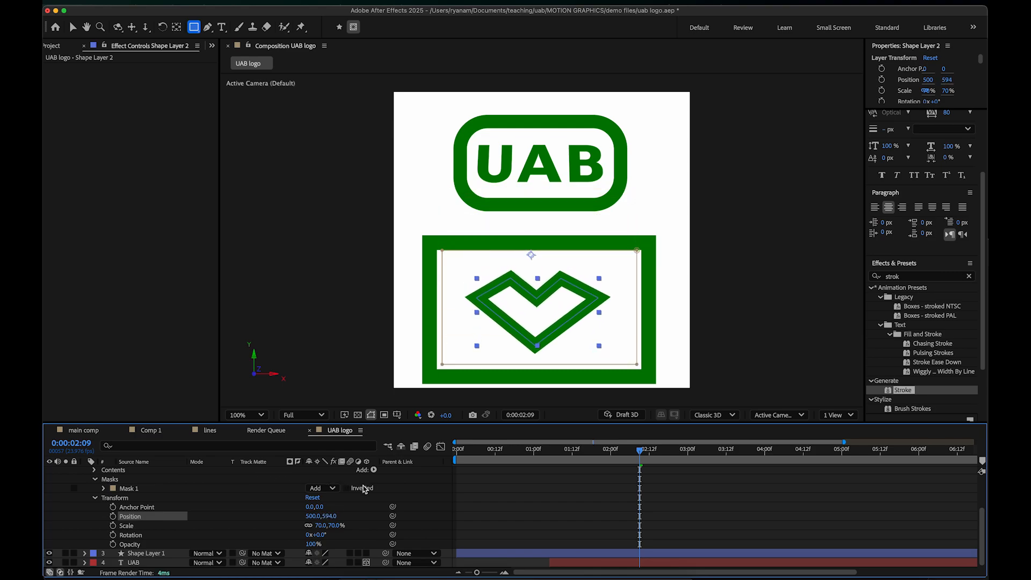
{"action": "scroll", "coordinate": [136, 510], "scroll_direction": "up", "scroll_amount": 2}
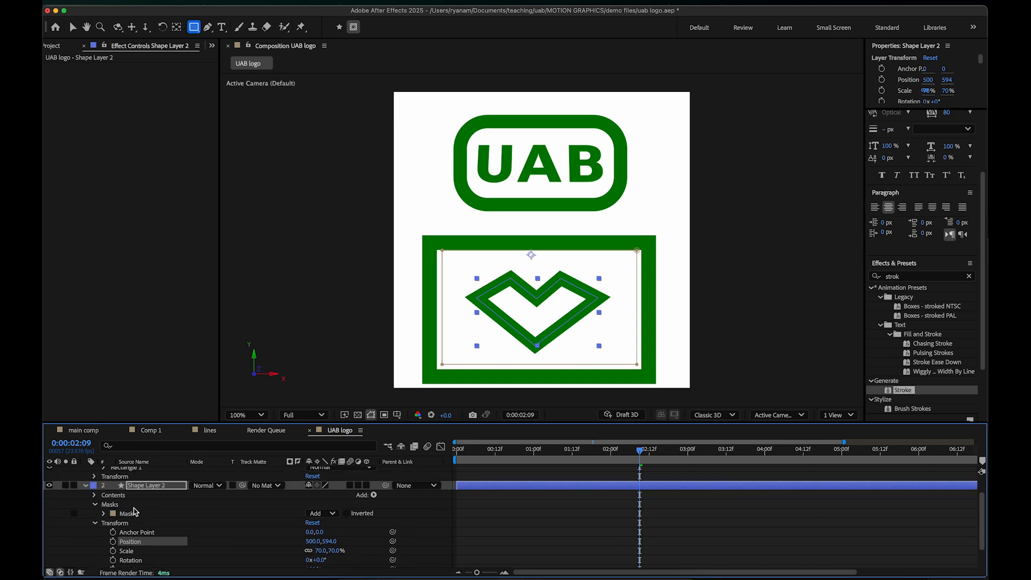
Step: Set the heart's Shape 1 transform Position to 0, -611, above the frame, and keyframe it at 0:00:02:09
{"action": "left_click", "coordinate": [95, 495]}
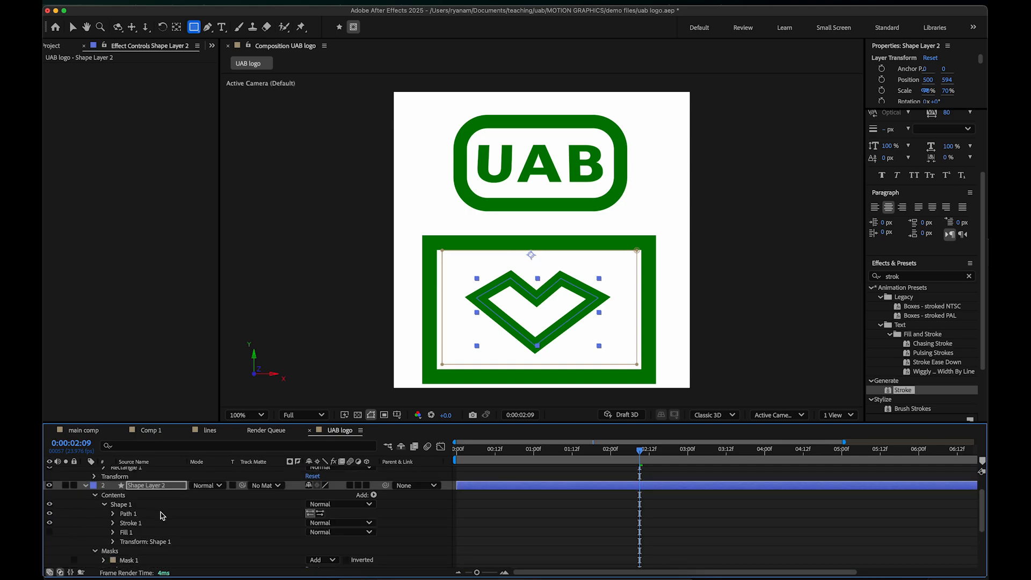
{"action": "left_click", "coordinate": [104, 504]}
{"action": "scroll", "coordinate": [123, 529], "scroll_direction": "down", "scroll_amount": 1}
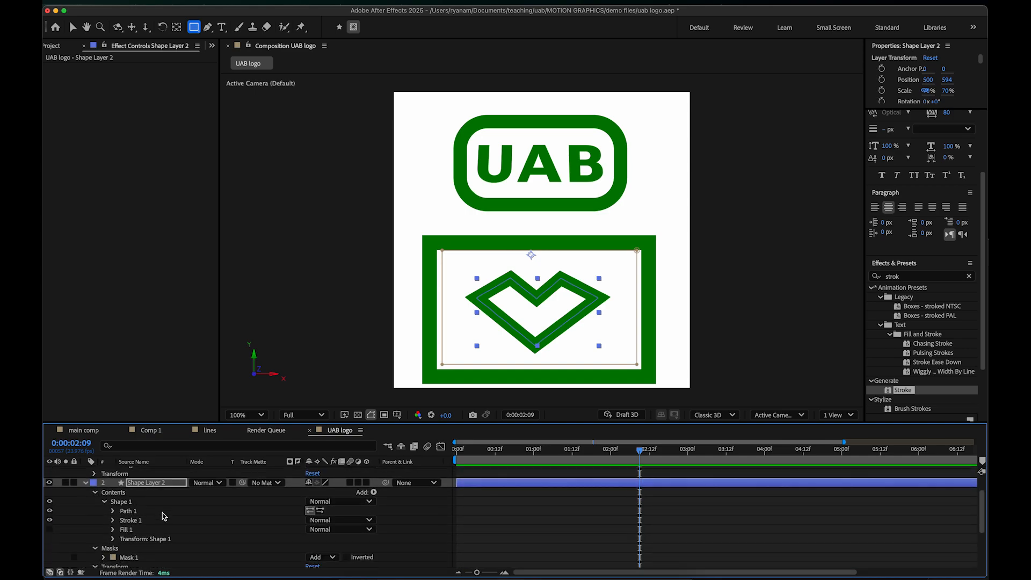
{"action": "left_click", "coordinate": [113, 533]}
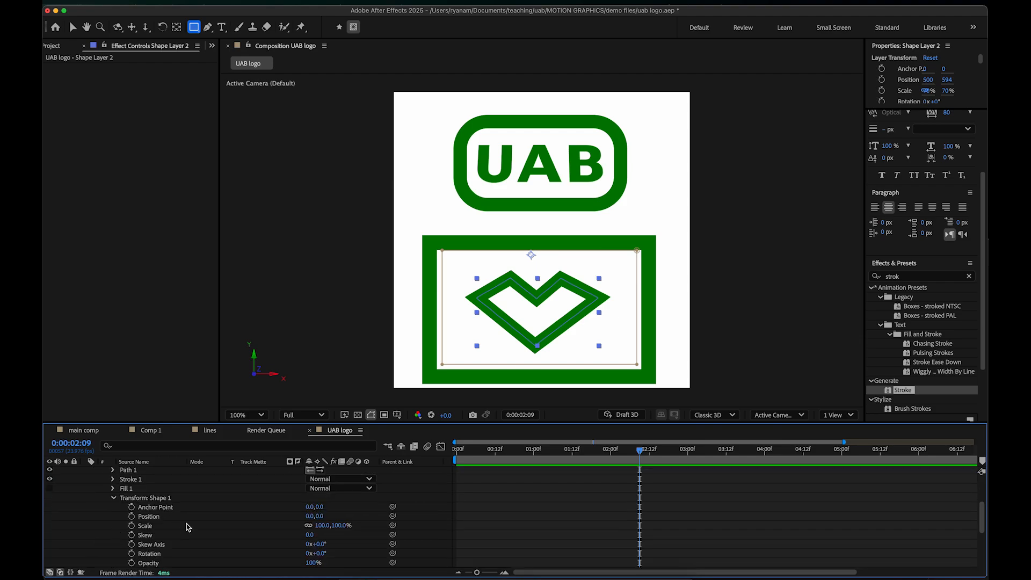
{"action": "scroll", "coordinate": [187, 526], "scroll_direction": "down", "scroll_amount": 2}
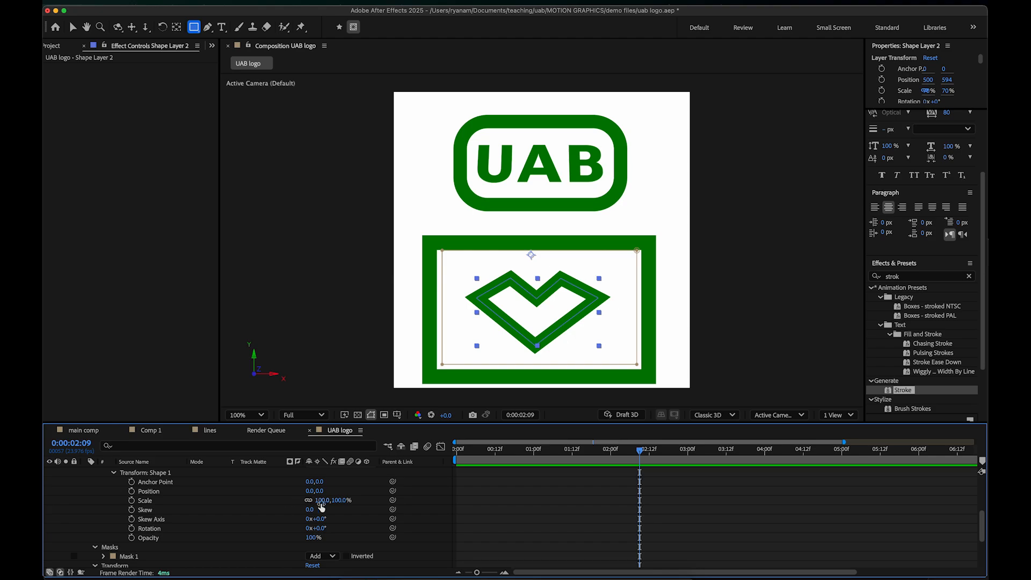
{"action": "left_click_drag", "start_coordinate": [321, 493], "coordinate": [49, 428]}
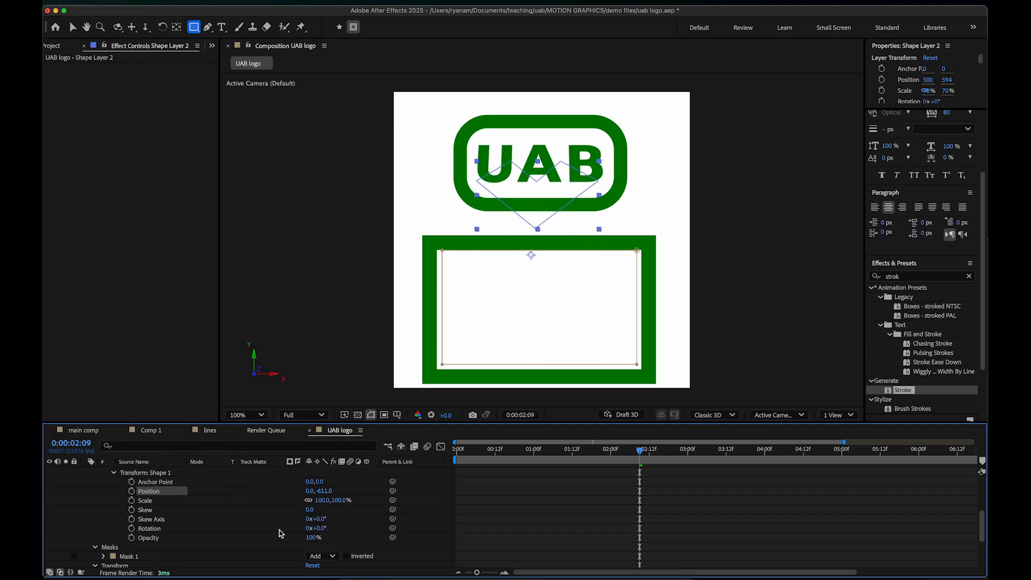
{"action": "left_click", "coordinate": [131, 491]}
{"action": "scroll", "coordinate": [182, 524], "scroll_direction": "down", "scroll_amount": 1}
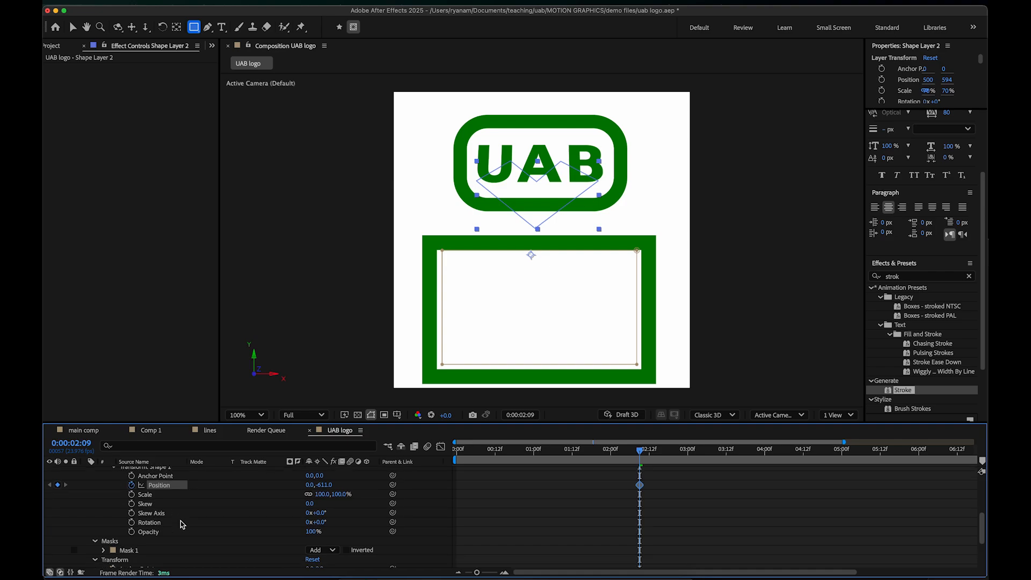
Step: Set the heart's Shape 1 Position to 0, -11 at 0:00:02:21 and preview the drop into the frame
{"action": "scroll", "coordinate": [156, 530], "scroll_direction": "up", "scroll_amount": 12}
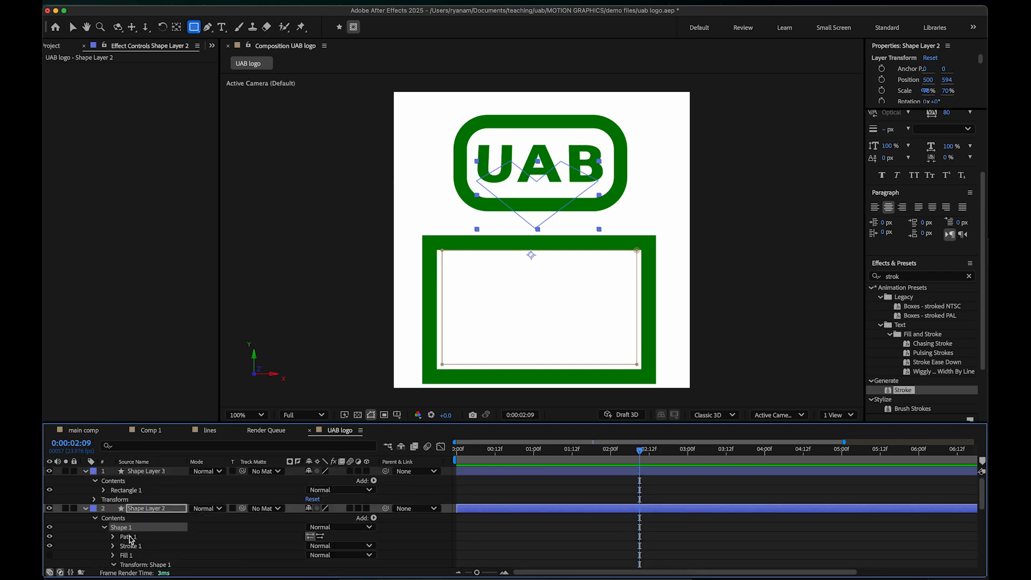
{"action": "scroll", "coordinate": [198, 543], "scroll_direction": "down", "scroll_amount": 5}
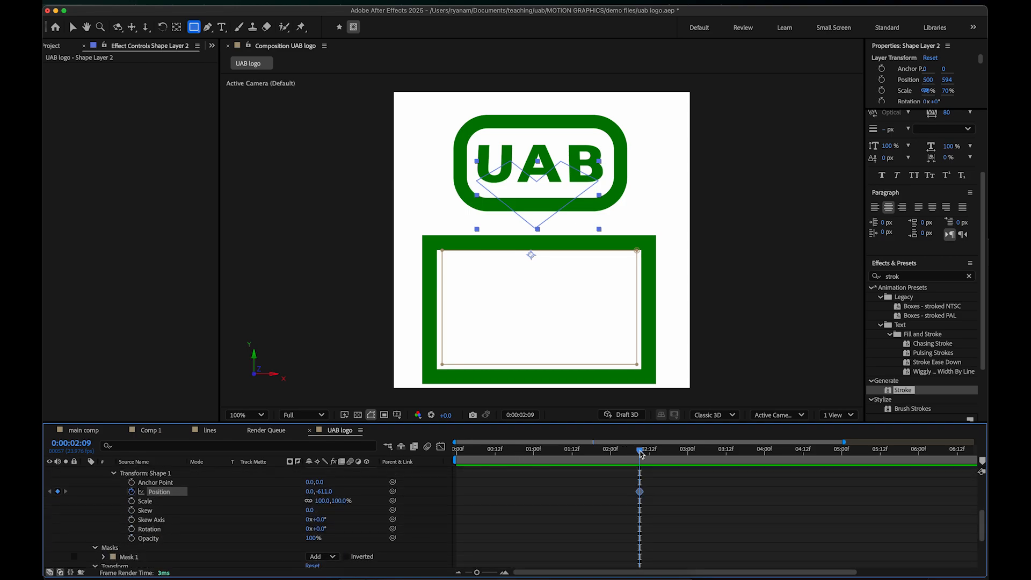
{"action": "left_click_drag", "start_coordinate": [643, 453], "coordinate": [678, 452]}
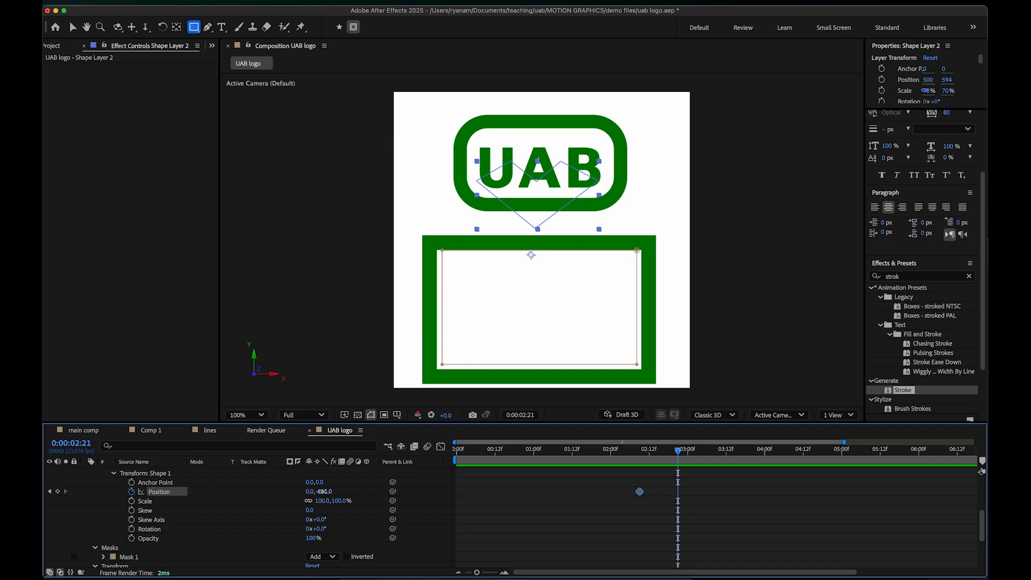
{"action": "left_click_drag", "start_coordinate": [323, 491], "coordinate": [656, 488]}
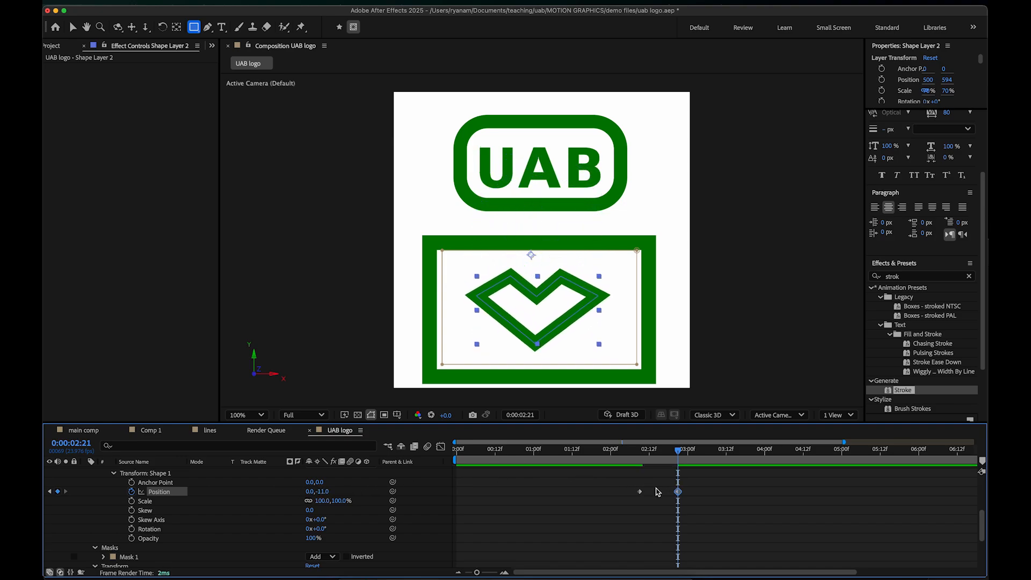
{"action": "left_click", "coordinate": [624, 455]}
{"action": "left_click_drag", "start_coordinate": [624, 455], "coordinate": [622, 455]}
{"action": "key", "text": "space"}
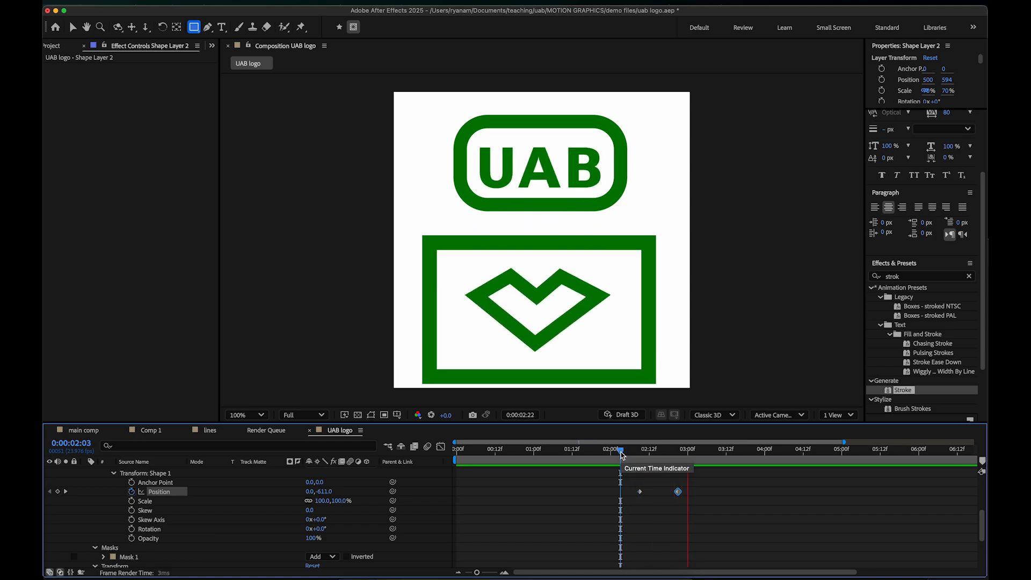
{"action": "key", "text": "space"}
Step: Slow the heart's drop by moving its end Position keyframe to about 0:00:03:12, and preview the animation
{"action": "left_click", "coordinate": [692, 493]}
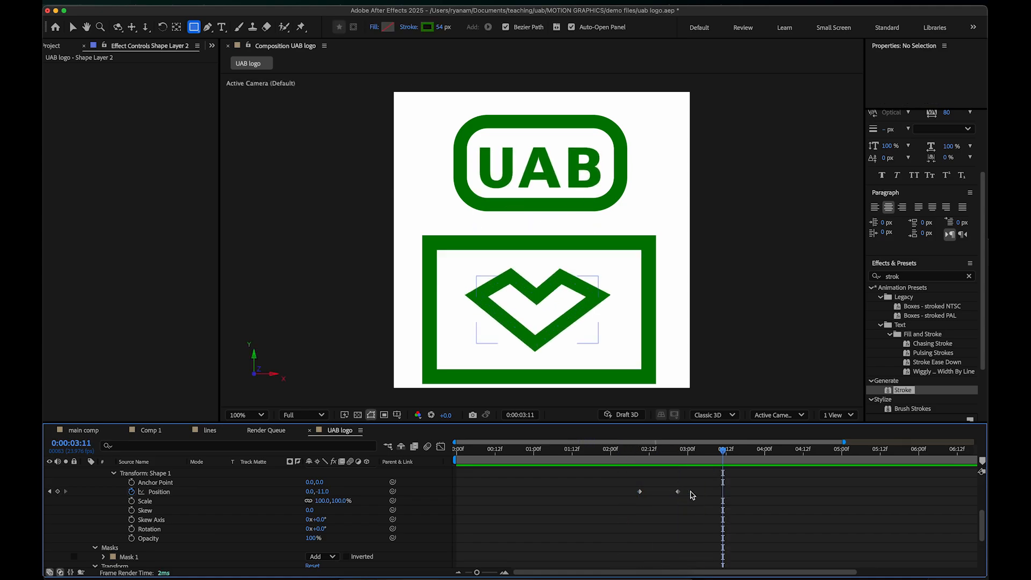
{"action": "left_click_drag", "start_coordinate": [677, 491], "coordinate": [725, 491]}
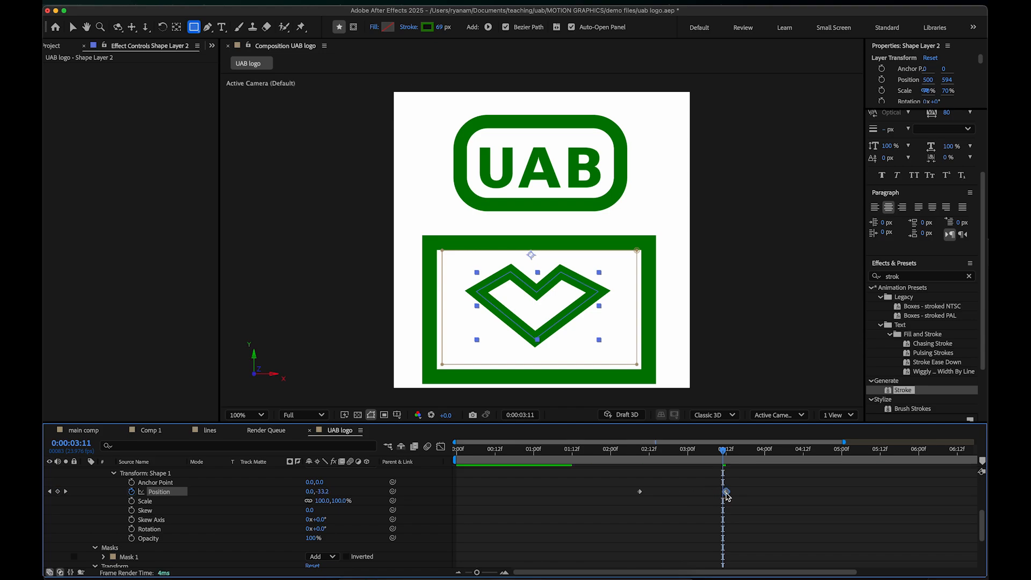
{"action": "left_click", "coordinate": [630, 452]}
{"action": "key", "text": "space"}
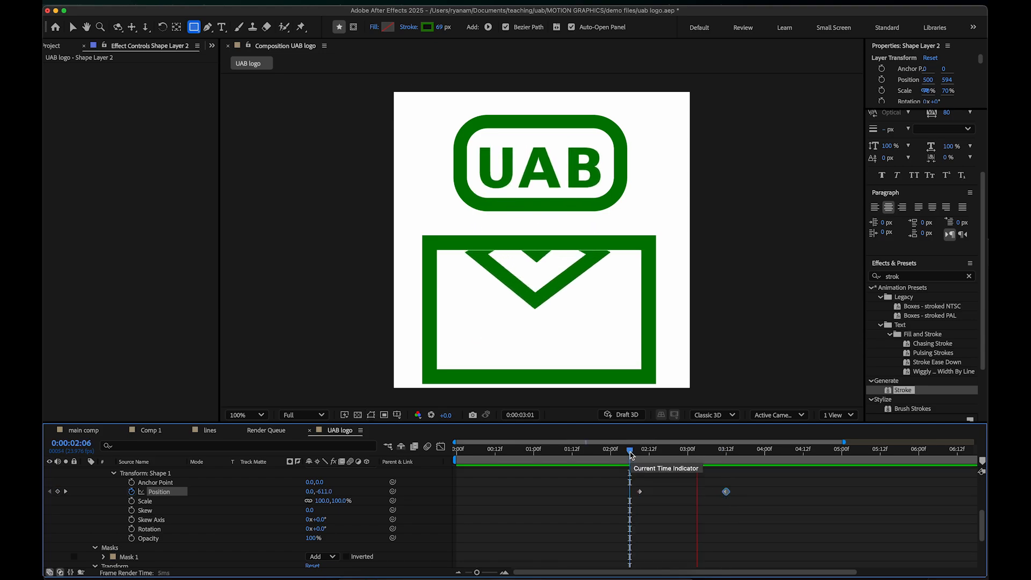
{"action": "left_click_drag", "start_coordinate": [631, 455], "coordinate": [734, 477]}
{"action": "left_click", "coordinate": [627, 451]}
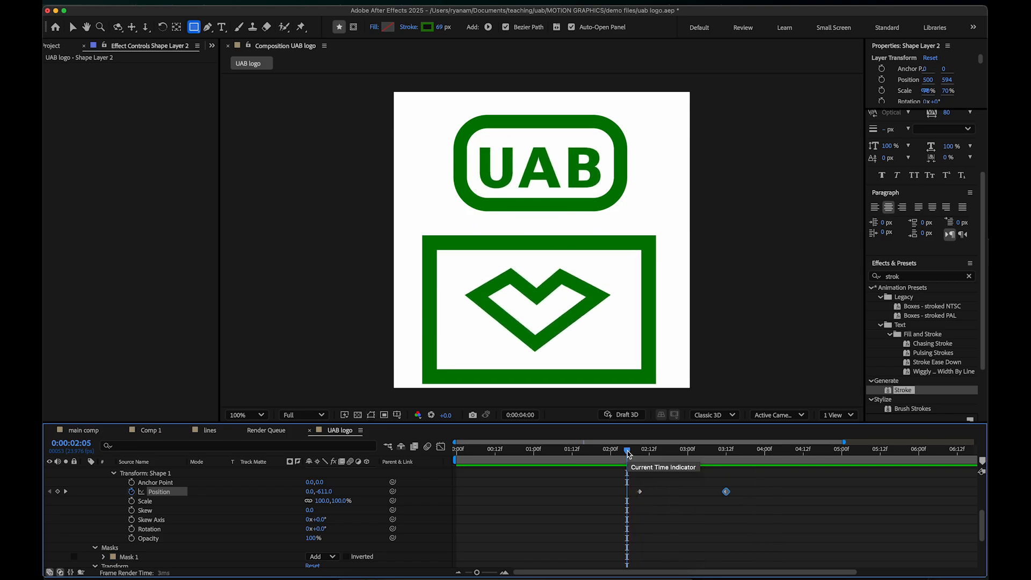
{"action": "key", "text": "space"}
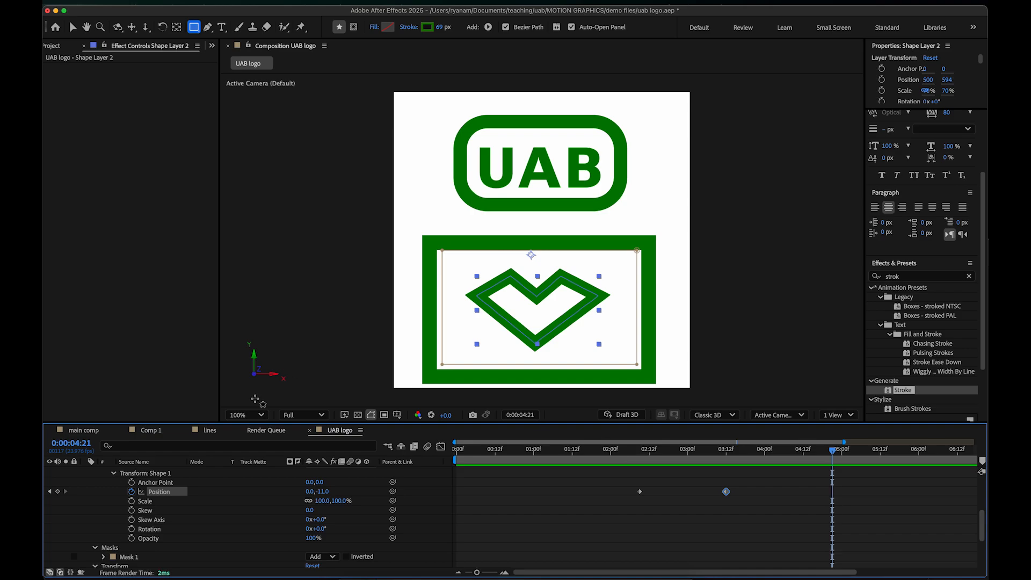
Step: Collapse the properties of Shape Layer 2 and Shape Layer 3 in the timeline
{"action": "scroll", "coordinate": [172, 495], "scroll_direction": "up", "scroll_amount": 5}
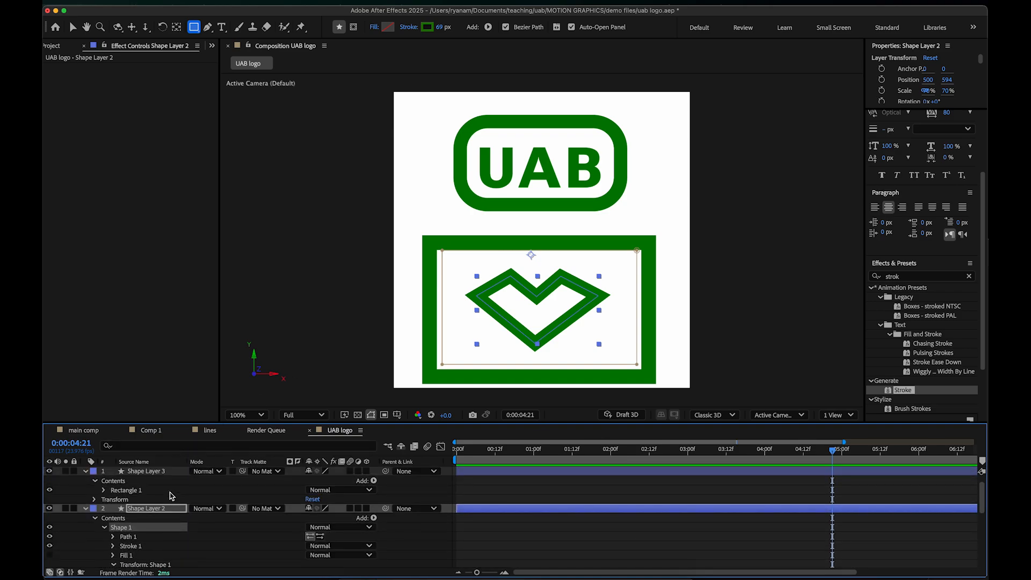
{"action": "left_click", "coordinate": [86, 508]}
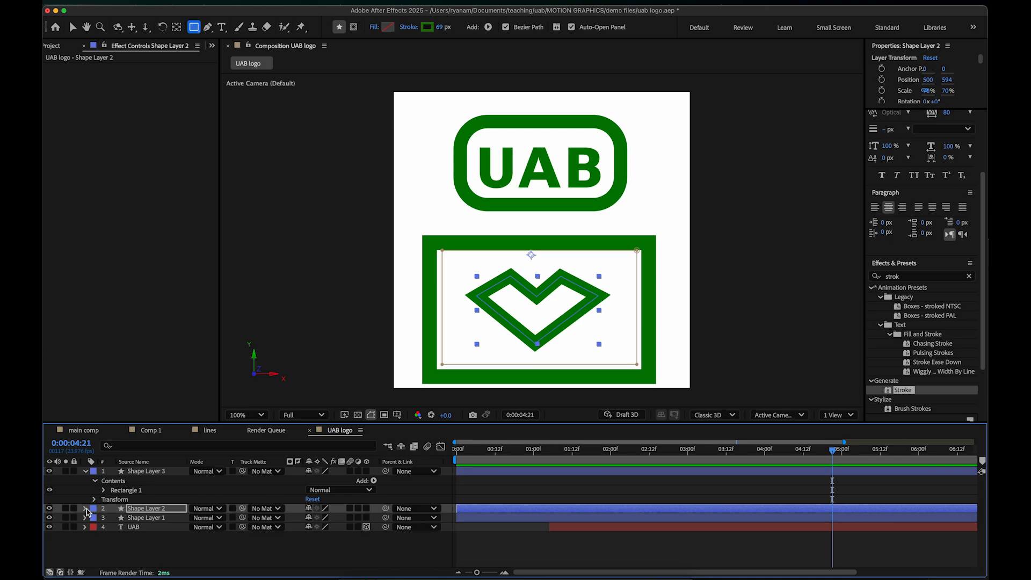
{"action": "left_click", "coordinate": [85, 471]}
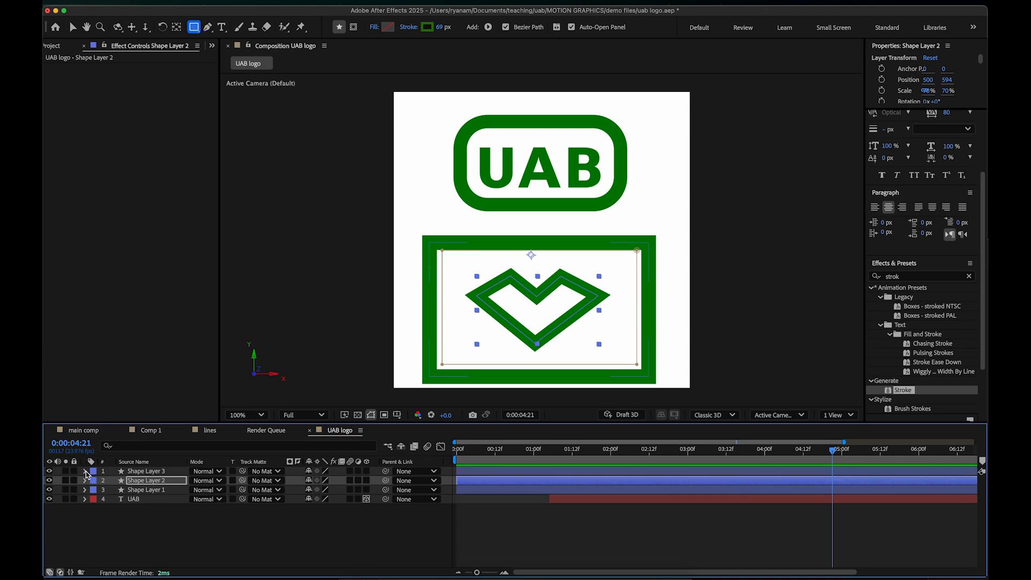
Step: Delete the rectangular frame layer and the heart layer from the UAB logo composition
{"action": "left_click", "coordinate": [72, 28]}
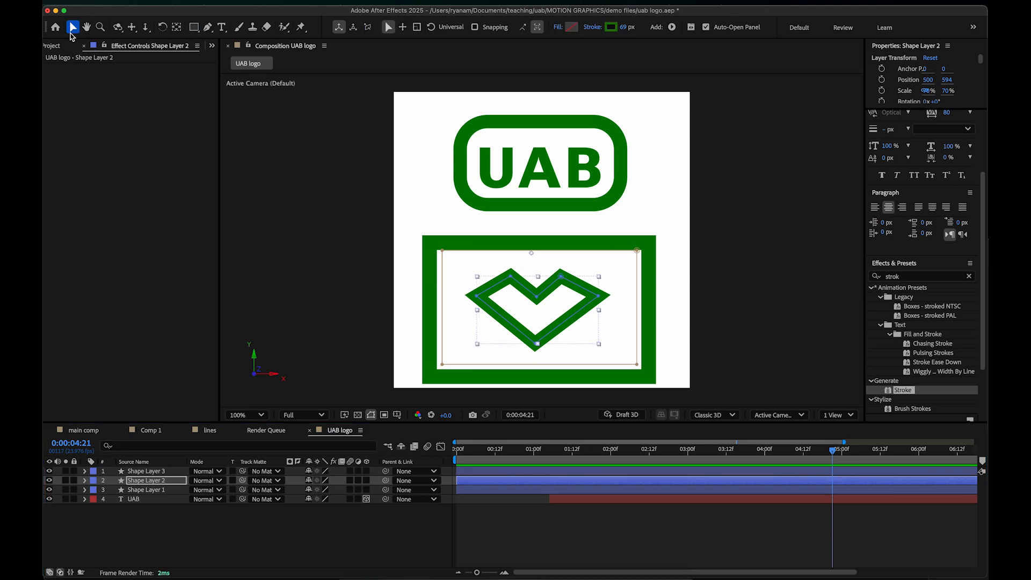
{"action": "left_click", "coordinate": [333, 312]}
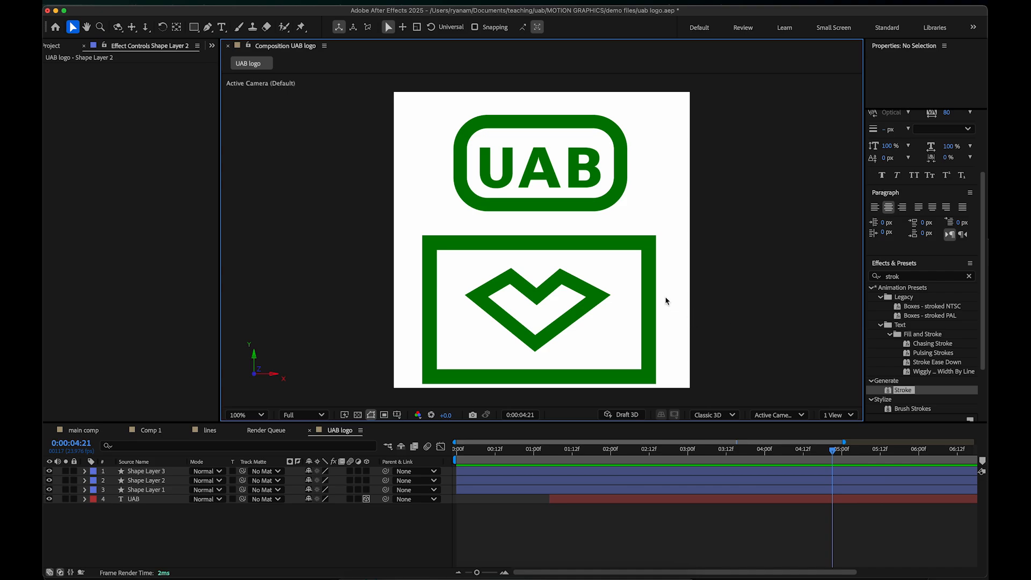
{"action": "left_click", "coordinate": [649, 297]}
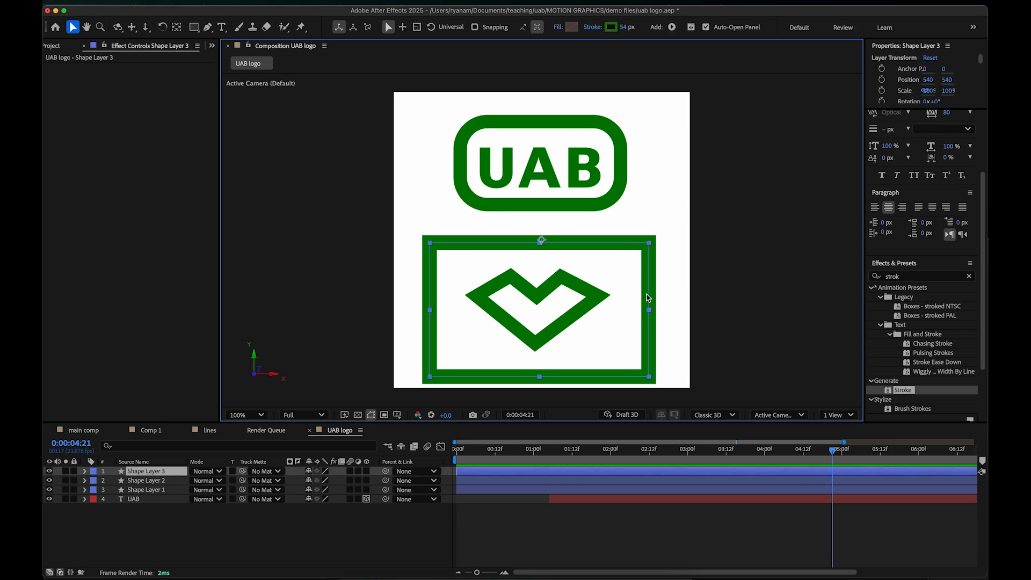
{"action": "key", "text": "Delete"}
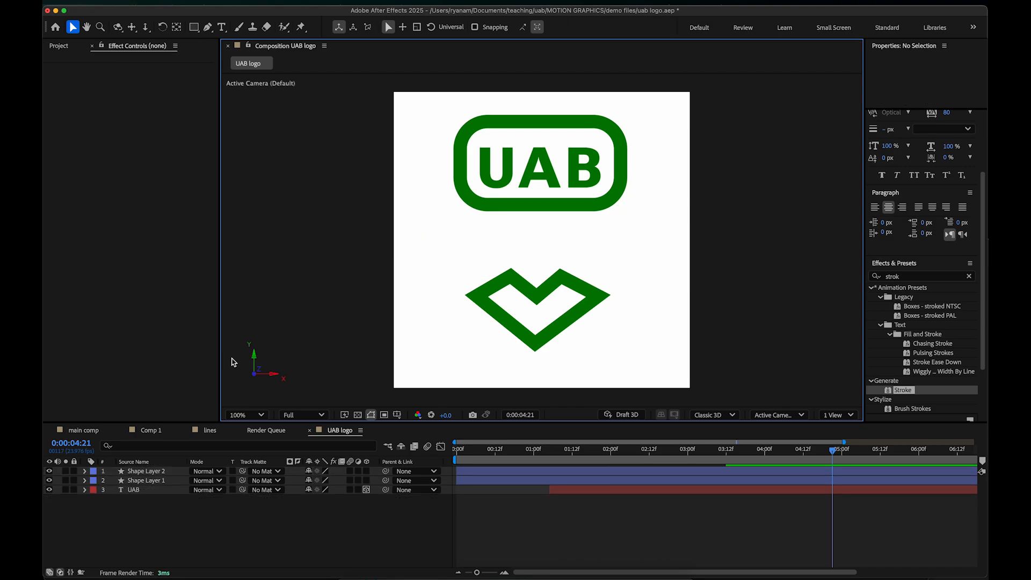
{"action": "left_click", "coordinate": [49, 471]}
{"action": "left_click", "coordinate": [49, 470]}
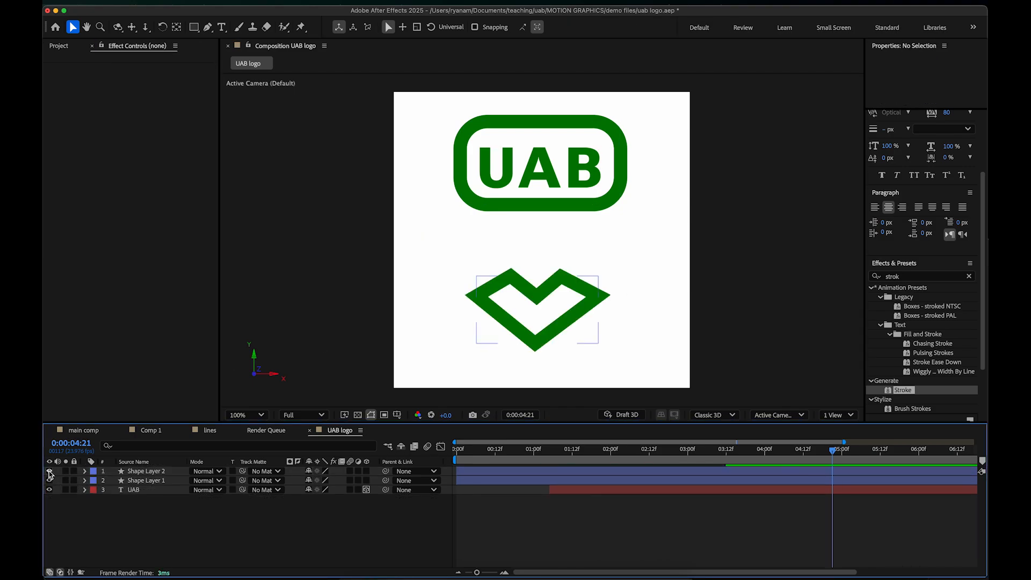
{"action": "left_click", "coordinate": [124, 470]}
{"action": "key", "text": "Delete"}
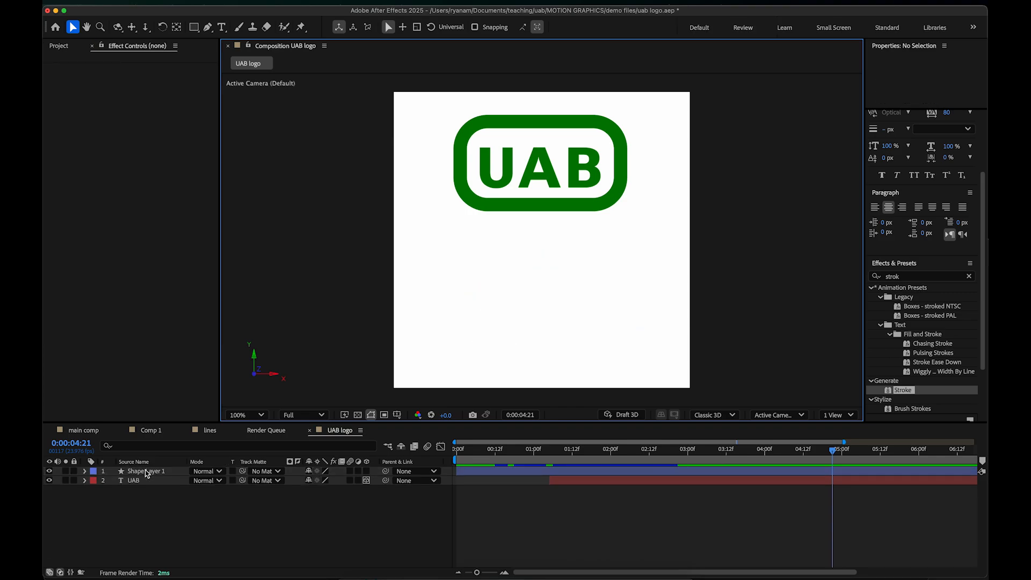
Step: Draw a square below the UAB logo on a new shape layer, with an FF0000 fill and the green 54 px stroke
{"action": "left_click", "coordinate": [194, 26]}
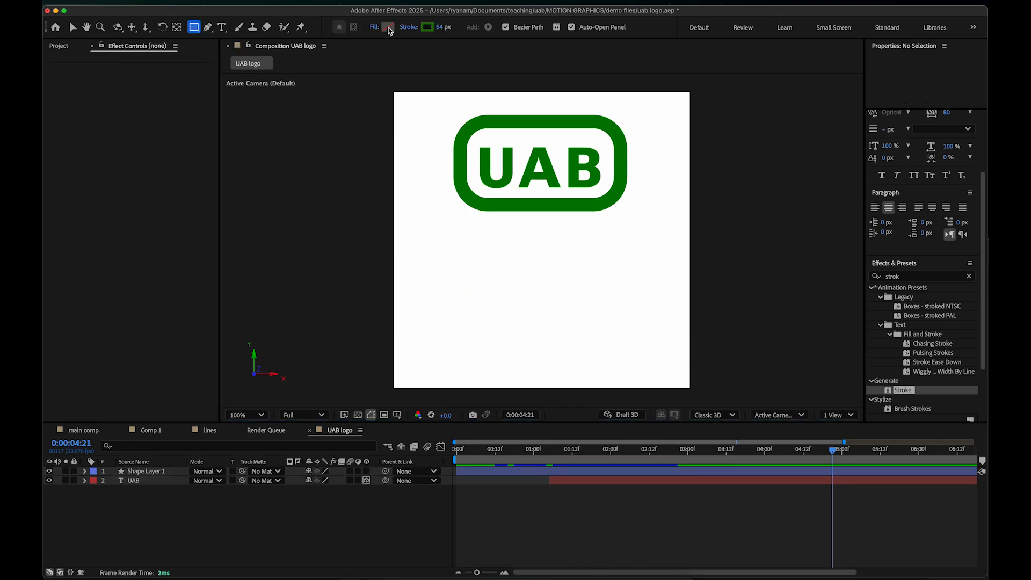
{"action": "left_click", "coordinate": [388, 28]}
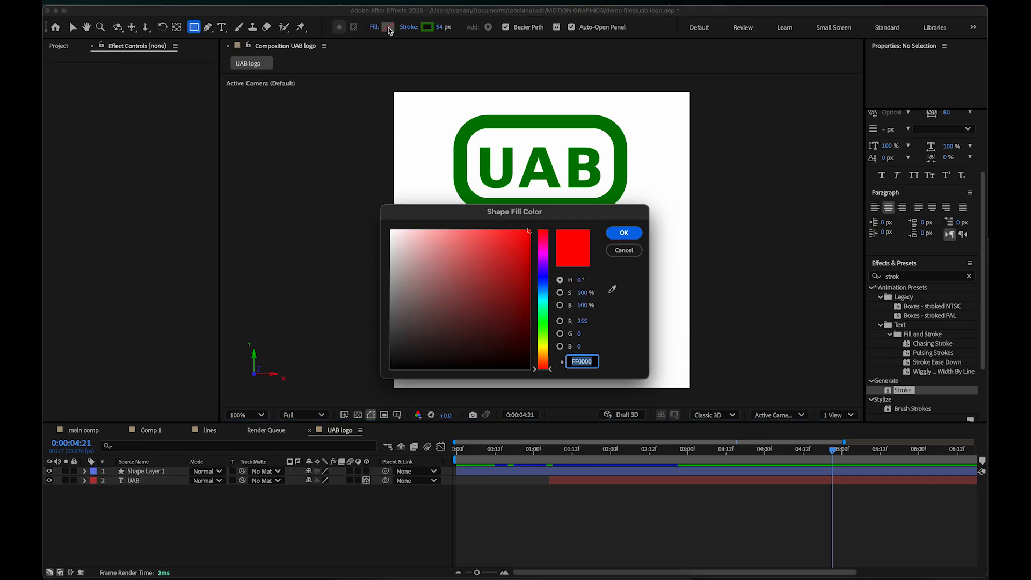
{"action": "left_click", "coordinate": [624, 233]}
{"action": "left_click_drag", "start_coordinate": [469, 272], "coordinate": [564, 367]}
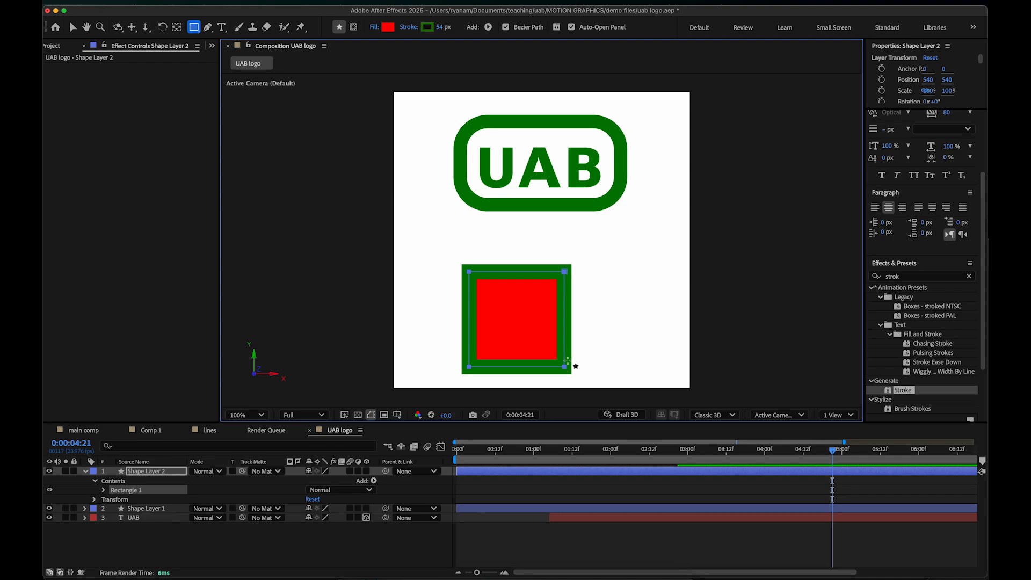
Step: Add a new empty shape layer above the red square's layer
{"action": "left_click", "coordinate": [171, 472]}
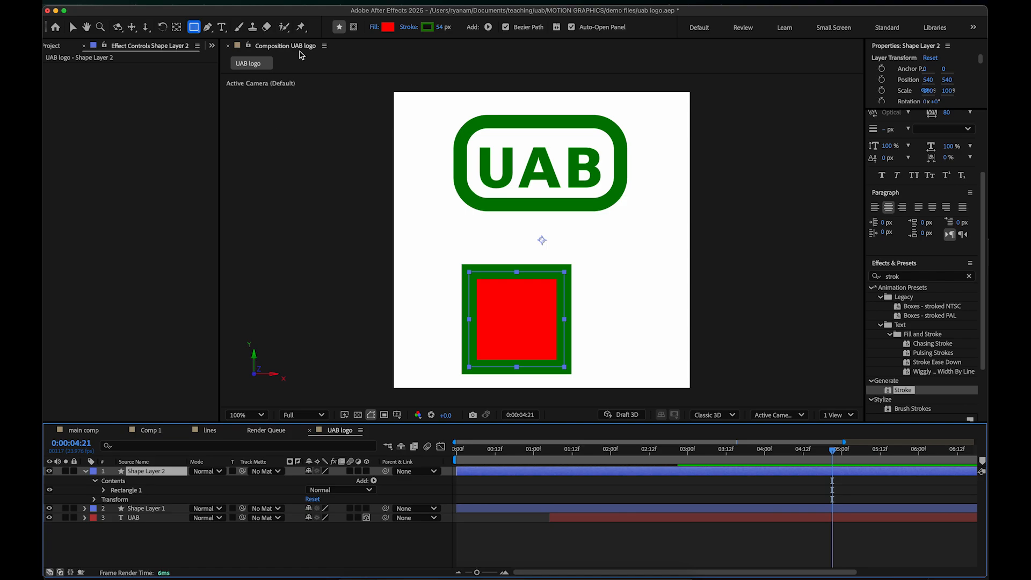
{"action": "left_click", "coordinate": [241, 5]}
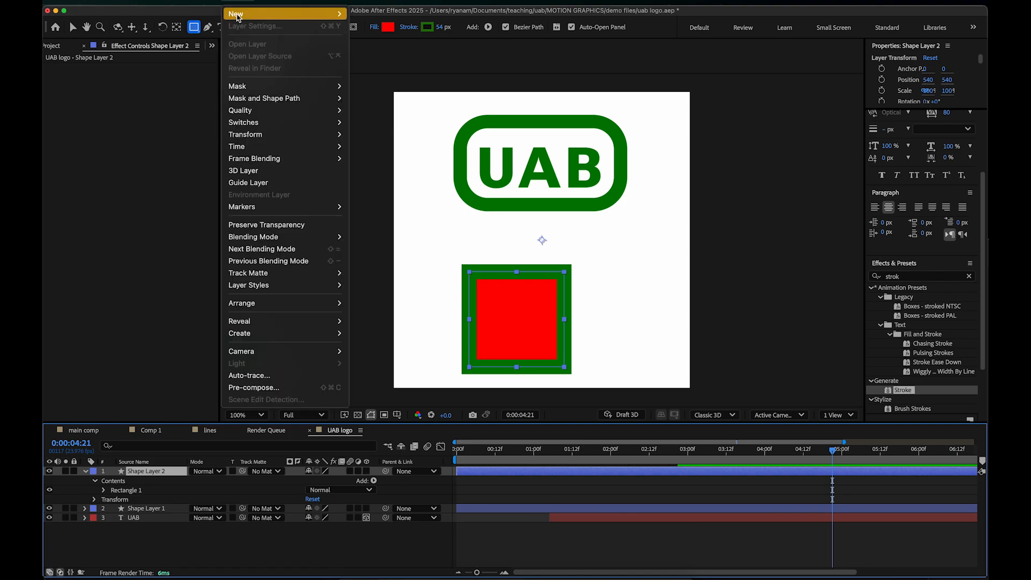
{"action": "mouse_move", "coordinate": [239, 17]}
{"action": "left_click", "coordinate": [387, 75]}
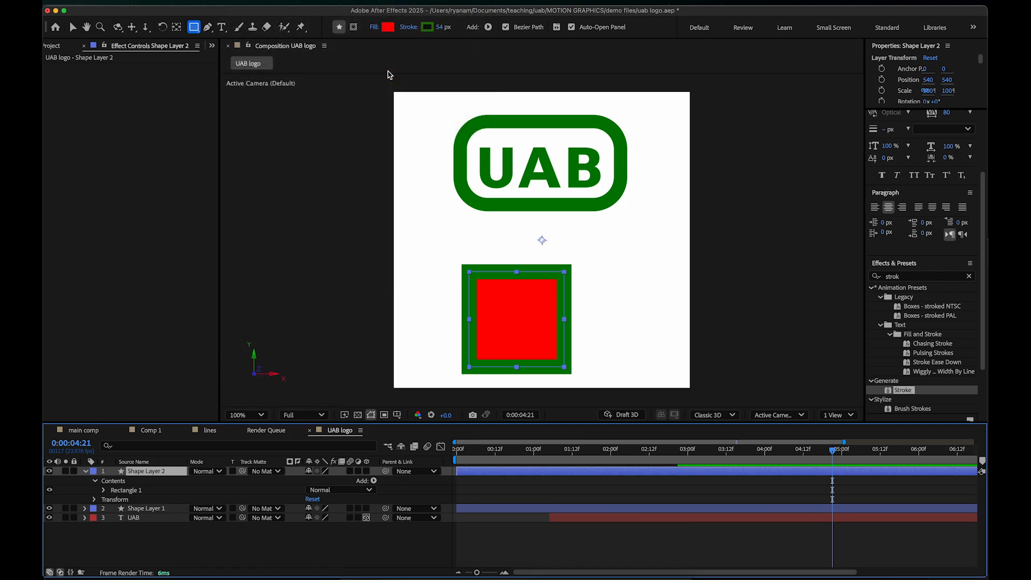
Step: Draw a large closed triangle with the Pen tool on Shape Layer 3, overlapping the logo and the square
{"action": "left_click", "coordinate": [208, 28]}
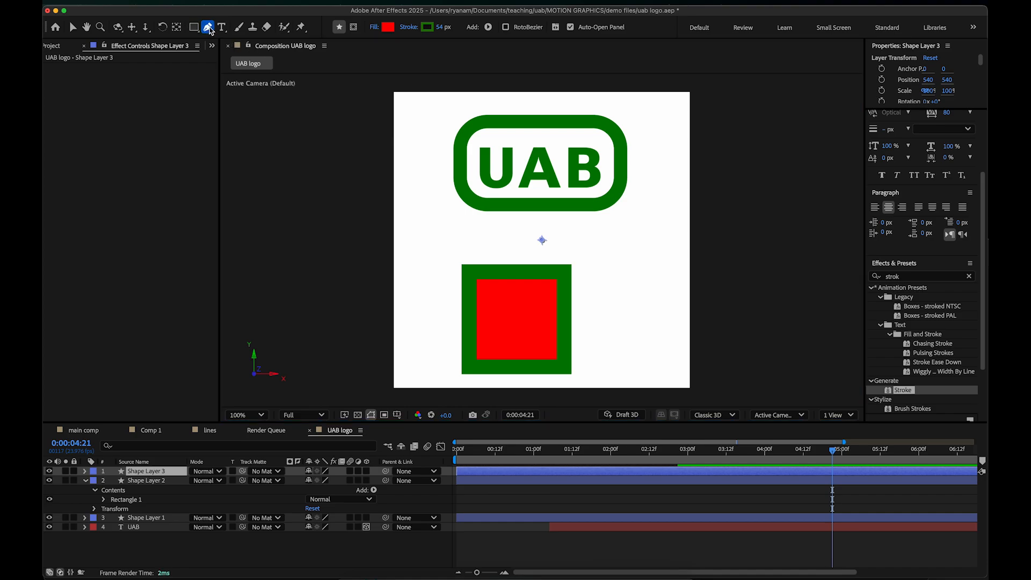
{"action": "left_click", "coordinate": [498, 239]}
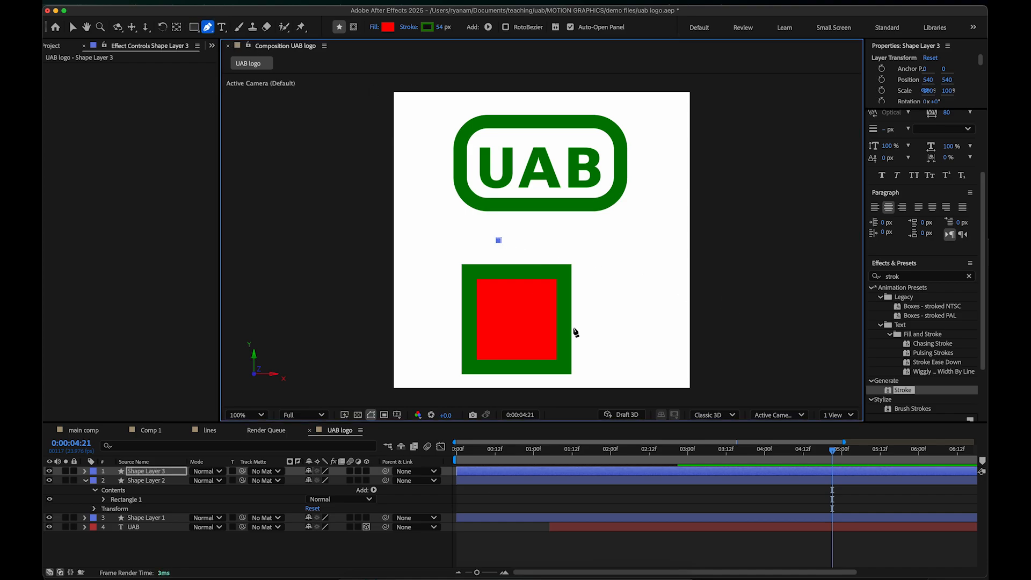
{"action": "left_click", "coordinate": [633, 357]}
{"action": "left_click", "coordinate": [670, 131]}
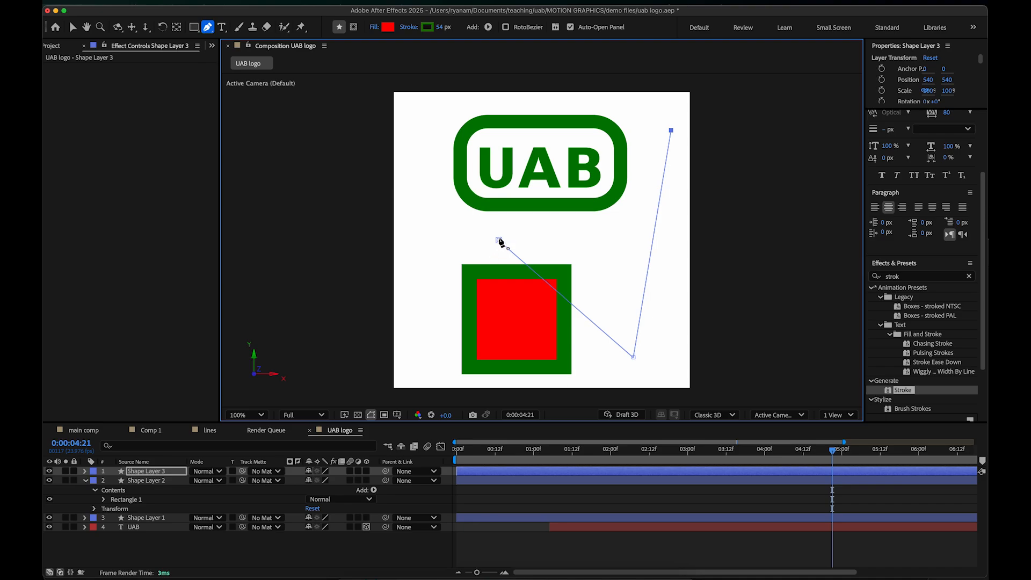
{"action": "left_click", "coordinate": [499, 240]}
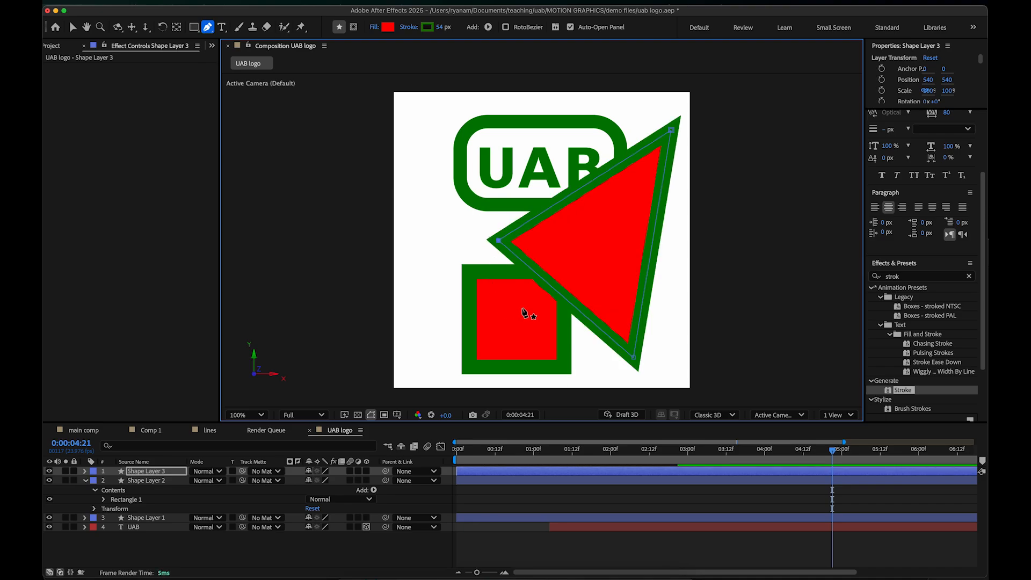
Step: Set Shape Layer 2, the square, as the track matte for the triangle on Shape Layer 3
{"action": "key", "text": "v"}
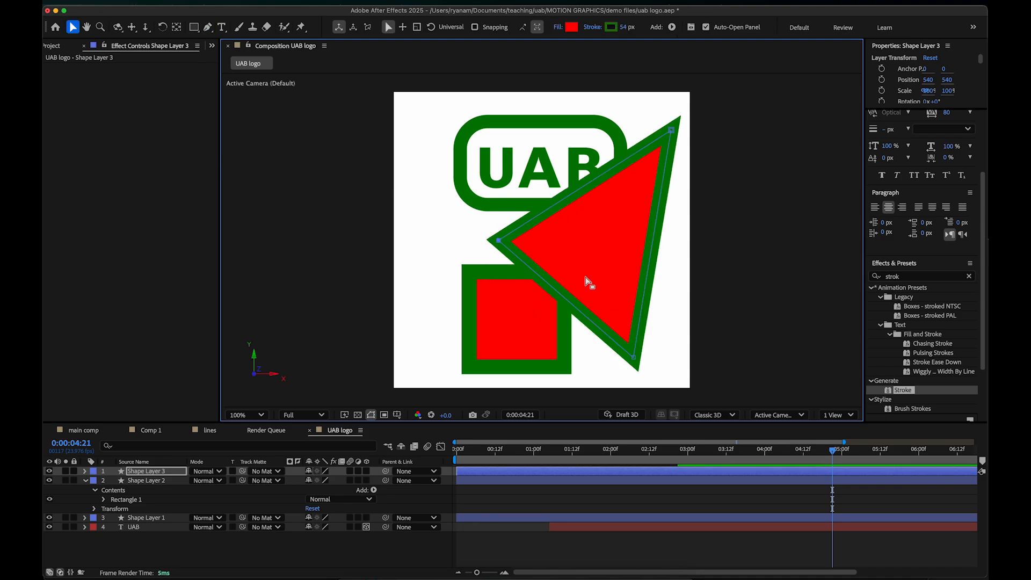
{"action": "left_click", "coordinate": [161, 536]}
{"action": "left_click", "coordinate": [166, 474]}
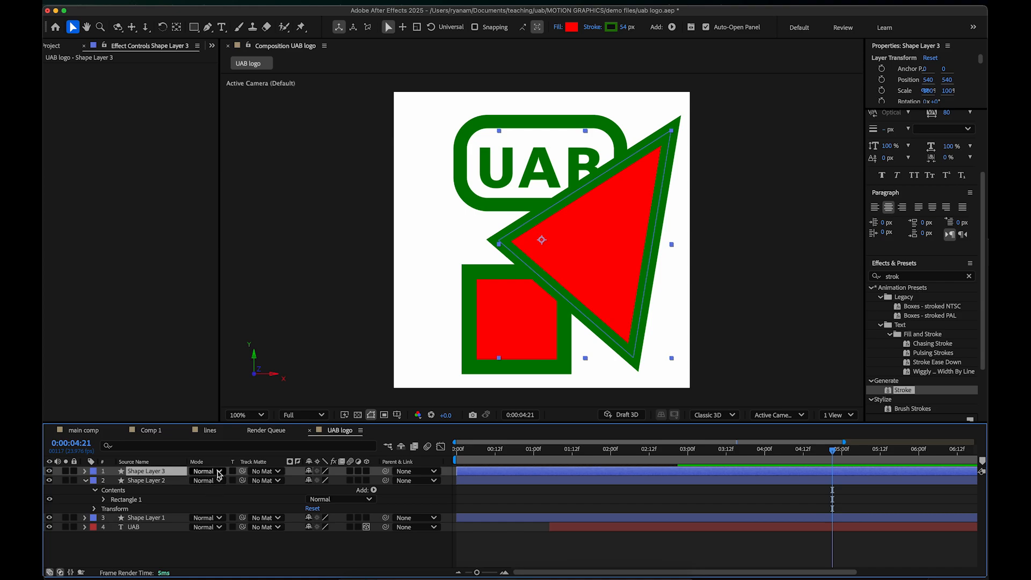
{"action": "left_click", "coordinate": [270, 472]}
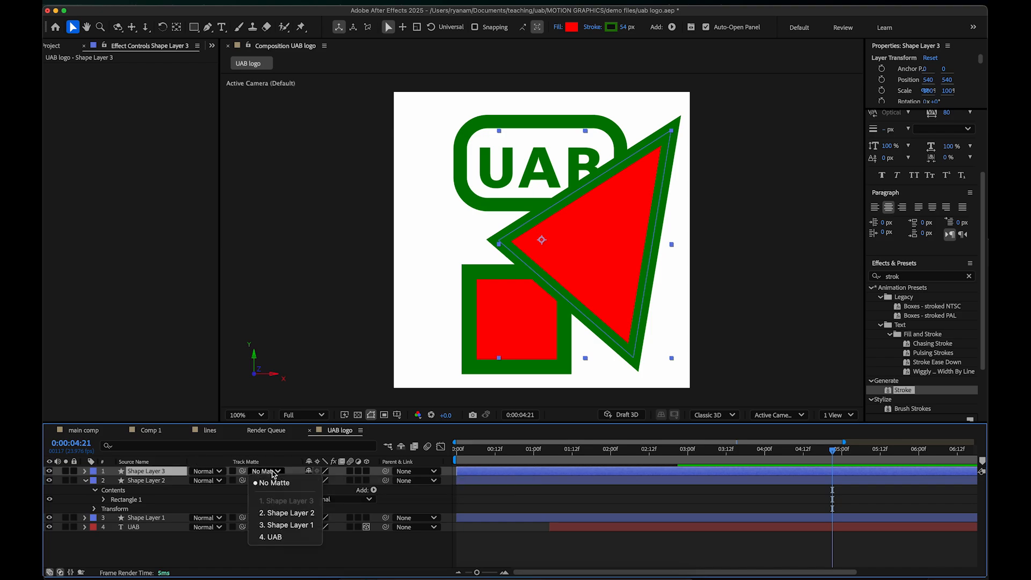
{"action": "left_click", "coordinate": [270, 462]}
{"action": "left_click", "coordinate": [270, 470]}
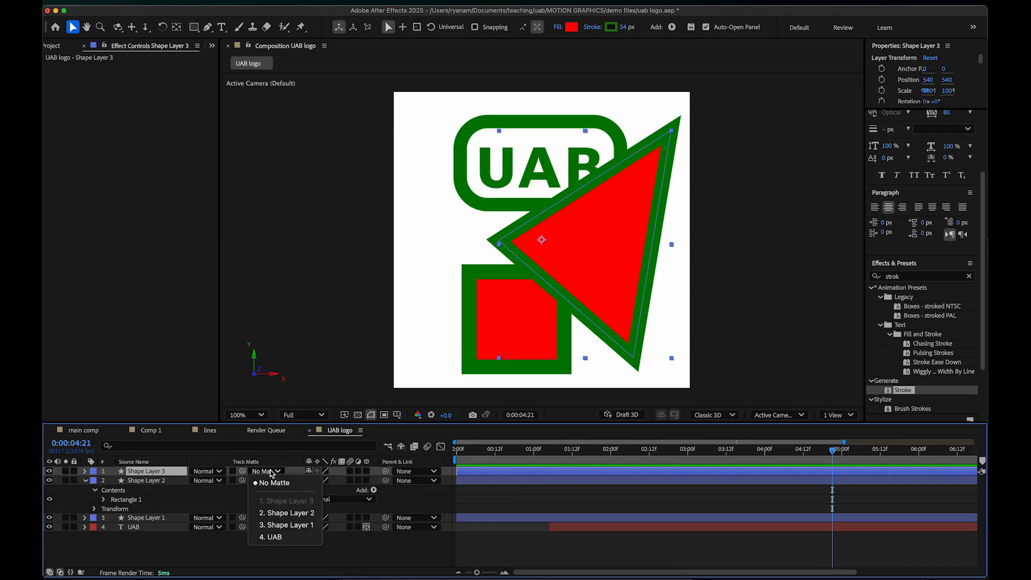
{"action": "left_click", "coordinate": [287, 513]}
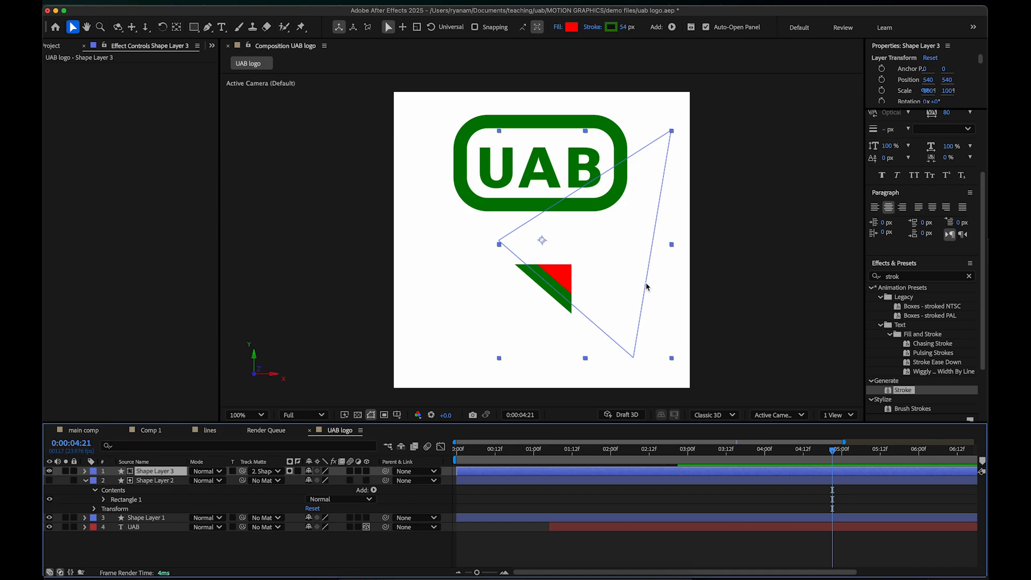
Step: Move the matted triangle over the square to a position of about 274, 556, inverting its track matte and restoring the non-inverted matte
{"action": "left_click_drag", "start_coordinate": [646, 286], "coordinate": [550, 310]}
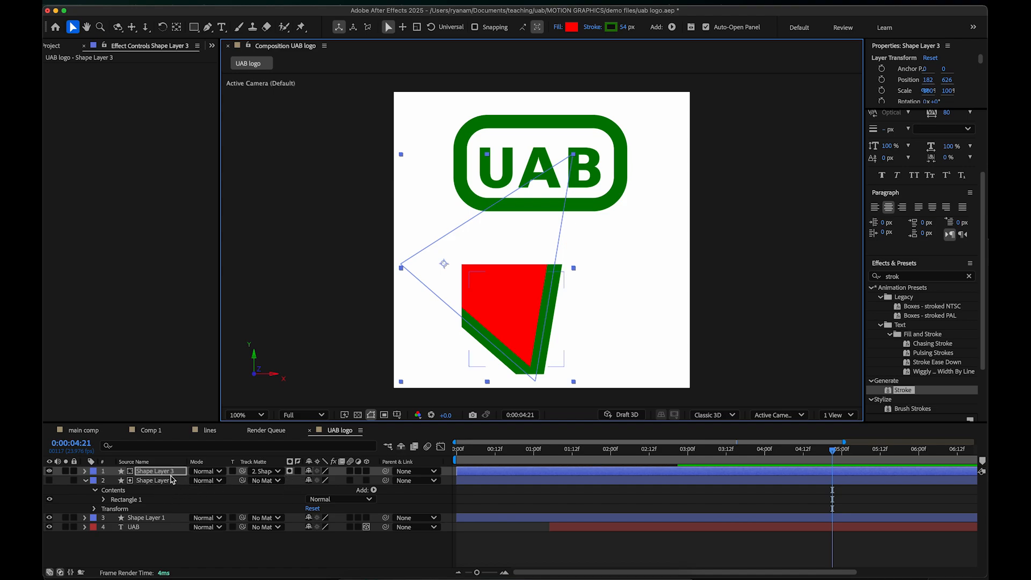
{"action": "left_click", "coordinate": [297, 471]}
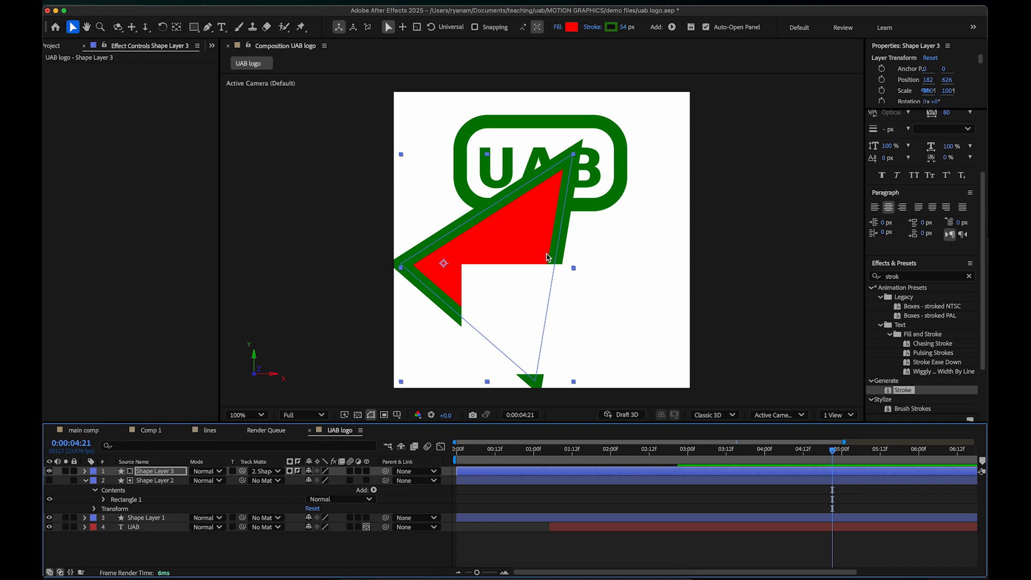
{"action": "left_click_drag", "start_coordinate": [527, 241], "coordinate": [549, 219]}
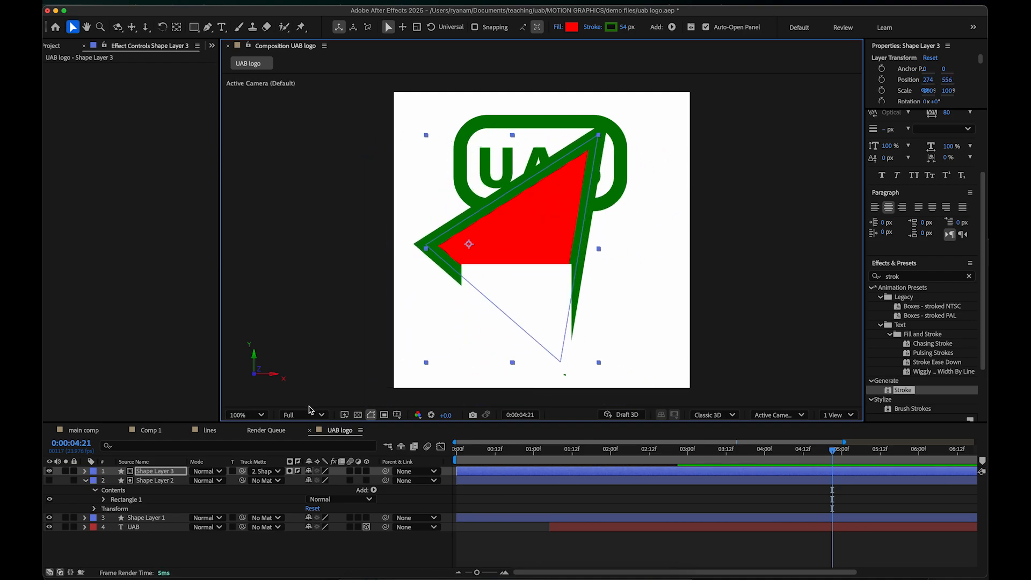
{"action": "left_click", "coordinate": [298, 471]}
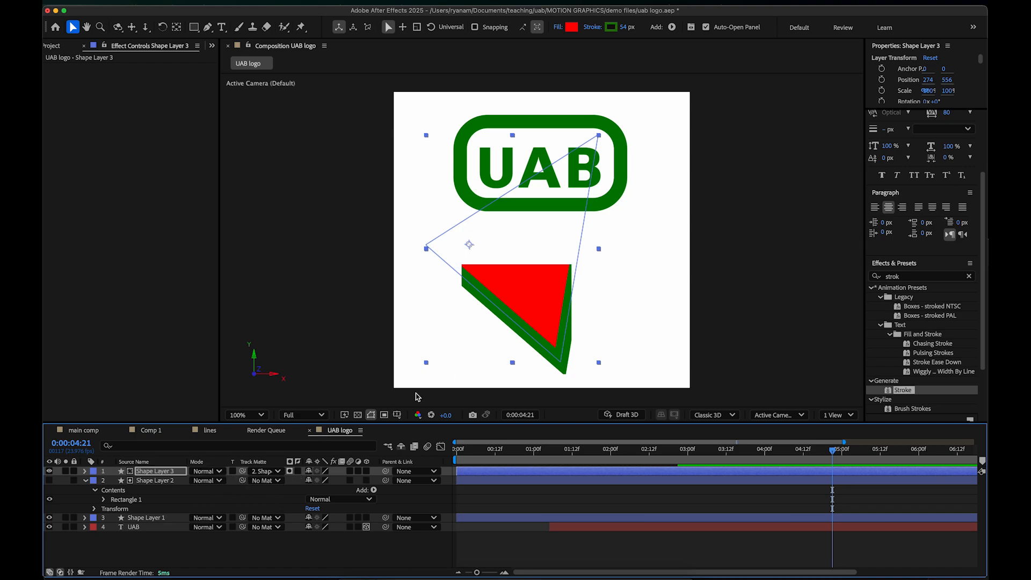
Step: Delete the red-filled Shape Layer 3 together with its track matte, Shape Layer 2
{"action": "left_click_drag", "start_coordinate": [551, 251], "coordinate": [511, 266]}
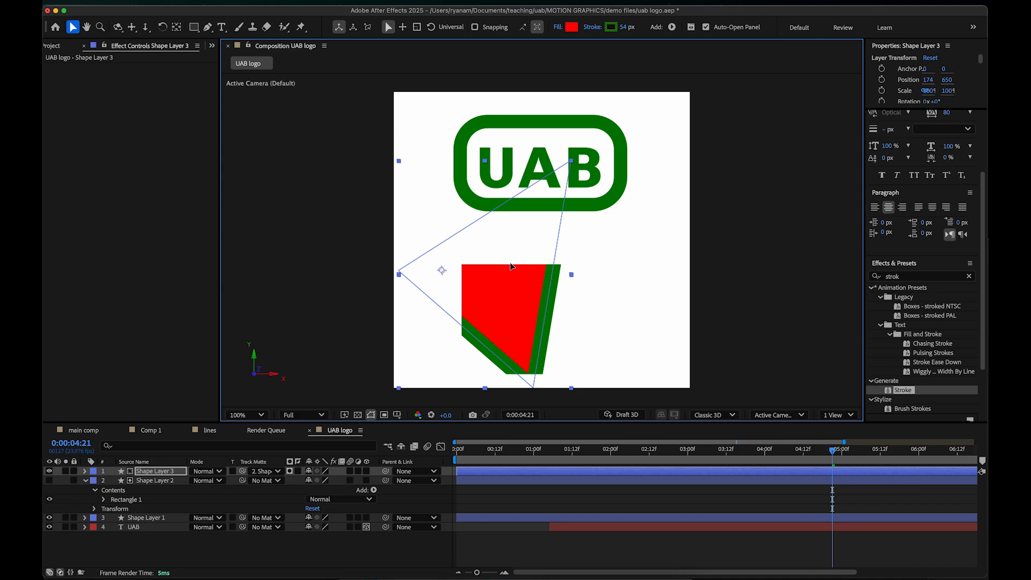
{"action": "left_click_drag", "start_coordinate": [511, 266], "coordinate": [512, 267]}
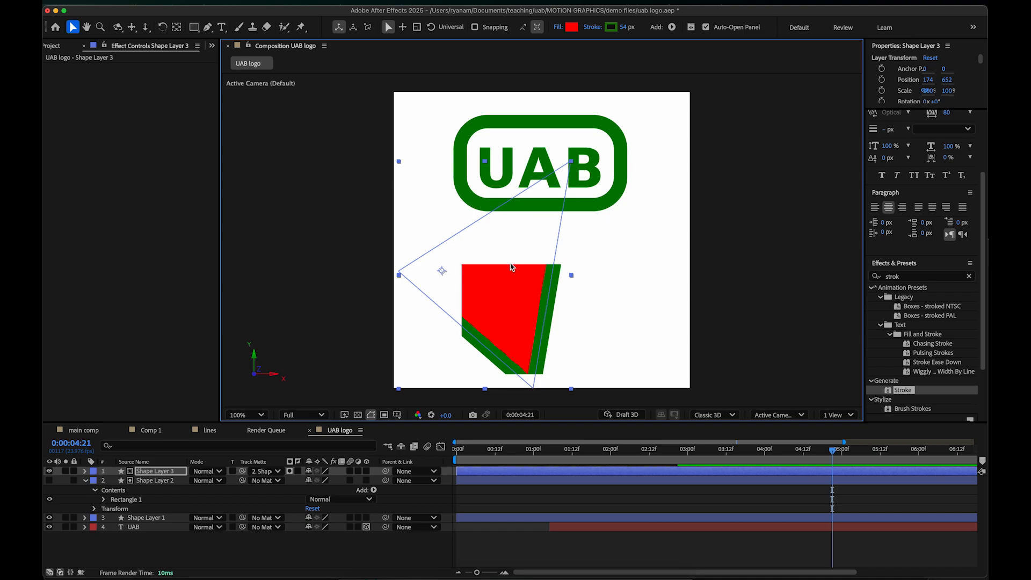
{"action": "left_click", "coordinate": [175, 480], "text": "shift"}
{"action": "key", "text": "Delete"}
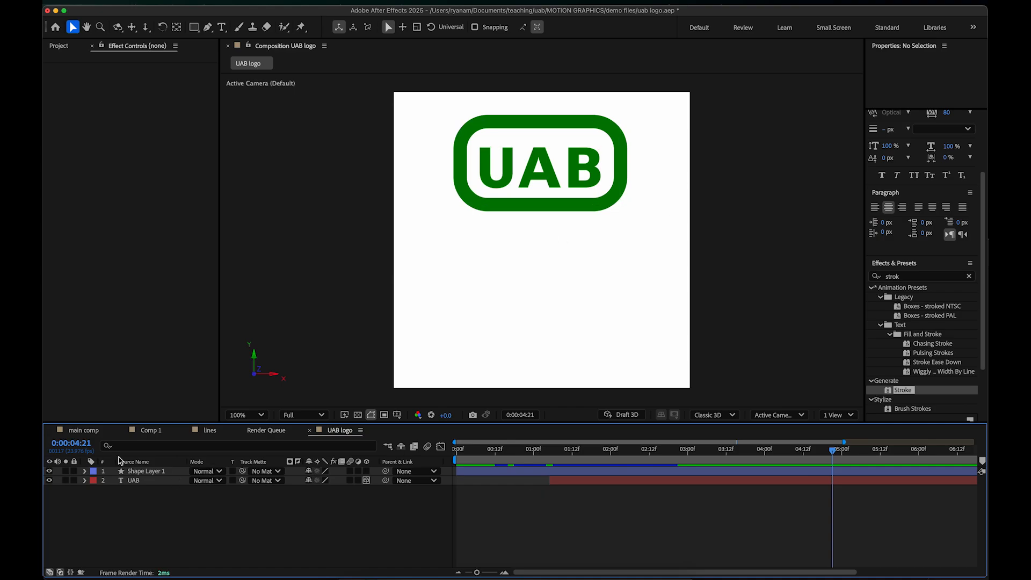
Step: Move the UAB text and its rounded frame together to the centre of the composition, placing the frame at about 544, 536
{"action": "left_click", "coordinate": [154, 472]}
{"action": "left_click", "coordinate": [145, 481], "text": "shift"}
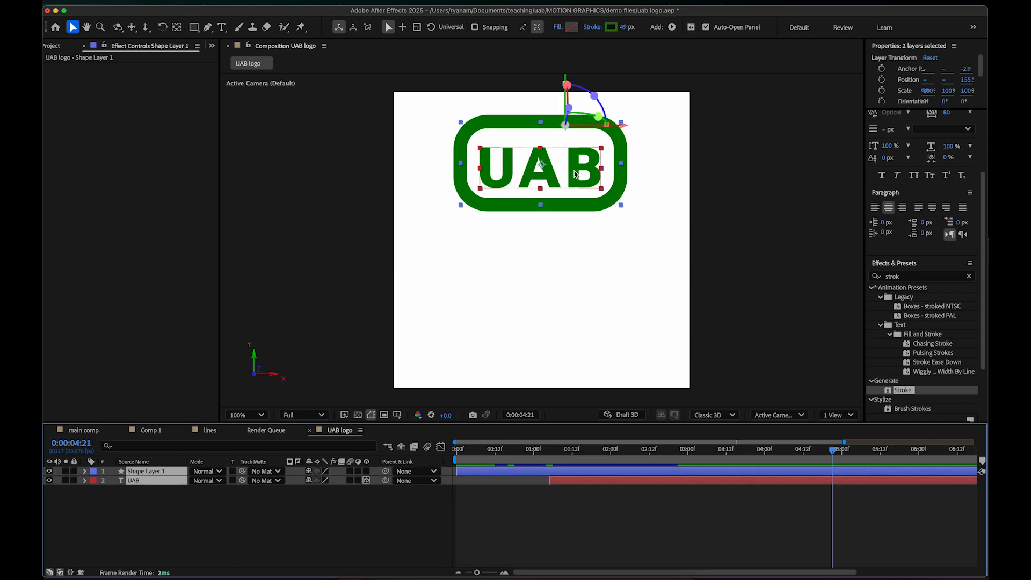
{"action": "left_click_drag", "start_coordinate": [575, 174], "coordinate": [555, 243]}
{"action": "left_click", "coordinate": [749, 223]}
{"action": "left_click", "coordinate": [556, 247]}
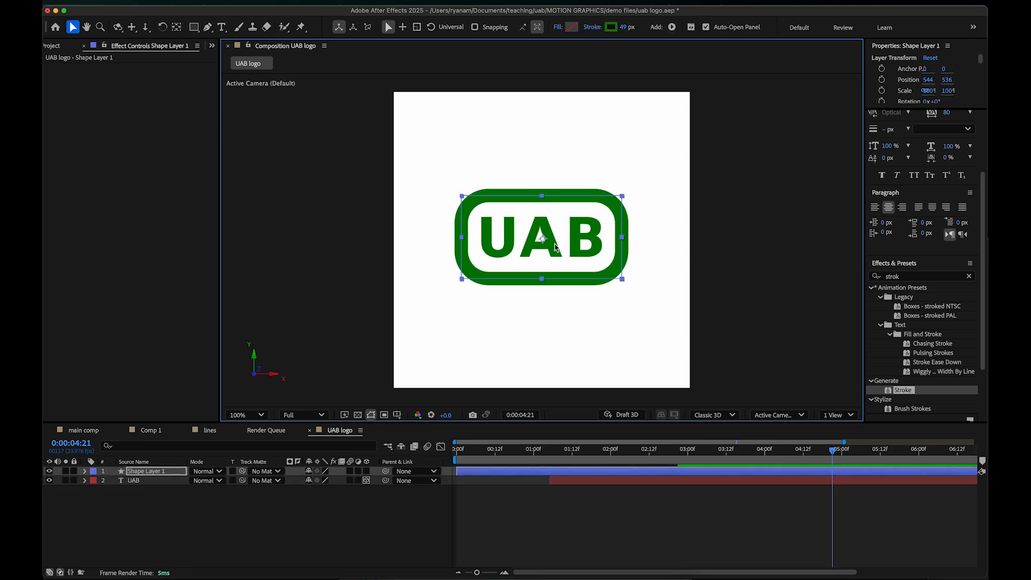
Step: Check the moment before the burst lines in main comp, and set the UAB logo comp's current time to 0:00:03:03
{"action": "left_click", "coordinate": [78, 430]}
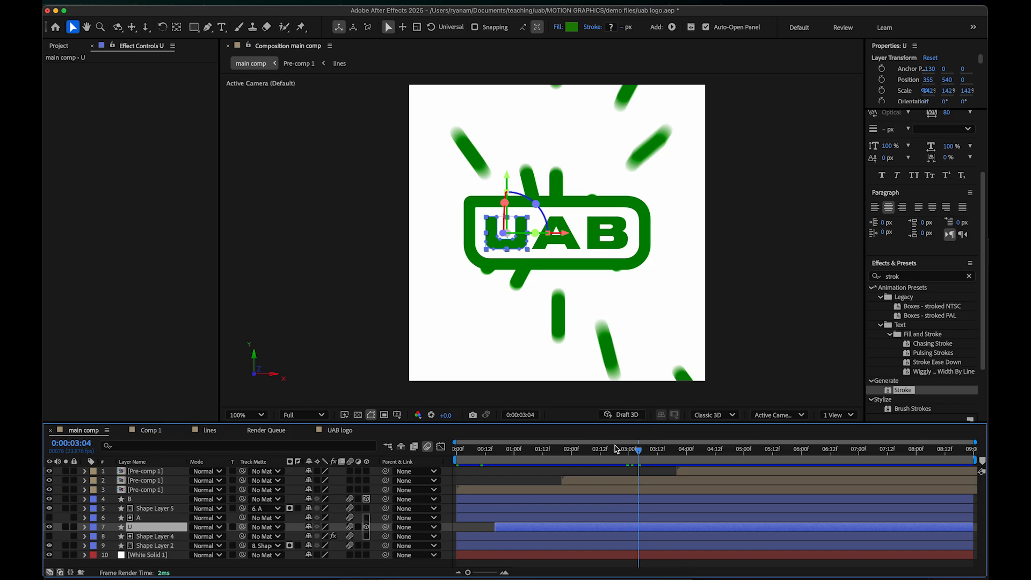
{"action": "mouse_move", "coordinate": [616, 453]}
{"action": "left_mouse_down"}
{"action": "mouse_move", "coordinate": [689, 447]}
{"action": "mouse_move", "coordinate": [600, 450]}
{"action": "left_mouse_up"}
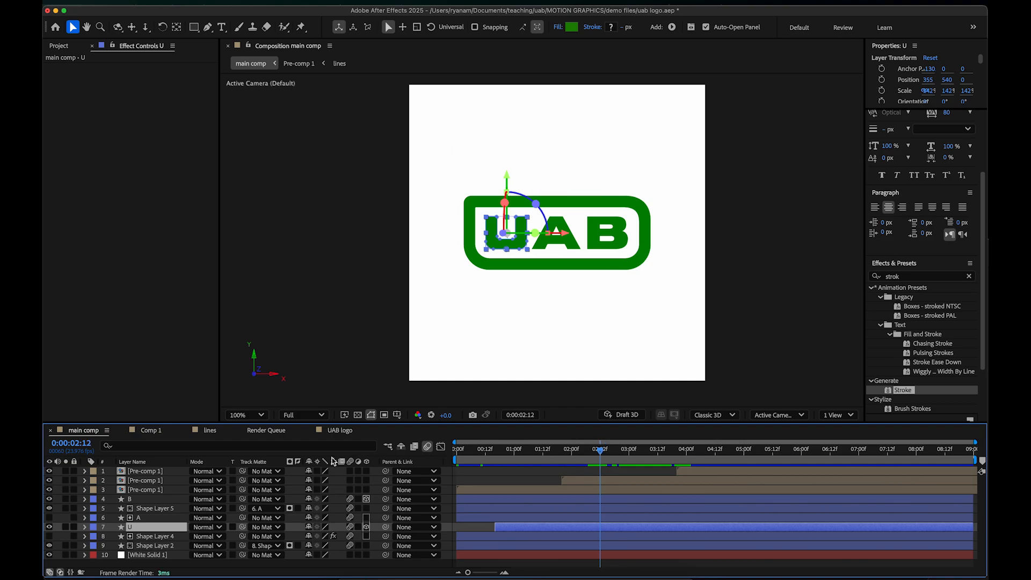
{"action": "left_click", "coordinate": [338, 430]}
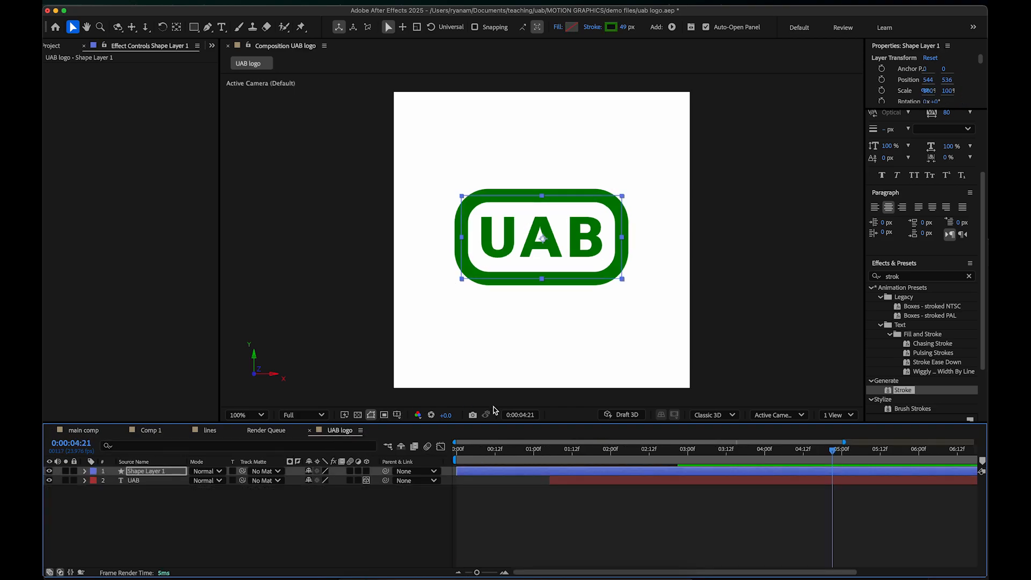
{"action": "left_click_drag", "start_coordinate": [479, 447], "coordinate": [699, 454]}
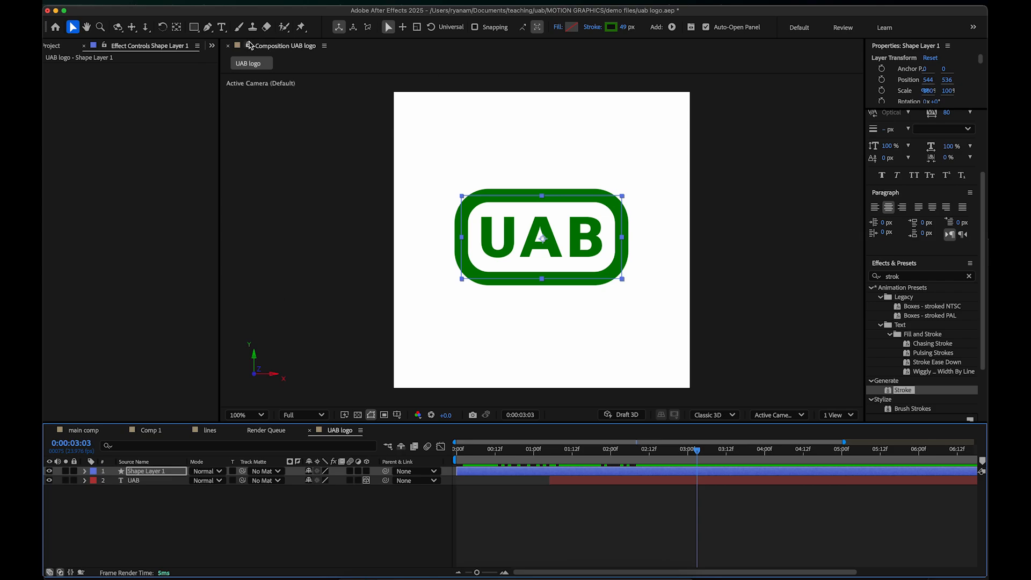
Step: Try drawing a short vertical Pen line above the logo frame directly on Shape Layer 1
{"action": "left_click", "coordinate": [208, 27]}
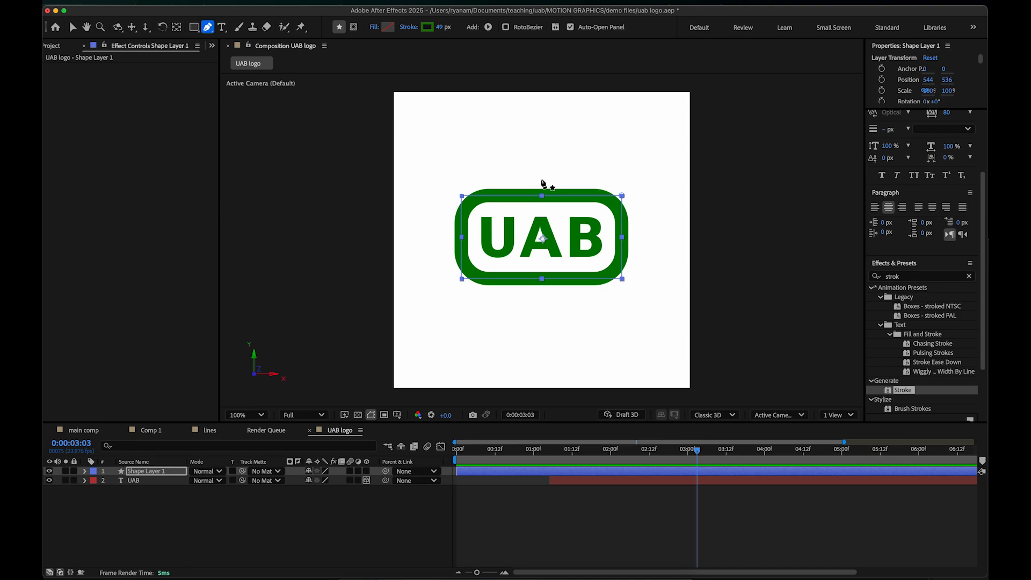
{"action": "left_click", "coordinate": [540, 176]}
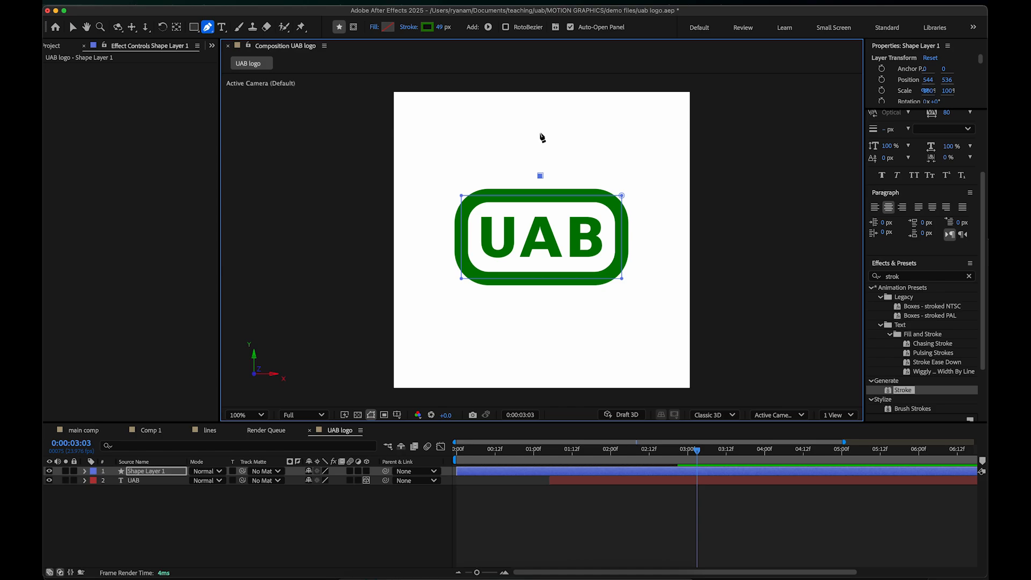
{"action": "left_click", "coordinate": [540, 145]}
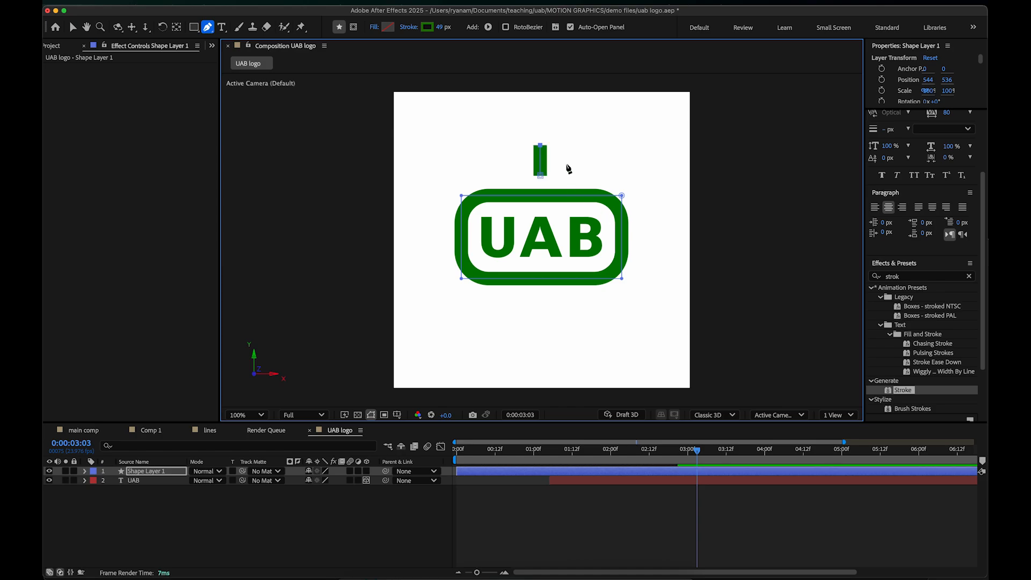
{"action": "key", "text": "v"}
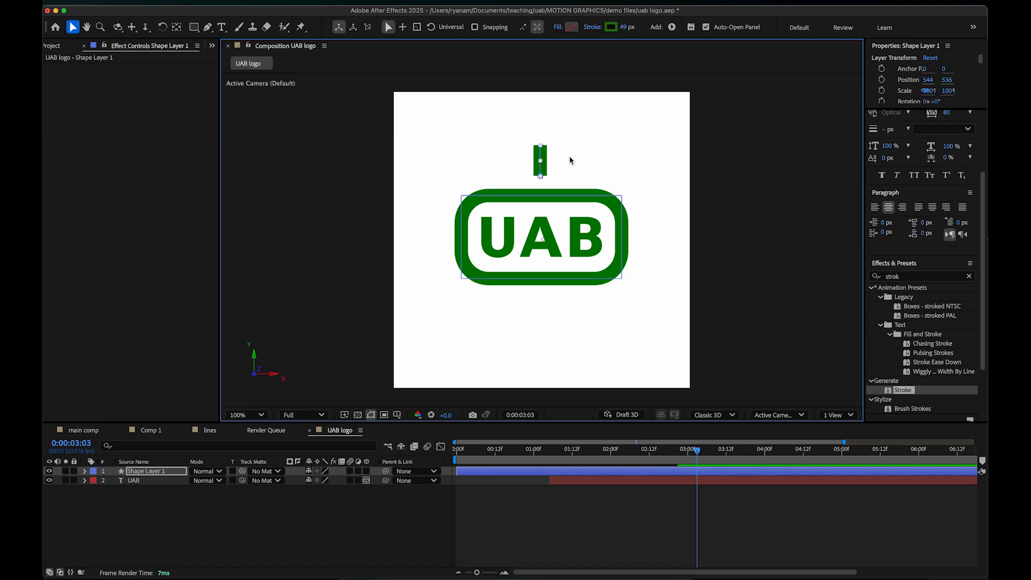
{"action": "left_click", "coordinate": [170, 504]}
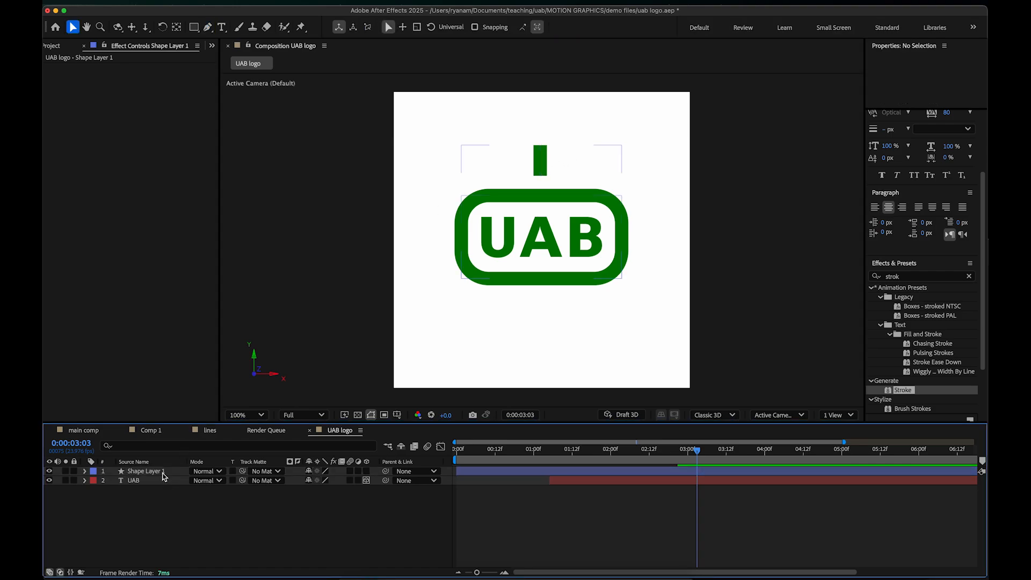
{"action": "left_click", "coordinate": [163, 472]}
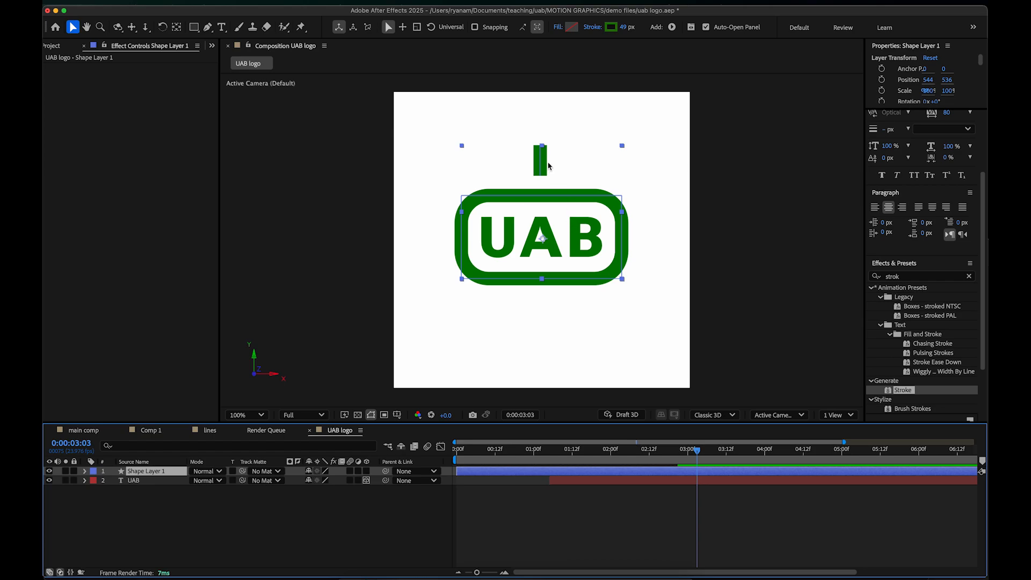
{"action": "left_click", "coordinate": [555, 98]}
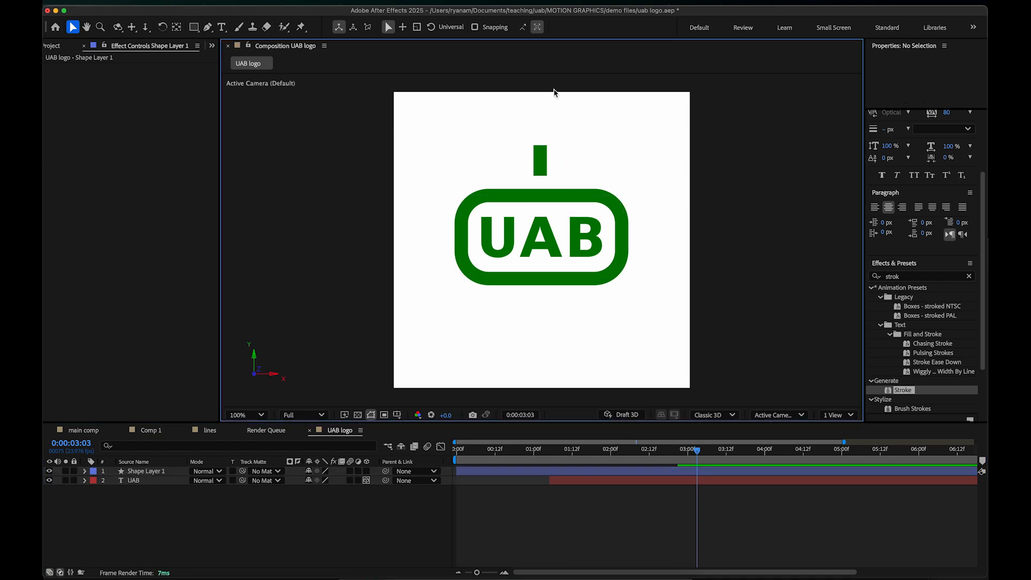
{"action": "left_click", "coordinate": [541, 158]}
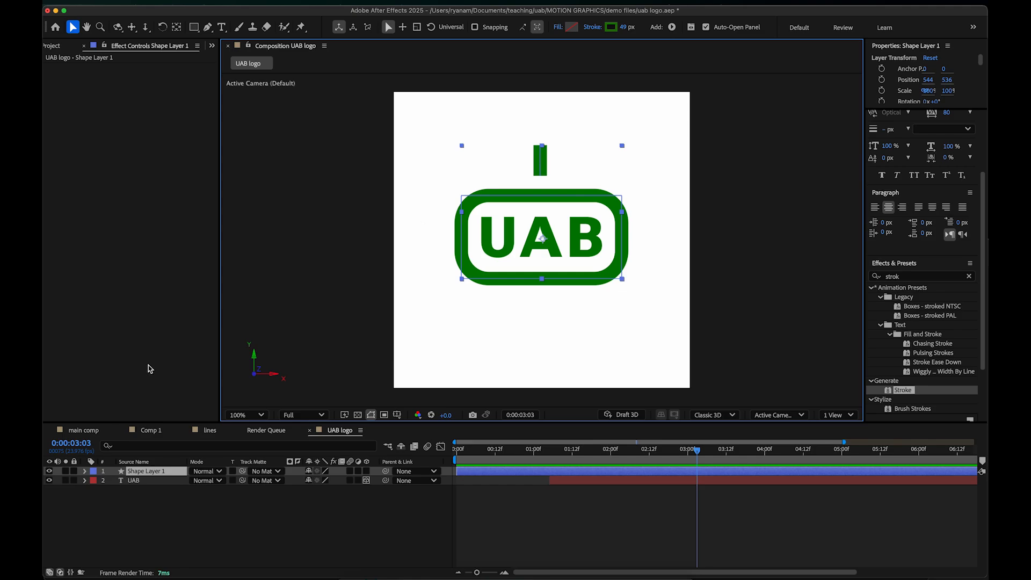
Step: Review how the lines burst out from behind the frame in main comp up to 0:00:03:00, and return to the UAB logo comp
{"action": "left_click", "coordinate": [83, 430]}
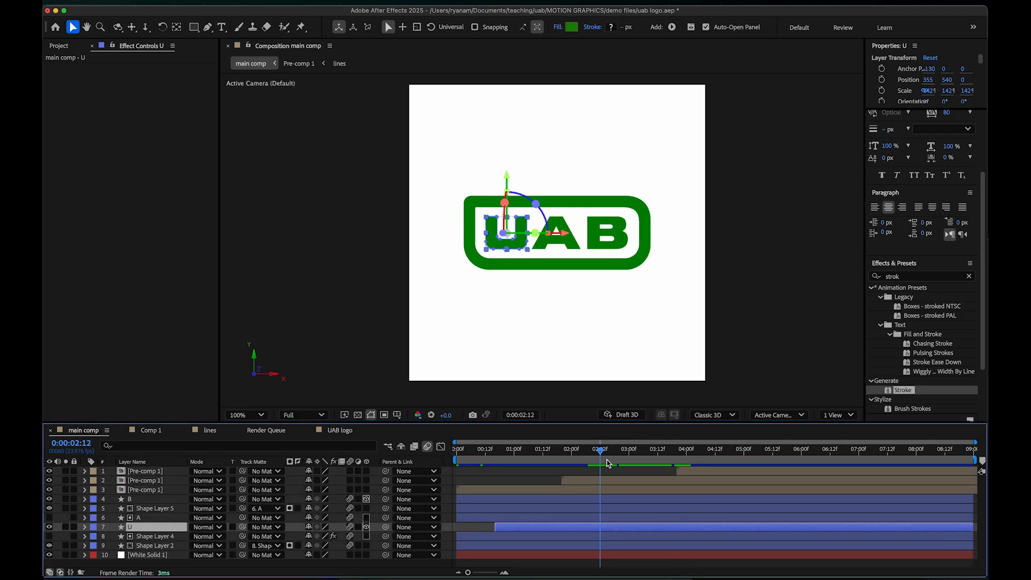
{"action": "left_click", "coordinate": [591, 451]}
{"action": "left_click_drag", "start_coordinate": [591, 454], "coordinate": [632, 455]}
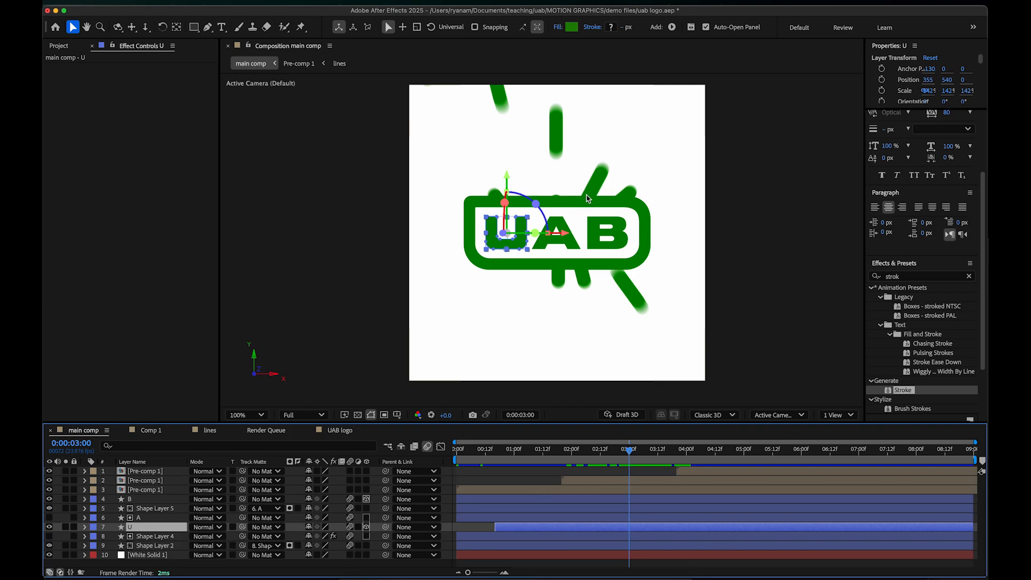
{"action": "left_click", "coordinate": [339, 430]}
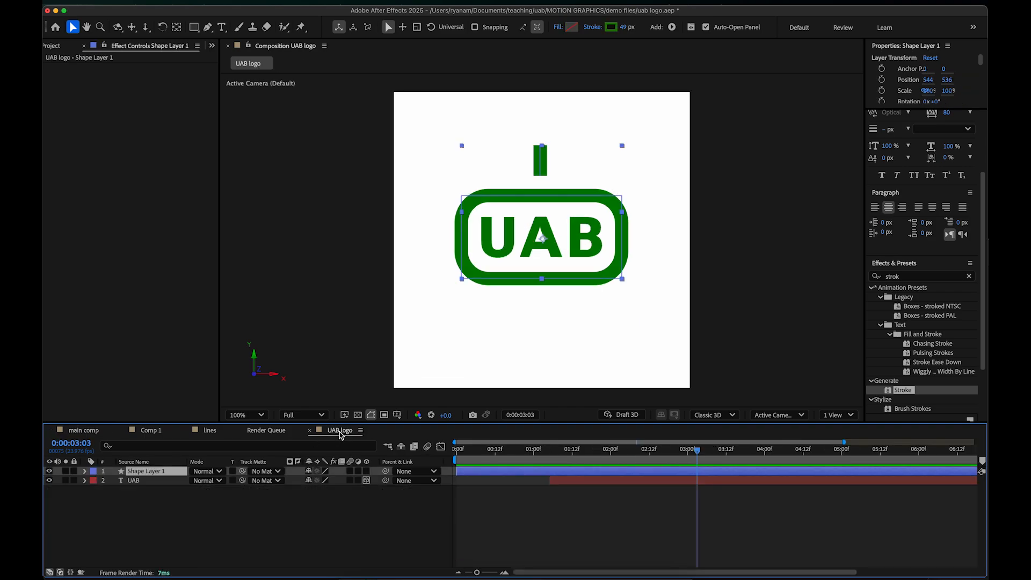
Step: Inspect which shapes Shape Layer 1 contains, and undo the vertical line drawn on it
{"action": "left_click", "coordinate": [231, 529]}
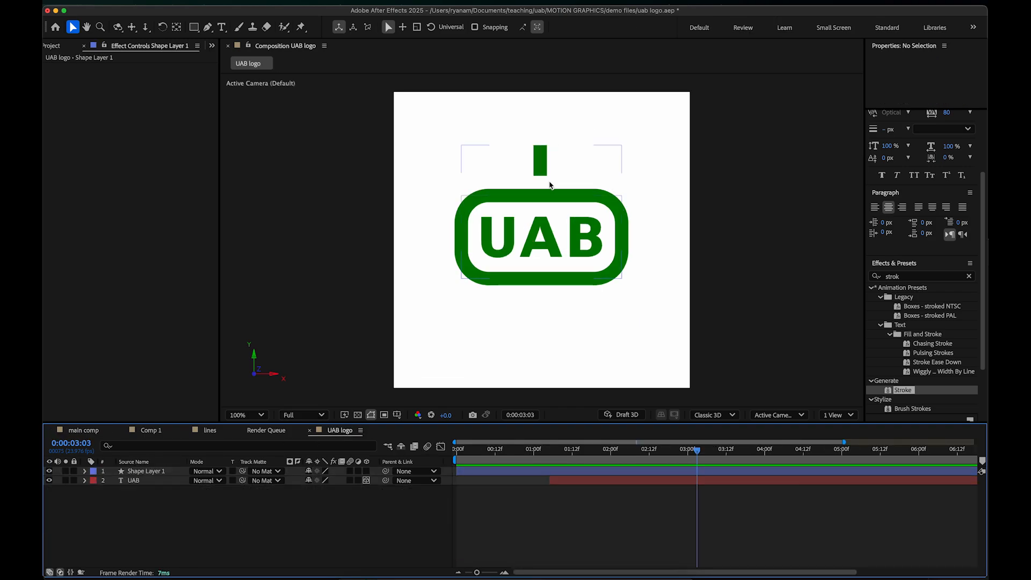
{"action": "left_click", "coordinate": [546, 201]}
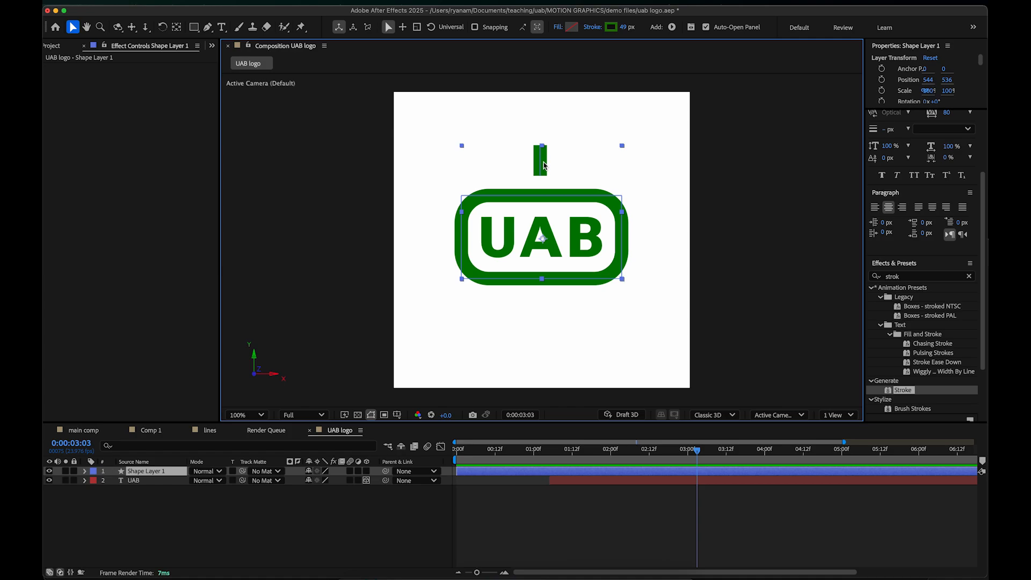
{"action": "left_click", "coordinate": [161, 510]}
{"action": "left_click", "coordinate": [155, 472]}
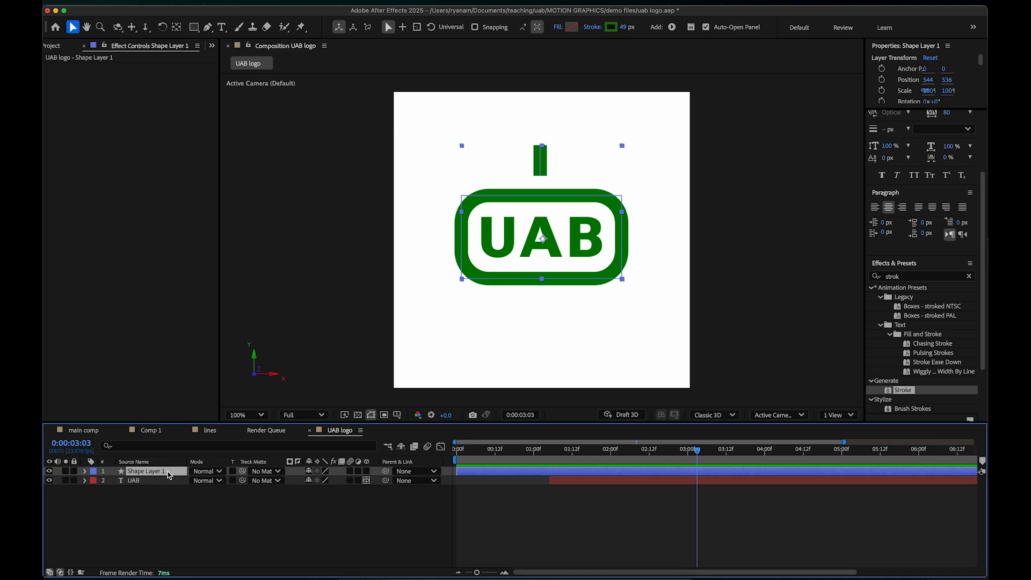
{"action": "left_click", "coordinate": [85, 471]}
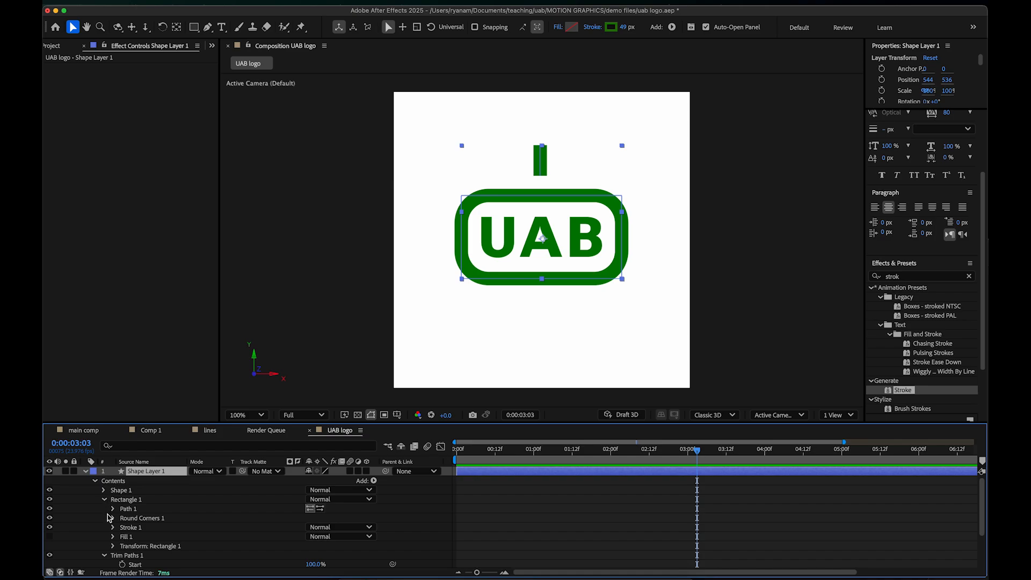
{"action": "left_click", "coordinate": [85, 471]}
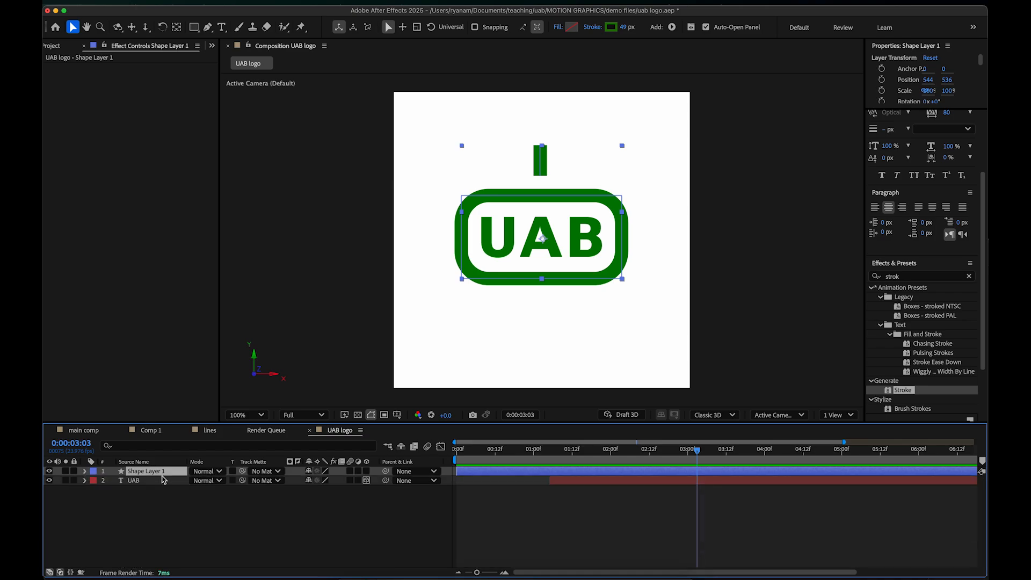
{"action": "left_click", "coordinate": [243, 529]}
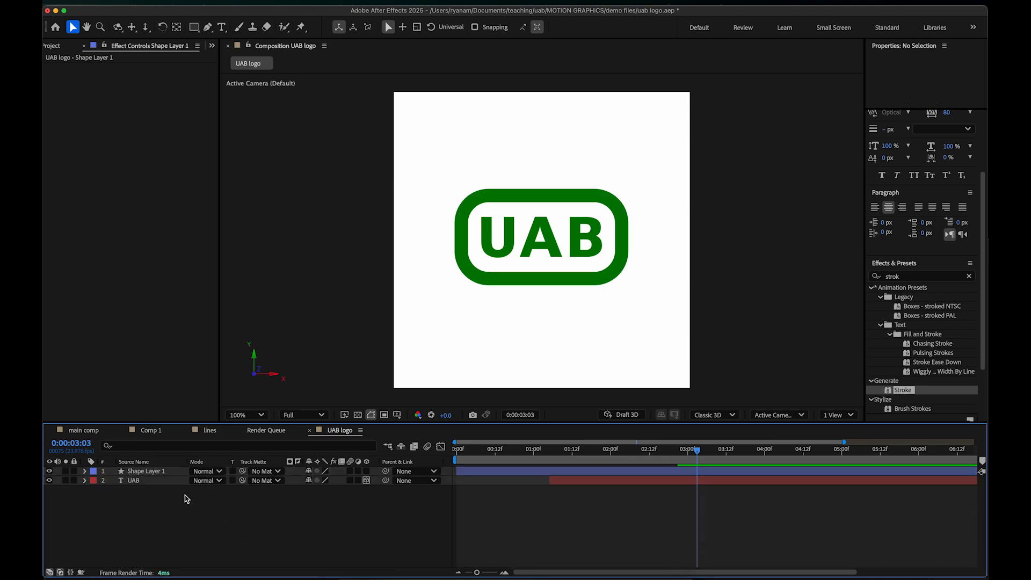
Step: Create a new empty shape layer and draw a short vertical green line on it with the Pen tool, centred above the logo frame
{"action": "left_click", "coordinate": [542, 237]}
{"action": "left_click", "coordinate": [224, 3]}
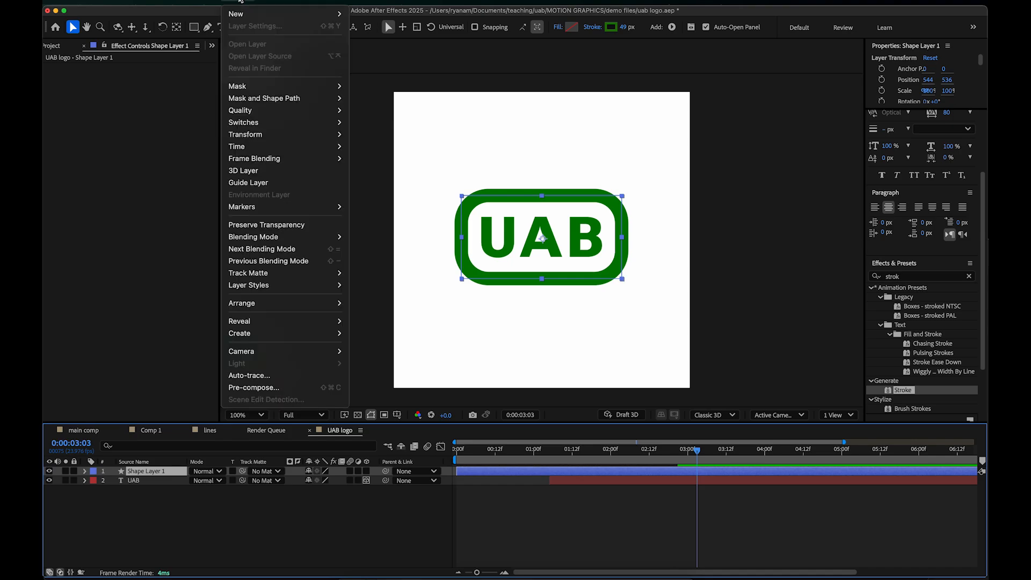
{"action": "mouse_move", "coordinate": [237, 13]}
{"action": "left_click", "coordinate": [374, 74]}
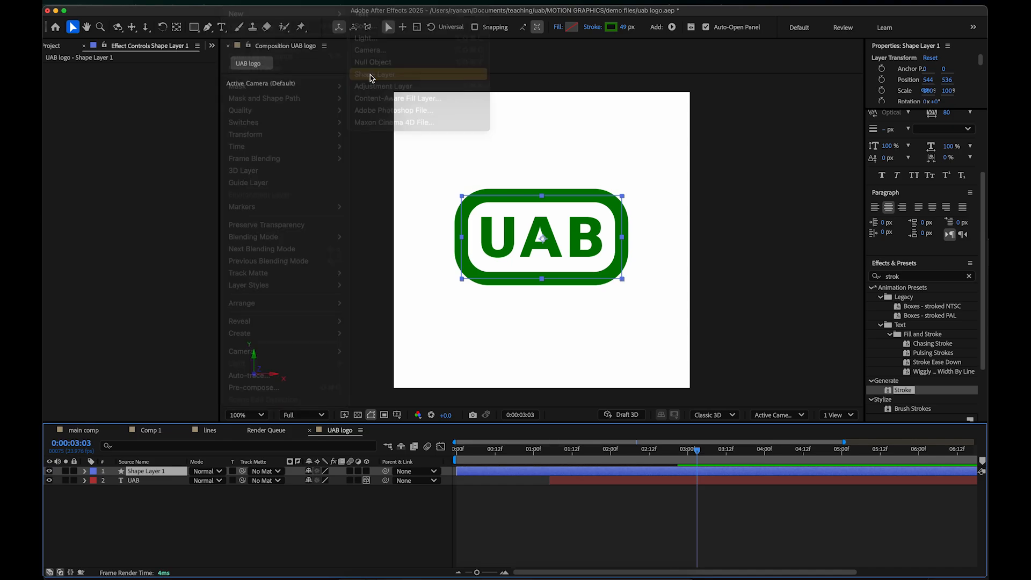
{"action": "left_click", "coordinate": [208, 28]}
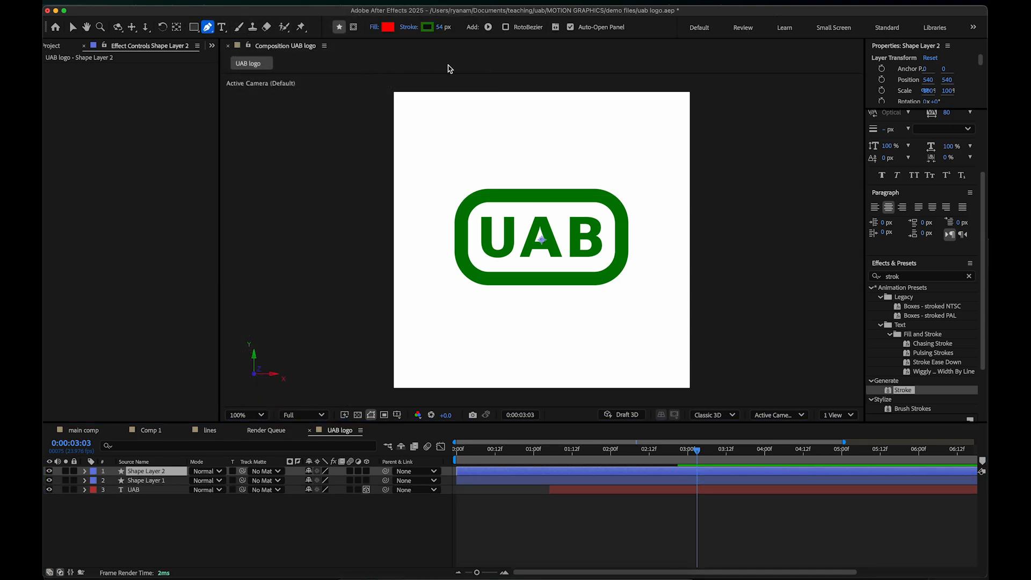
{"action": "left_click", "coordinate": [539, 175]}
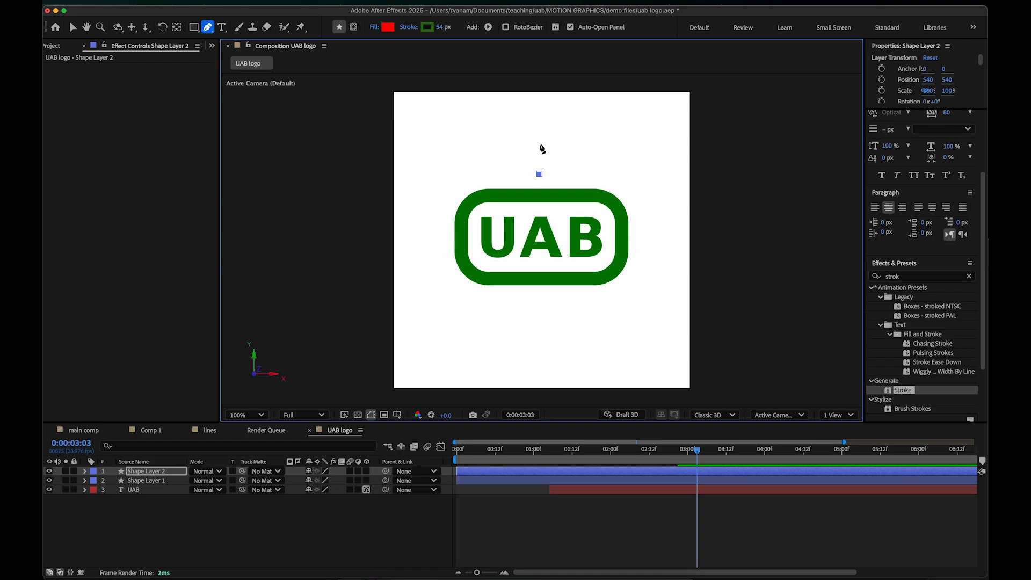
{"action": "left_click", "coordinate": [539, 143]}
{"action": "key", "text": "v"}
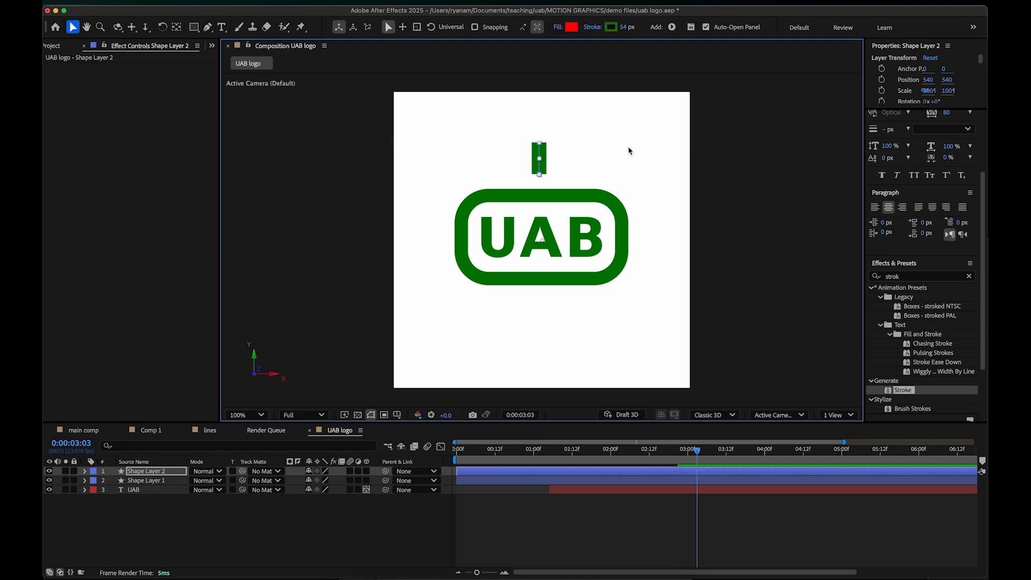
Step: Shift the vertical line's layer to position 544, 580 and set a Position keyframe at 0:00:03:03
{"action": "left_click", "coordinate": [738, 157]}
{"action": "left_click", "coordinate": [541, 156]}
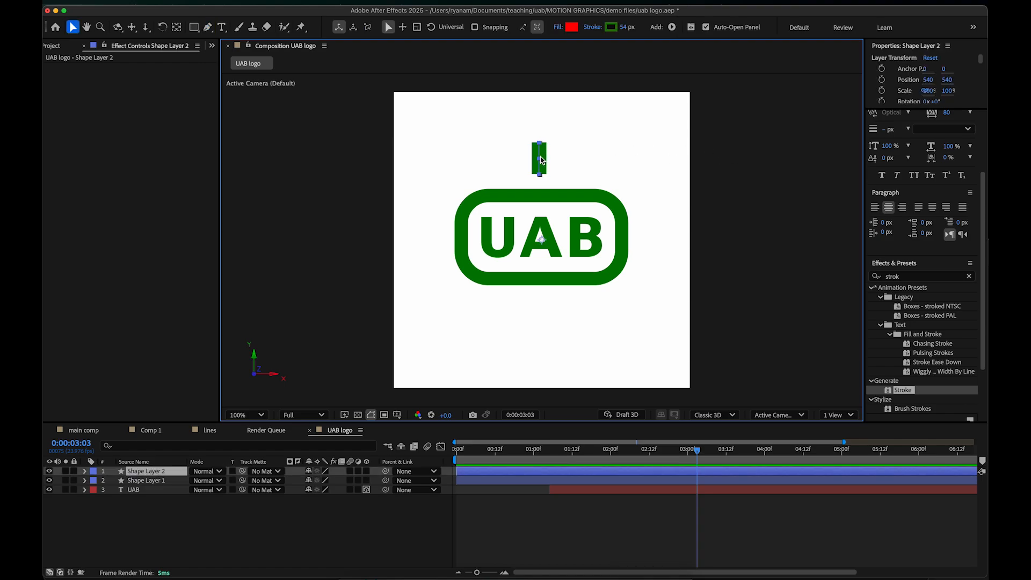
{"action": "mouse_move", "coordinate": [540, 159]}
{"action": "left_mouse_down"}
{"action": "mouse_move", "coordinate": [547, 166]}
{"action": "mouse_move", "coordinate": [540, 156]}
{"action": "left_mouse_up"}
{"action": "key", "text": "shift+Down"}
{"action": "key", "text": "shift+Down"}
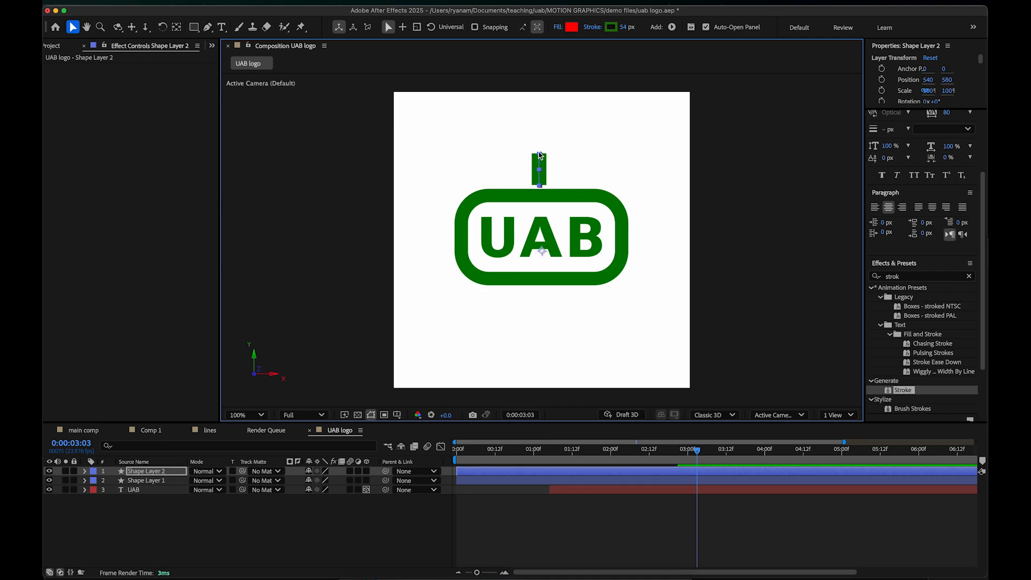
{"action": "key", "text": "Right"}
{"action": "key", "text": "Right"}
{"action": "key", "text": "p"}
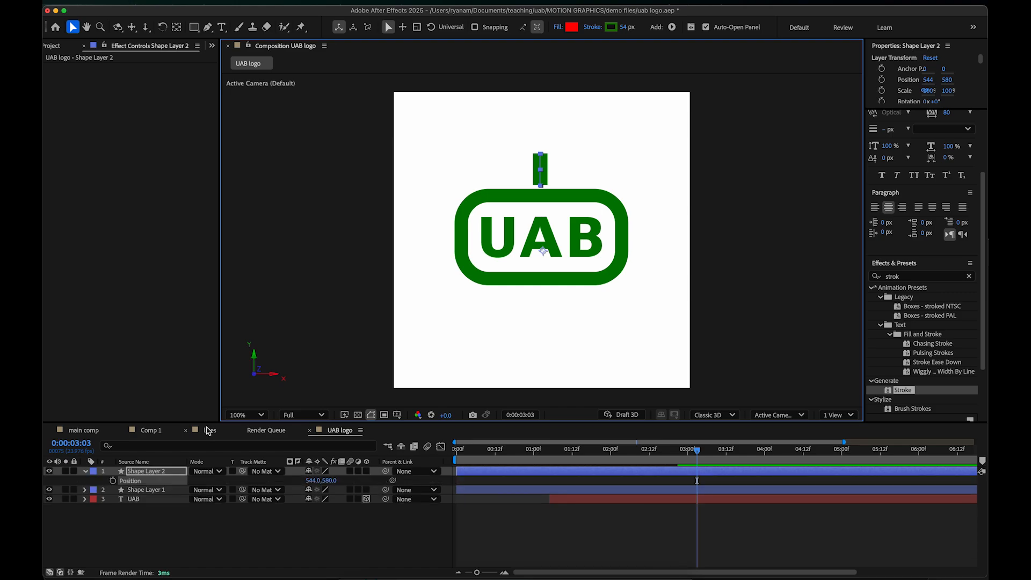
{"action": "left_click", "coordinate": [113, 480]}
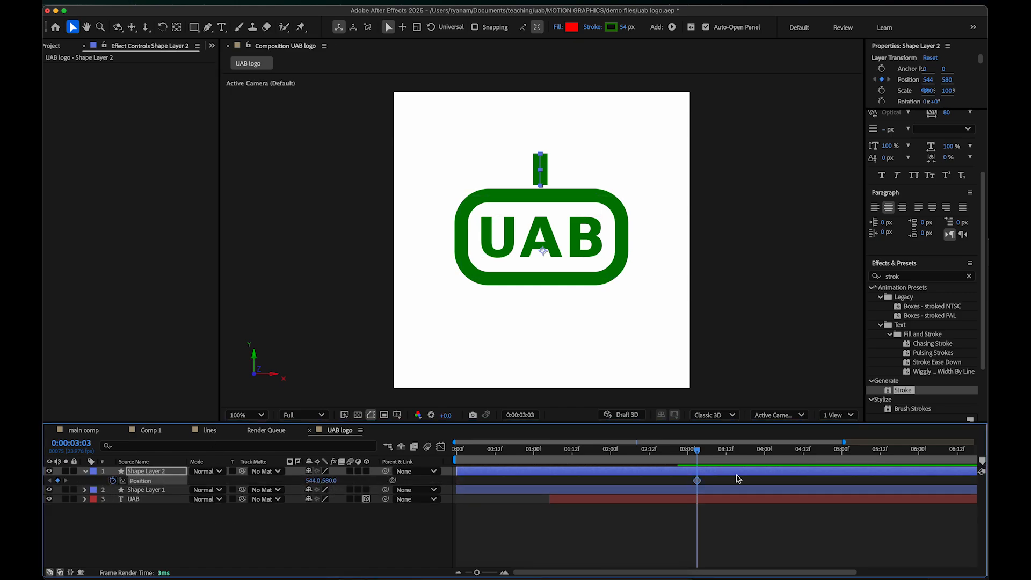
Step: Keyframe the vertical line's Position to 544, 409 at 0:00:03:08 and to 544, 564 at 0:00:03:14
{"action": "left_click", "coordinate": [713, 454]}
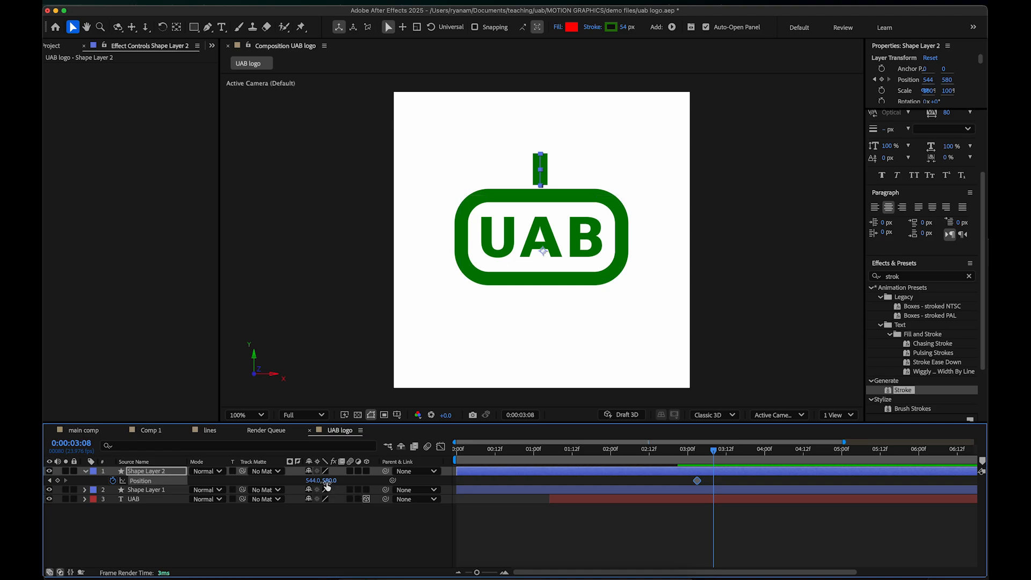
{"action": "left_click_drag", "start_coordinate": [325, 480], "coordinate": [212, 507]}
{"action": "left_click_drag", "start_coordinate": [714, 452], "coordinate": [734, 454]}
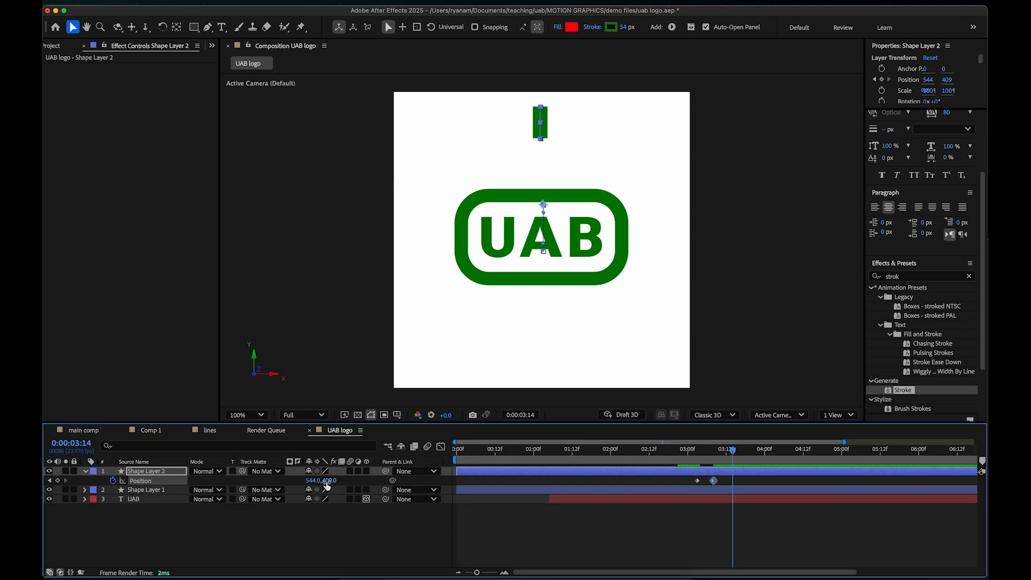
{"action": "left_click_drag", "start_coordinate": [327, 484], "coordinate": [366, 478]}
{"action": "key", "text": "Down"}
{"action": "key", "text": "Down"}
{"action": "key", "text": "Down"}
{"action": "key", "text": "Down"}
{"action": "key", "text": "Down"}
{"action": "key", "text": "Down"}
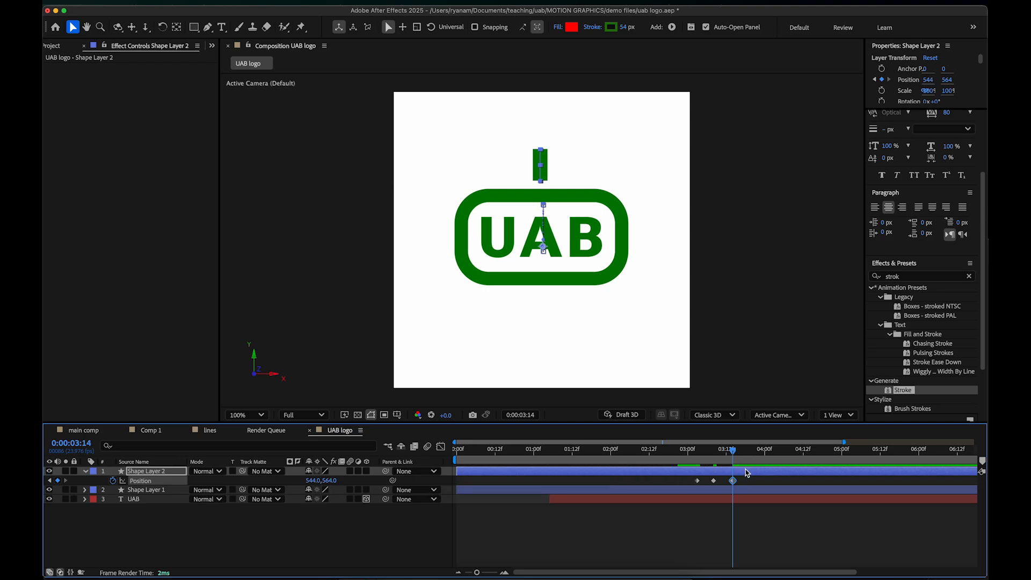
Step: Copy the Position keyframes at 0:00:03:08 and 0:00:03:14 and paste them at 0:00:03:20, 0:00:04:08 and 0:00:04:20
{"action": "mouse_move", "coordinate": [735, 455]}
{"action": "left_mouse_down"}
{"action": "mouse_move", "coordinate": [681, 456]}
{"action": "mouse_move", "coordinate": [750, 458]}
{"action": "left_mouse_up"}
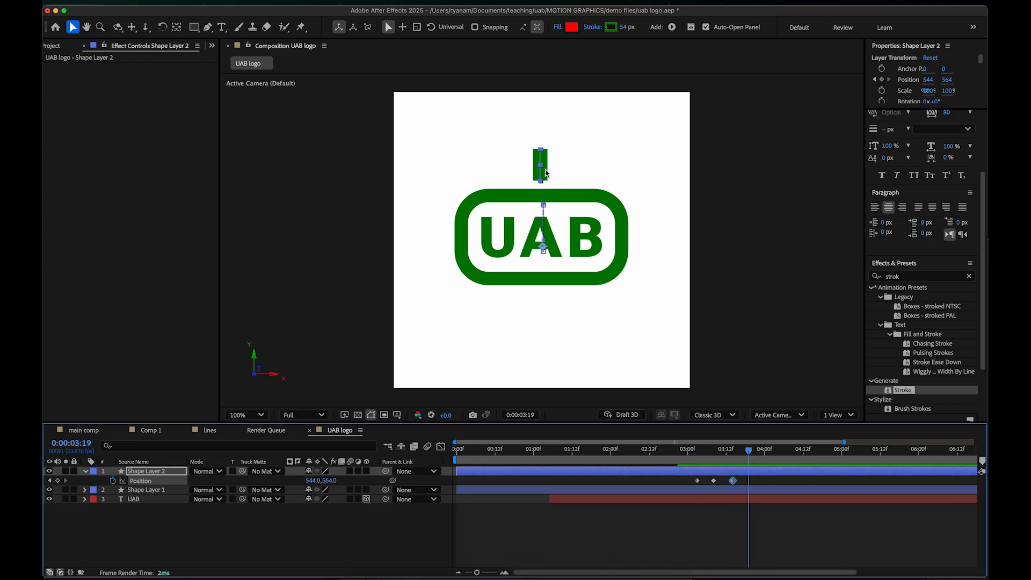
{"action": "mouse_move", "coordinate": [709, 455]}
{"action": "left_mouse_down"}
{"action": "mouse_move", "coordinate": [687, 455]}
{"action": "mouse_move", "coordinate": [737, 455]}
{"action": "mouse_move", "coordinate": [699, 455]}
{"action": "left_mouse_up"}
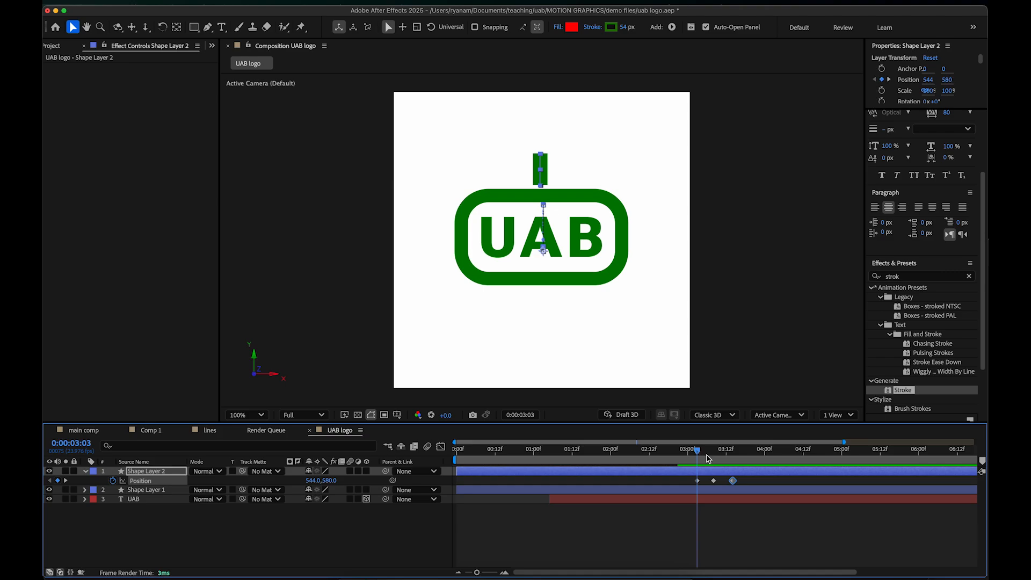
{"action": "left_click_drag", "start_coordinate": [697, 451], "coordinate": [708, 485]}
{"action": "left_click", "coordinate": [746, 480]}
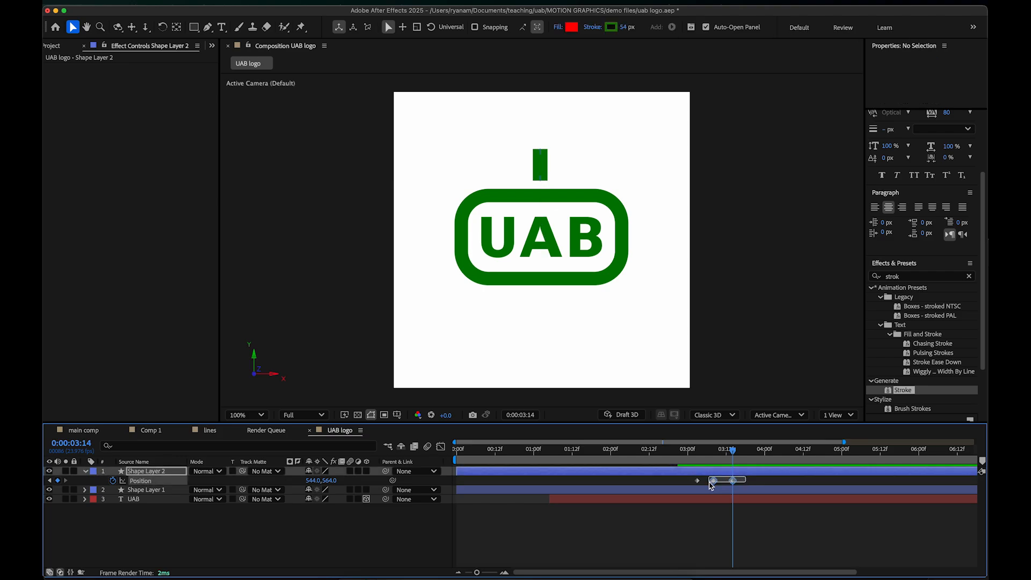
{"action": "left_click", "coordinate": [751, 480]}
{"action": "left_click_drag", "start_coordinate": [751, 482], "coordinate": [711, 487]}
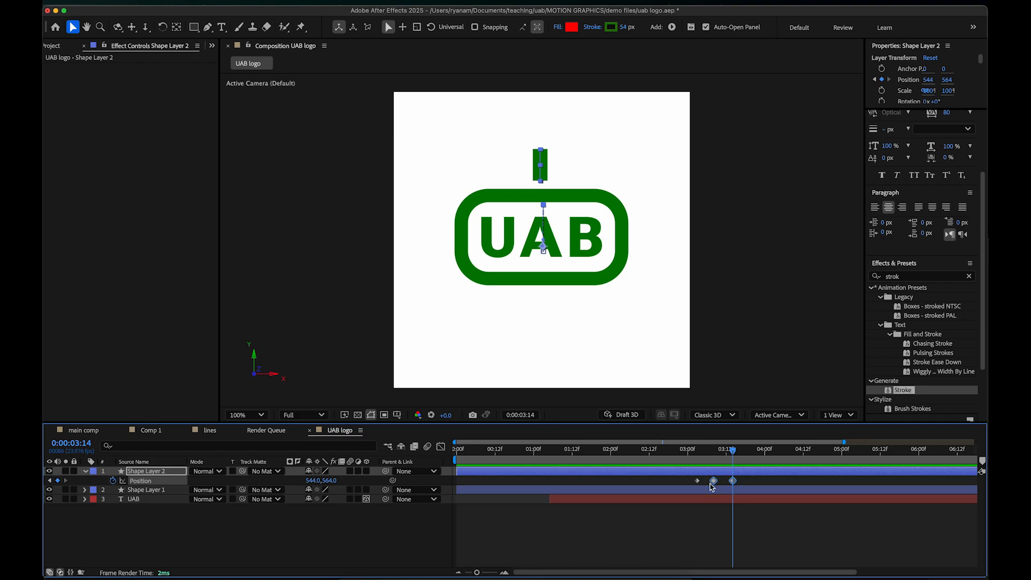
{"action": "left_click_drag", "start_coordinate": [733, 454], "coordinate": [754, 457]}
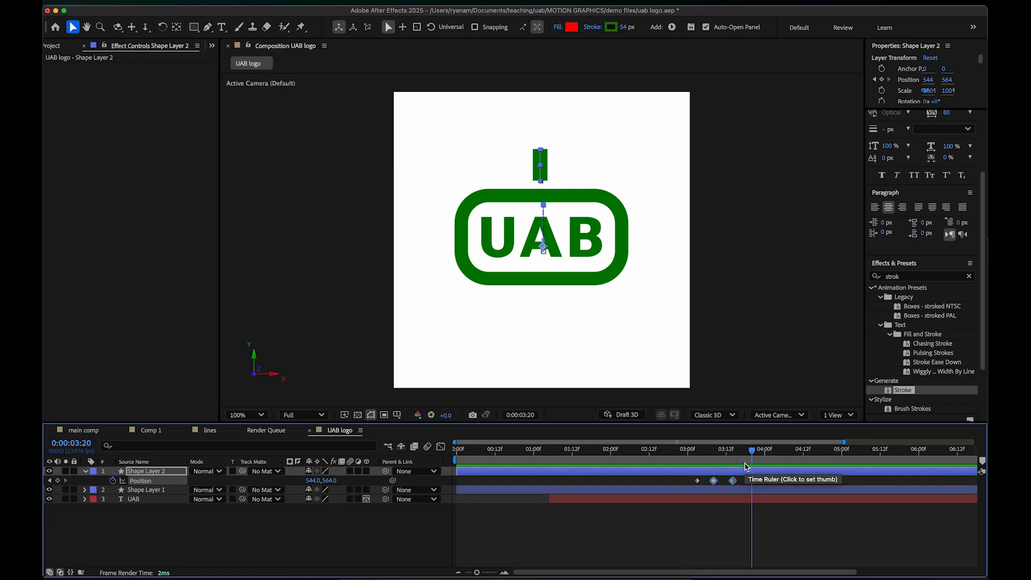
{"action": "key", "text": "ctrl+v"}
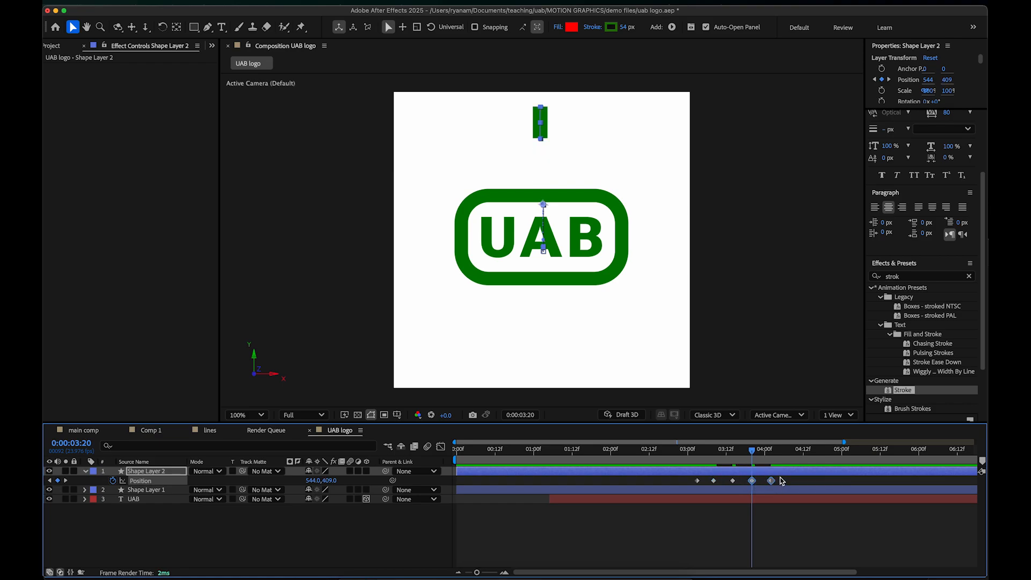
{"action": "left_click", "coordinate": [789, 449]}
{"action": "key", "text": "ctrl+v"}
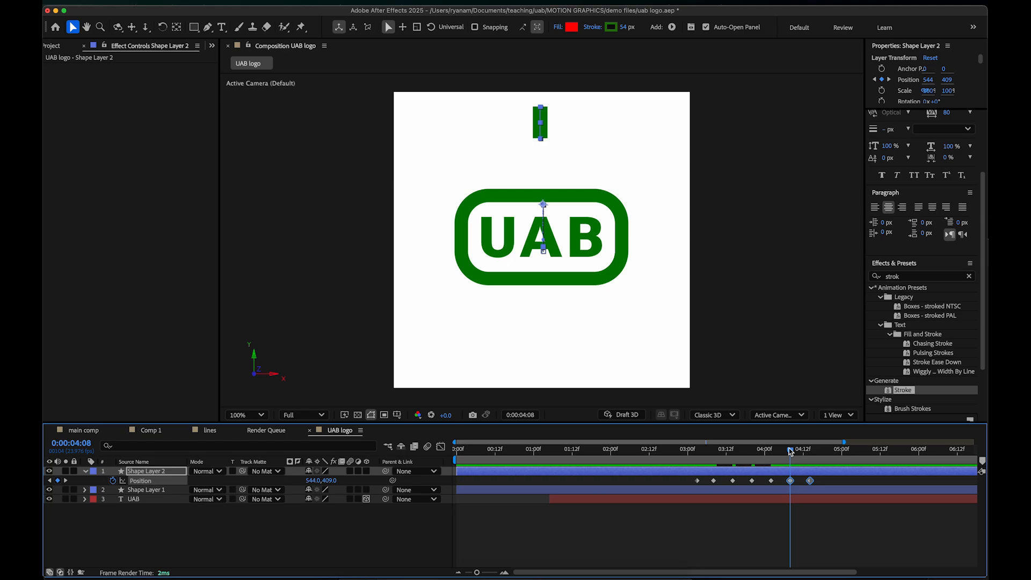
{"action": "left_click", "coordinate": [829, 449]}
{"action": "key", "text": "ctrl+v"}
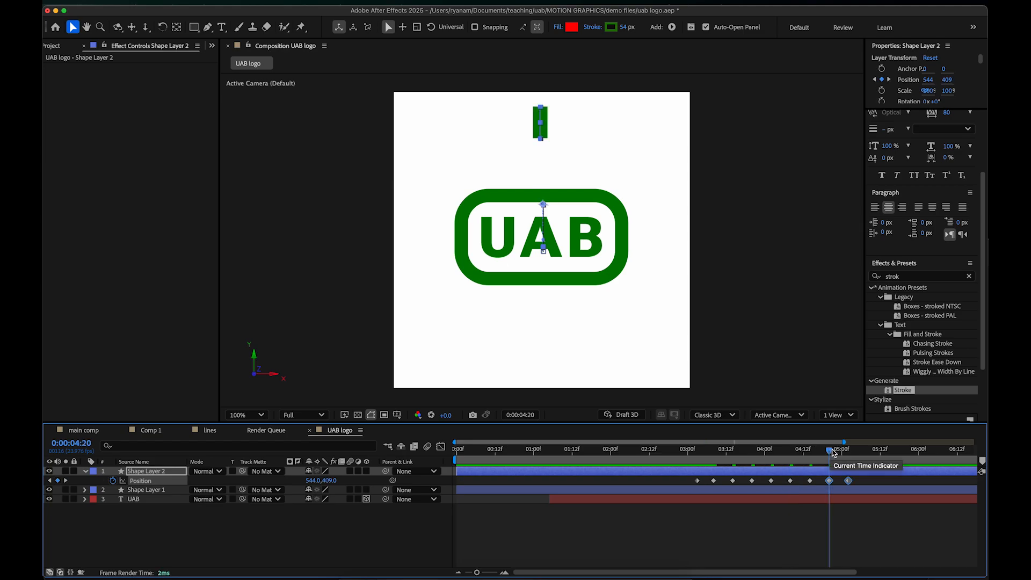
Step: Play back the line's repeated up-and-down movement from 0:00:03:00
{"action": "left_click", "coordinate": [686, 449]}
{"action": "key", "text": "space"}
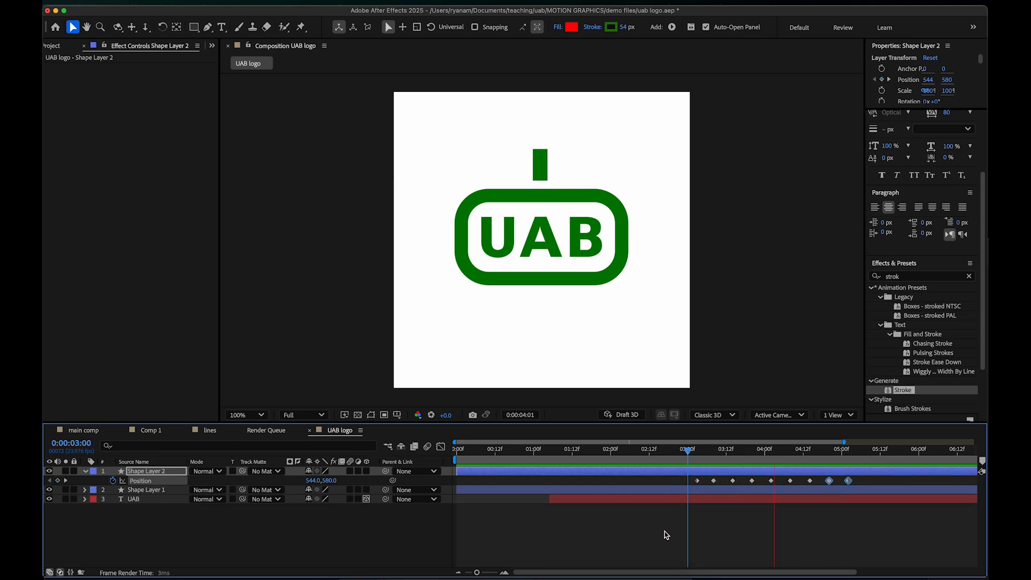
{"action": "key", "text": "space"}
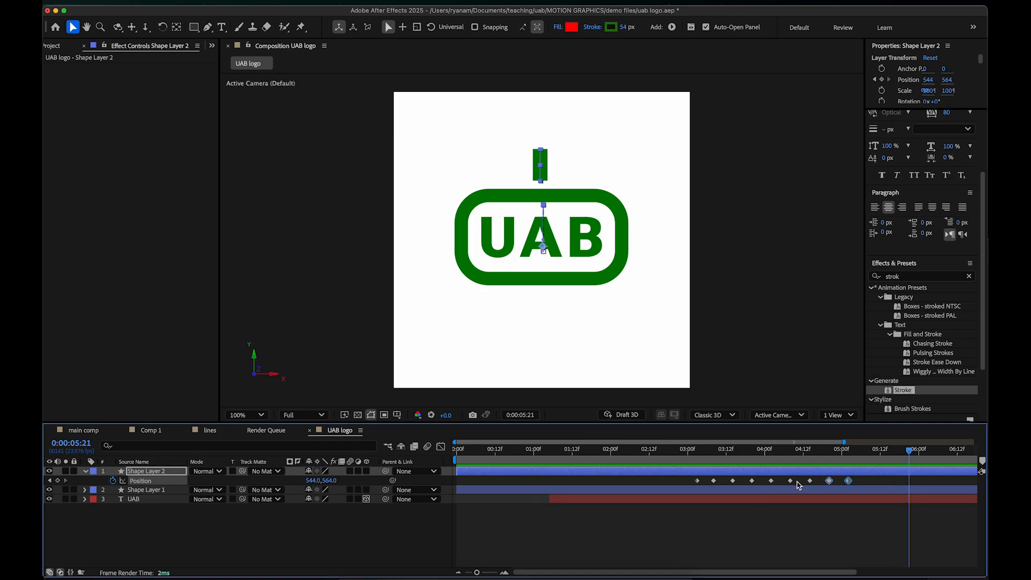
Step: Paste the copied Position keyframe pair three more times at the same spacing, the last time at 0:00:06:08
{"action": "left_click_drag", "start_coordinate": [859, 450], "coordinate": [944, 451]}
{"action": "key", "text": "super+v"}
{"action": "key", "text": "super+v"}
{"action": "key", "text": "super+v"}
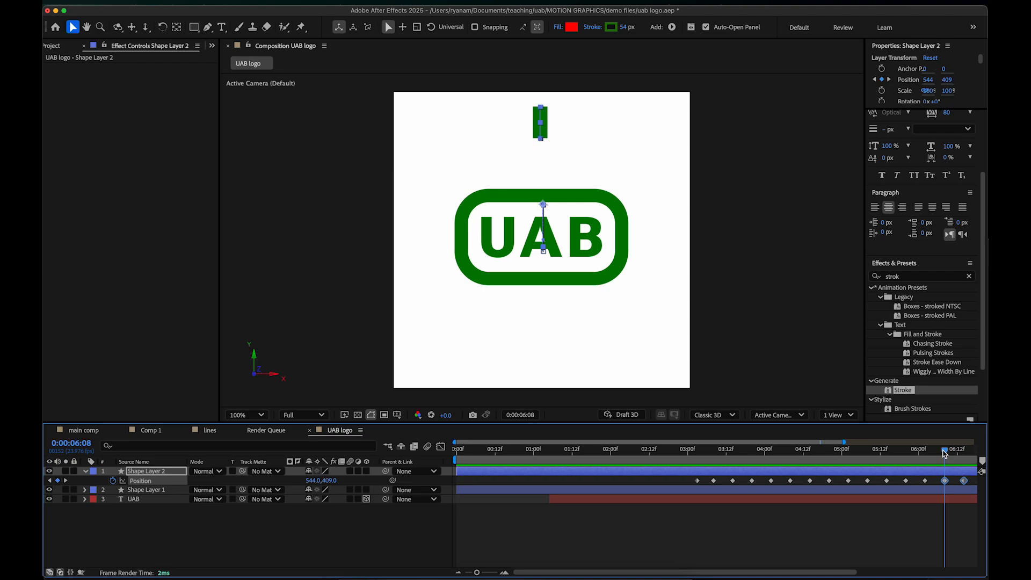
Step: Play back the extended line movement from 0:00:03:00 and return to 0:00:03:02, before the first Position keyframe
{"action": "left_click", "coordinate": [687, 451]}
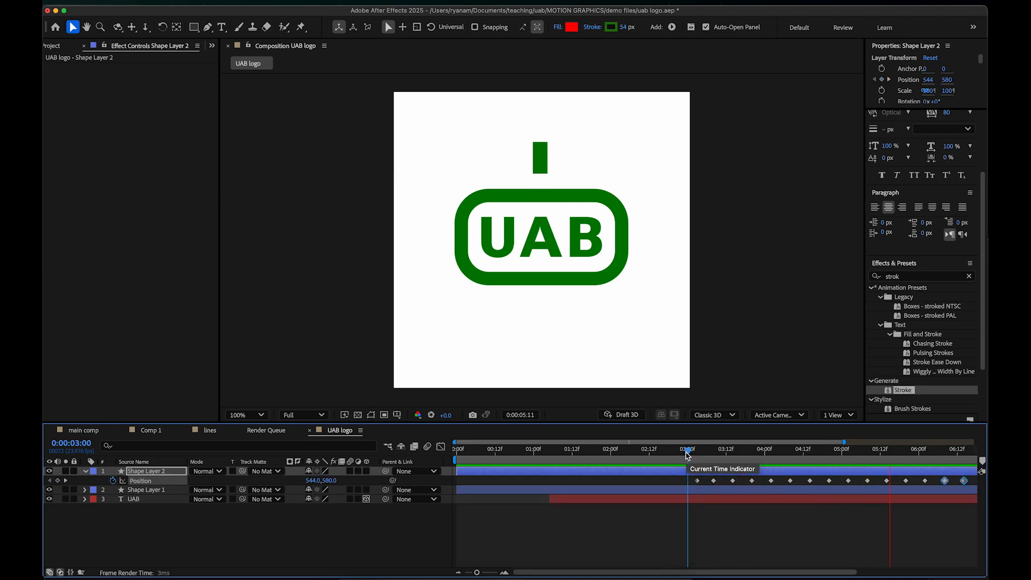
{"action": "key", "text": "space"}
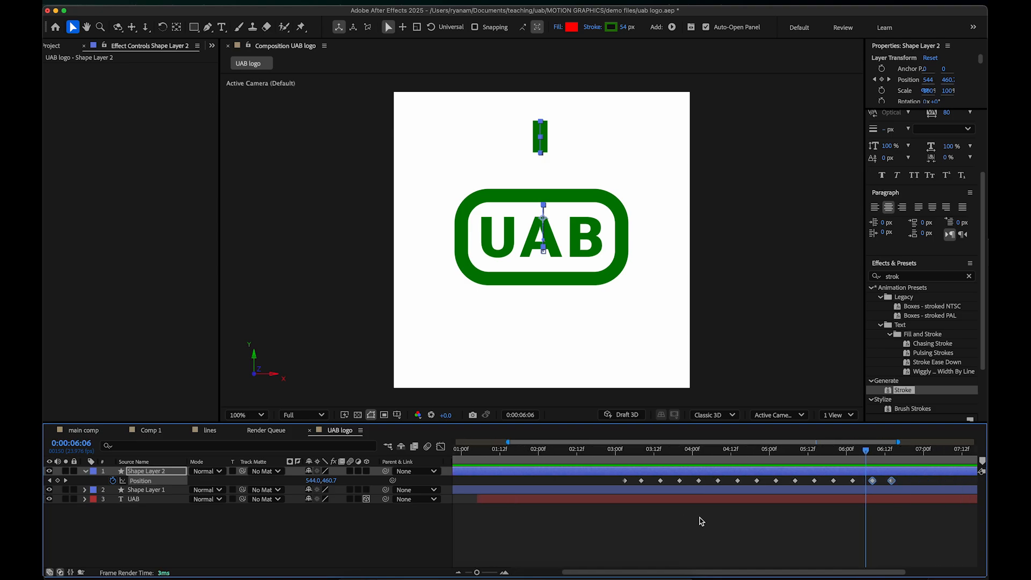
{"action": "scroll", "coordinate": [700, 521], "scroll_direction": "right", "scroll_amount": 3}
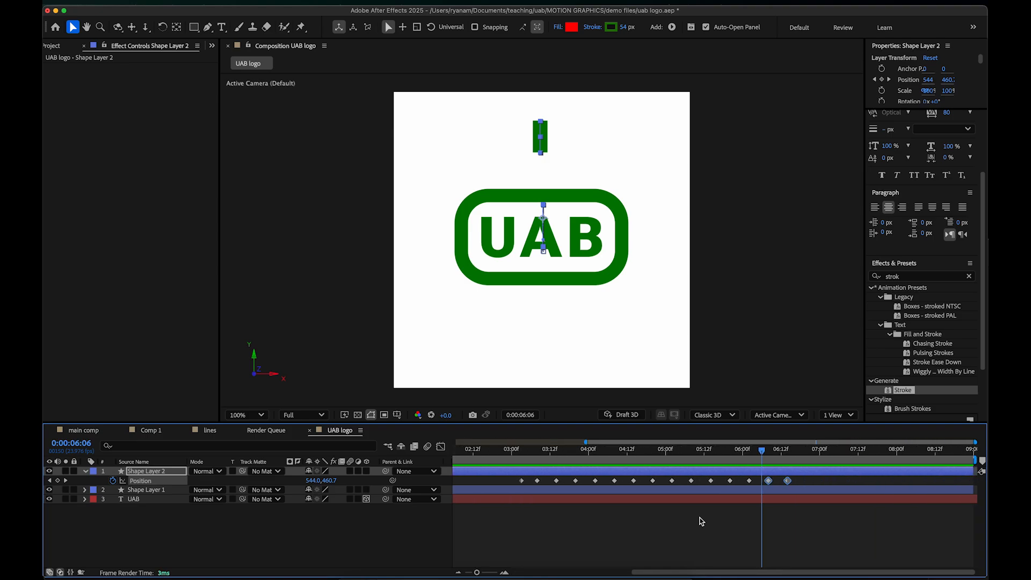
{"action": "mouse_move", "coordinate": [514, 450]}
{"action": "left_mouse_down"}
{"action": "mouse_move", "coordinate": [529, 452]}
{"action": "mouse_move", "coordinate": [520, 453]}
{"action": "left_mouse_up"}
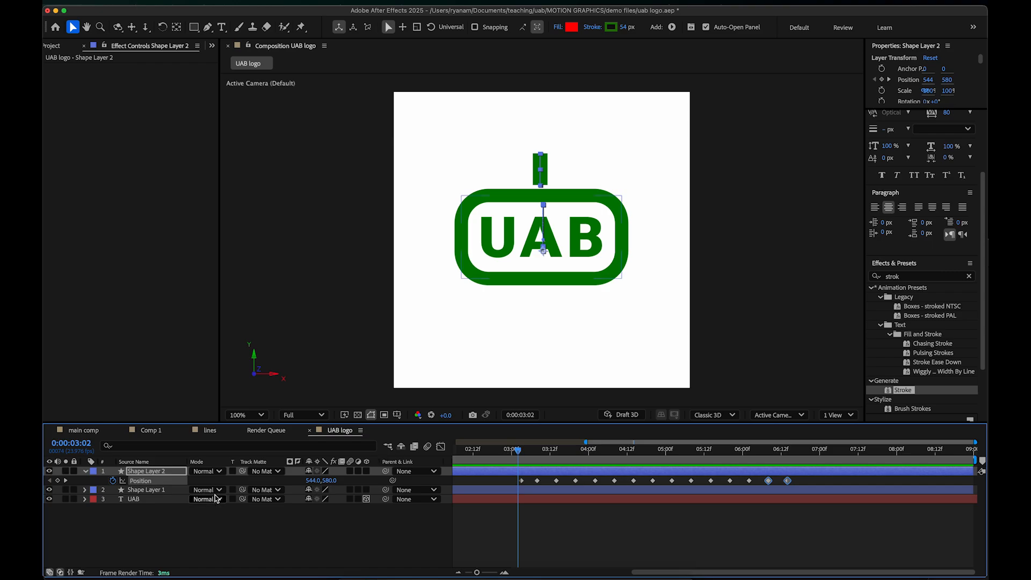
Step: Try duplicating Shape Layer 2 and moving the copy right to position 644, 580 at 0:00:03:02, and play back the result
{"action": "left_click", "coordinate": [165, 472]}
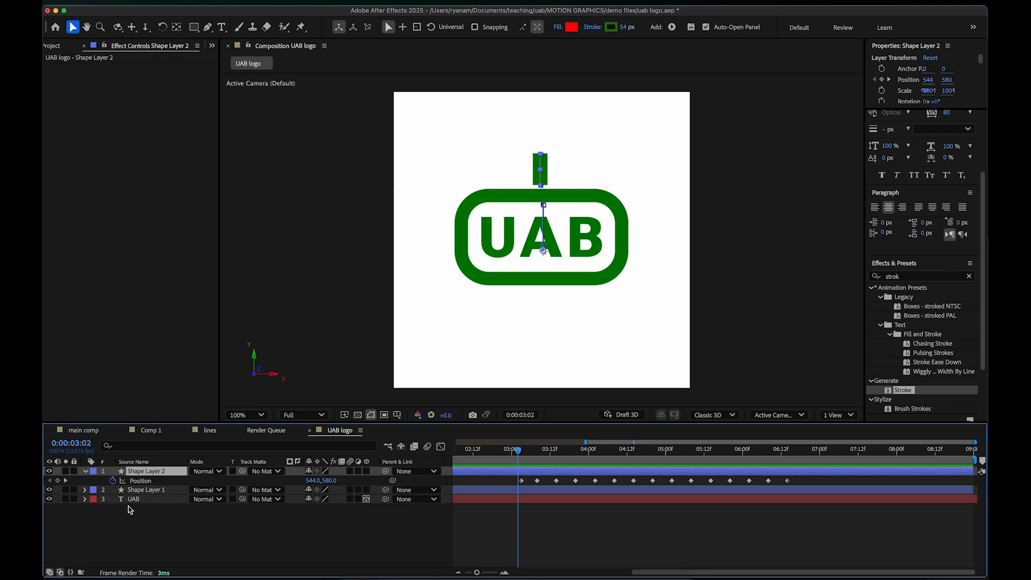
{"action": "key", "text": "super+d"}
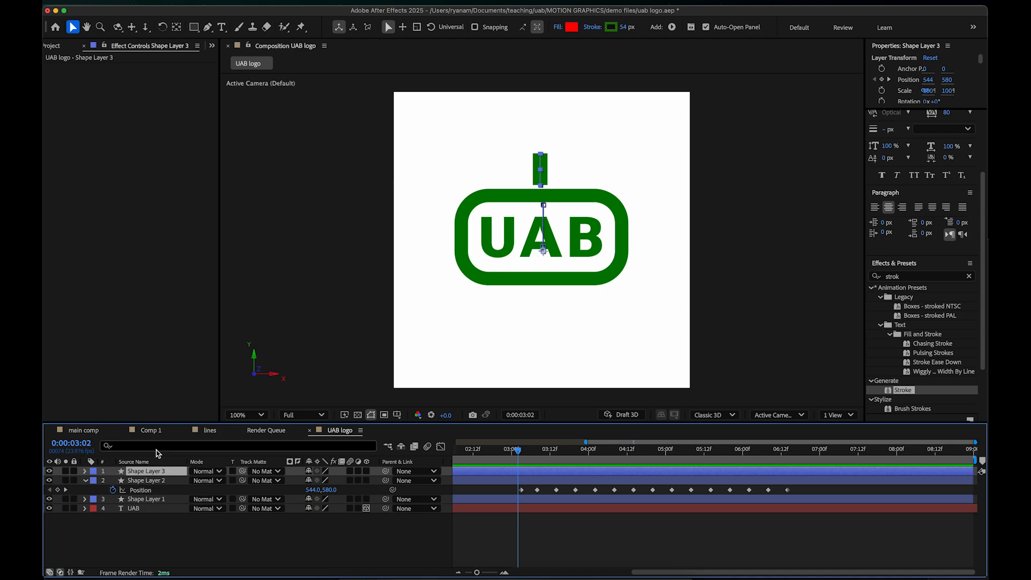
{"action": "key", "text": "shift+Right"}
{"action": "key", "text": "shift+Right"}
{"action": "key", "text": "shift+Right"}
{"action": "key", "text": "shift+Right"}
{"action": "key", "text": "shift+Right"}
{"action": "key", "text": "shift+Right"}
{"action": "key", "text": "shift+Right"}
{"action": "key", "text": "shift+Right"}
{"action": "key", "text": "shift+Right"}
{"action": "key", "text": "shift+Right"}
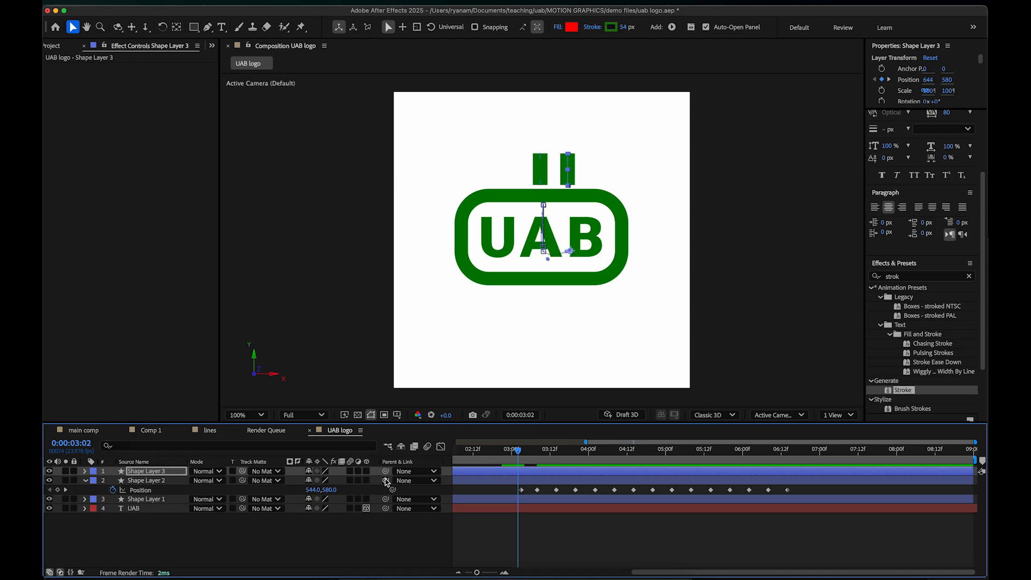
{"action": "key", "text": "space"}
{"action": "key", "text": "space"}
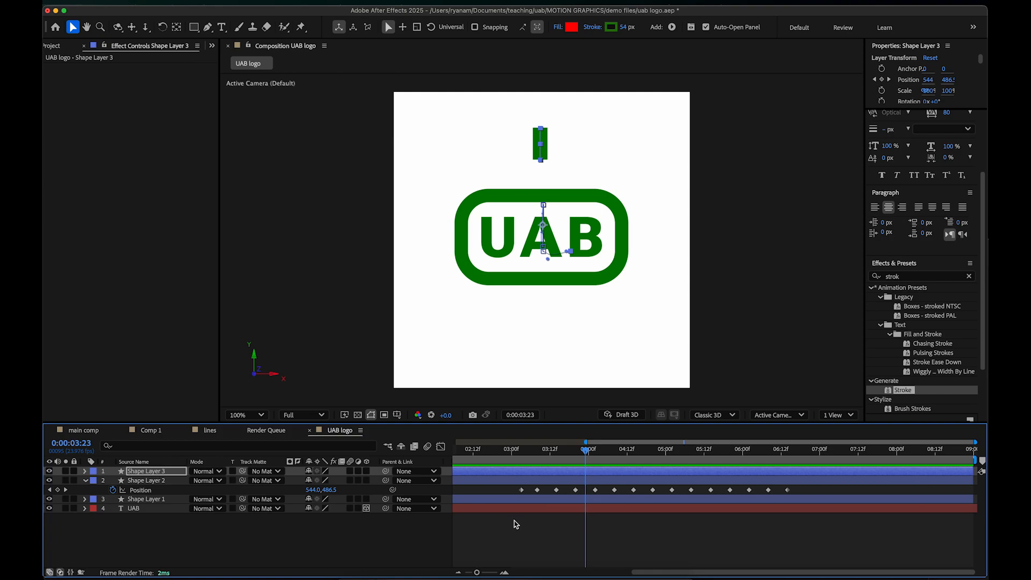
Step: Reveal the duplicate's Position keyframes, try shifting it to 584, 580 at 0:00:03:02, and delete the duplicate layer
{"action": "key", "text": "p"}
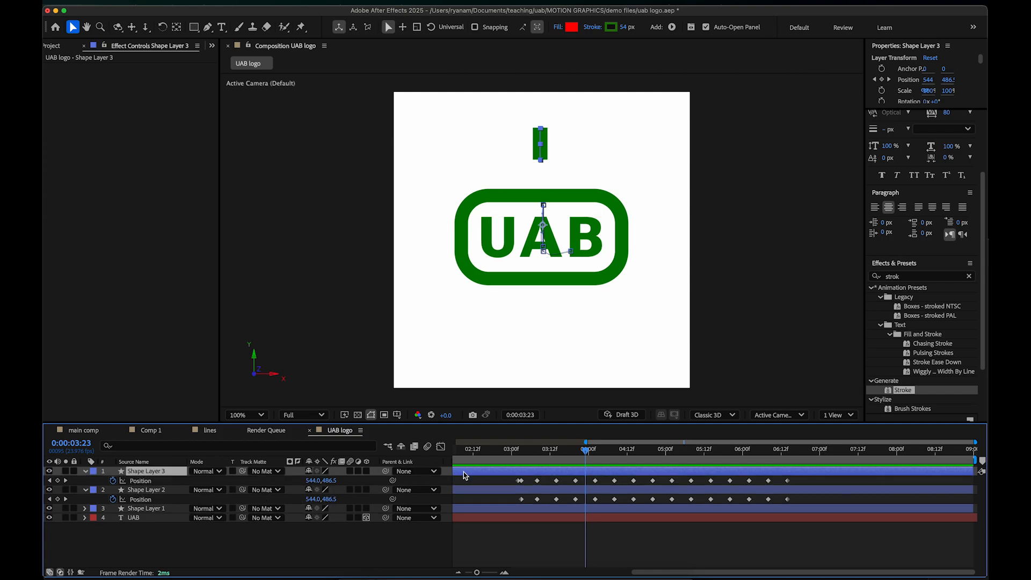
{"action": "left_click_drag", "start_coordinate": [535, 453], "coordinate": [509, 453]}
{"action": "key", "text": "k"}
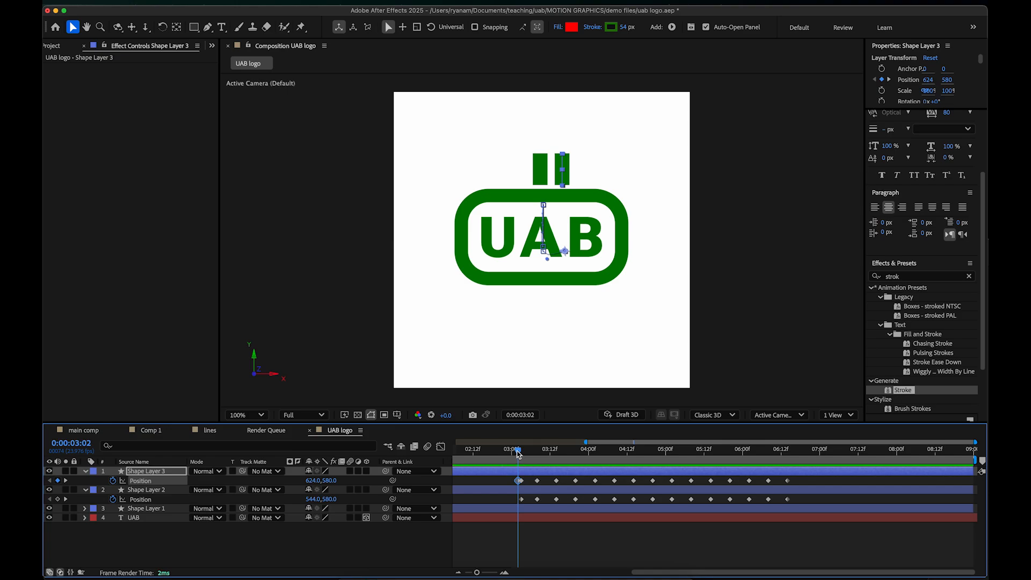
{"action": "left_click_drag", "start_coordinate": [519, 452], "coordinate": [516, 455]}
{"action": "mouse_move", "coordinate": [516, 455]}
{"action": "left_mouse_down"}
{"action": "mouse_move", "coordinate": [499, 455]}
{"action": "mouse_move", "coordinate": [532, 455]}
{"action": "mouse_move", "coordinate": [509, 457]}
{"action": "left_mouse_up"}
{"action": "key", "text": "shift+Left"}
{"action": "key", "text": "shift+Left"}
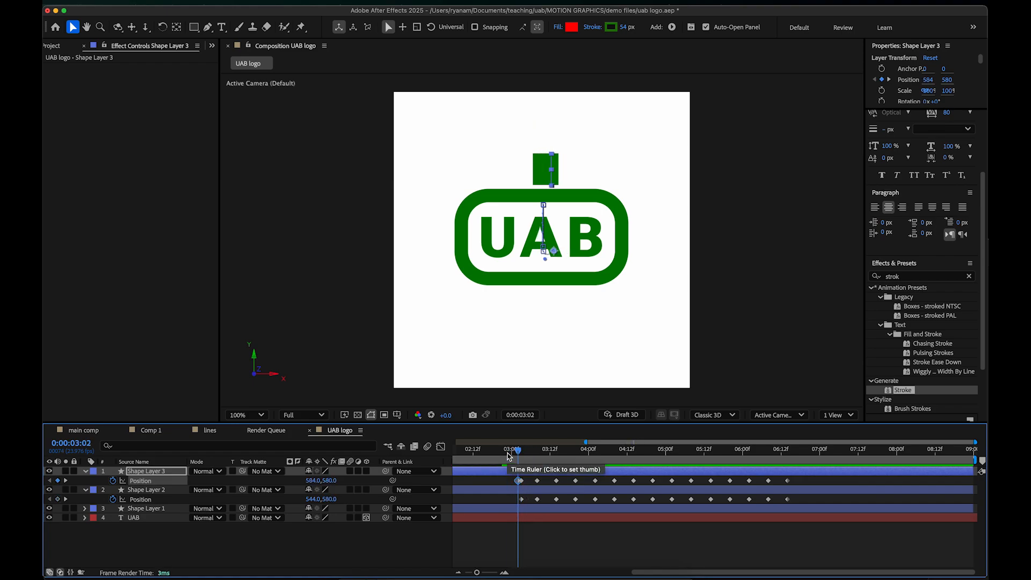
{"action": "key", "text": "Delete"}
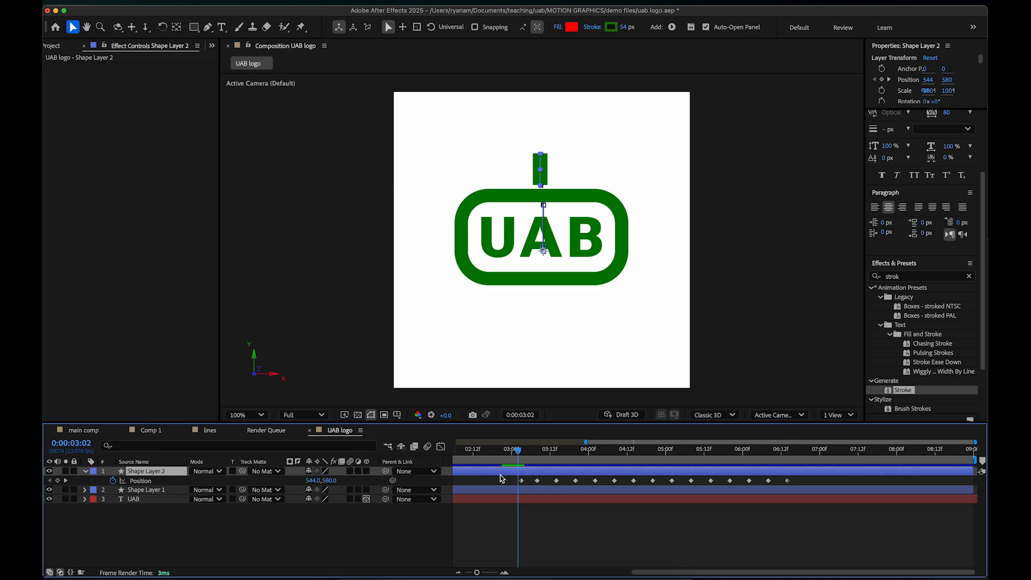
Step: Pre-compose Shape Layer 2 into a new composition named line 1, moving all attributes into it
{"action": "left_click_drag", "start_coordinate": [517, 451], "coordinate": [518, 450]}
{"action": "left_click", "coordinate": [520, 450]}
{"action": "right_click", "coordinate": [149, 473]}
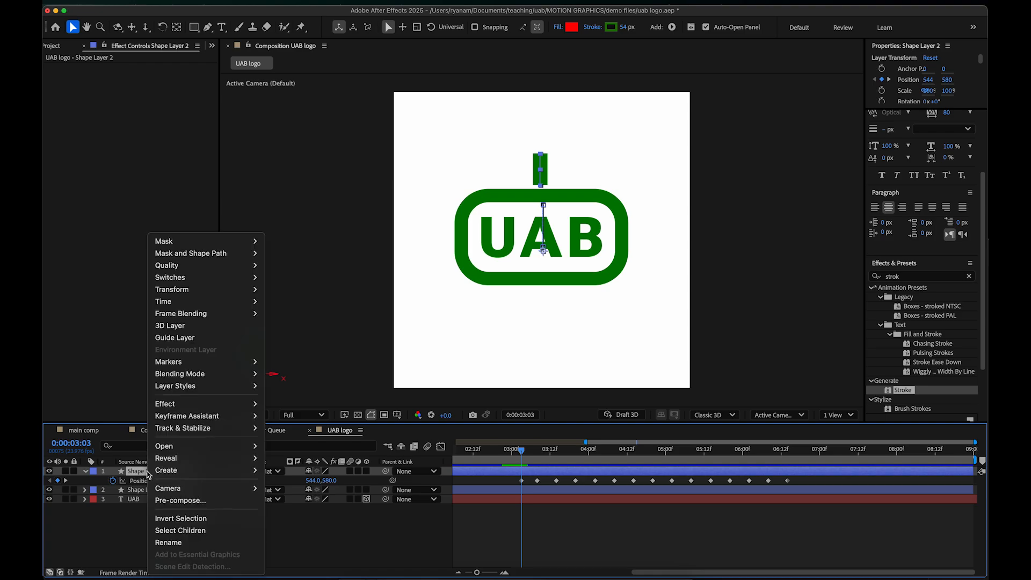
{"action": "left_click", "coordinate": [199, 501]}
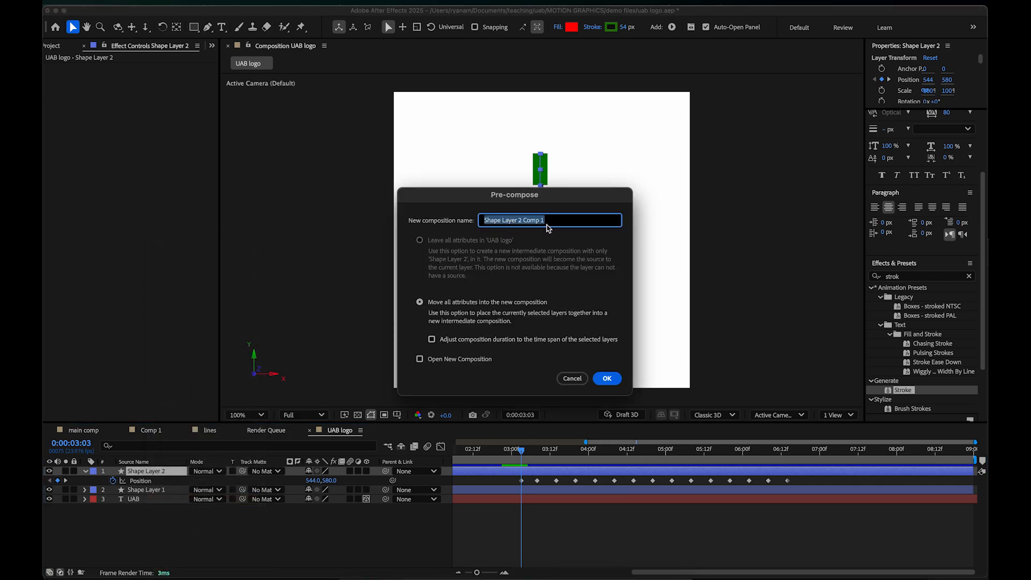
{"action": "type", "text": "line"}
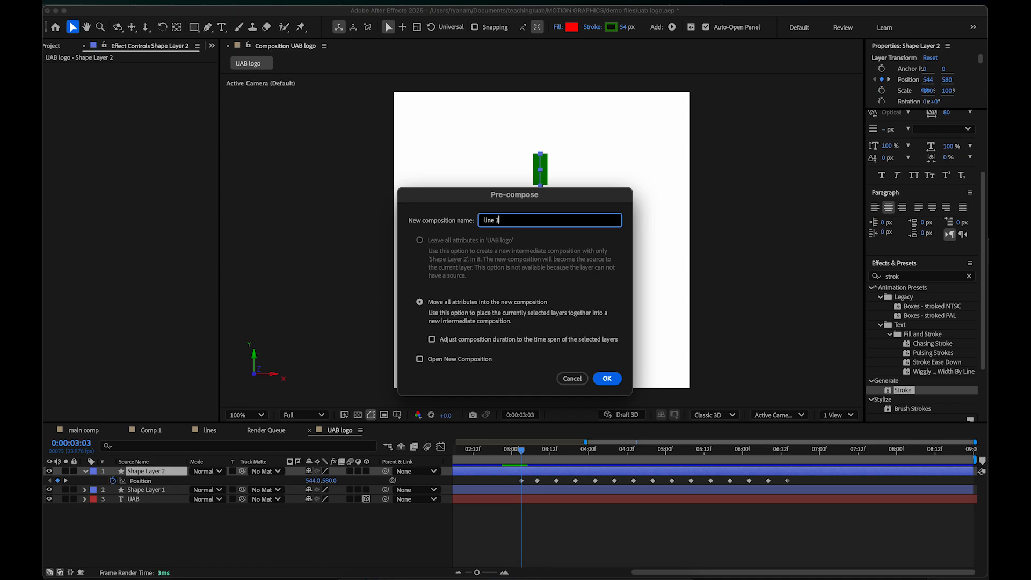
{"action": "left_click", "coordinate": [607, 379]}
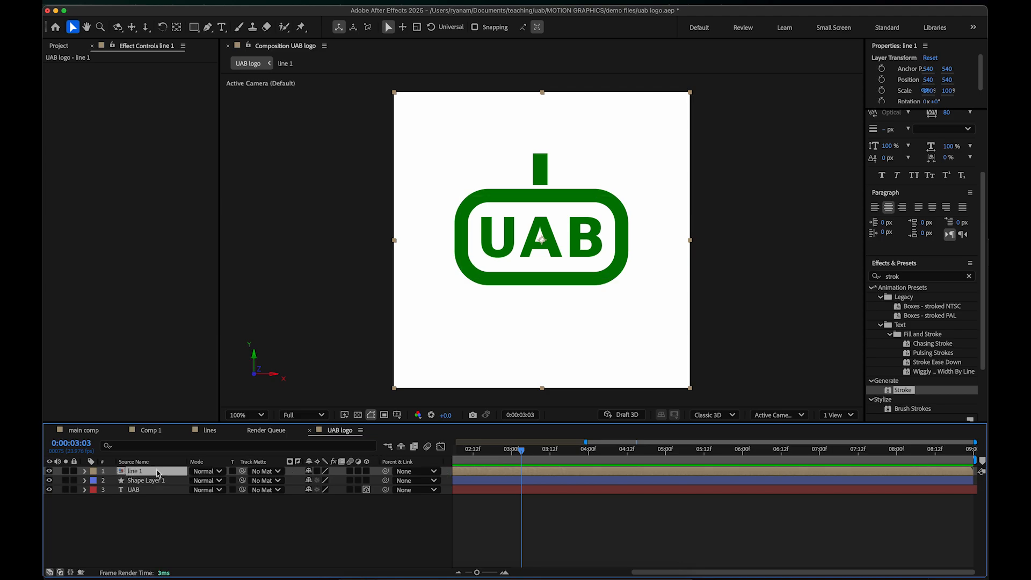
Step: Duplicate the line 1 layer and move the copy 100 px right to position 640, 540
{"action": "key", "text": "super+d"}
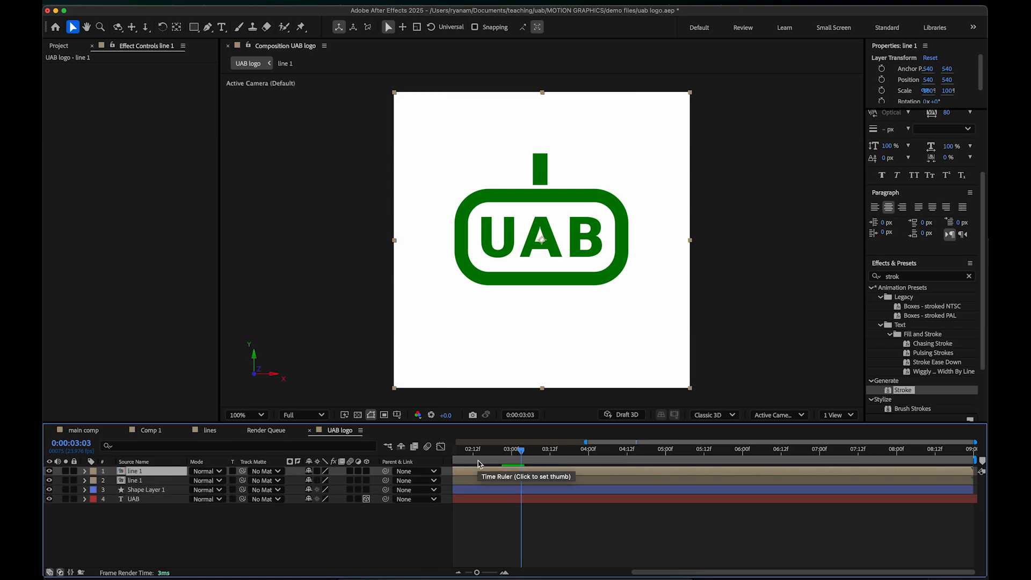
{"action": "key", "text": "shift+Right"}
{"action": "key", "text": "shift+Right"}
{"action": "key", "text": "shift+Right"}
{"action": "key", "text": "shift+Right"}
{"action": "key", "text": "shift+Right"}
{"action": "key", "text": "shift+Right"}
{"action": "key", "text": "shift+Right"}
{"action": "key", "text": "shift+Right"}
{"action": "key", "text": "shift+Right"}
{"action": "key", "text": "shift+Right"}
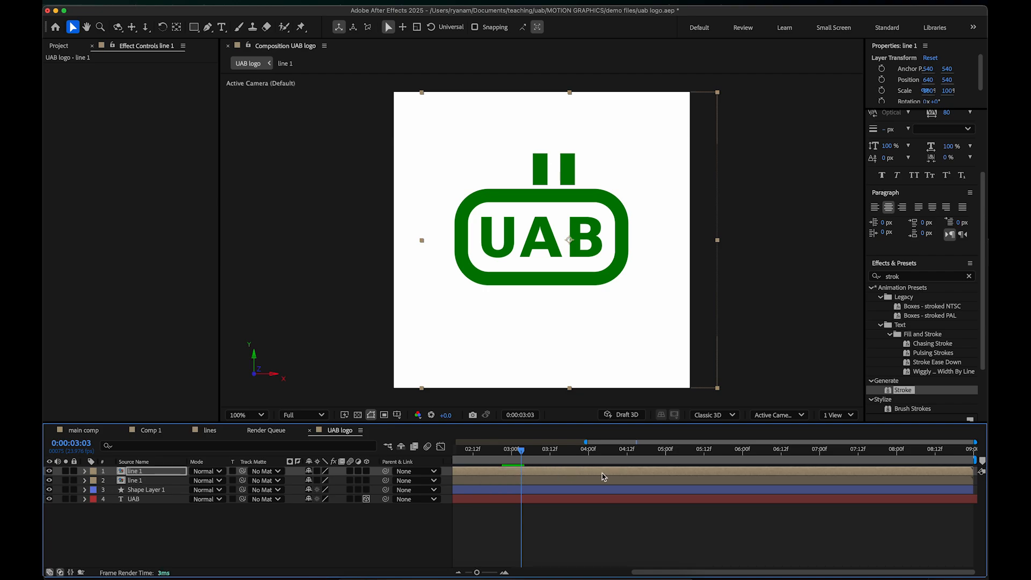
Step: Play back the two lines moving together from 0:00:03:03 and return to 0:00:03:02
{"action": "key", "text": "space"}
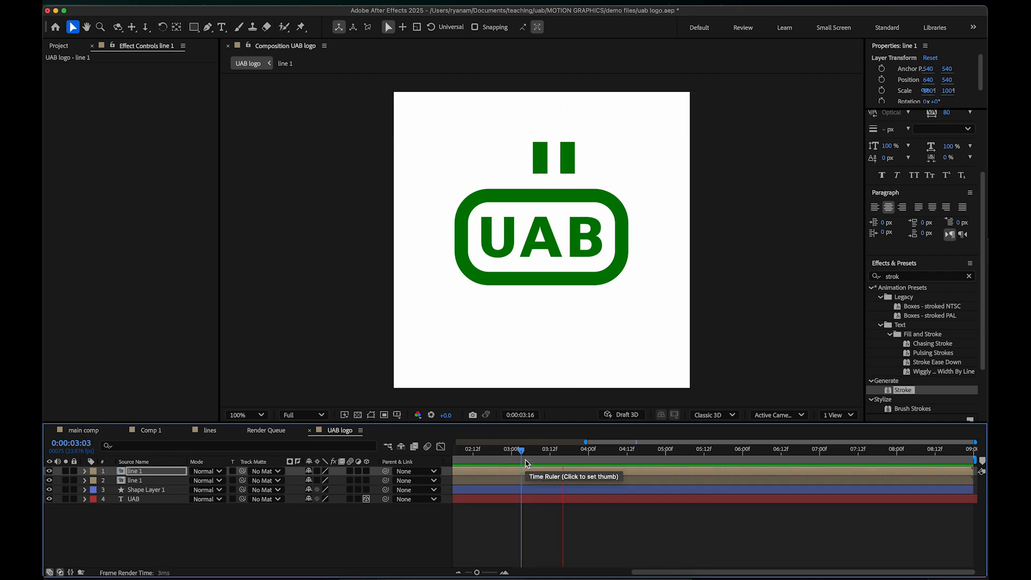
{"action": "key", "text": "space"}
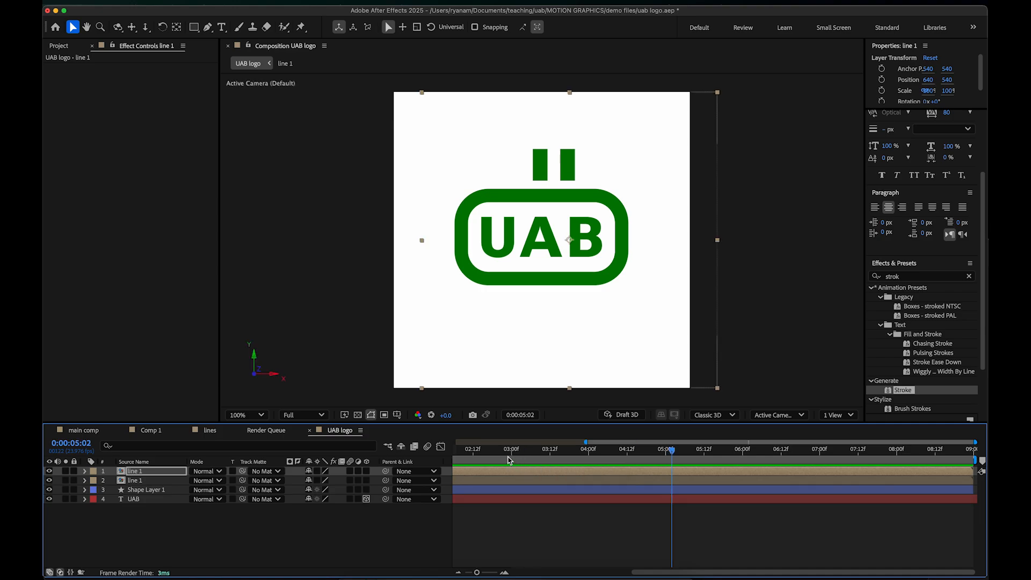
{"action": "left_click_drag", "start_coordinate": [504, 455], "coordinate": [519, 452]}
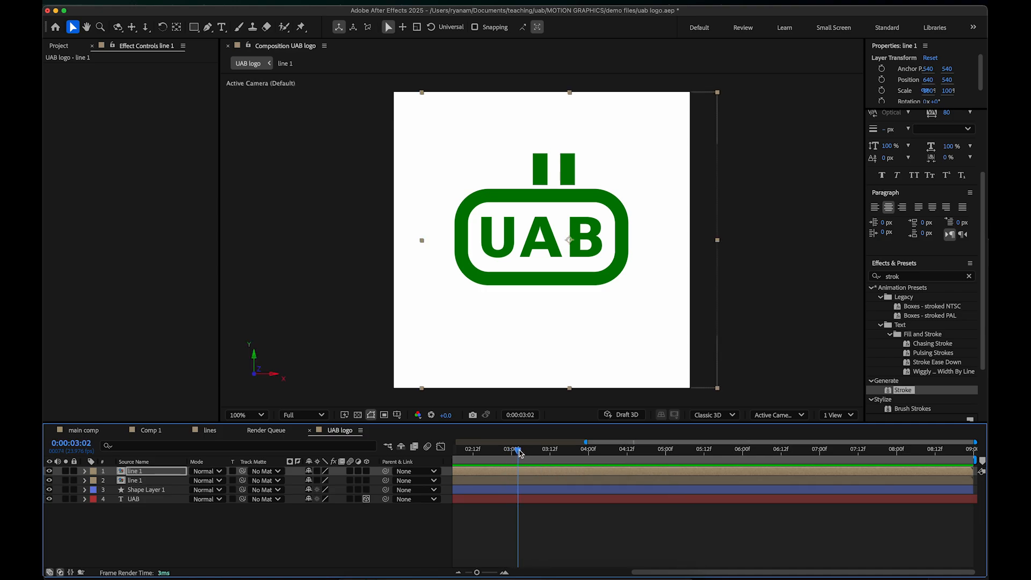
Step: Duplicate the original centre line 1 layer and move the copy 100 px left to position 440, 540
{"action": "left_click", "coordinate": [171, 471]}
{"action": "left_click", "coordinate": [167, 481]}
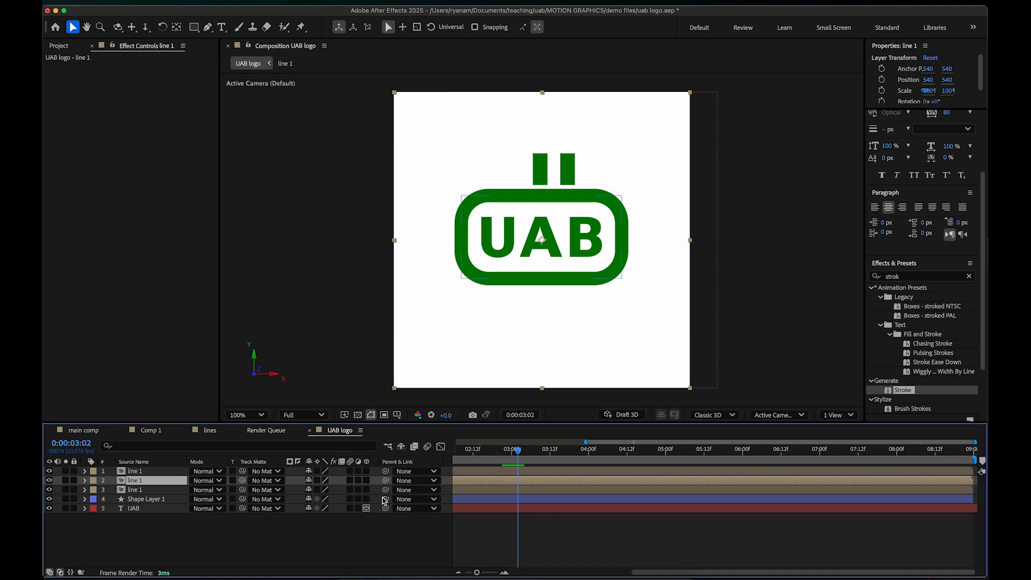
{"action": "key", "text": "shift+Left"}
{"action": "key", "text": "shift+Left"}
{"action": "key", "text": "shift+Left"}
{"action": "key", "text": "shift+Left"}
{"action": "key", "text": "shift+Left"}
{"action": "key", "text": "shift+Left"}
{"action": "key", "text": "shift+Left"}
{"action": "key", "text": "shift+Left"}
{"action": "key", "text": "shift+Left"}
{"action": "key", "text": "shift+Left"}
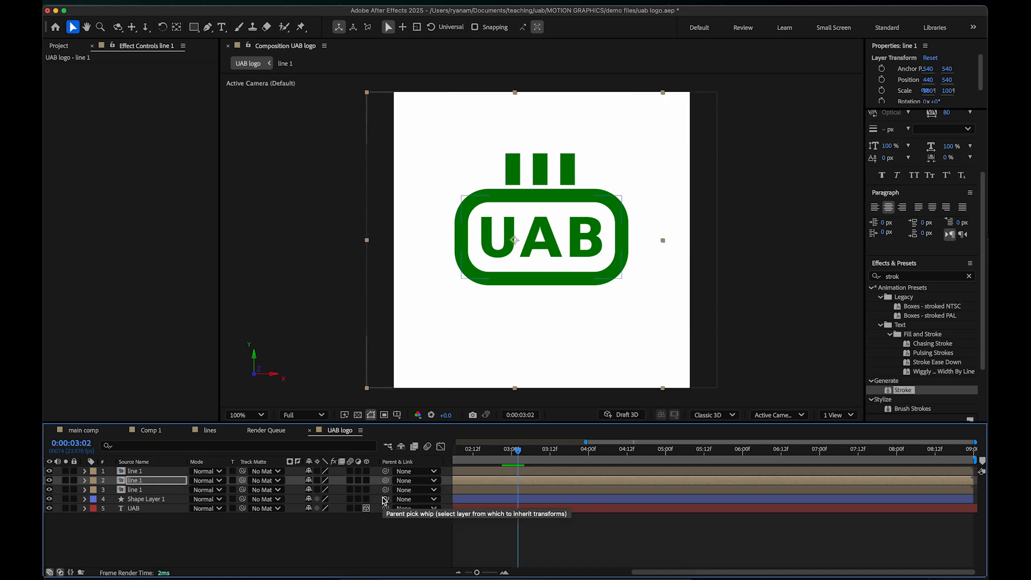
Step: Duplicate the centre line 1 layer again and move the copy 200 px left to position 340, 540
{"action": "left_click", "coordinate": [156, 490]}
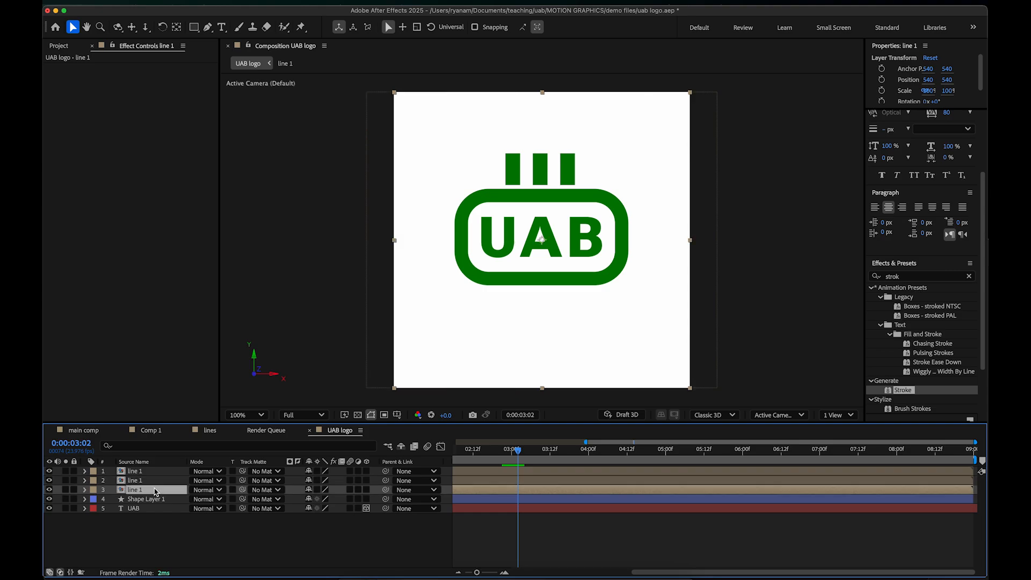
{"action": "key", "text": "super+d"}
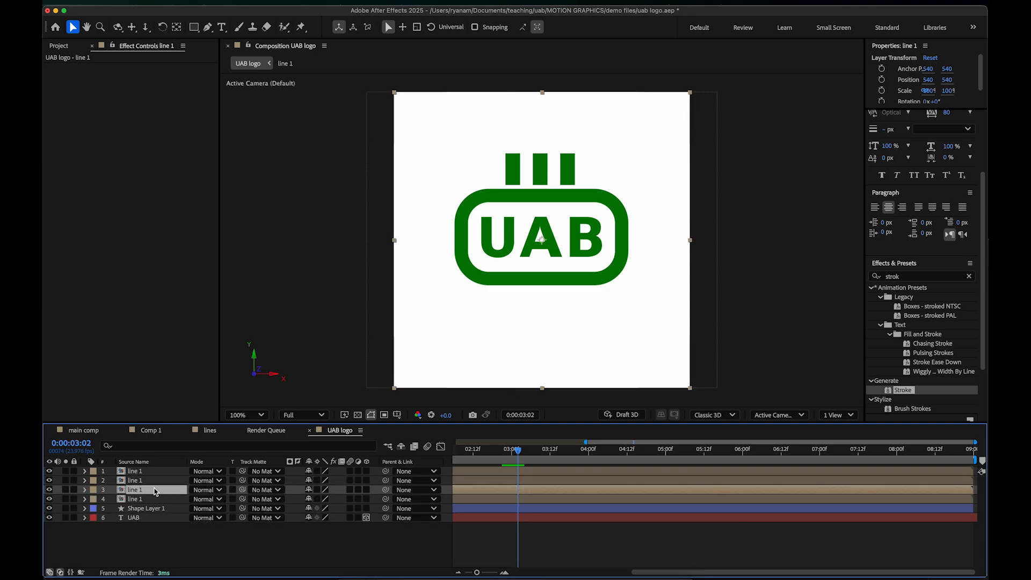
{"action": "key", "text": "shift+Left"}
{"action": "key", "text": "shift+Left"}
{"action": "key", "text": "shift+Left"}
{"action": "key", "text": "shift+Left"}
{"action": "key", "text": "shift+Left"}
{"action": "key", "text": "shift+Left"}
{"action": "key", "text": "shift+Left"}
{"action": "key", "text": "shift+Left"}
{"action": "key", "text": "shift+Left"}
{"action": "key", "text": "shift+Left"}
{"action": "key", "text": "shift+Left"}
{"action": "key", "text": "shift+Left"}
{"action": "key", "text": "shift+Left"}
{"action": "key", "text": "shift+Left"}
{"action": "key", "text": "shift+Left"}
{"action": "key", "text": "shift+Left"}
{"action": "key", "text": "shift+Left"}
{"action": "key", "text": "shift+Left"}
{"action": "key", "text": "shift+Left"}
{"action": "key", "text": "shift+Left"}
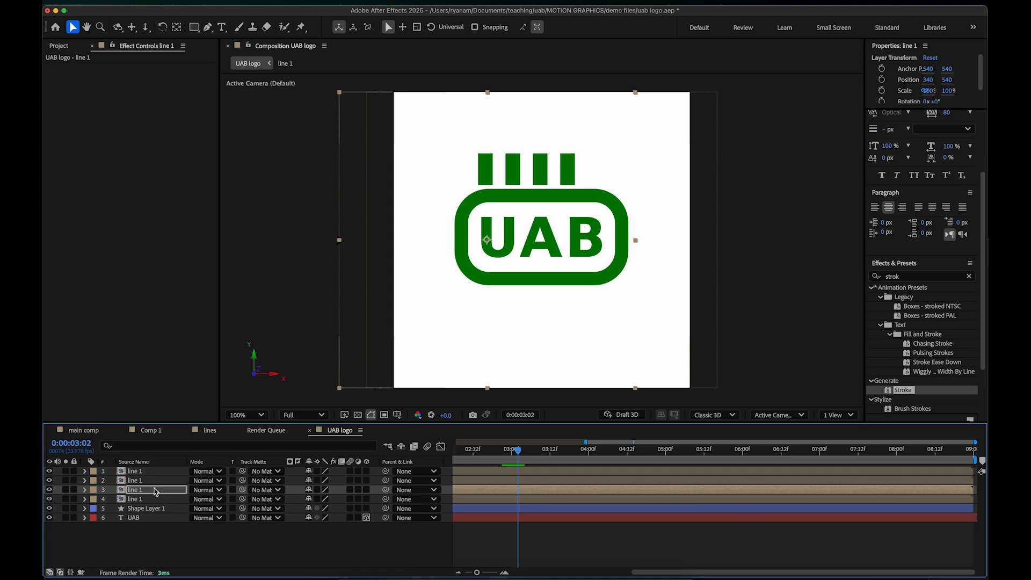
Step: Duplicate the centre line 1 layer once more and move the copy 200 px right to position 740, 540
{"action": "left_click", "coordinate": [130, 500]}
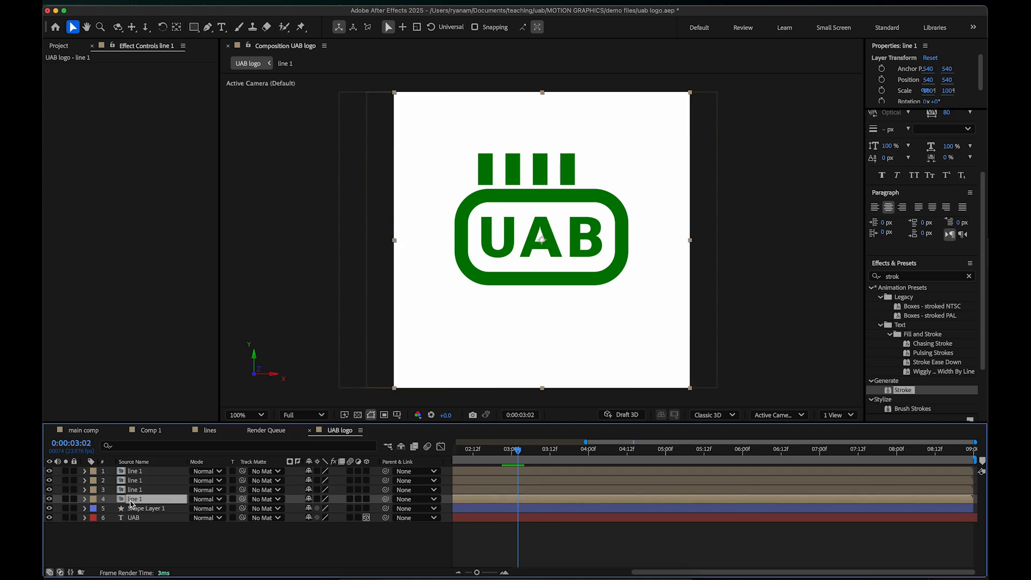
{"action": "key", "text": "super+d"}
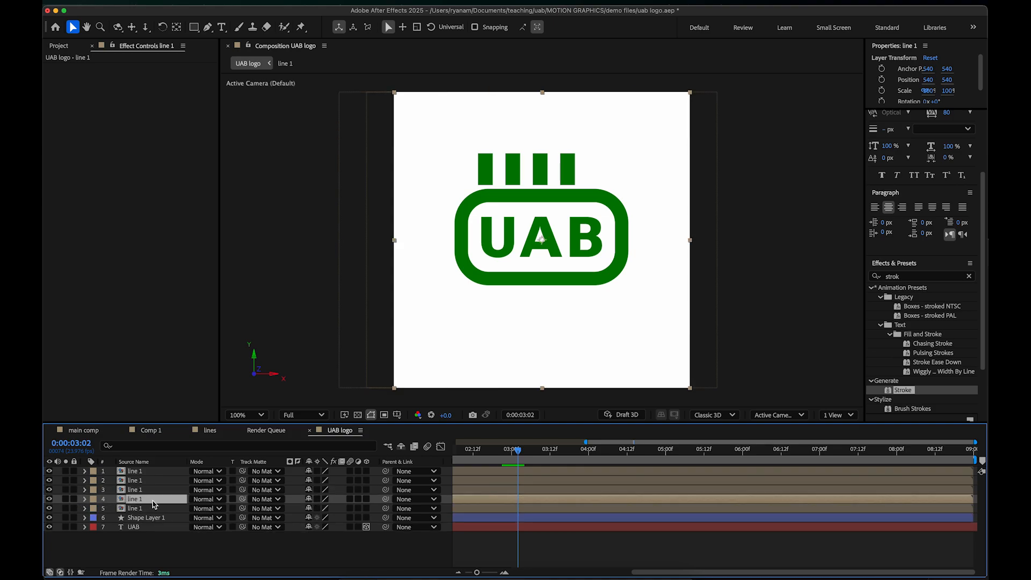
{"action": "key", "text": "shift+Right"}
{"action": "key", "text": "shift+Right"}
{"action": "key", "text": "shift+Right"}
{"action": "key", "text": "shift+Right"}
{"action": "key", "text": "shift+Right"}
{"action": "key", "text": "shift+Right"}
{"action": "key", "text": "shift+Right"}
{"action": "key", "text": "shift+Right"}
{"action": "key", "text": "shift+Right"}
{"action": "key", "text": "shift+Right"}
{"action": "key", "text": "shift+Right"}
{"action": "key", "text": "shift+Right"}
{"action": "key", "text": "shift+Right"}
{"action": "key", "text": "shift+Right"}
{"action": "key", "text": "shift+Right"}
{"action": "key", "text": "shift+Right"}
{"action": "key", "text": "shift+Right"}
{"action": "key", "text": "shift+Right"}
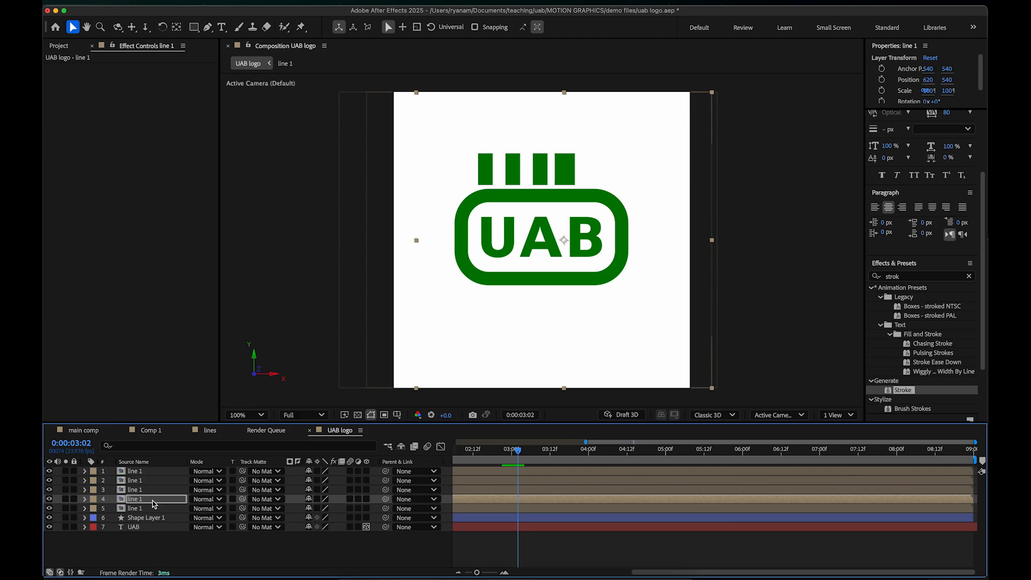
{"action": "key", "text": "shift+Right"}
{"action": "key", "text": "shift+Right"}
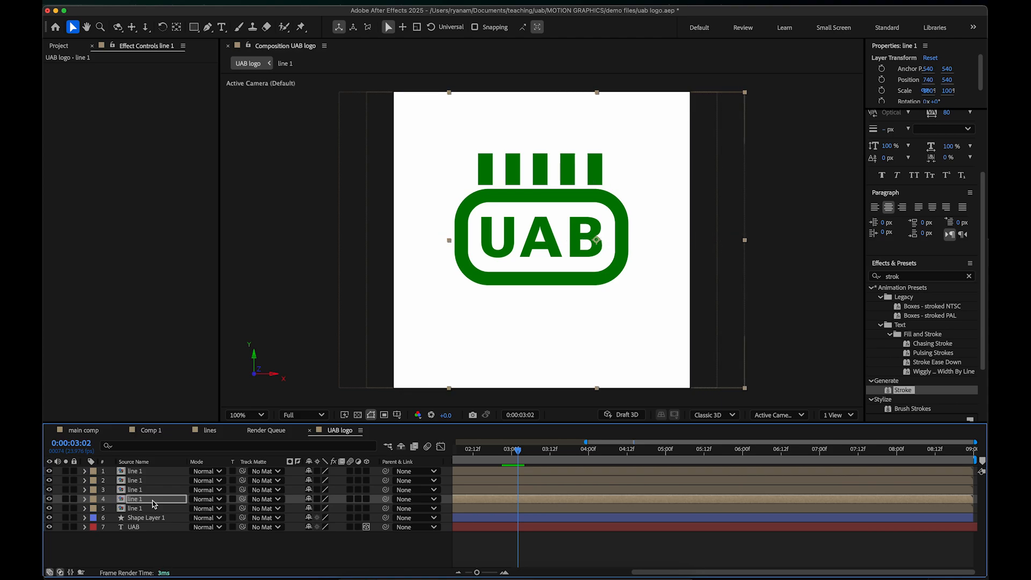
Step: Play back the five lines from the composition's start, check the frame at 0:00:02:11, and return to 0:00:00:00
{"action": "left_click_drag", "start_coordinate": [480, 448], "coordinate": [439, 455]}
{"action": "key", "text": "space"}
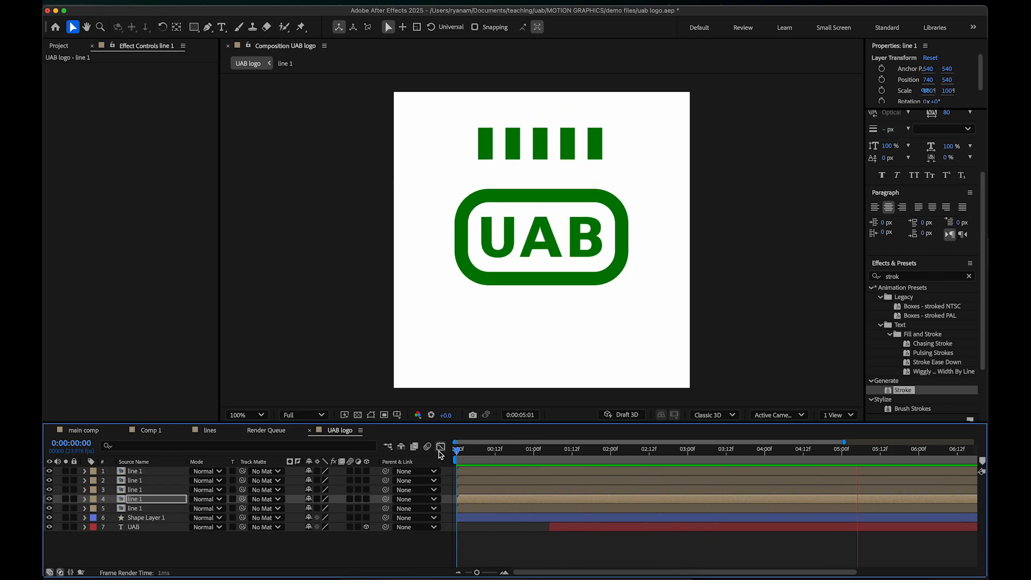
{"action": "key", "text": "space"}
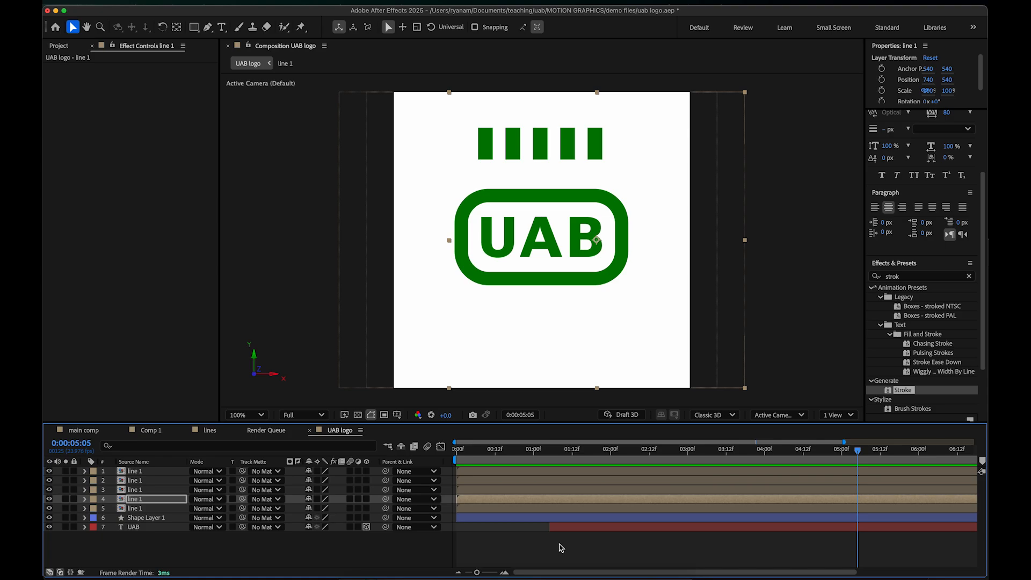
{"action": "left_click_drag", "start_coordinate": [475, 454], "coordinate": [647, 455]}
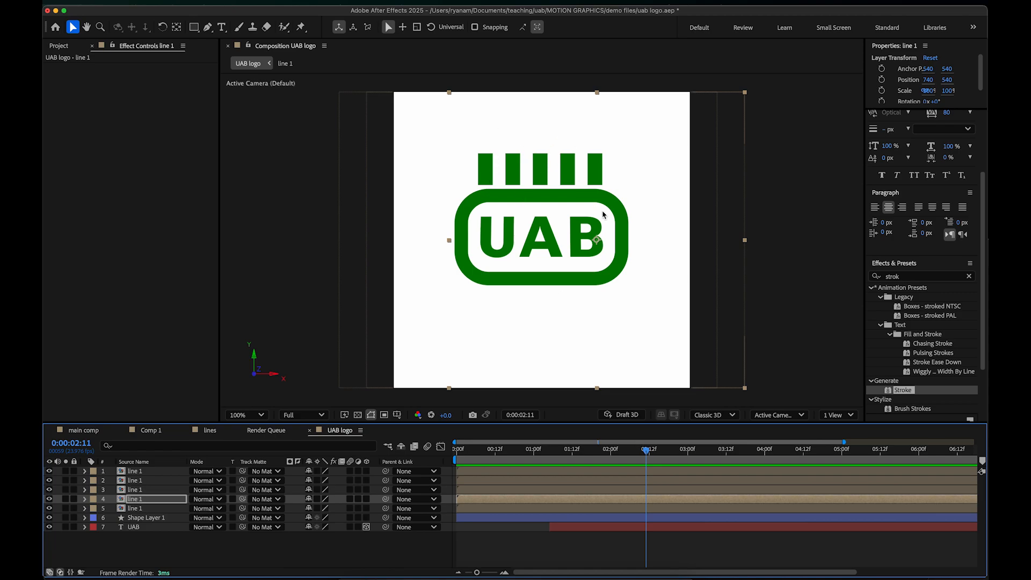
{"action": "left_click_drag", "start_coordinate": [528, 455], "coordinate": [457, 454]}
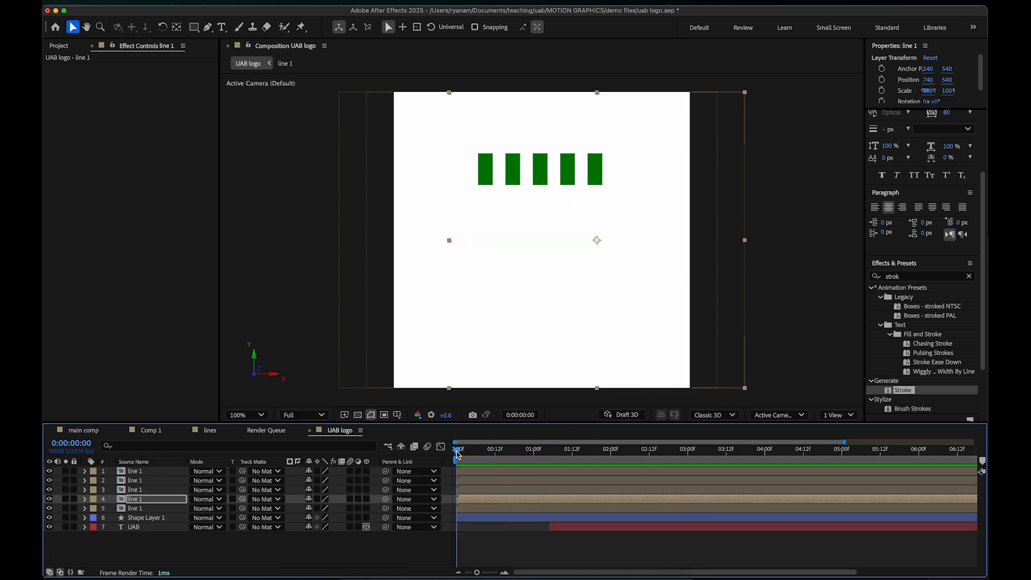
Step: Identify the centre line's layer by toggling its visibility and move it to third place in the layer stack
{"action": "left_click", "coordinate": [149, 509]}
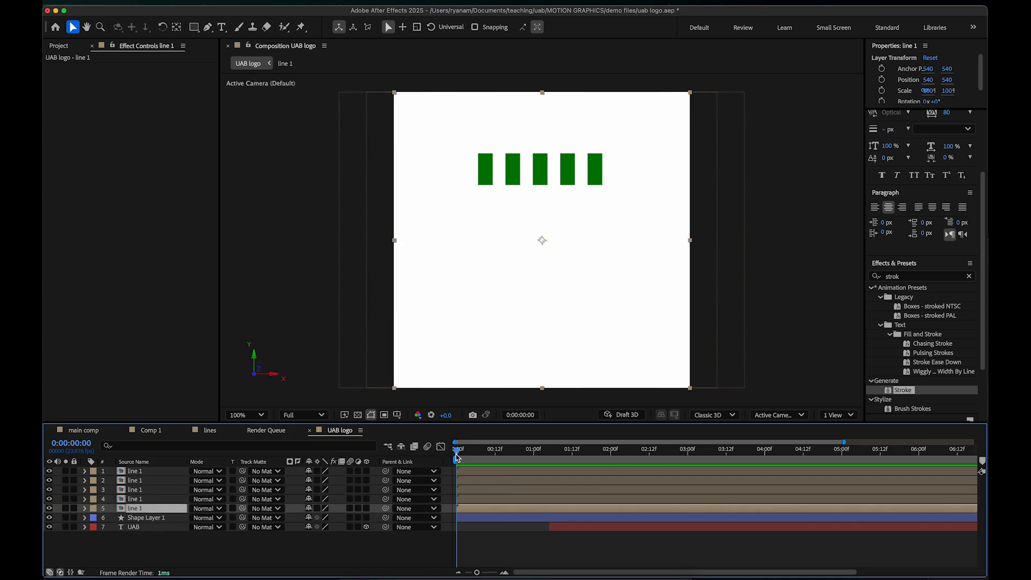
{"action": "left_click", "coordinate": [49, 508]}
{"action": "left_click", "coordinate": [50, 508]}
{"action": "left_click", "coordinate": [49, 509]}
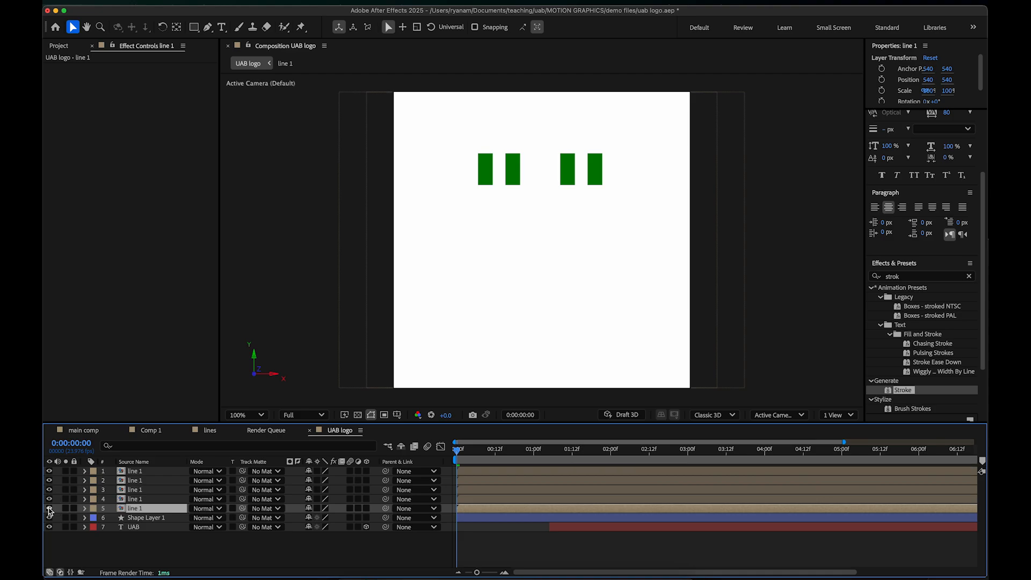
{"action": "left_click", "coordinate": [49, 508]}
{"action": "left_click_drag", "start_coordinate": [142, 510], "coordinate": [142, 489]}
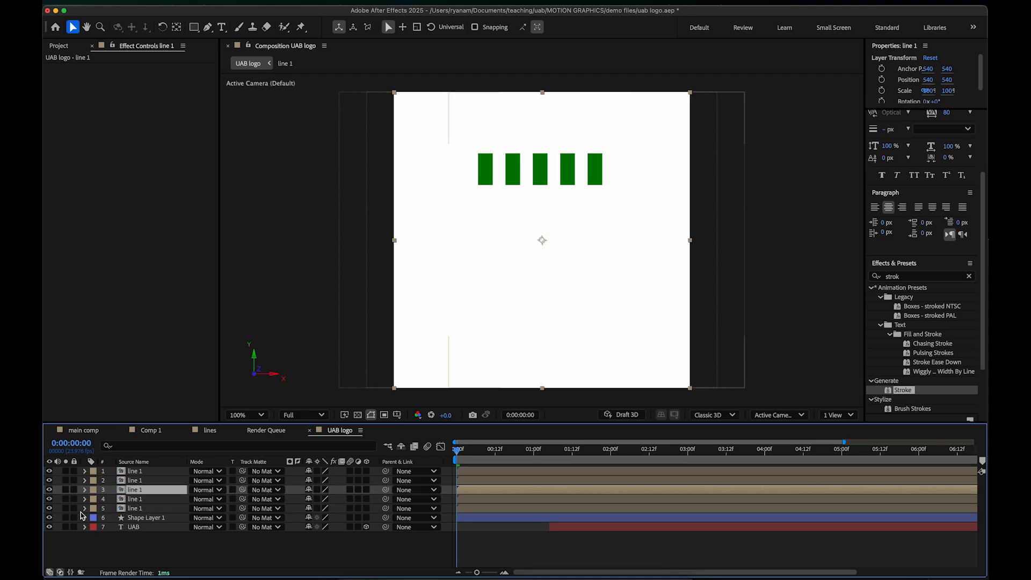
Step: Toggle the lower line layers' visibility to identify them and move the rightmost line's layer to the top of the stack
{"action": "left_click", "coordinate": [49, 508]}
{"action": "left_click", "coordinate": [50, 509]}
{"action": "left_click", "coordinate": [50, 499]}
{"action": "left_click", "coordinate": [49, 498]}
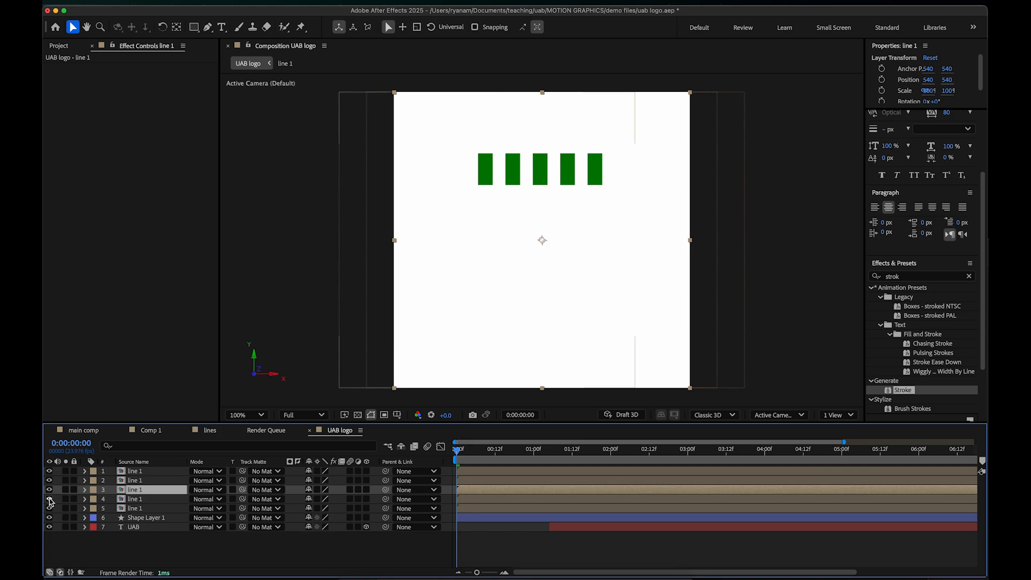
{"action": "left_click", "coordinate": [49, 509]}
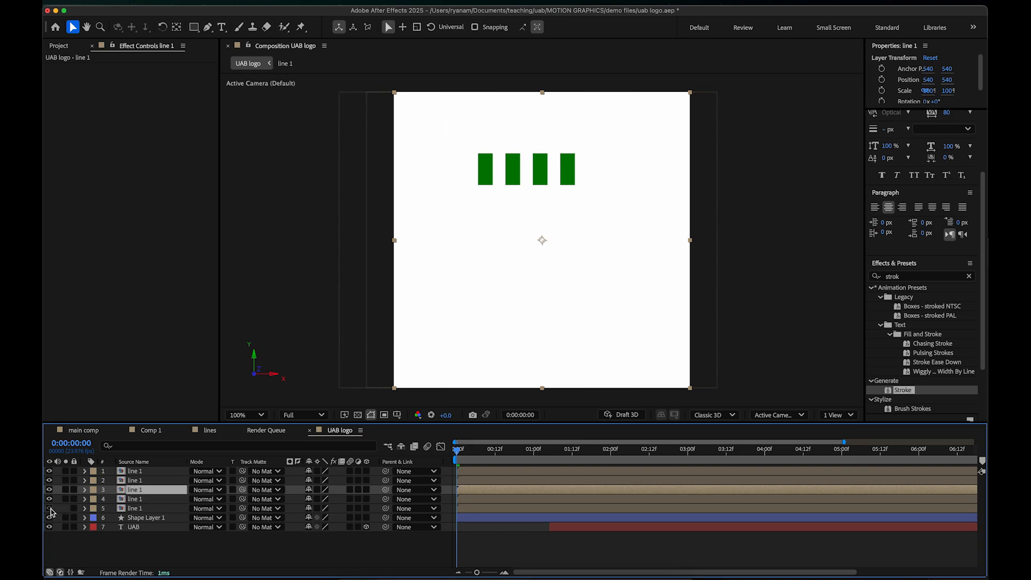
{"action": "left_click", "coordinate": [50, 509]}
{"action": "left_click_drag", "start_coordinate": [134, 509], "coordinate": [141, 471]}
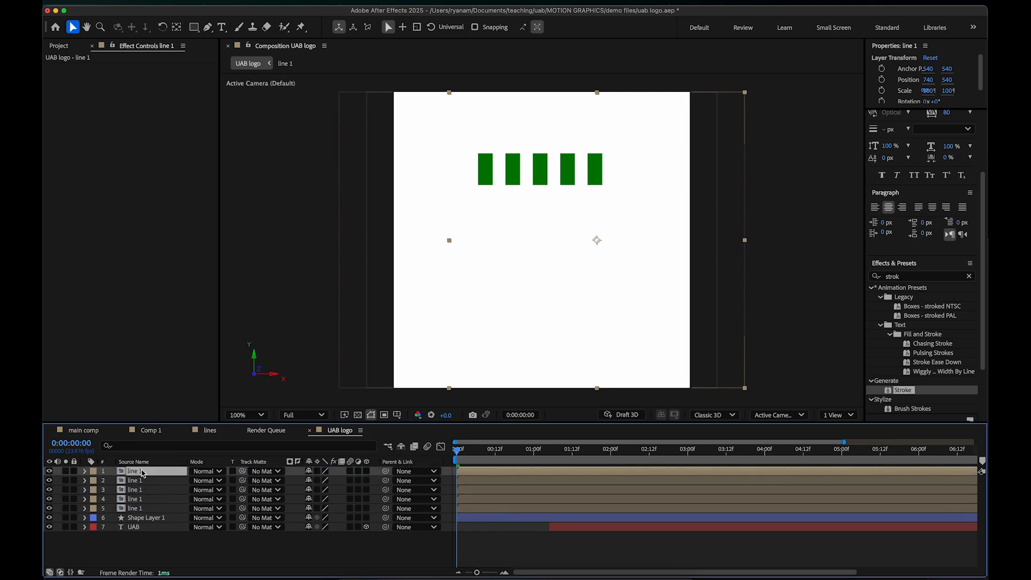
Step: Move the centre line's layer back to third place and check the left-to-right line order by toggling layer visibility
{"action": "left_click", "coordinate": [49, 508]}
{"action": "left_click", "coordinate": [49, 508]}
{"action": "left_click", "coordinate": [49, 499]}
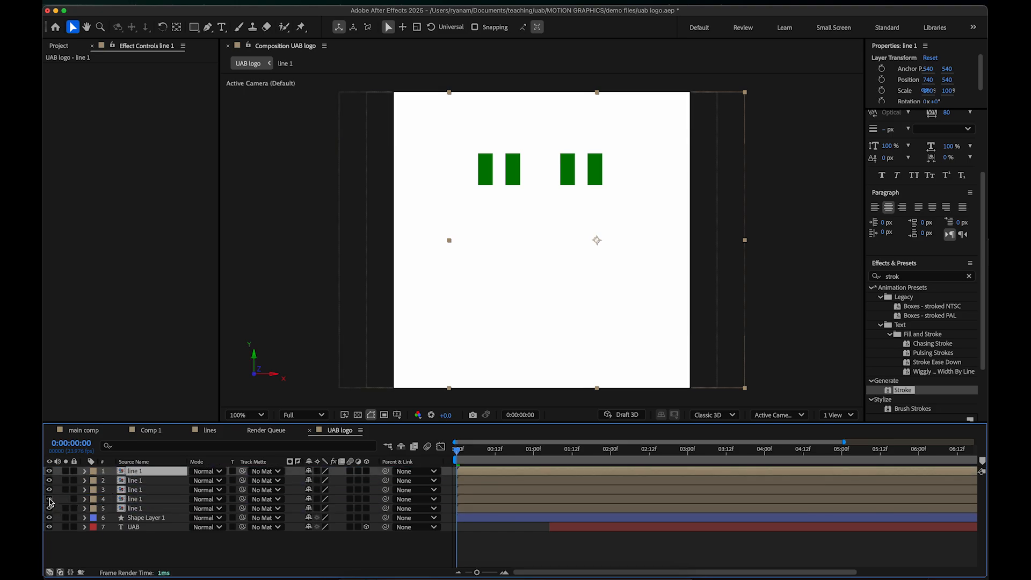
{"action": "left_click", "coordinate": [49, 498]}
{"action": "left_click_drag", "start_coordinate": [142, 499], "coordinate": [141, 489]}
{"action": "left_click", "coordinate": [50, 499]}
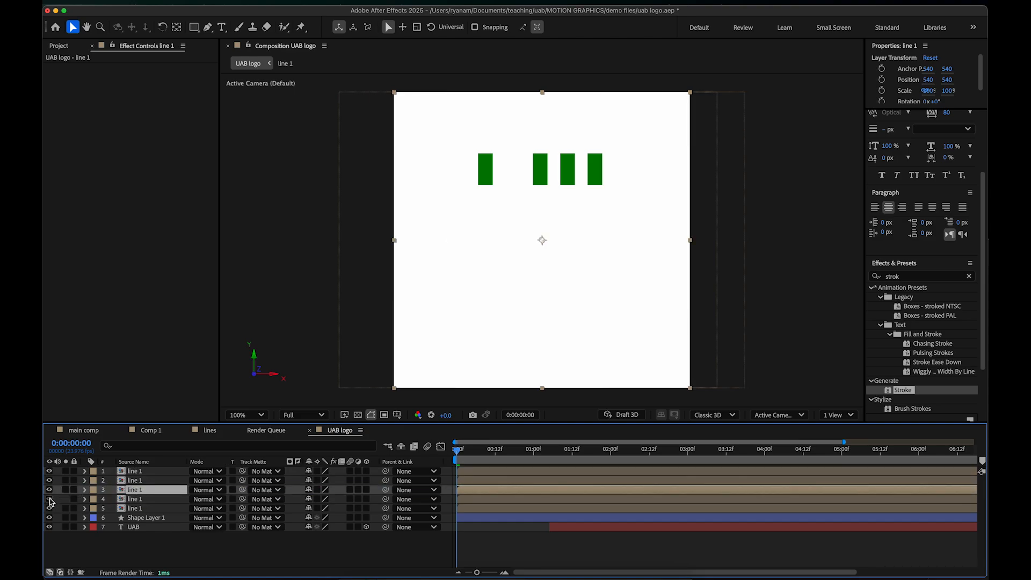
{"action": "left_click", "coordinate": [49, 499]}
{"action": "left_click", "coordinate": [50, 489]}
{"action": "left_click", "coordinate": [49, 489]}
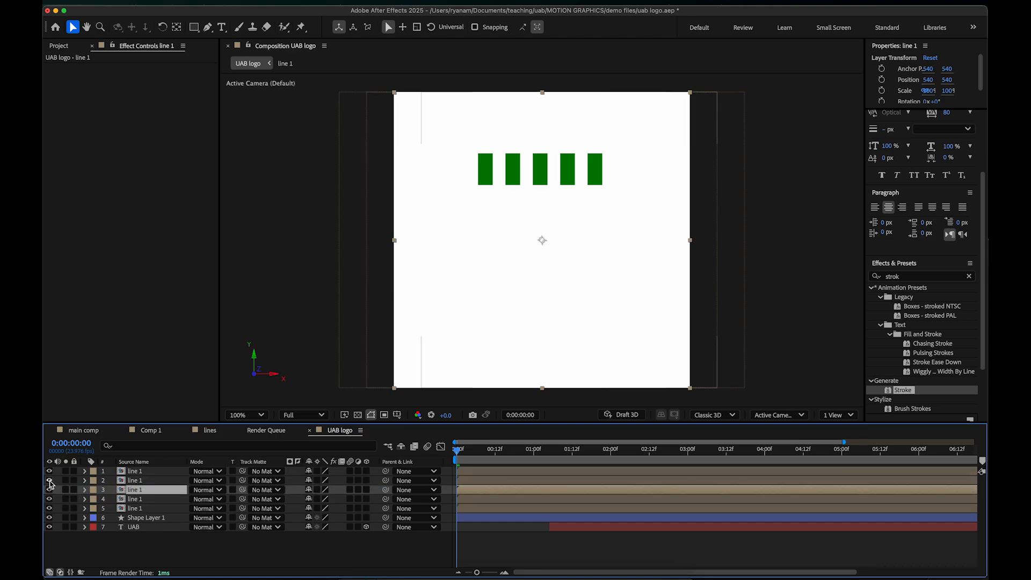
{"action": "left_click", "coordinate": [49, 480]}
{"action": "left_click", "coordinate": [49, 480]}
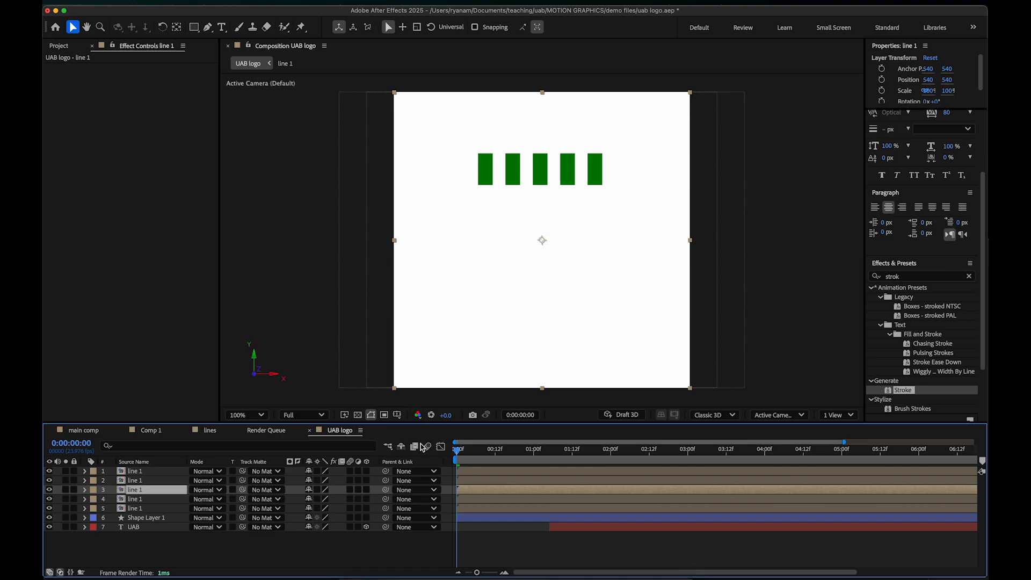
Step: Stagger the five line 1 layers in time from leftmost to rightmost, each starting about 4 frames after the previous one
{"action": "left_click_drag", "start_coordinate": [467, 499], "coordinate": [537, 481]}
{"action": "left_click_drag", "start_coordinate": [469, 471], "coordinate": [530, 486]}
{"action": "left_click", "coordinate": [530, 483]}
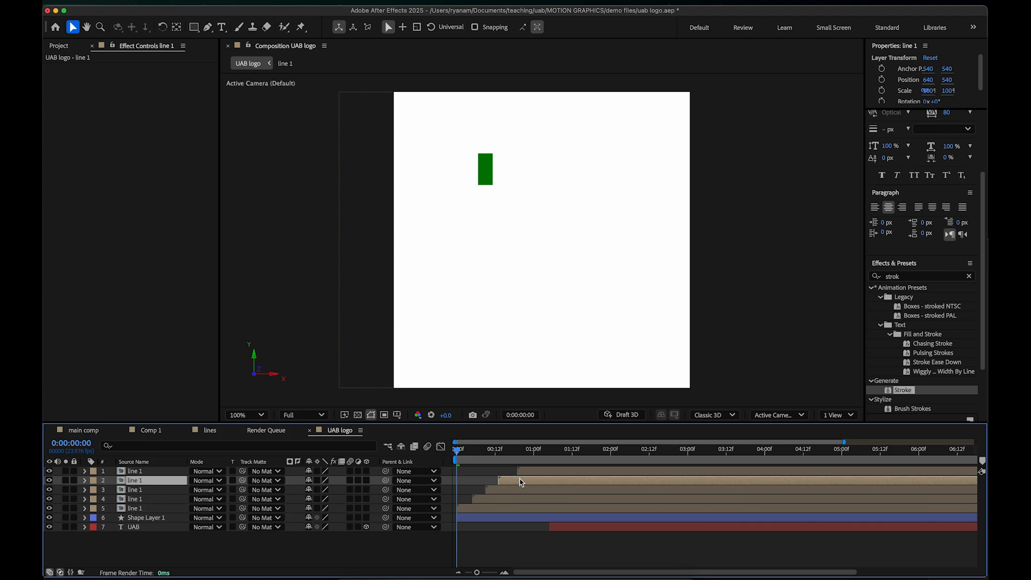
{"action": "left_click", "coordinate": [524, 471]}
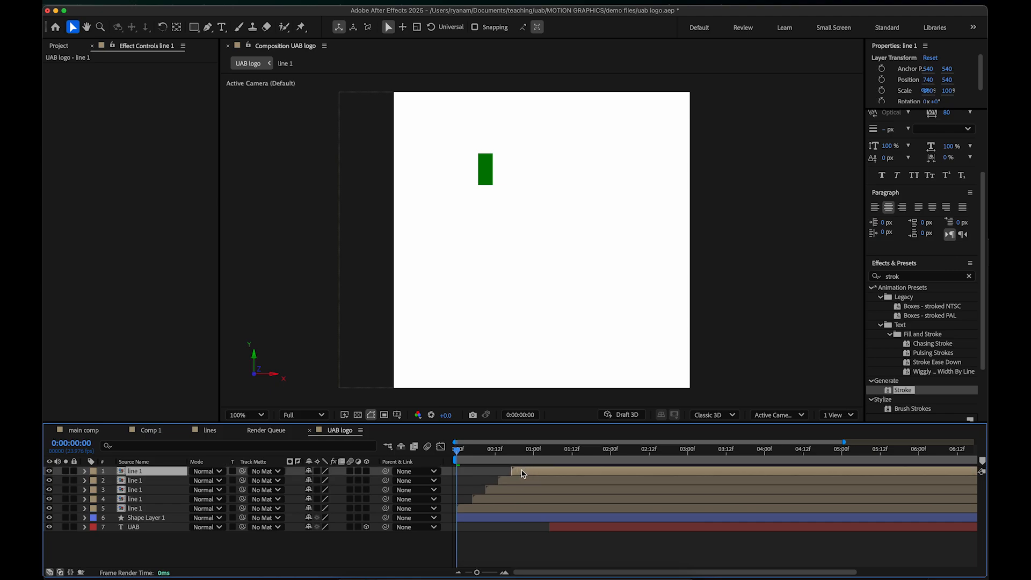
{"action": "left_click", "coordinate": [464, 508]}
{"action": "left_click_drag", "start_coordinate": [464, 509], "coordinate": [465, 509]}
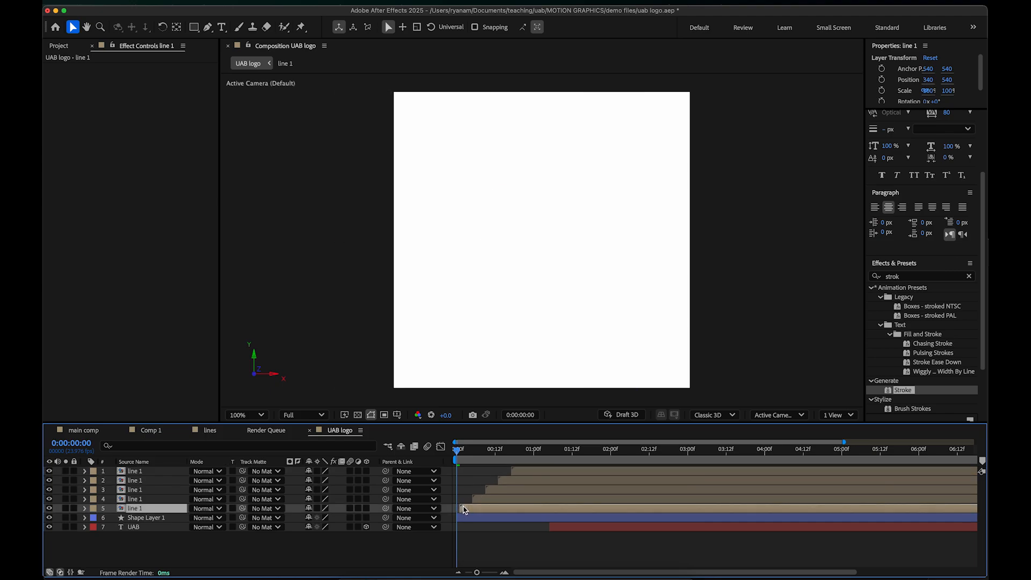
Step: Play back the staggered lines from the start and again from 0:00:03:20
{"action": "key", "text": "space"}
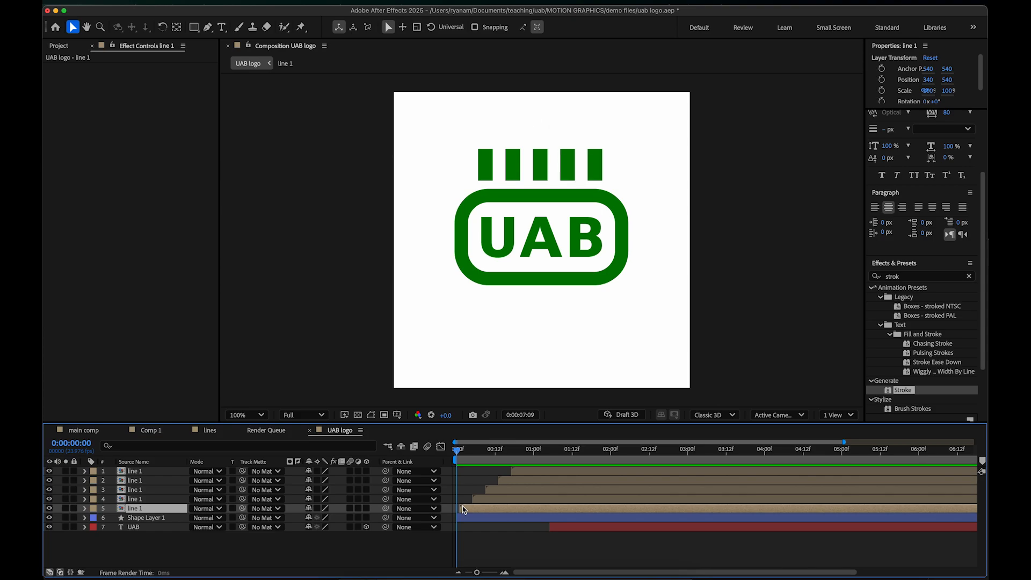
{"action": "key", "text": "space"}
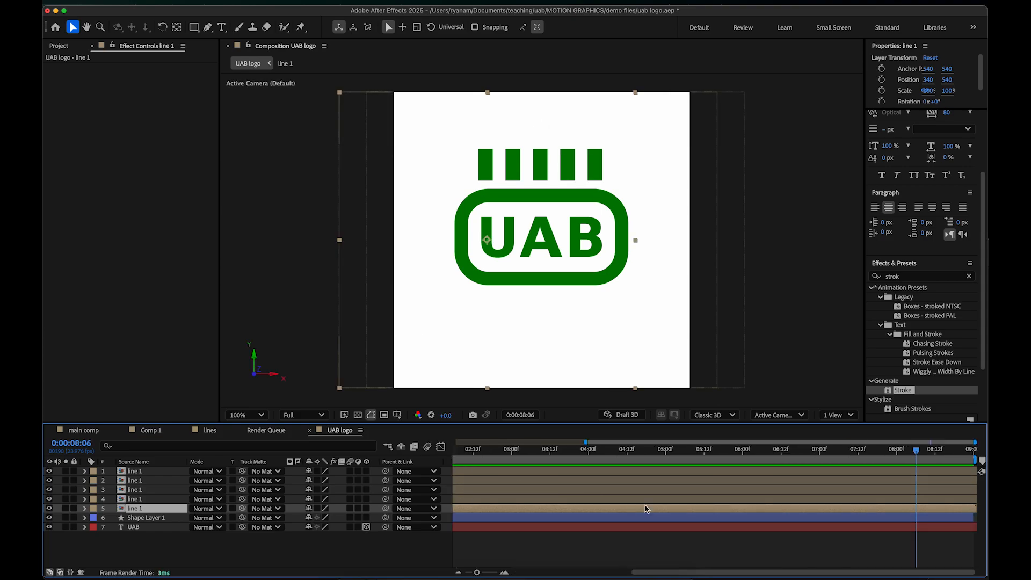
{"action": "left_click_drag", "start_coordinate": [528, 453], "coordinate": [677, 457]}
{"action": "key", "text": "space"}
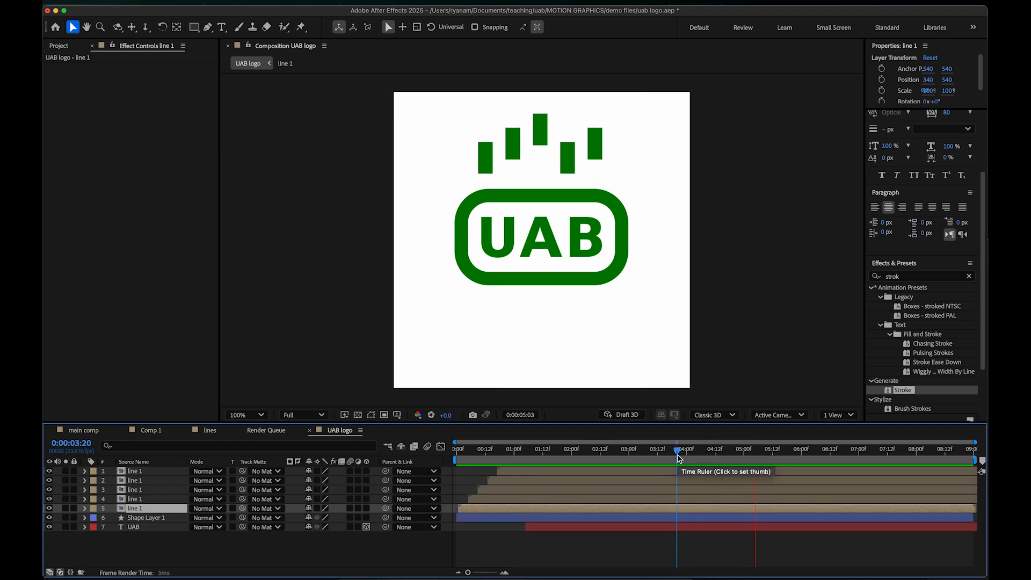
{"action": "key", "text": "space"}
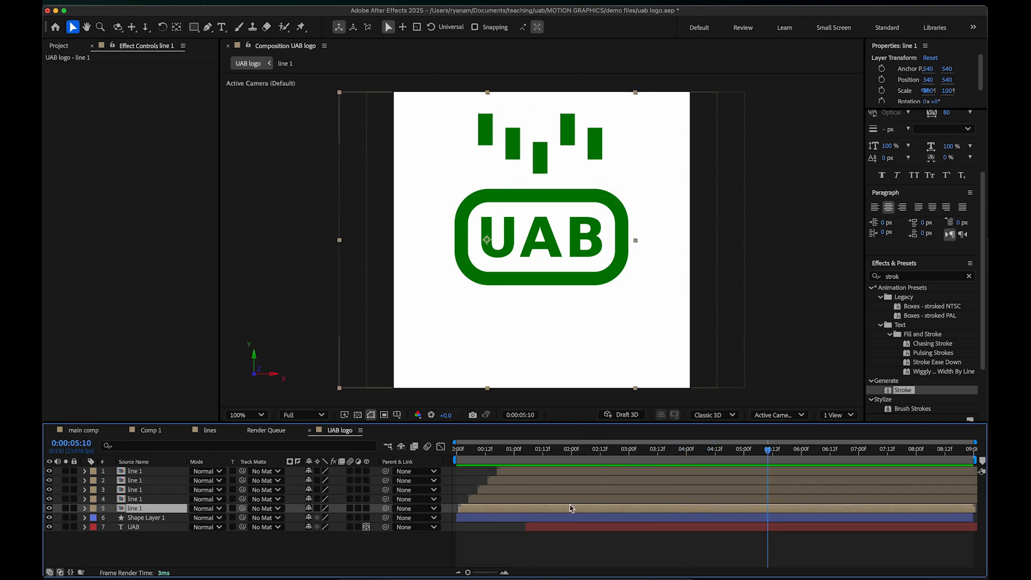
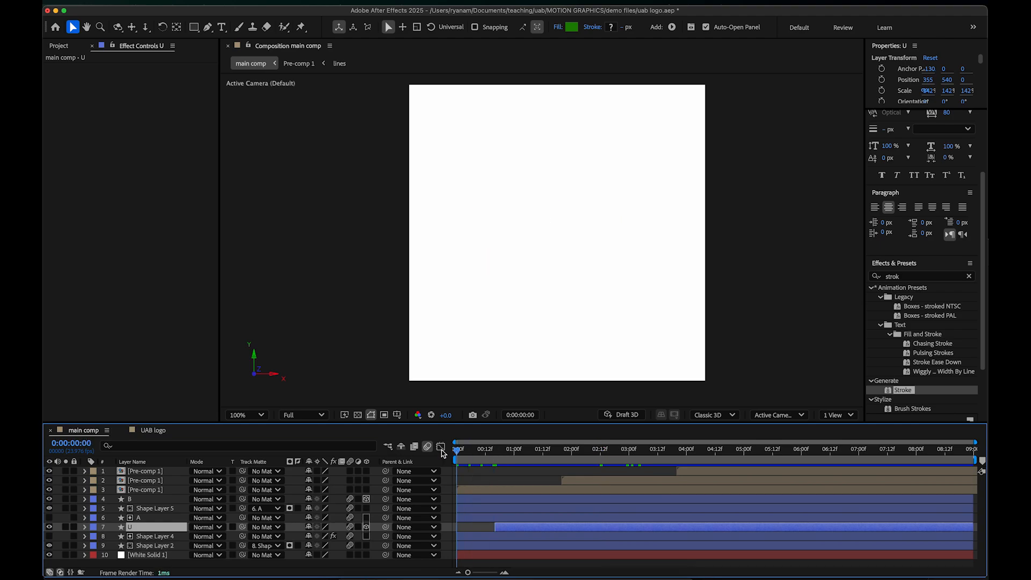
Step: Return to the UAB logo composition, inspect an early frame and the contents of line 1, and go back to UAB logo
{"action": "left_click", "coordinate": [152, 431]}
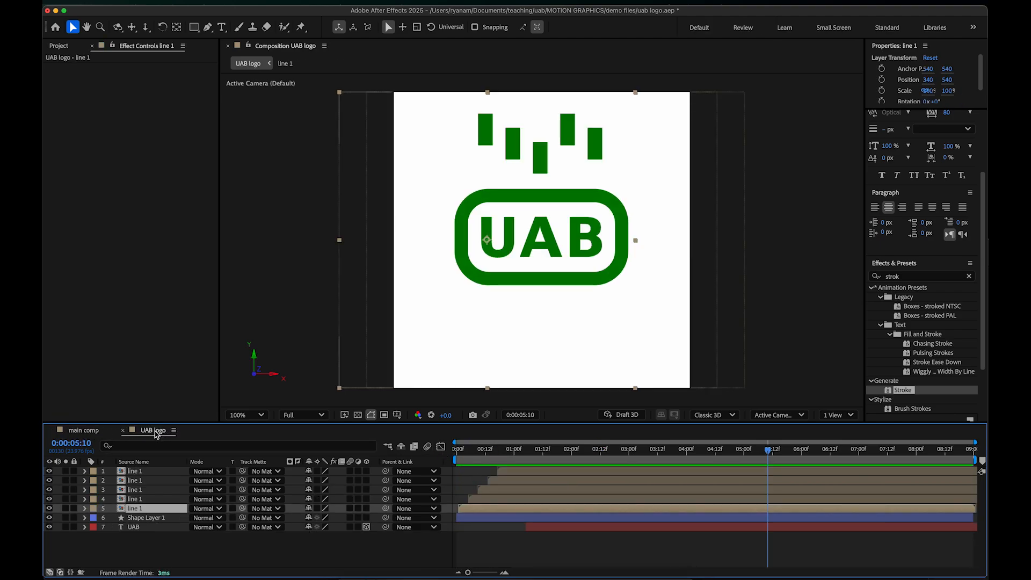
{"action": "left_click", "coordinate": [491, 450]}
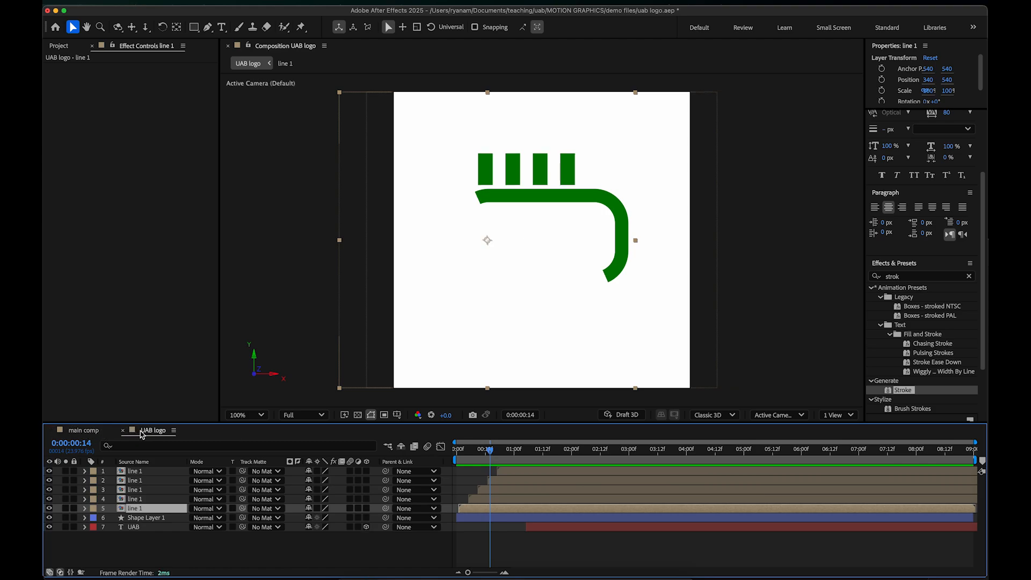
{"action": "double_click", "coordinate": [138, 510]}
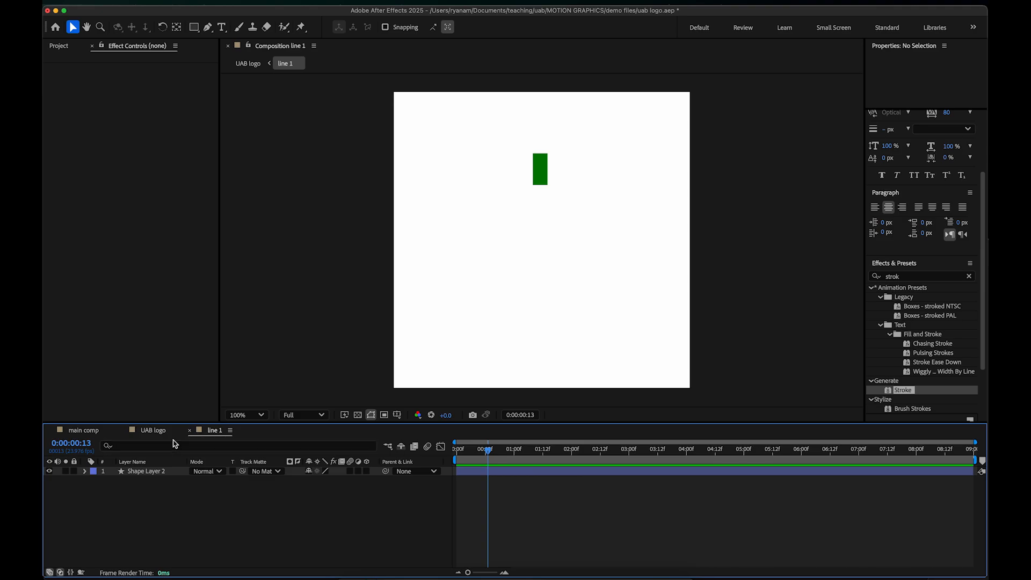
{"action": "left_click", "coordinate": [153, 430]}
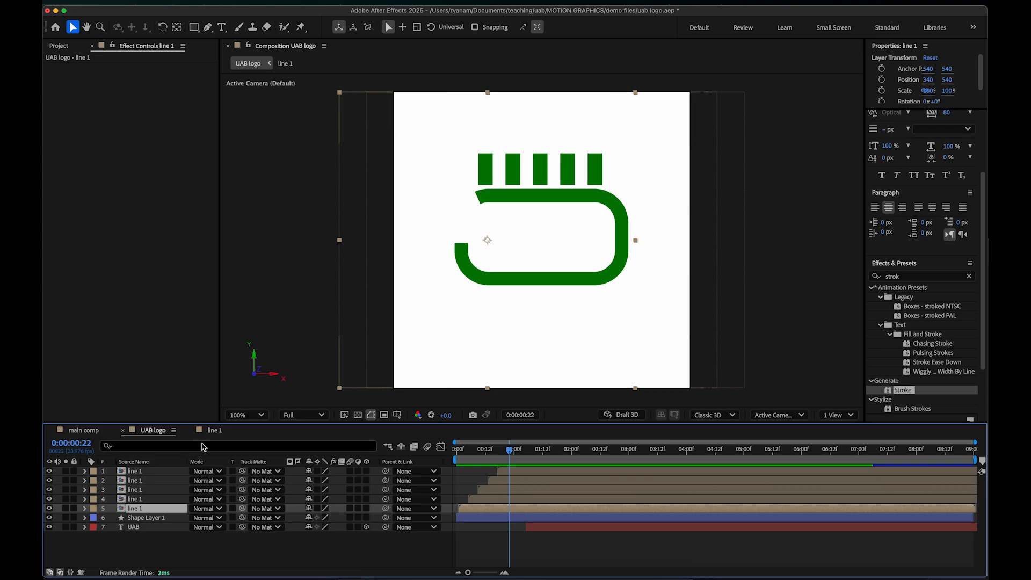
Step: Open the line 1 composition from the bottom line layer to view its contents and return to UAB logo
{"action": "double_click", "coordinate": [144, 507]}
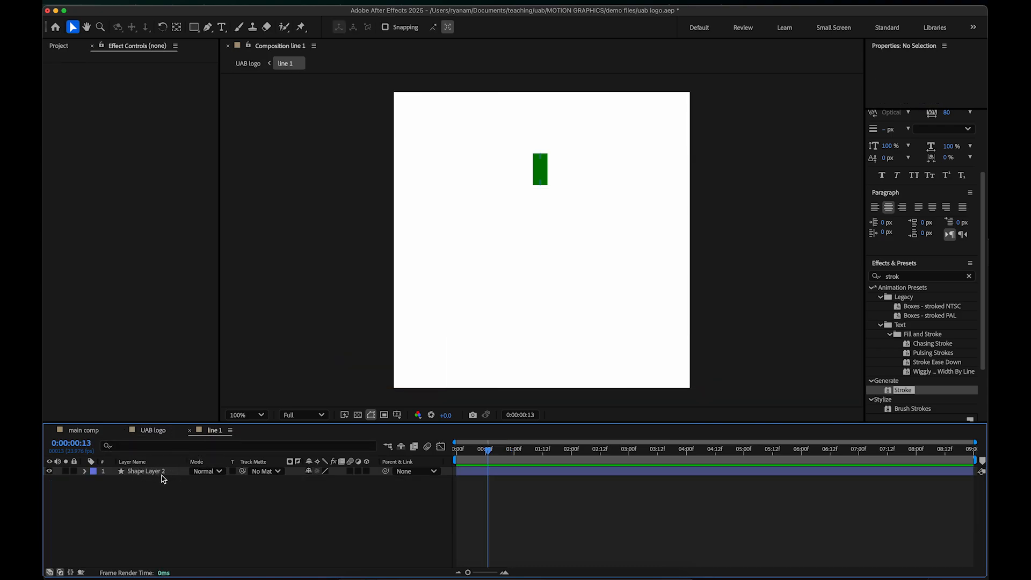
{"action": "left_click", "coordinate": [168, 448]}
{"action": "left_click", "coordinate": [155, 430]}
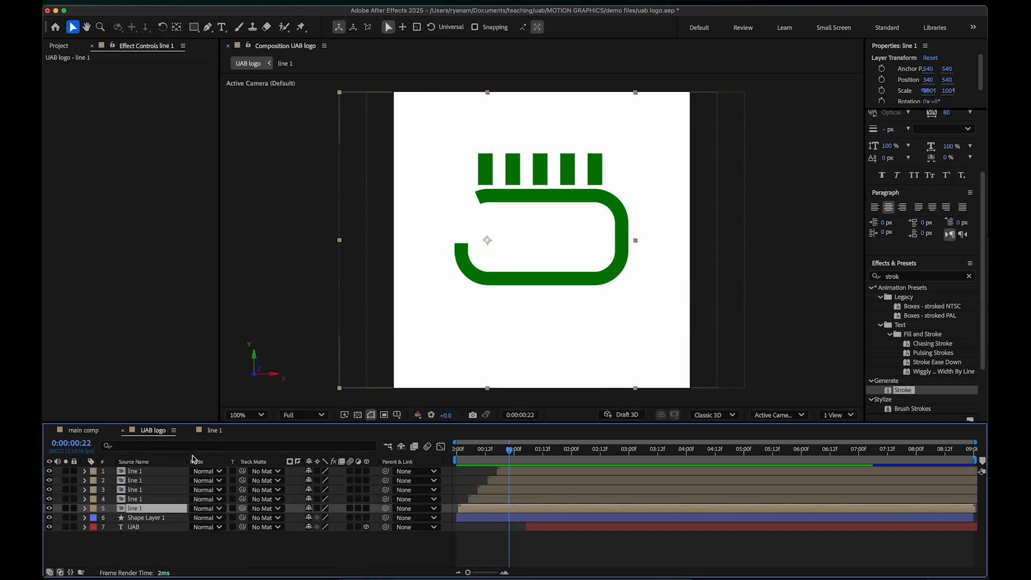
Step: In the line 1 composition, set the line cap of Shape Layer 2's Stroke 1 to Round Cap
{"action": "left_click", "coordinate": [210, 432]}
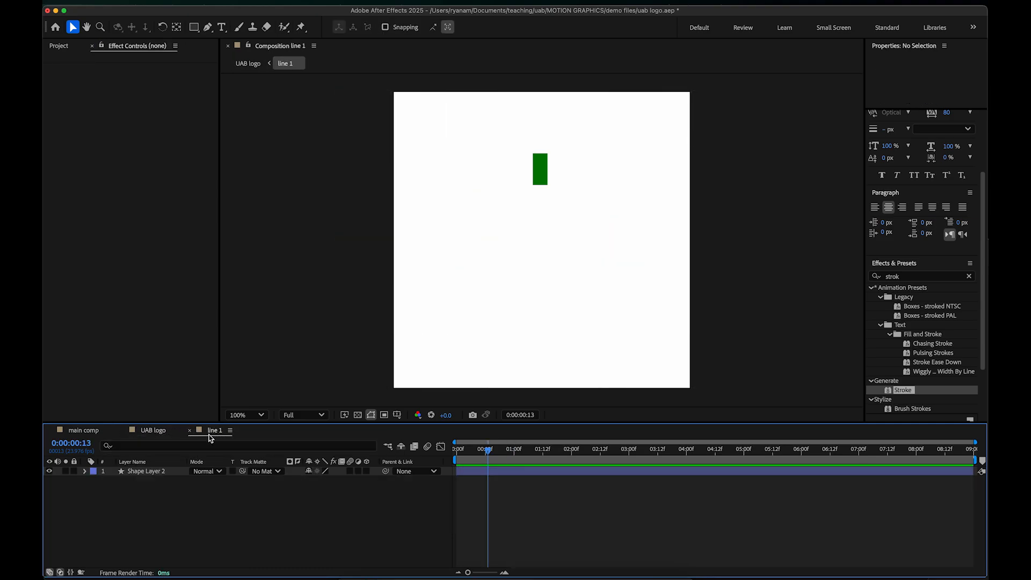
{"action": "left_click", "coordinate": [542, 177]}
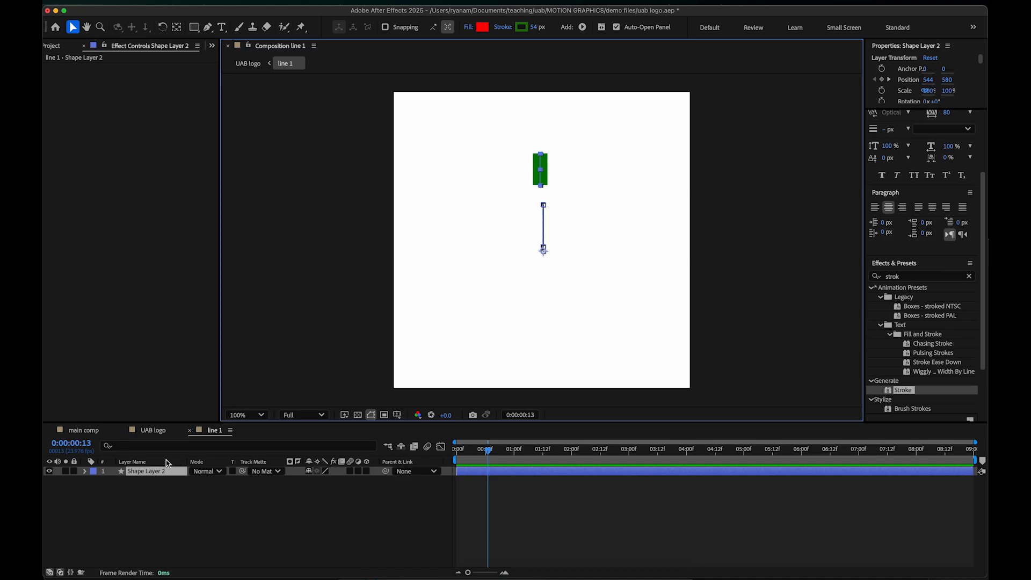
{"action": "left_click", "coordinate": [85, 471]}
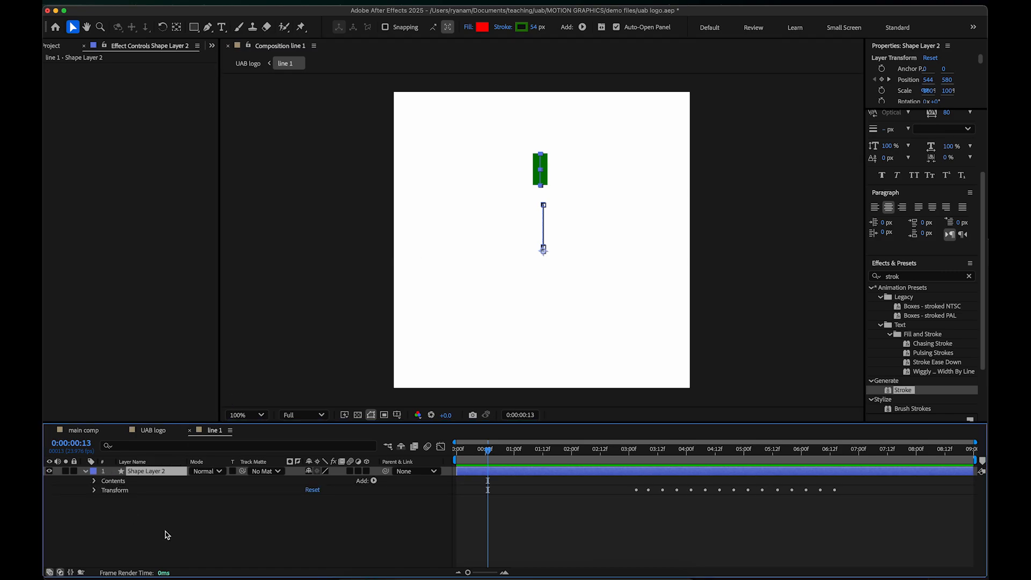
{"action": "left_click", "coordinate": [94, 481]}
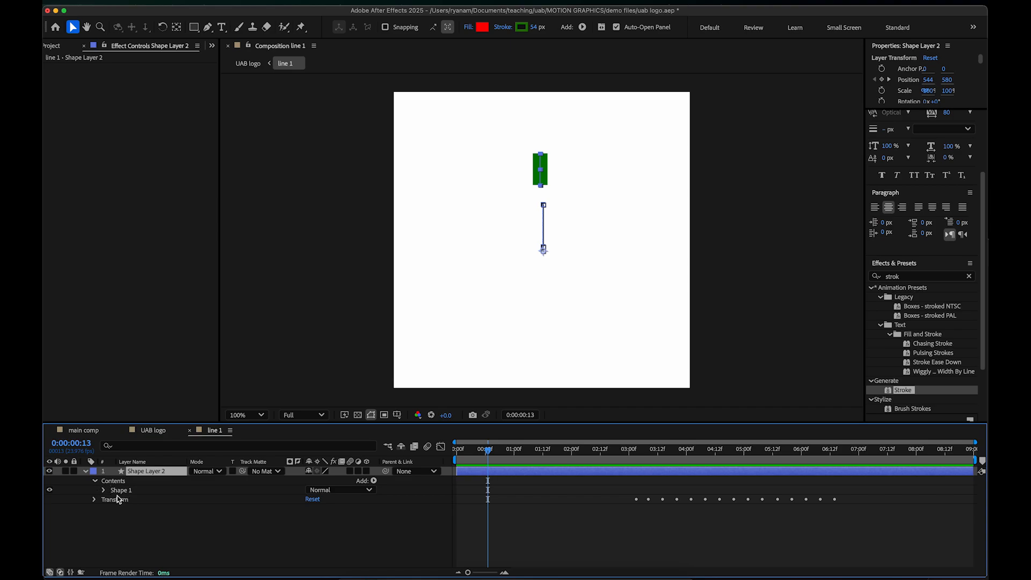
{"action": "left_click", "coordinate": [104, 490]}
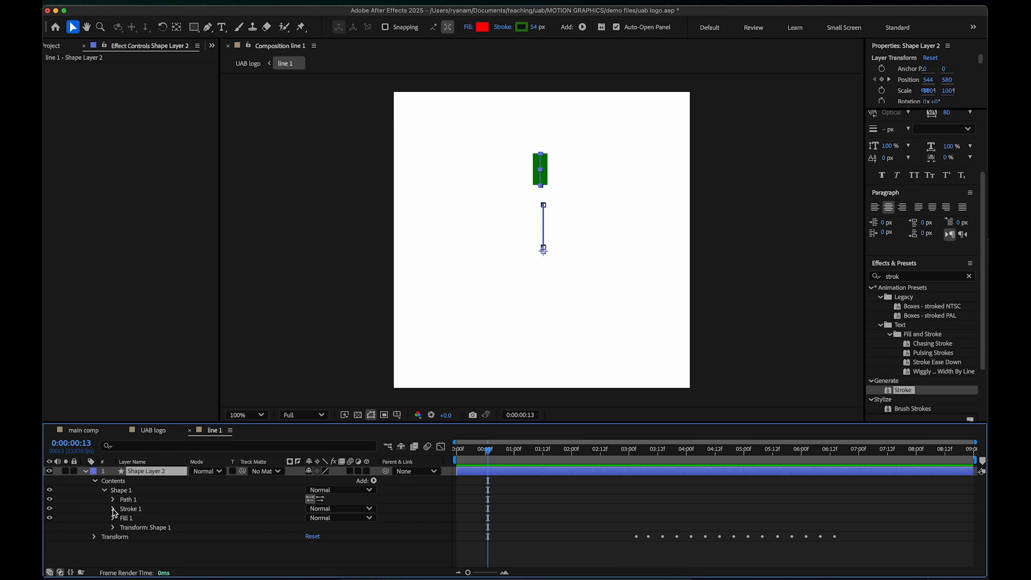
{"action": "left_click", "coordinate": [113, 509]}
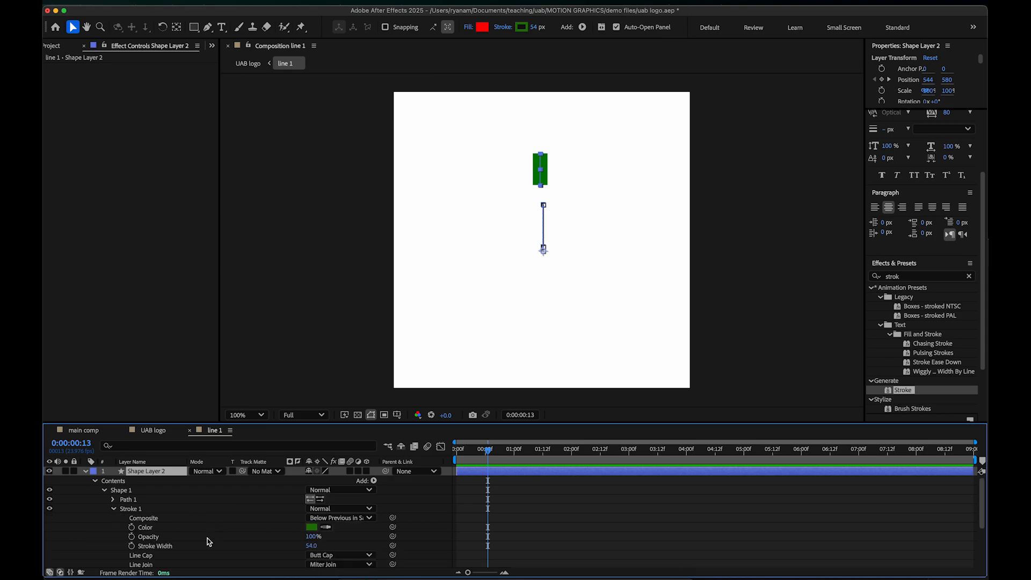
{"action": "left_click", "coordinate": [333, 555]}
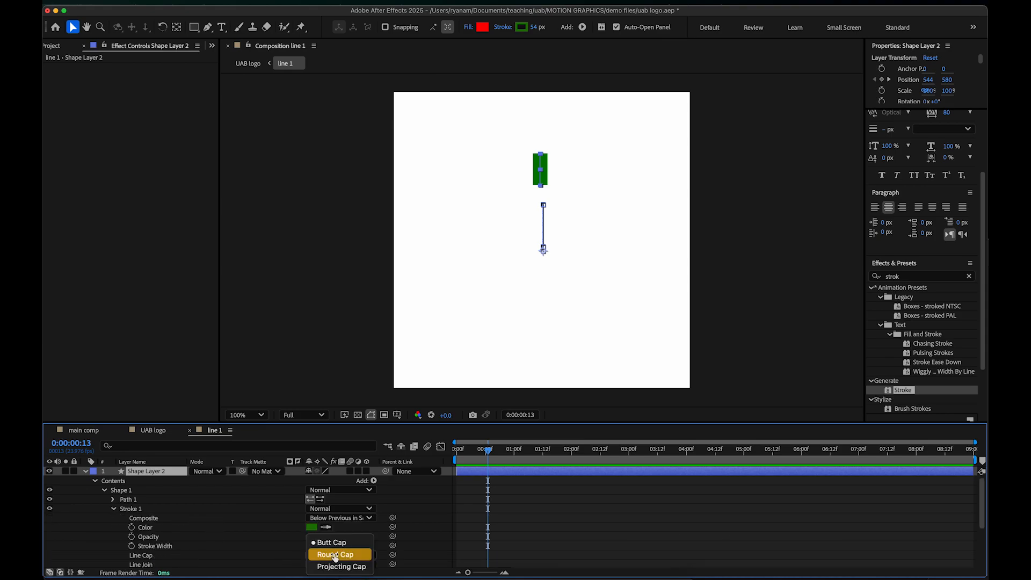
{"action": "left_click", "coordinate": [337, 554]}
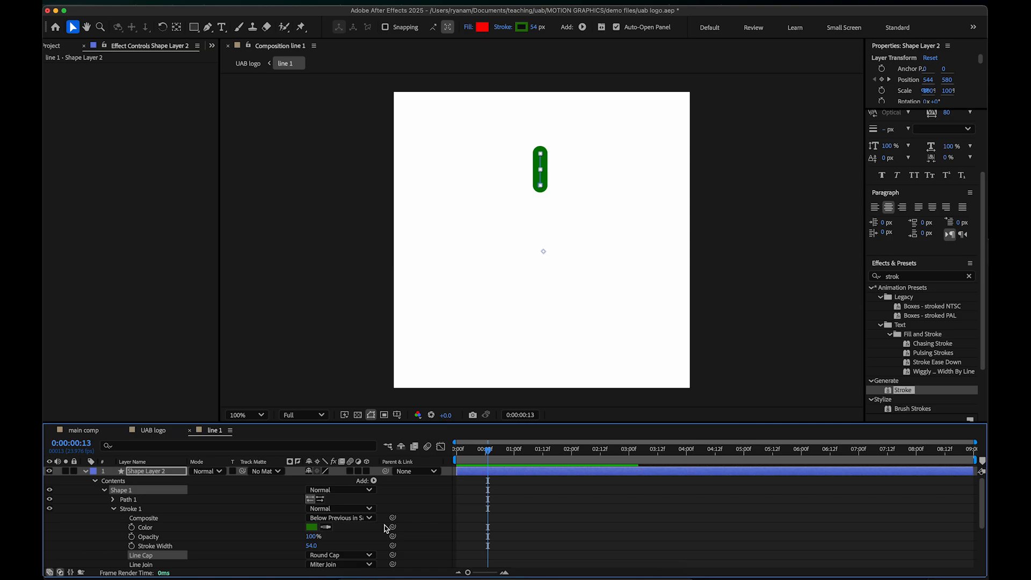
{"action": "left_click", "coordinate": [566, 324]}
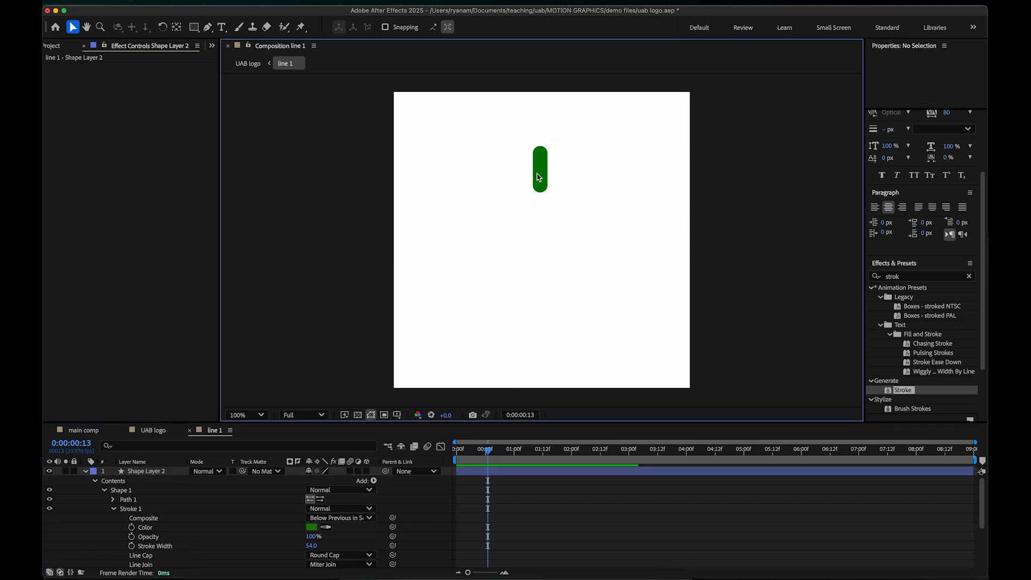
Step: Preview the rounded line's movement in line 1, playing it back from 0:00:02:23
{"action": "mouse_move", "coordinate": [476, 449]}
{"action": "left_mouse_down"}
{"action": "mouse_move", "coordinate": [725, 449]}
{"action": "mouse_move", "coordinate": [652, 450]}
{"action": "mouse_move", "coordinate": [664, 452]}
{"action": "left_mouse_up"}
{"action": "scroll", "coordinate": [674, 508], "scroll_direction": "down", "scroll_amount": 5}
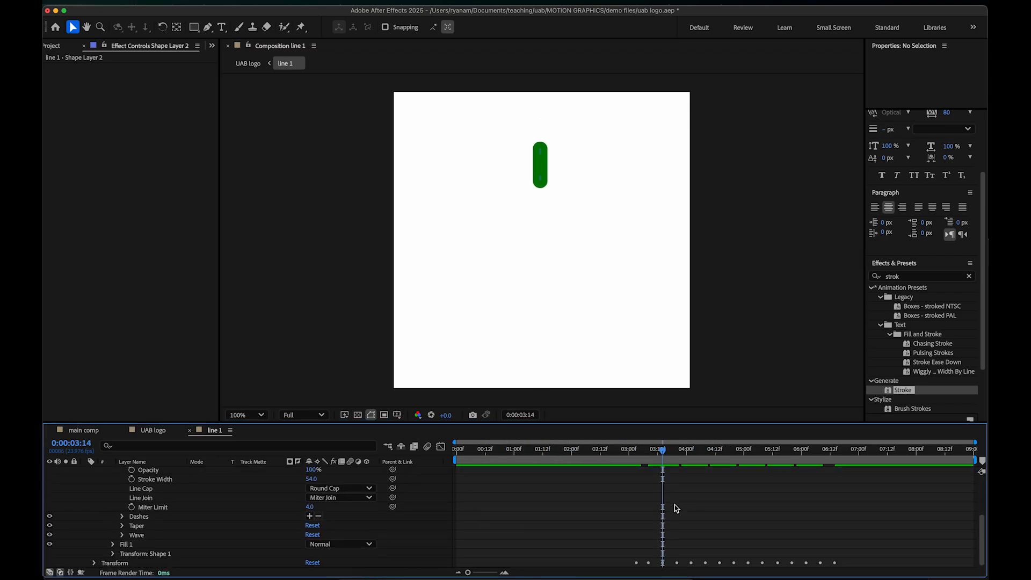
{"action": "left_click", "coordinate": [627, 449]}
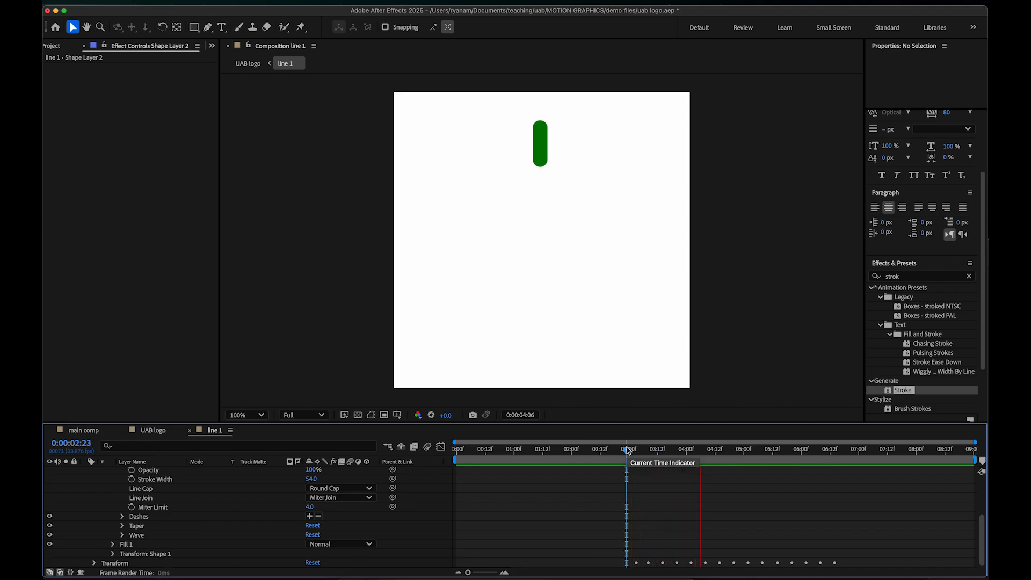
{"action": "key", "text": "space"}
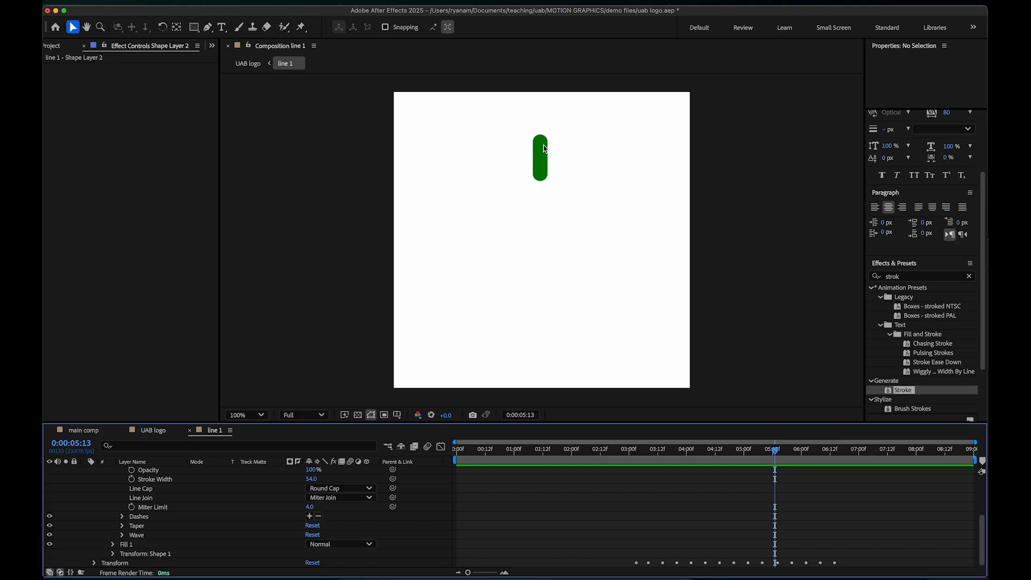
Step: Return to the UAB logo composition and scrub to 0:00:03:05 to check the five rounded lines
{"action": "left_click", "coordinate": [154, 431]}
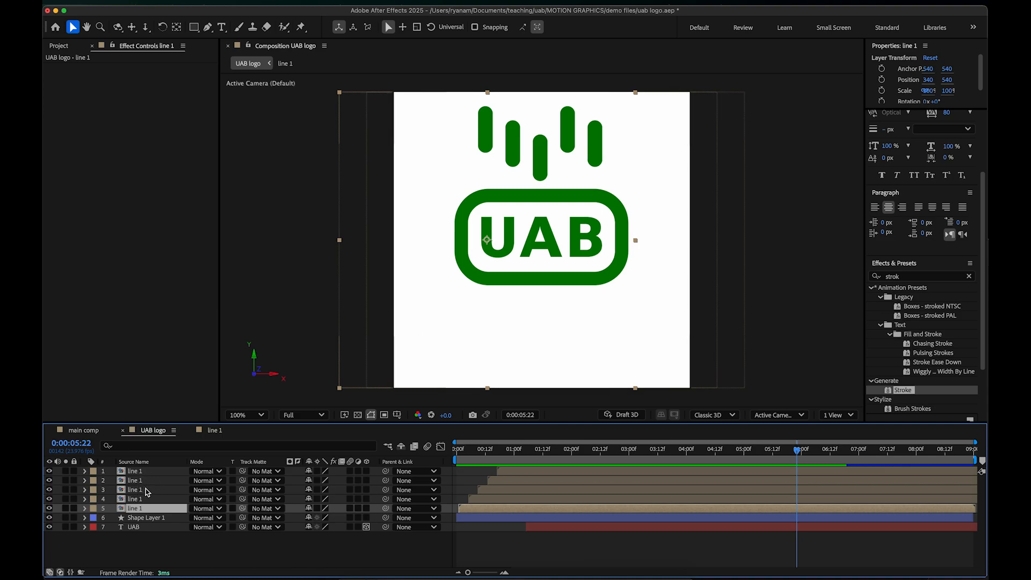
{"action": "left_click", "coordinate": [673, 451]}
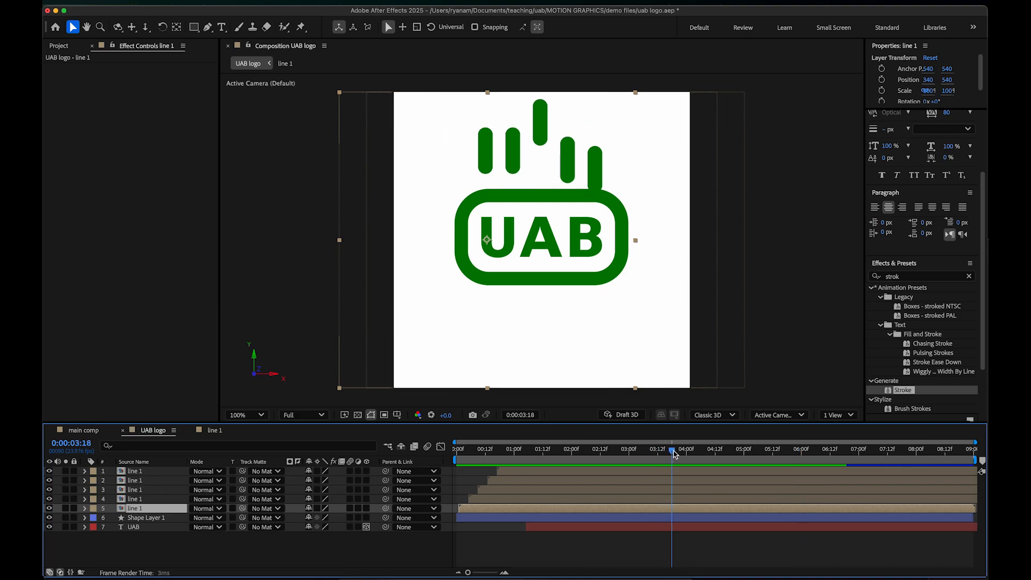
{"action": "left_click_drag", "start_coordinate": [673, 454], "coordinate": [641, 457]}
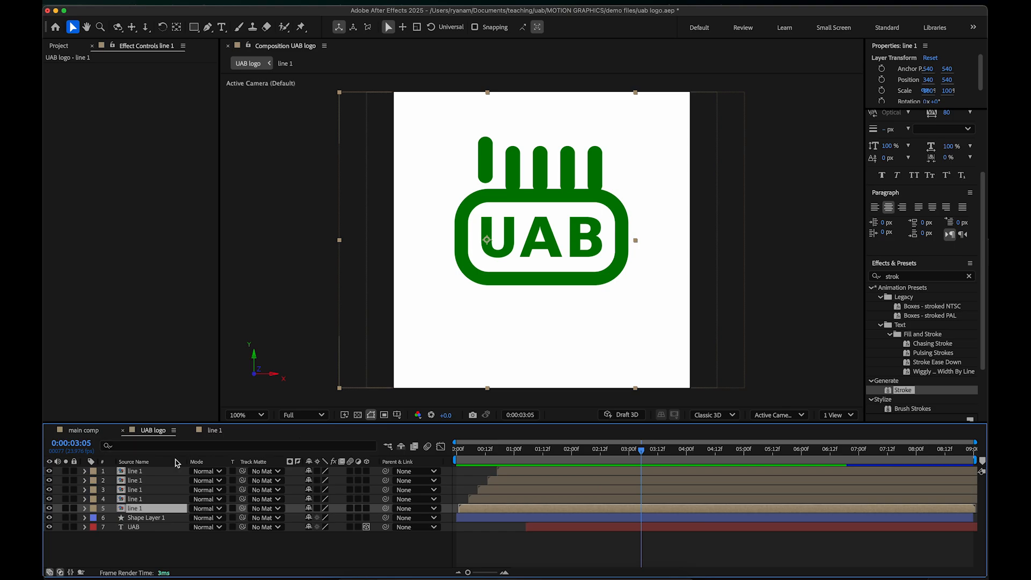
{"action": "left_click", "coordinate": [144, 472], "text": "shift"}
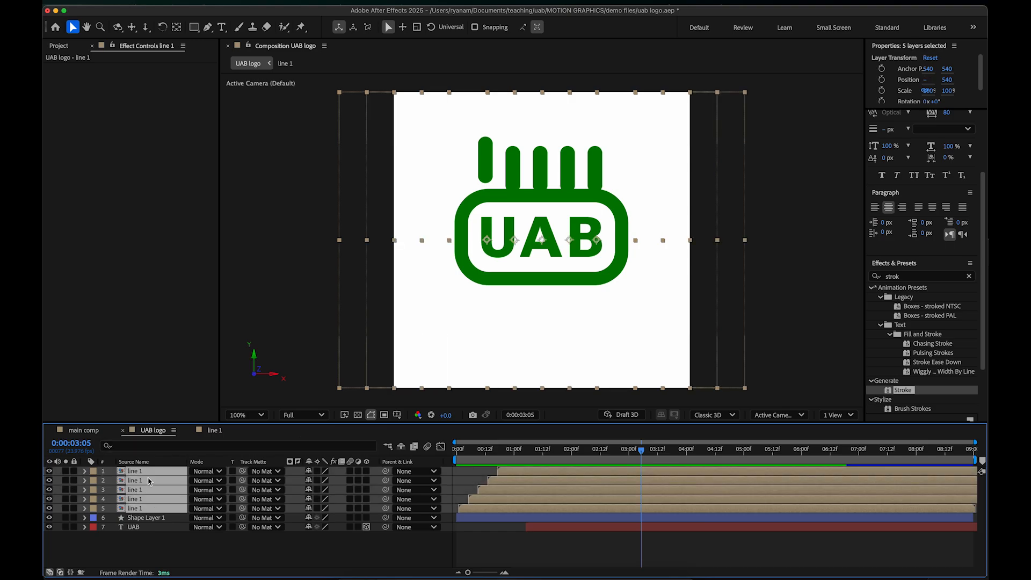
{"action": "left_click", "coordinate": [155, 551]}
{"action": "left_click", "coordinate": [146, 510]}
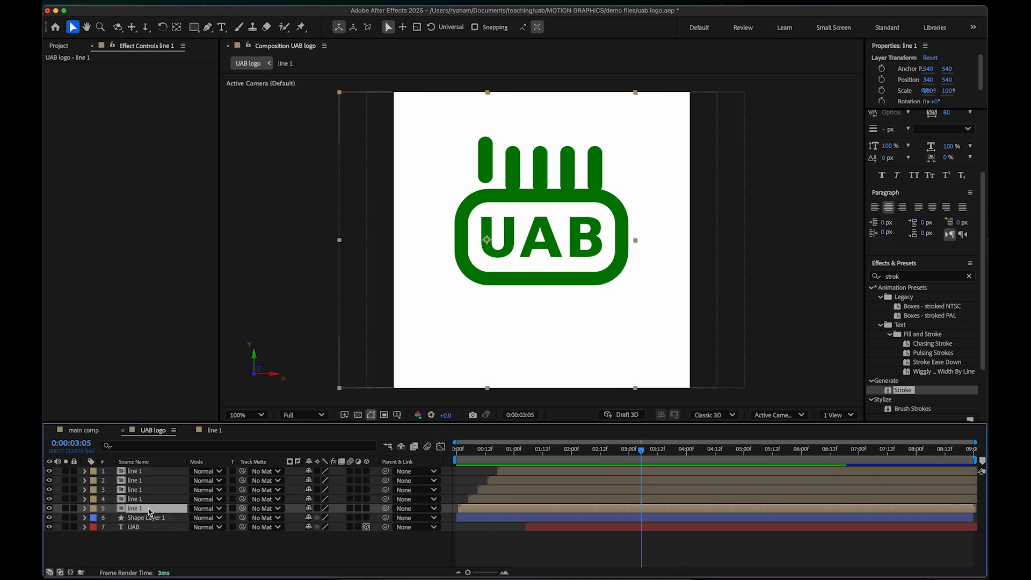
{"action": "left_click", "coordinate": [149, 472]}
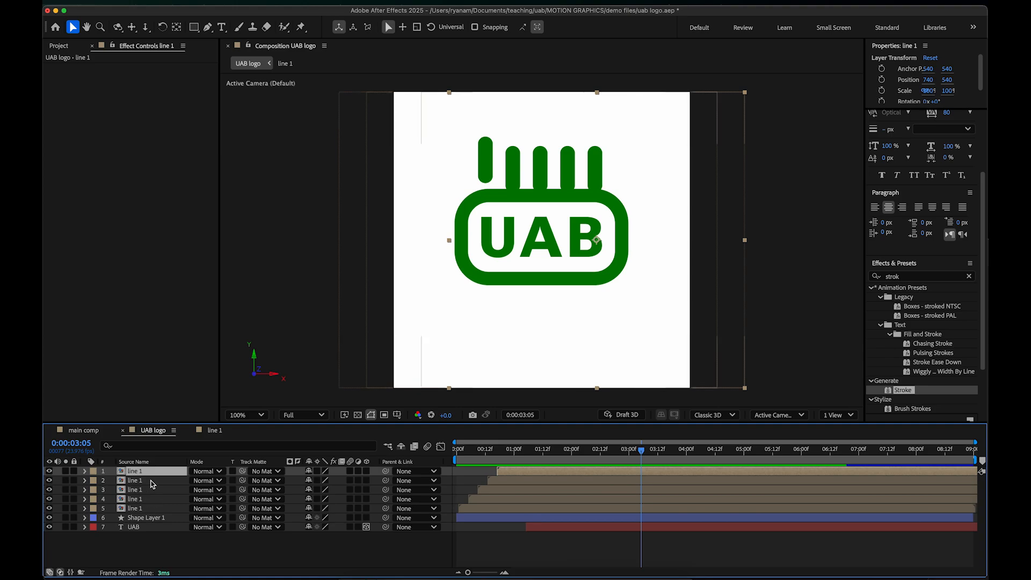
{"action": "left_click", "coordinate": [154, 508], "text": "shift"}
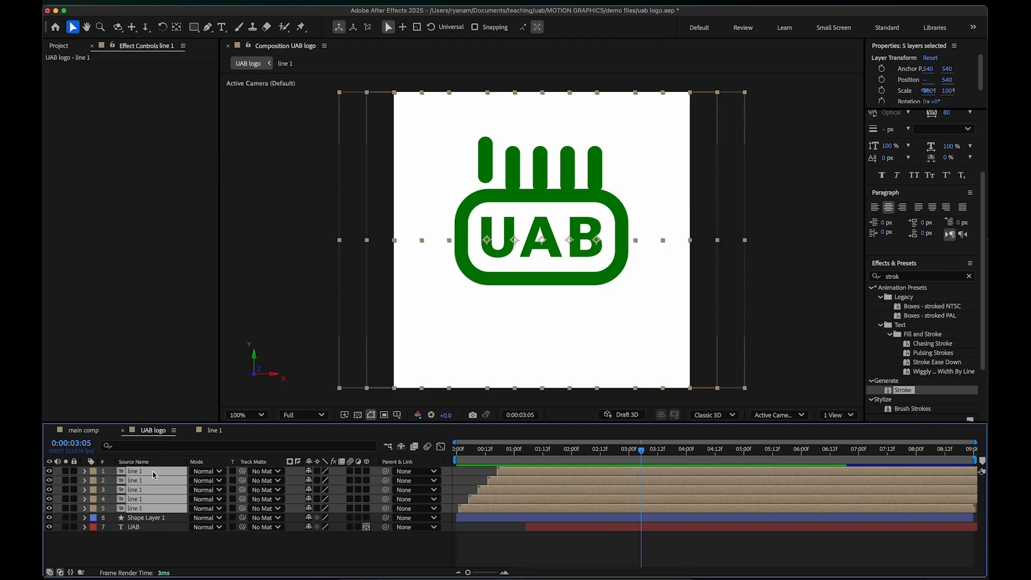
{"action": "left_click", "coordinate": [157, 548]}
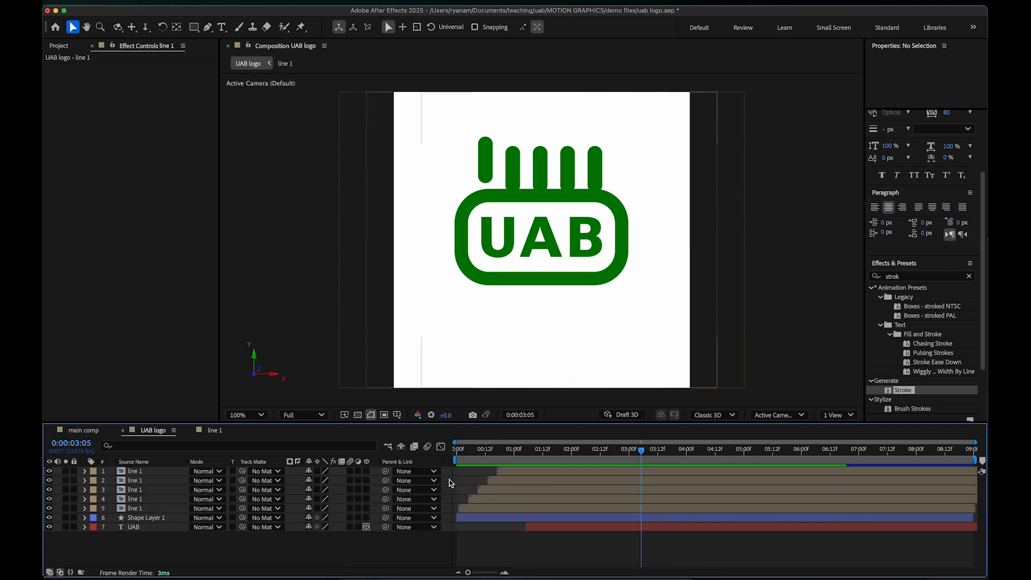
{"action": "left_click_drag", "start_coordinate": [459, 473], "coordinate": [548, 510]}
{"action": "left_click", "coordinate": [172, 508]}
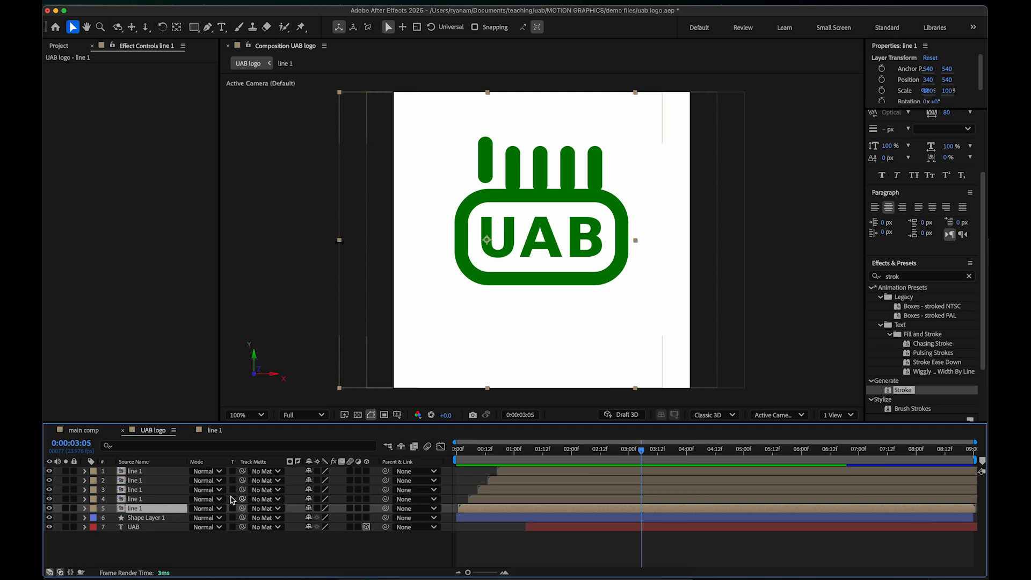
{"action": "left_click", "coordinate": [164, 499]}
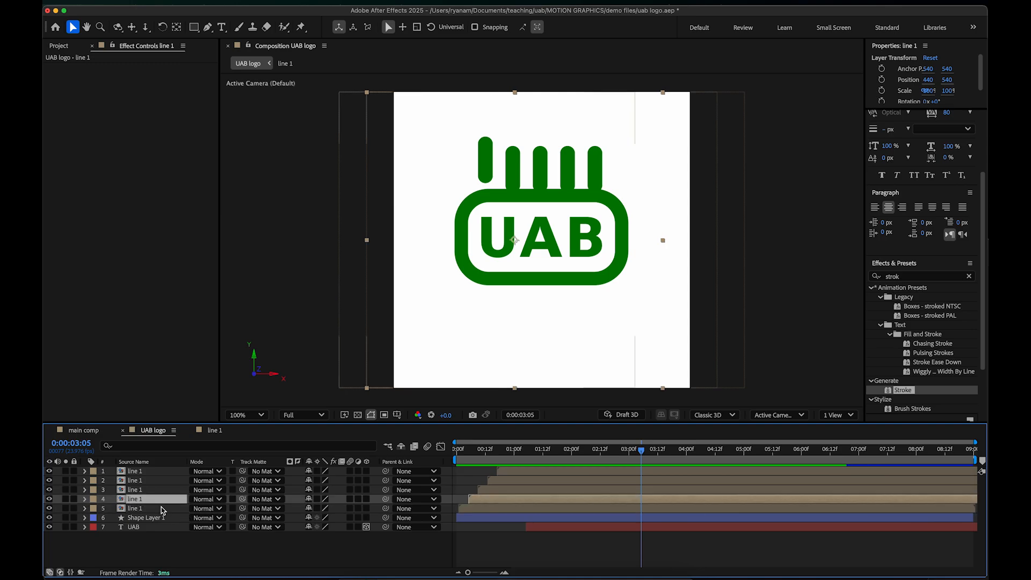
{"action": "left_click", "coordinate": [162, 509]}
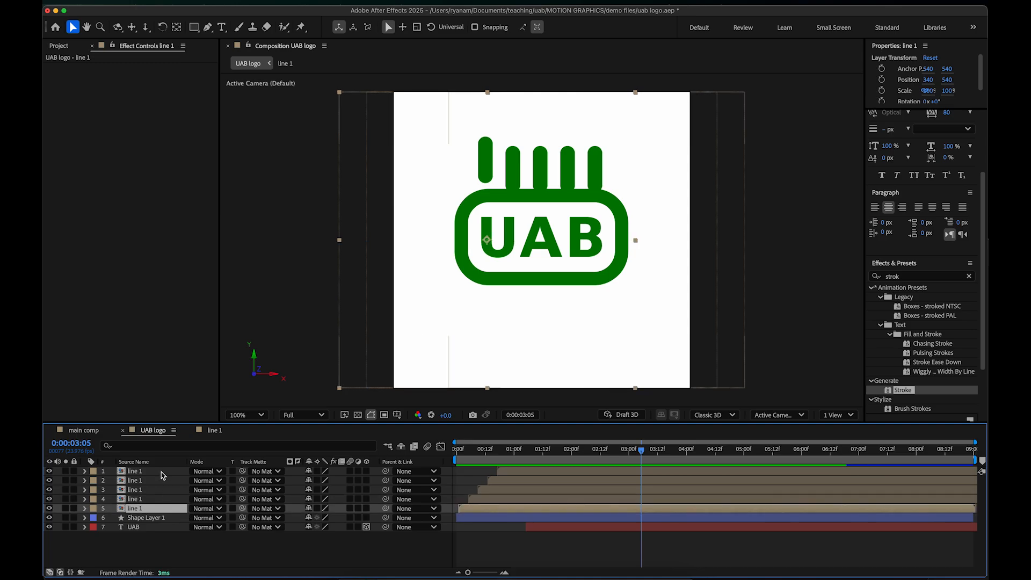
{"action": "left_click", "coordinate": [151, 500], "text": "shift"}
{"action": "left_click", "coordinate": [156, 490], "text": "shift"}
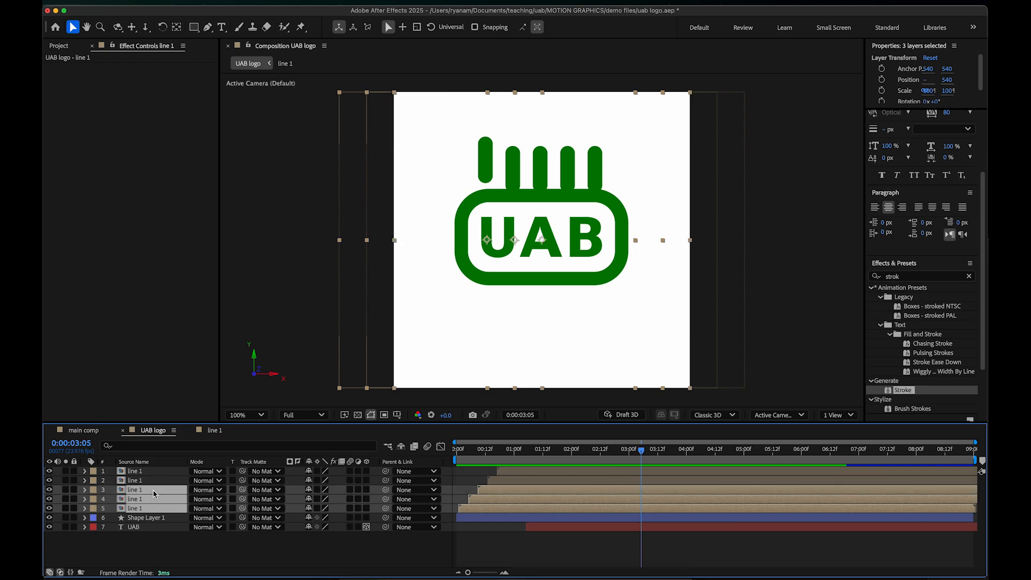
{"action": "left_click", "coordinate": [158, 481], "text": "shift"}
{"action": "left_click", "coordinate": [160, 473], "text": "shift"}
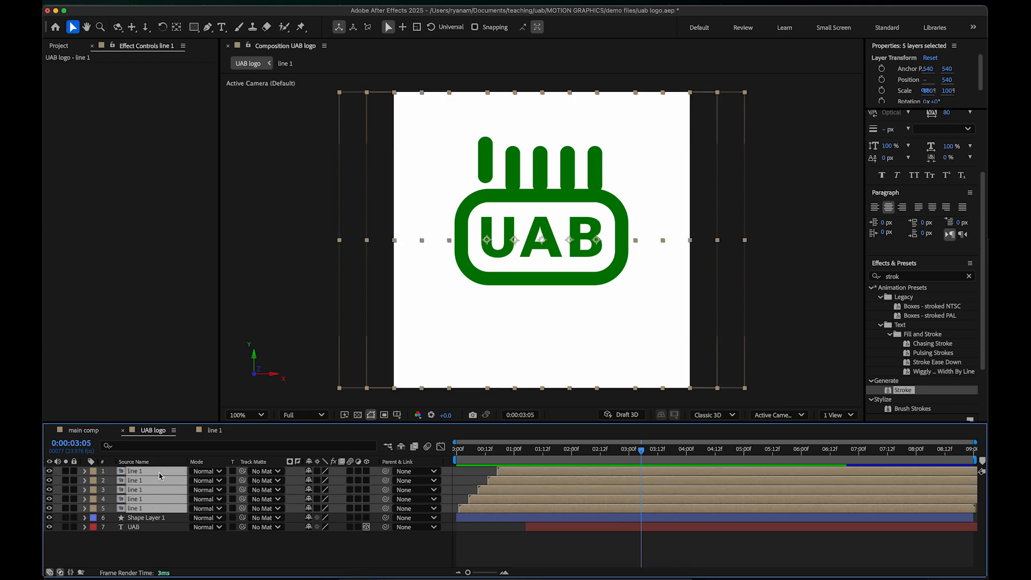
{"action": "left_click", "coordinate": [165, 553]}
Step: Pre-compose all five line 1 layers into a new composition named "all lines", moving all attributes into it
{"action": "left_click", "coordinate": [151, 510]}
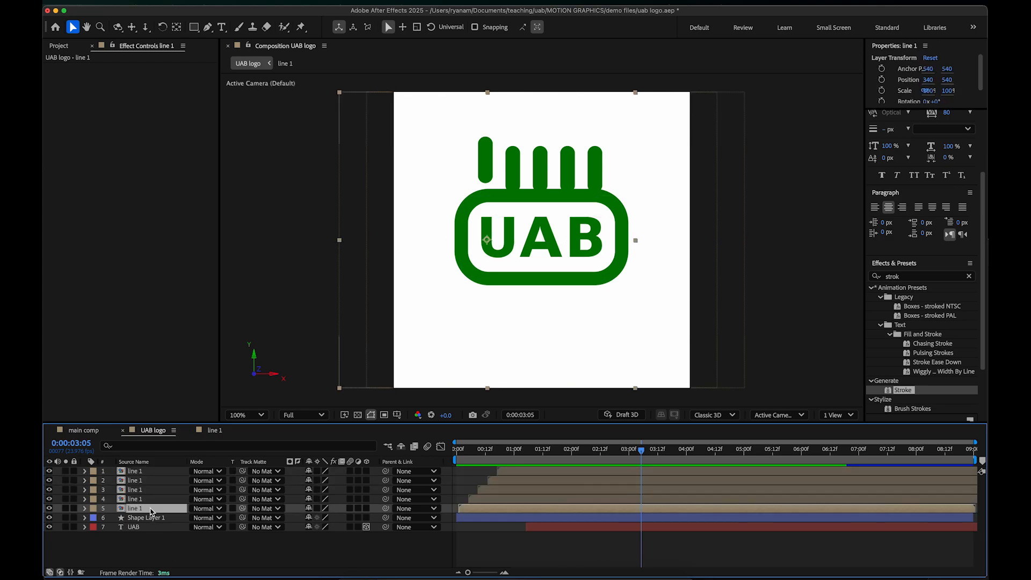
{"action": "left_click", "coordinate": [154, 472], "text": "shift"}
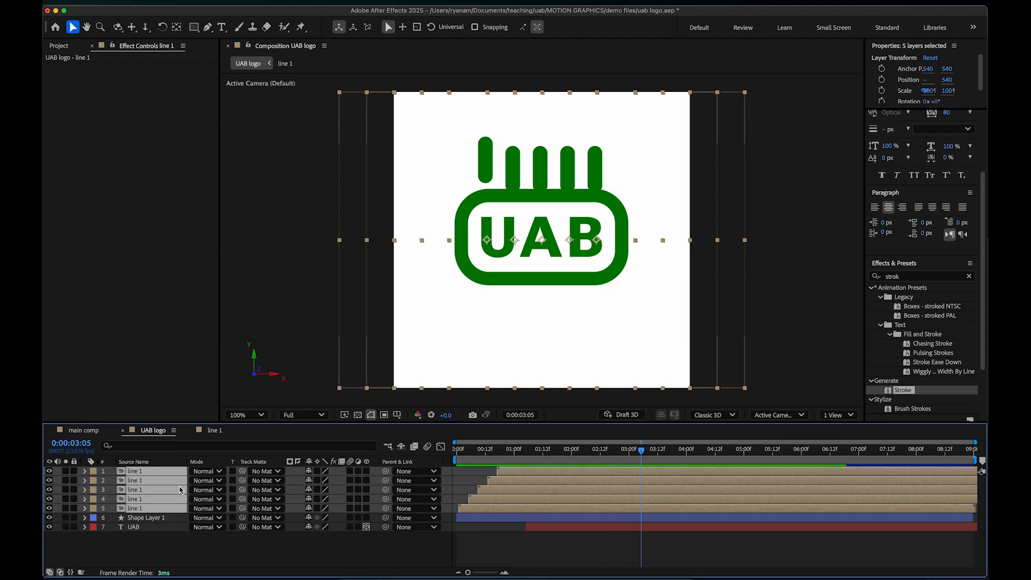
{"action": "right_click", "coordinate": [164, 492]}
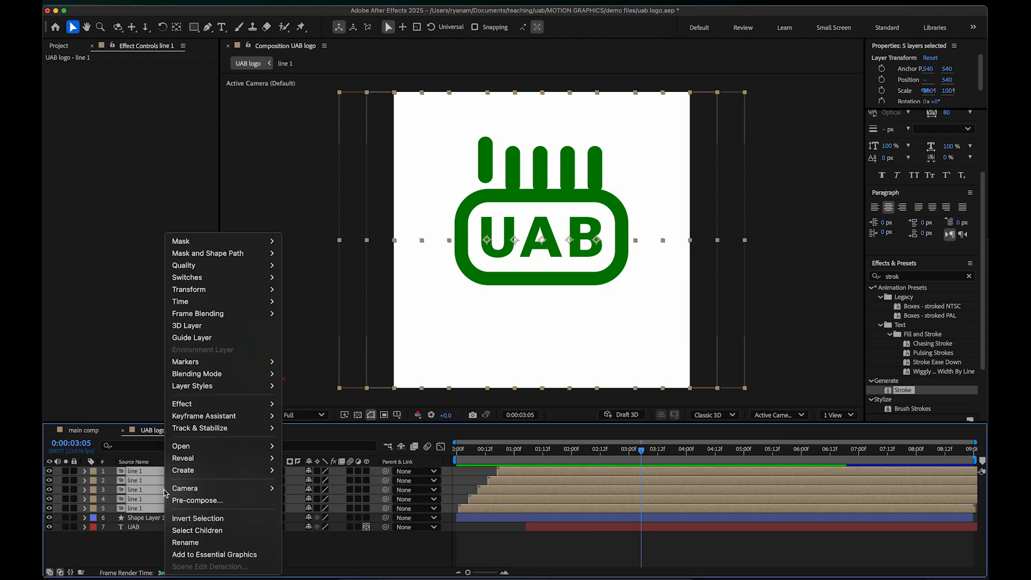
{"action": "left_click", "coordinate": [214, 501]}
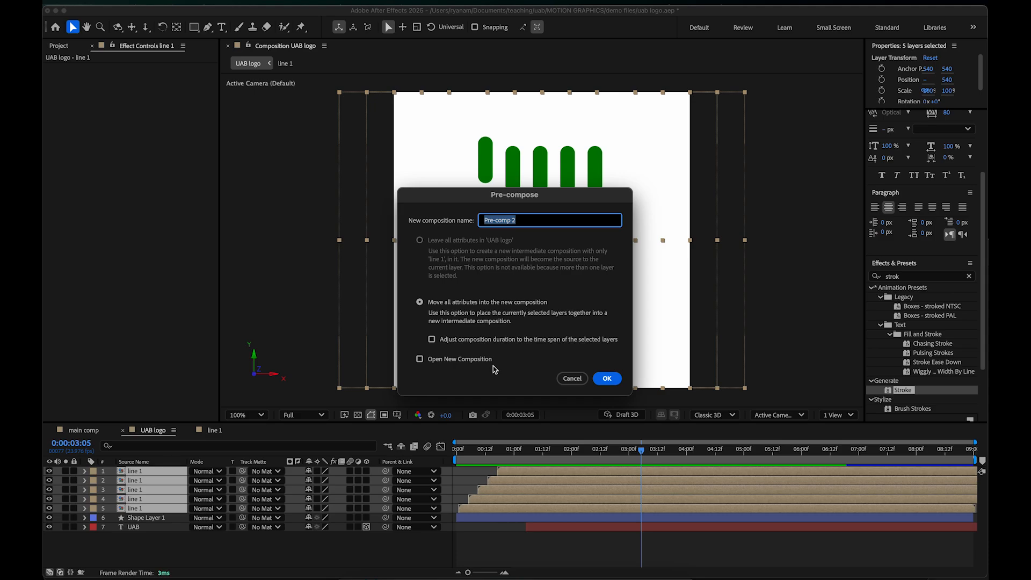
{"action": "type", "text": "all lines"}
{"action": "left_click", "coordinate": [604, 378]}
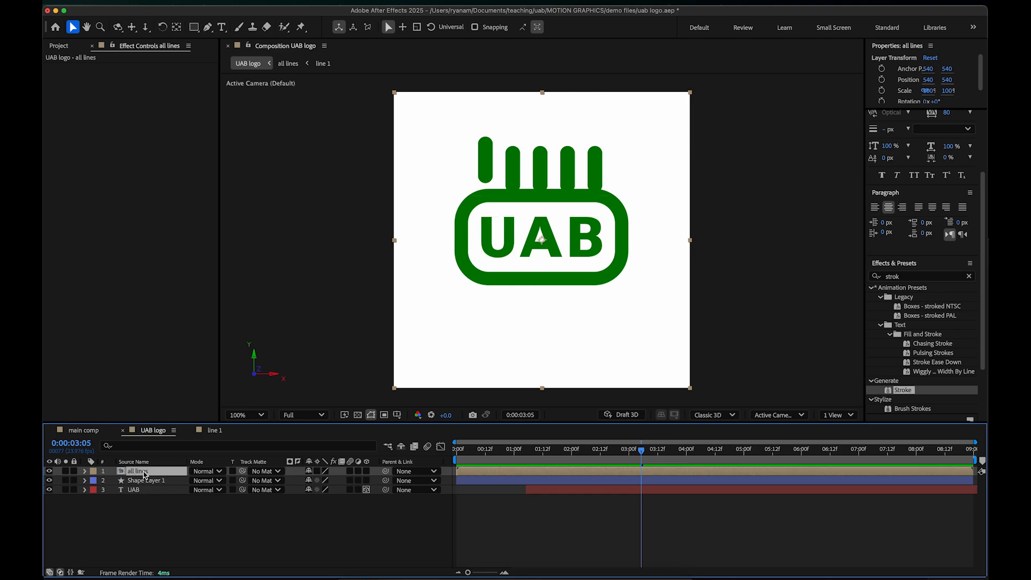
Step: Inspect the contents of the all lines composition, return to UAB logo and expand the all lines layer
{"action": "double_click", "coordinate": [141, 472]}
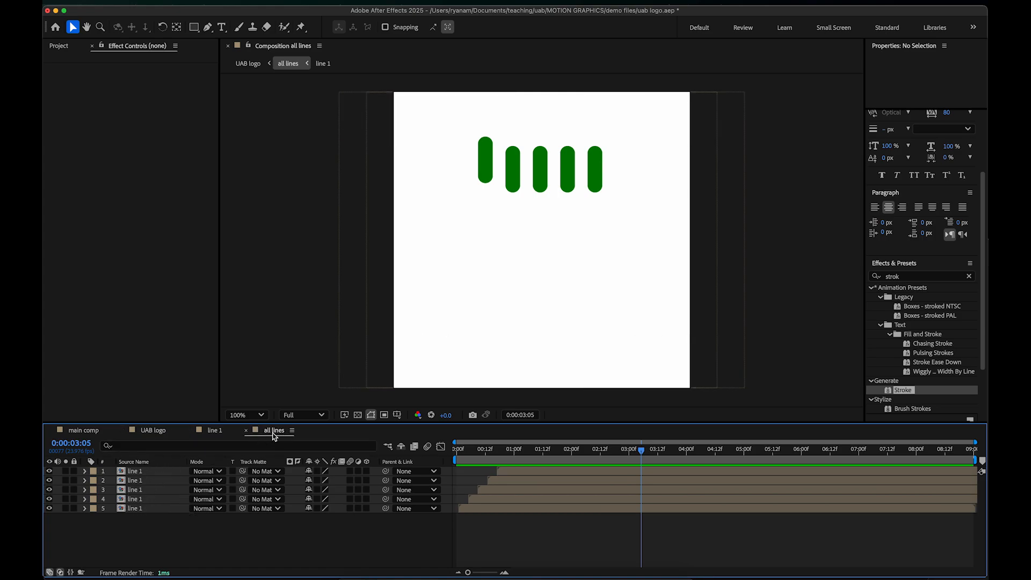
{"action": "left_click", "coordinate": [161, 429]}
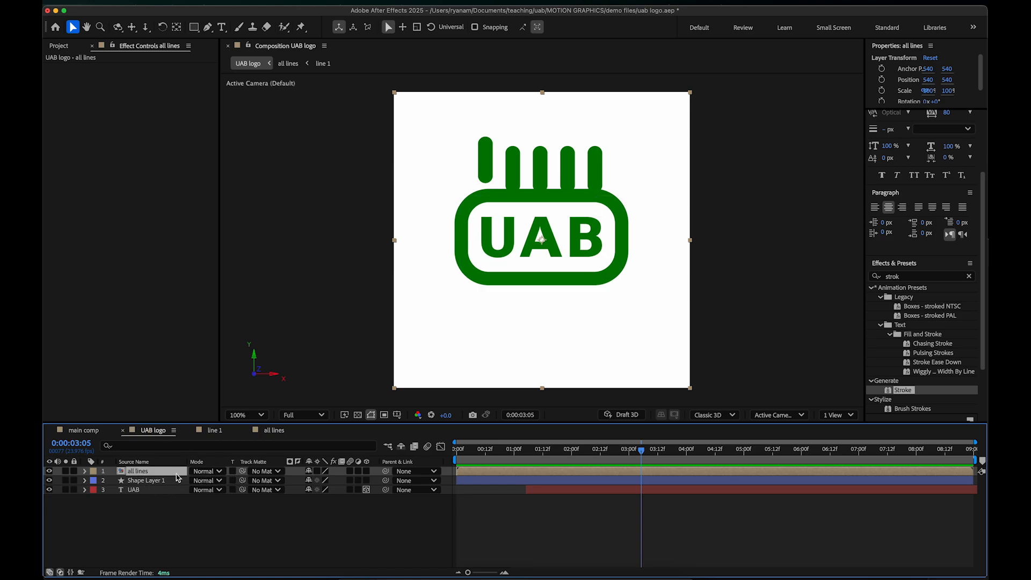
{"action": "left_click", "coordinate": [84, 471]}
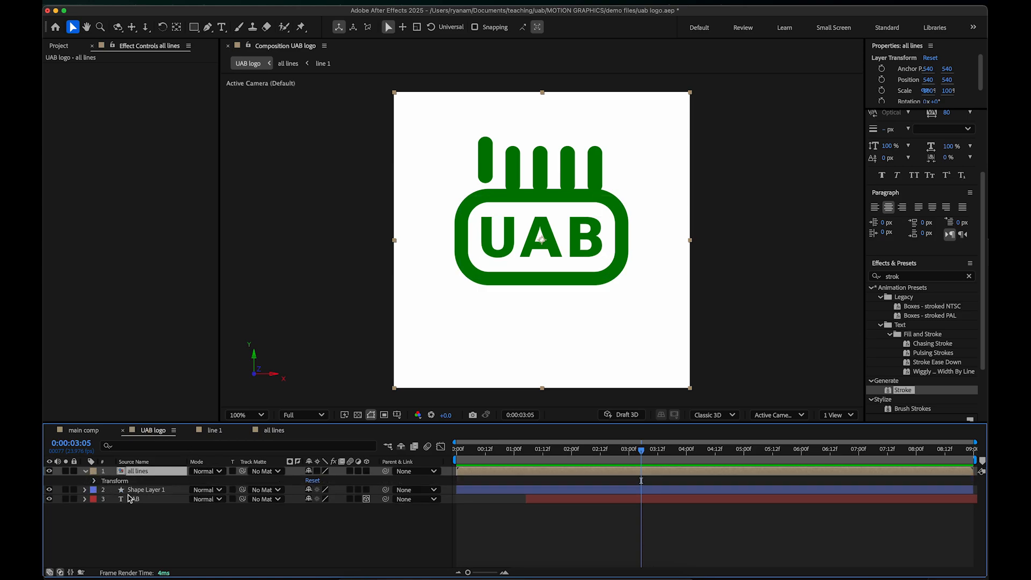
Step: Rotate the all lines layer to 90° and set its horizontal position to 697, beside the rounded frame
{"action": "left_click", "coordinate": [94, 480]}
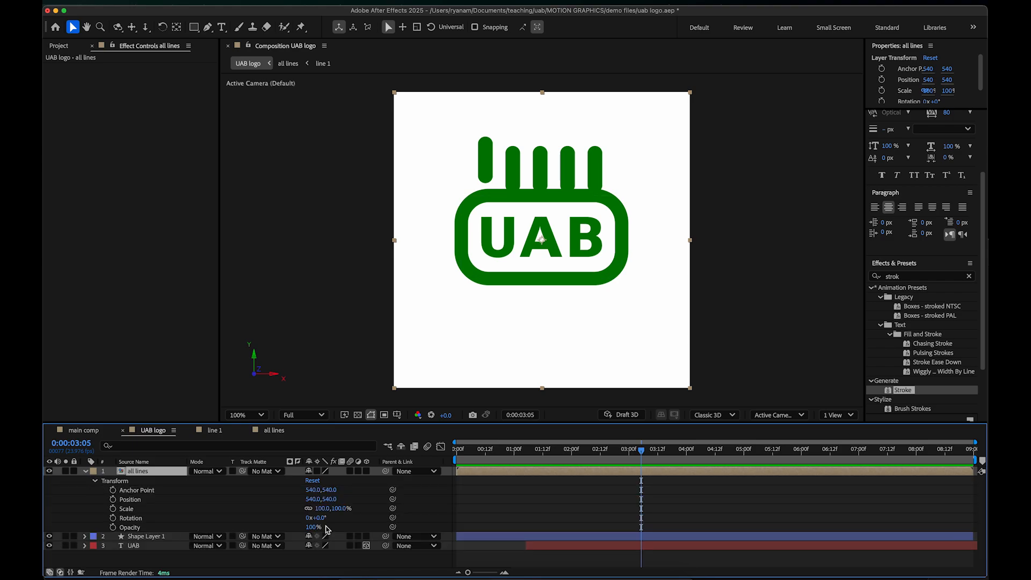
{"action": "left_click_drag", "start_coordinate": [322, 521], "coordinate": [376, 523]}
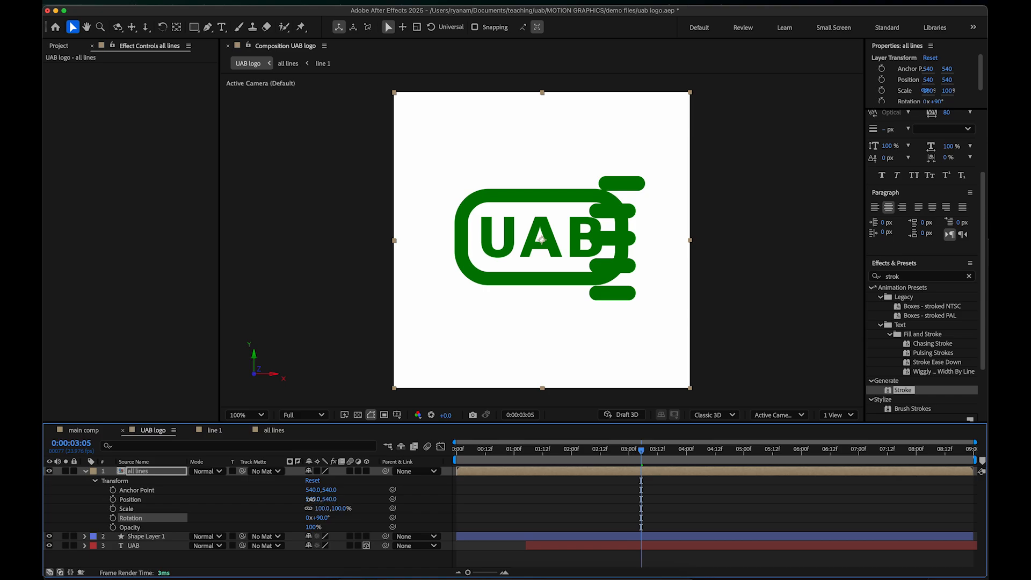
{"action": "left_click_drag", "start_coordinate": [310, 499], "coordinate": [394, 499]}
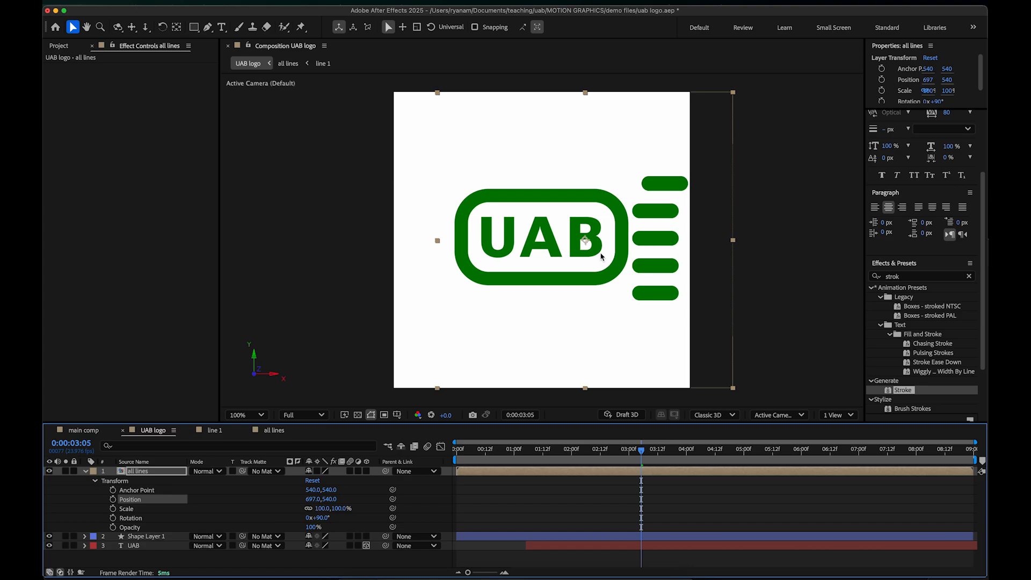
Step: Play back the sideways lines from 0:00:03:12 and scrub to 0:00:04:09 to check their movement
{"action": "left_click_drag", "start_coordinate": [619, 451], "coordinate": [657, 442]}
{"action": "key", "text": "space"}
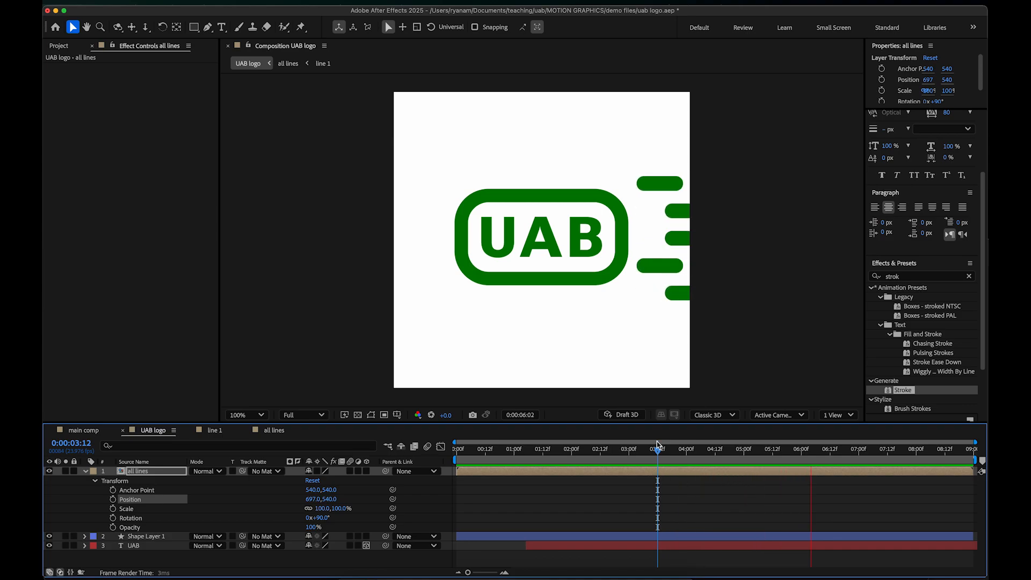
{"action": "left_click", "coordinate": [656, 449]}
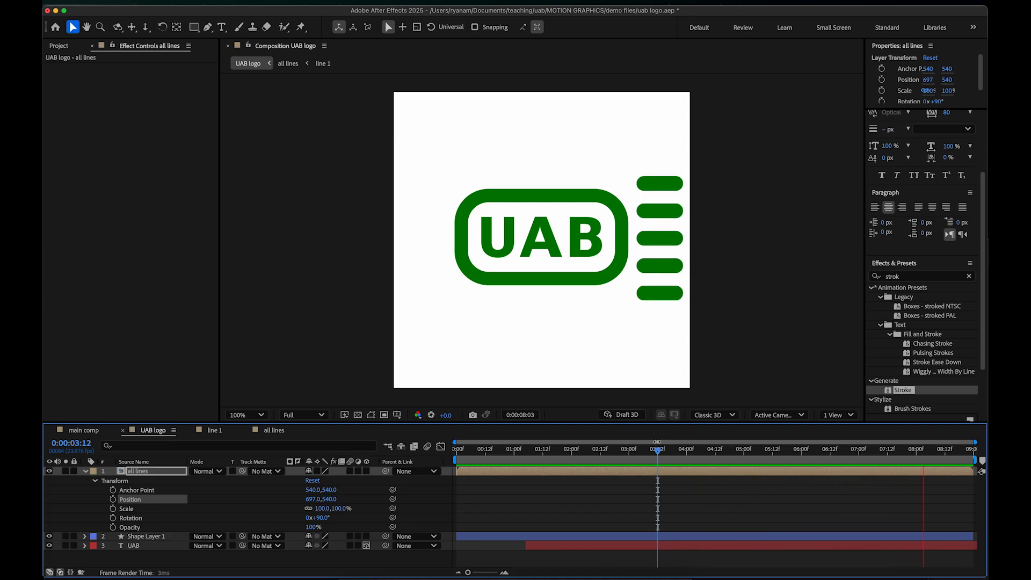
{"action": "left_click_drag", "start_coordinate": [656, 453], "coordinate": [709, 451]}
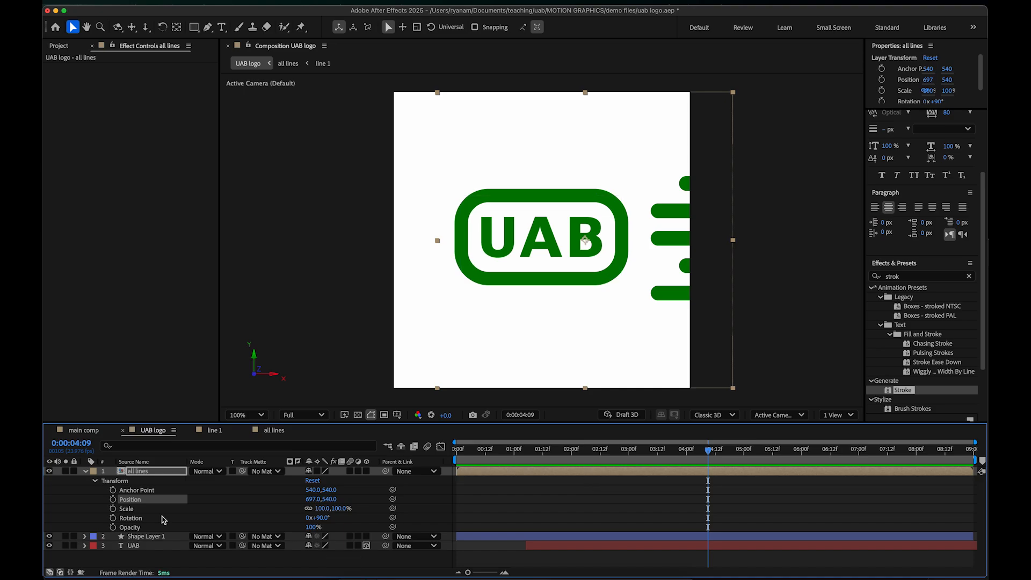
Step: Undo the position and rotation changes of the all lines layer and play back the upright lines
{"action": "left_click", "coordinate": [86, 472]}
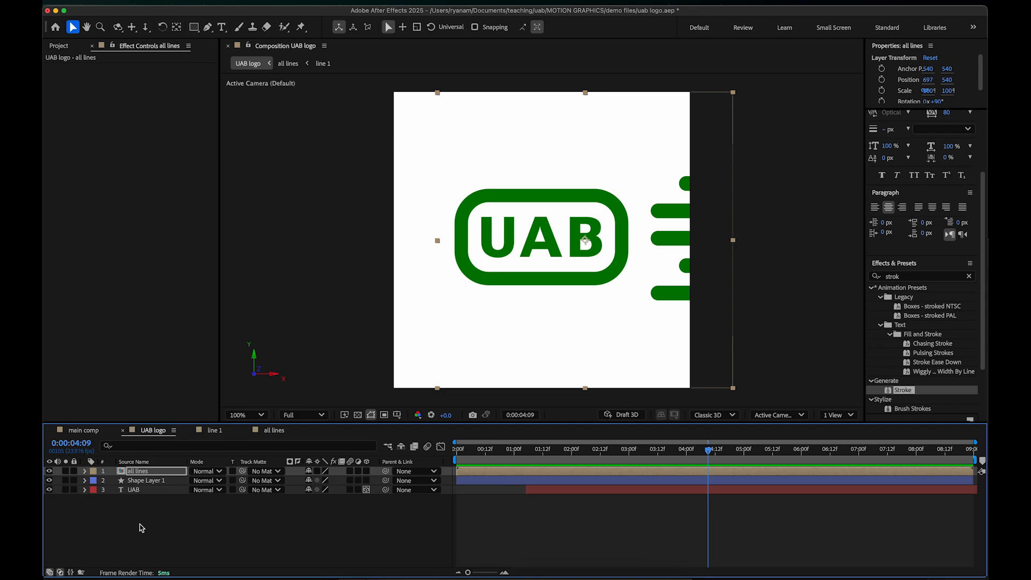
{"action": "key", "text": "super+z"}
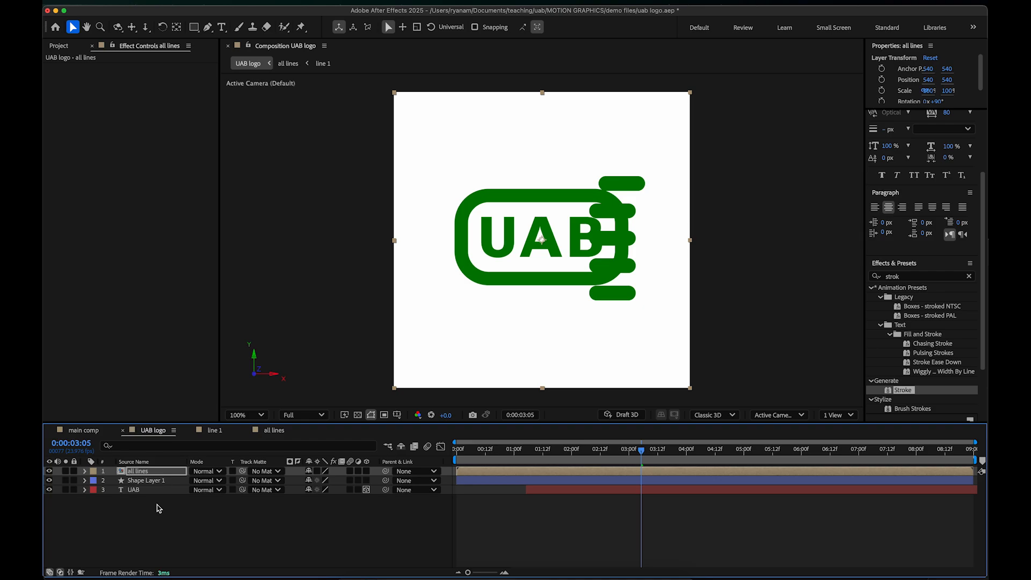
{"action": "key", "text": "super+z"}
{"action": "key", "text": "space"}
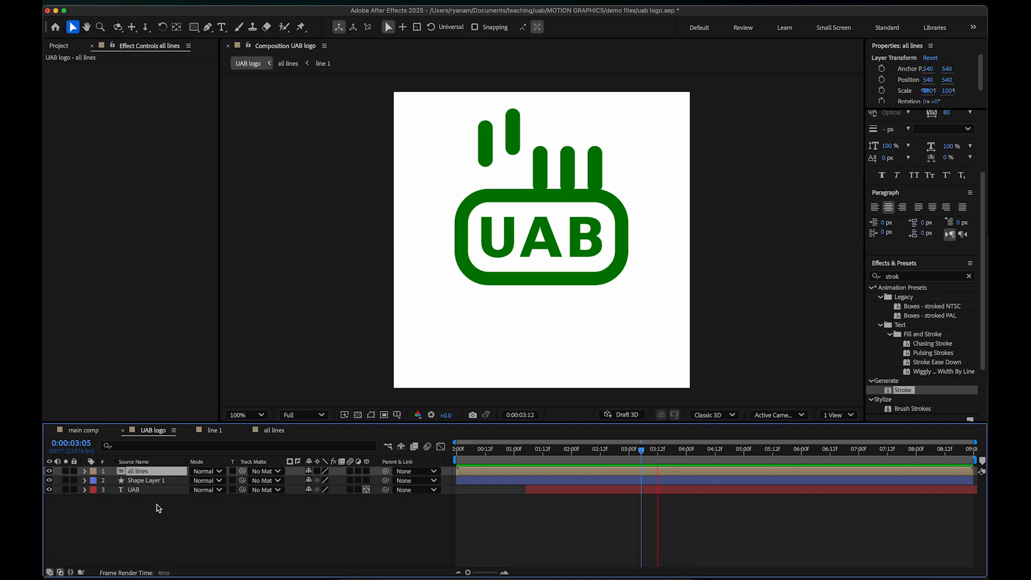
{"action": "key", "text": "space"}
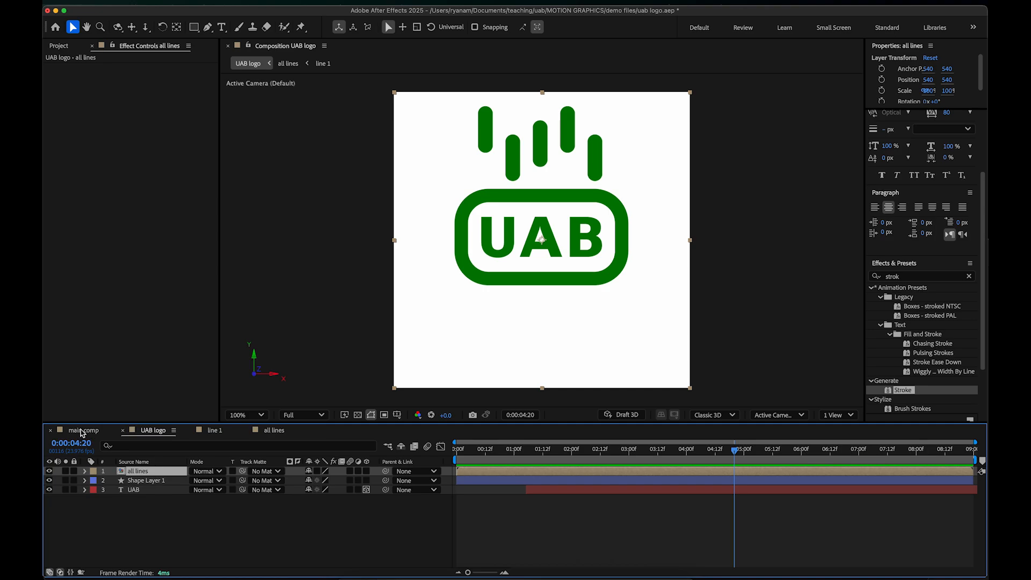
Step: Open main comp, play it back from 0:00:00:06 and scrub to 0:00:02:21 to examine its letter and line animation
{"action": "left_click", "coordinate": [83, 431]}
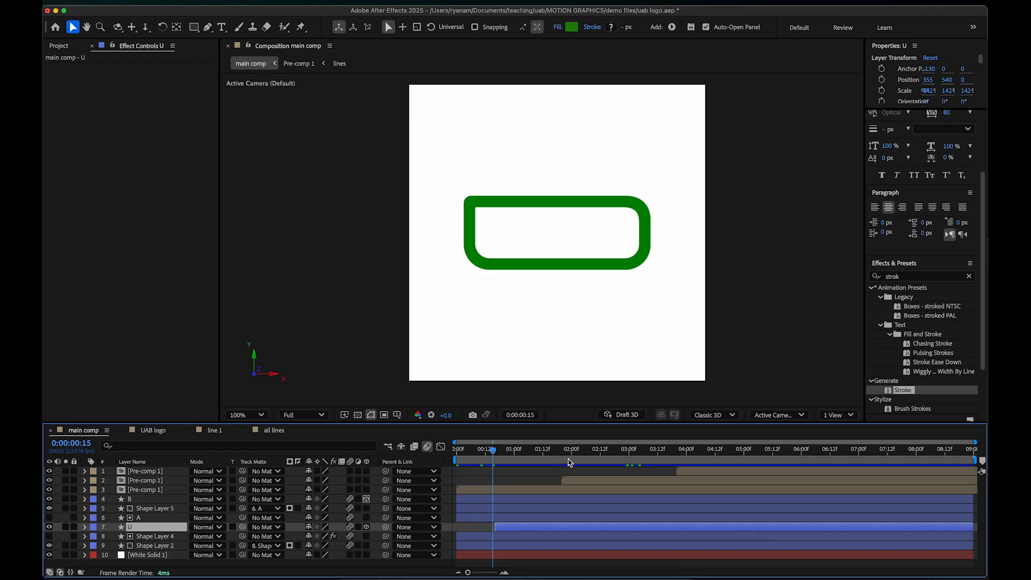
{"action": "left_click_drag", "start_coordinate": [495, 457], "coordinate": [472, 457]}
{"action": "key", "text": "space"}
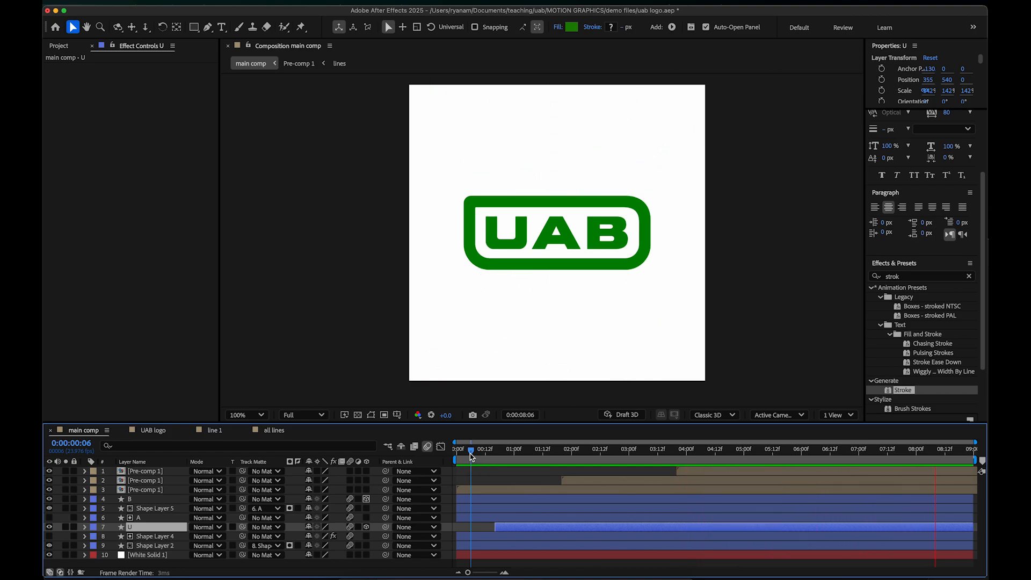
{"action": "left_click_drag", "start_coordinate": [470, 456], "coordinate": [545, 460]}
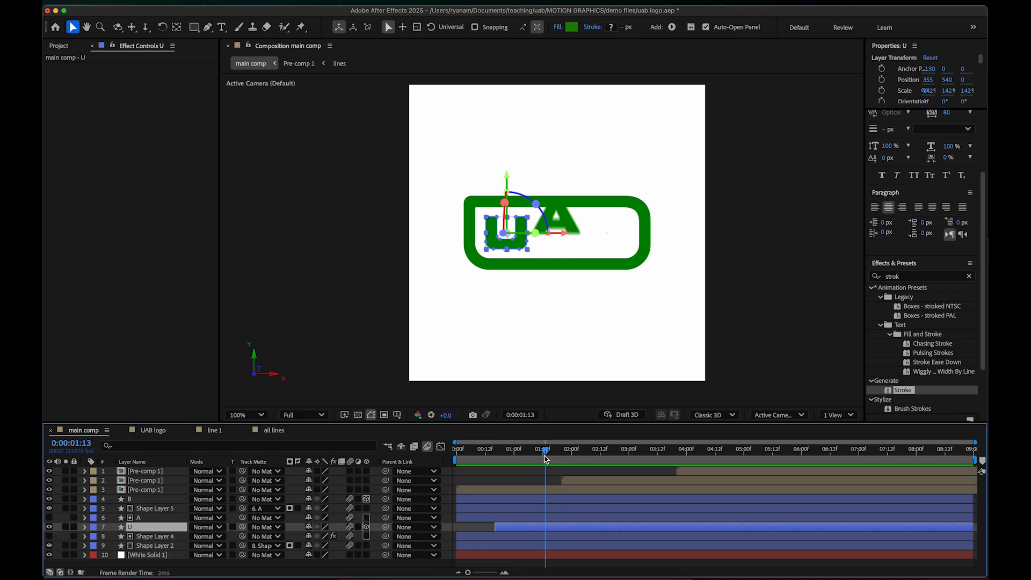
{"action": "left_click", "coordinate": [787, 318]}
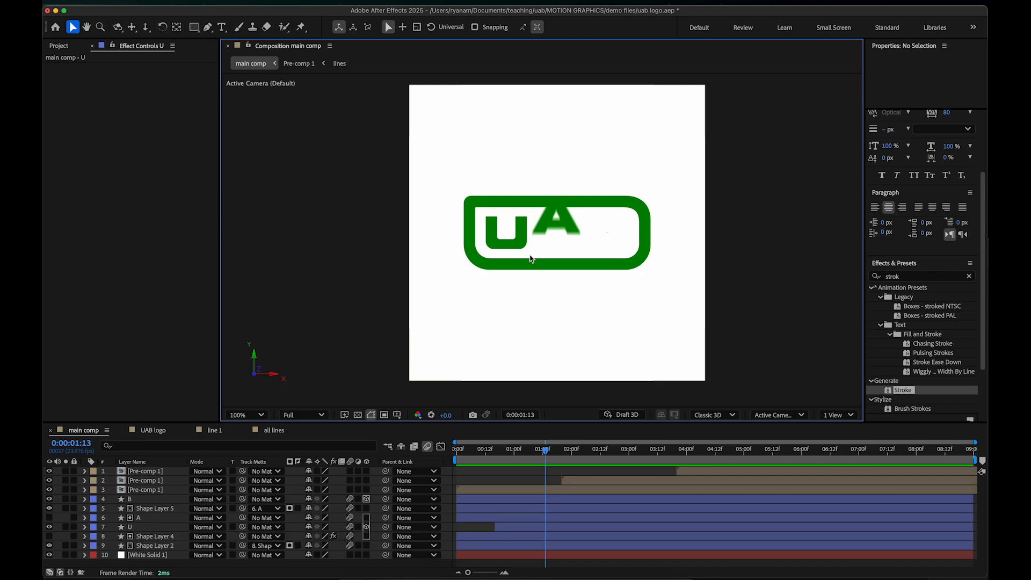
{"action": "left_click_drag", "start_coordinate": [546, 451], "coordinate": [622, 451]}
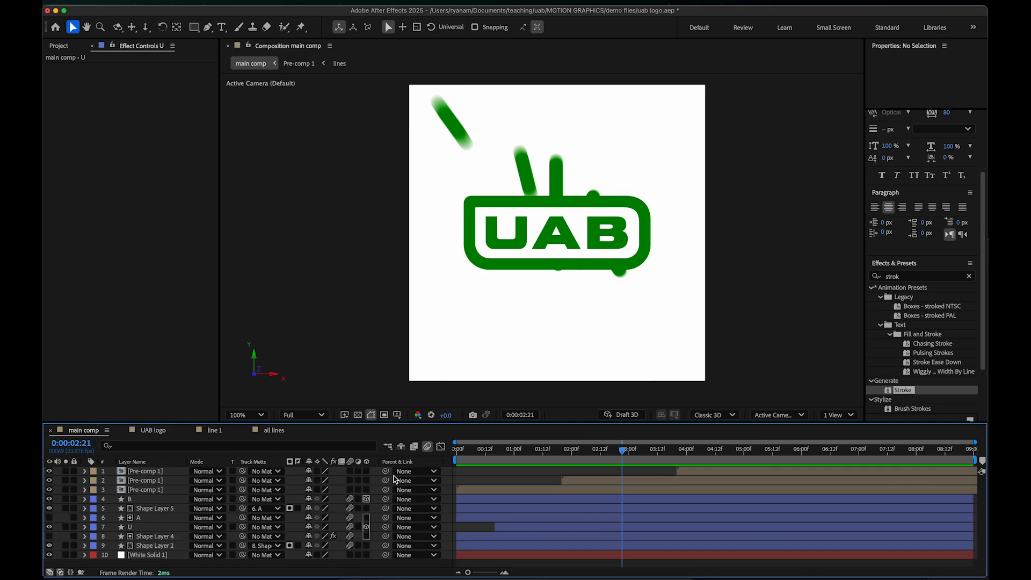
Step: Compare main comp's moving lines with composition motion blur off and on again, ending at 0:00:02:22
{"action": "left_click", "coordinate": [427, 447]}
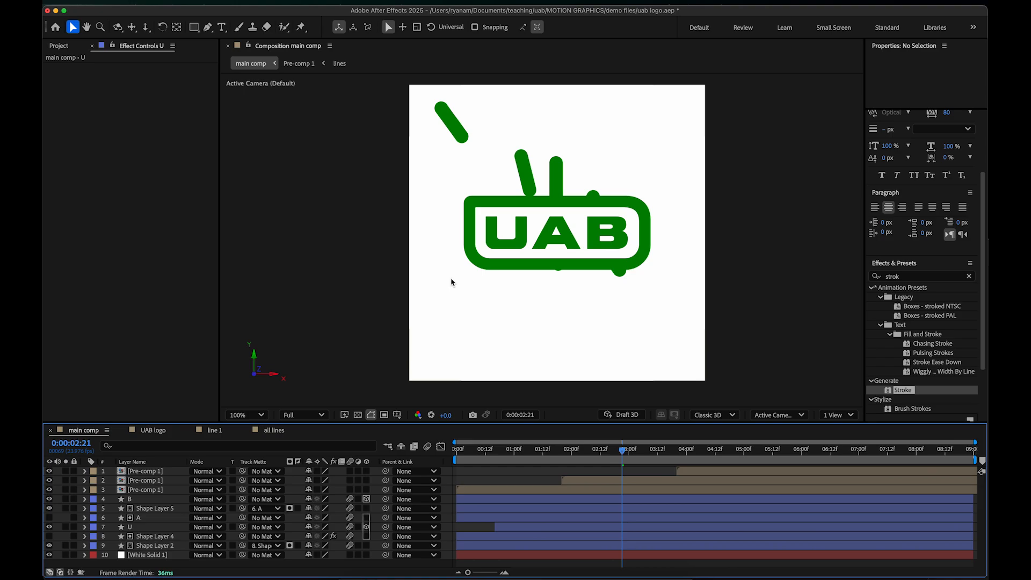
{"action": "left_click", "coordinate": [428, 447]}
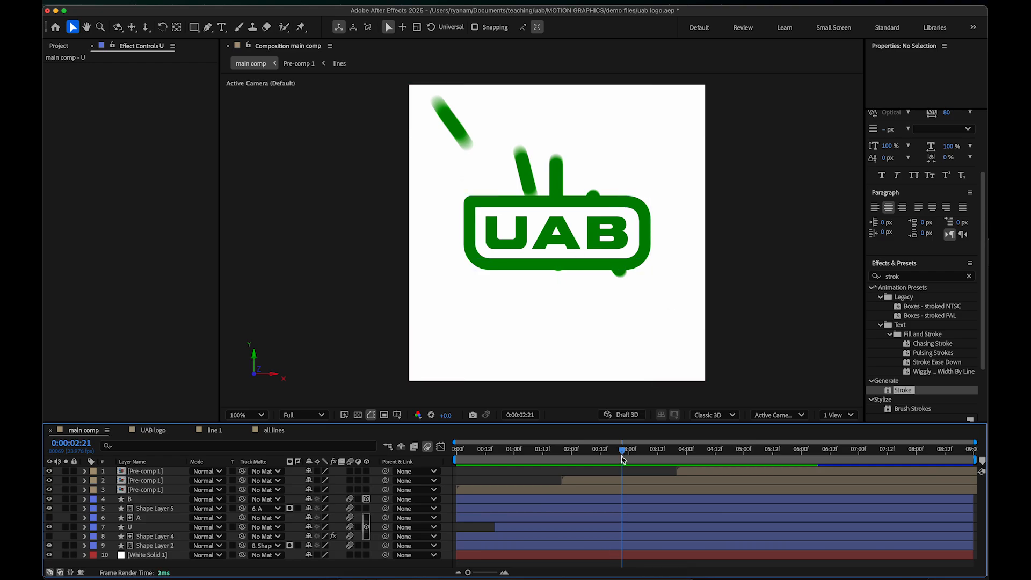
{"action": "mouse_move", "coordinate": [622, 455]}
{"action": "left_mouse_down"}
{"action": "mouse_move", "coordinate": [594, 455]}
{"action": "mouse_move", "coordinate": [625, 454]}
{"action": "left_mouse_up"}
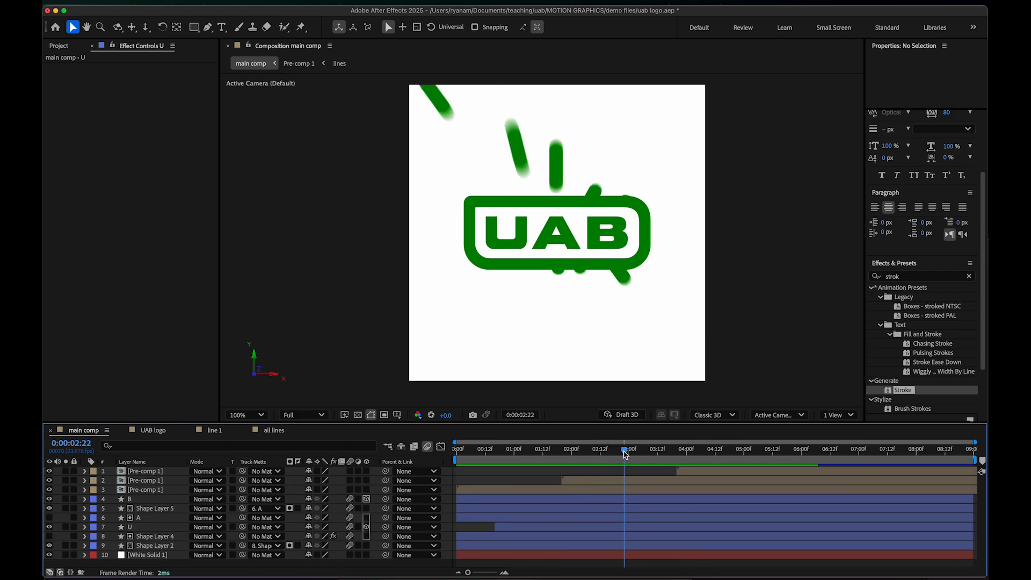
{"action": "mouse_move", "coordinate": [625, 455]}
{"action": "left_mouse_down"}
{"action": "mouse_move", "coordinate": [603, 456]}
{"action": "mouse_move", "coordinate": [625, 457]}
{"action": "left_mouse_up"}
Step: Return to the UAB logo composition, go to its first frame and switch on motion blur for all three layers
{"action": "left_click", "coordinate": [154, 430]}
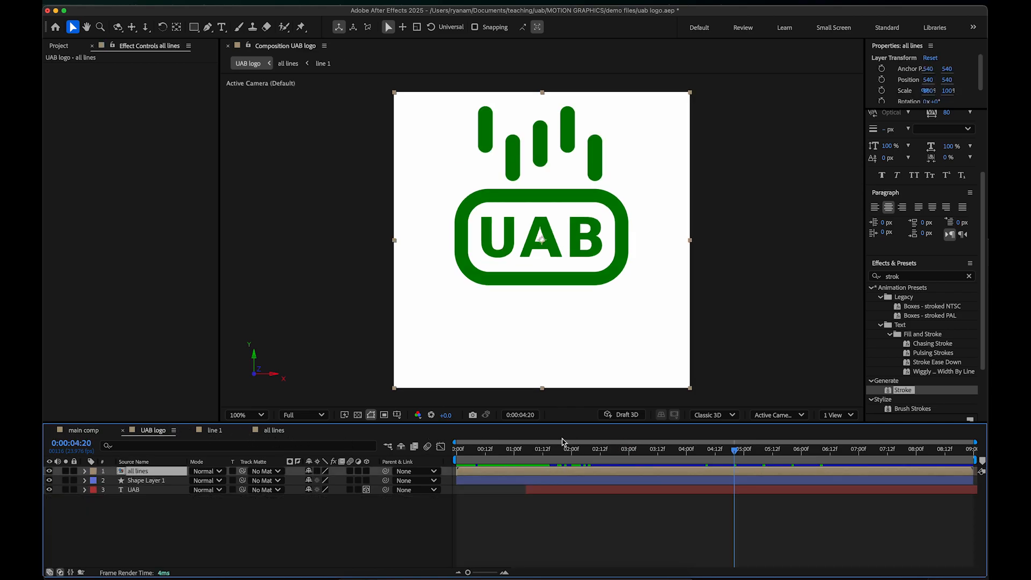
{"action": "left_click", "coordinate": [534, 452]}
{"action": "left_click_drag", "start_coordinate": [534, 454], "coordinate": [456, 453]}
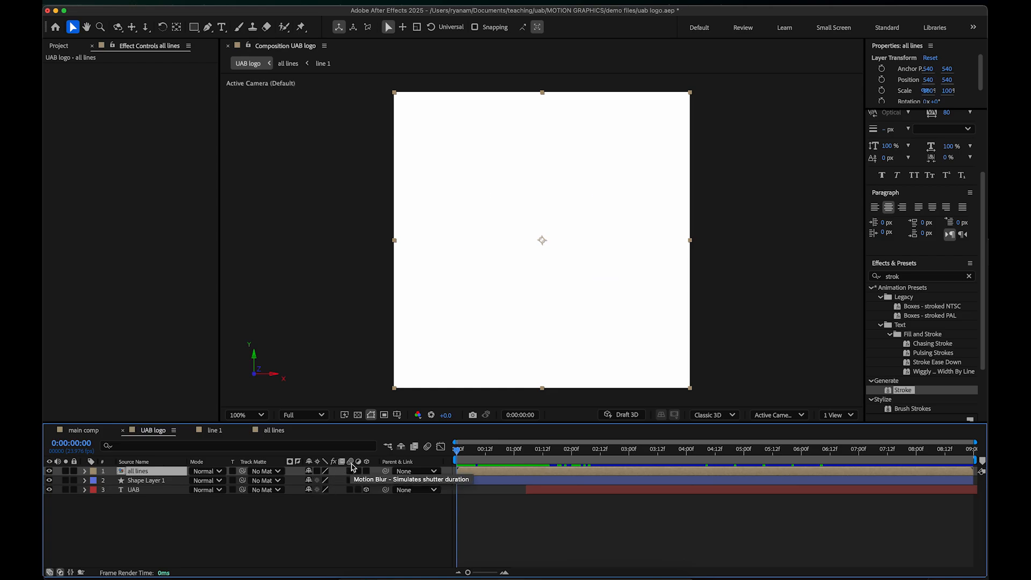
{"action": "left_click_drag", "start_coordinate": [350, 471], "coordinate": [350, 480]}
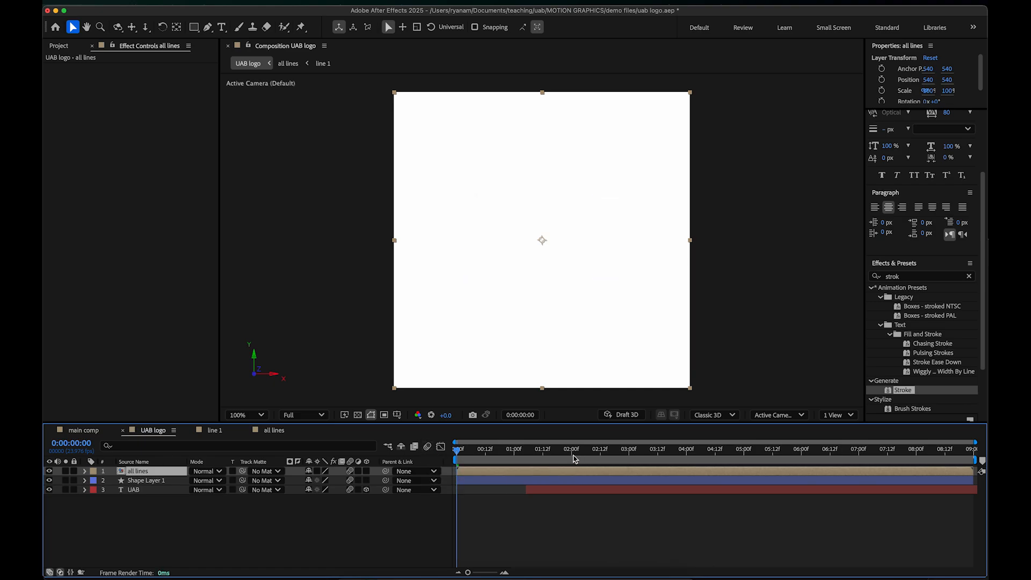
Step: Enable motion blur for the UAB logo composition and preview the moving lines from 0:00:04:17
{"action": "left_click_drag", "start_coordinate": [573, 459], "coordinate": [698, 449]}
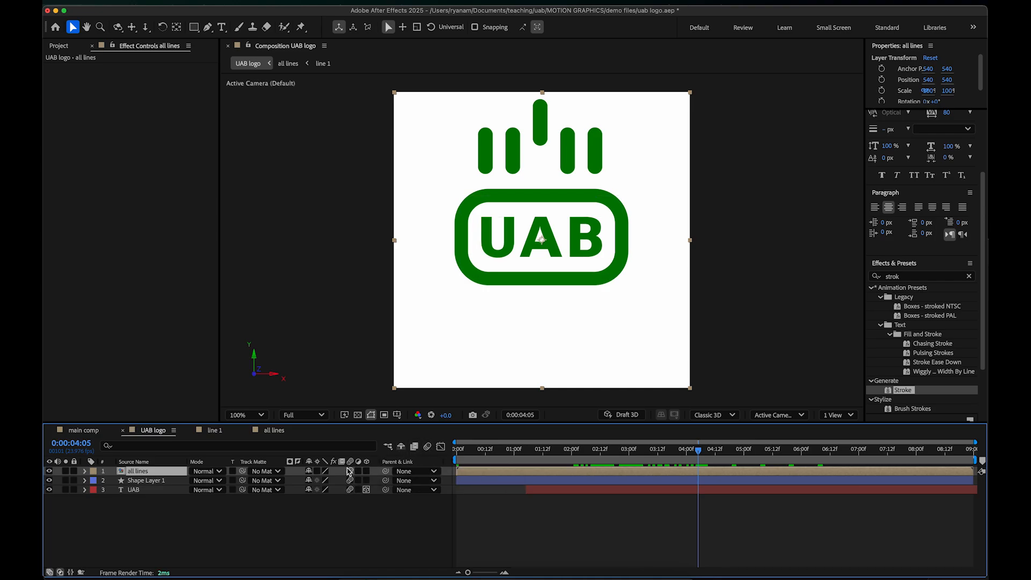
{"action": "left_click", "coordinate": [426, 447]}
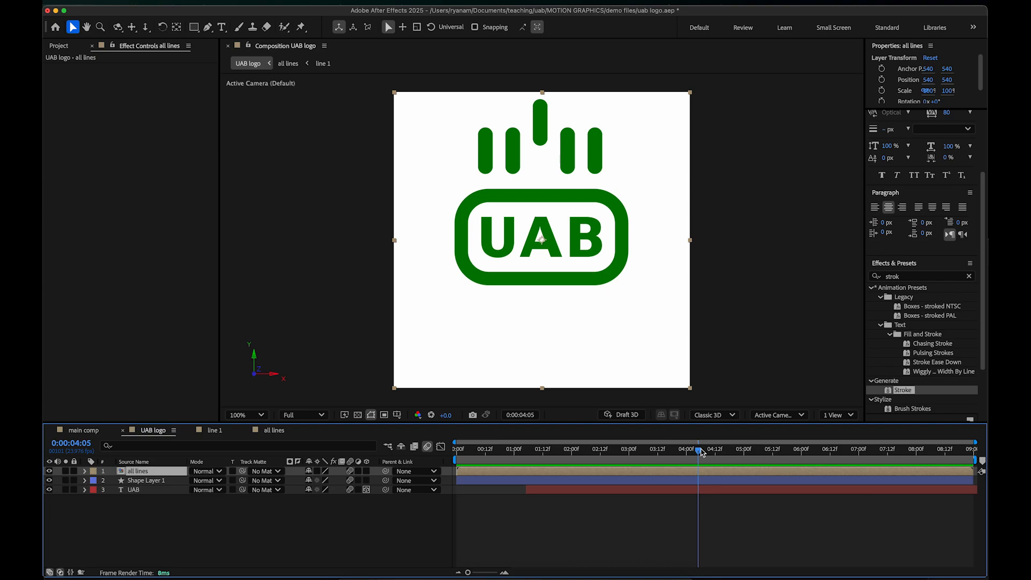
{"action": "left_click_drag", "start_coordinate": [700, 451], "coordinate": [727, 451]}
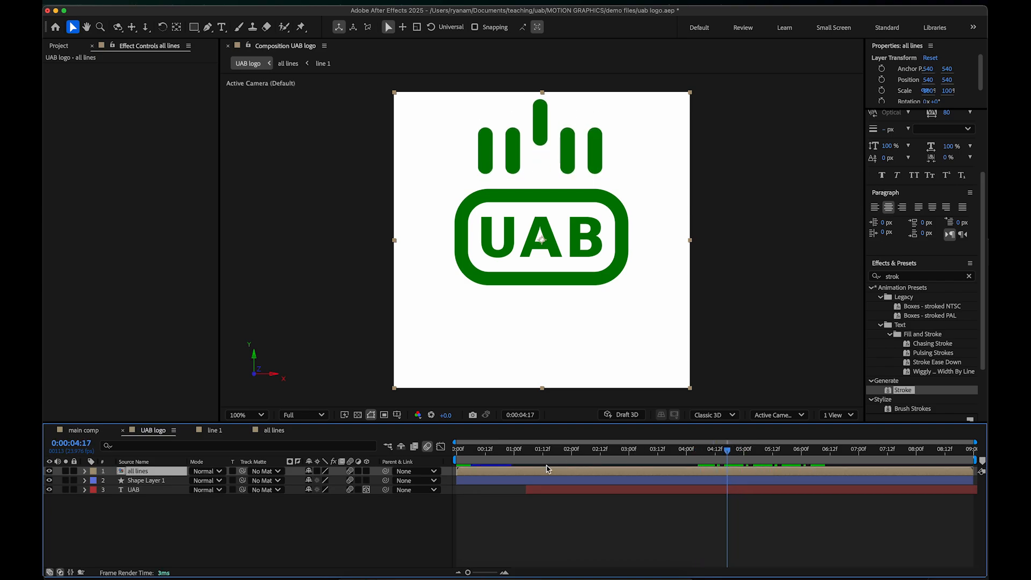
{"action": "key", "text": "space"}
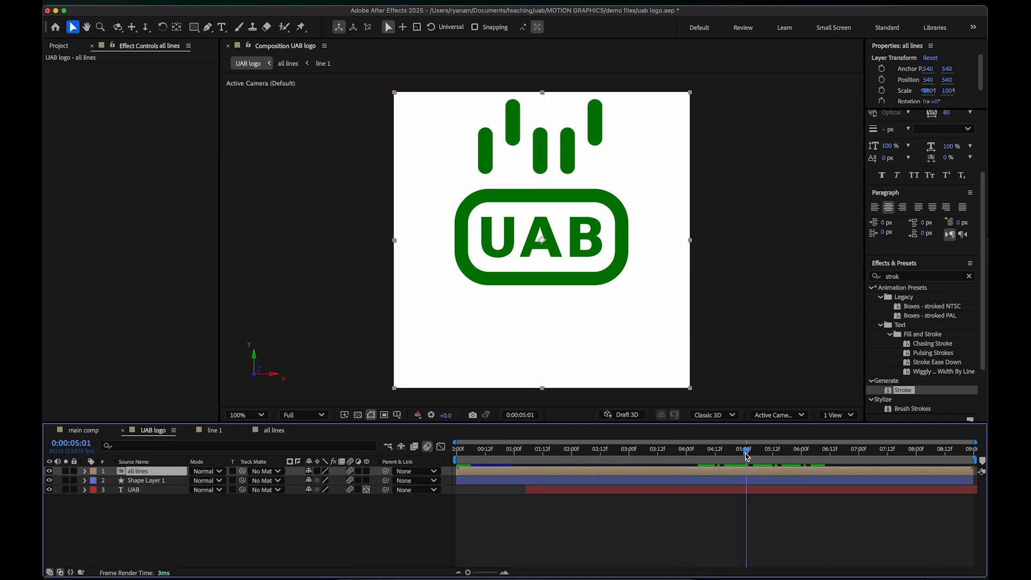
{"action": "key", "text": "space"}
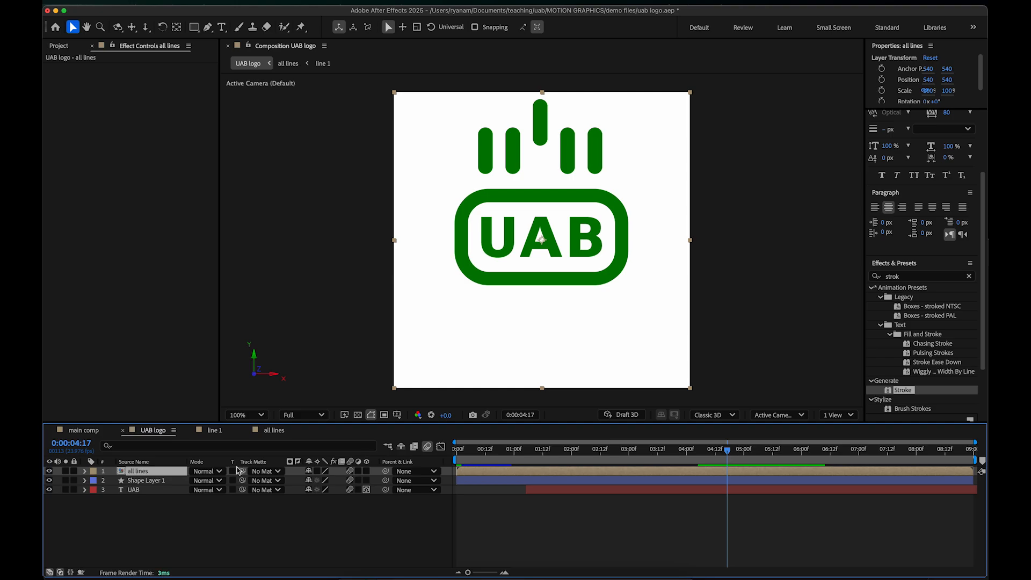
Step: Switch on motion blur for all five line 1 layers in all lines and for Shape Layer 2 inside line 1
{"action": "double_click", "coordinate": [139, 472]}
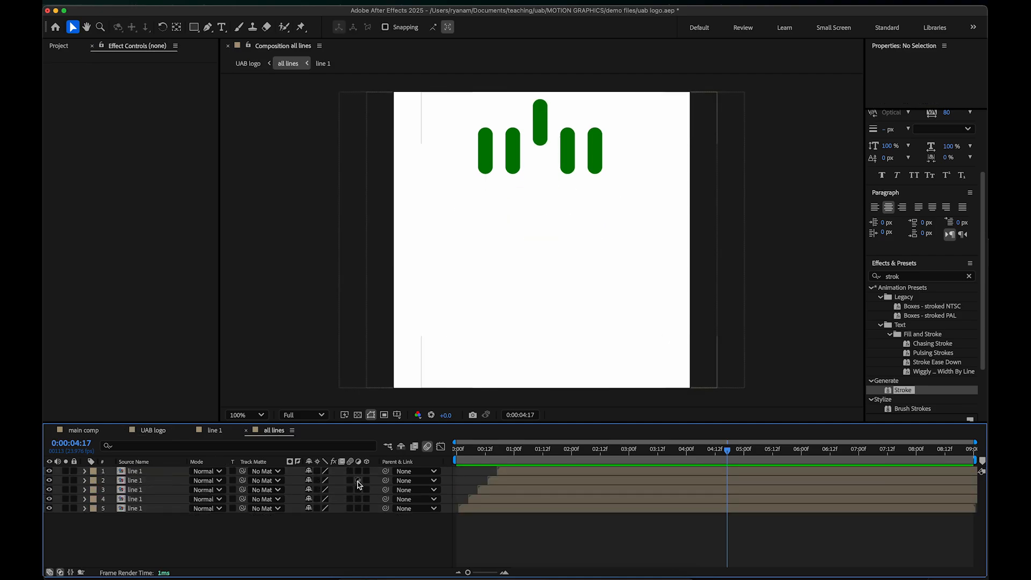
{"action": "left_click_drag", "start_coordinate": [353, 494], "coordinate": [353, 511]}
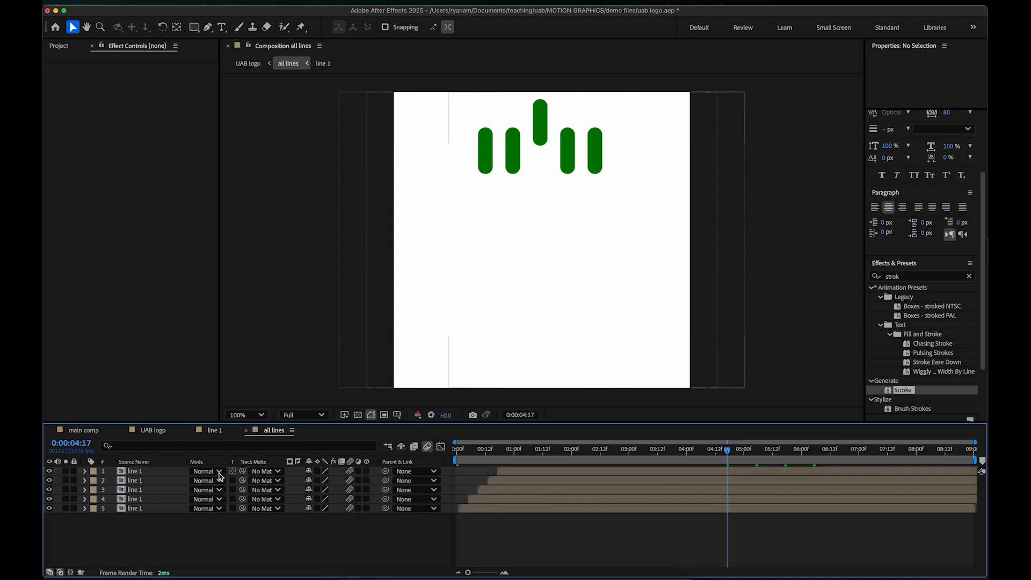
{"action": "double_click", "coordinate": [154, 485]}
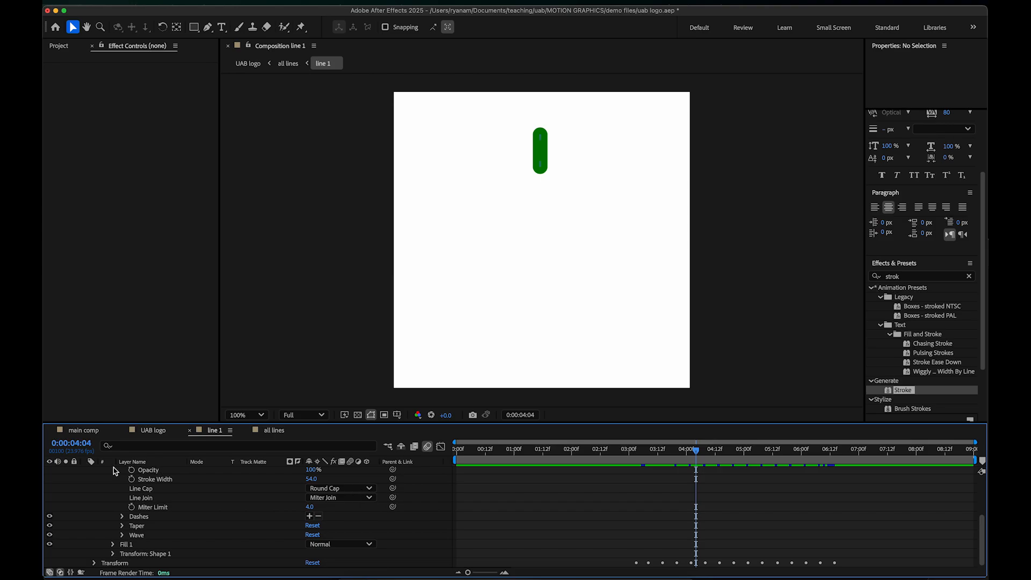
{"action": "scroll", "coordinate": [114, 470], "scroll_direction": "up", "scroll_amount": 3}
{"action": "left_click", "coordinate": [86, 472]}
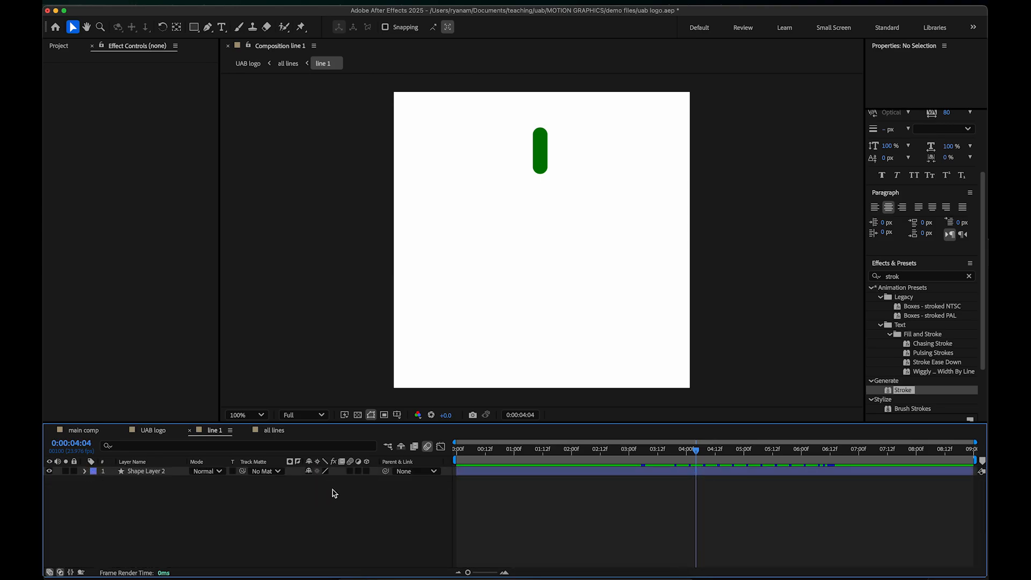
{"action": "left_click", "coordinate": [350, 471]}
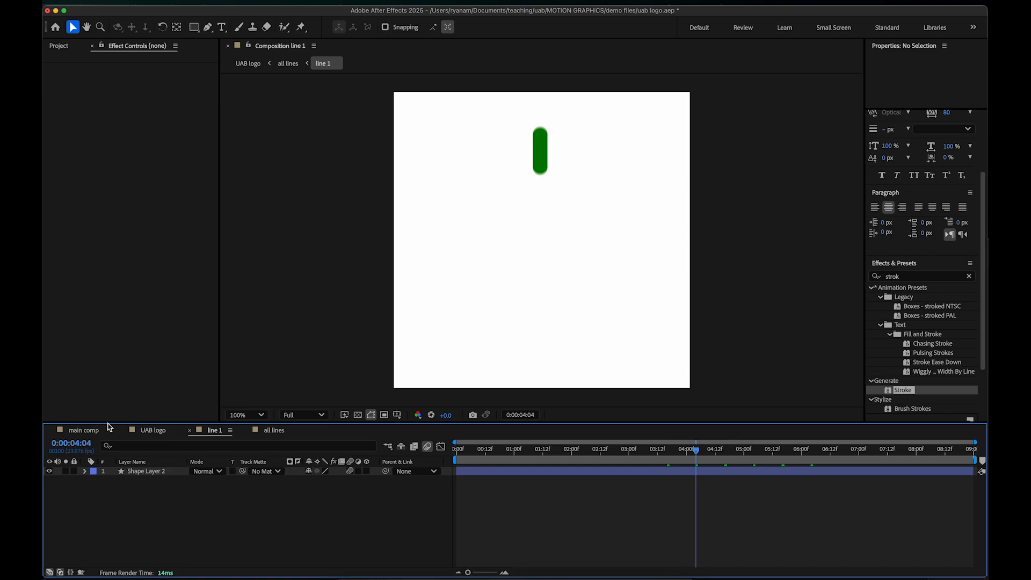
Step: Return to UAB logo, play back the blurred lines from 0:00:01:03 and scrub to 0:00:02:22
{"action": "left_click", "coordinate": [153, 430]}
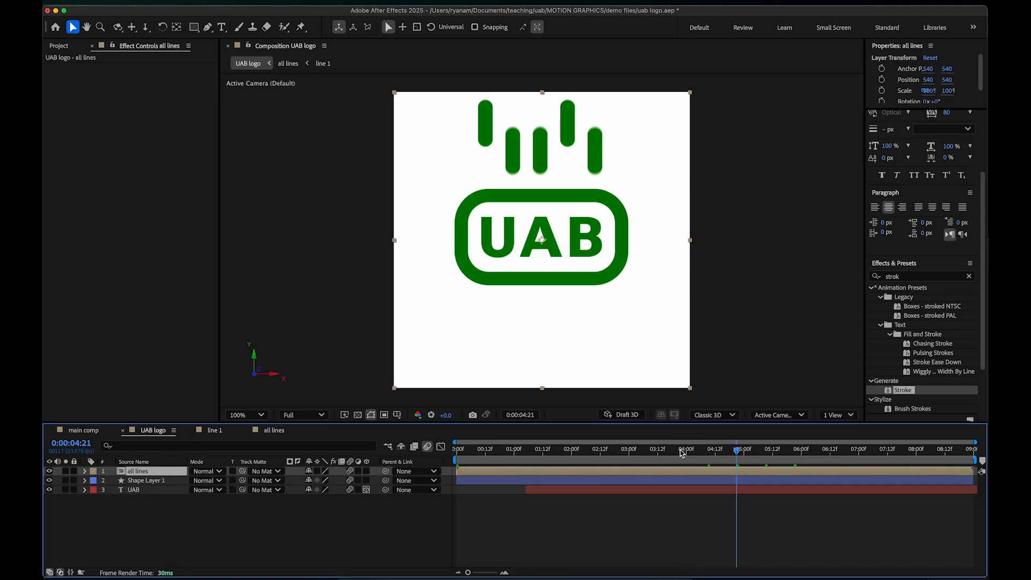
{"action": "left_click", "coordinate": [522, 449]}
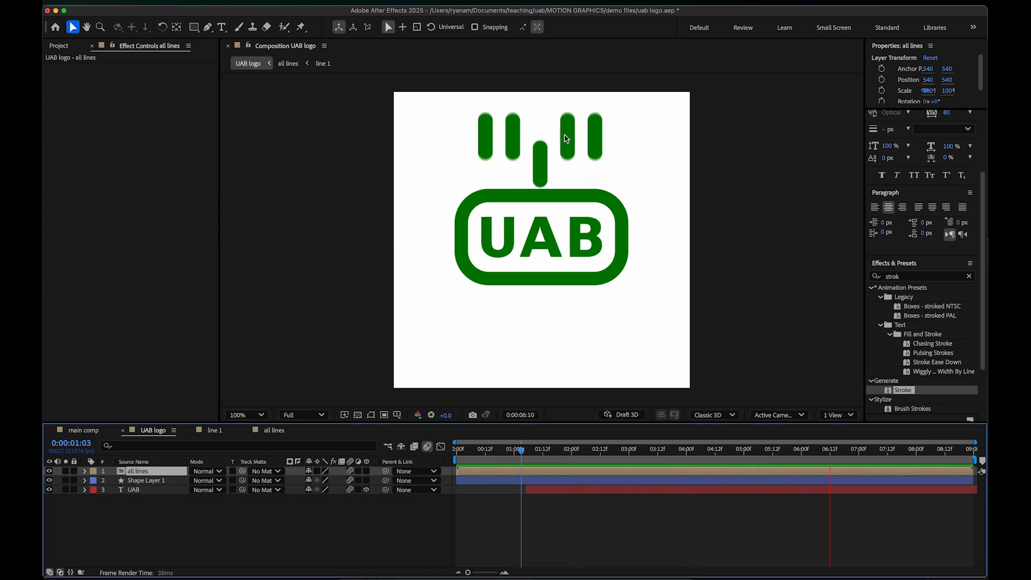
{"action": "key", "text": "space"}
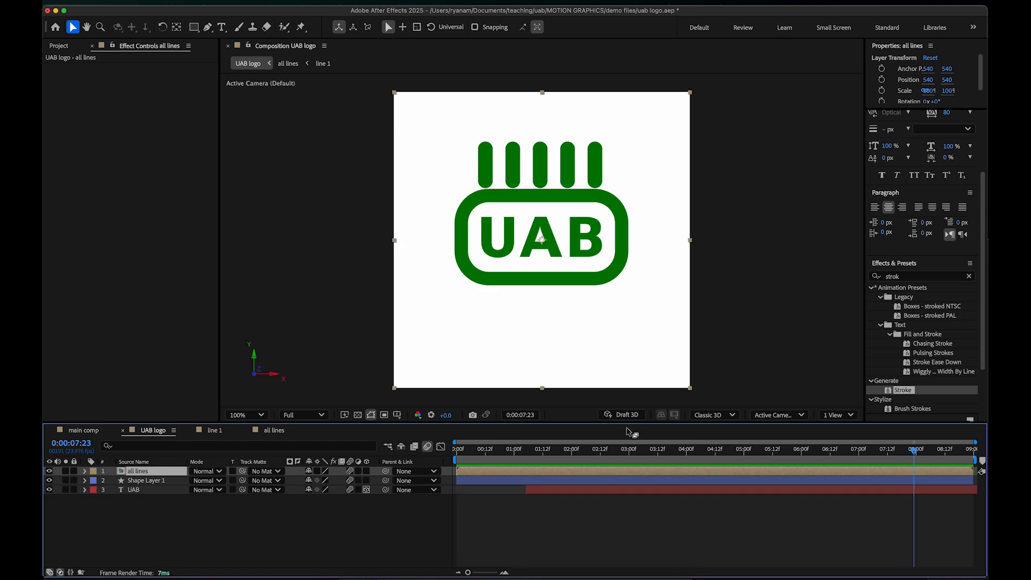
{"action": "left_click_drag", "start_coordinate": [547, 453], "coordinate": [624, 453]}
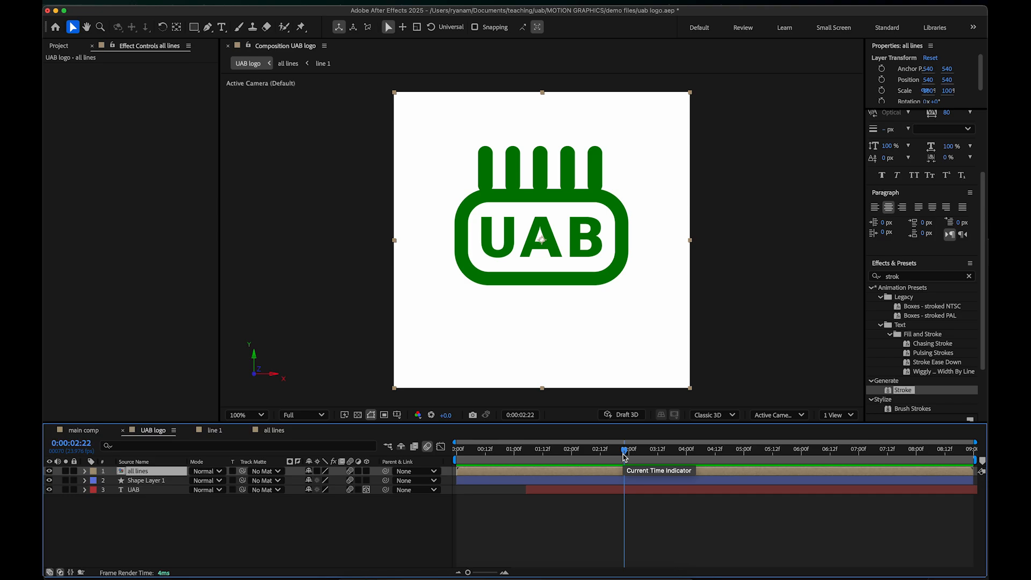
Step: Open main comp and preview its logo animation from the first frame and again from 0:00:01:11
{"action": "left_click", "coordinate": [84, 430]}
{"action": "left_click", "coordinate": [587, 454]}
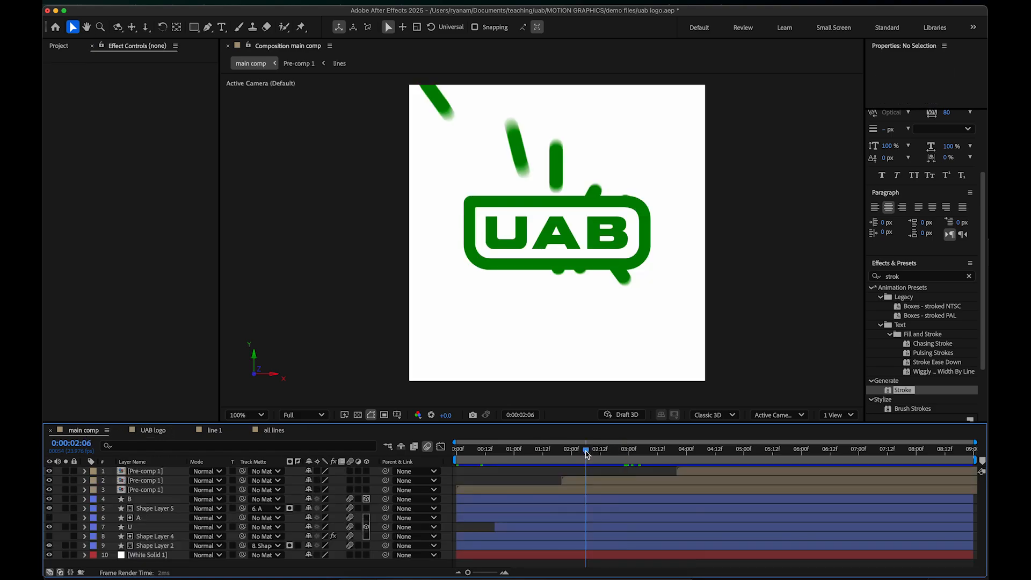
{"action": "left_click_drag", "start_coordinate": [587, 454], "coordinate": [456, 445]}
{"action": "key", "text": "space"}
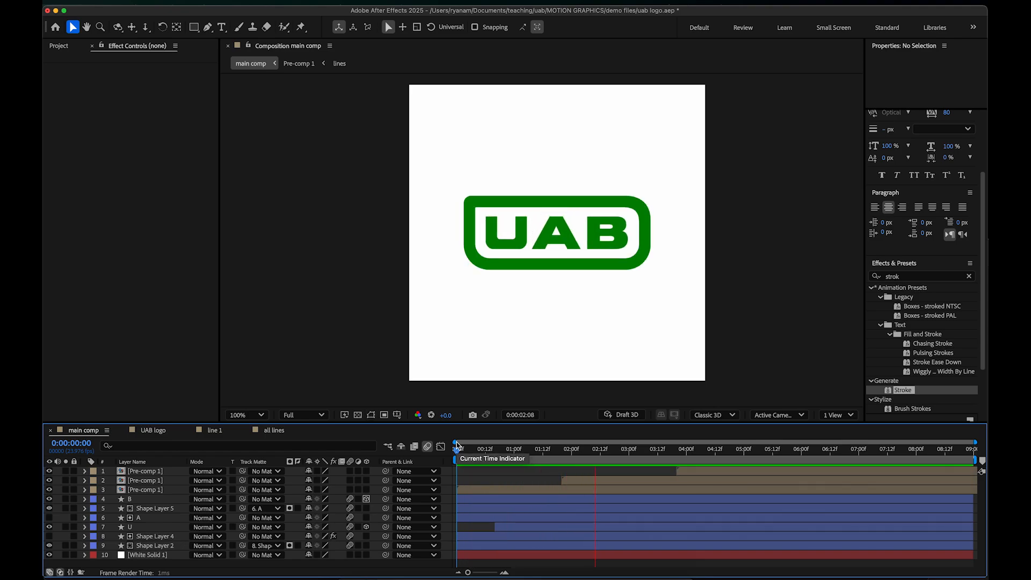
{"action": "left_click", "coordinate": [488, 451]}
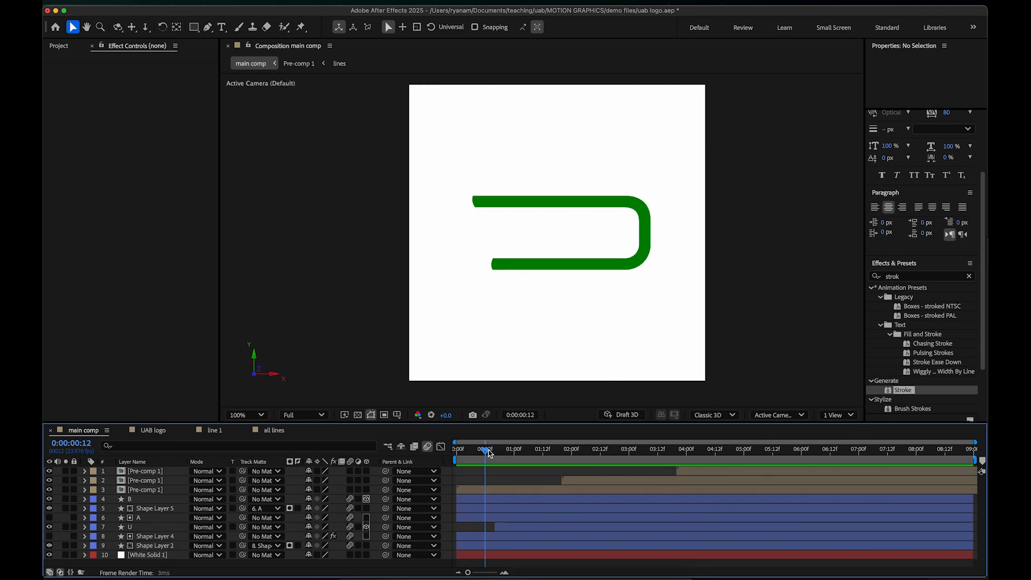
{"action": "left_click_drag", "start_coordinate": [488, 454], "coordinate": [540, 453]}
{"action": "key", "text": "space"}
{"action": "key", "text": "space"}
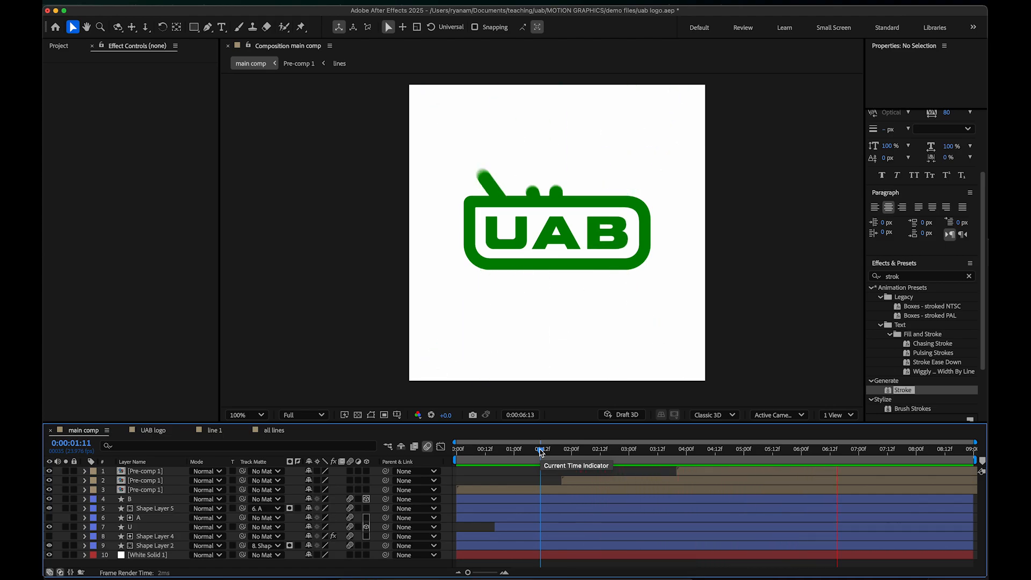
{"action": "key", "text": "space"}
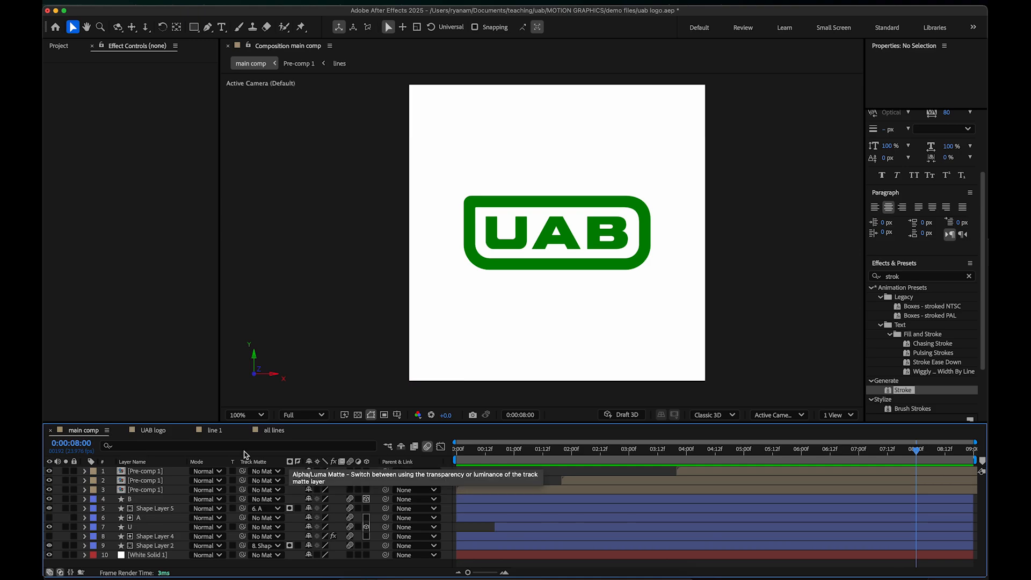
Step: Return to UAB logo, hide the all lines layer and play the border and text animation from the first frame
{"action": "left_click", "coordinate": [153, 430]}
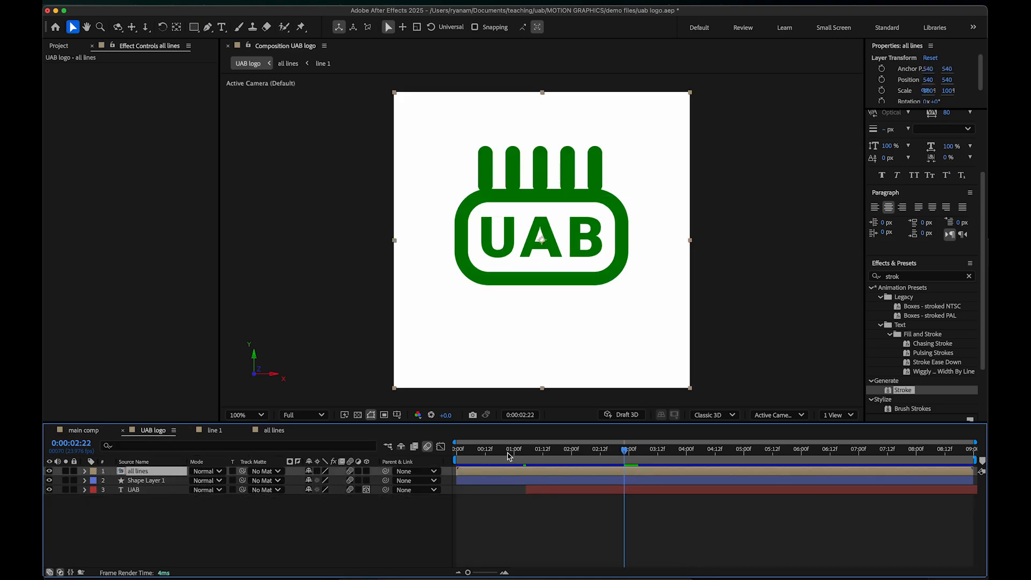
{"action": "mouse_move", "coordinate": [510, 455]}
{"action": "left_mouse_down"}
{"action": "mouse_move", "coordinate": [465, 456]}
{"action": "mouse_move", "coordinate": [628, 443]}
{"action": "mouse_move", "coordinate": [456, 449]}
{"action": "left_mouse_up"}
{"action": "left_click", "coordinate": [49, 471]}
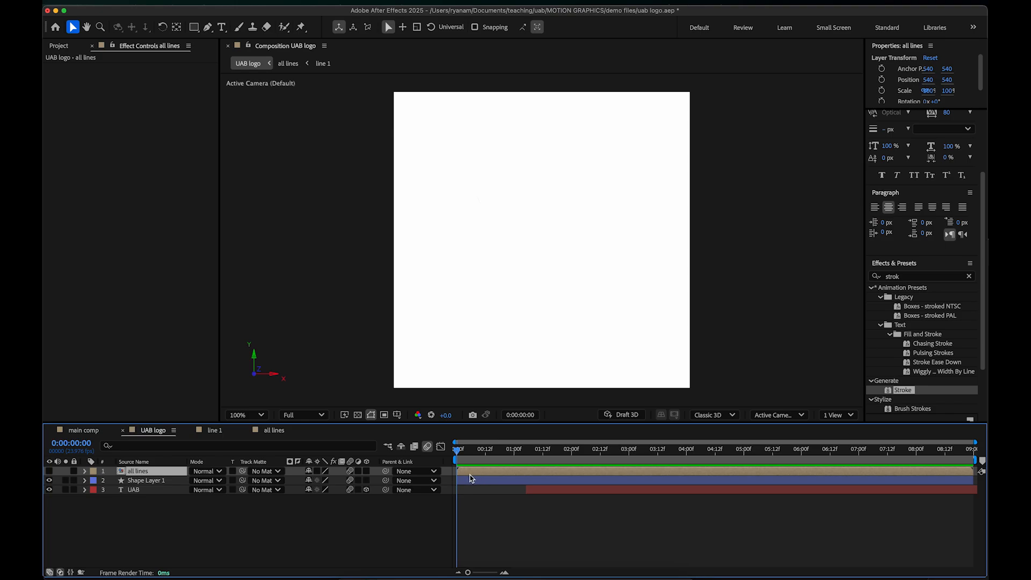
{"action": "key", "text": "space"}
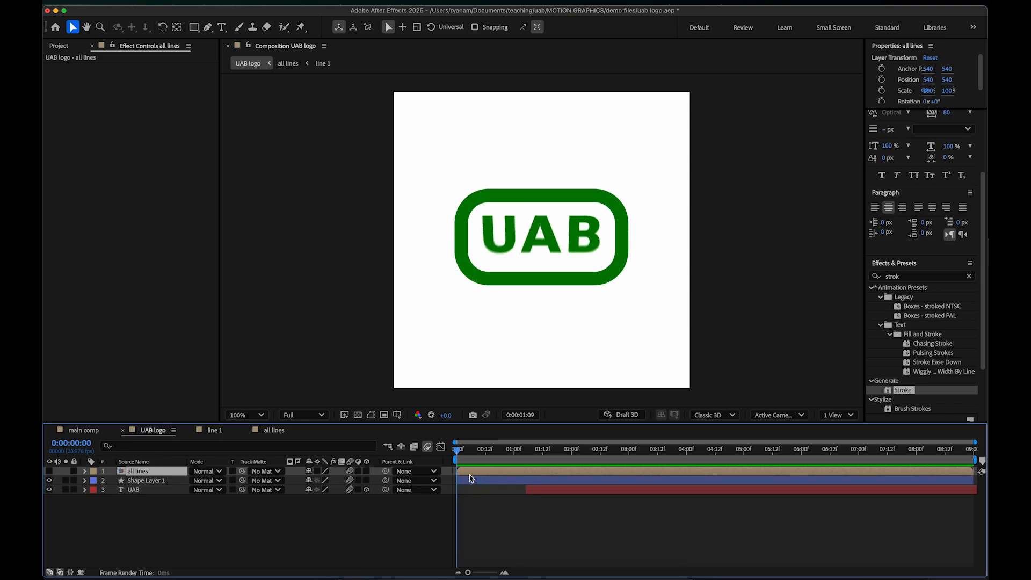
{"action": "key", "text": "space"}
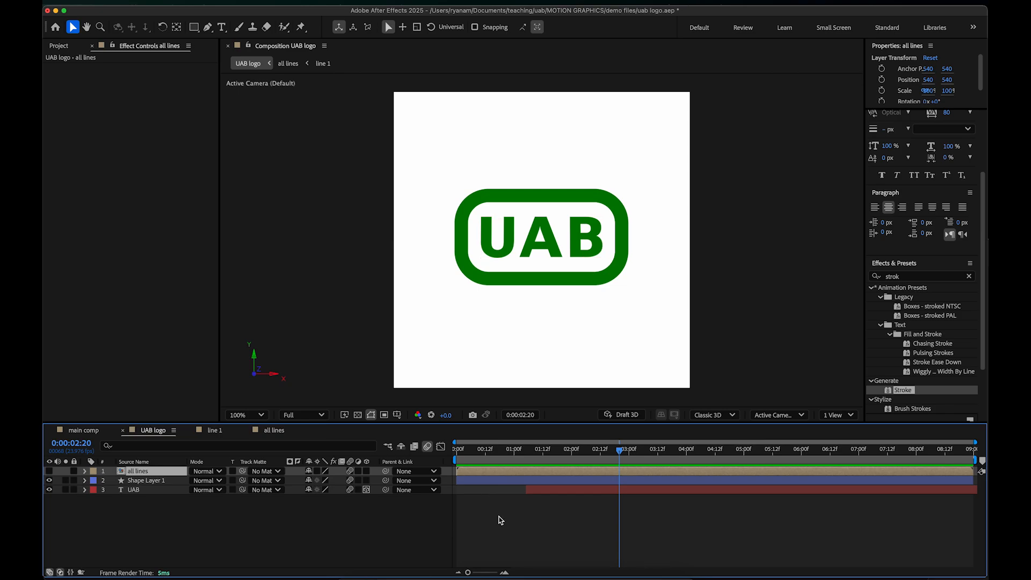
Step: Scrub the border animation between 0:00:00:23 and 0:00:00:19, select Shape Layer 1 and return to the first frame
{"action": "mouse_move", "coordinate": [503, 457]}
{"action": "left_mouse_down"}
{"action": "mouse_move", "coordinate": [486, 456]}
{"action": "mouse_move", "coordinate": [513, 454]}
{"action": "left_mouse_up"}
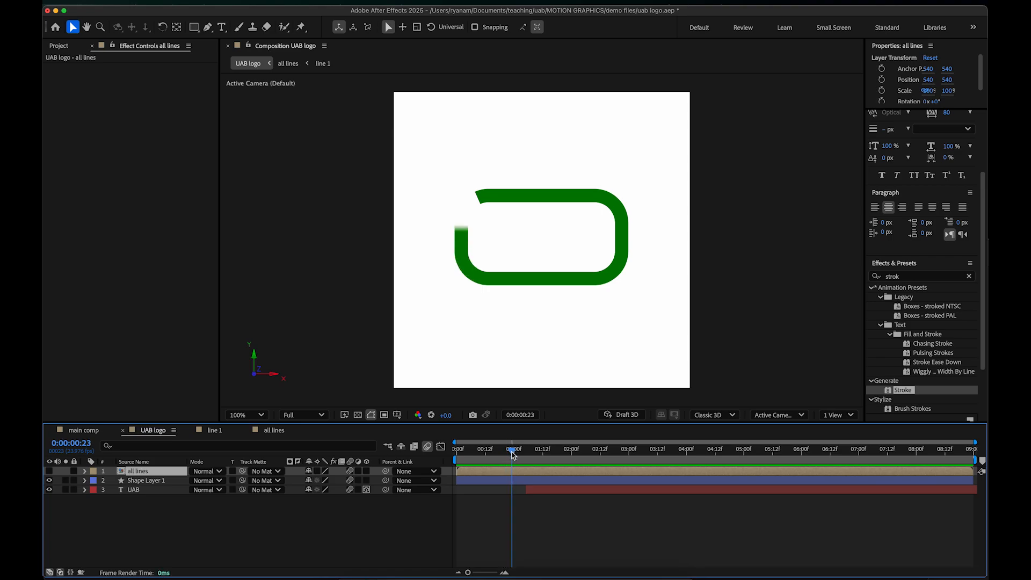
{"action": "mouse_move", "coordinate": [512, 455]}
{"action": "left_mouse_down"}
{"action": "mouse_move", "coordinate": [457, 448]}
{"action": "mouse_move", "coordinate": [502, 449]}
{"action": "left_mouse_up"}
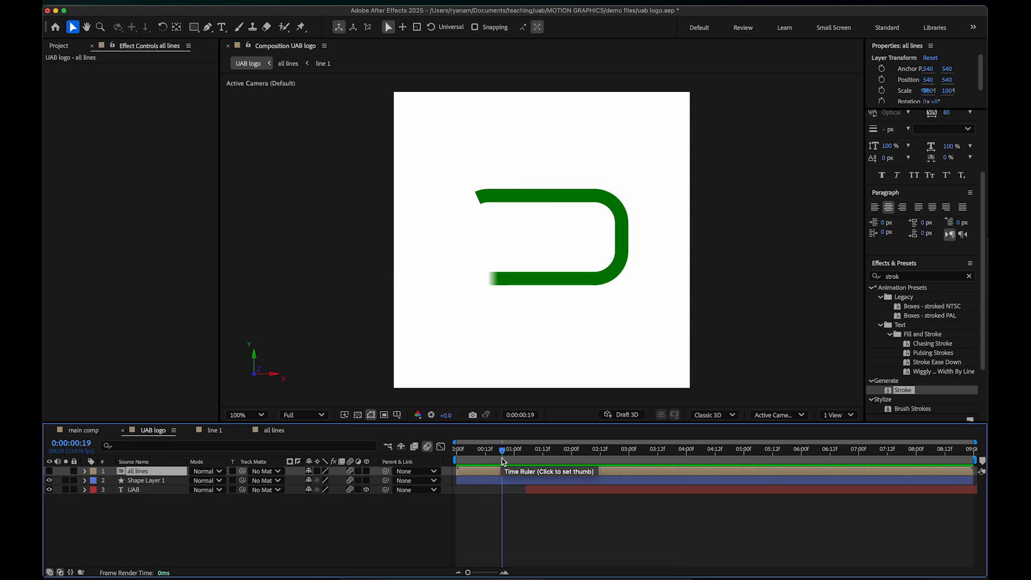
{"action": "left_click", "coordinate": [500, 482]}
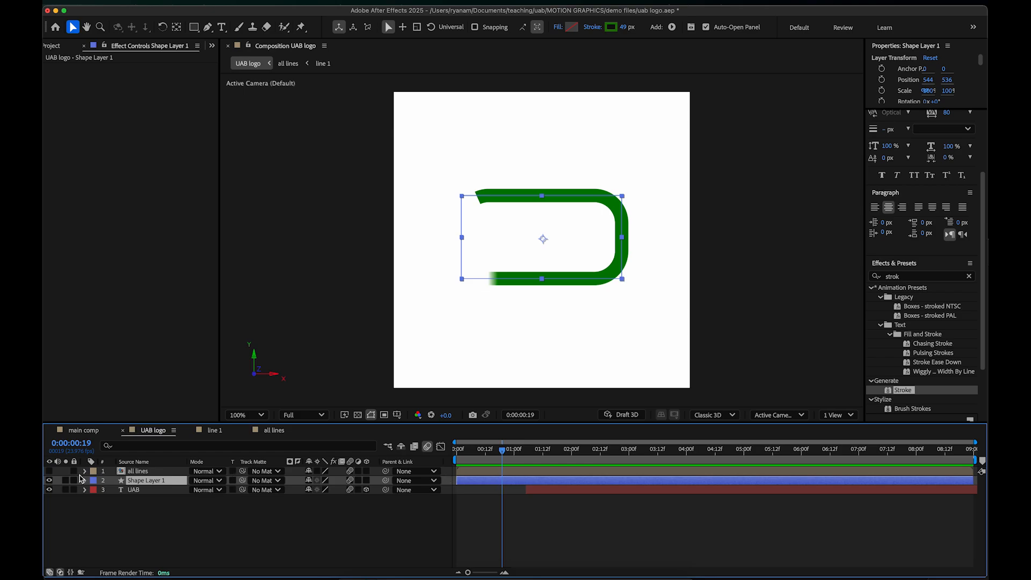
{"action": "left_click_drag", "start_coordinate": [504, 452], "coordinate": [451, 456]}
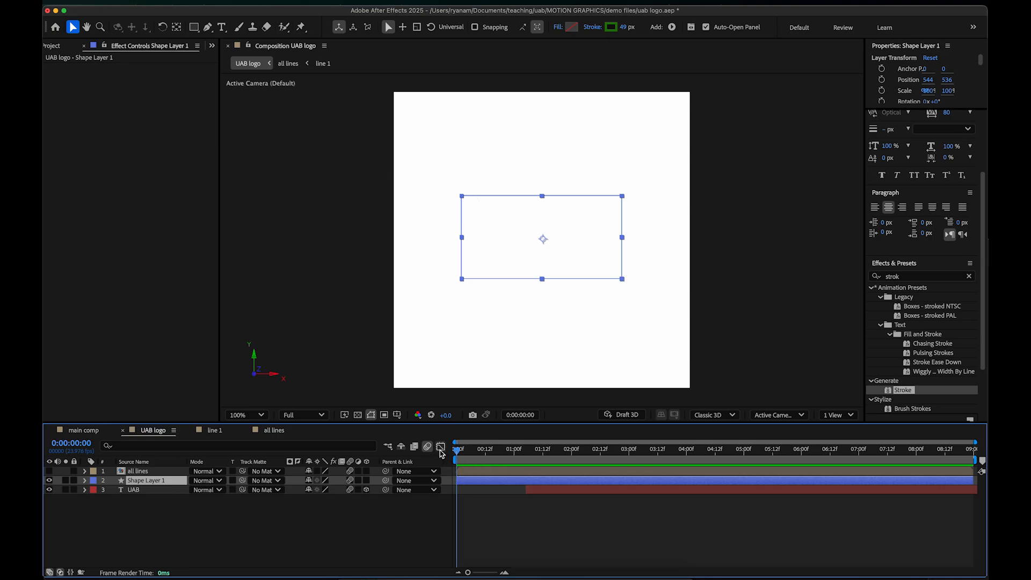
Step: Enlarge the timeline area and reveal Shape Layer 1's keyframed End property in the layer view
{"action": "left_click", "coordinate": [440, 448]}
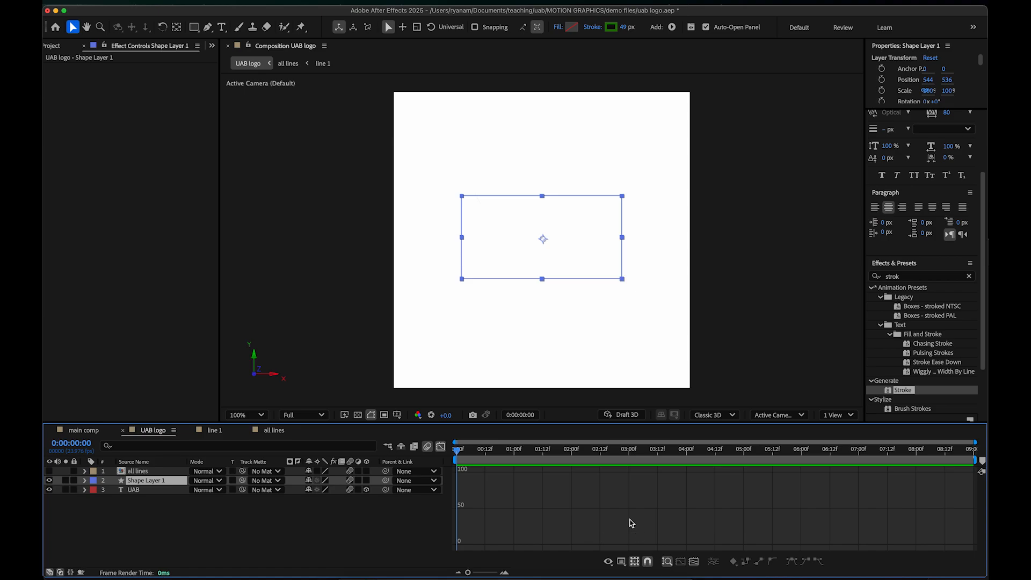
{"action": "left_click_drag", "start_coordinate": [632, 422], "coordinate": [633, 293]}
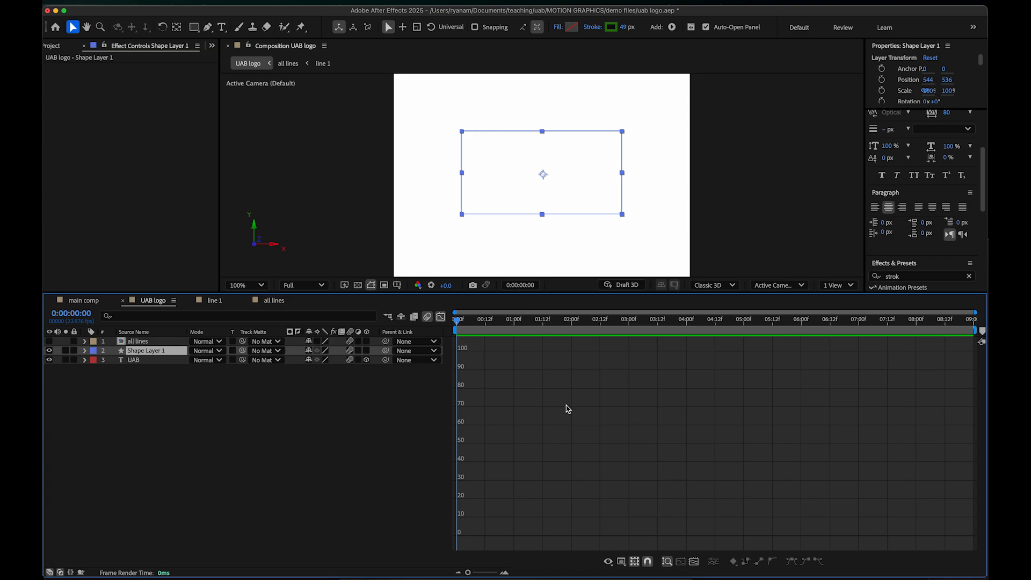
{"action": "left_click", "coordinate": [153, 381]}
{"action": "left_click", "coordinate": [149, 354]}
{"action": "key", "text": "u"}
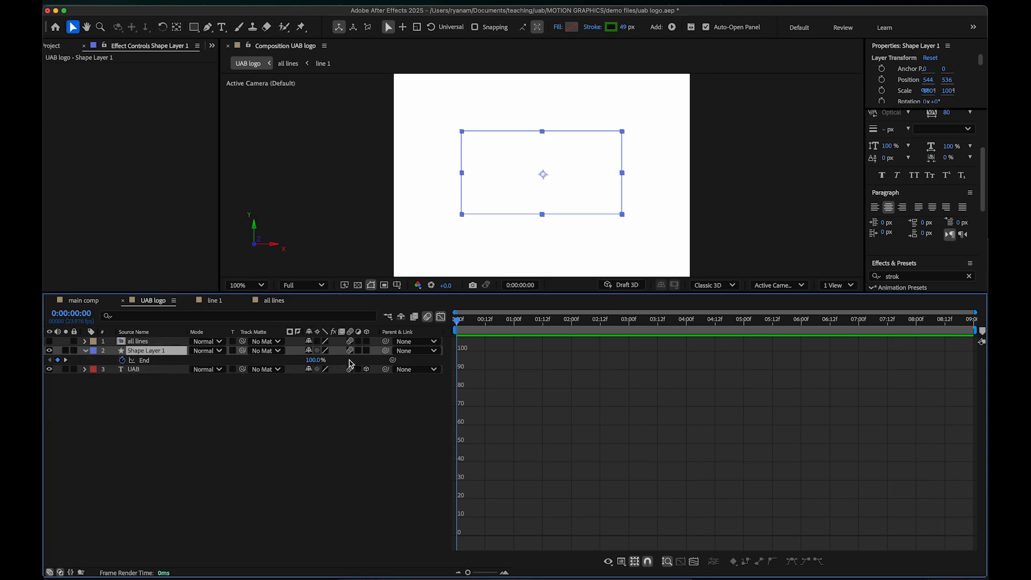
{"action": "left_click", "coordinate": [440, 316]}
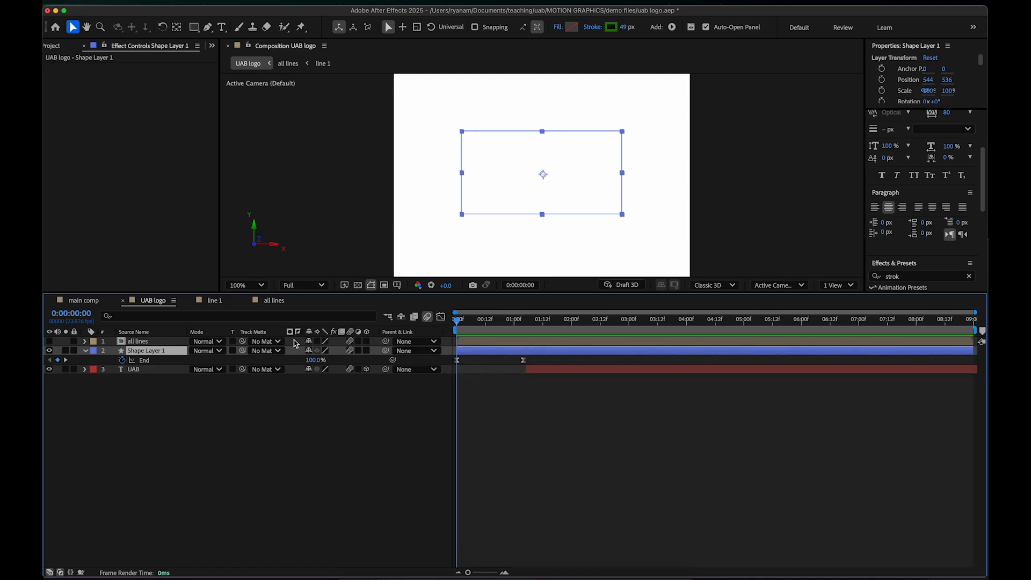
Step: Toggle the display of Shape Layer 1's keyframed properties on and off, leaving them hidden
{"action": "key", "text": "u"}
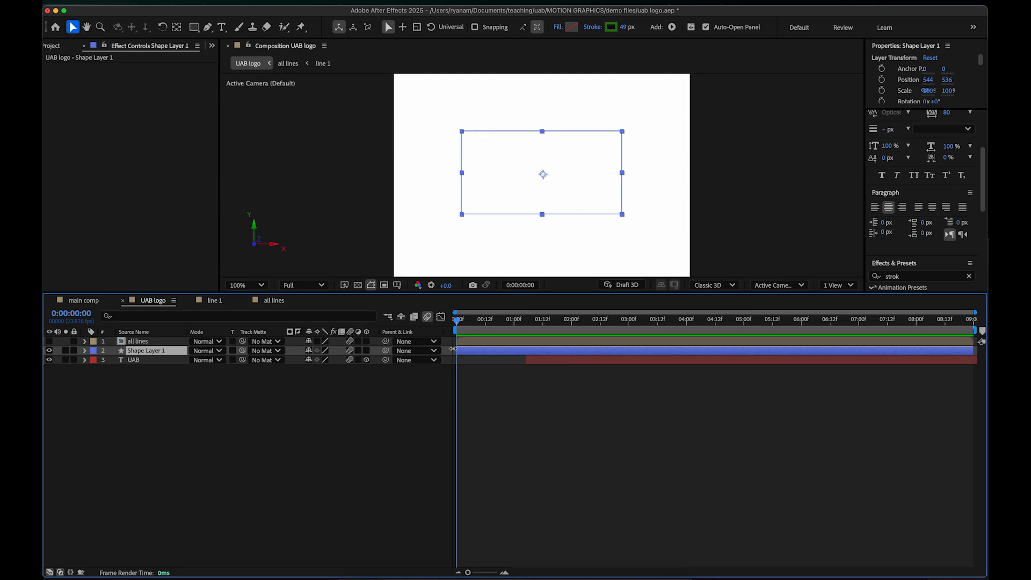
{"action": "key", "text": "u"}
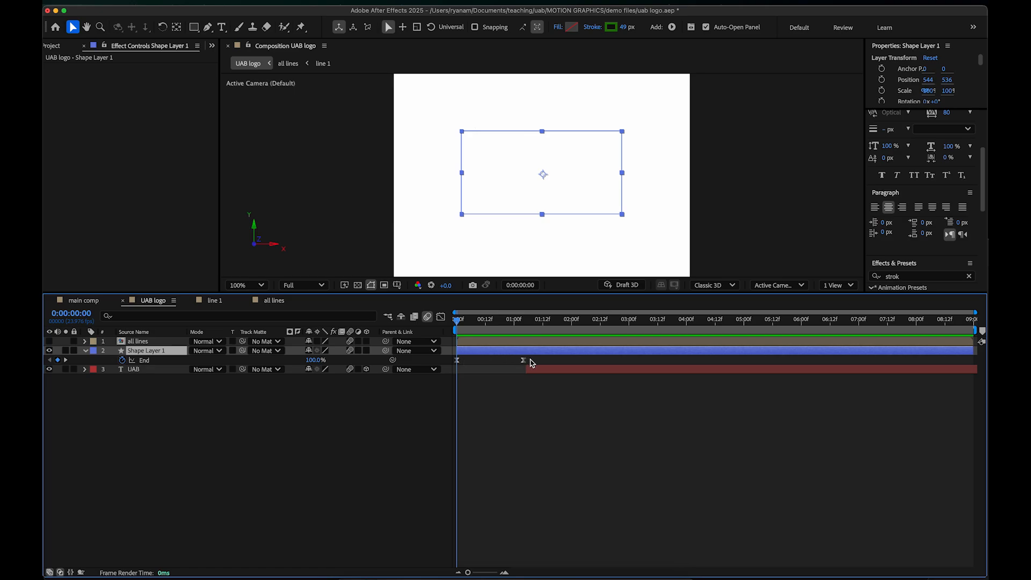
{"action": "left_click", "coordinate": [172, 417]}
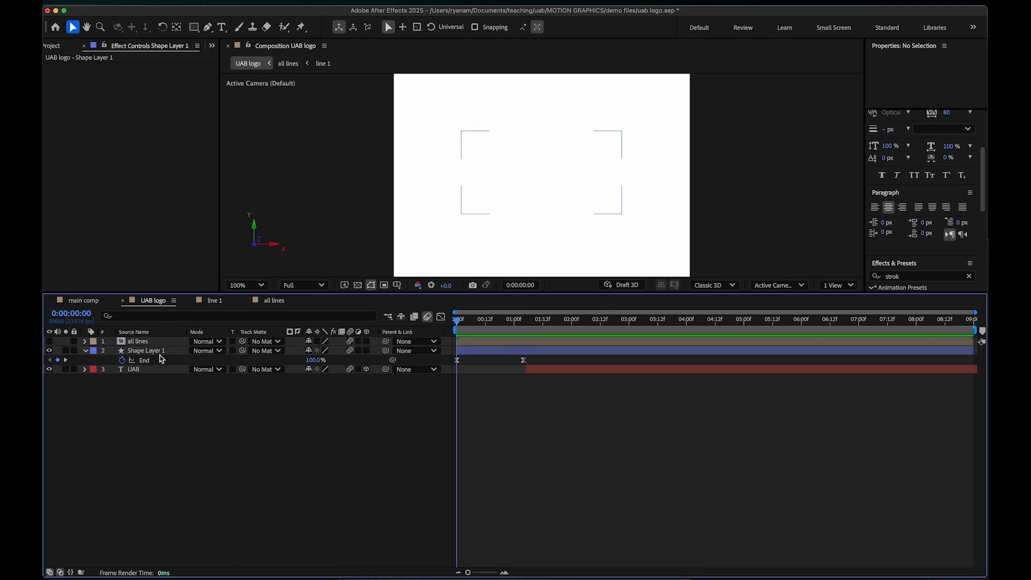
{"action": "left_click", "coordinate": [158, 352]}
{"action": "key", "text": "u"}
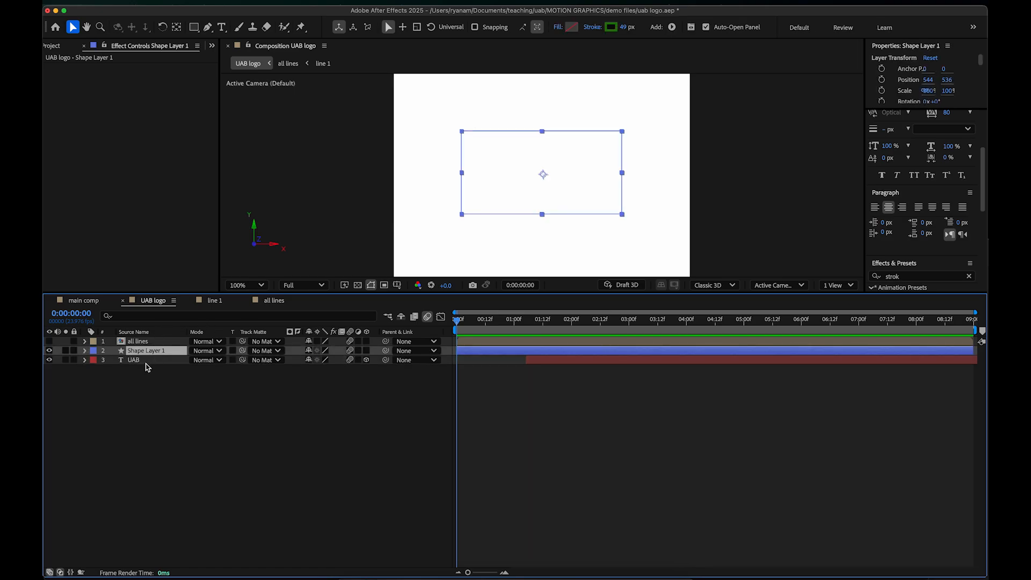
Step: Expand Shape Layer 1's Contents and Trim Paths 1 to view where the End keyframes sit
{"action": "left_click", "coordinate": [104, 418]}
{"action": "left_click", "coordinate": [85, 351]}
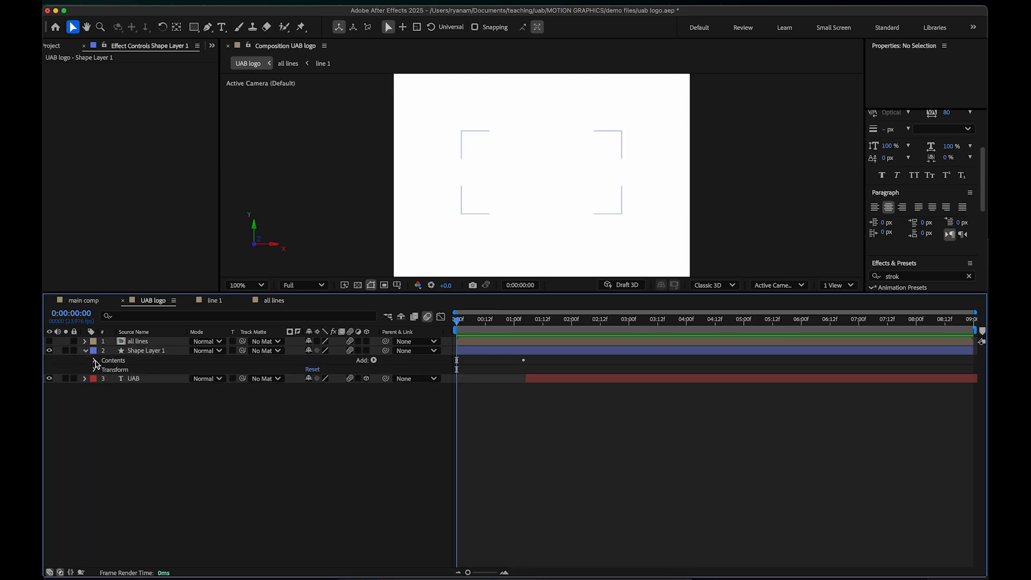
{"action": "left_click", "coordinate": [95, 361]}
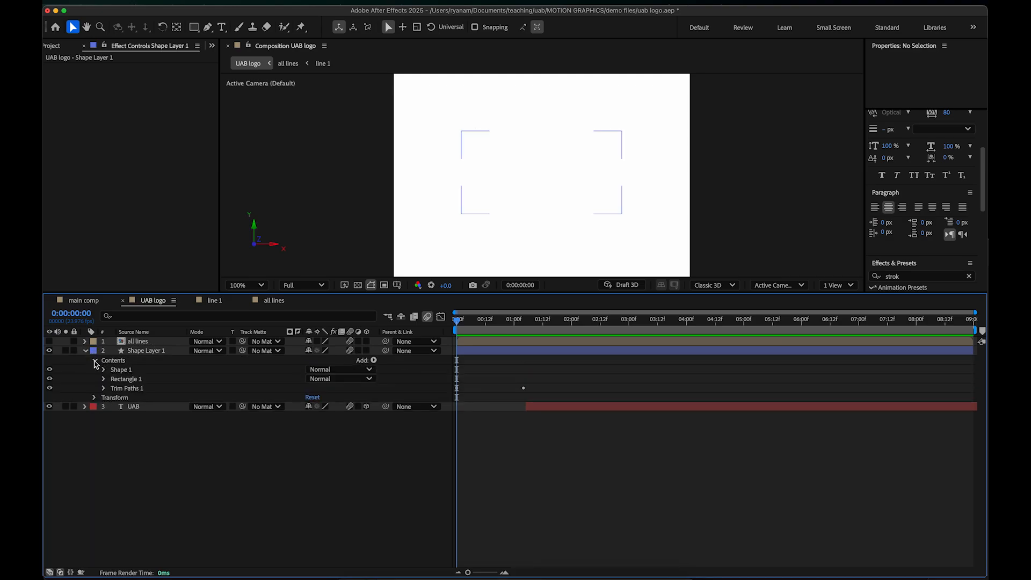
{"action": "left_click", "coordinate": [104, 389]}
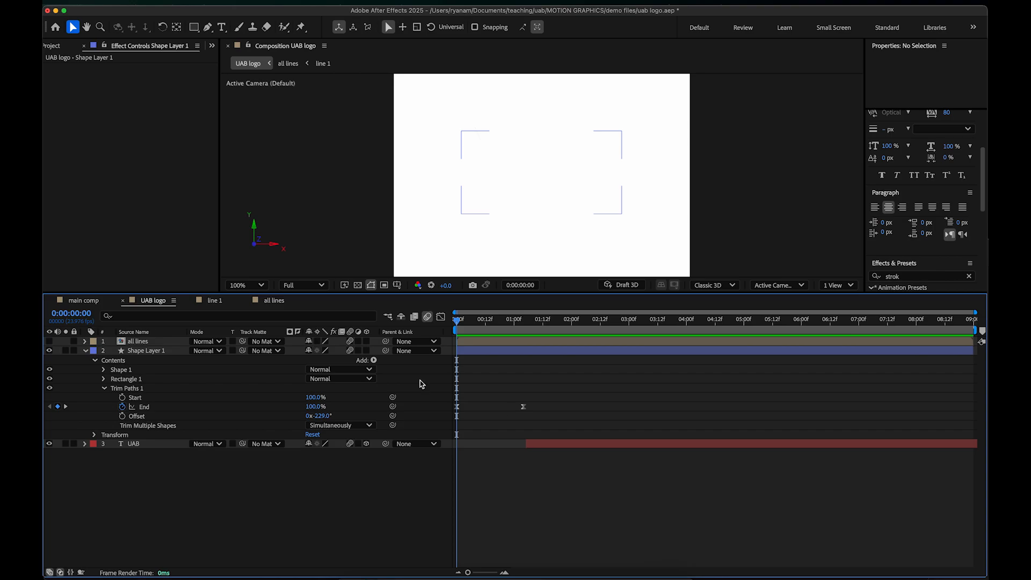
Step: Collapse Shape Layer 1 and show only its keyframed End property
{"action": "left_click", "coordinate": [84, 354]}
{"action": "left_click", "coordinate": [138, 352]}
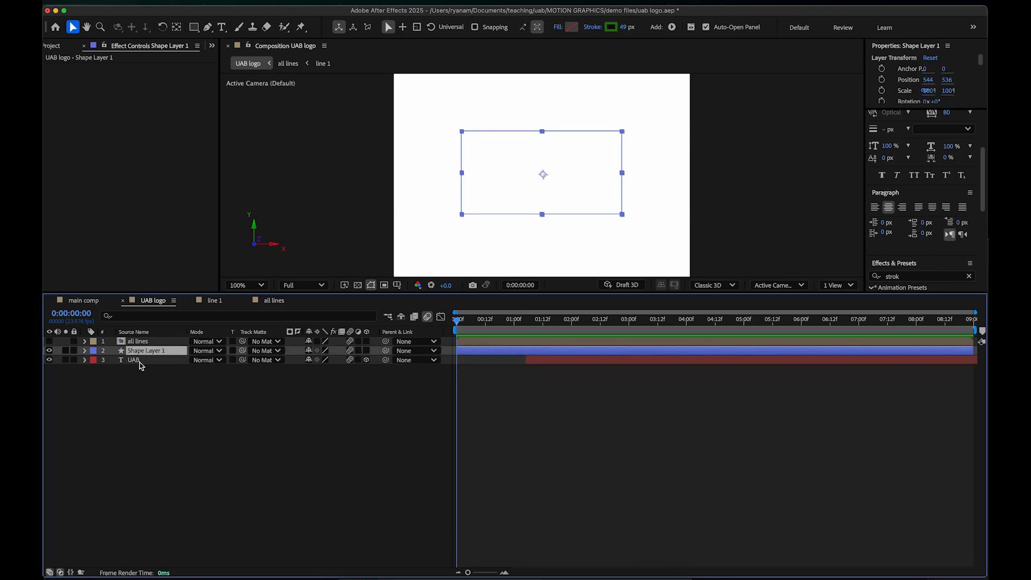
{"action": "key", "text": "u"}
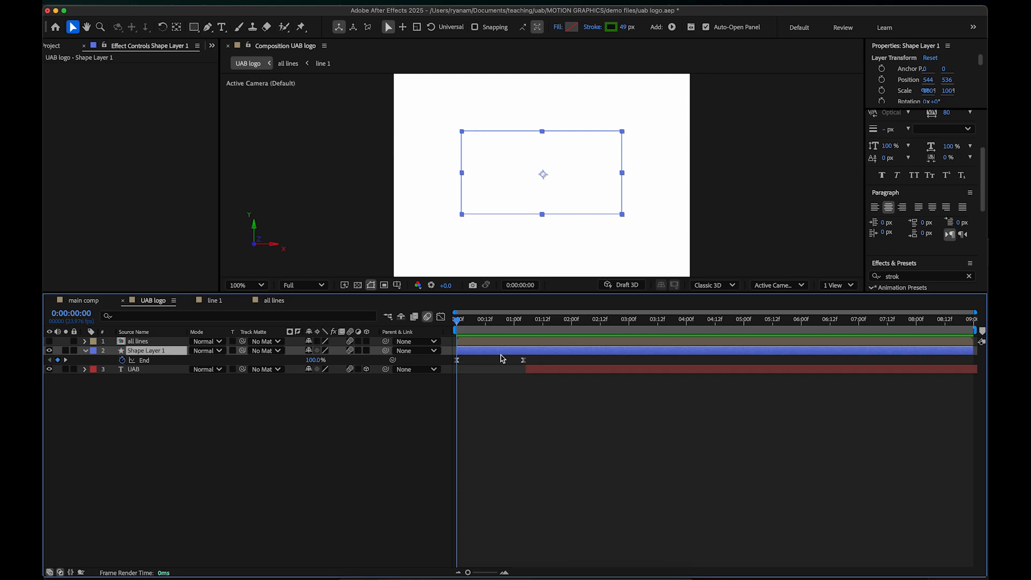
Step: Select both End keyframes of Shape Layer 1 and examine their curve in the Graph Editor
{"action": "left_click_drag", "start_coordinate": [539, 361], "coordinate": [457, 365]}
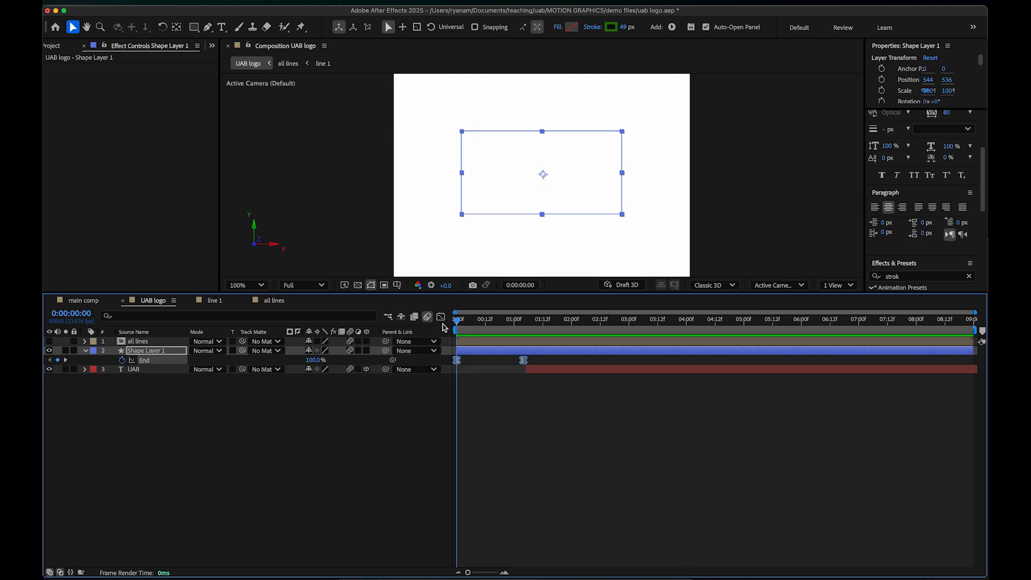
{"action": "left_click", "coordinate": [441, 318]}
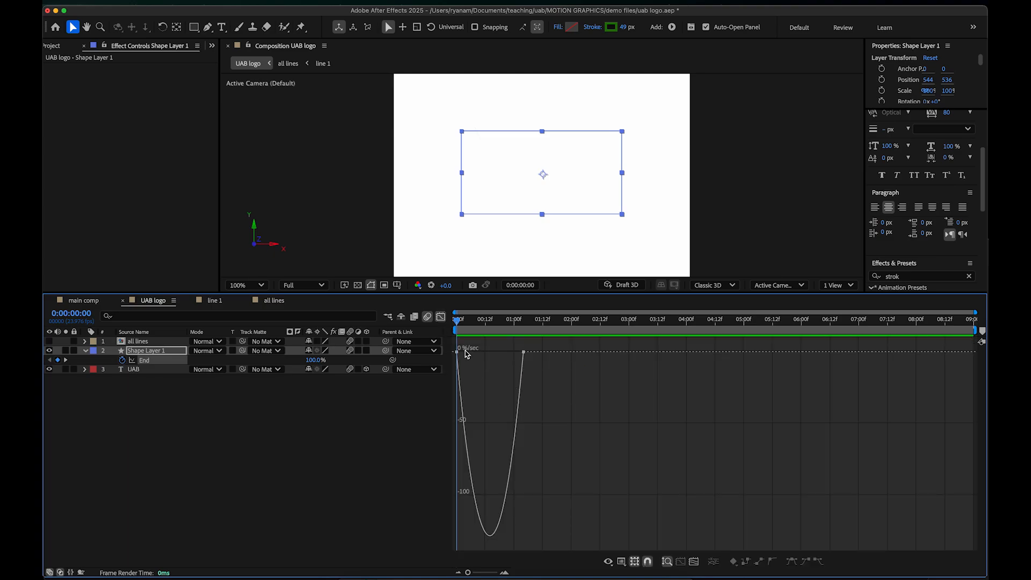
{"action": "mouse_move", "coordinate": [471, 485]}
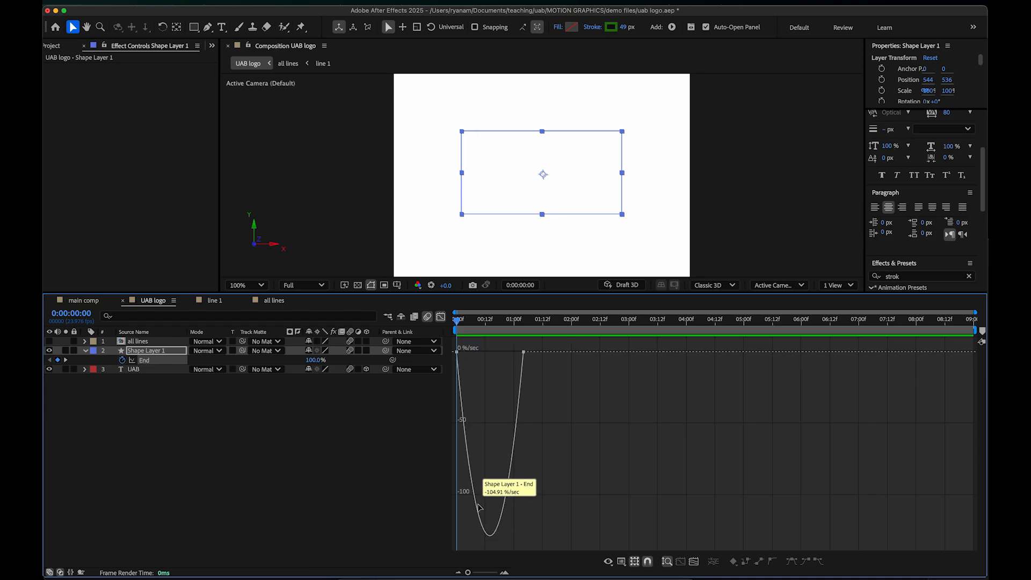
{"action": "mouse_move", "coordinate": [525, 352]}
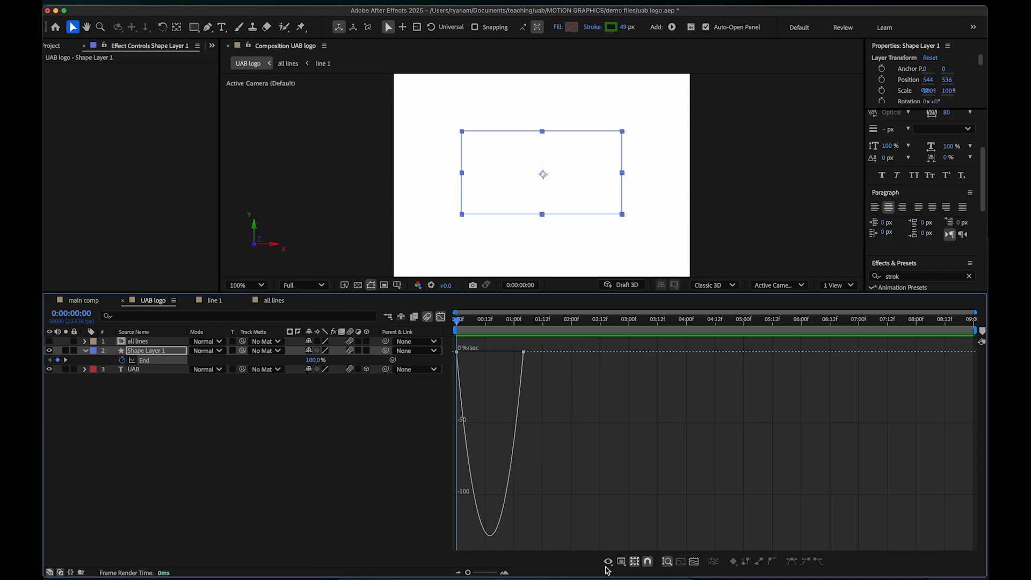
Step: Review the graph type options and choose Edit Speed Graph for the End curve
{"action": "left_click", "coordinate": [621, 561]}
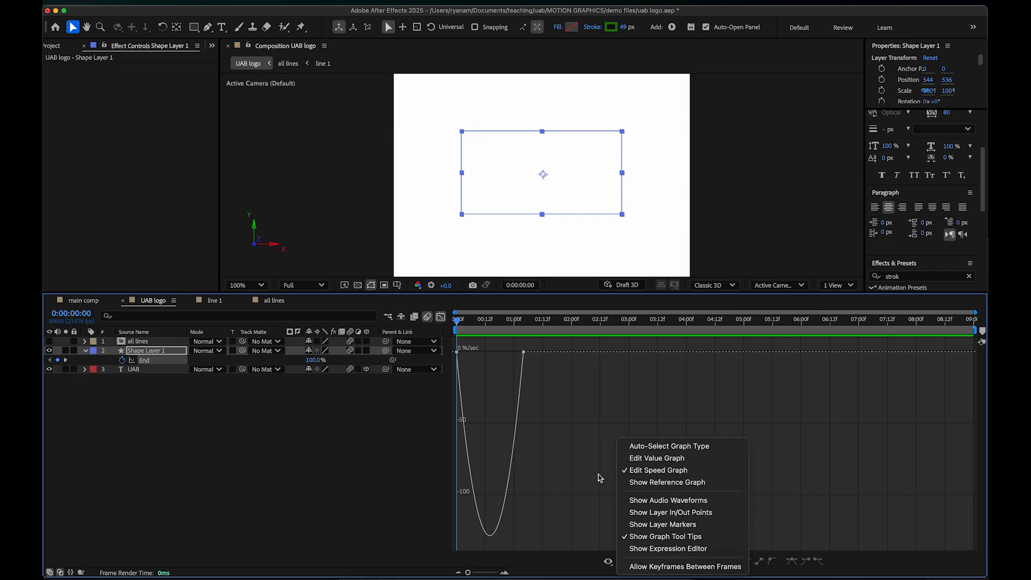
{"action": "left_click", "coordinate": [589, 566]}
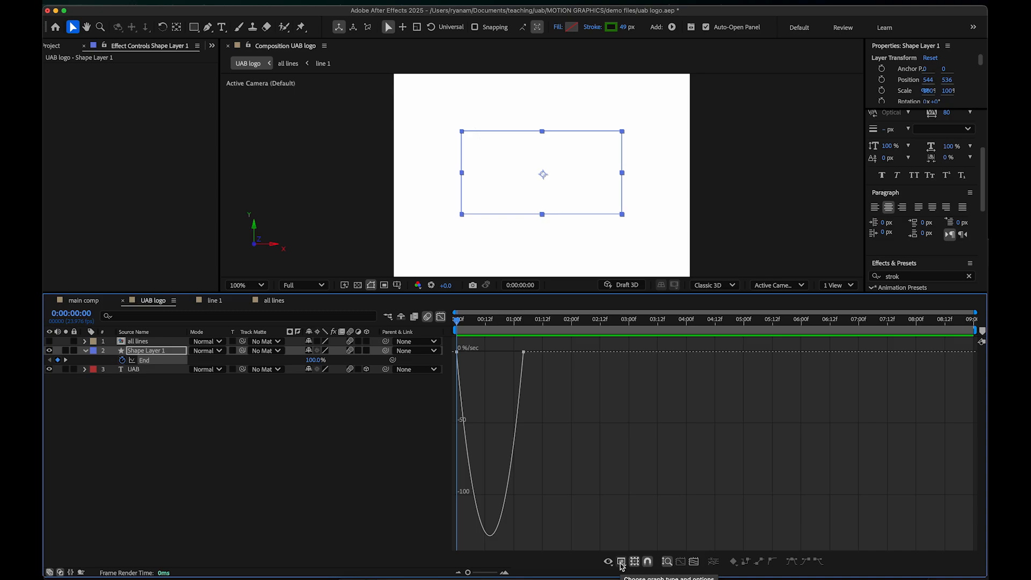
{"action": "left_click", "coordinate": [621, 562]}
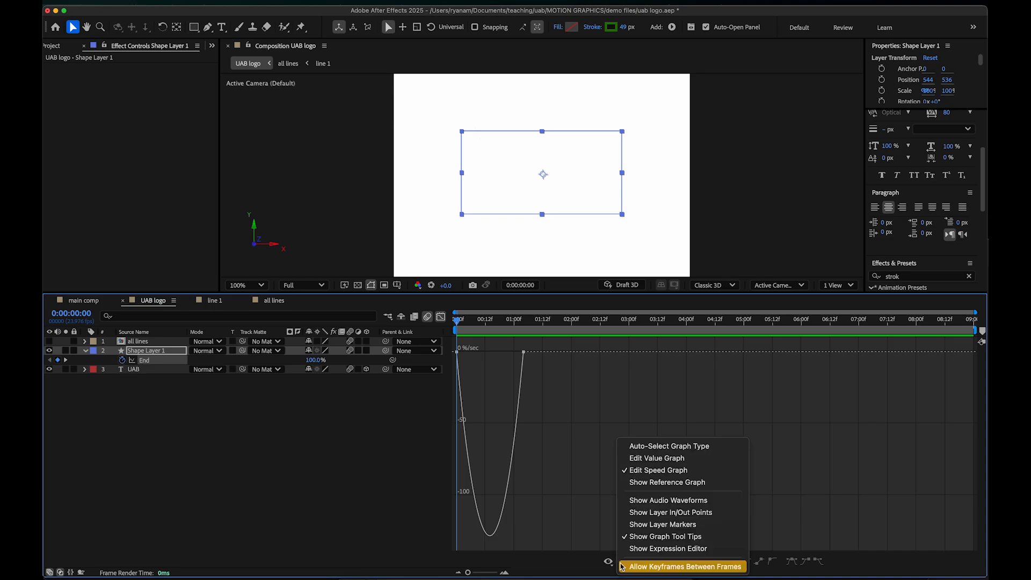
{"action": "left_click", "coordinate": [650, 472]}
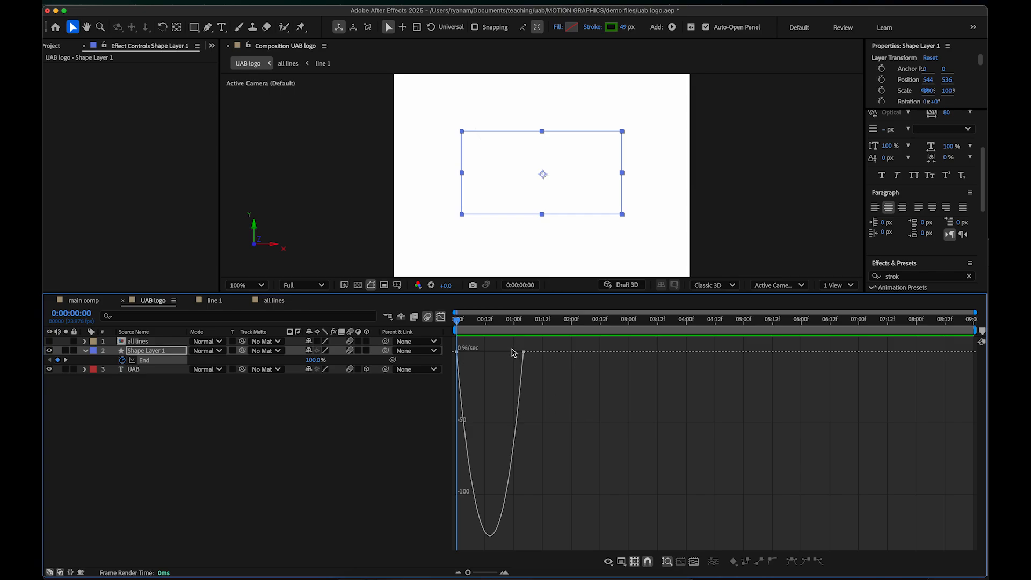
Step: Select both End keyframes in the speed graph, lengthen their ease handles toward each other, and preview the border animation
{"action": "mouse_move", "coordinate": [525, 354]}
{"action": "left_click_drag", "start_coordinate": [540, 343], "coordinate": [455, 357]}
{"action": "left_click", "coordinate": [560, 350]}
{"action": "left_click_drag", "start_coordinate": [517, 357], "coordinate": [454, 365]}
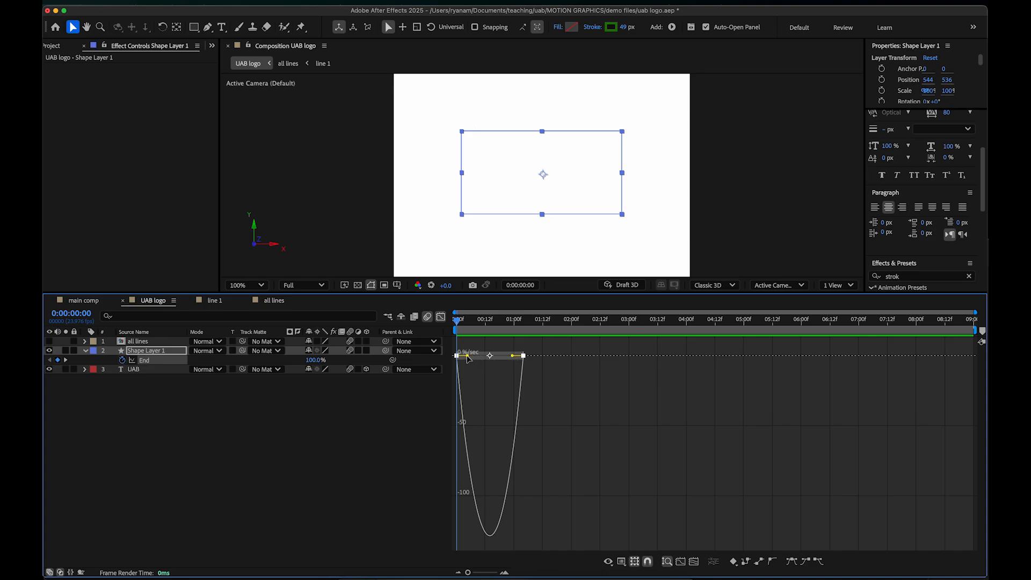
{"action": "left_click_drag", "start_coordinate": [468, 358], "coordinate": [502, 355]}
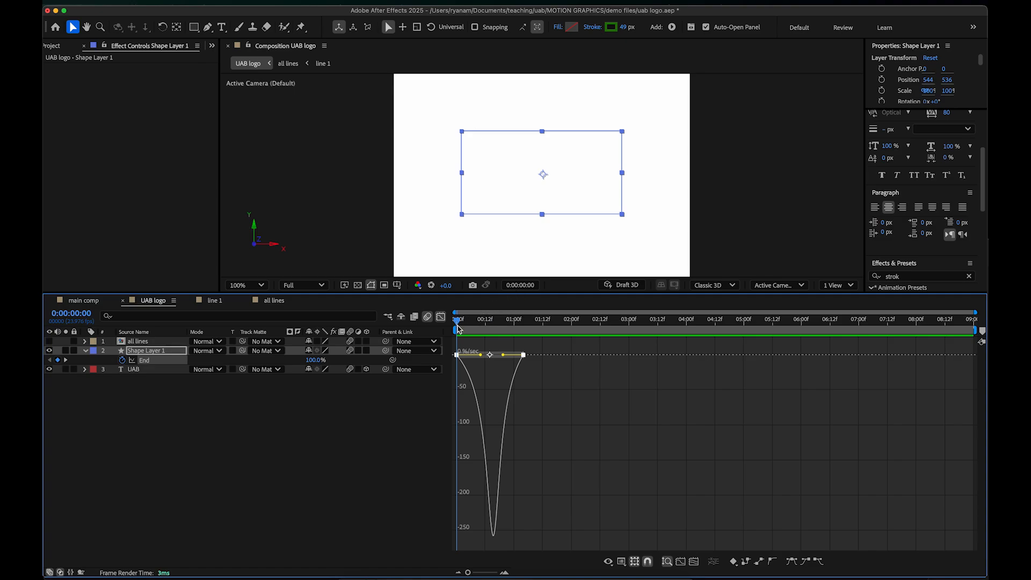
{"action": "key", "text": "space"}
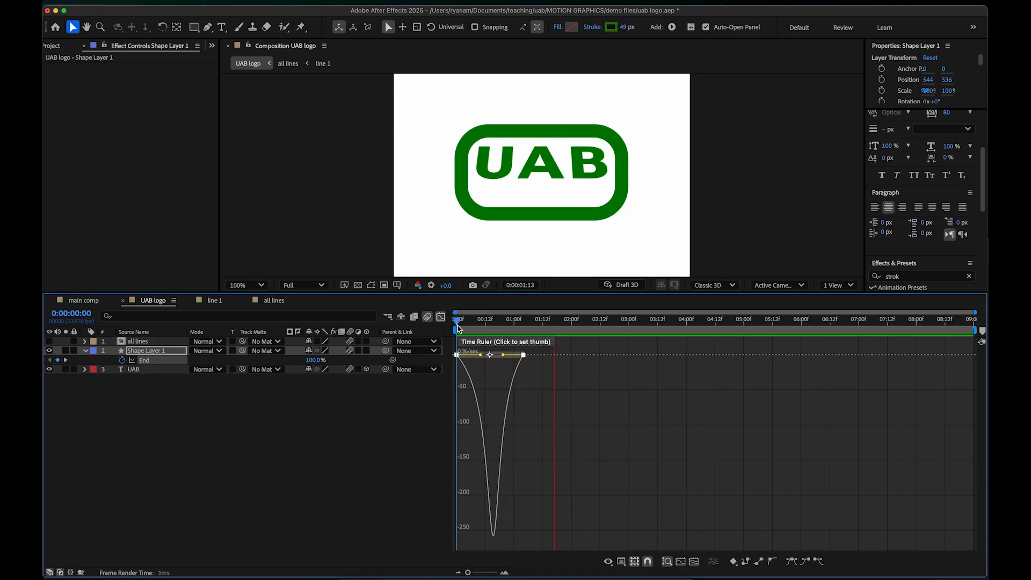
{"action": "key", "text": "space"}
Step: Extend the End keyframes' ease handles until they meet midway for a sharp speed spike, and preview from the start
{"action": "mouse_move", "coordinate": [482, 357]}
{"action": "left_mouse_down"}
{"action": "mouse_move", "coordinate": [507, 359]}
{"action": "mouse_move", "coordinate": [496, 364]}
{"action": "left_mouse_up"}
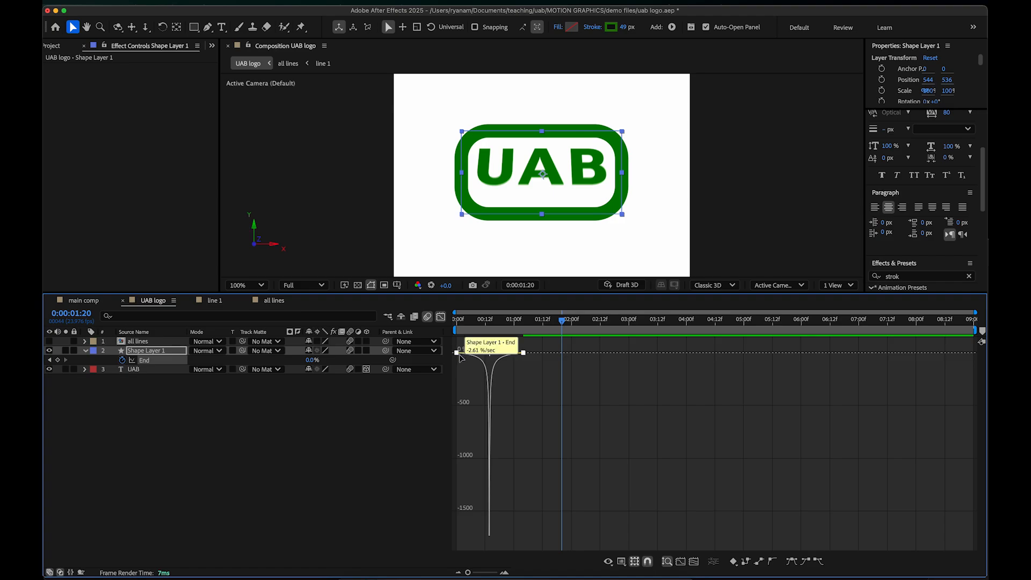
{"action": "left_click", "coordinate": [489, 387]}
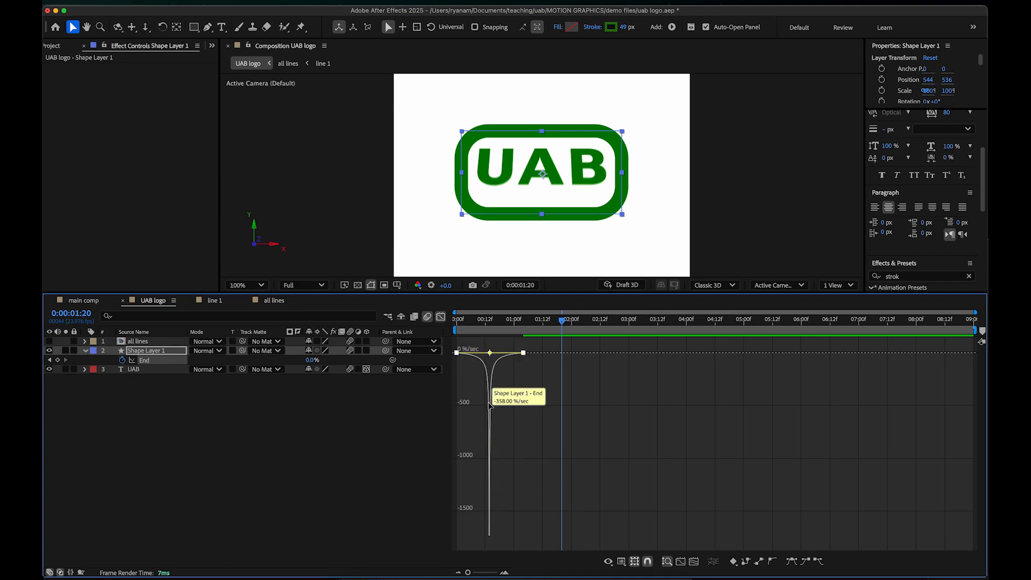
{"action": "left_click_drag", "start_coordinate": [468, 323], "coordinate": [440, 323]}
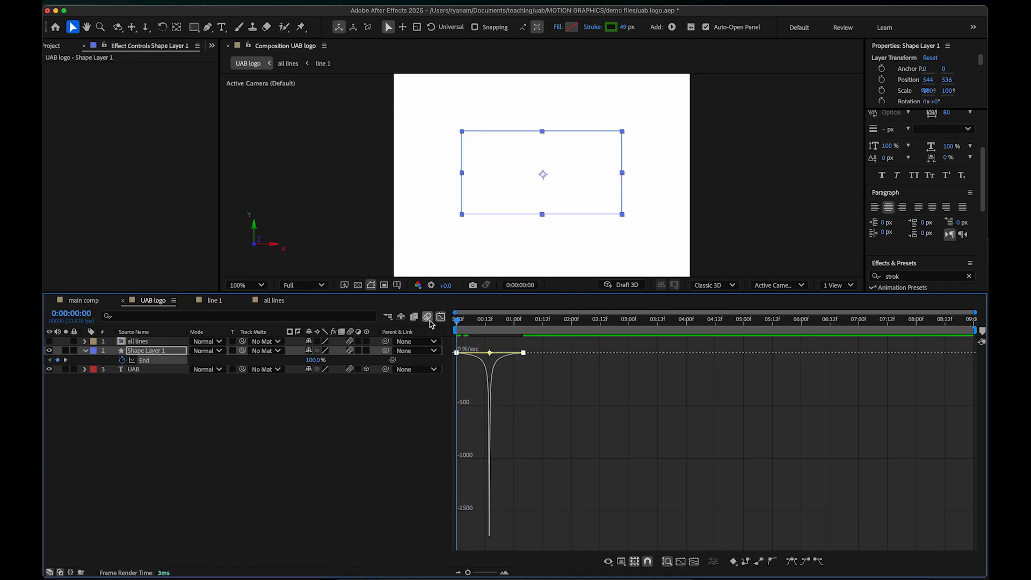
{"action": "left_click", "coordinate": [428, 316]}
{"action": "key", "text": "space"}
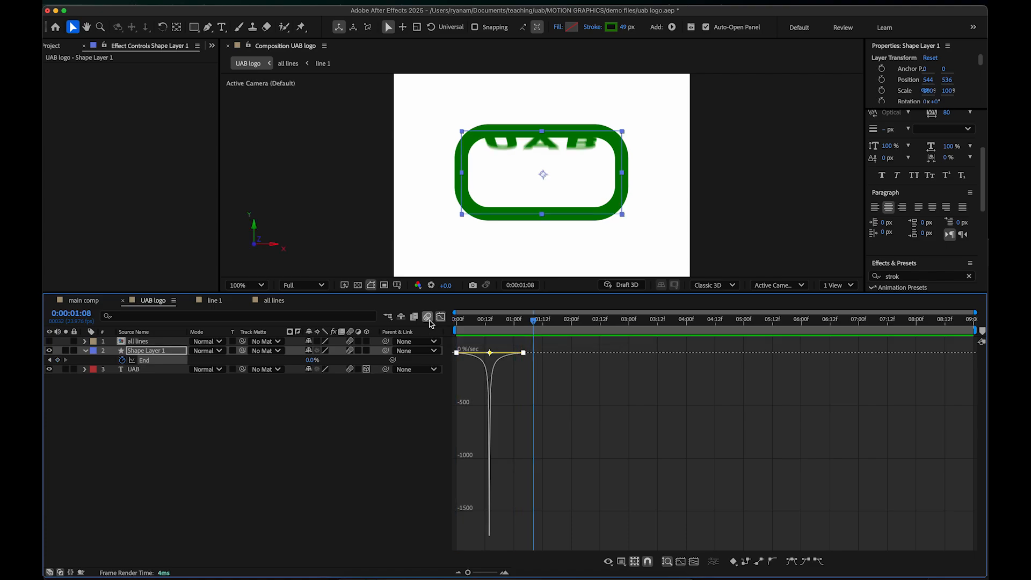
{"action": "left_click_drag", "start_coordinate": [469, 324], "coordinate": [449, 323]}
{"action": "key", "text": "space"}
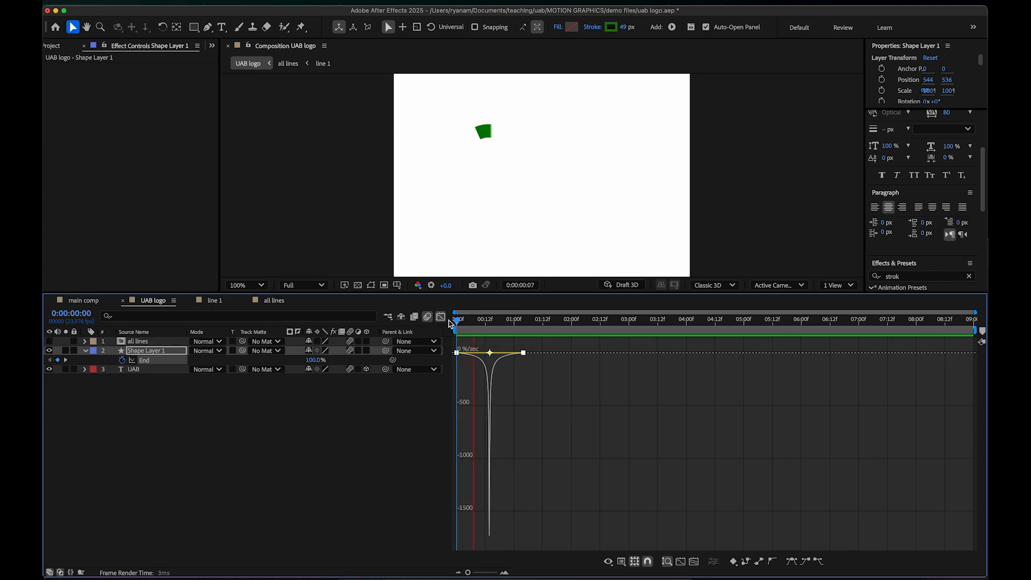
{"action": "key", "text": "space"}
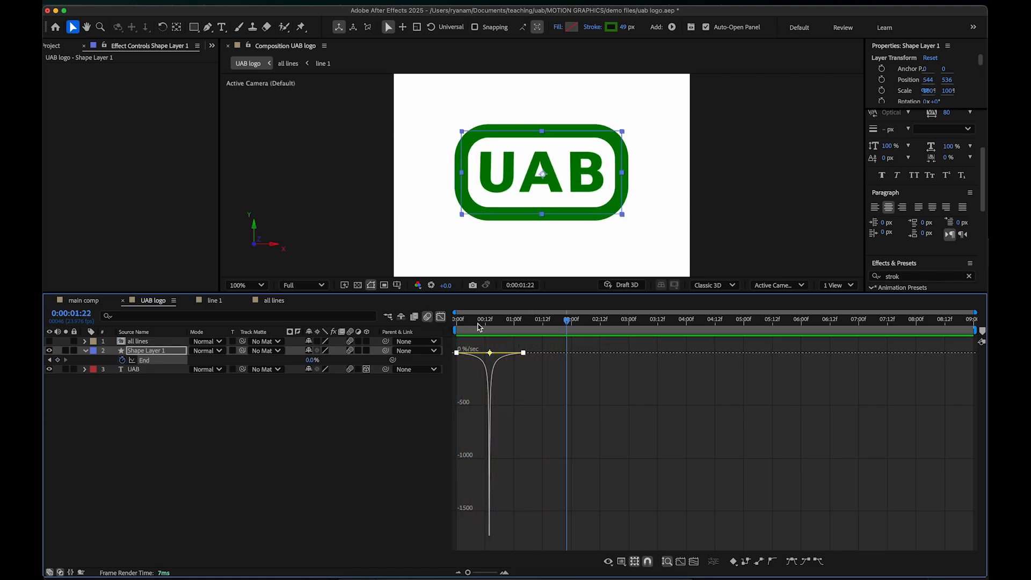
Step: Shorten the last End keyframe's incoming ease handle so the speed peaks late, and preview the border from the start
{"action": "left_click_drag", "start_coordinate": [491, 353], "coordinate": [513, 358]}
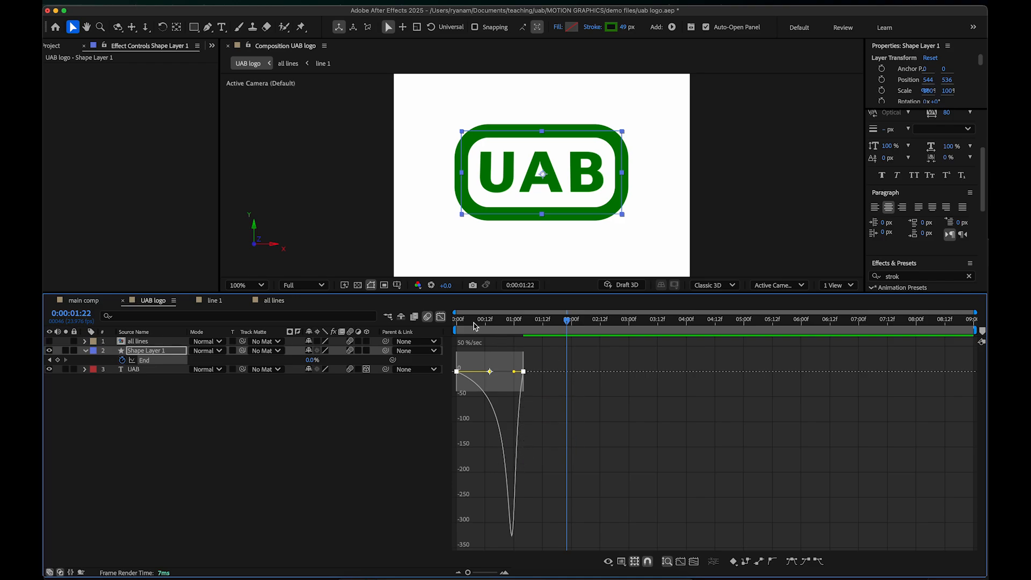
{"action": "key", "text": "Home"}
{"action": "key", "text": "space"}
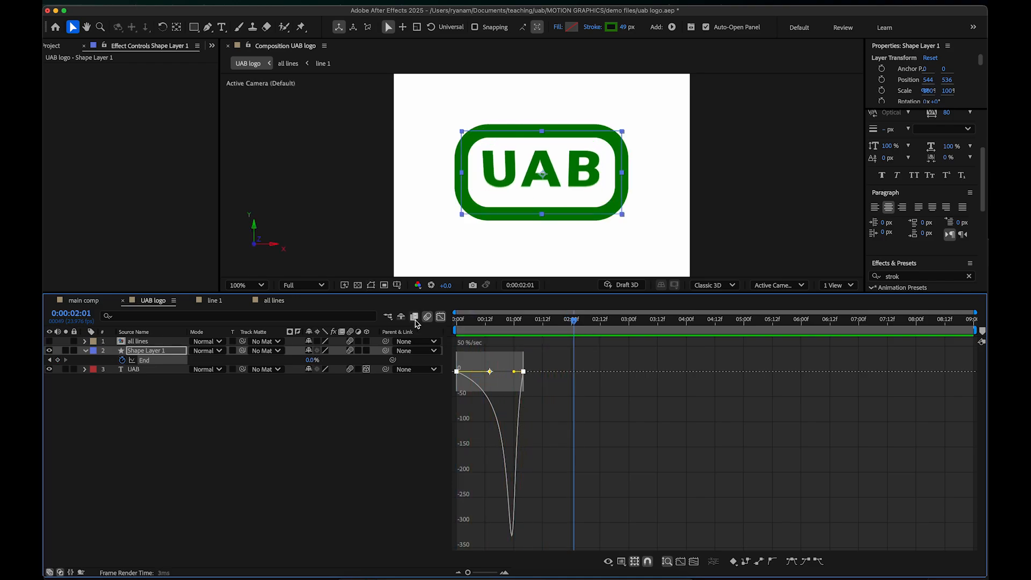
{"action": "key", "text": "space"}
{"action": "key", "text": "space"}
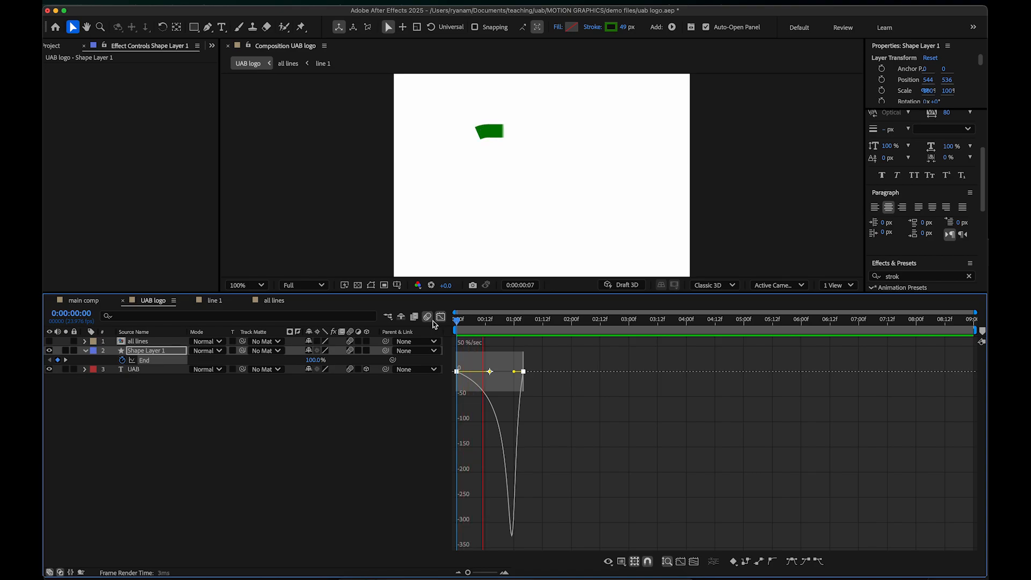
{"action": "key", "text": "space"}
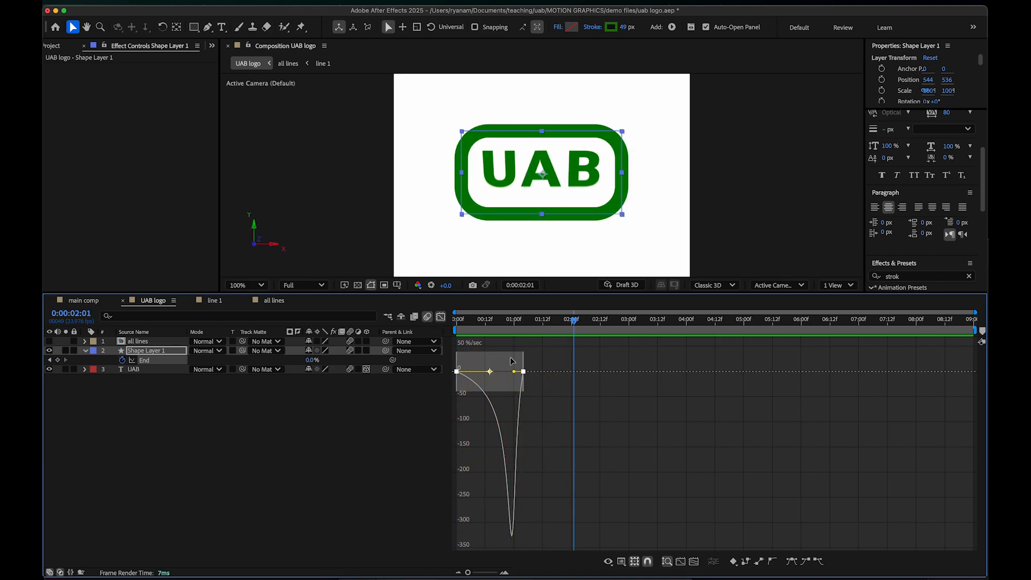
Step: Move the last End keyframe earlier to 0:00:01:01 and preview the border animation from the start
{"action": "left_click_drag", "start_coordinate": [489, 371], "coordinate": [516, 352]}
{"action": "left_click", "coordinate": [547, 369]}
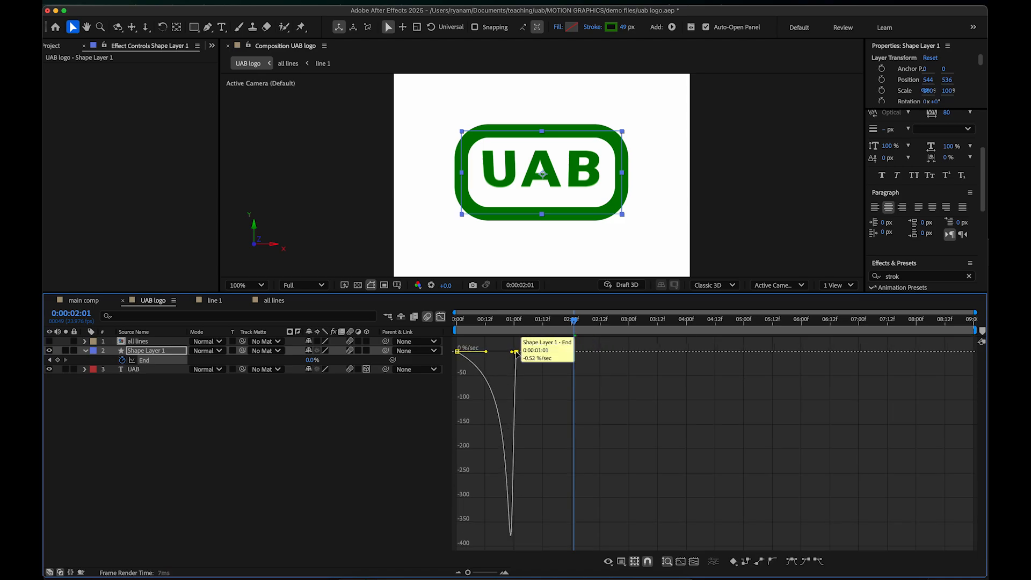
{"action": "left_click_drag", "start_coordinate": [473, 320], "coordinate": [432, 323]}
{"action": "key", "text": "space"}
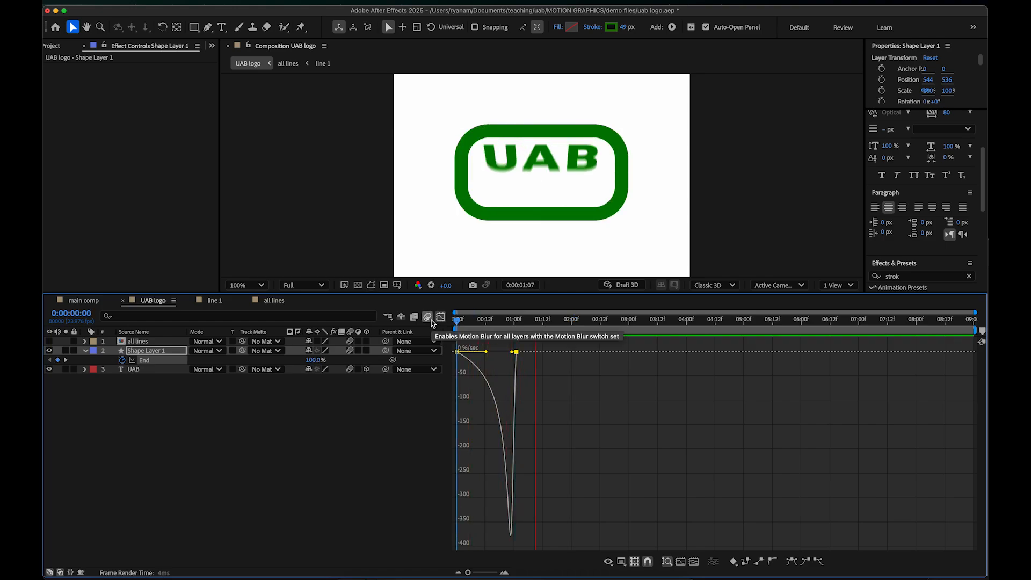
{"action": "key", "text": "space"}
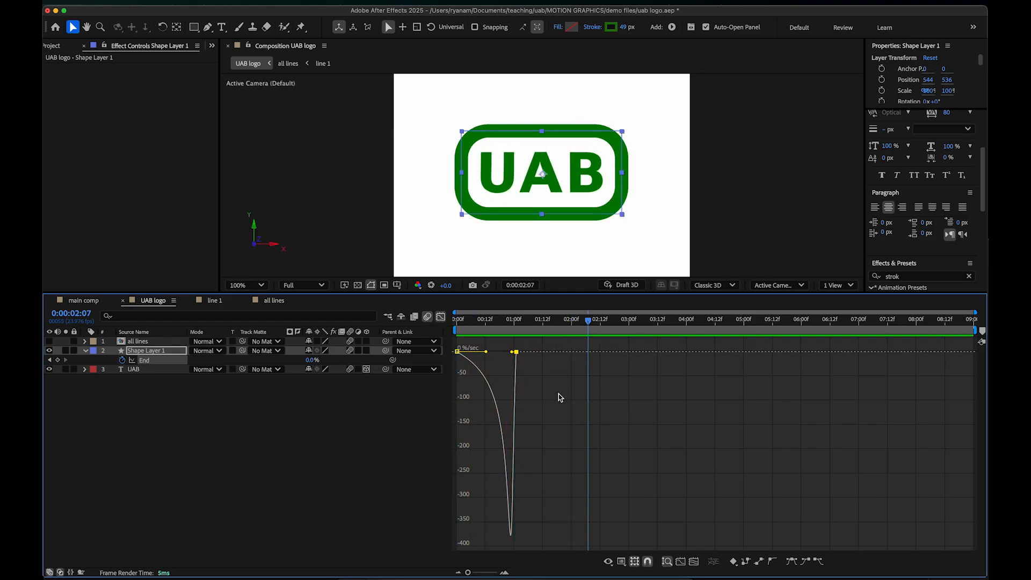
Step: Set the last End keyframe's incoming influence to about 28% and close the Graph Editor
{"action": "left_click_drag", "start_coordinate": [512, 352], "coordinate": [508, 352]}
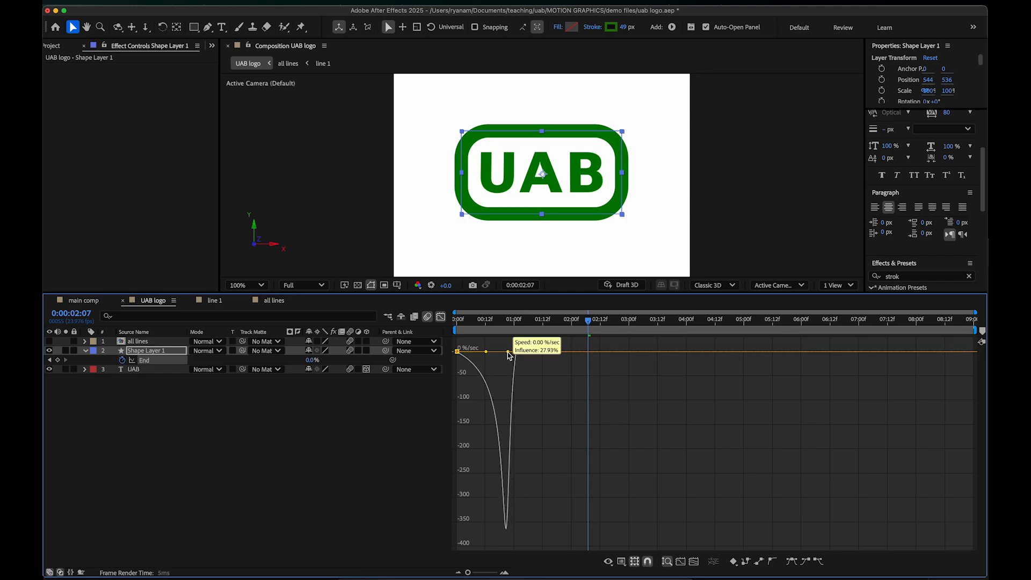
{"action": "left_click", "coordinate": [440, 316]}
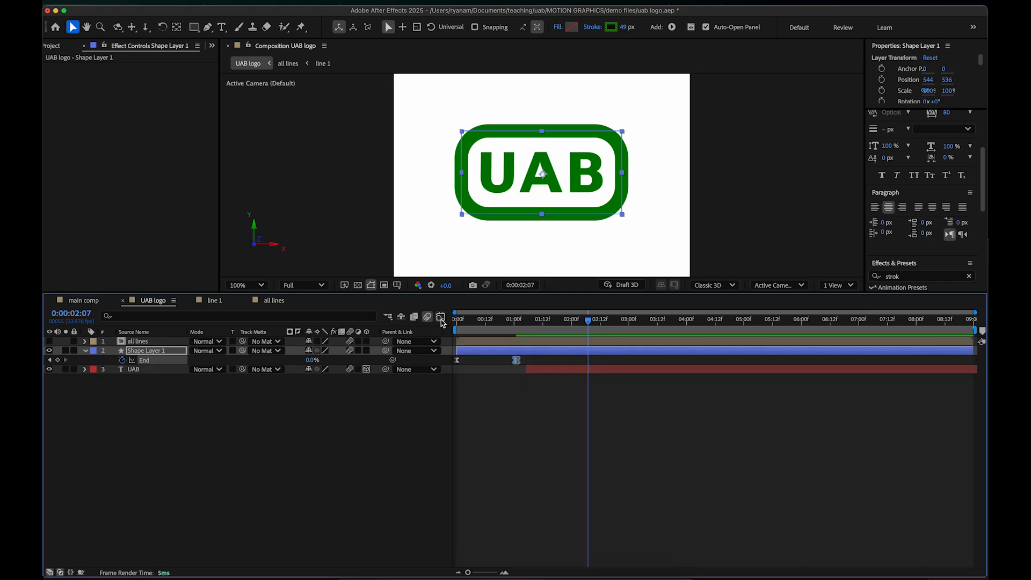
{"action": "left_click", "coordinate": [164, 433]}
Step: Reveal the UAB text layer's X Rotation keyframes, select them all, and show their speed curve in the Graph Editor
{"action": "left_click", "coordinate": [141, 371]}
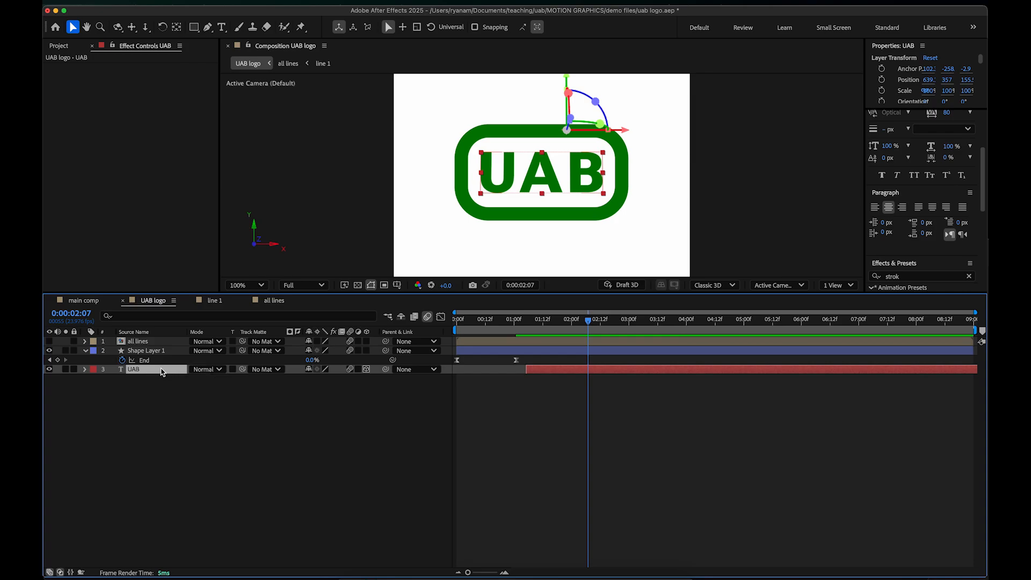
{"action": "key", "text": "u"}
{"action": "left_click_drag", "start_coordinate": [702, 419], "coordinate": [513, 383]}
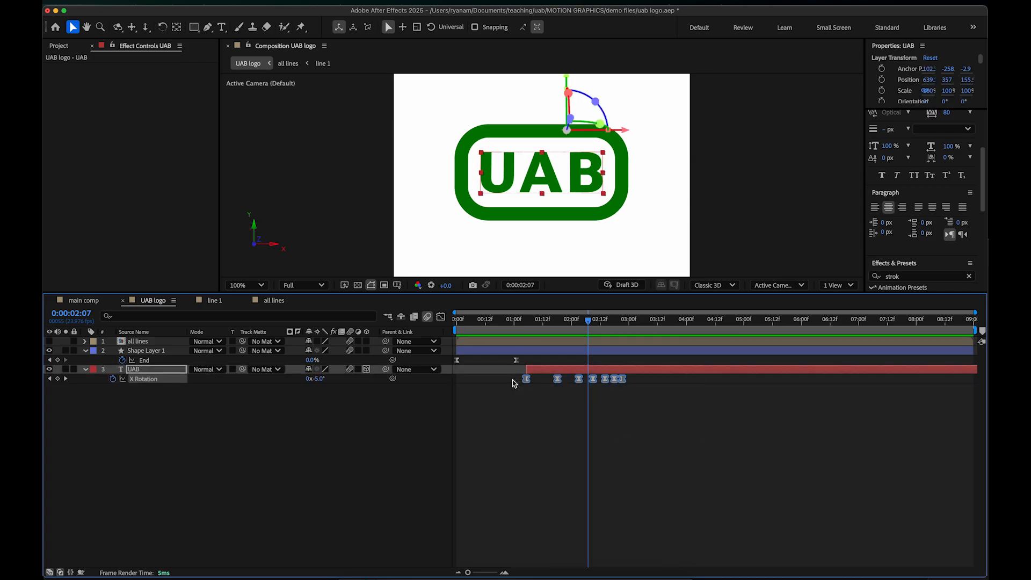
{"action": "left_click", "coordinate": [440, 316]}
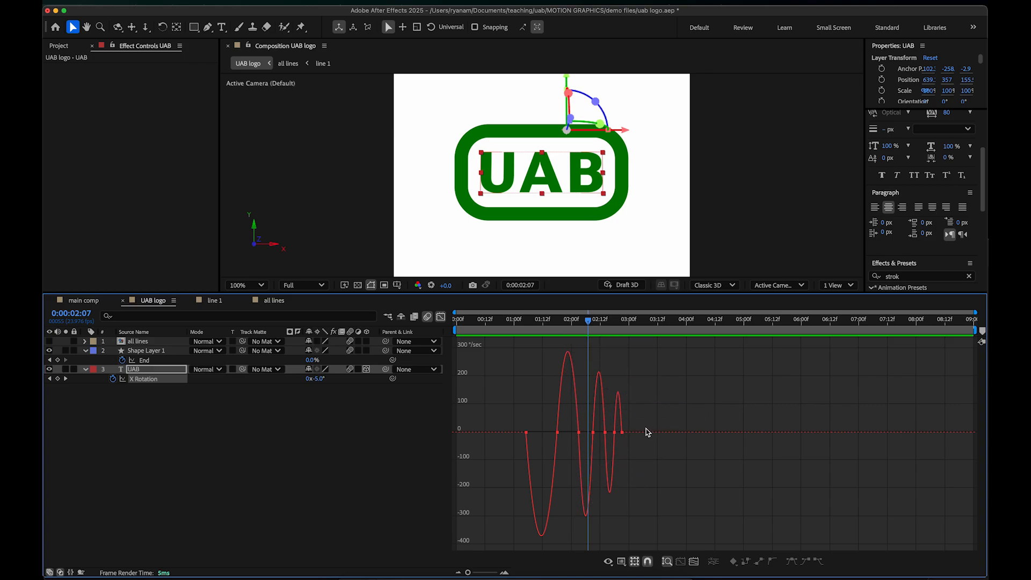
Step: Lengthen the ease handles of all X Rotation keyframes together and preview the text swing from just before one second
{"action": "left_click_drag", "start_coordinate": [644, 428], "coordinate": [517, 444]}
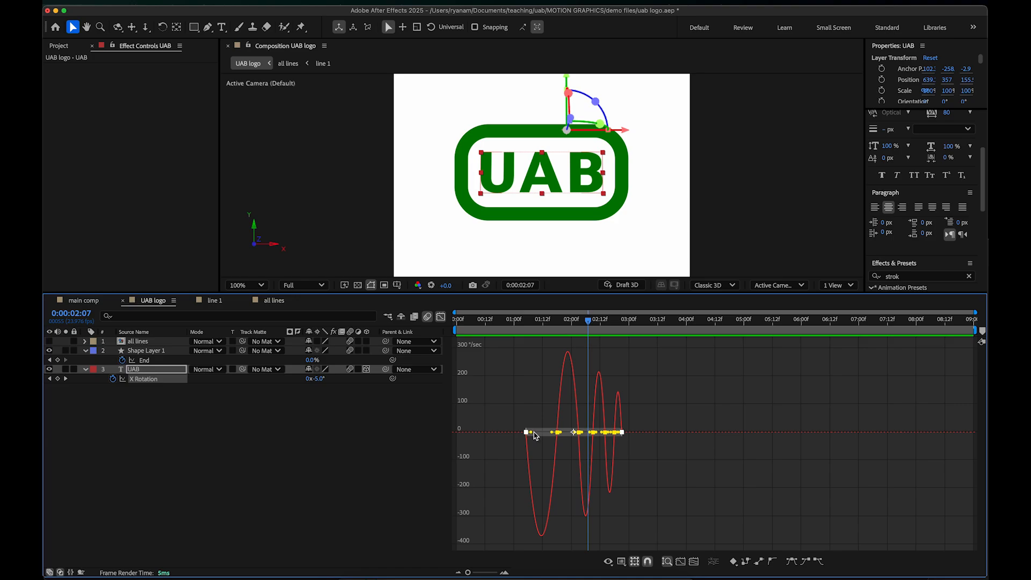
{"action": "left_click_drag", "start_coordinate": [535, 436], "coordinate": [548, 445]}
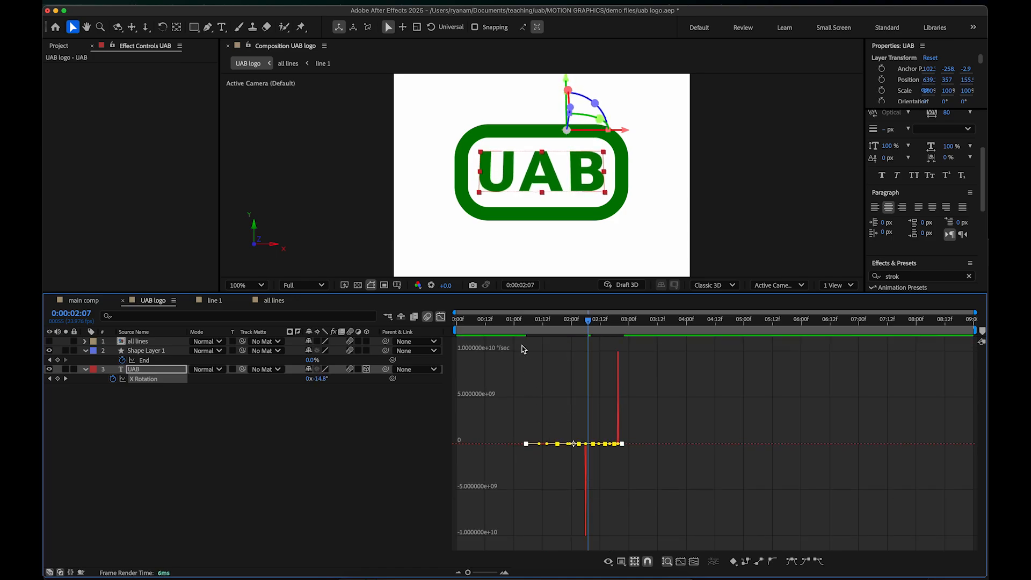
{"action": "left_click", "coordinate": [513, 322]}
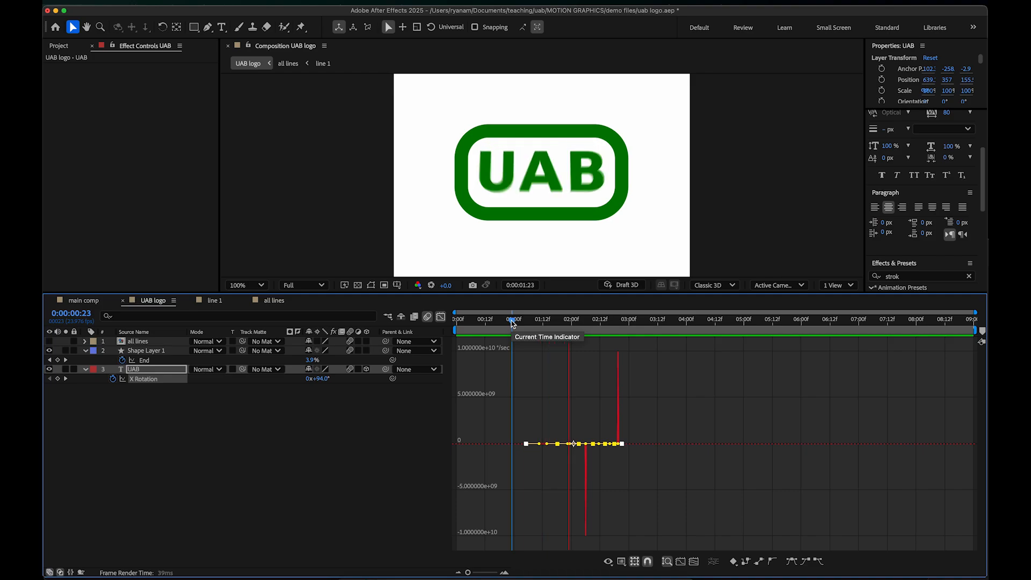
{"action": "key", "text": "space"}
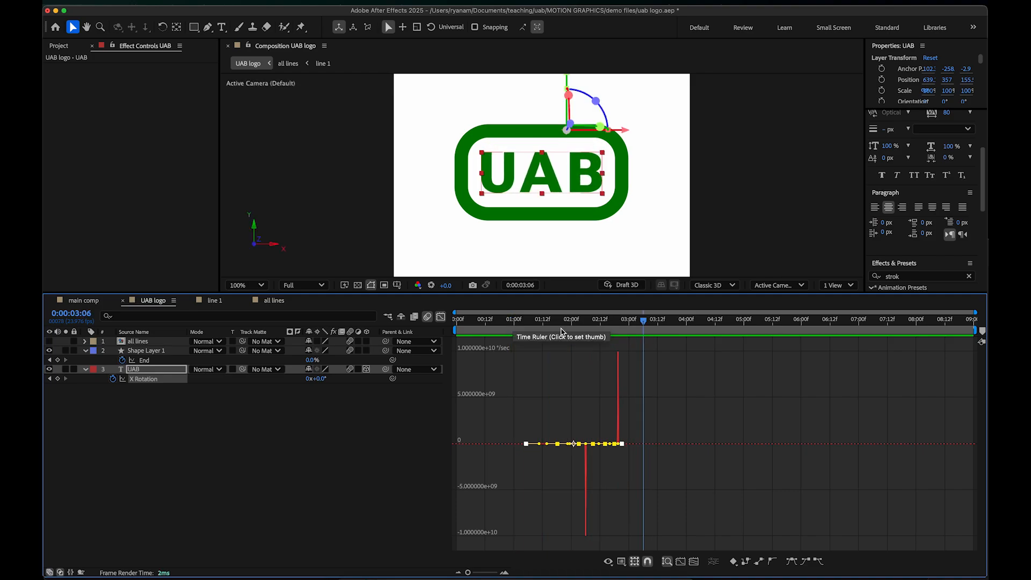
{"action": "left_click_drag", "start_coordinate": [545, 322], "coordinate": [509, 324]}
{"action": "key", "text": "space"}
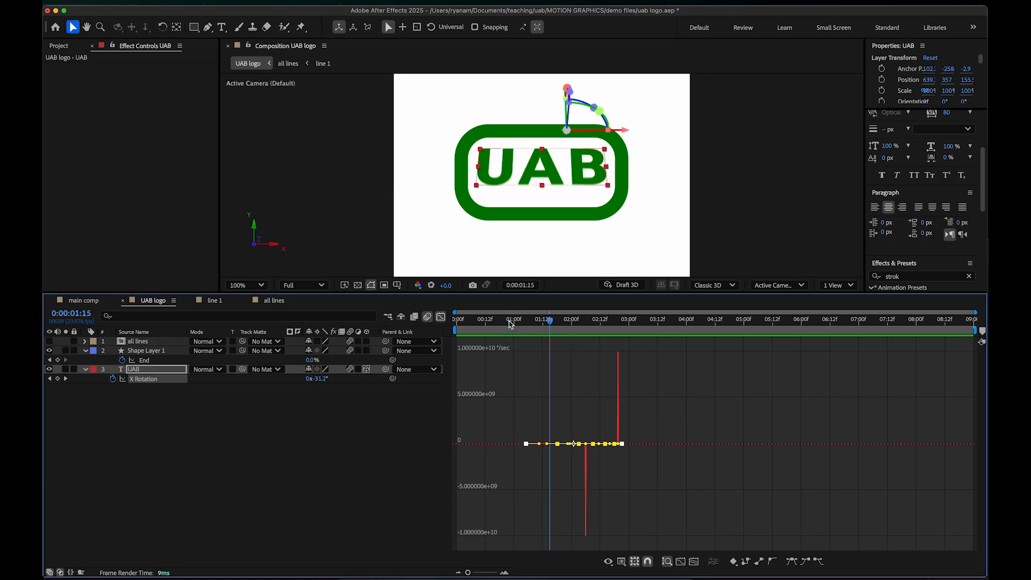
{"action": "left_click", "coordinate": [509, 324]}
{"action": "key", "text": "space"}
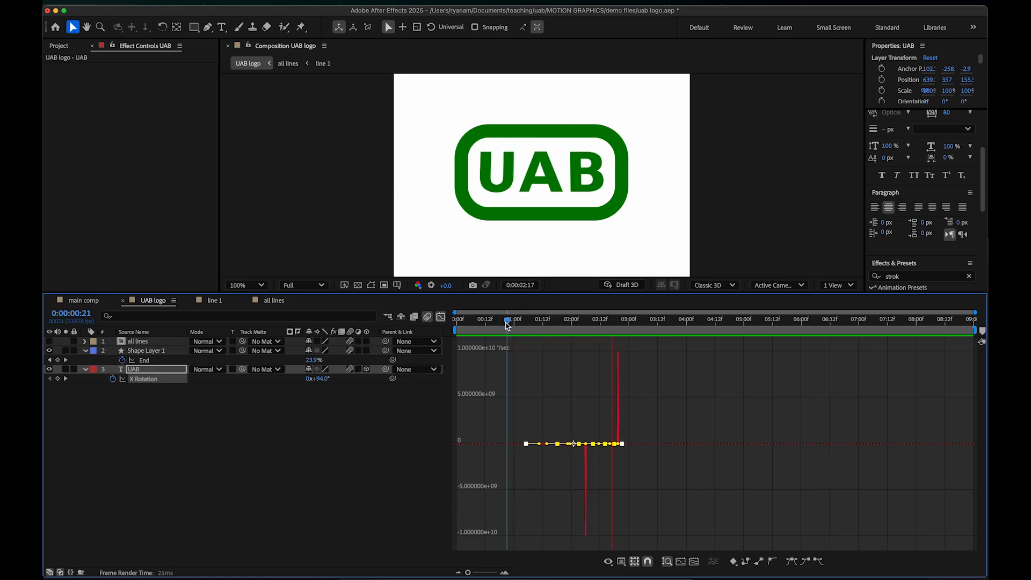
{"action": "key", "text": "space"}
Step: Shorten the ease handles of the last five X Rotation keyframes to lower the later speed peaks, and preview the swing
{"action": "left_click", "coordinate": [658, 443]}
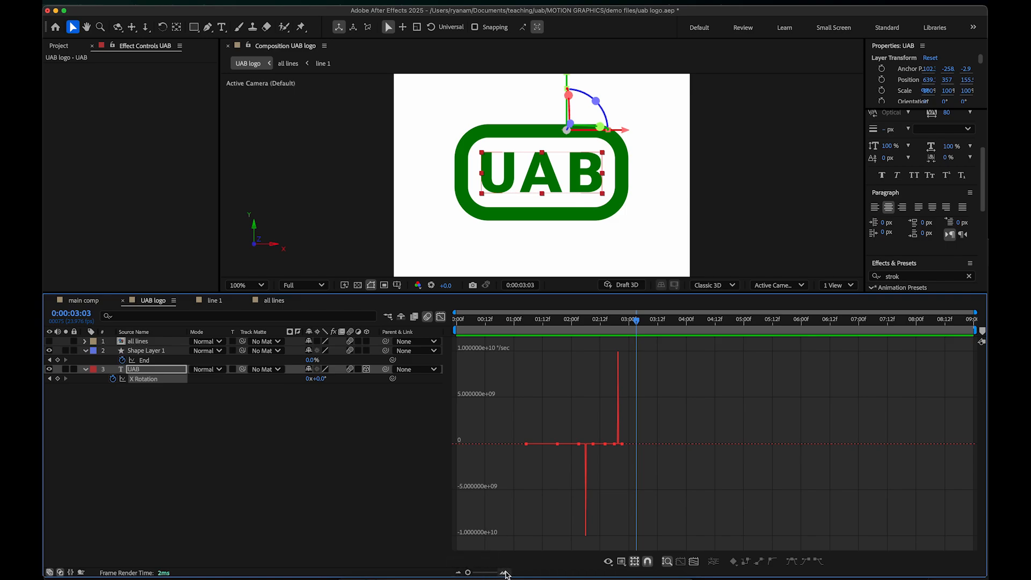
{"action": "left_click_drag", "start_coordinate": [469, 573], "coordinate": [485, 574]}
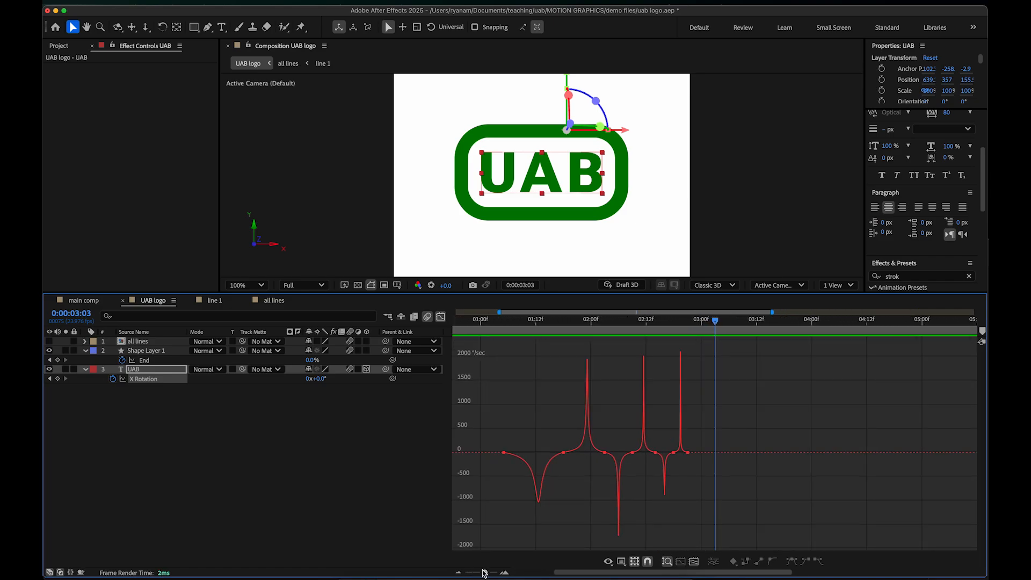
{"action": "left_click_drag", "start_coordinate": [698, 450], "coordinate": [601, 464]}
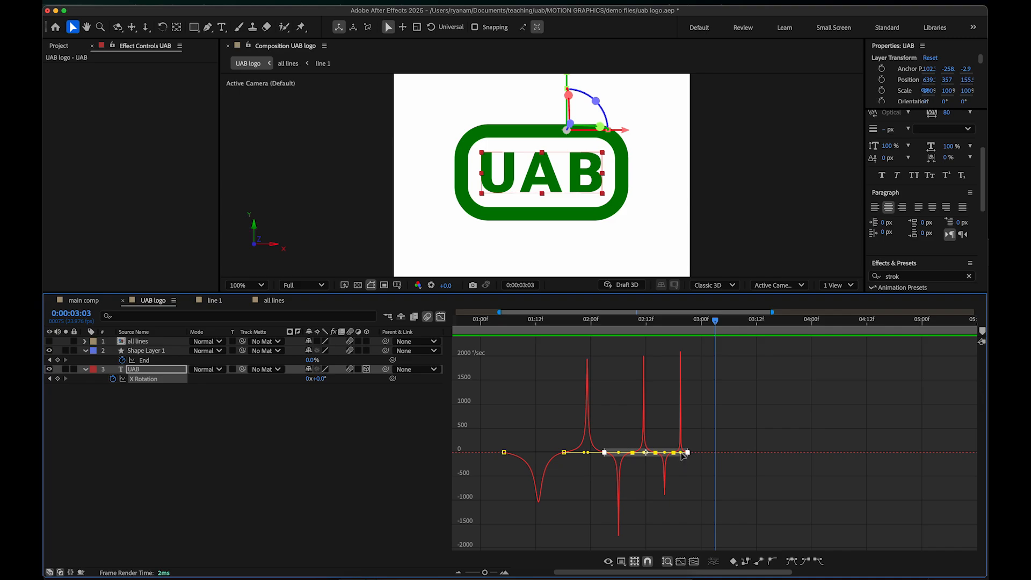
{"action": "left_click_drag", "start_coordinate": [681, 453], "coordinate": [684, 452]}
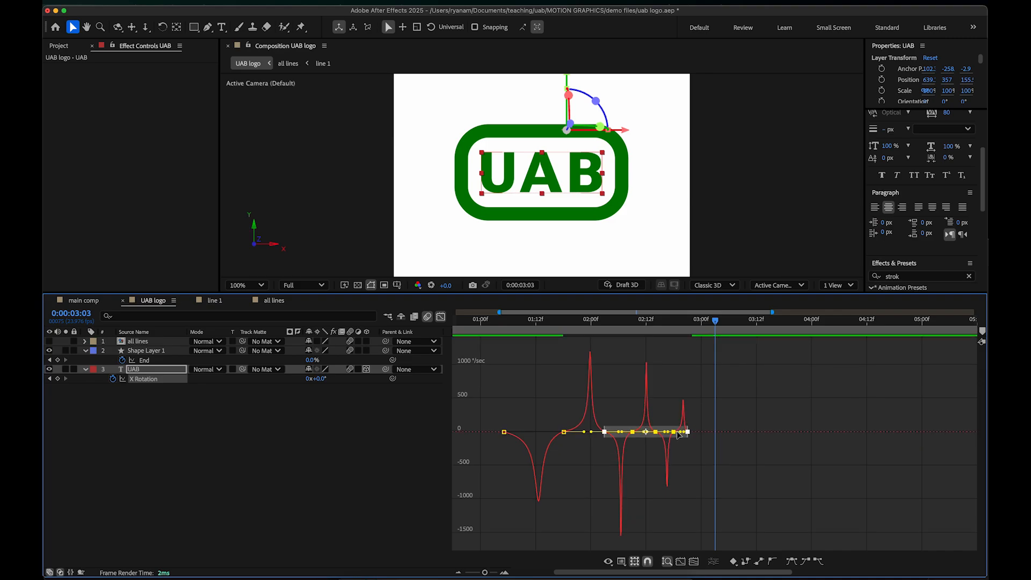
{"action": "left_click_drag", "start_coordinate": [677, 433], "coordinate": [677, 434]}
{"action": "left_click", "coordinate": [476, 321]}
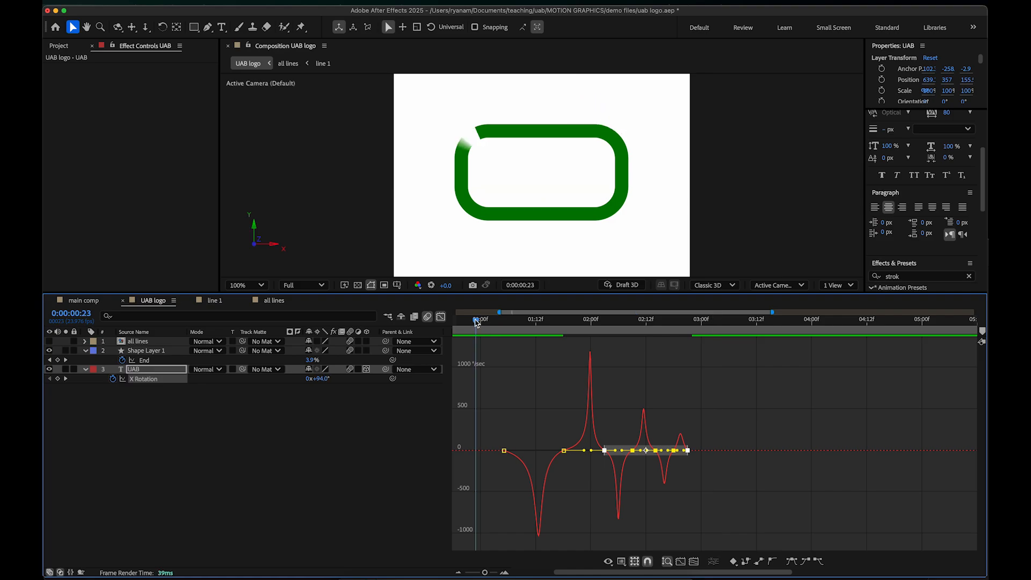
{"action": "key", "text": "space"}
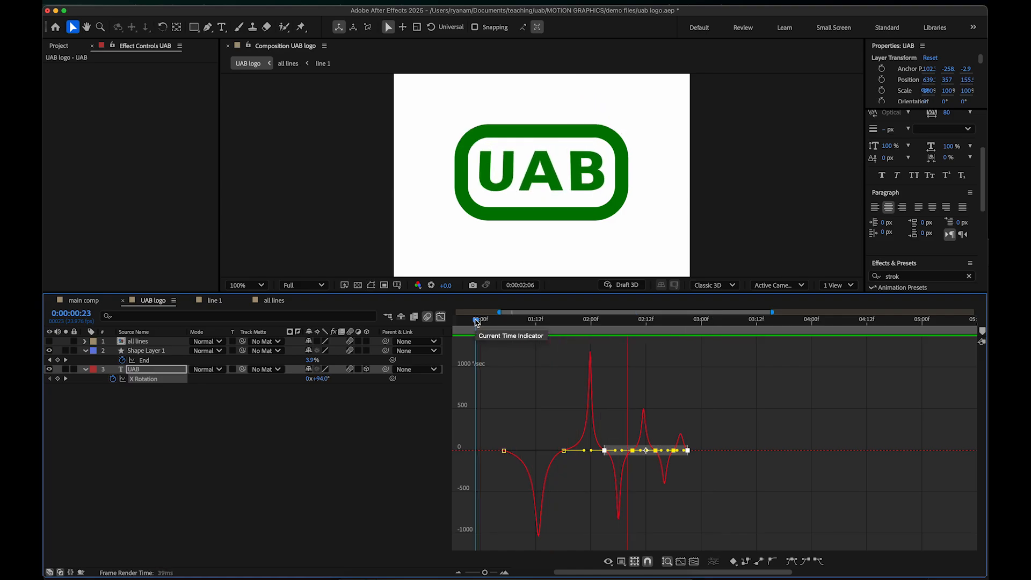
{"action": "key", "text": "space"}
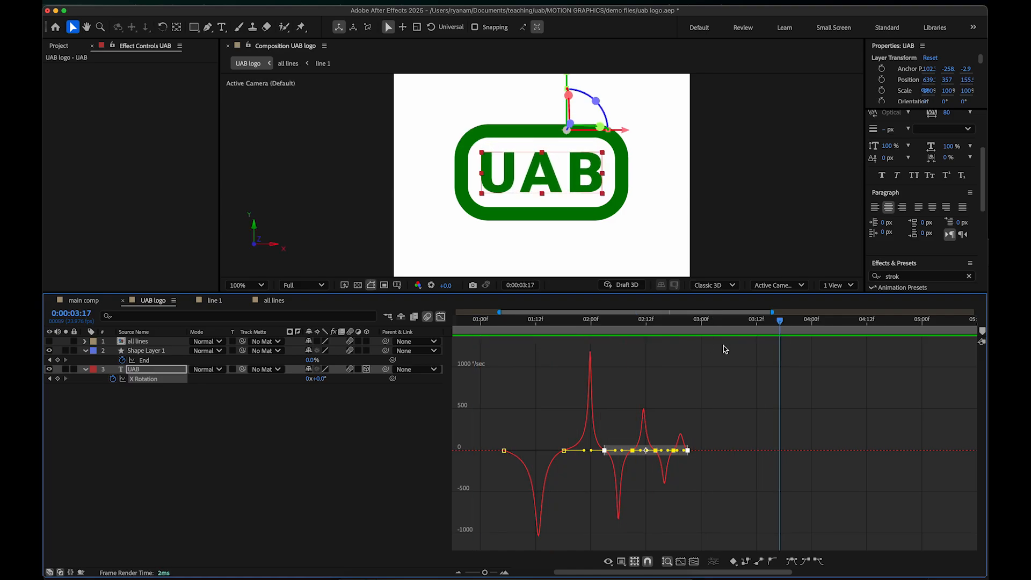
{"action": "left_click", "coordinate": [714, 409]}
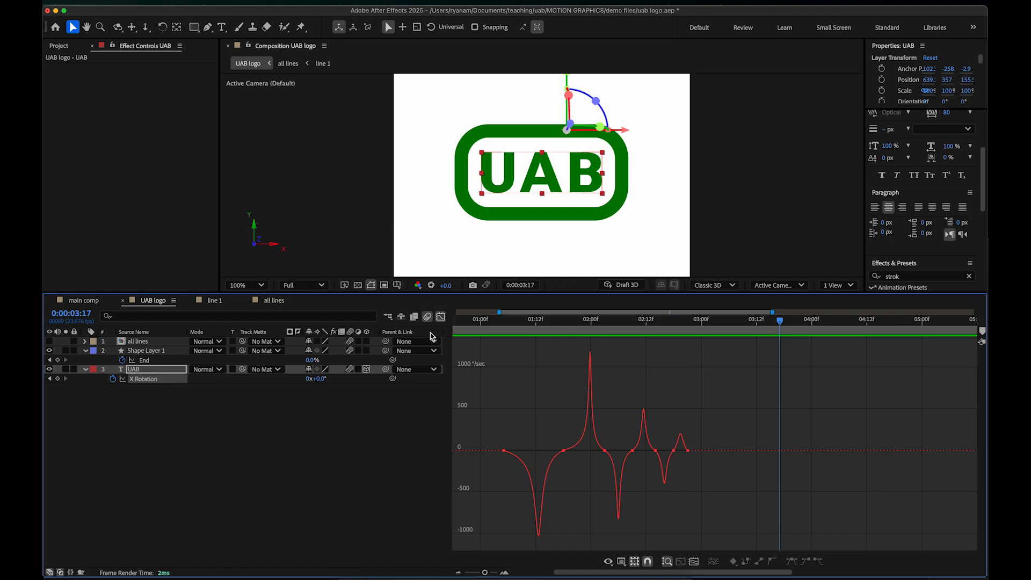
Step: Close the Graph Editor, make the all lines layer visible again, and select it
{"action": "left_click", "coordinate": [440, 316]}
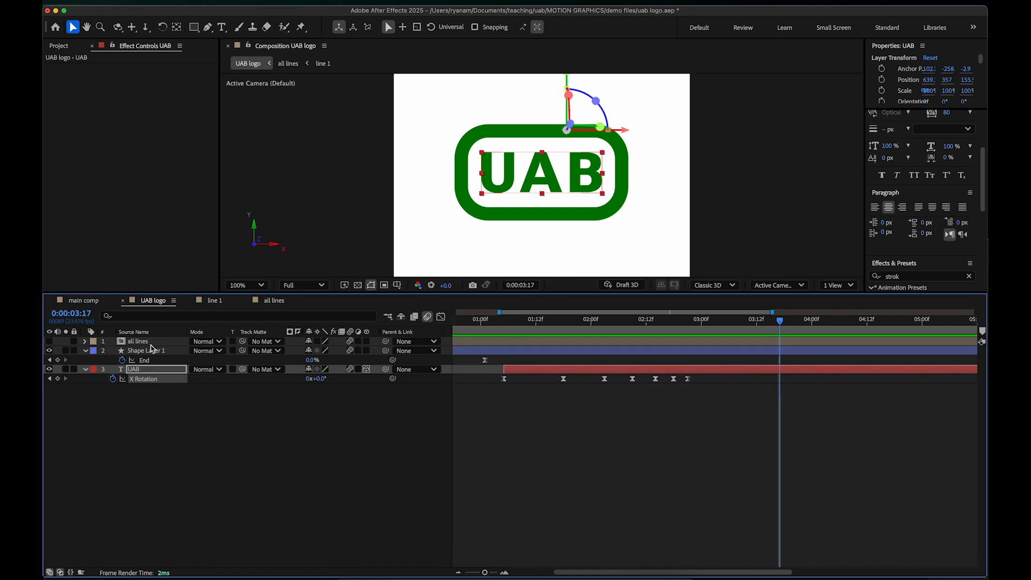
{"action": "left_click", "coordinate": [50, 341]}
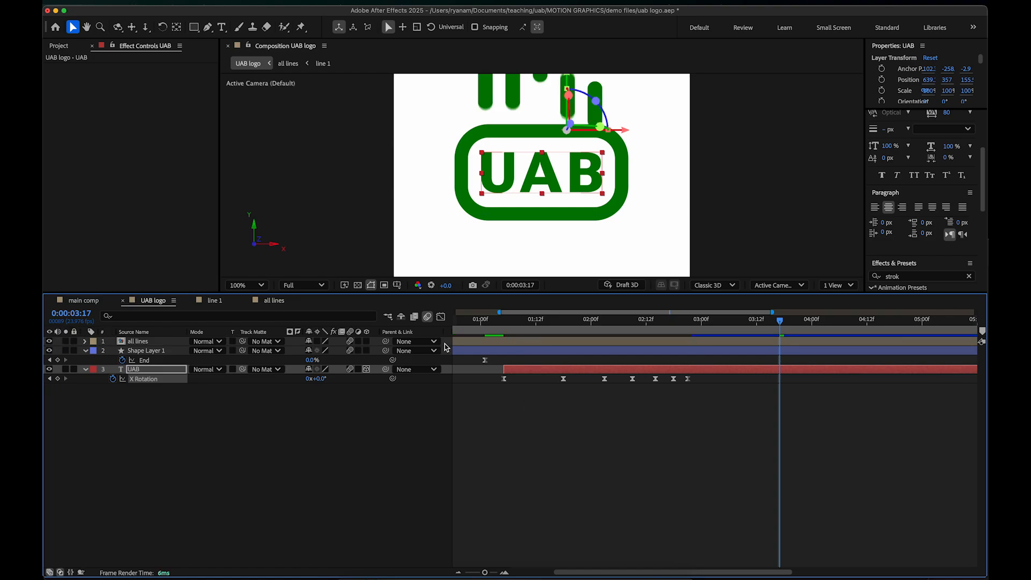
{"action": "left_click", "coordinate": [138, 342]}
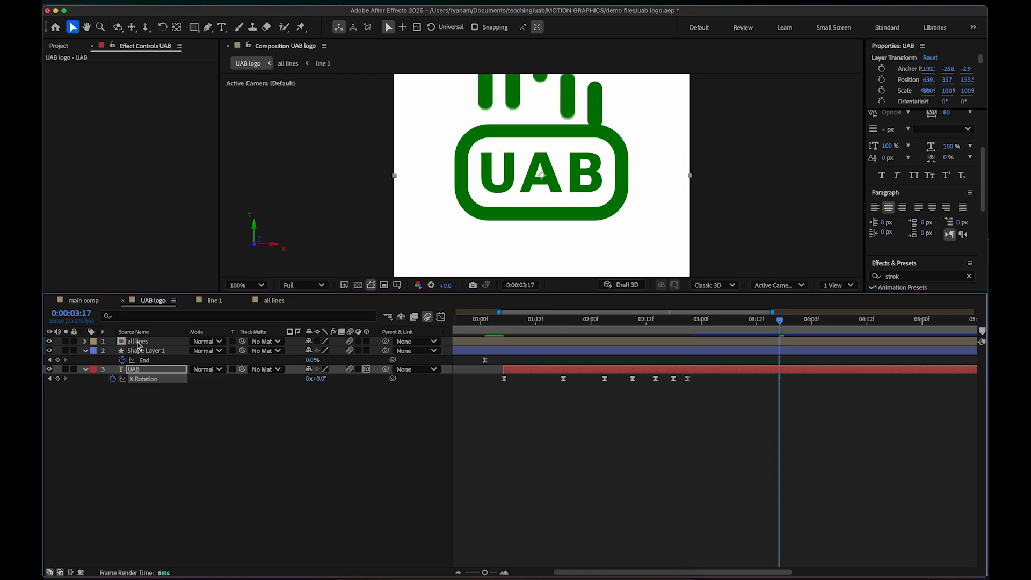
Step: Open the line 1 composition, enlarge the viewer area, and reveal Shape Layer 2's Position keyframes
{"action": "left_click", "coordinate": [214, 302]}
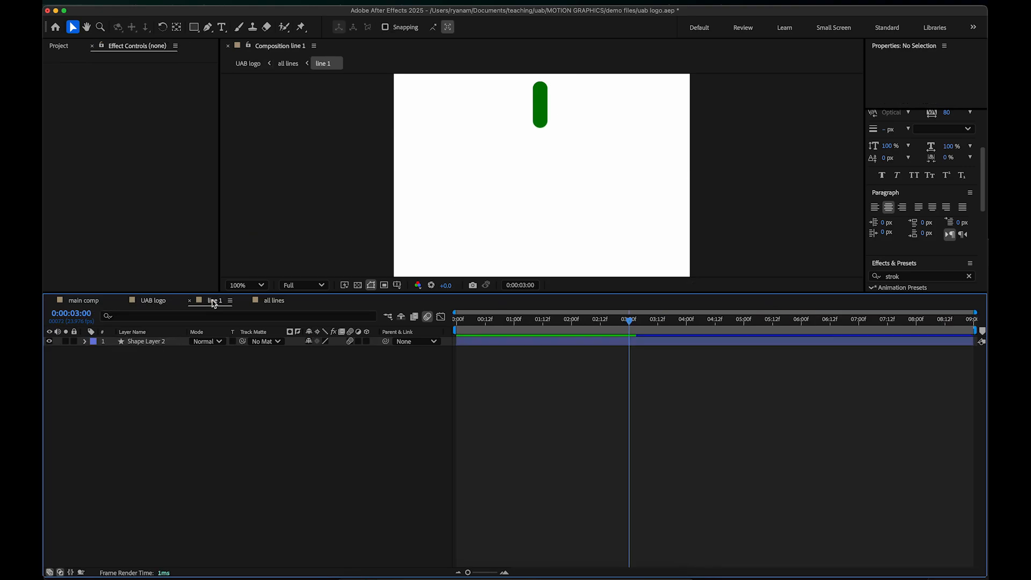
{"action": "left_click_drag", "start_coordinate": [562, 292], "coordinate": [564, 412]}
{"action": "left_click", "coordinate": [510, 465]}
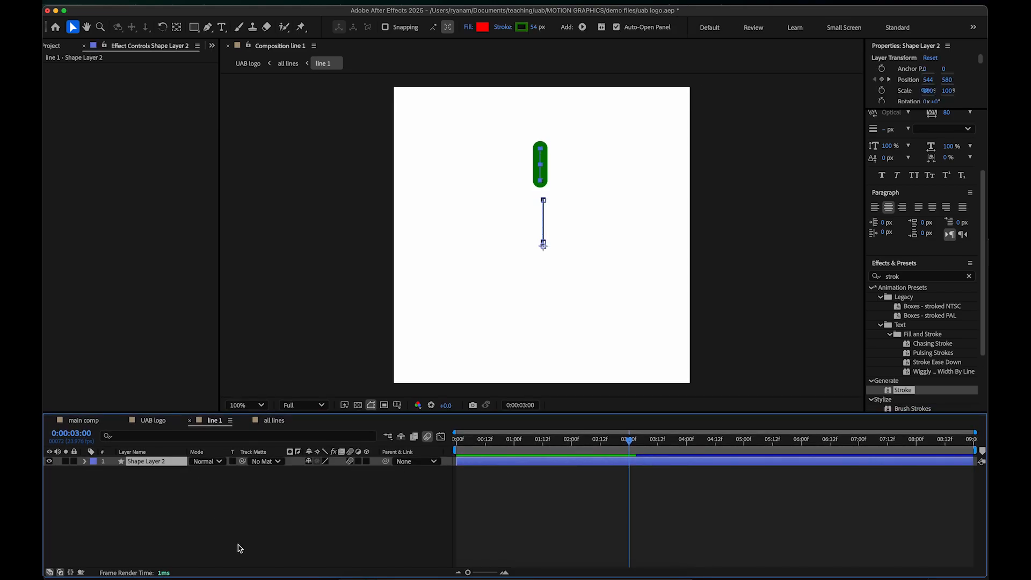
{"action": "key", "text": "u"}
Step: Preview the line's motion from about three seconds and park the playhead on the first Position keyframe at 0:00:03:03
{"action": "left_click", "coordinate": [636, 441]}
{"action": "left_click_drag", "start_coordinate": [639, 445], "coordinate": [629, 443]}
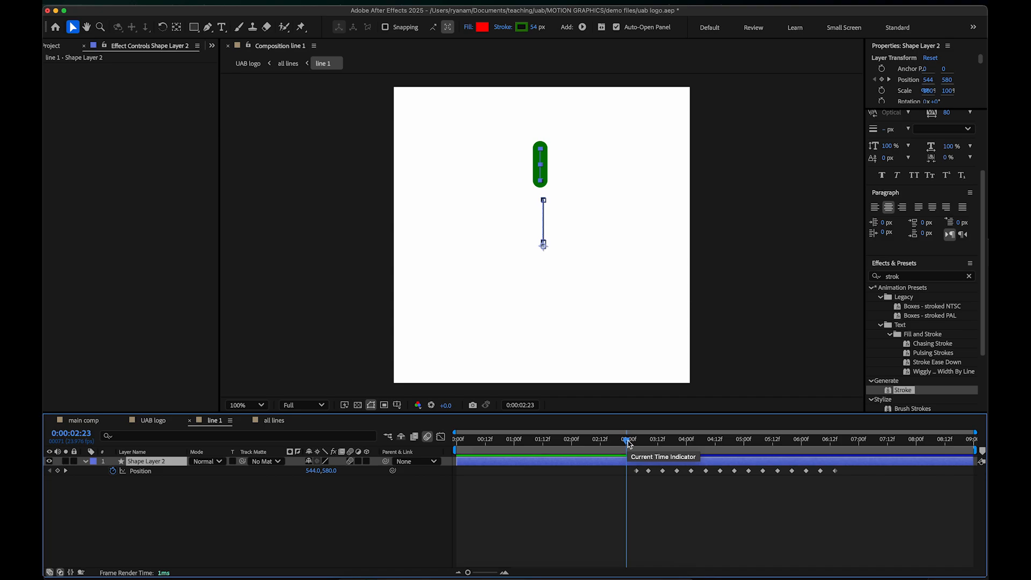
{"action": "mouse_move", "coordinate": [627, 441]}
{"action": "left_mouse_down"}
{"action": "mouse_move", "coordinate": [683, 445]}
{"action": "mouse_move", "coordinate": [603, 445]}
{"action": "mouse_move", "coordinate": [631, 444]}
{"action": "left_mouse_up"}
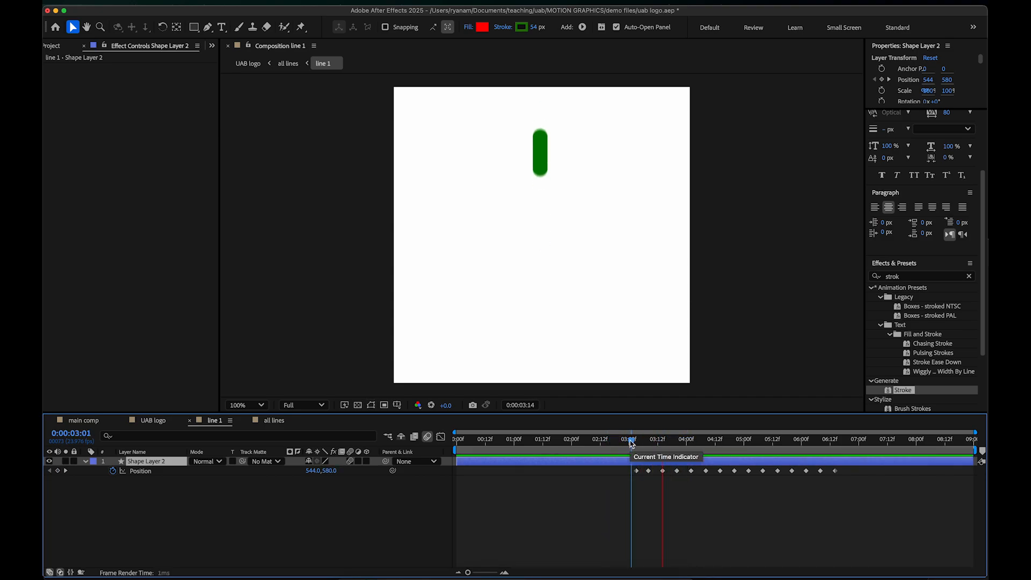
{"action": "left_click", "coordinate": [633, 442]}
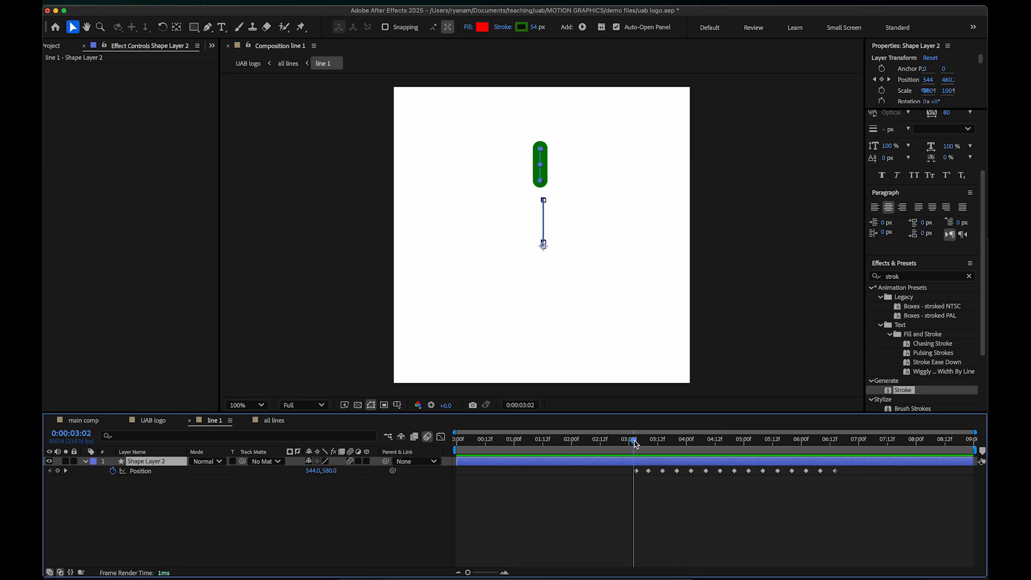
{"action": "left_click_drag", "start_coordinate": [634, 443], "coordinate": [637, 443]}
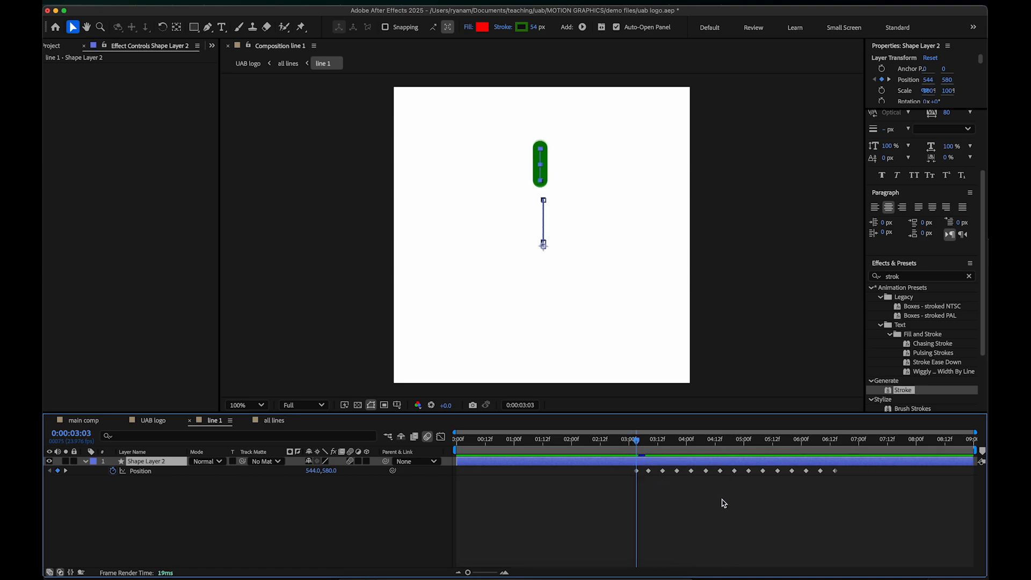
Step: Check the Position speed graph, and apply Easy Ease to all of Shape Layer 2's Position keyframes
{"action": "left_click", "coordinate": [440, 437]}
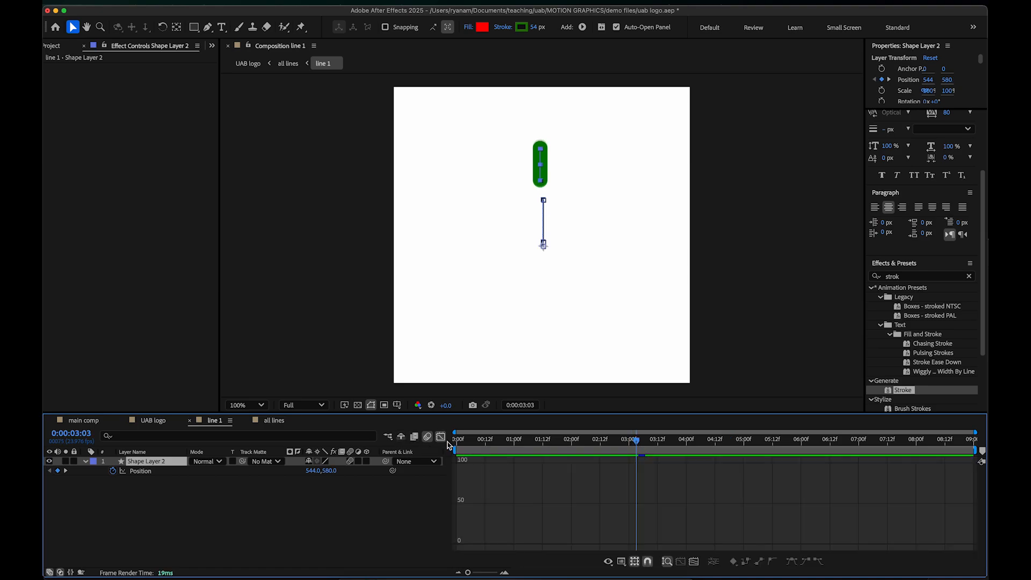
{"action": "left_click", "coordinate": [441, 437]}
{"action": "left_click_drag", "start_coordinate": [874, 519], "coordinate": [630, 468]}
{"action": "left_click", "coordinate": [440, 436]}
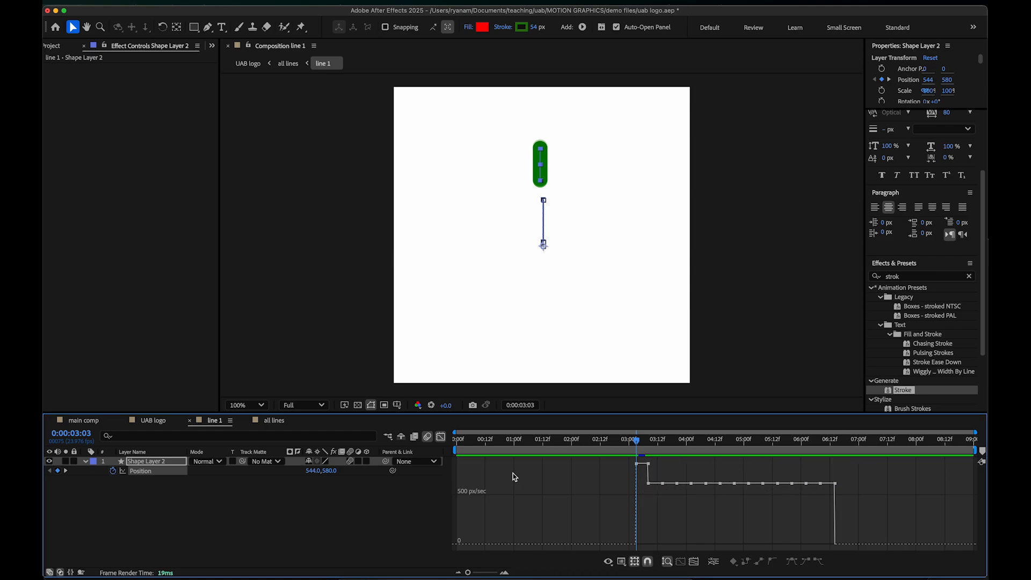
{"action": "left_click", "coordinate": [440, 436]}
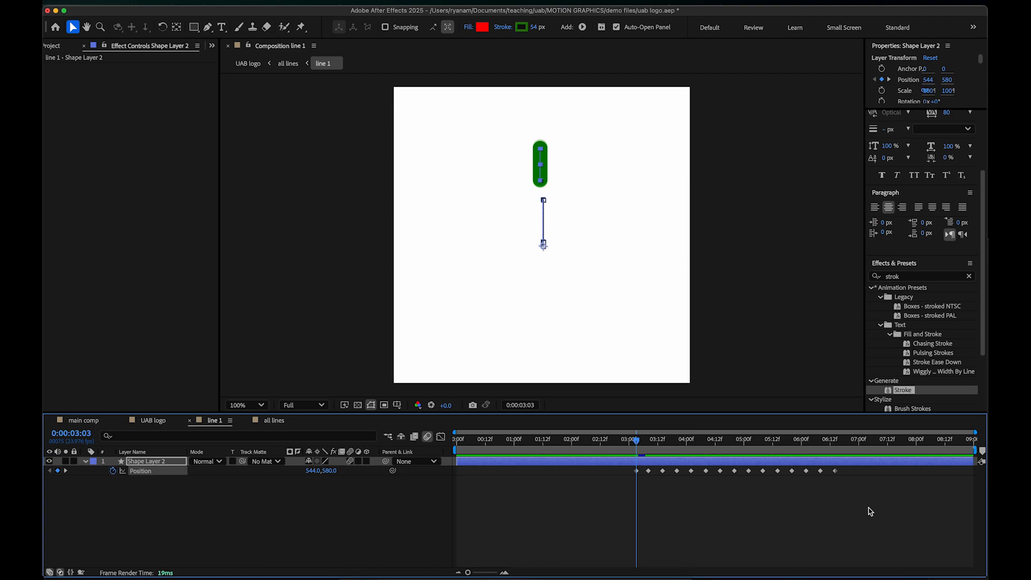
{"action": "left_click_drag", "start_coordinate": [868, 508], "coordinate": [630, 474]}
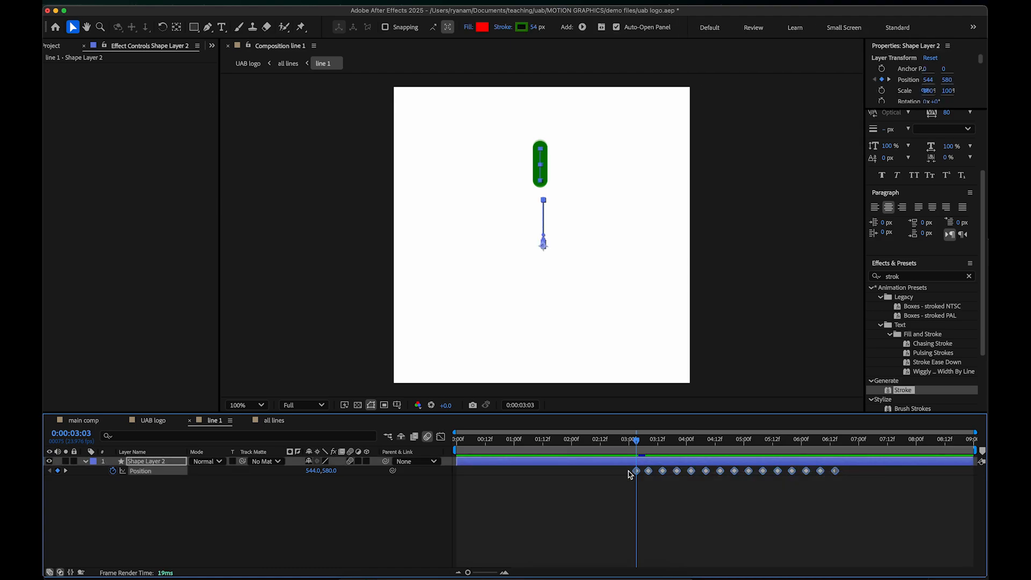
{"action": "key", "text": "F9"}
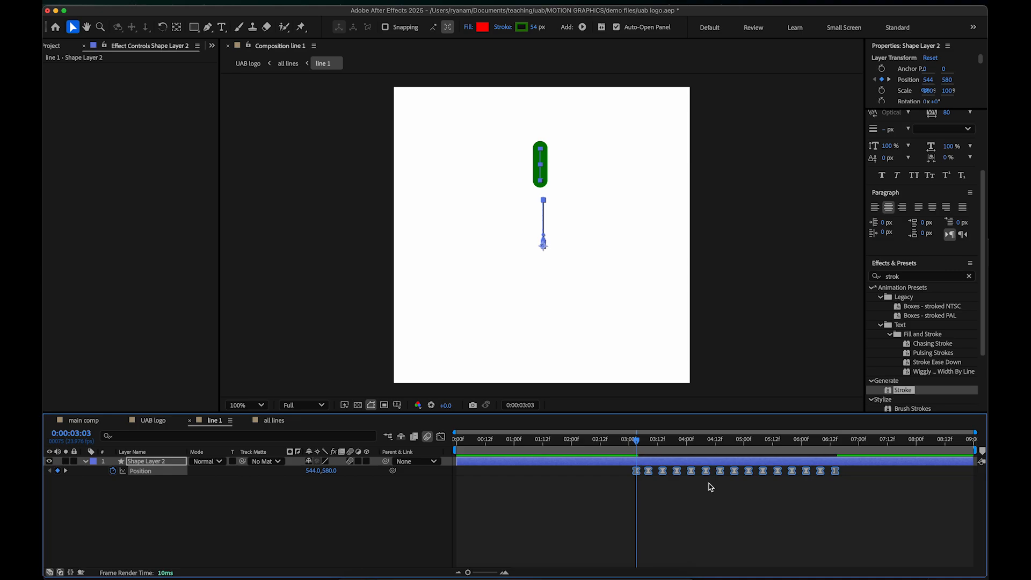
Step: Lengthen the ease handles of all Position keyframes together in the Graph Editor to sharpen the speed peaks
{"action": "left_click", "coordinate": [441, 437]}
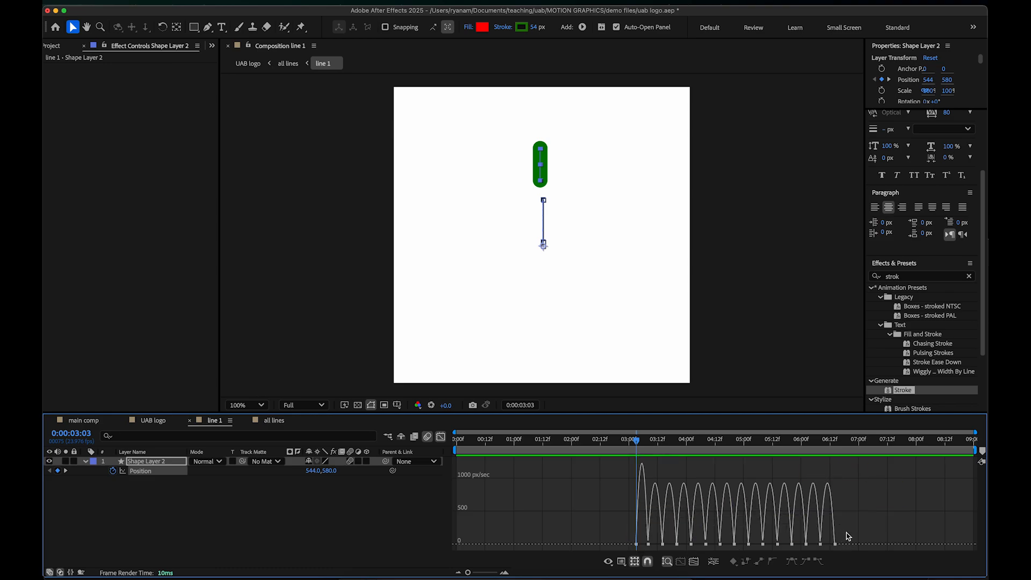
{"action": "left_click_drag", "start_coordinate": [847, 536], "coordinate": [615, 463]}
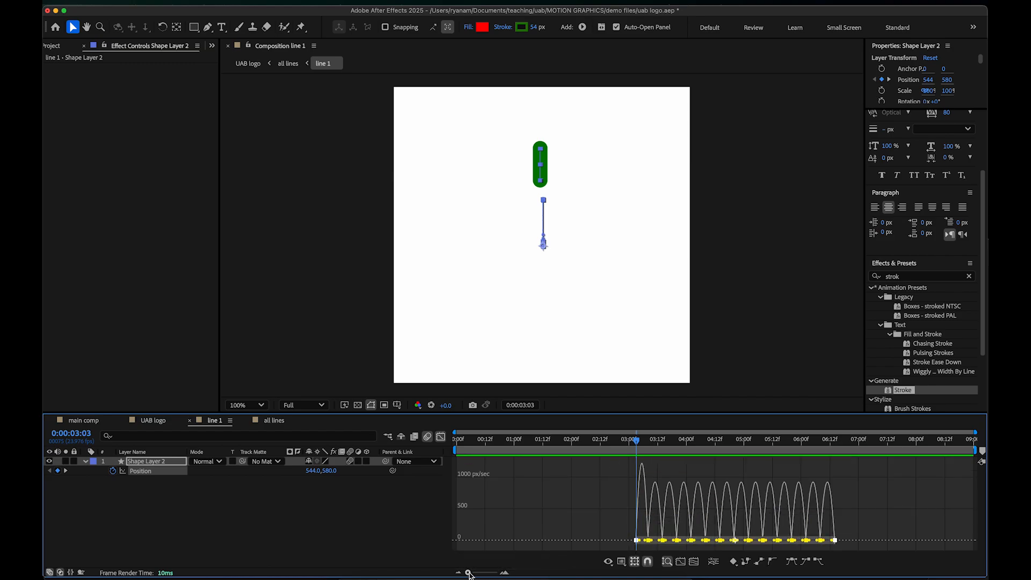
{"action": "left_click", "coordinate": [503, 573]}
{"action": "left_click", "coordinate": [503, 572]}
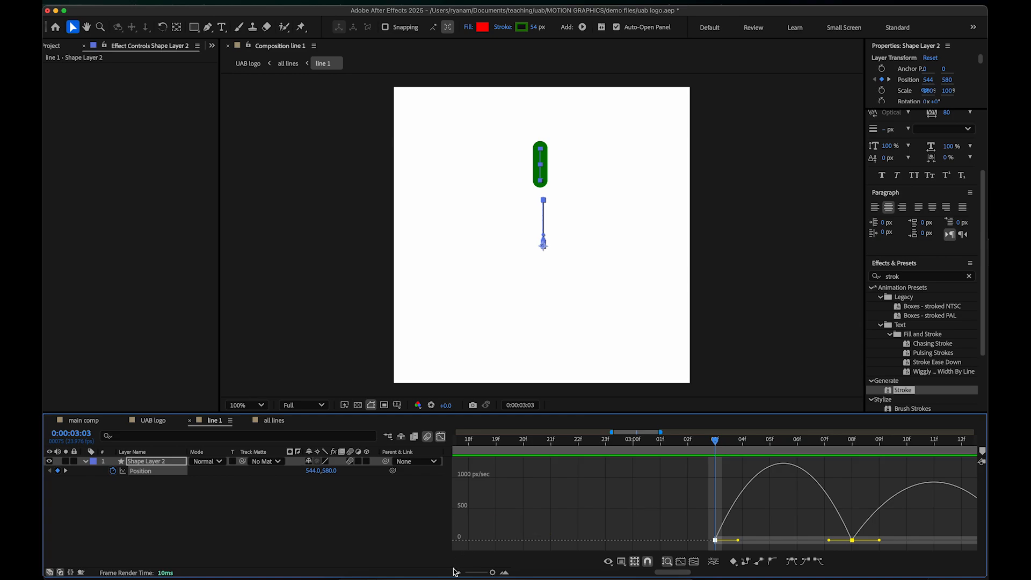
{"action": "left_click", "coordinate": [484, 574]}
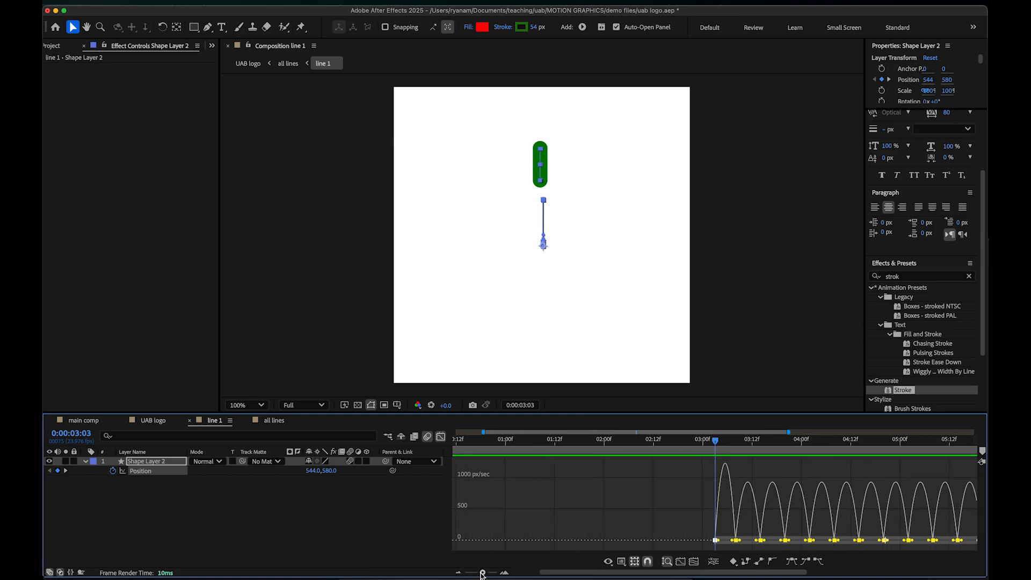
{"action": "left_click_drag", "start_coordinate": [578, 572], "coordinate": [659, 577]}
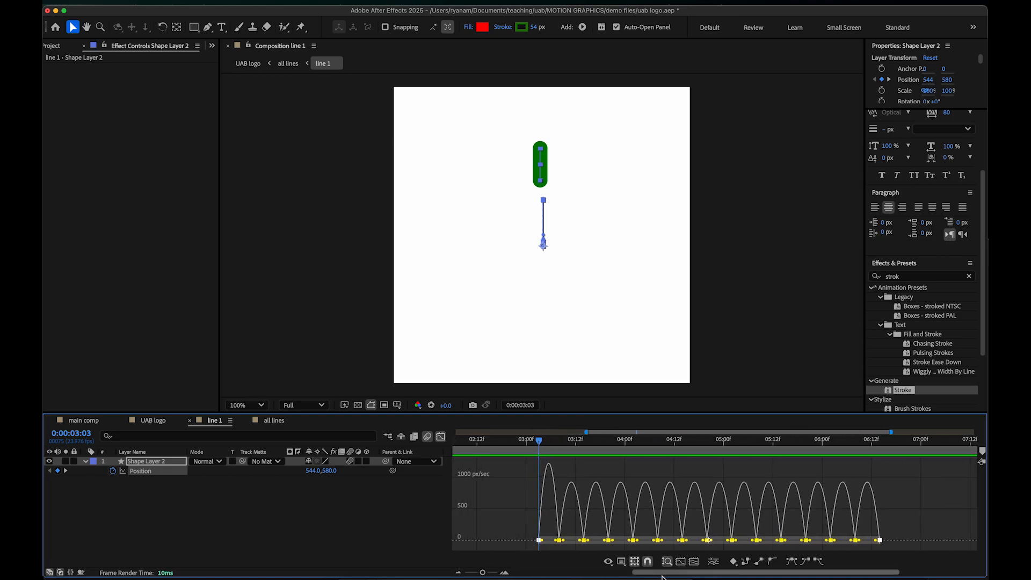
{"action": "left_click_drag", "start_coordinate": [728, 543], "coordinate": [669, 543]}
{"action": "left_click", "coordinate": [711, 542]}
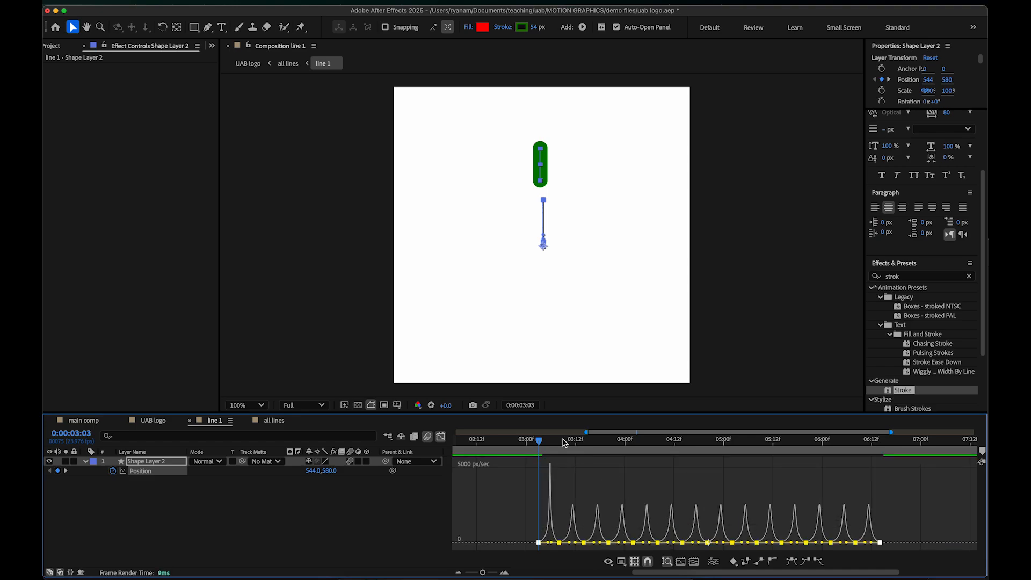
Step: Preview the eased line motion from 0:00:03:02 and close the Graph Editor
{"action": "left_click", "coordinate": [534, 441]}
{"action": "key", "text": "space"}
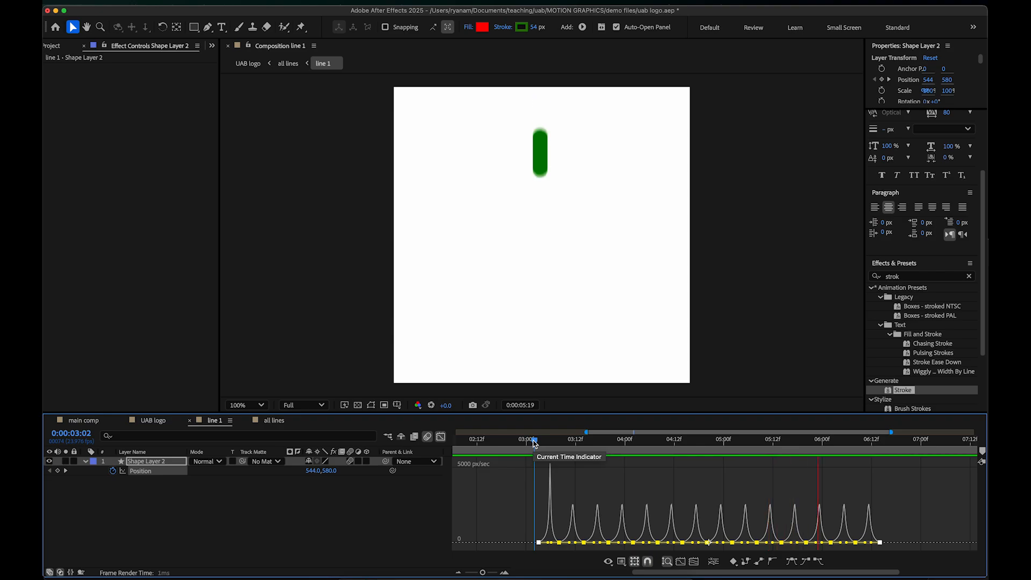
{"action": "key", "text": "space"}
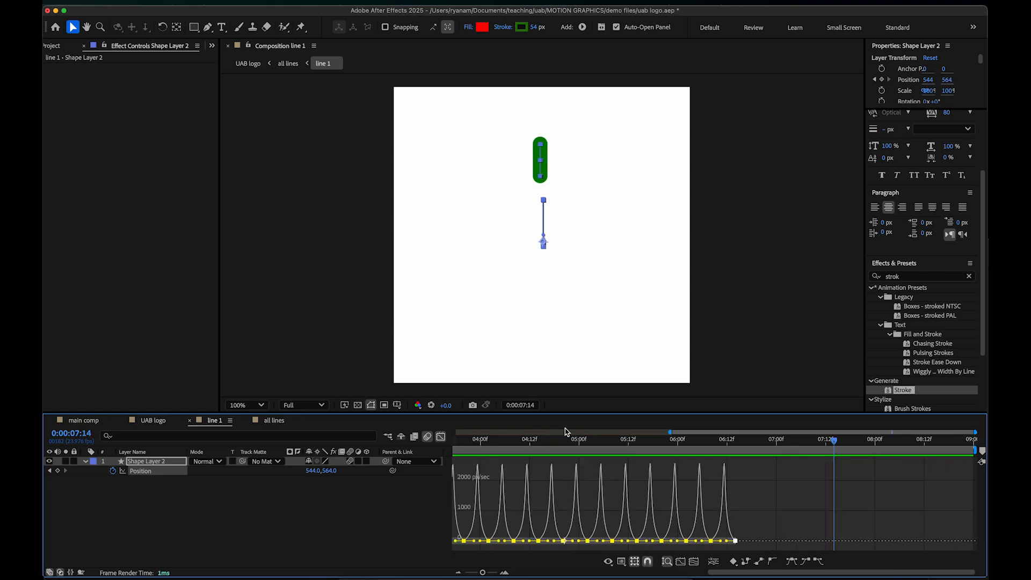
{"action": "left_click", "coordinate": [441, 436]}
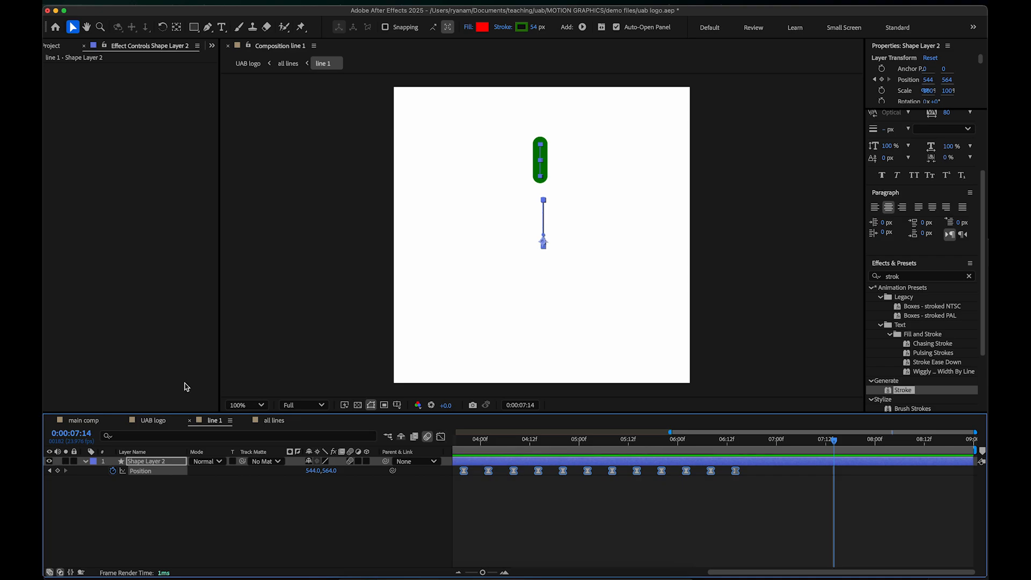
Step: In the UAB logo composition, split the all lines layer at 0:00:03:05 and delete the part before the split
{"action": "left_click", "coordinate": [146, 421]}
{"action": "mouse_move", "coordinate": [519, 440]}
{"action": "left_mouse_down"}
{"action": "mouse_move", "coordinate": [475, 449]}
{"action": "mouse_move", "coordinate": [738, 440]}
{"action": "mouse_move", "coordinate": [726, 439]}
{"action": "left_mouse_up"}
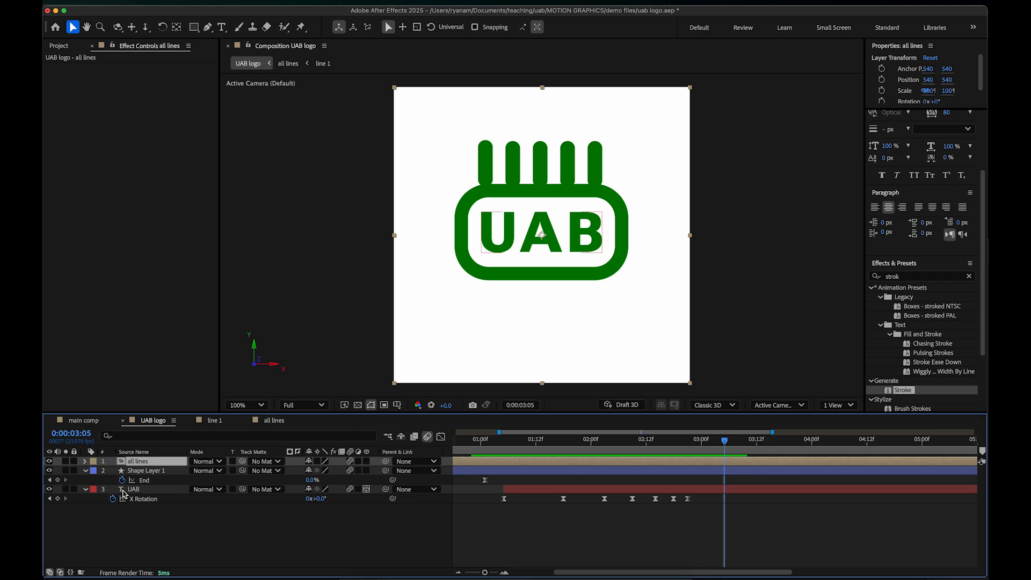
{"action": "left_click", "coordinate": [176, 2]}
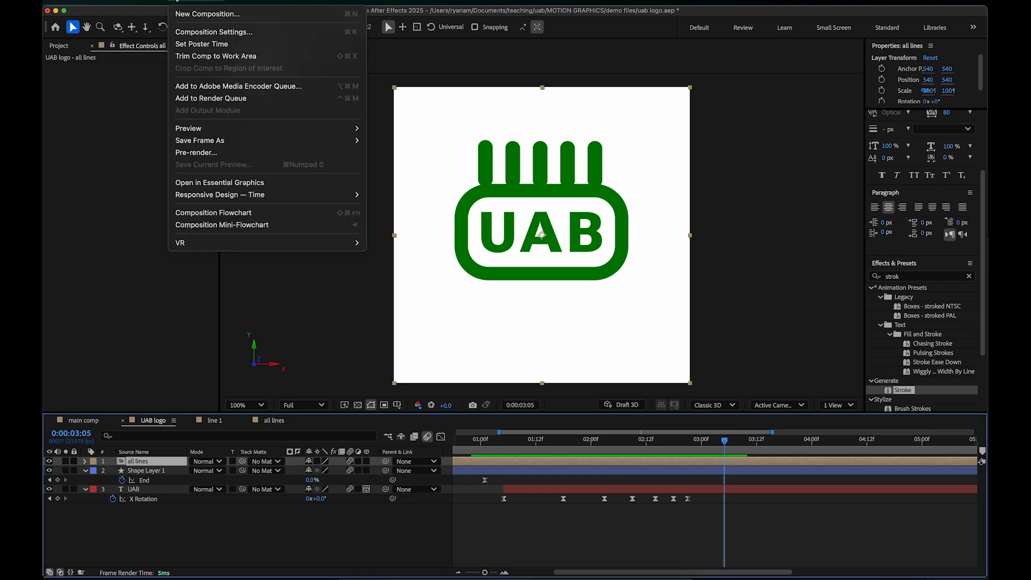
{"action": "mouse_move", "coordinate": [155, 1]}
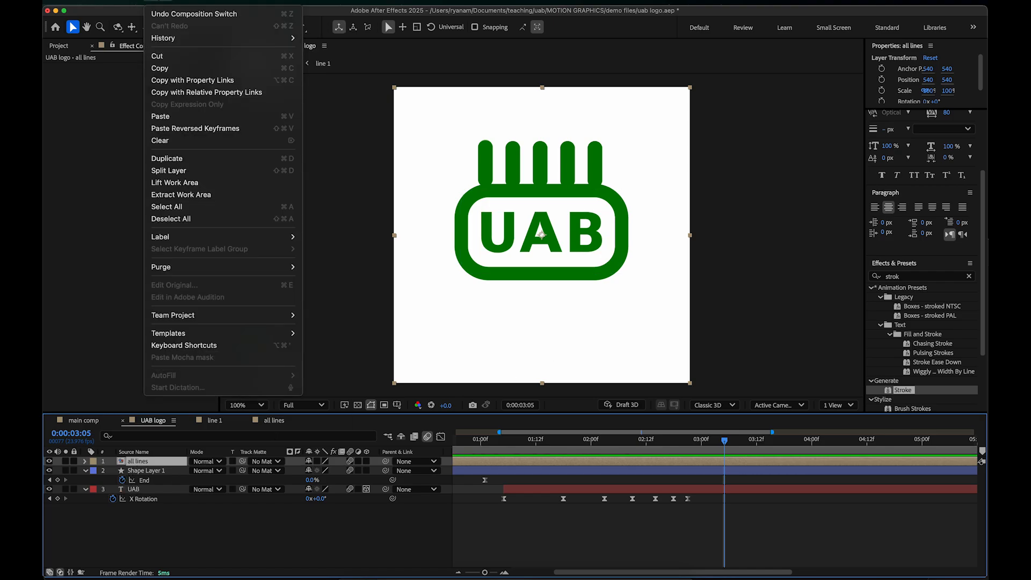
{"action": "left_click", "coordinate": [189, 170]}
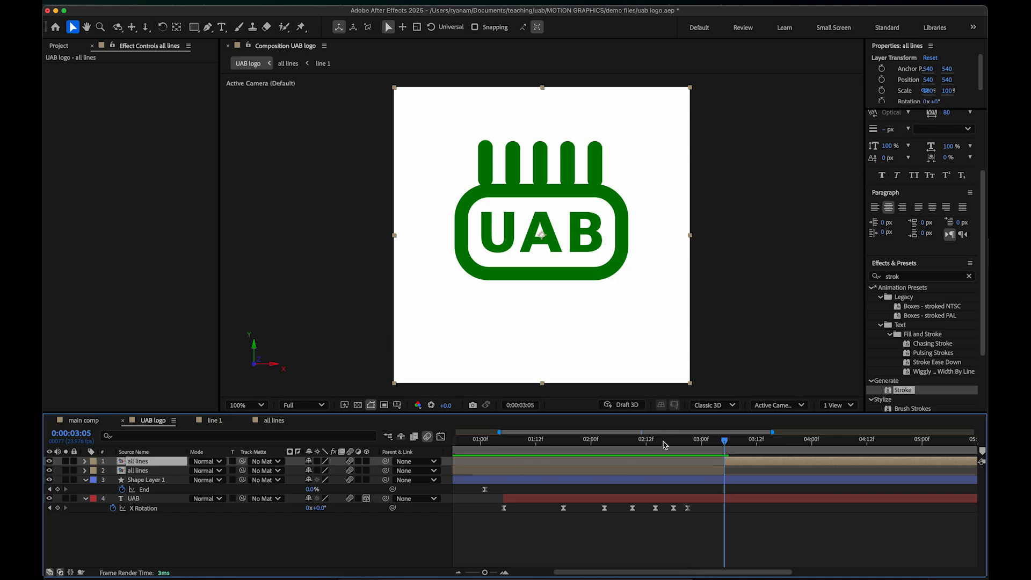
{"action": "left_click", "coordinate": [667, 471]}
{"action": "key", "text": "Delete"}
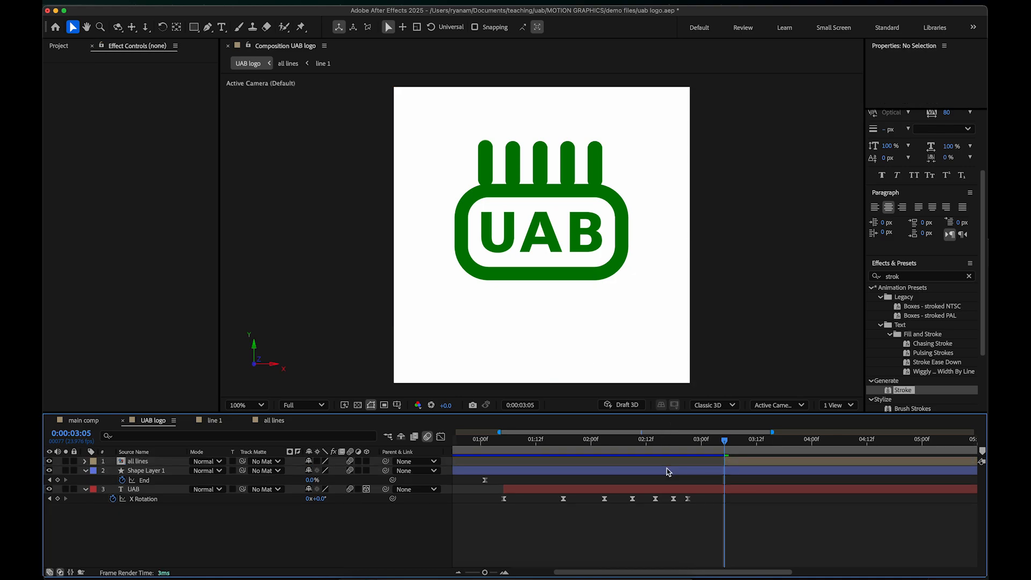
Step: Preview the logo animation from 0:00:02:15 to check the lines' entrance and movement after the text swing
{"action": "left_click_drag", "start_coordinate": [711, 441], "coordinate": [660, 440]}
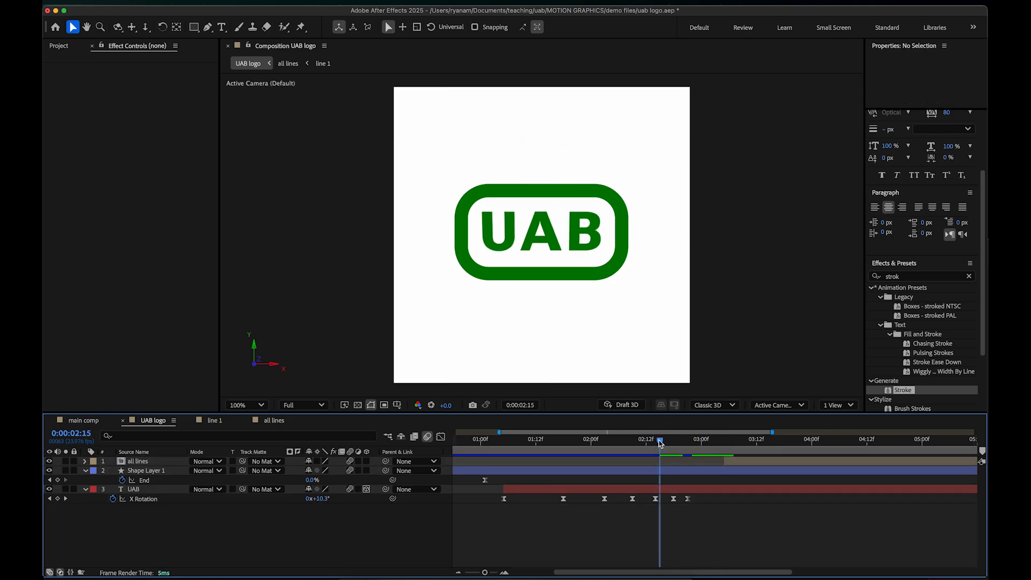
{"action": "key", "text": "space"}
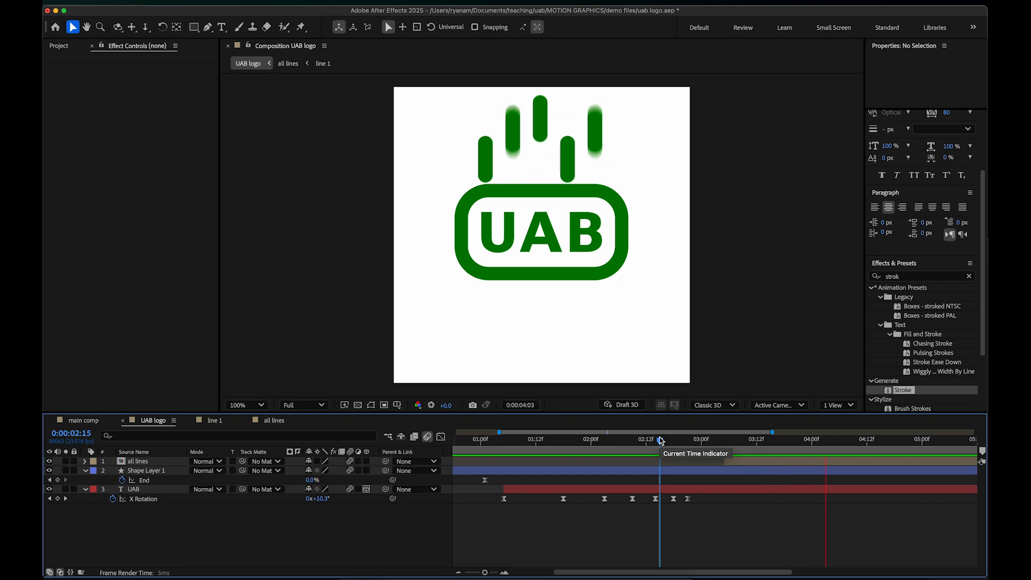
{"action": "key", "text": "space"}
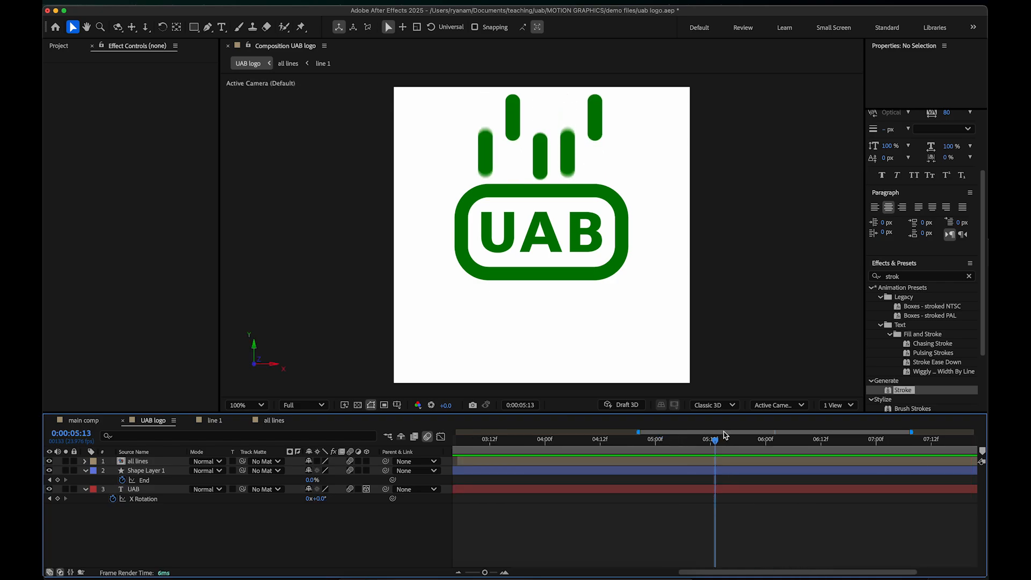
{"action": "left_click", "coordinate": [476, 572]}
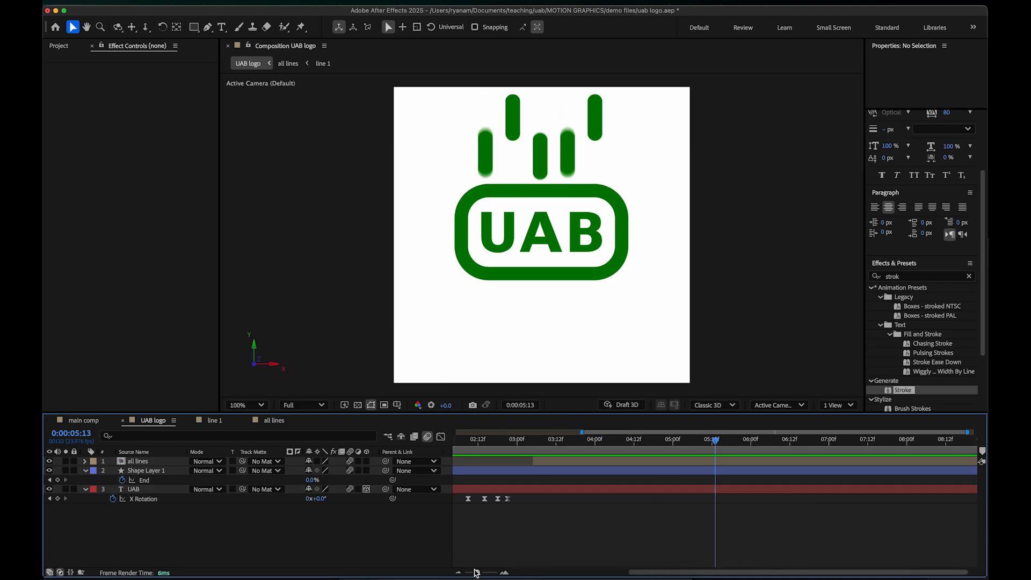
{"action": "left_click", "coordinate": [492, 440]}
{"action": "key", "text": "space"}
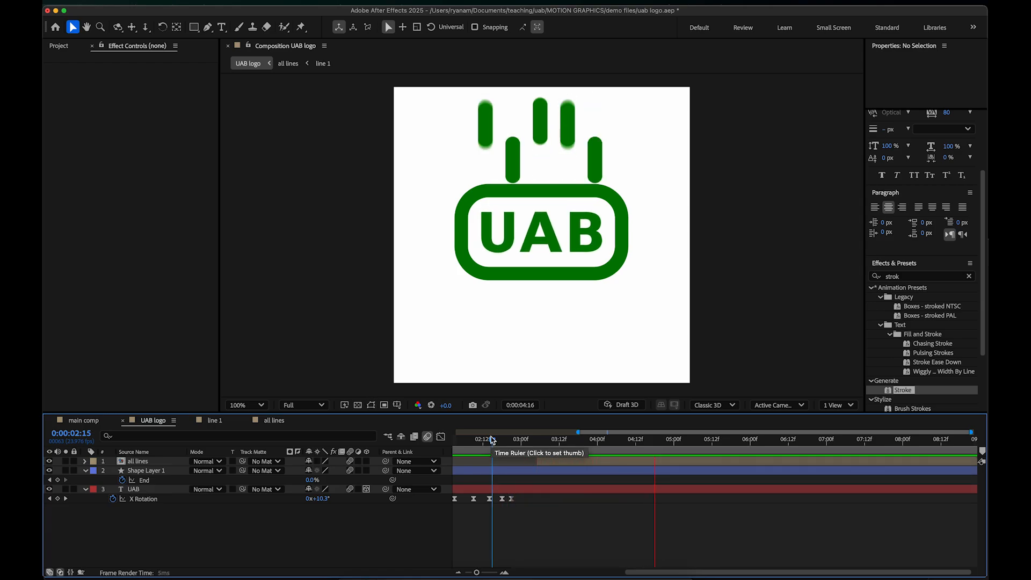
{"action": "key", "text": "space"}
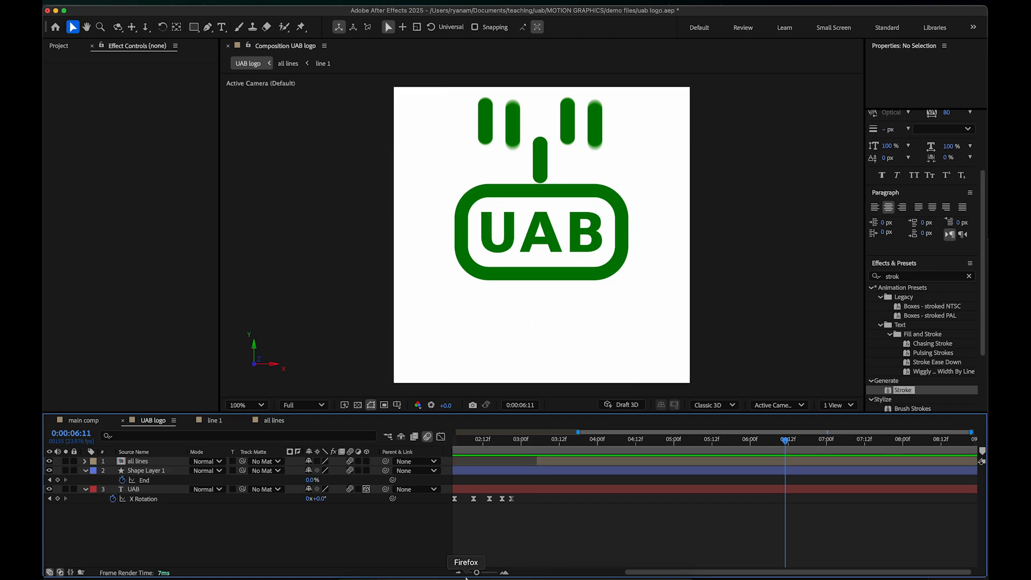
{"action": "left_click_drag", "start_coordinate": [476, 573], "coordinate": [469, 573]}
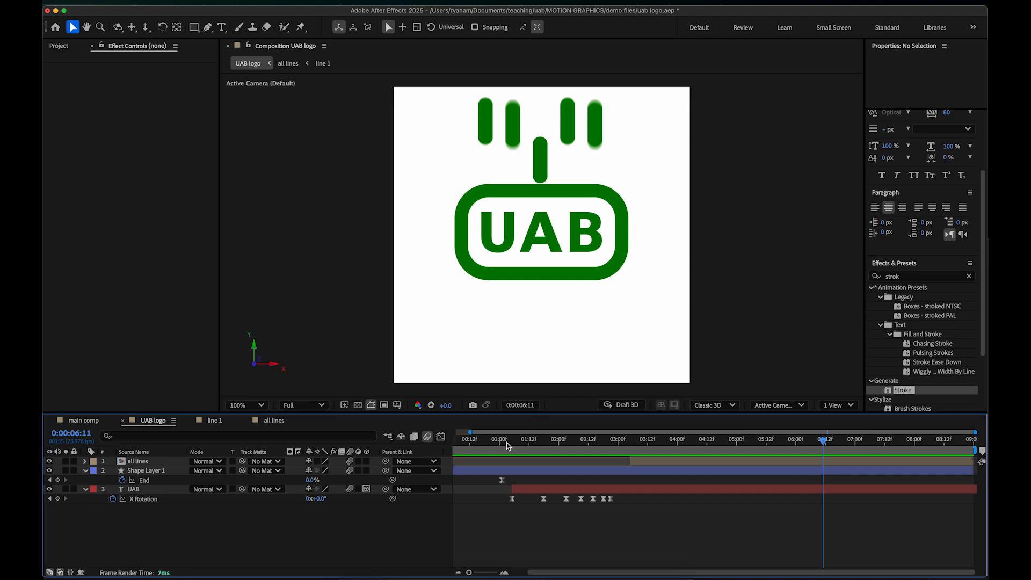
Step: Preview the complete logo animation from 0:00:00:00 until the lines have settled above the border
{"action": "left_click_drag", "start_coordinate": [507, 442], "coordinate": [389, 447]}
{"action": "key", "text": "space"}
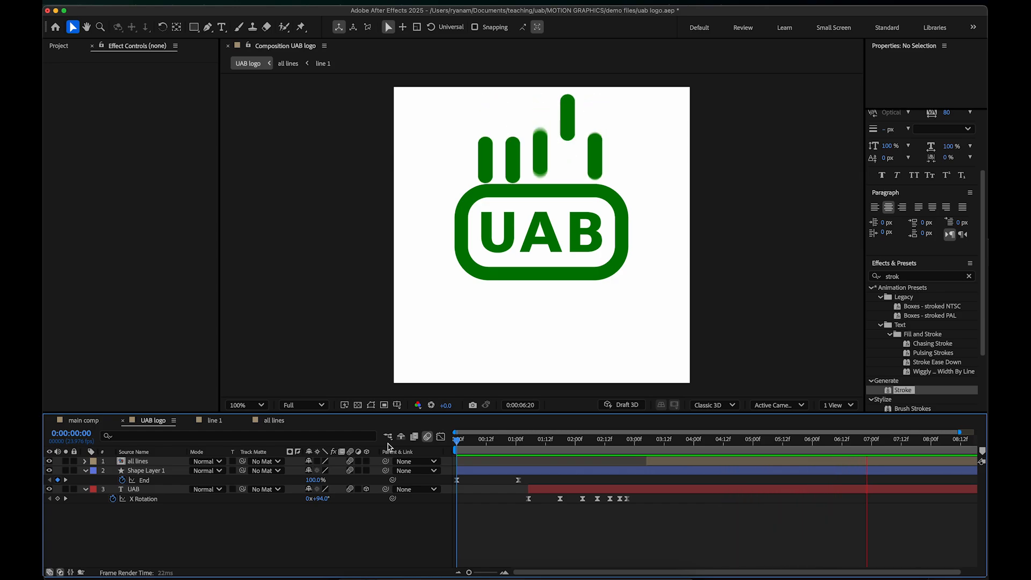
{"action": "key", "text": "space"}
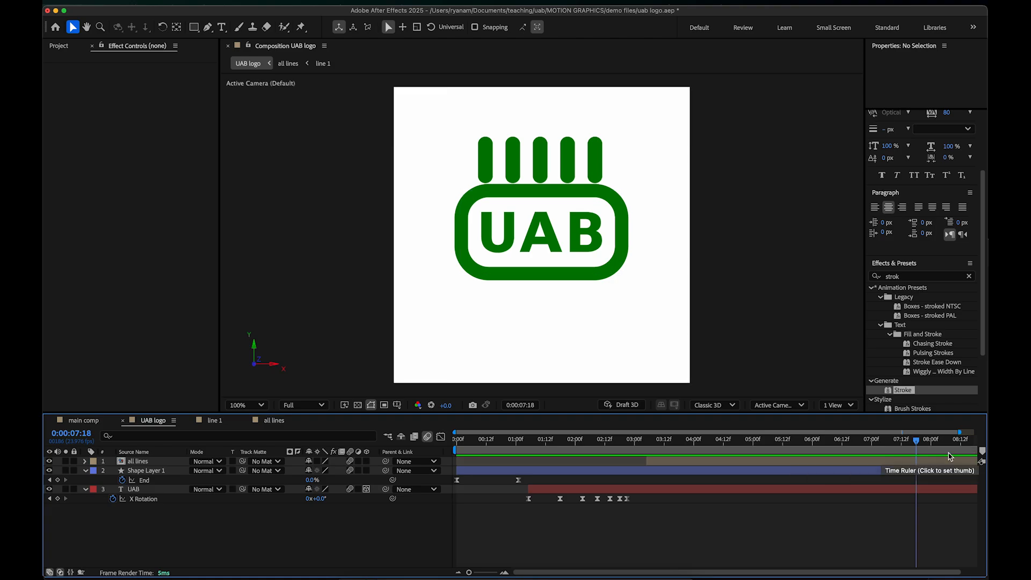
Step: Set the UAB logo composition's duration to 0:00:07:11 in the Composition Settings
{"action": "mouse_move", "coordinate": [915, 443]}
{"action": "left_mouse_down"}
{"action": "mouse_move", "coordinate": [880, 442]}
{"action": "mouse_move", "coordinate": [898, 442]}
{"action": "left_mouse_up"}
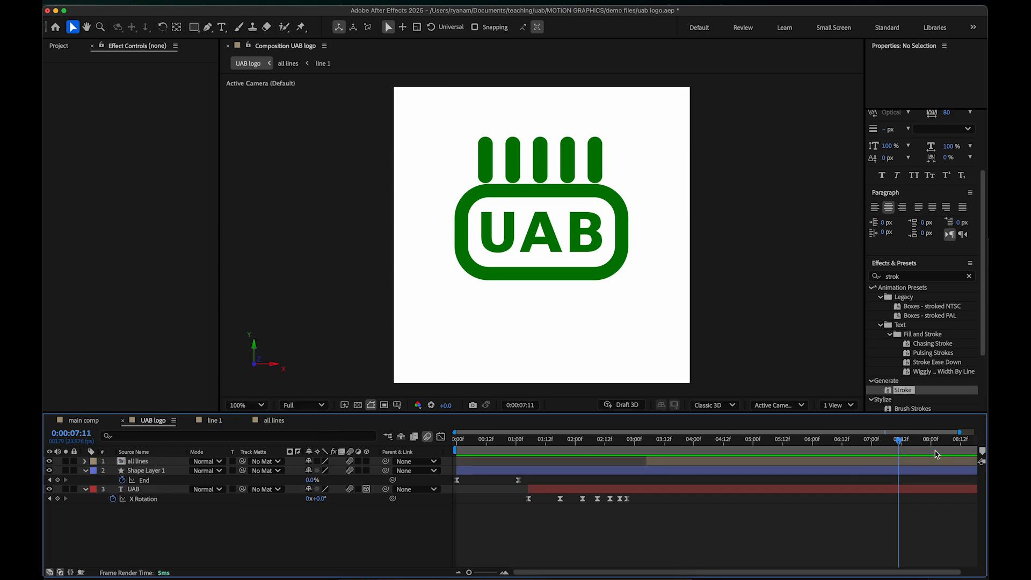
{"action": "left_click", "coordinate": [202, 0]}
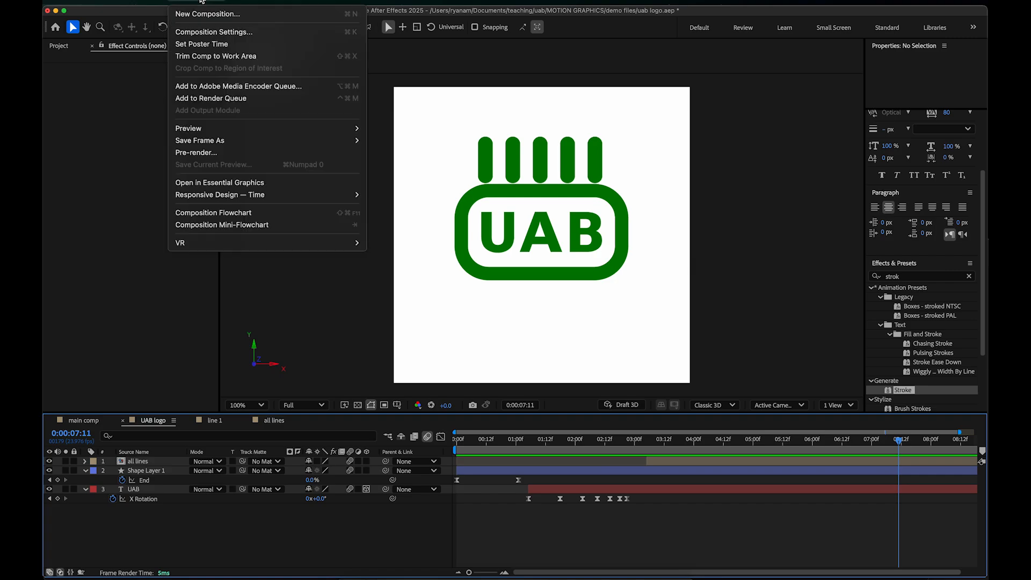
{"action": "left_click", "coordinate": [203, 33]}
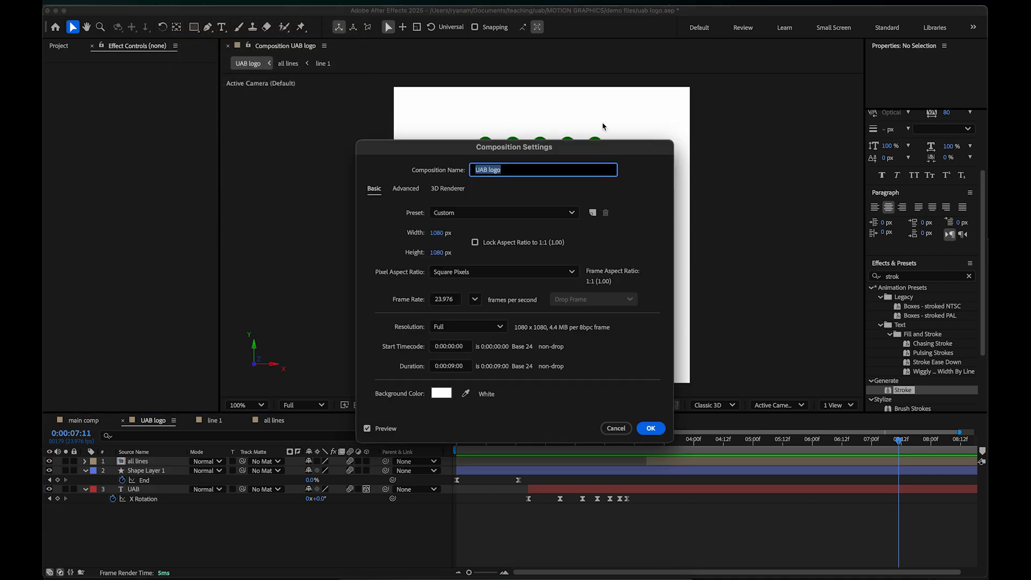
{"action": "left_click", "coordinate": [453, 369]}
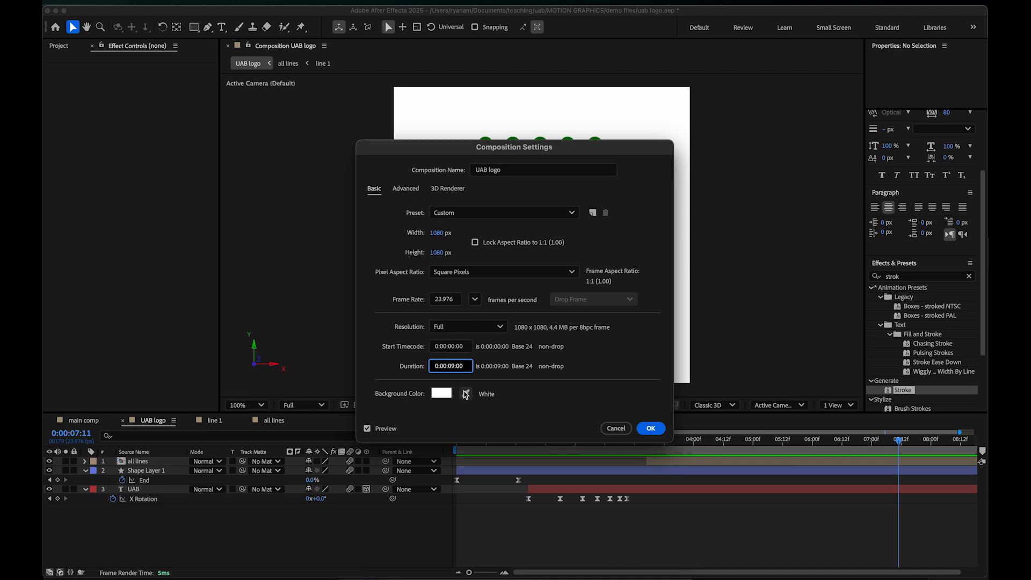
{"action": "type", "text": "7"}
{"action": "key", "text": "BackSpace"}
{"action": "key", "text": "BackSpace"}
{"action": "type", "text": "11"}
{"action": "left_click", "coordinate": [650, 428]}
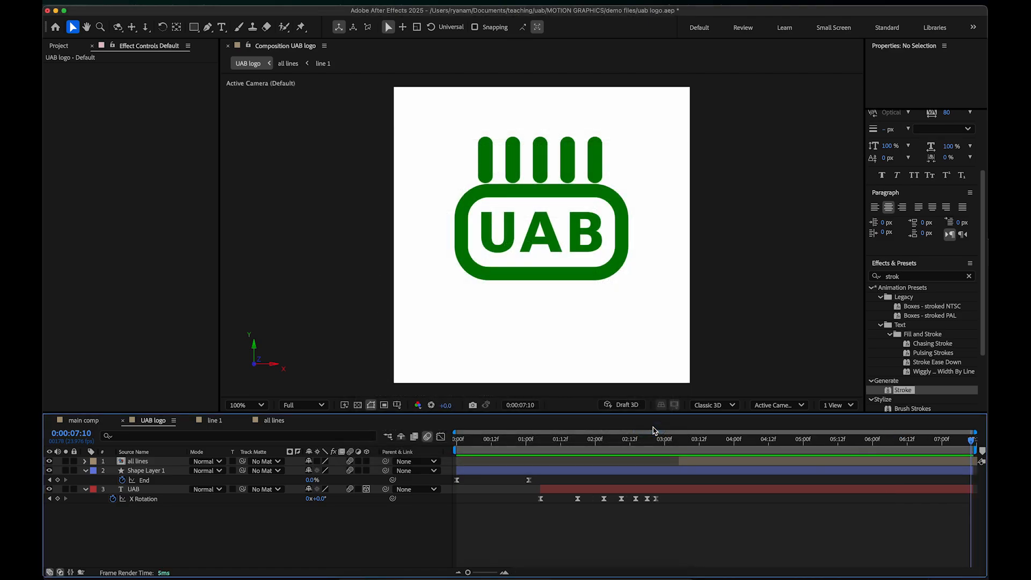
Step: Preview the shortened UAB logo composition from its first frame
{"action": "left_click_drag", "start_coordinate": [482, 440], "coordinate": [435, 440]}
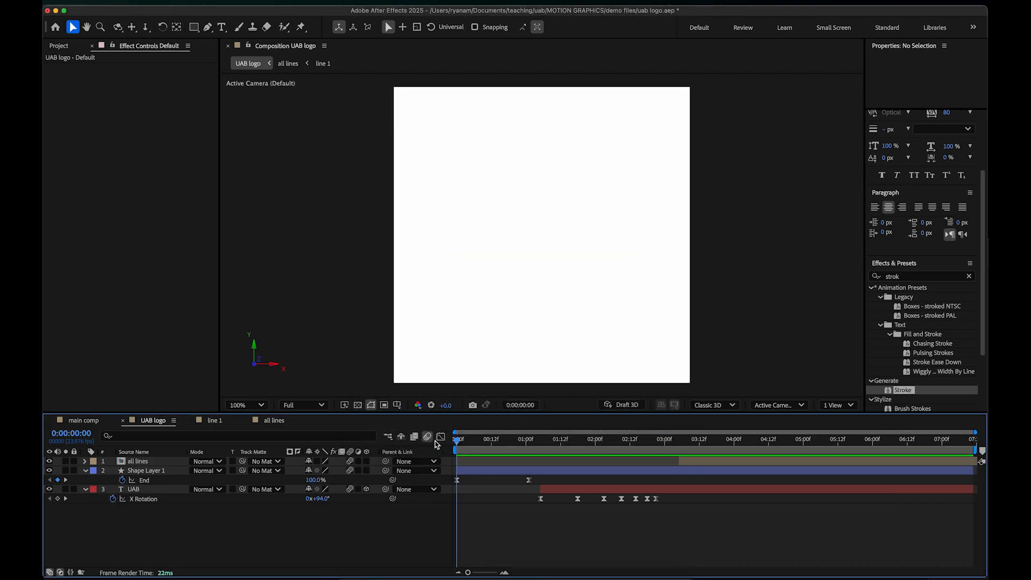
{"action": "key", "text": "space"}
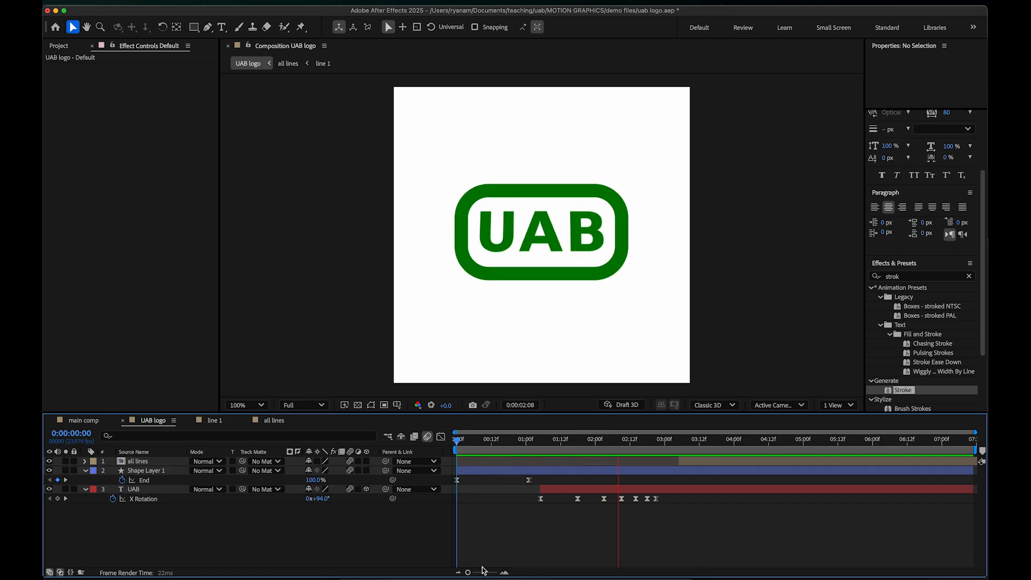
{"action": "key", "text": "space"}
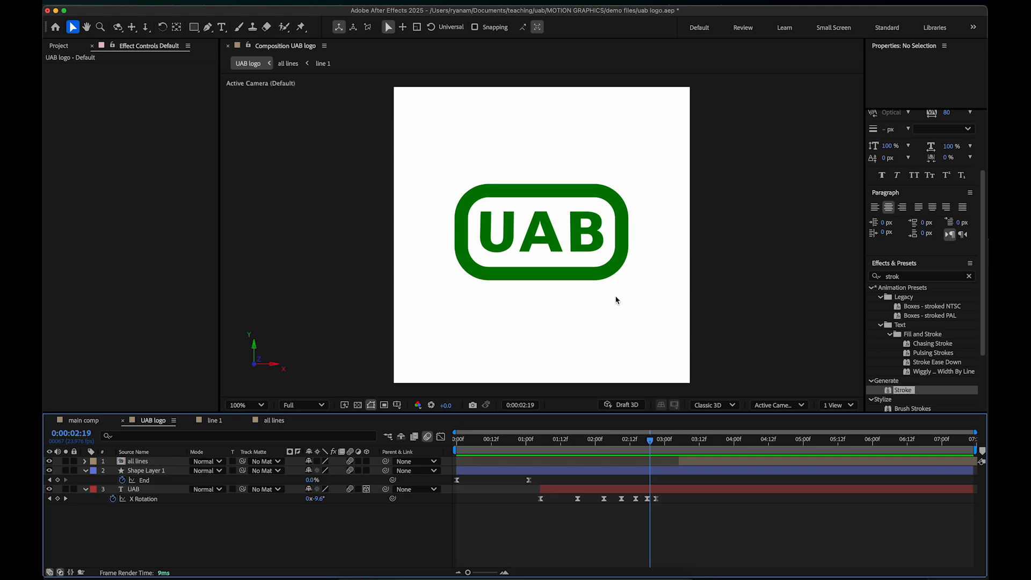
Step: Add a white 1080 x 1080 px solid beneath all logo layers as the background and check it with the transparency grid
{"action": "left_click", "coordinate": [357, 406]}
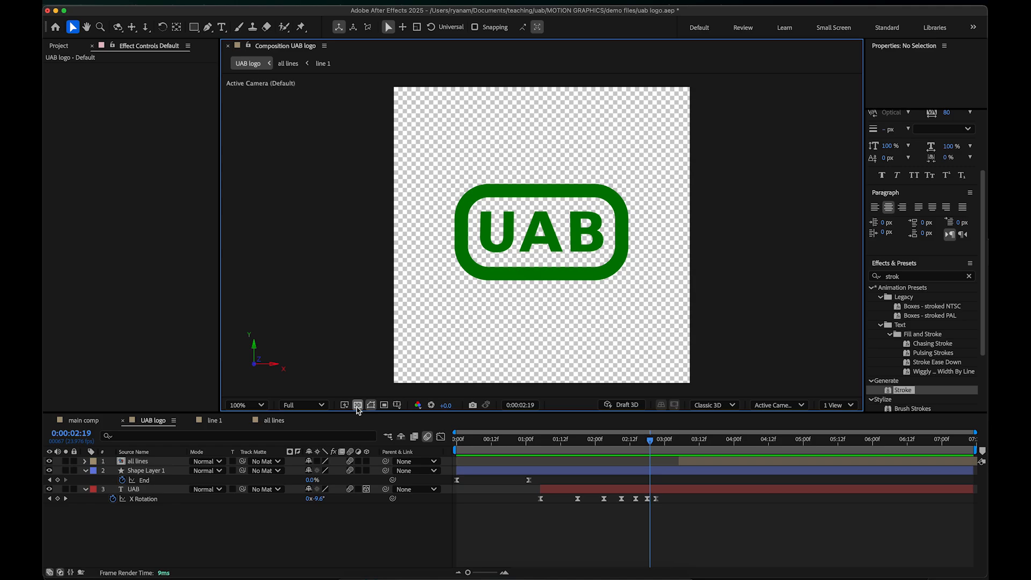
{"action": "left_click", "coordinate": [357, 404]}
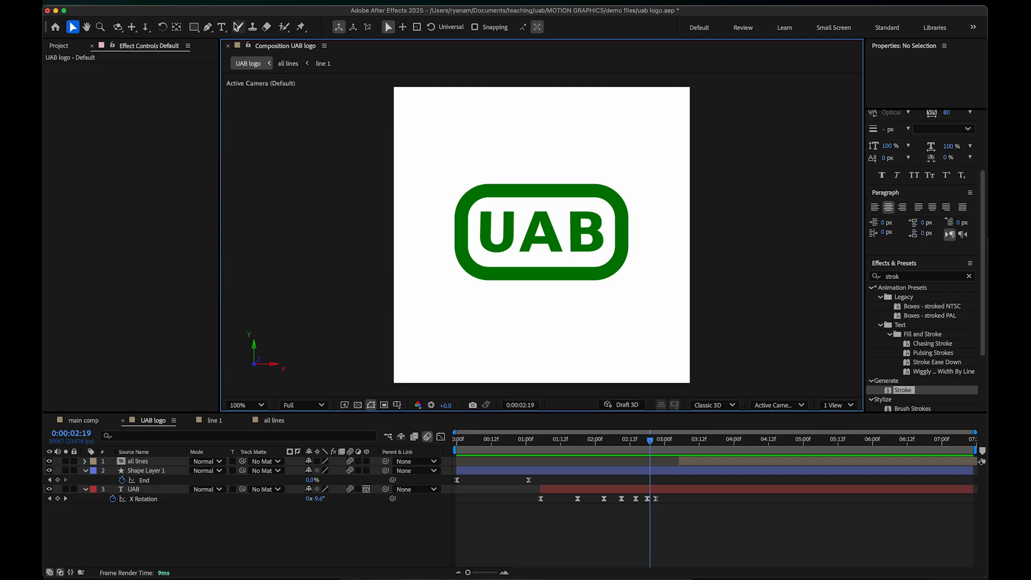
{"action": "left_click", "coordinate": [238, 1]}
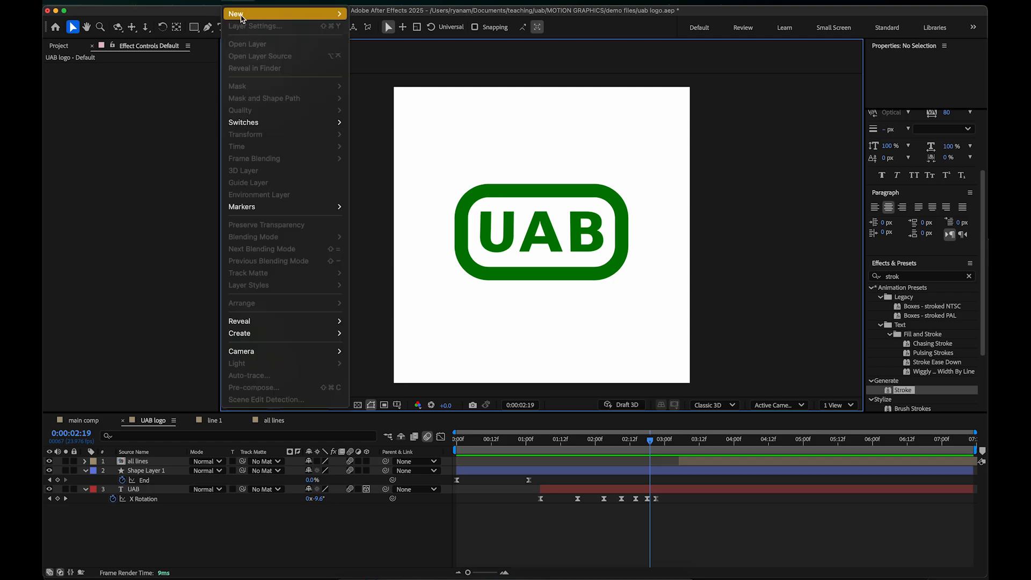
{"action": "mouse_move", "coordinate": [301, 13]}
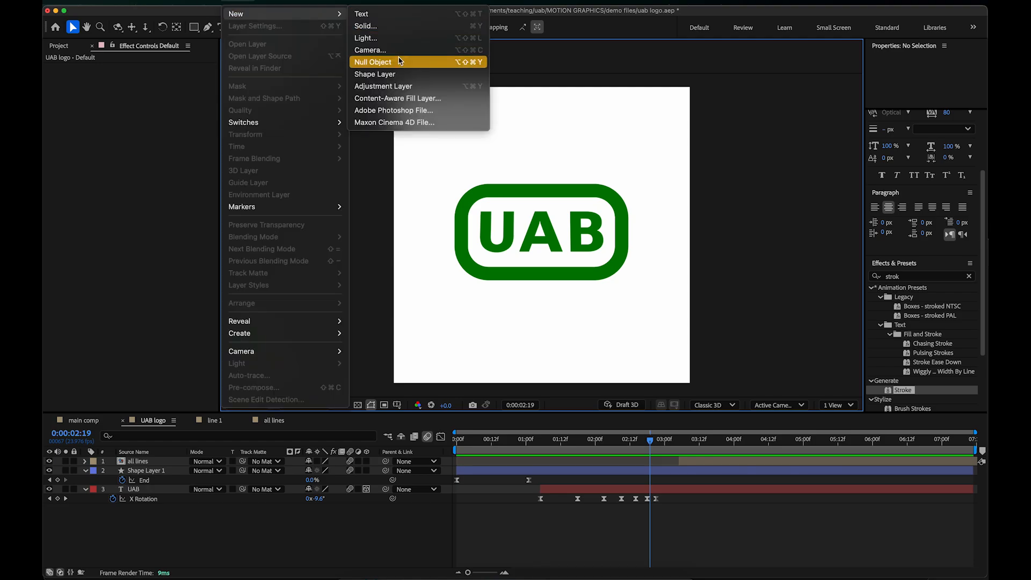
{"action": "left_click", "coordinate": [388, 27]}
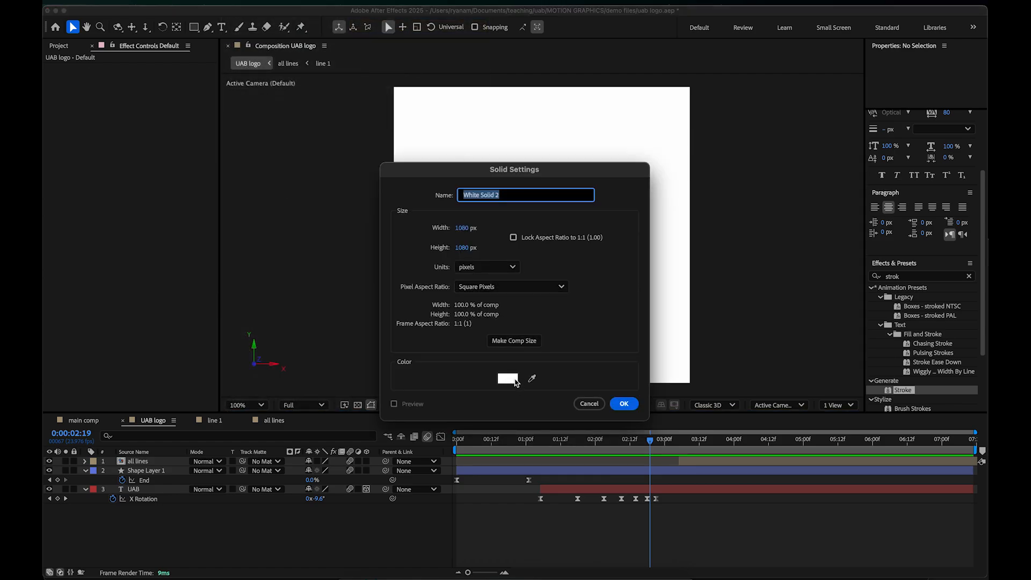
{"action": "left_click", "coordinate": [622, 403]}
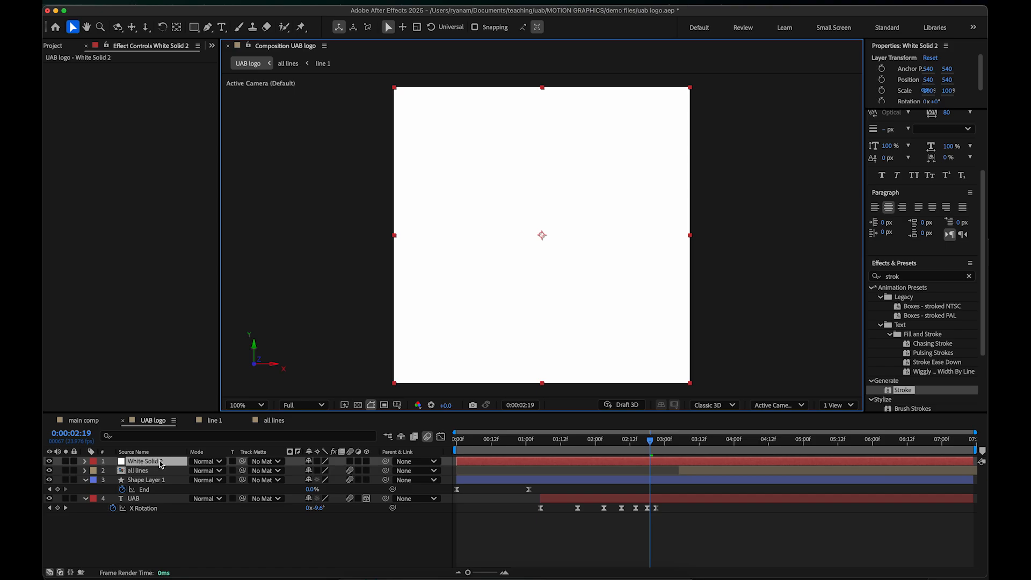
{"action": "left_click_drag", "start_coordinate": [148, 465], "coordinate": [144, 519]}
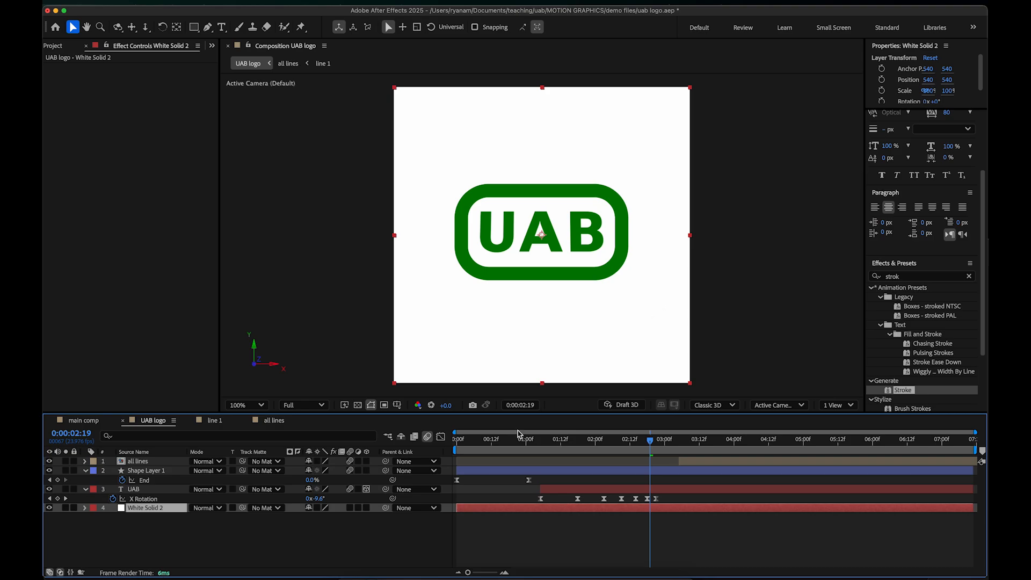
{"action": "left_click", "coordinate": [358, 406]}
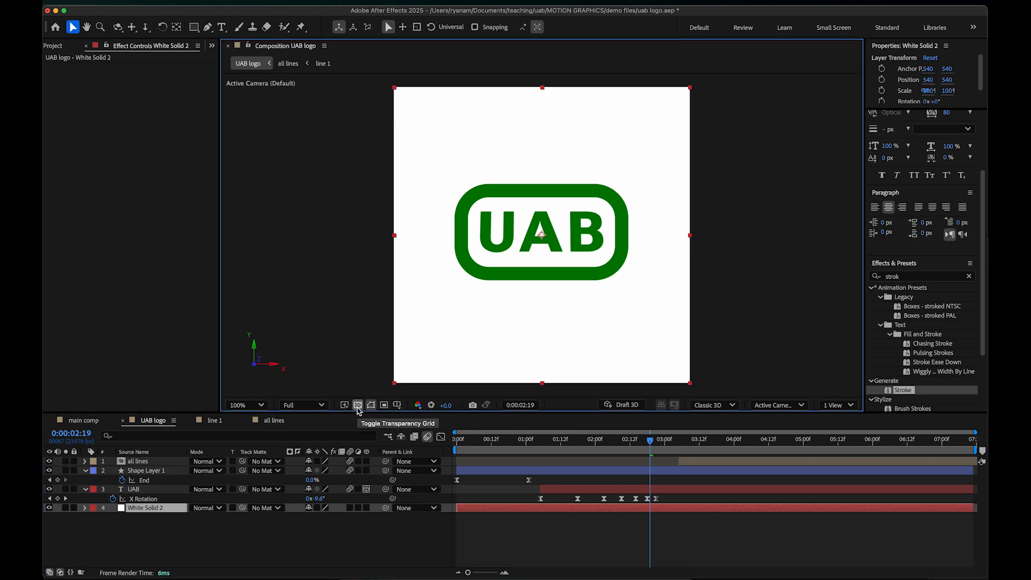
{"action": "left_click", "coordinate": [358, 406]}
{"action": "left_click", "coordinate": [292, 235]}
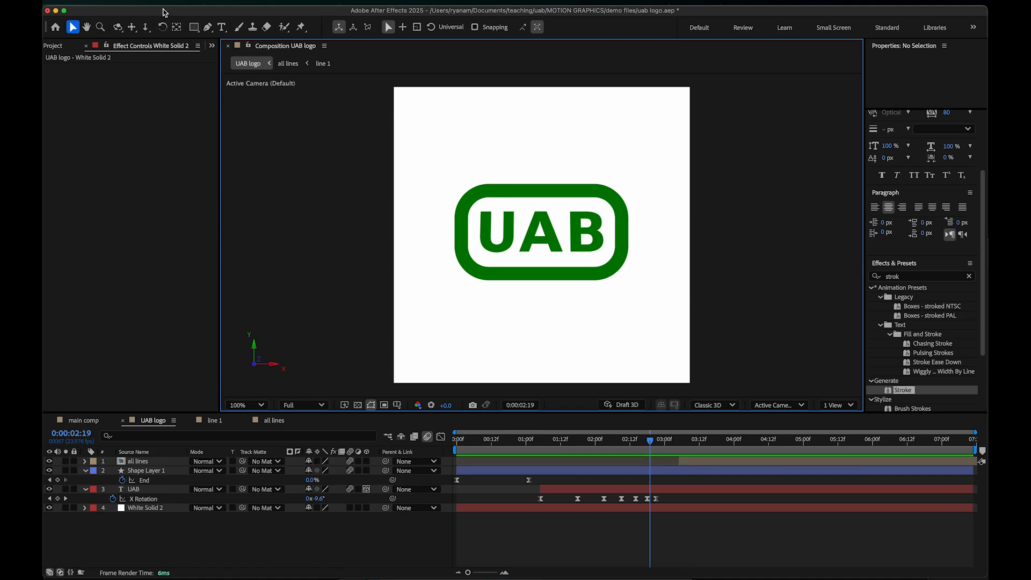
Step: Export the UAB logo composition to the Adobe Media Encoder queue and remove the finished main comp job there
{"action": "left_click", "coordinate": [138, 1]}
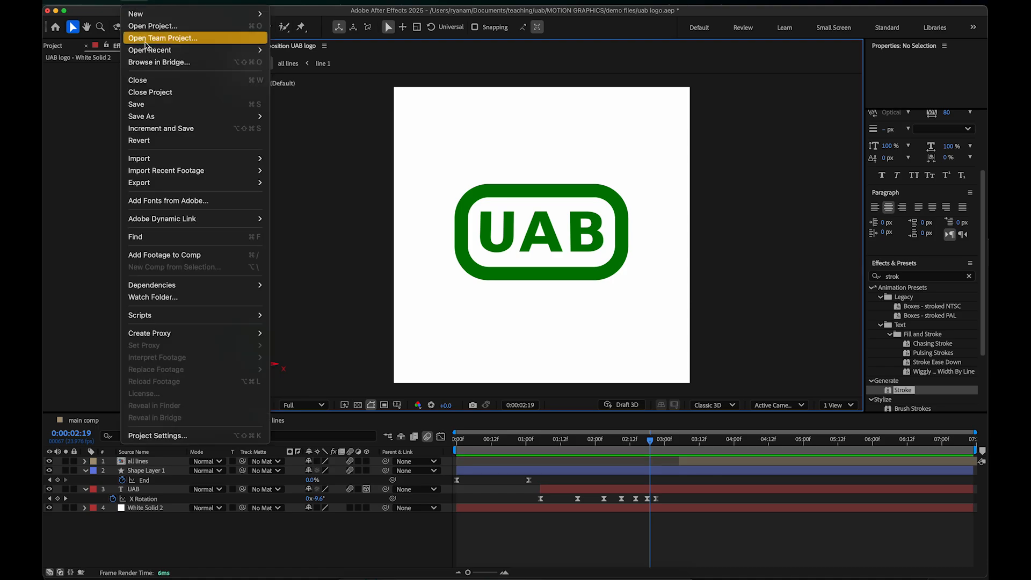
{"action": "mouse_move", "coordinate": [183, 184]}
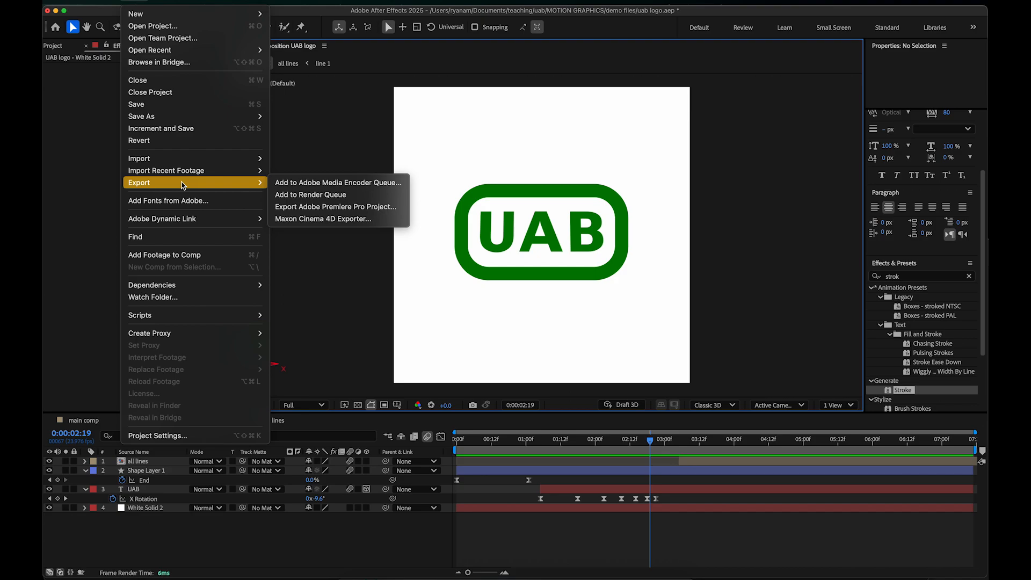
{"action": "left_click", "coordinate": [336, 183]}
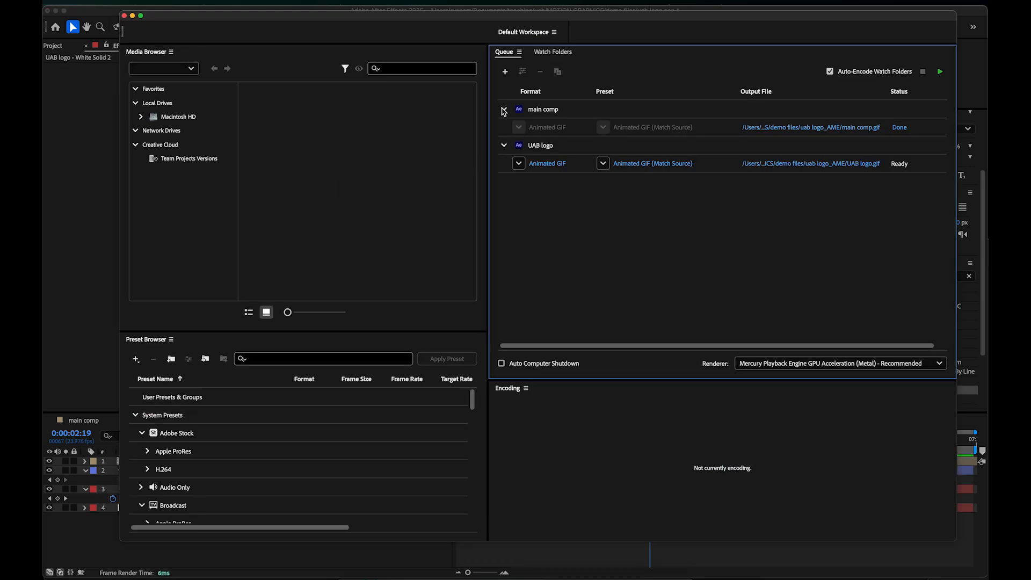
{"action": "mouse_move", "coordinate": [455, 23]}
{"action": "left_mouse_down"}
{"action": "mouse_move", "coordinate": [449, 40]}
{"action": "mouse_move", "coordinate": [469, 33]}
{"action": "mouse_move", "coordinate": [459, 24]}
{"action": "left_mouse_up"}
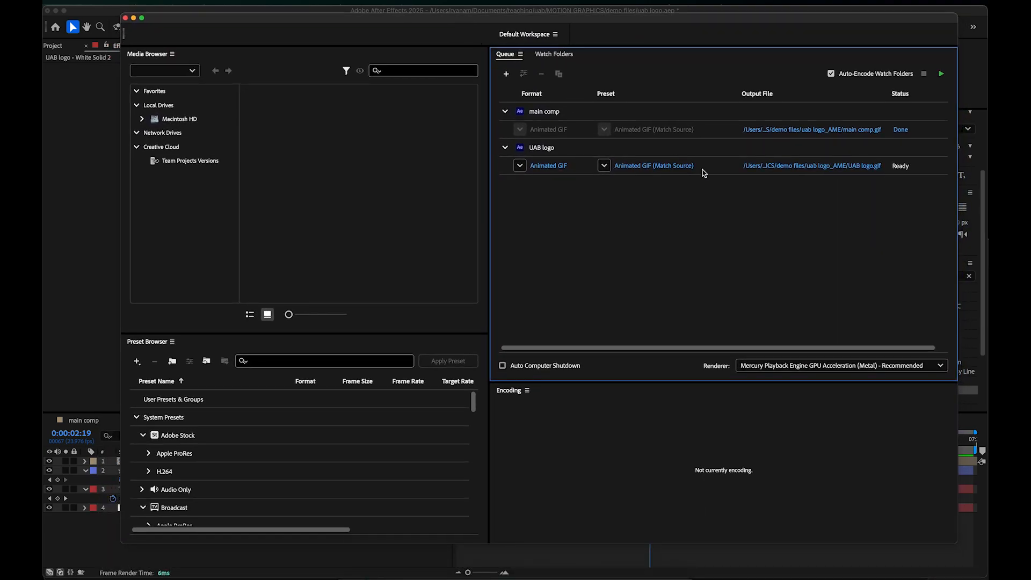
{"action": "left_click", "coordinate": [570, 117]}
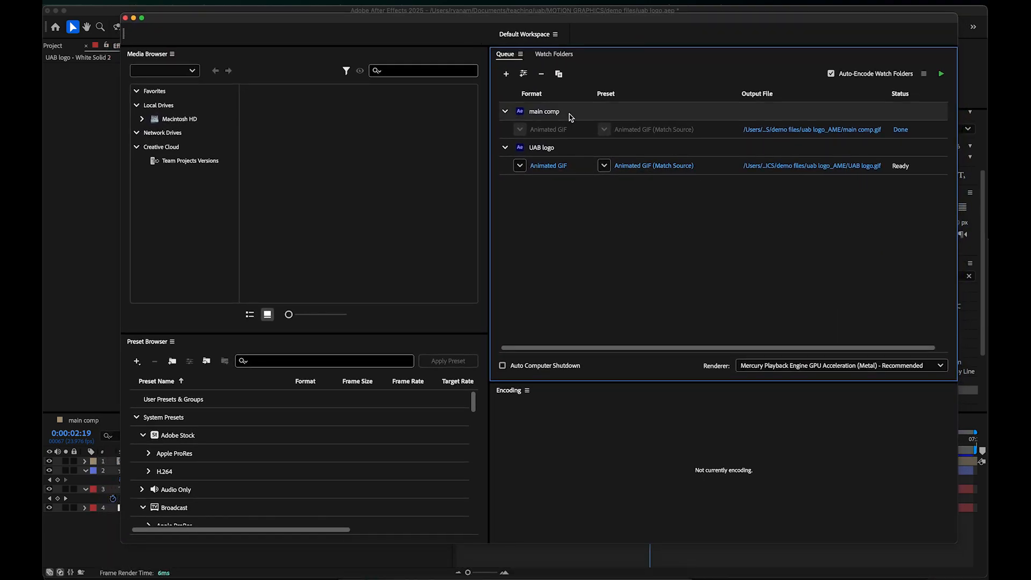
{"action": "key", "text": "Delete"}
{"action": "left_click", "coordinate": [636, 345]}
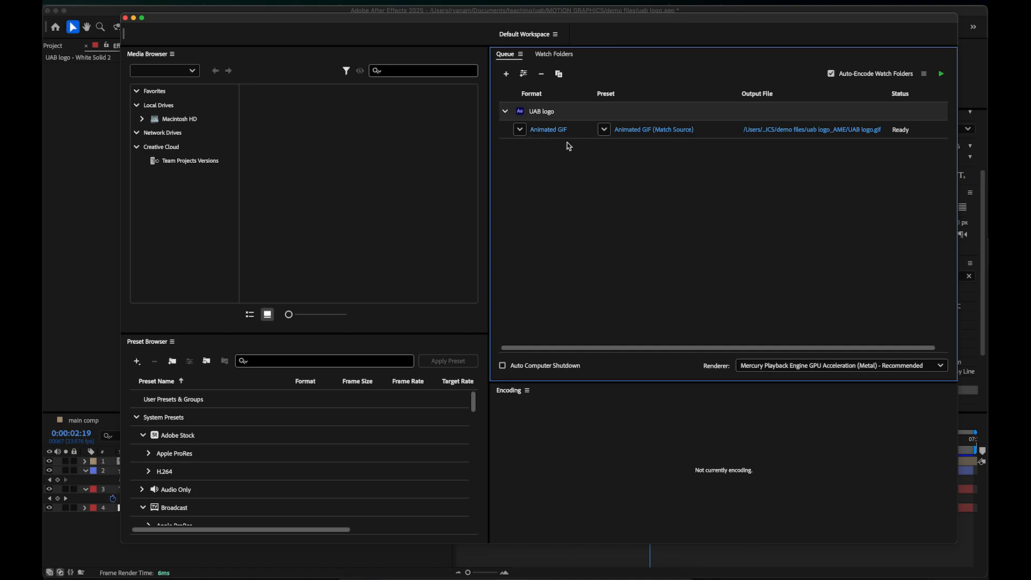
Step: Configure the UAB logo export with Entire Composition as the source range and Animated GIF as the format
{"action": "left_click", "coordinate": [552, 133]}
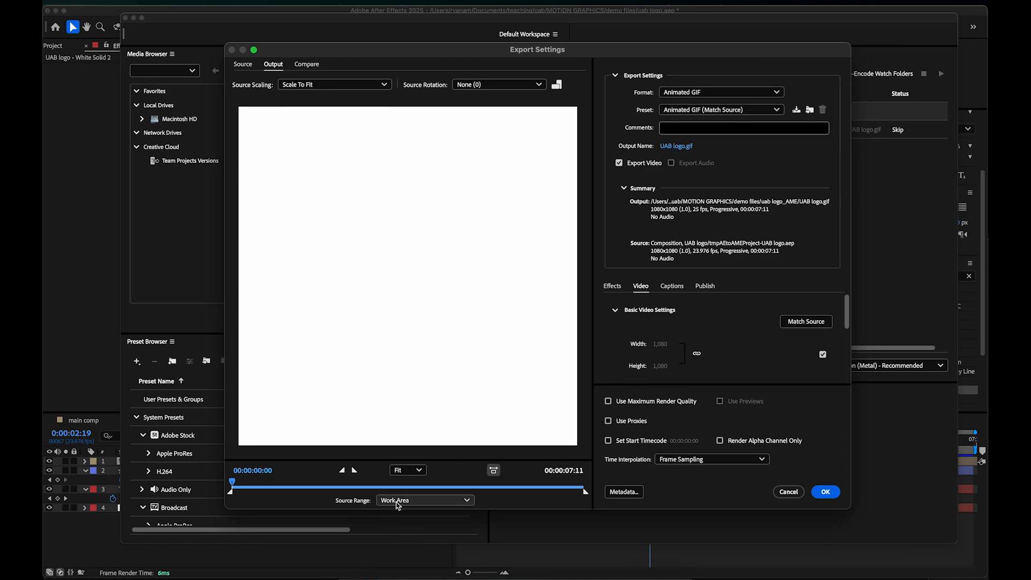
{"action": "left_click", "coordinate": [422, 504]}
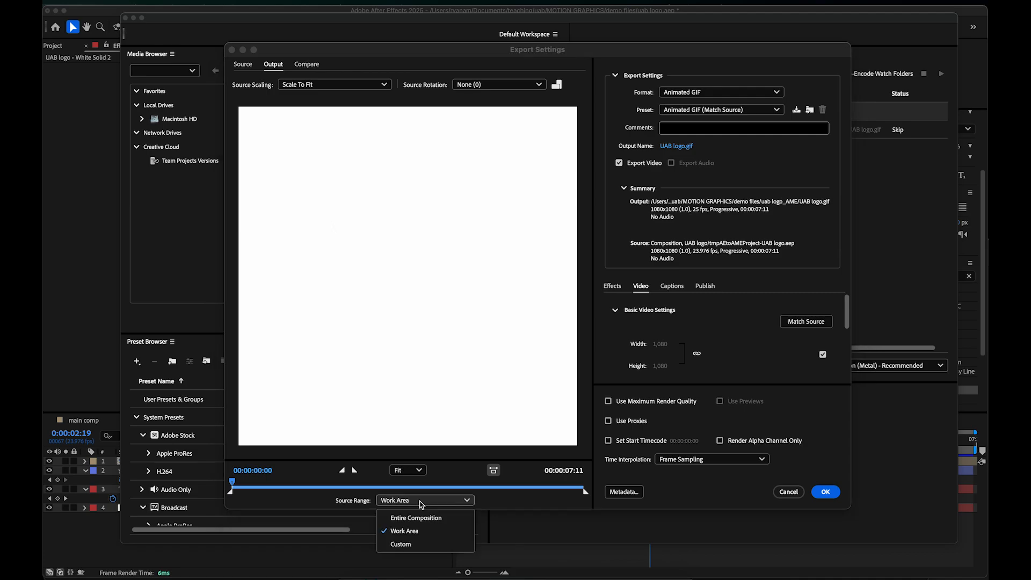
{"action": "left_click", "coordinate": [407, 520]}
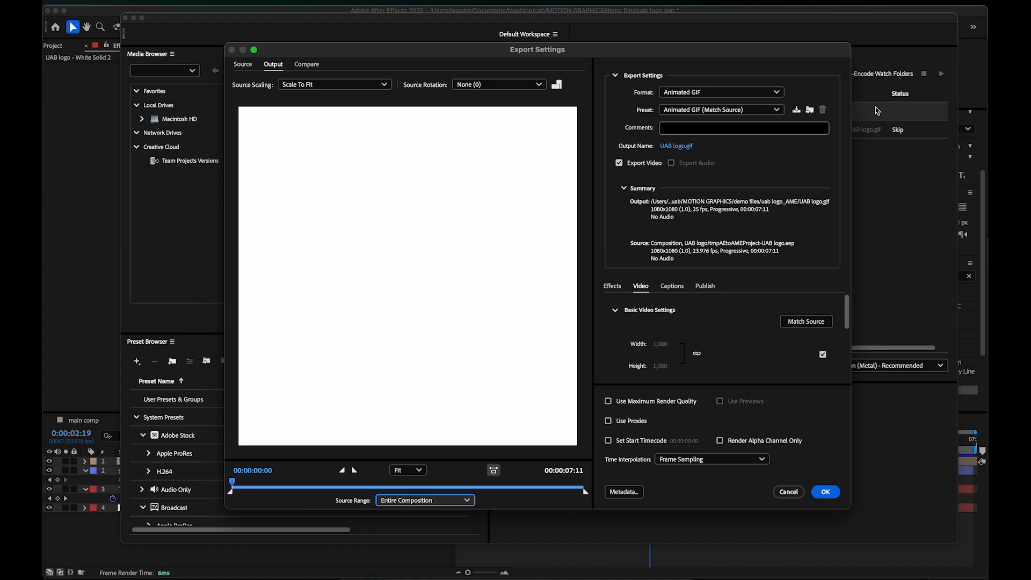
{"action": "left_click", "coordinate": [692, 94]}
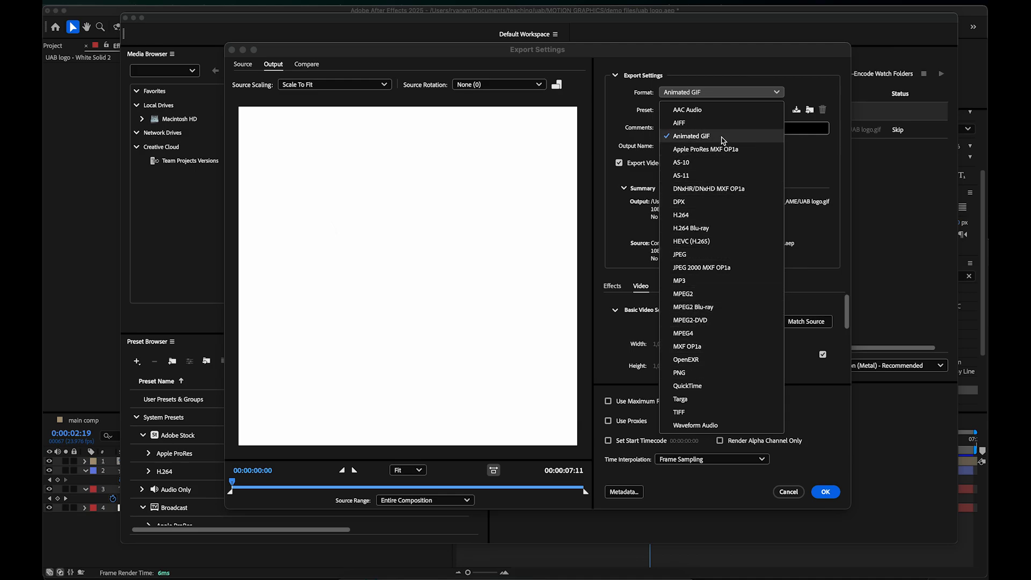
{"action": "left_click", "coordinate": [704, 138]}
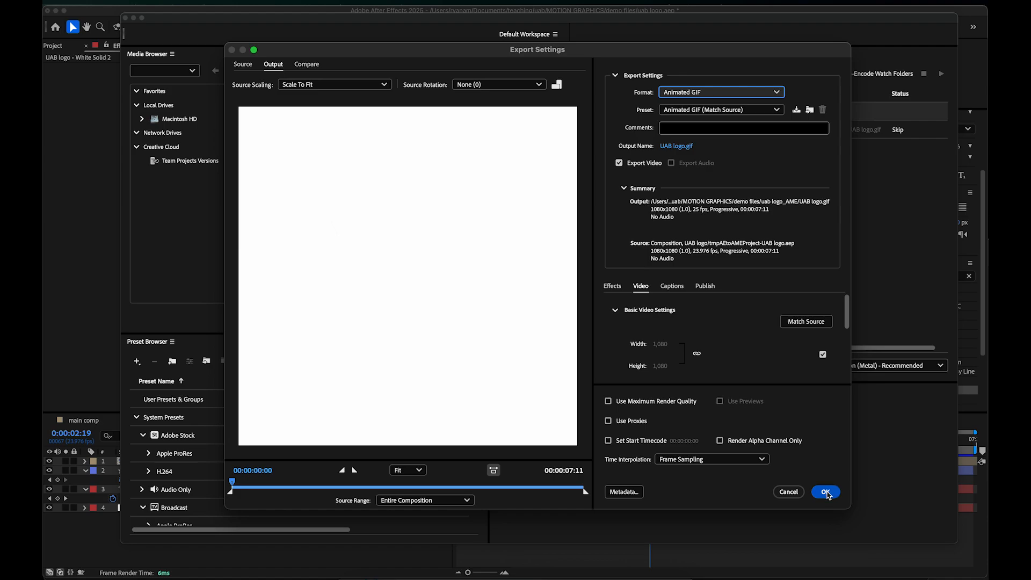
{"action": "left_click", "coordinate": [825, 492]}
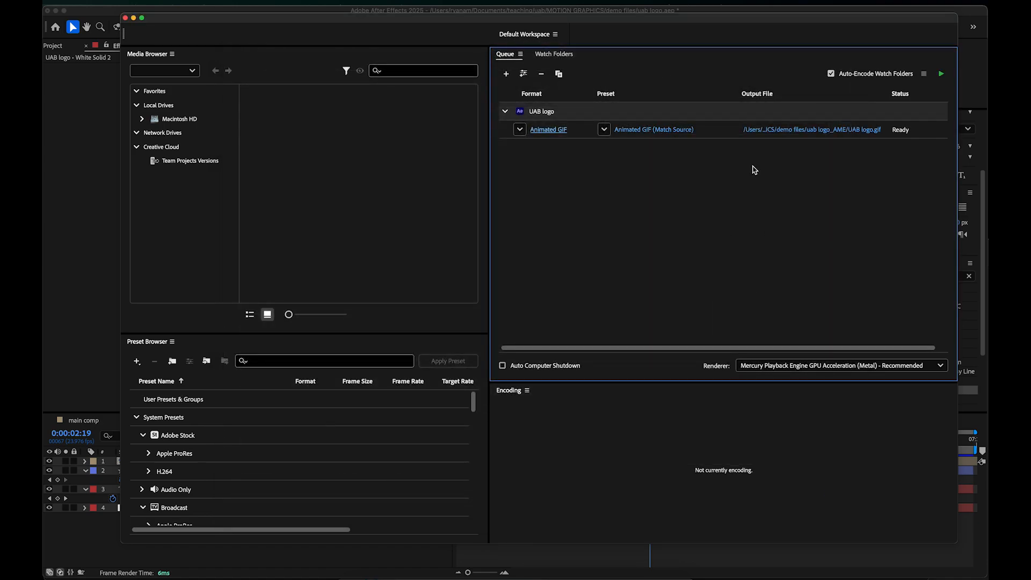
Step: Set the GIF's output location to the demo files folder in MOTION GRAPHICS, keeping the name UAB logo, and encode the queue
{"action": "left_click", "coordinate": [812, 129]}
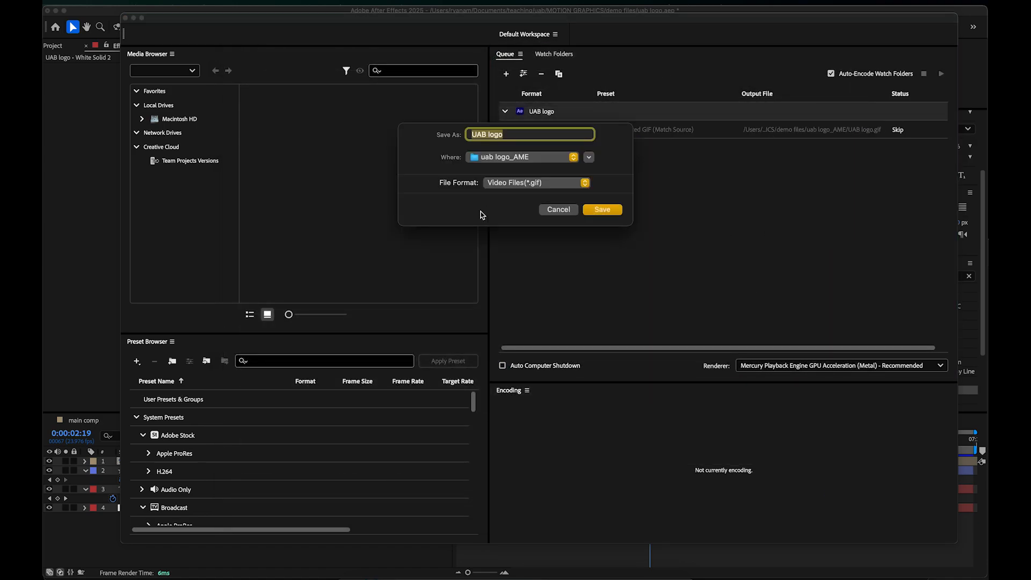
{"action": "left_click", "coordinate": [589, 158]}
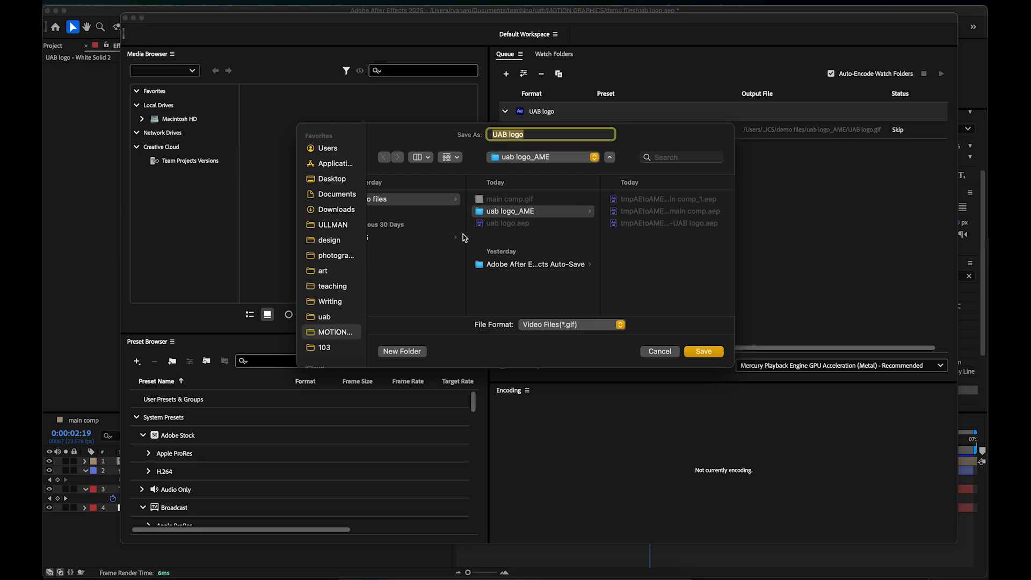
{"action": "left_click", "coordinate": [334, 333]}
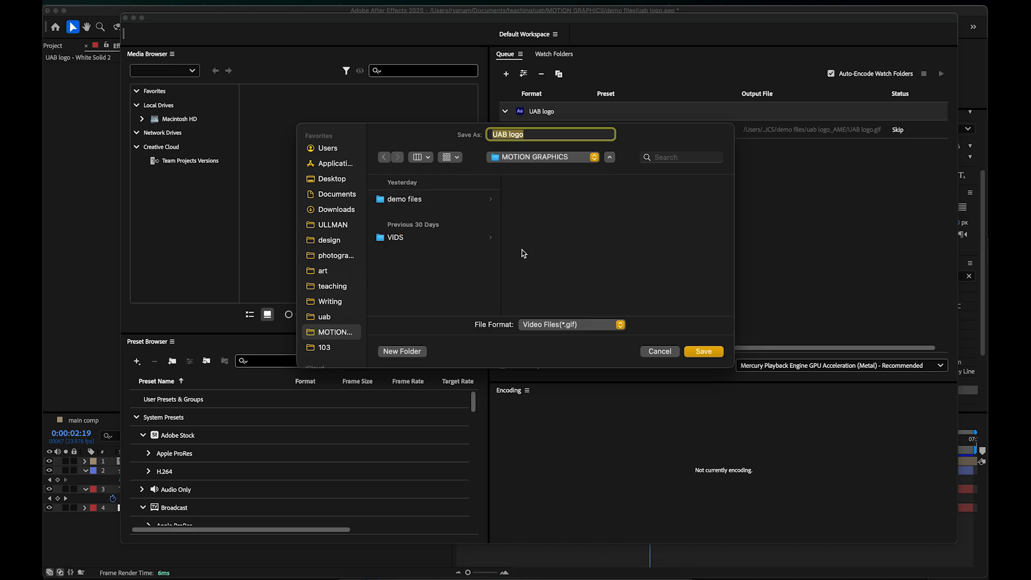
{"action": "left_click", "coordinate": [421, 202]}
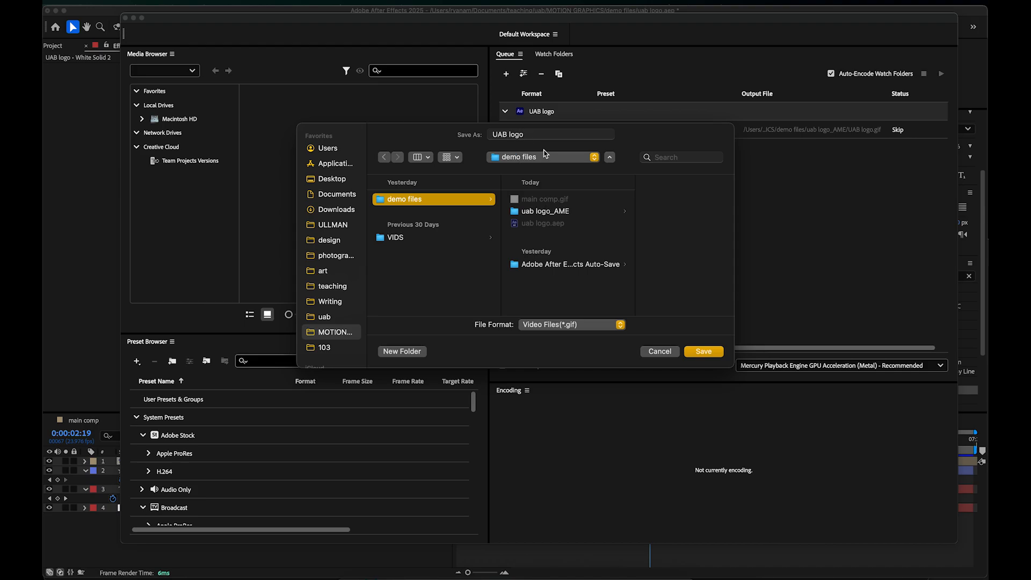
{"action": "left_click", "coordinate": [704, 352]}
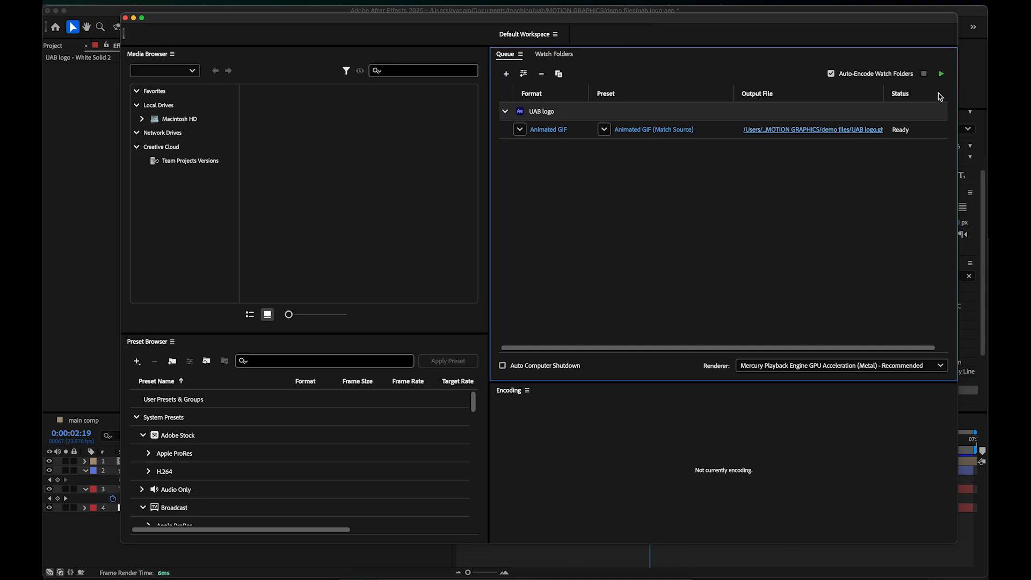
{"action": "left_click", "coordinate": [942, 76]}
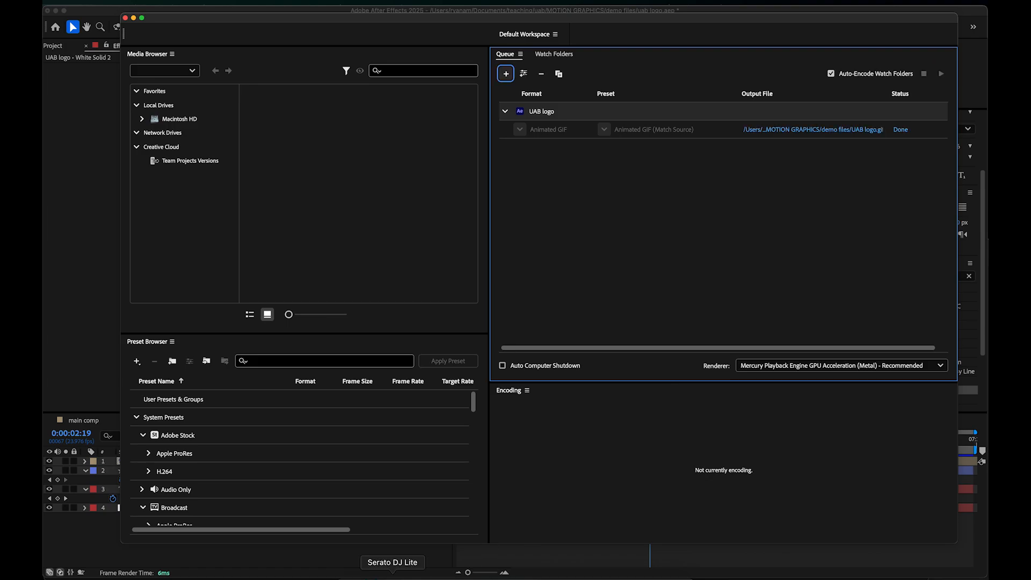
Step: Switch to Finder and preview the exported UAB logo.gif from the demo files folder in MOTION GRAPHICS
{"action": "left_click", "coordinate": [342, 577]}
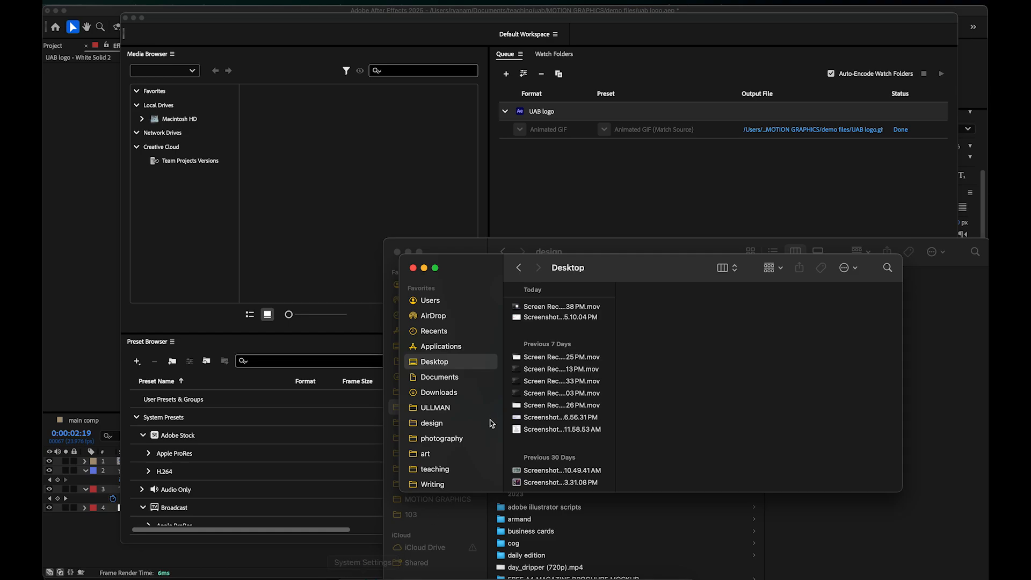
{"action": "scroll", "coordinate": [452, 477], "scroll_direction": "down", "scroll_amount": 3}
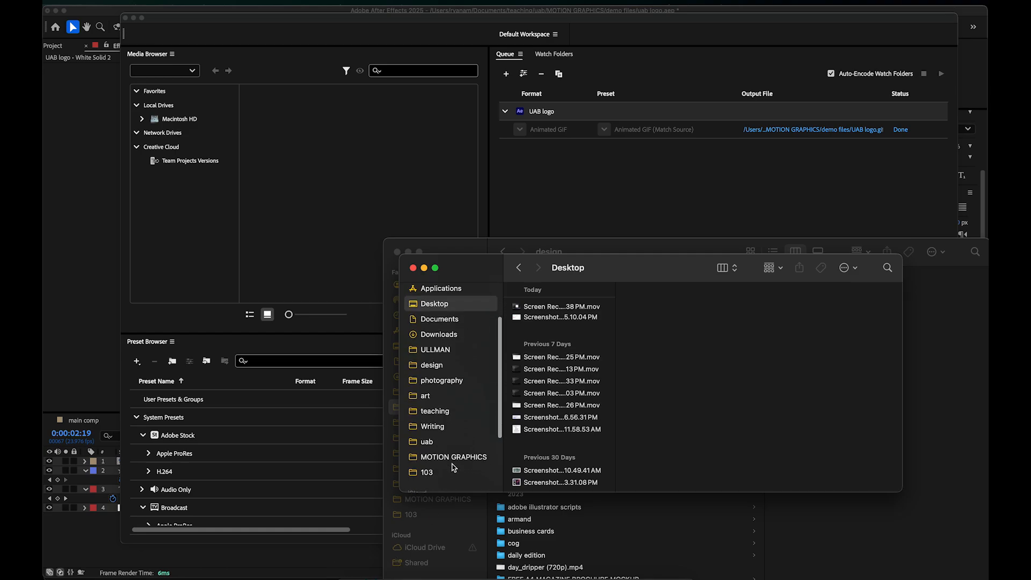
{"action": "left_click", "coordinate": [453, 456]}
{"action": "left_click", "coordinate": [554, 293]}
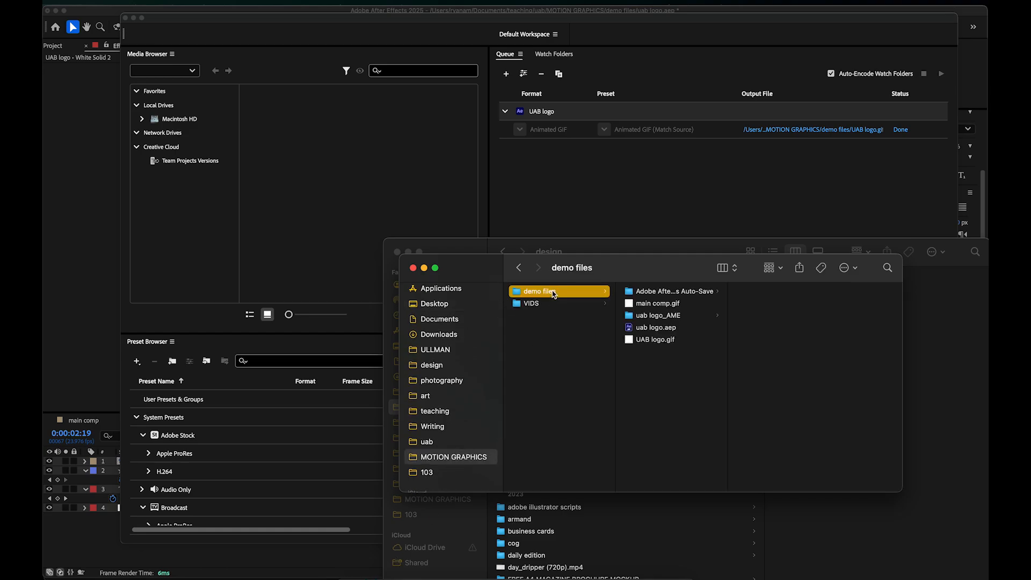
{"action": "left_click", "coordinate": [656, 340]}
{"action": "key", "text": "space"}
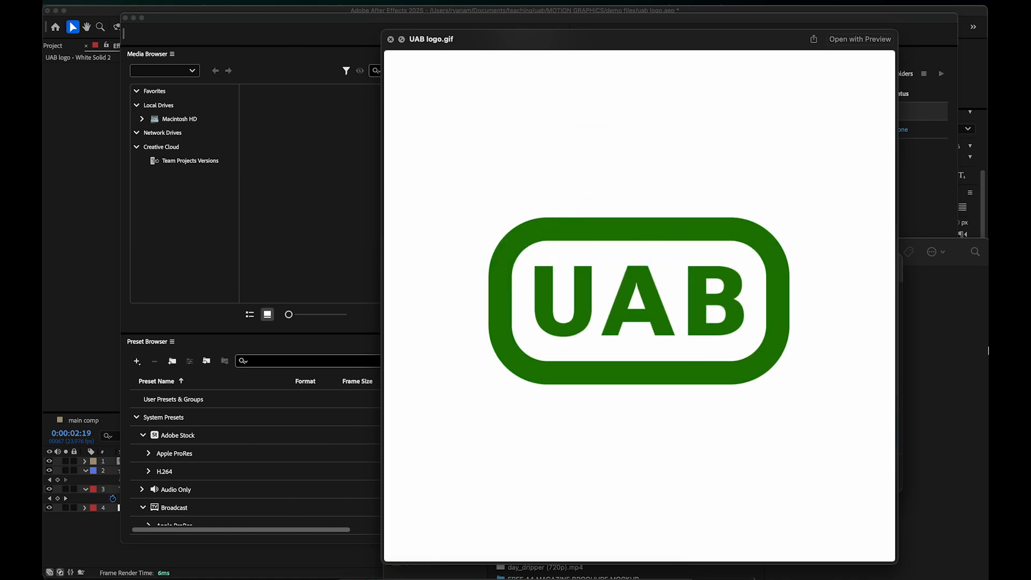
{"action": "key", "text": "space"}
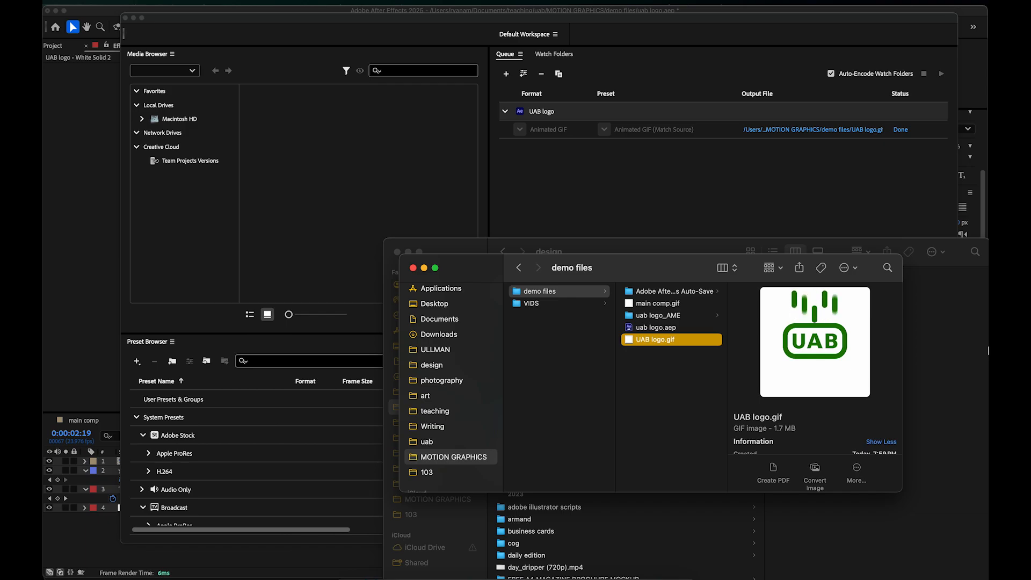